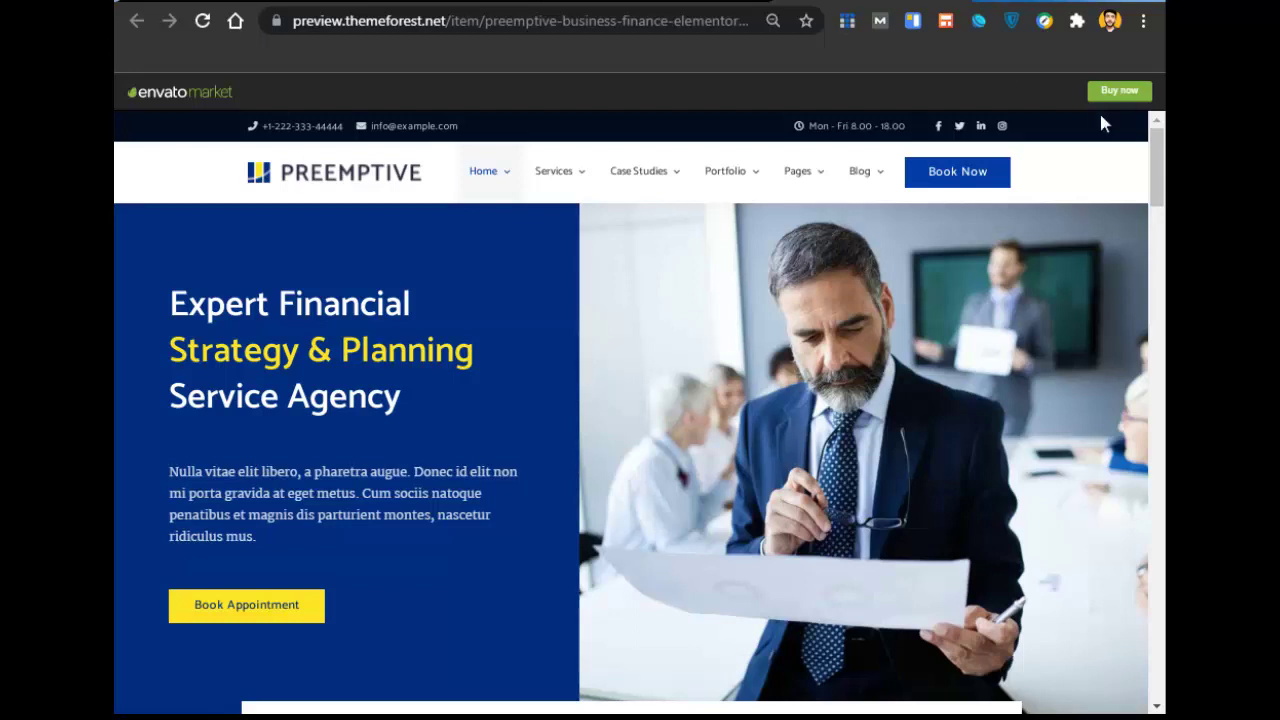
Scroll up and down the current site page to look it over.
left_click_drag(1157, 150, 1159, 145)
scroll(1160, 148, "down", 1)
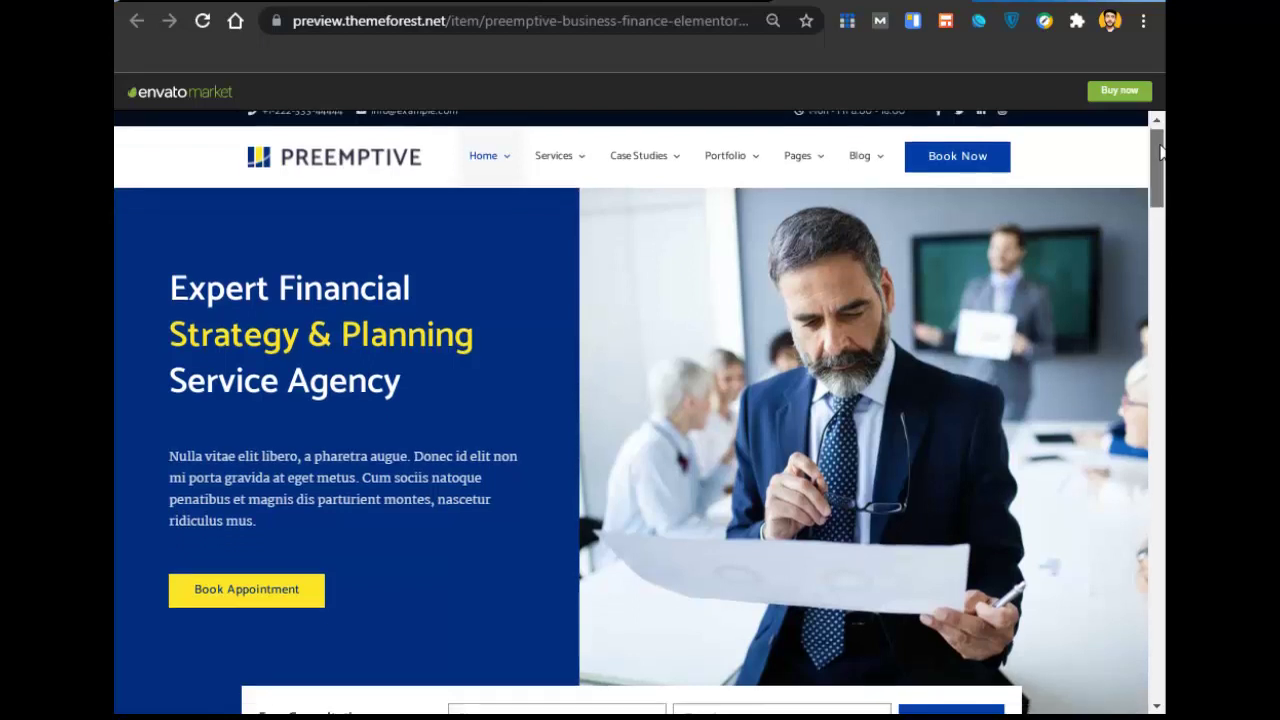
scroll(1160, 147, "up", 1)
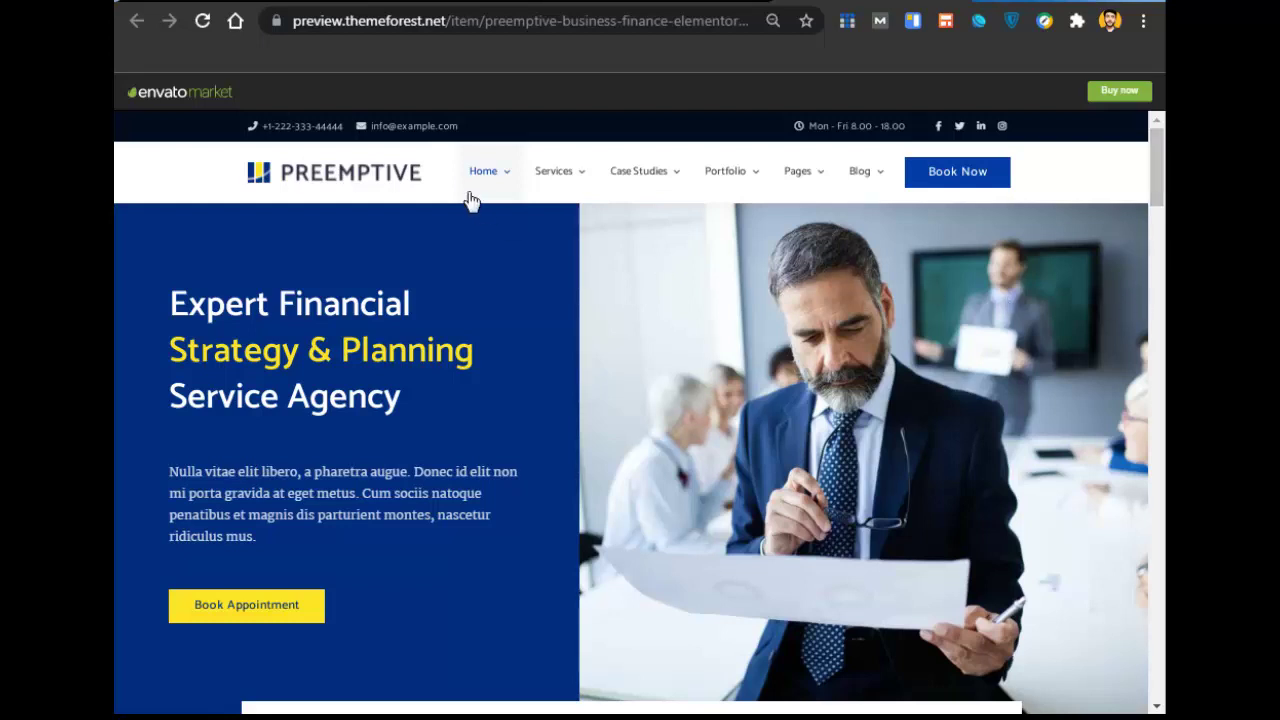
mouse_move(560, 191)
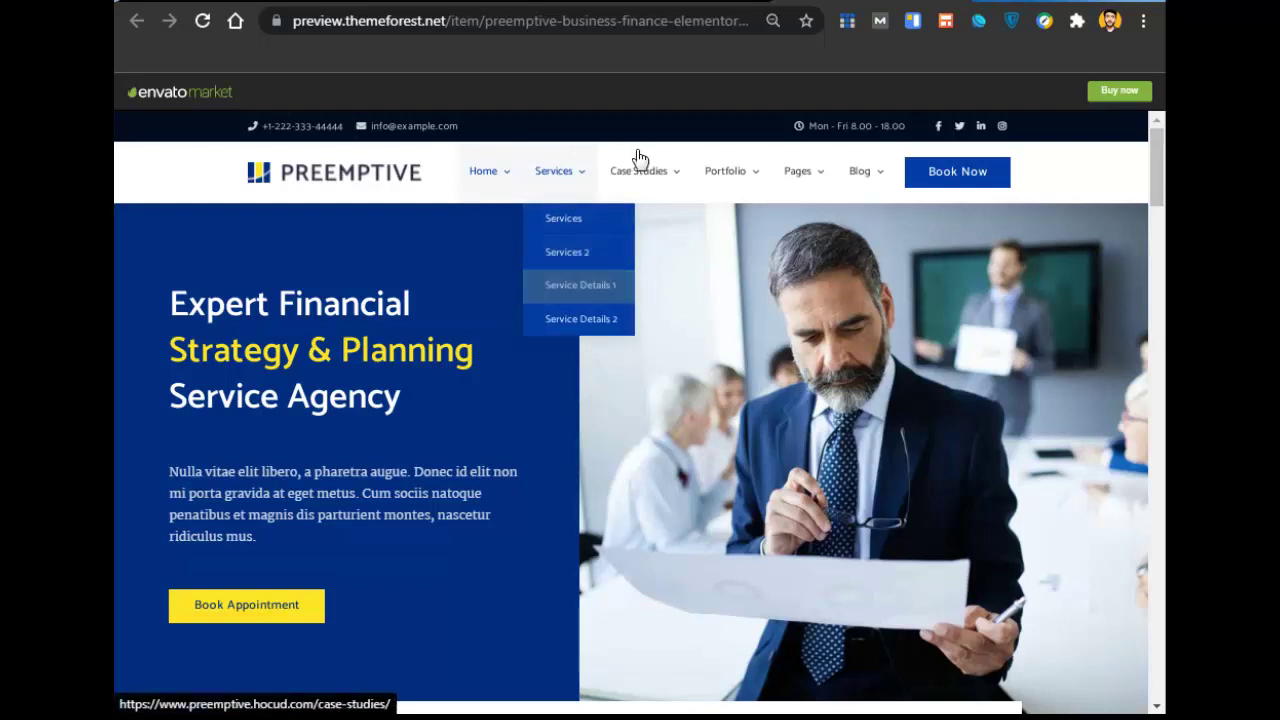
mouse_move(742, 187)
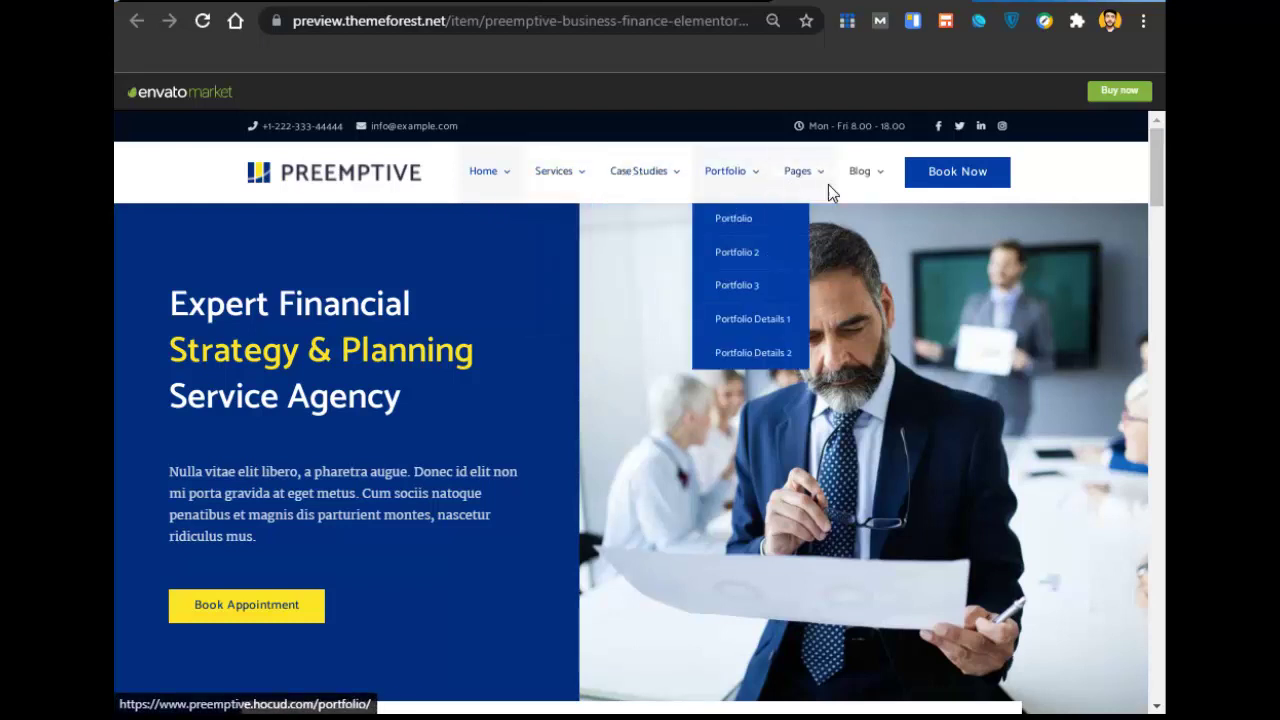
mouse_move(811, 183)
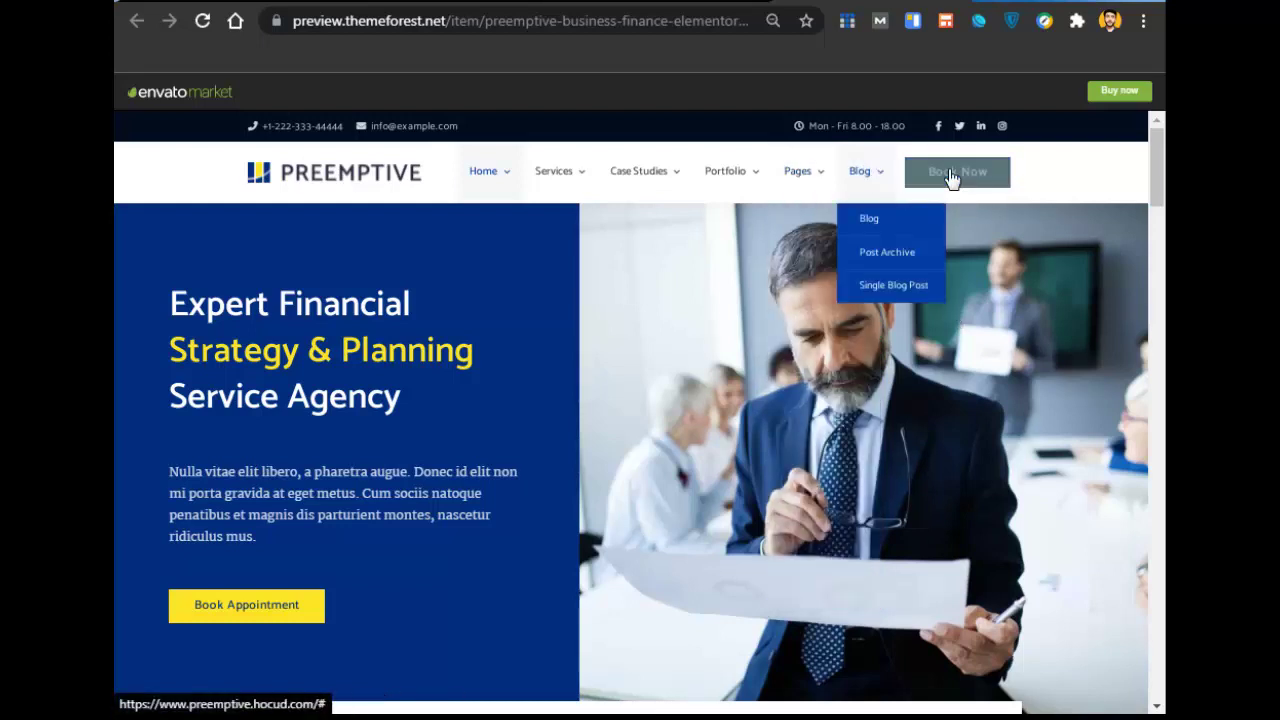
scroll(1162, 170, "down", 2)
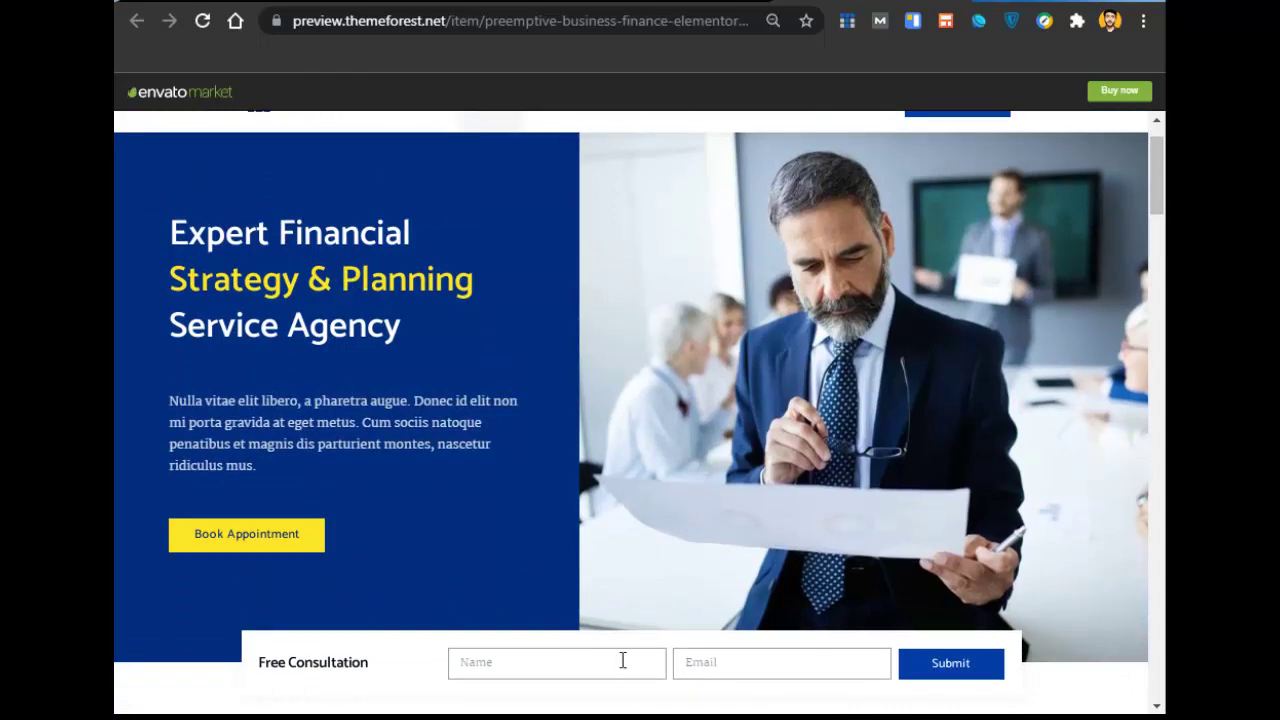
Select part of the Free Consultation heading and scroll further down the page.
left_click_drag(313, 677, 398, 677)
scroll(1017, 447, "down", 3)
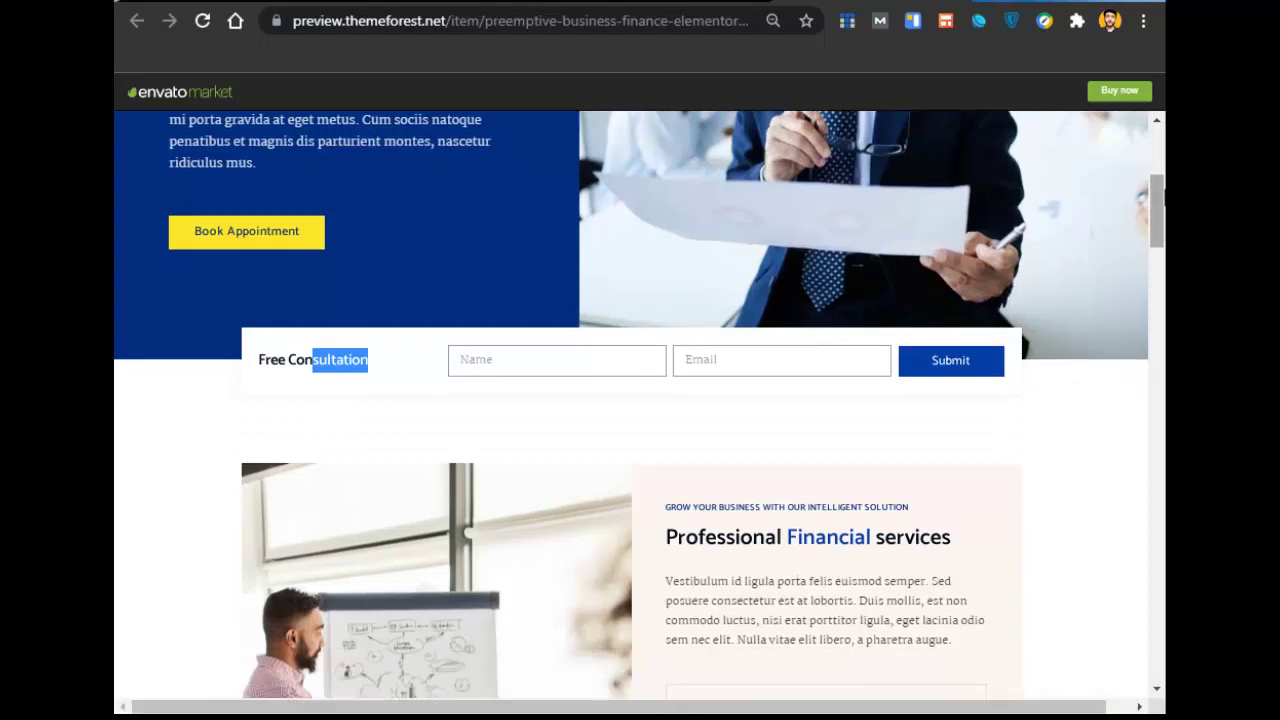
scroll(994, 298, "down", 1)
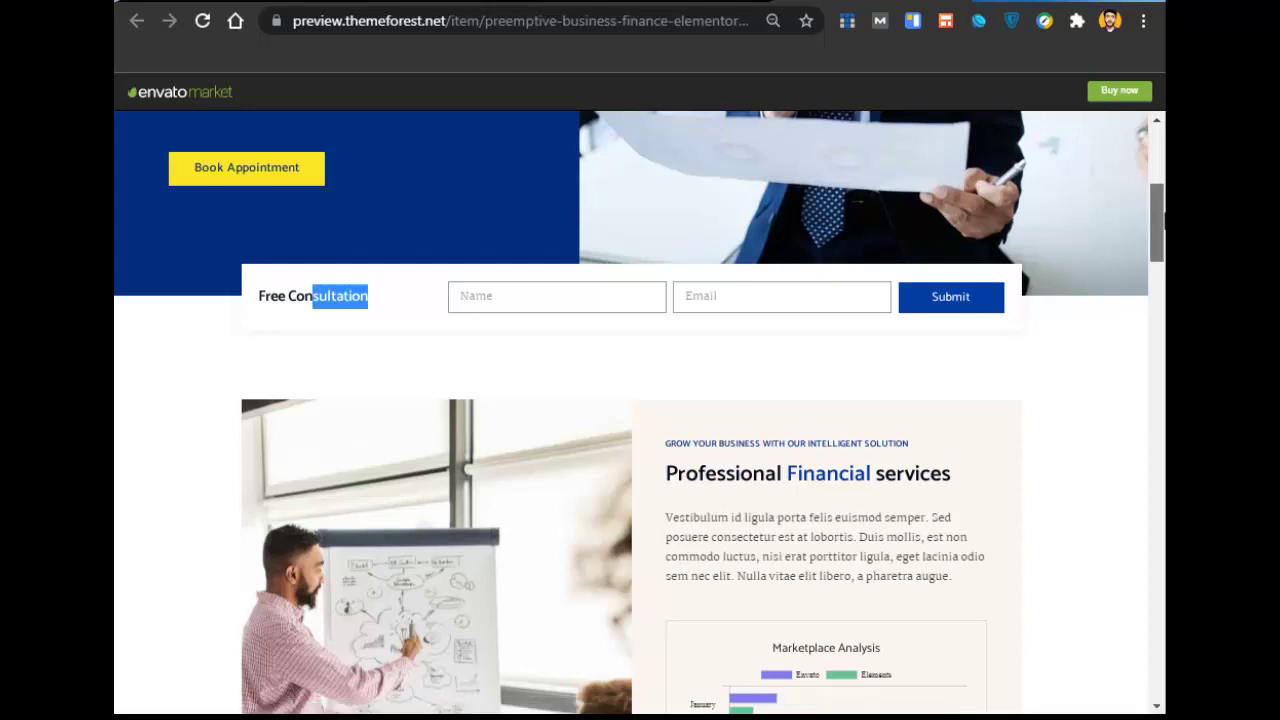
scroll(640, 413, "down", 3)
scroll(640, 413, "down", 2)
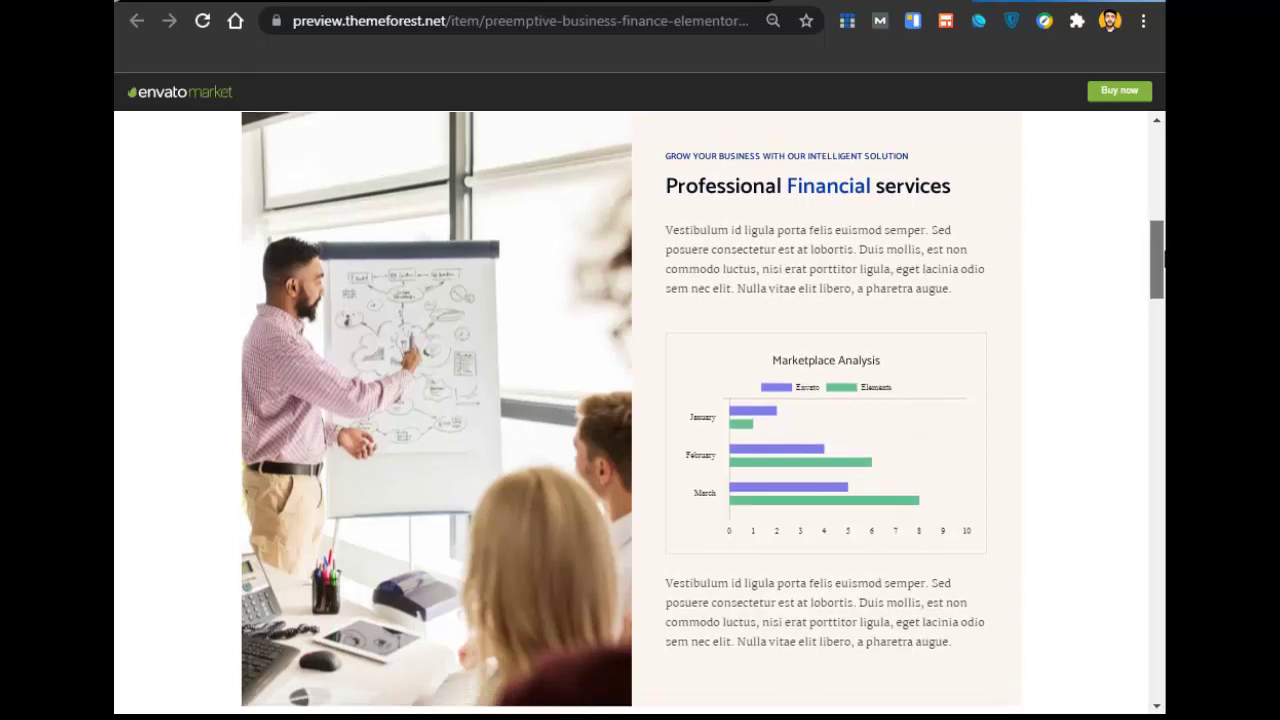
scroll(640, 413, "down", 4)
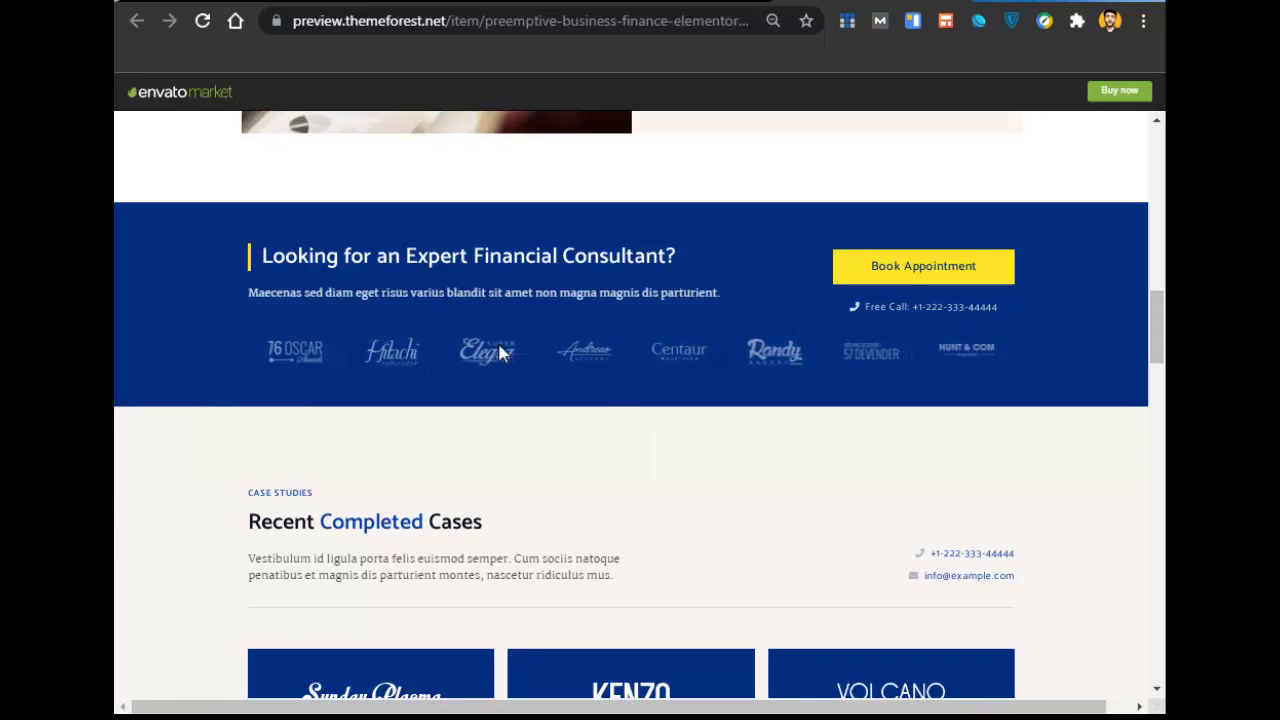
left_click_drag(1157, 345, 1157, 449)
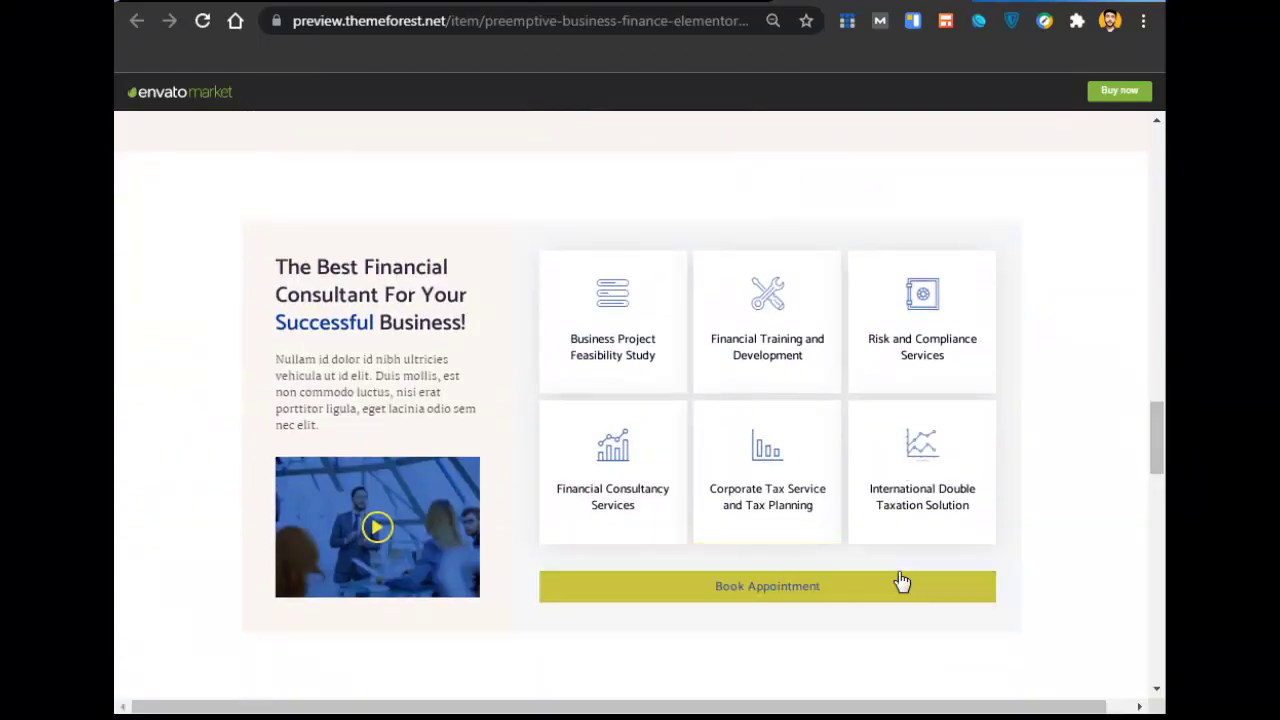
left_click_drag(1160, 453, 1160, 175)
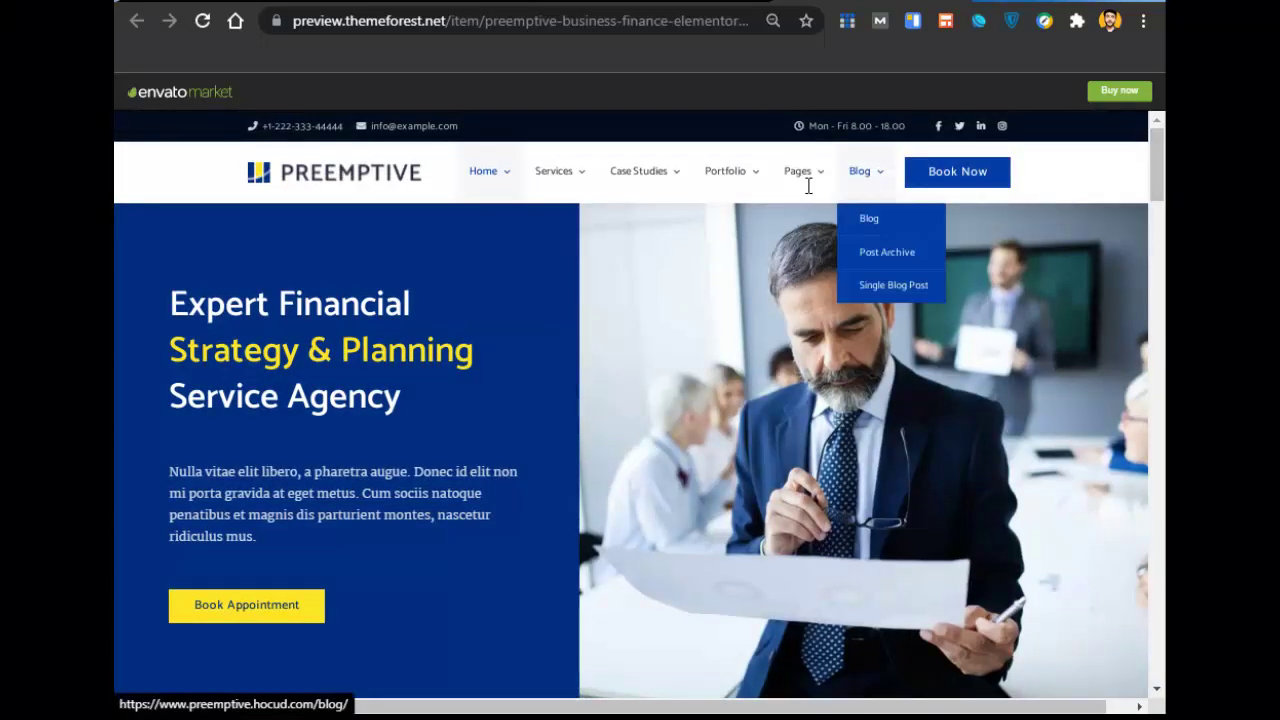
mouse_move(748, 188)
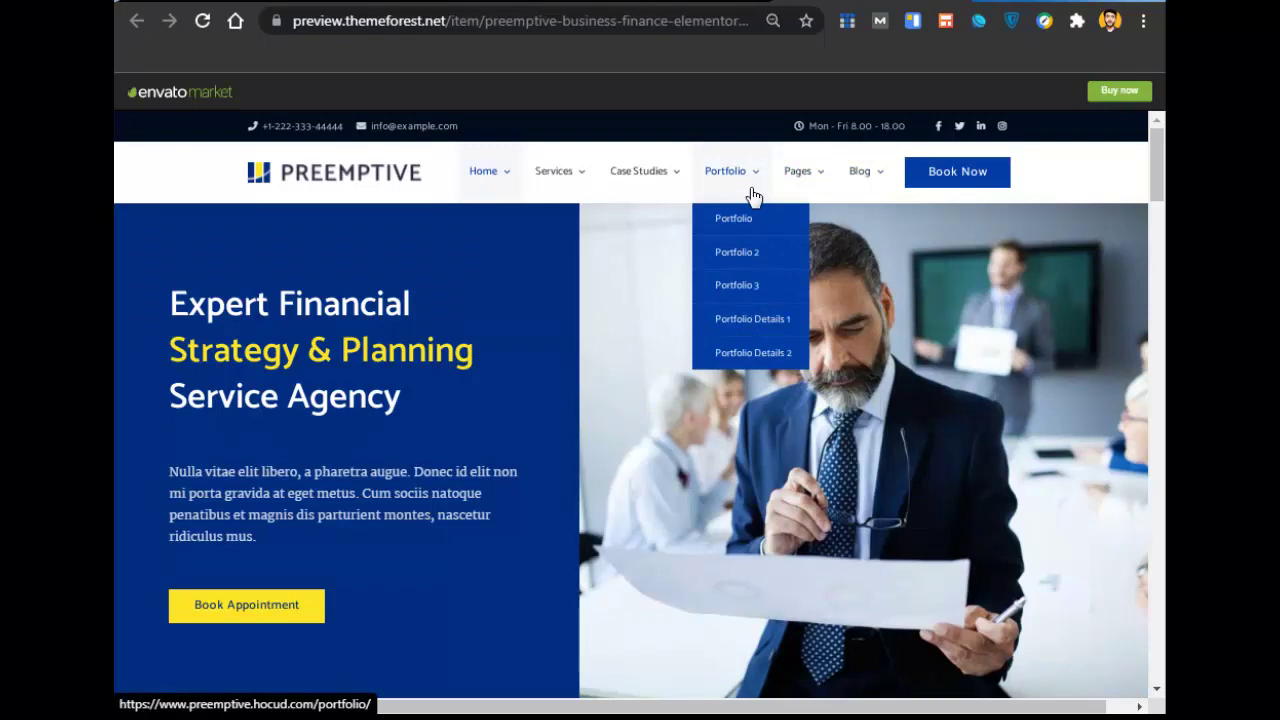
On the YouTube tutorial, subscribe with All notifications and like the video.
key("ctrl+Tab")
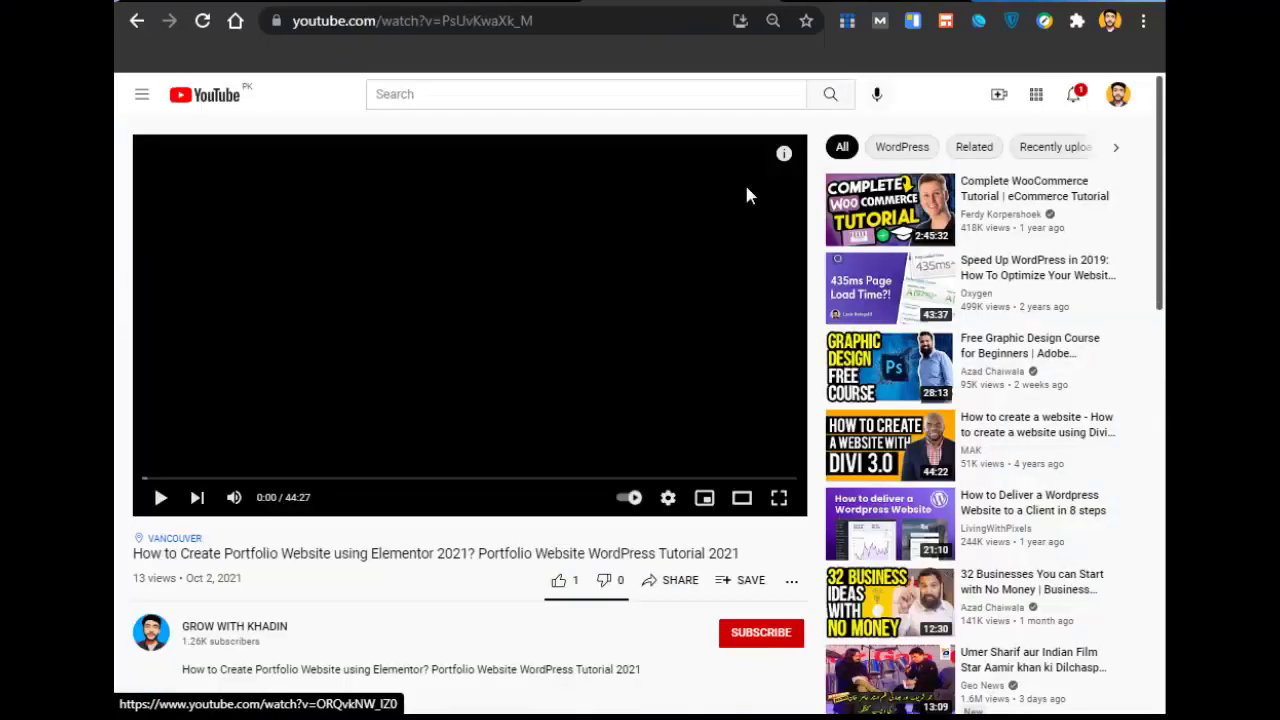
left_click(755, 632)
left_click(791, 636)
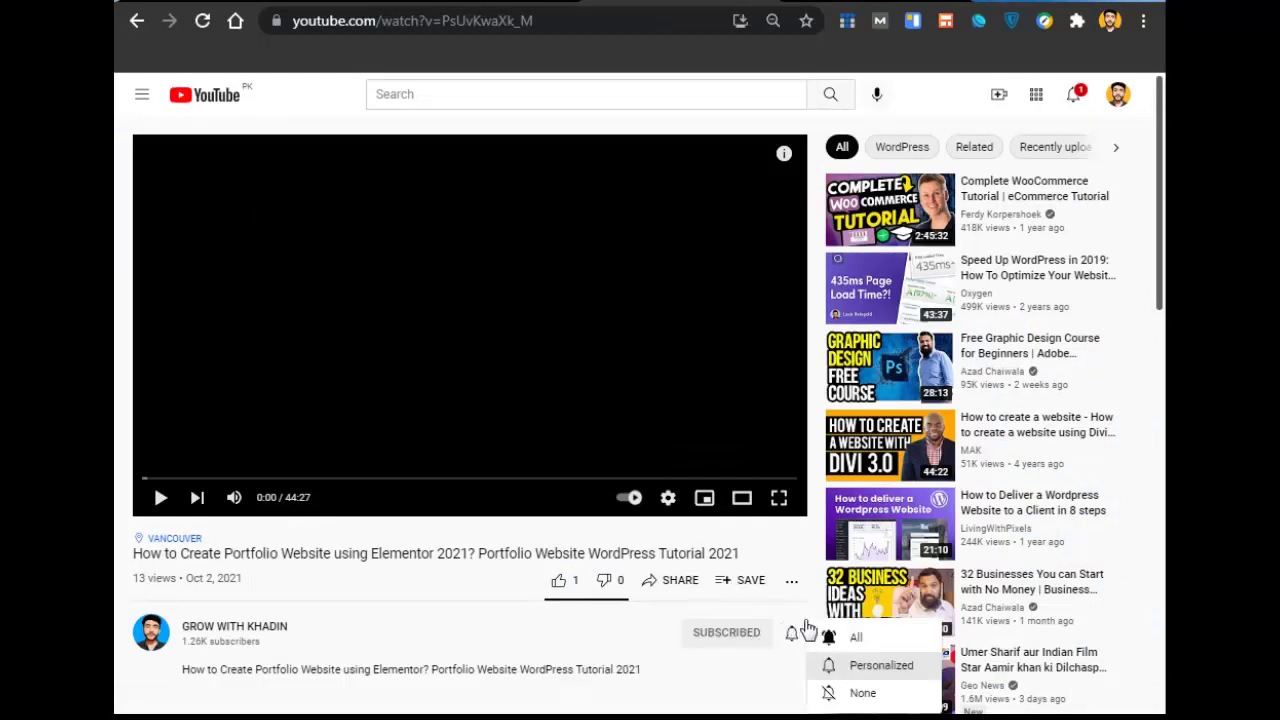
left_click(845, 634)
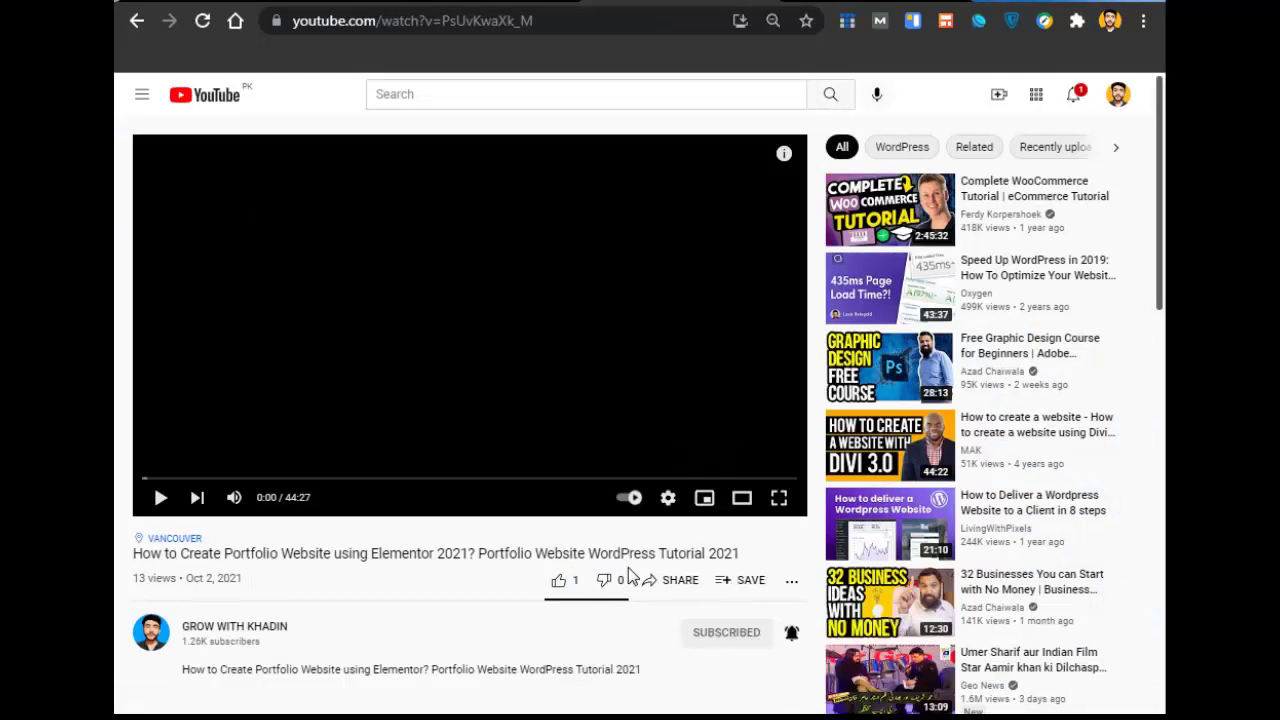
double_click(562, 588)
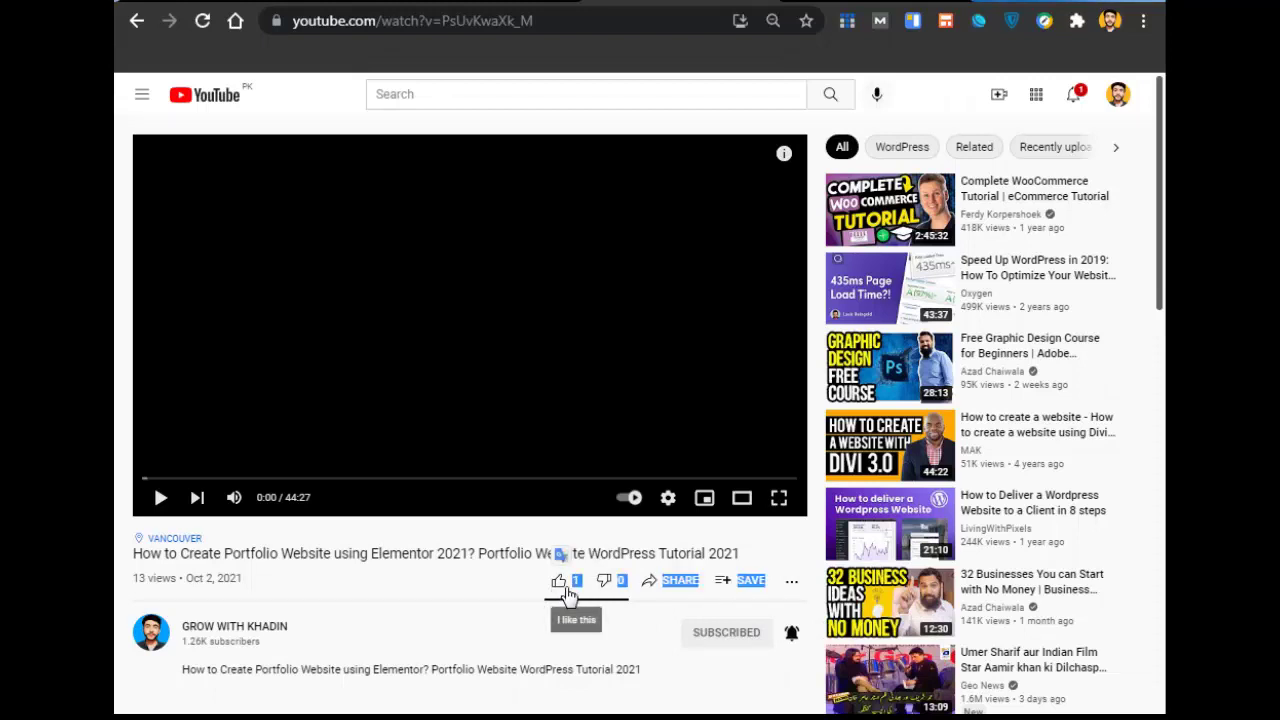
left_click(482, 597)
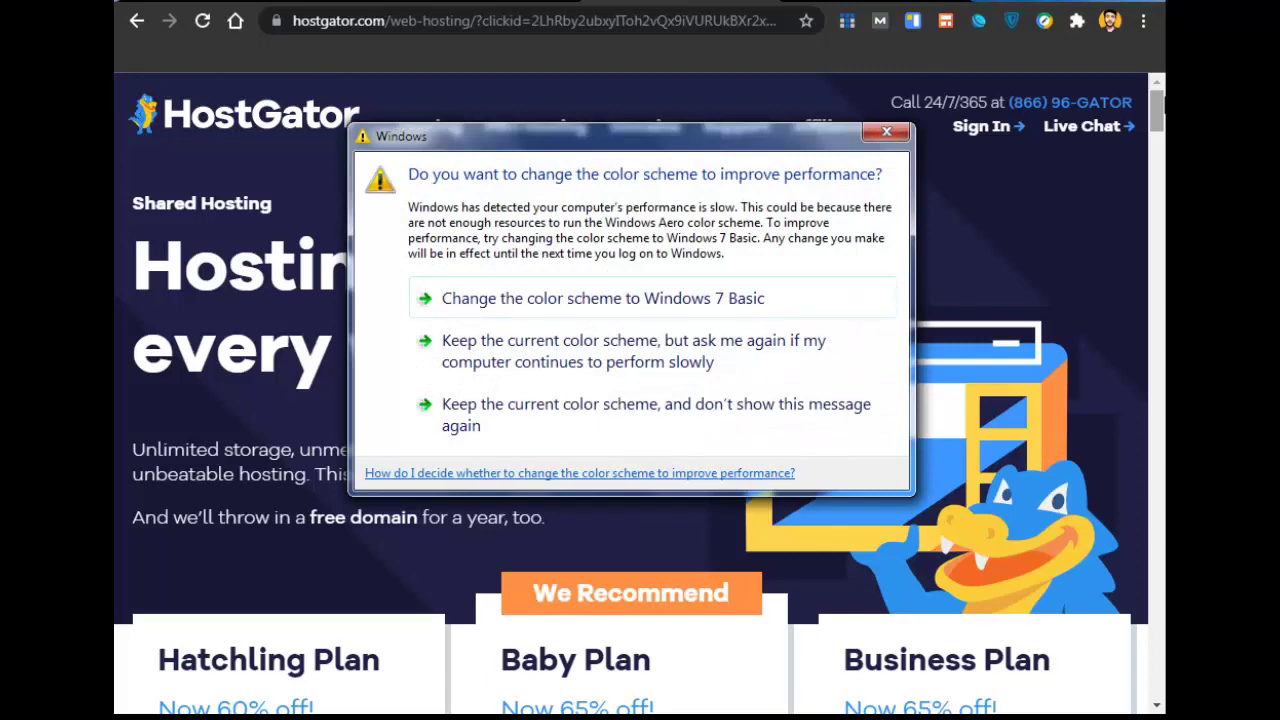
Dismiss the colour-scheme prompt, zoom out, and scroll to the Hatchling, Baby and Business prices.
key("Escape")
key("ctrl+minus")
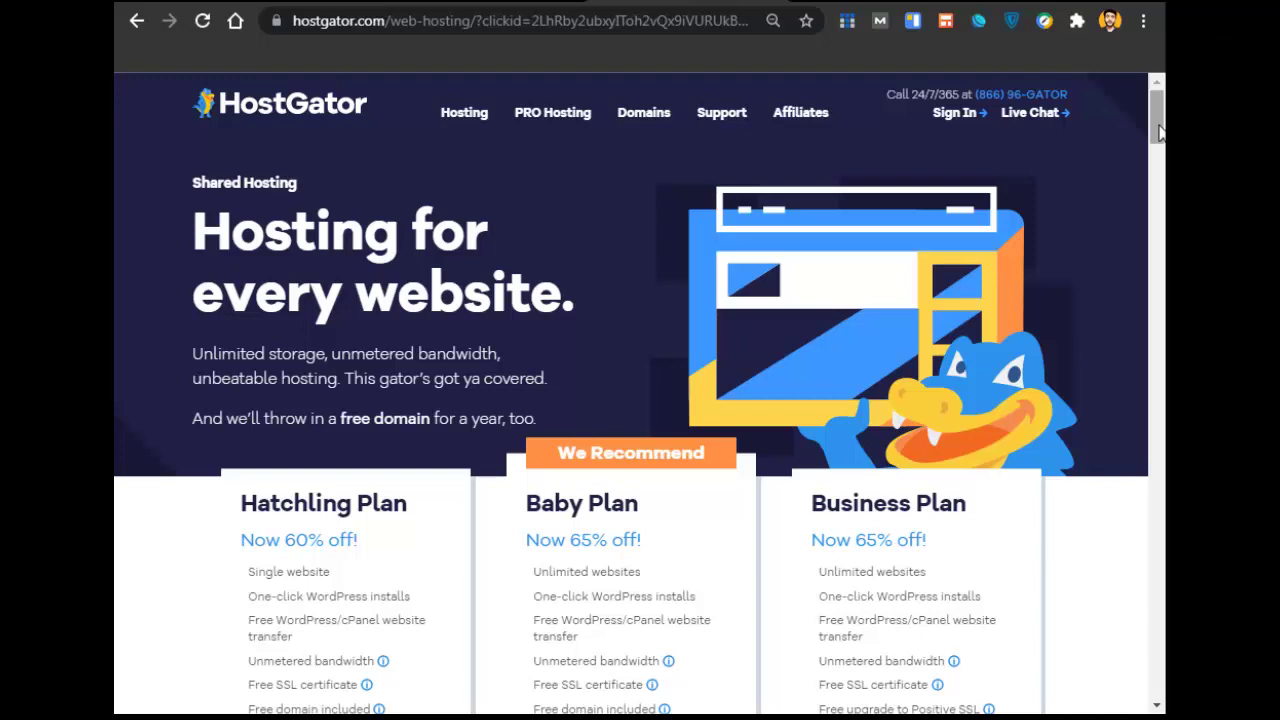
left_click_drag(1158, 130, 1158, 152)
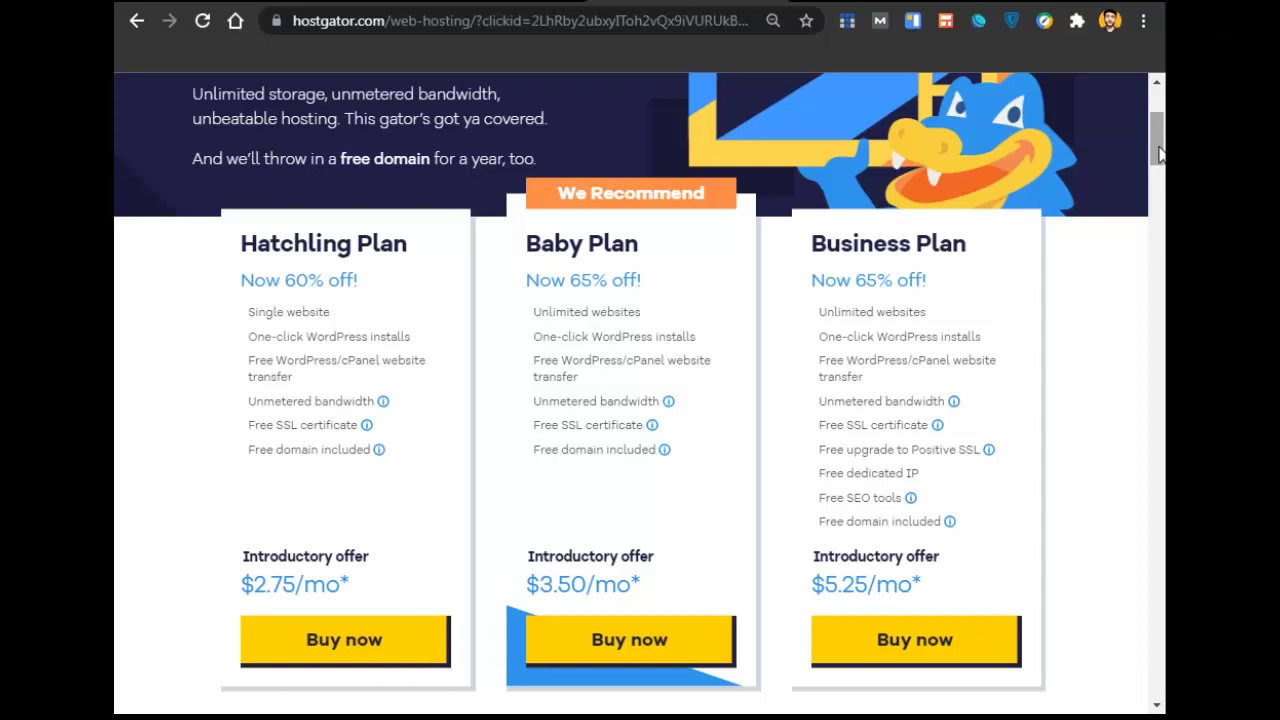
Check the Hatchling Plan discount note, its Unmetered bandwidth feature and its heading.
left_click(270, 590)
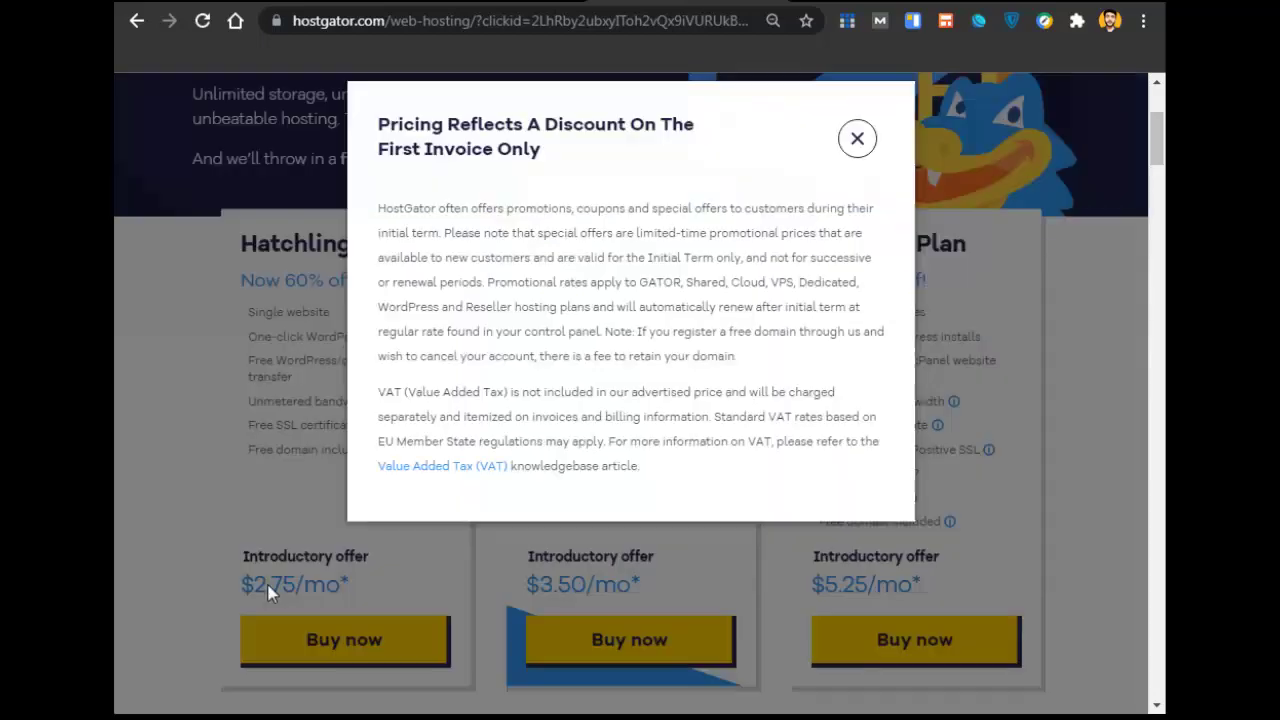
left_click(290, 587)
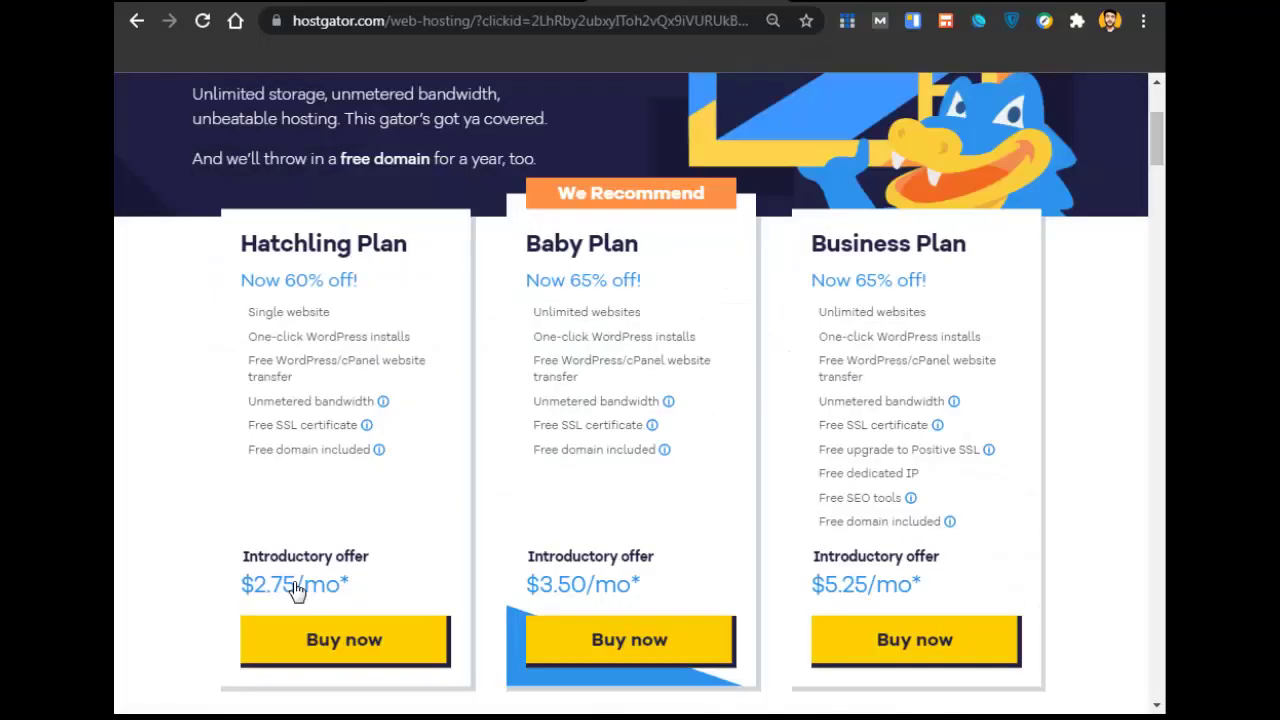
left_click_drag(248, 402, 378, 402)
left_click(200, 406)
triple_click(316, 250)
left_click(502, 252)
Compare the Baby and Hatchling plan names and Baby's Unlimited websites feature.
scroll(1158, 140, "up", 3)
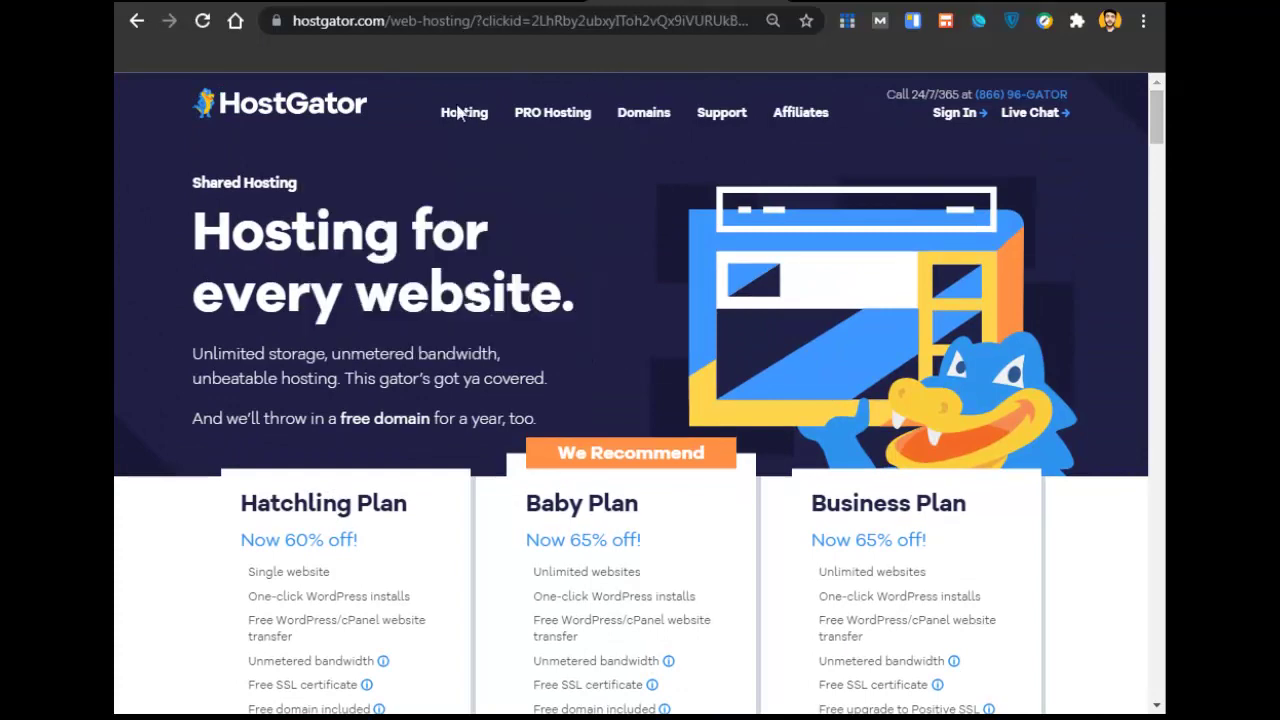
mouse_move(455, 118)
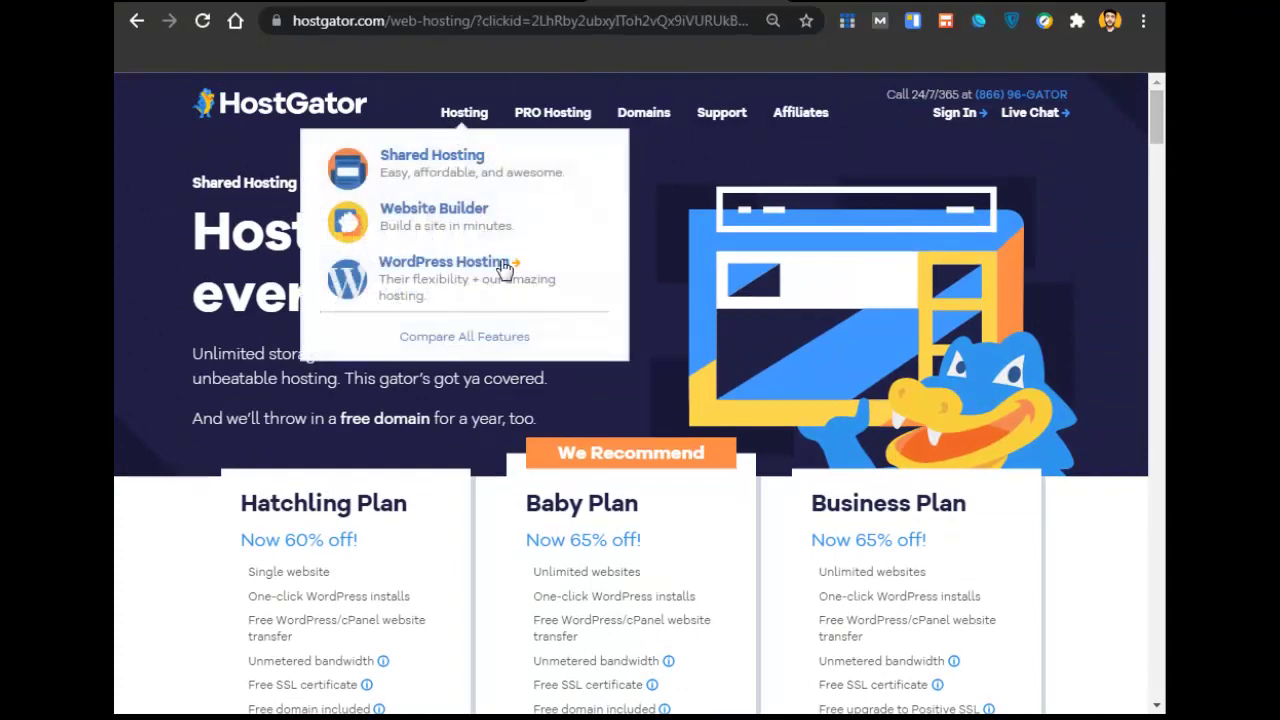
scroll(1158, 120, "down", 2)
scroll(730, 100, "down", 5)
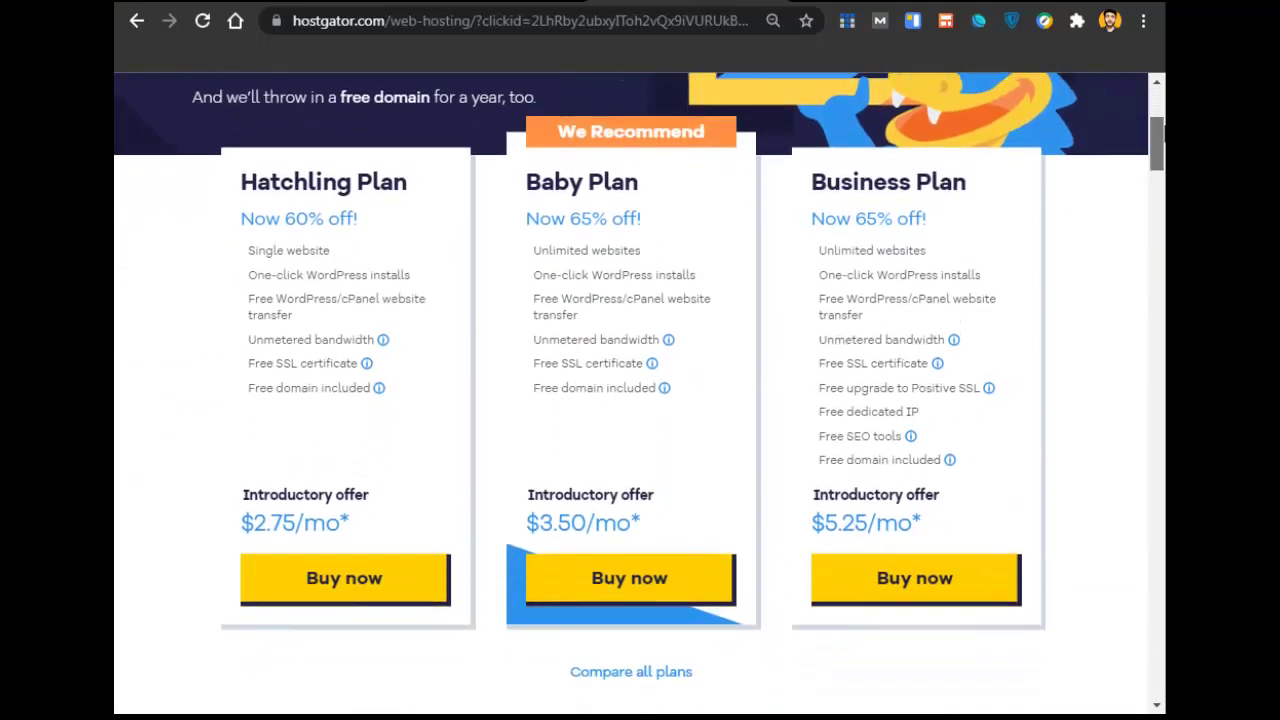
scroll(730, 100, "up", 1)
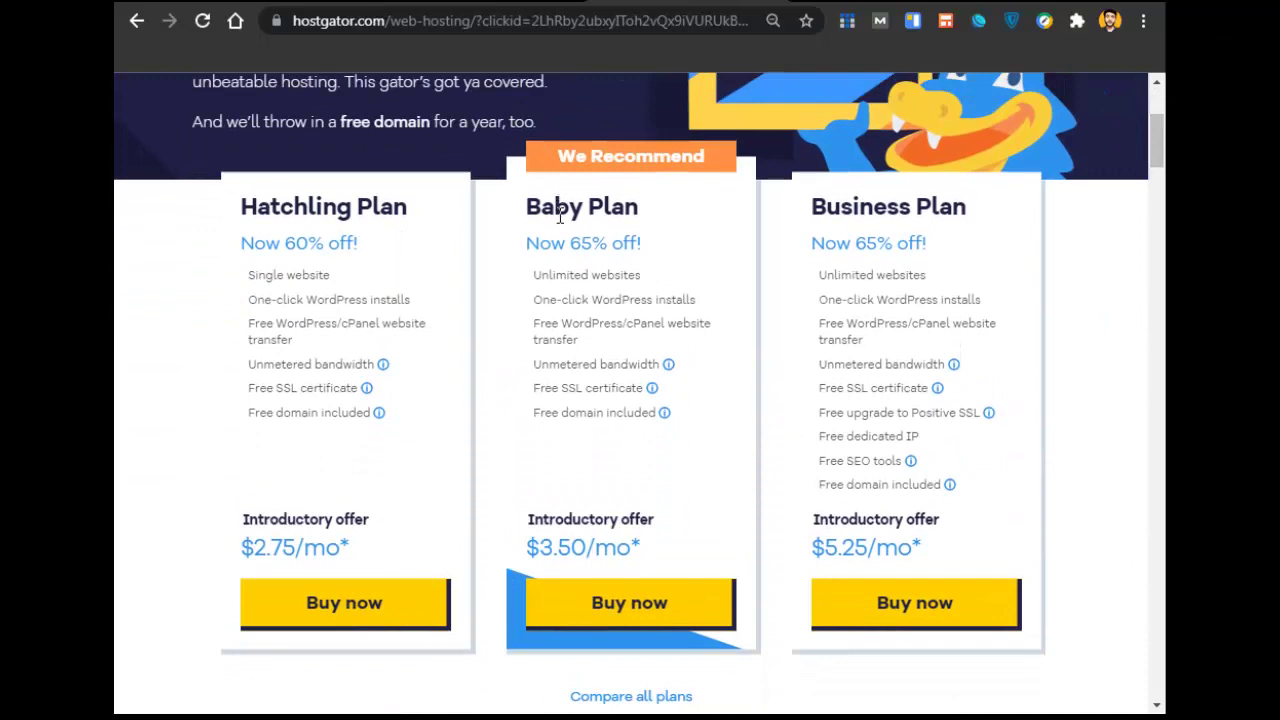
triple_click(559, 210)
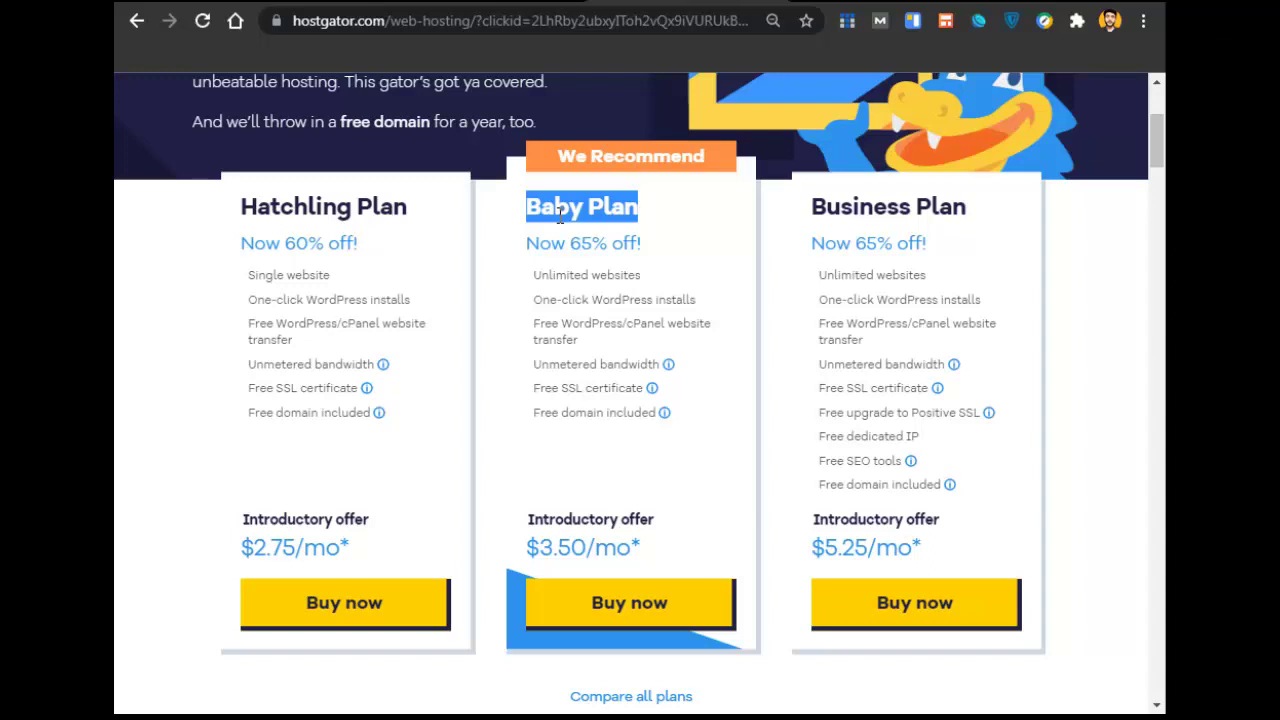
triple_click(295, 222)
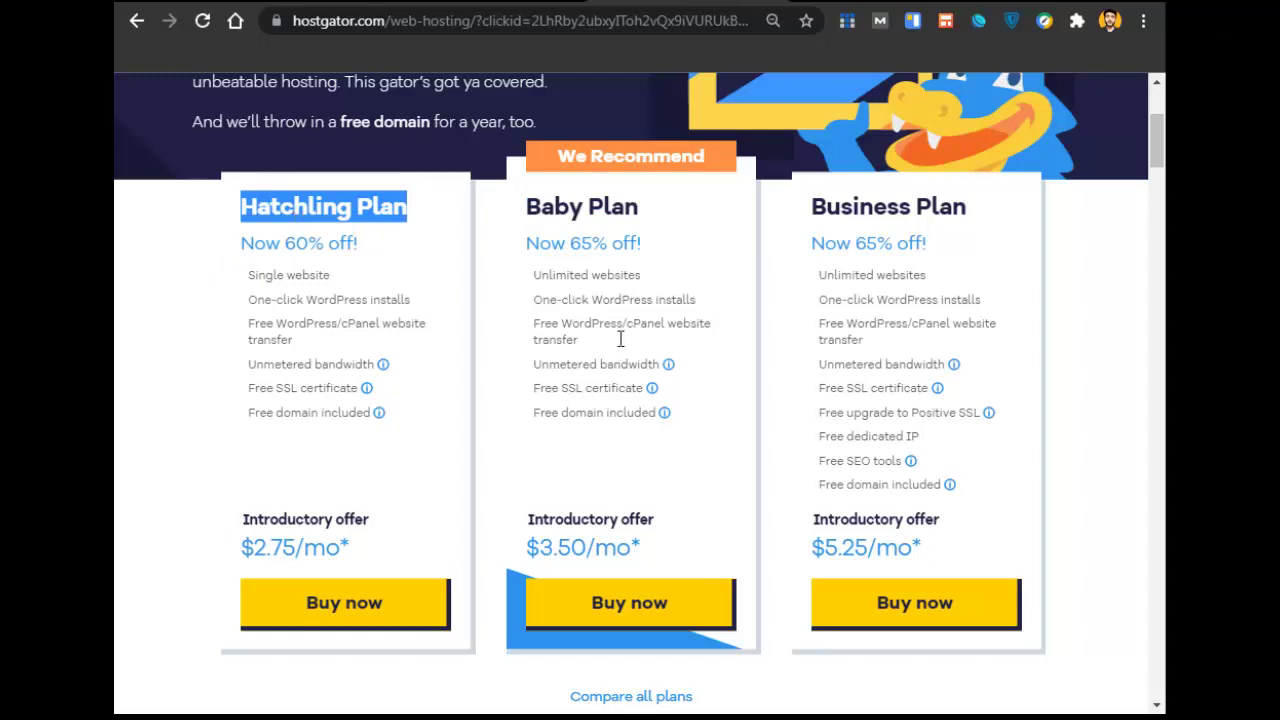
double_click(583, 280)
triple_click(583, 285)
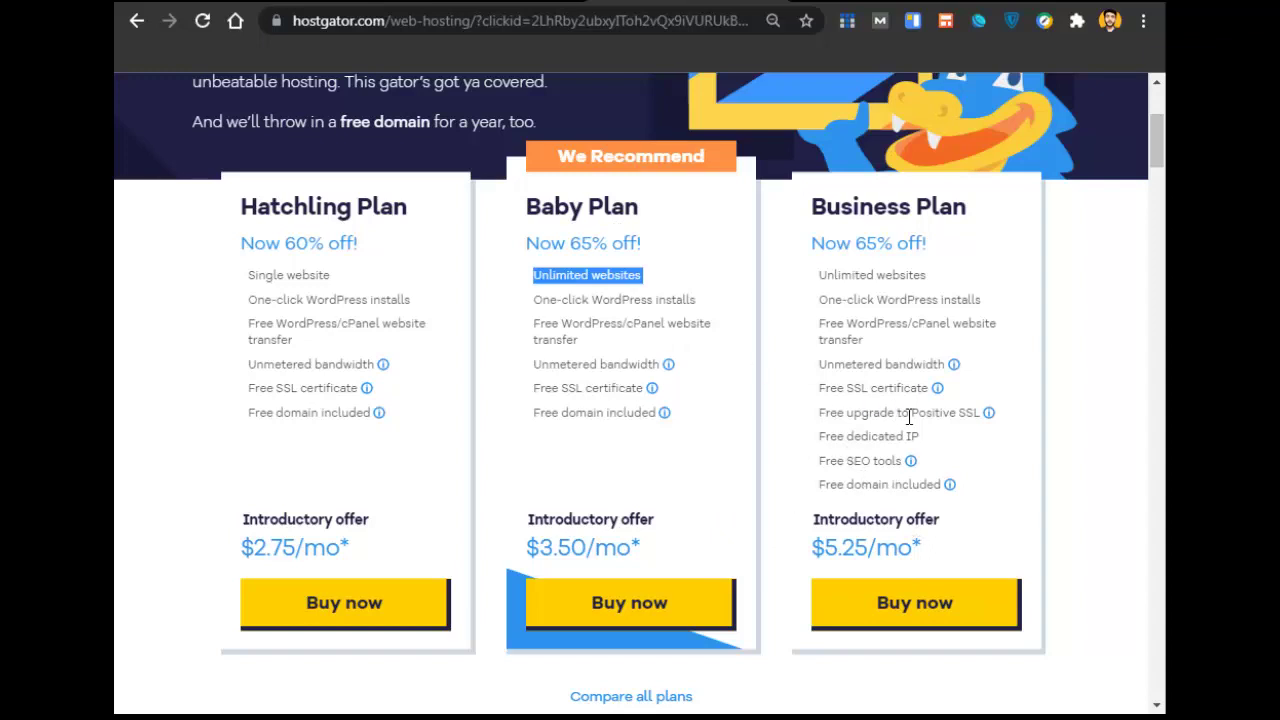
Point out the Business Plan's SEO and Free dedicated IP features.
double_click(858, 461)
left_click(856, 476)
triple_click(852, 438)
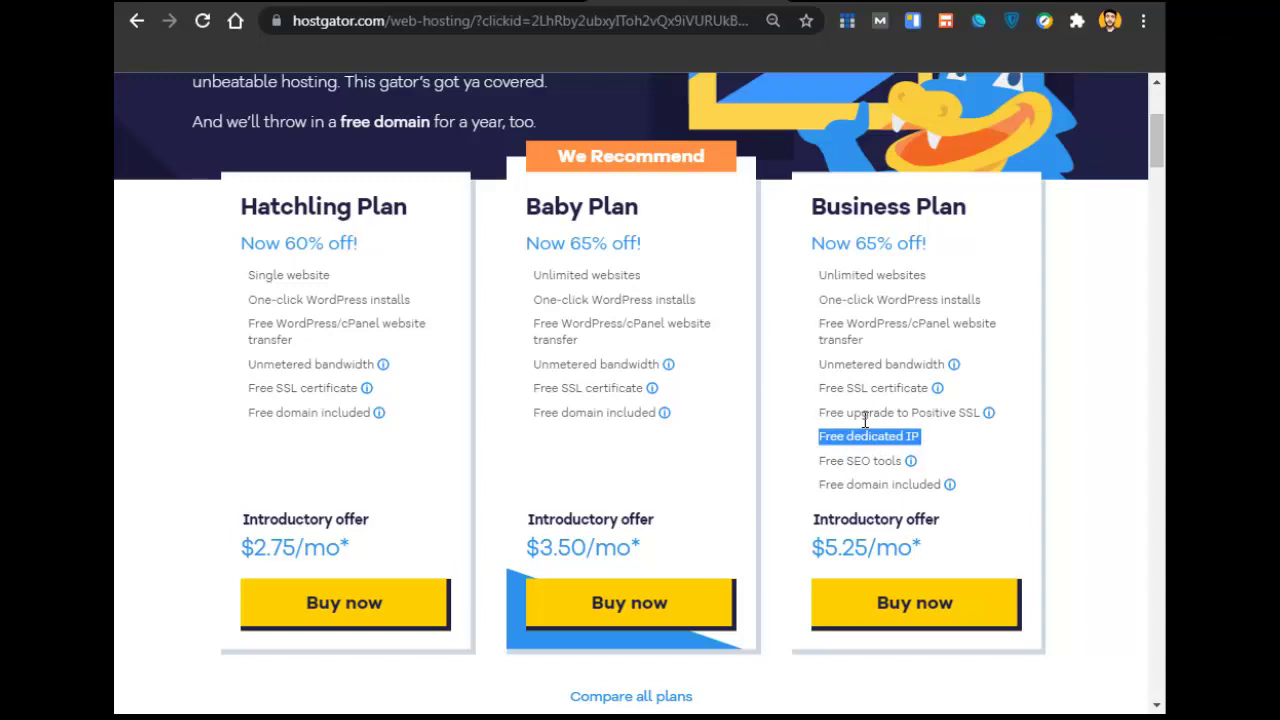
left_click(865, 421)
Review the Baby Plan features (unlimited websites, WordPress installs, free transfer, SSL, domain) and buy it.
triple_click(605, 205)
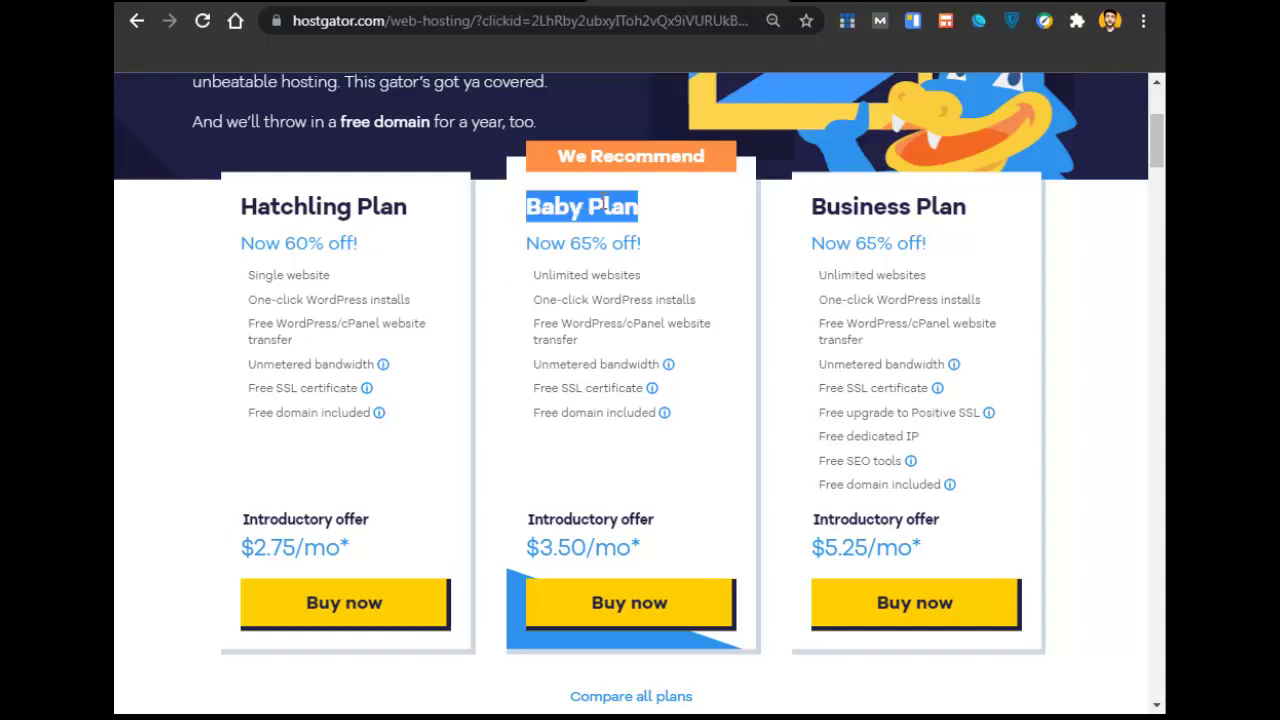
left_click(590, 274)
triple_click(590, 275)
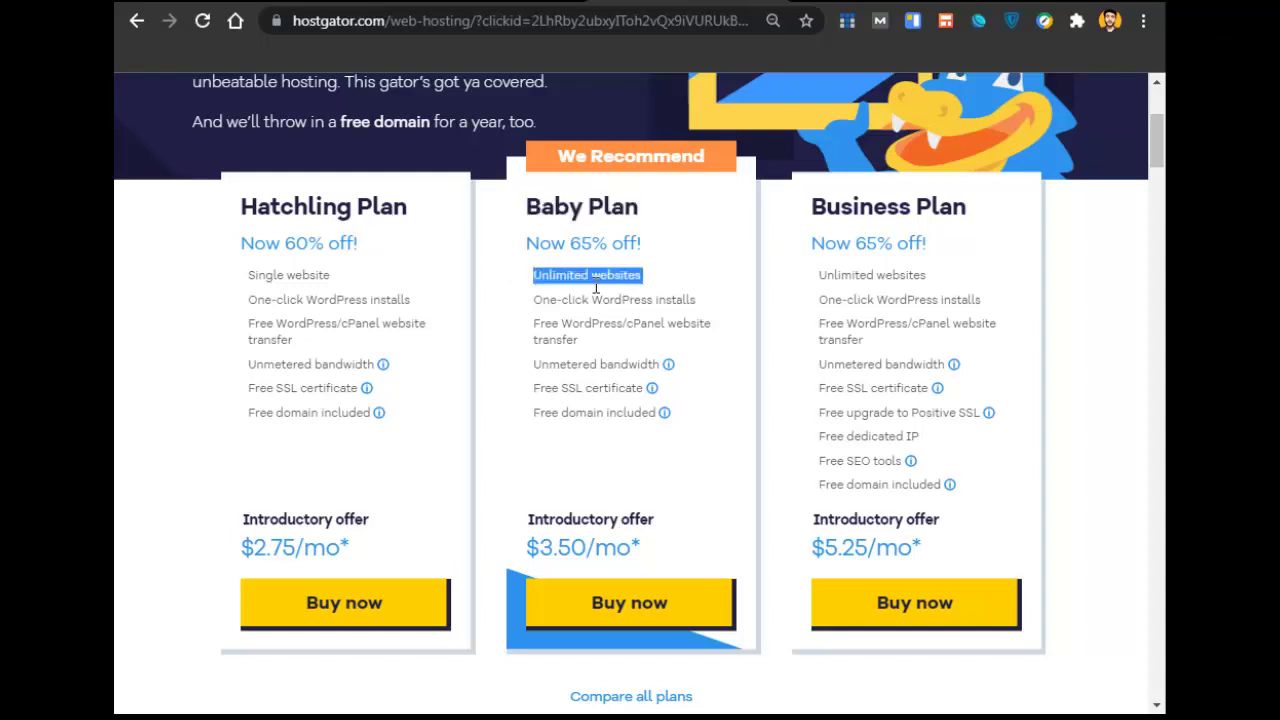
triple_click(590, 300)
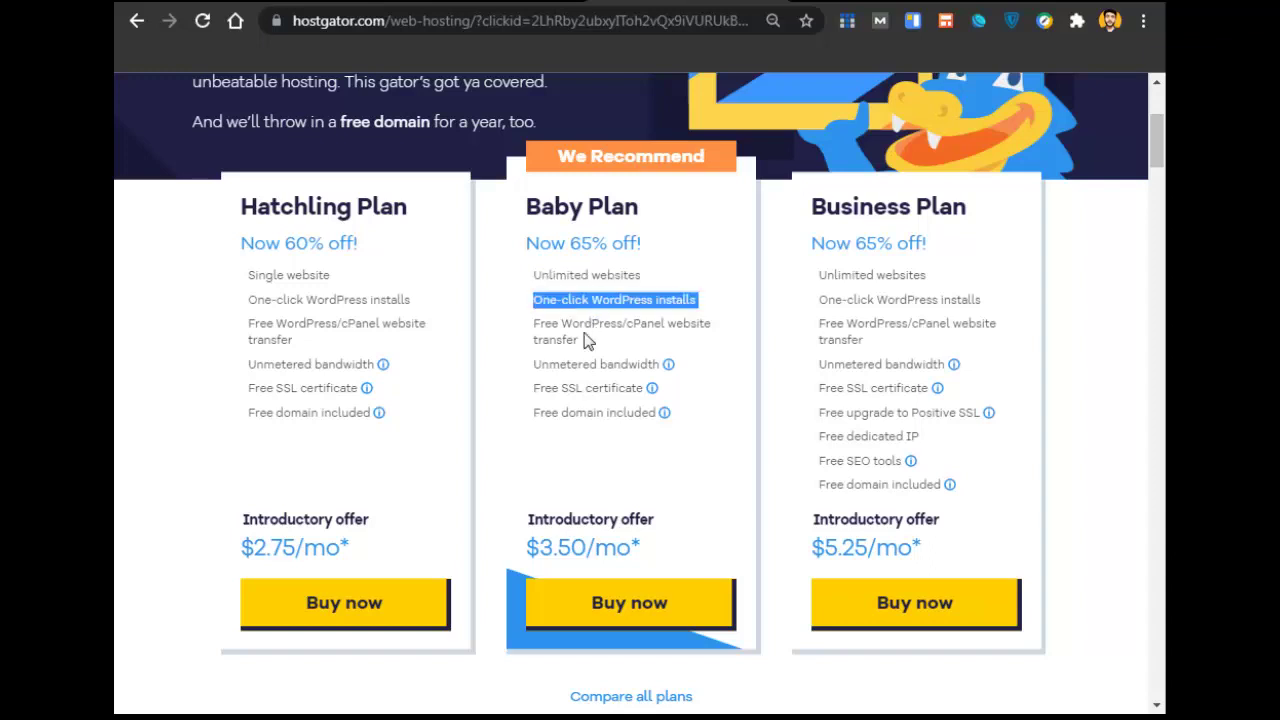
left_click(593, 338)
triple_click(593, 338)
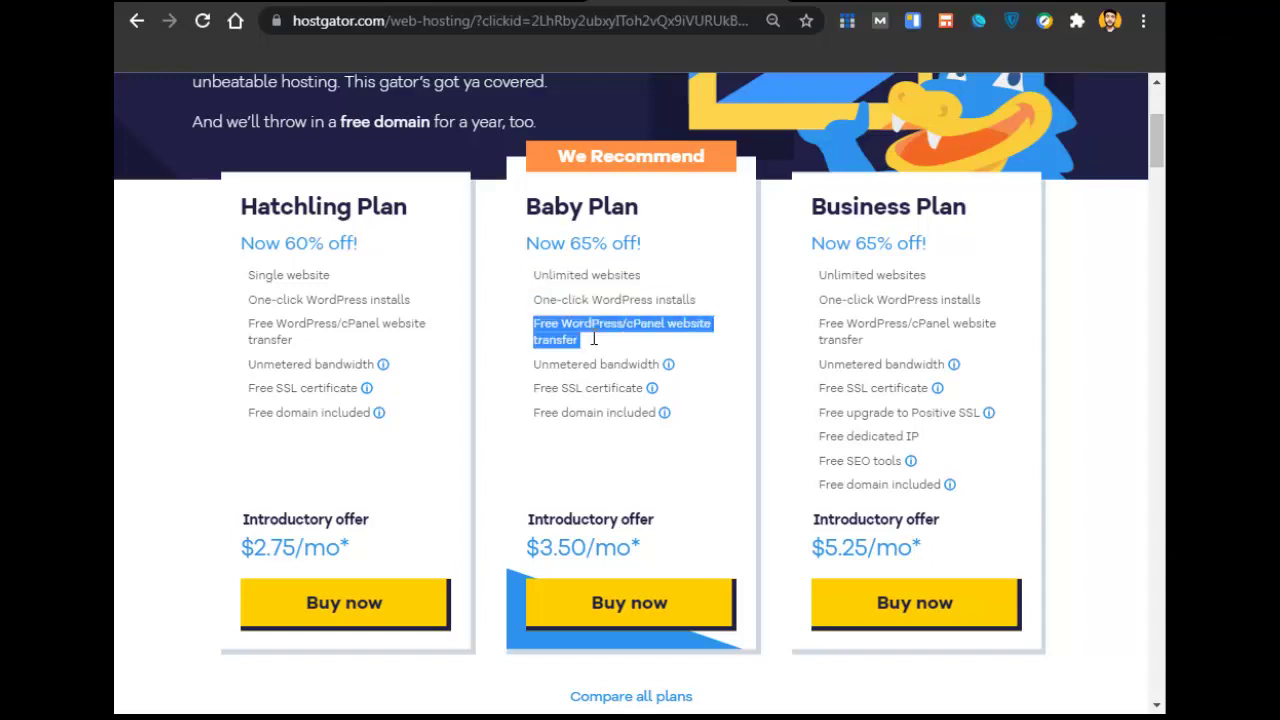
triple_click(584, 372)
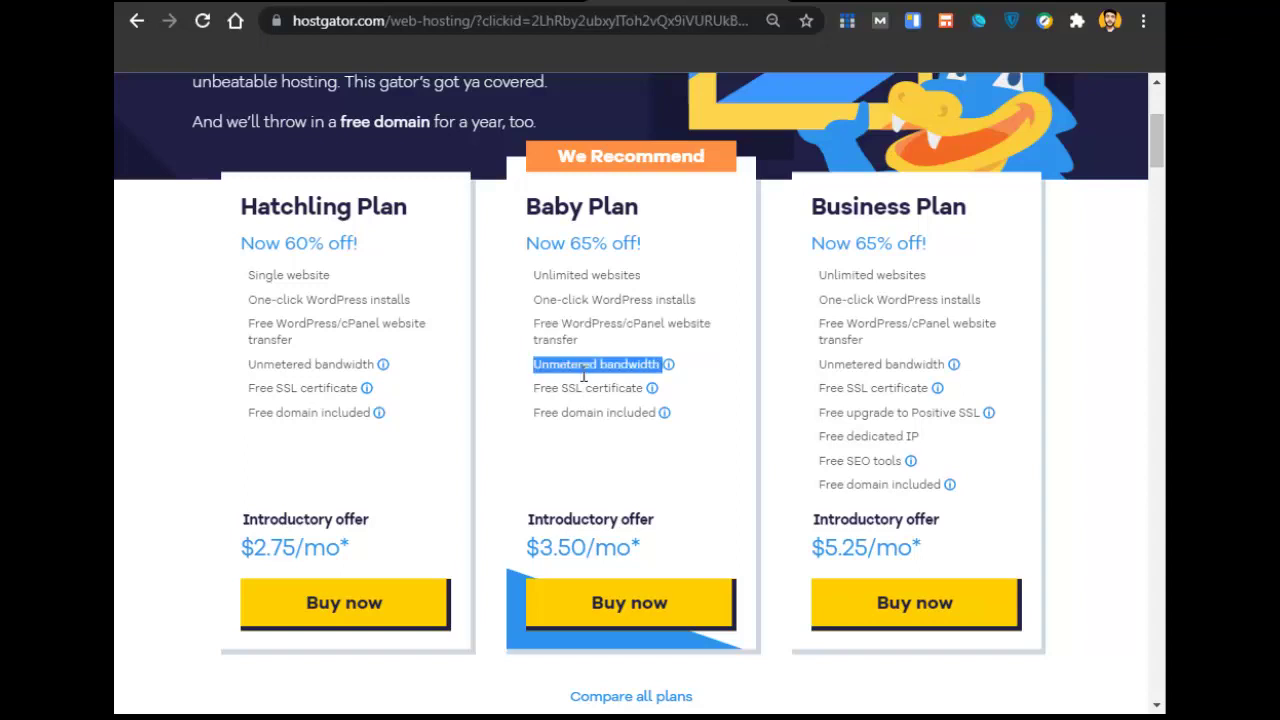
double_click(560, 390)
triple_click(564, 418)
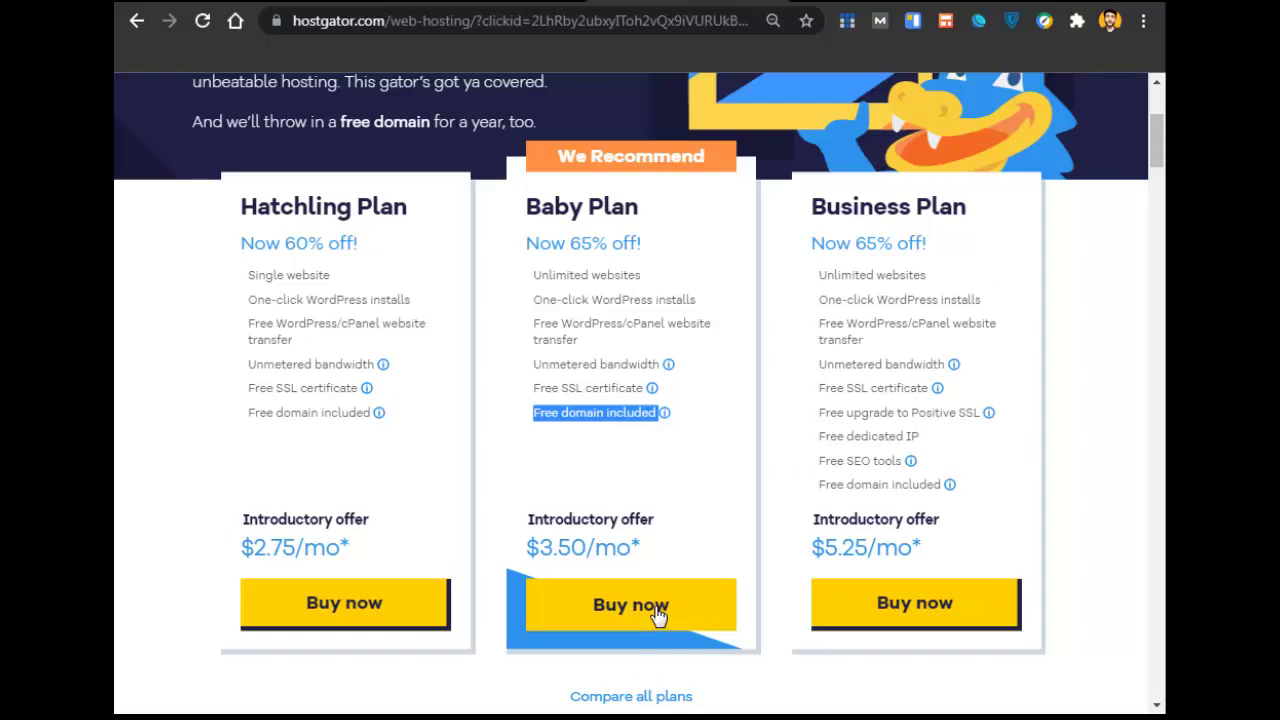
left_click(656, 612)
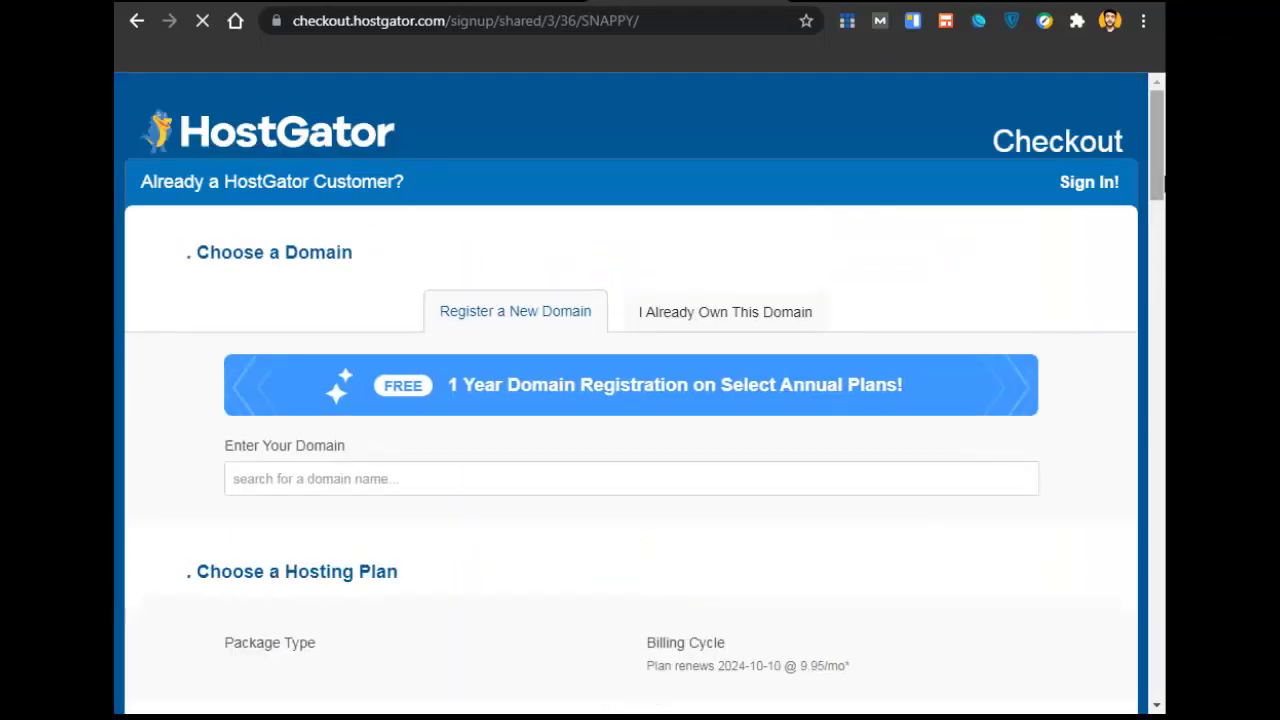
Enter 'apple' as the domain name with the .com ending.
left_click_drag(1158, 164, 1160, 172)
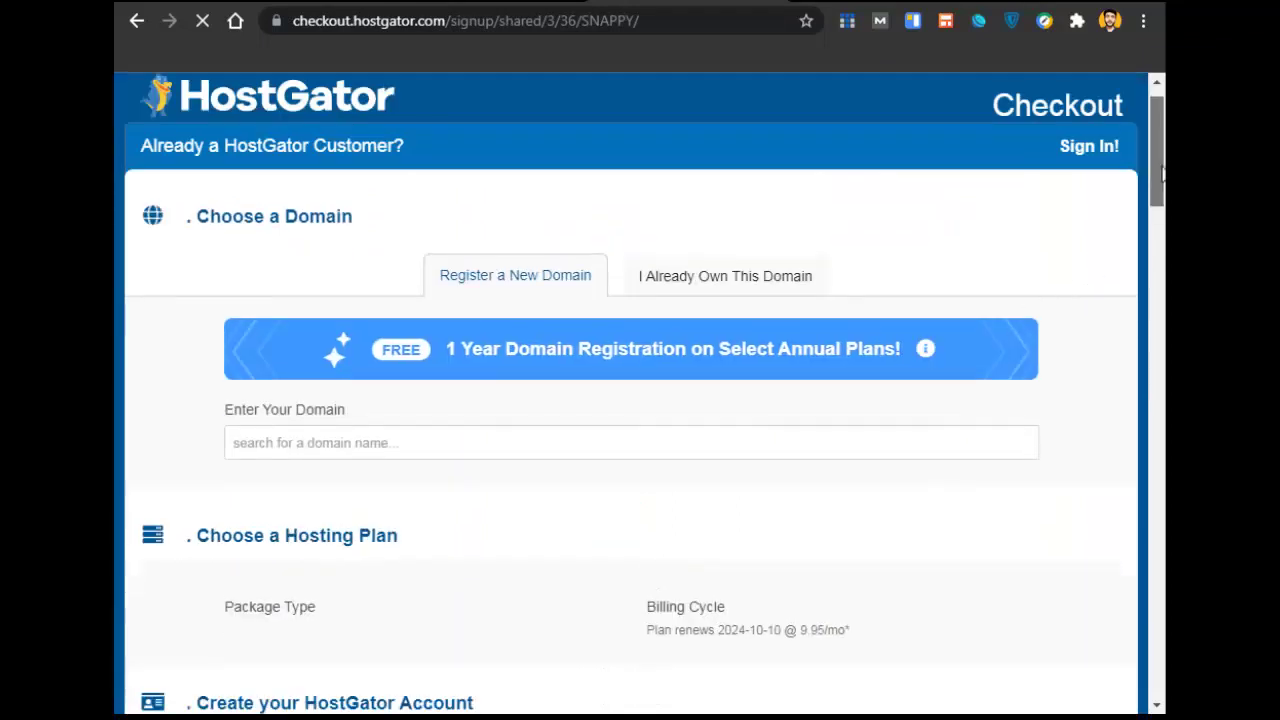
left_click(612, 443)
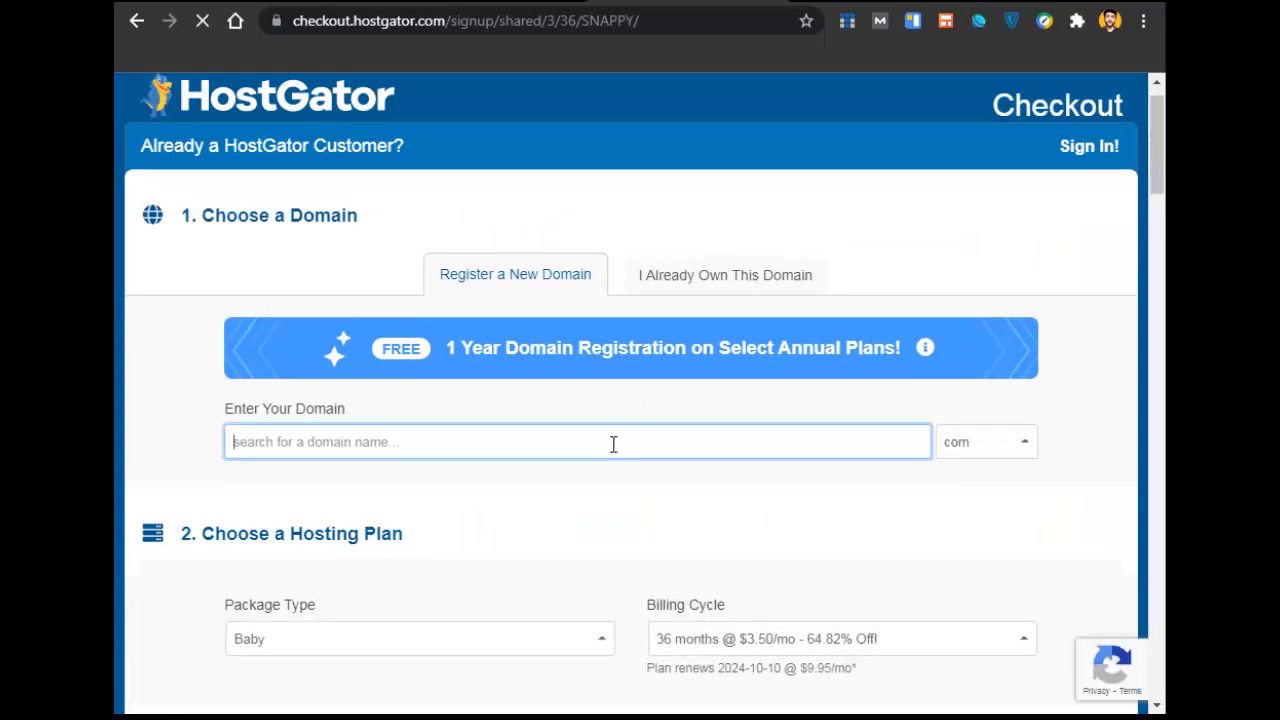
type("apple")
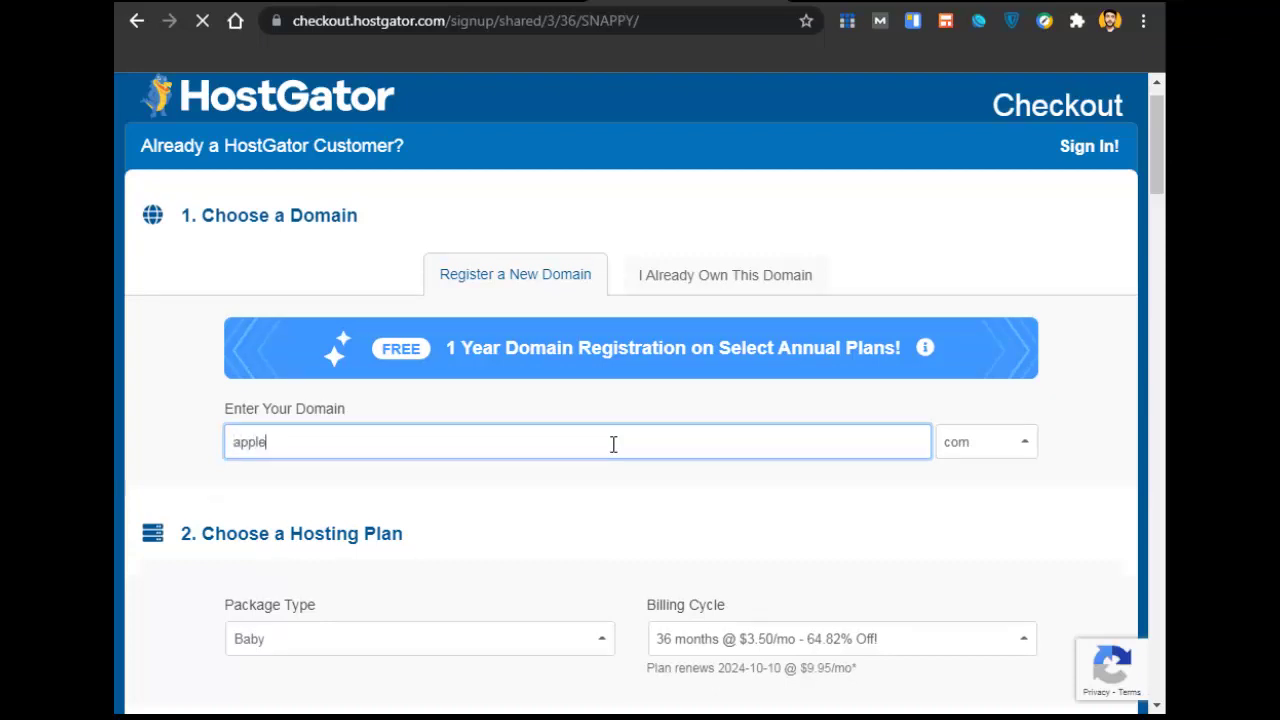
key("Tab")
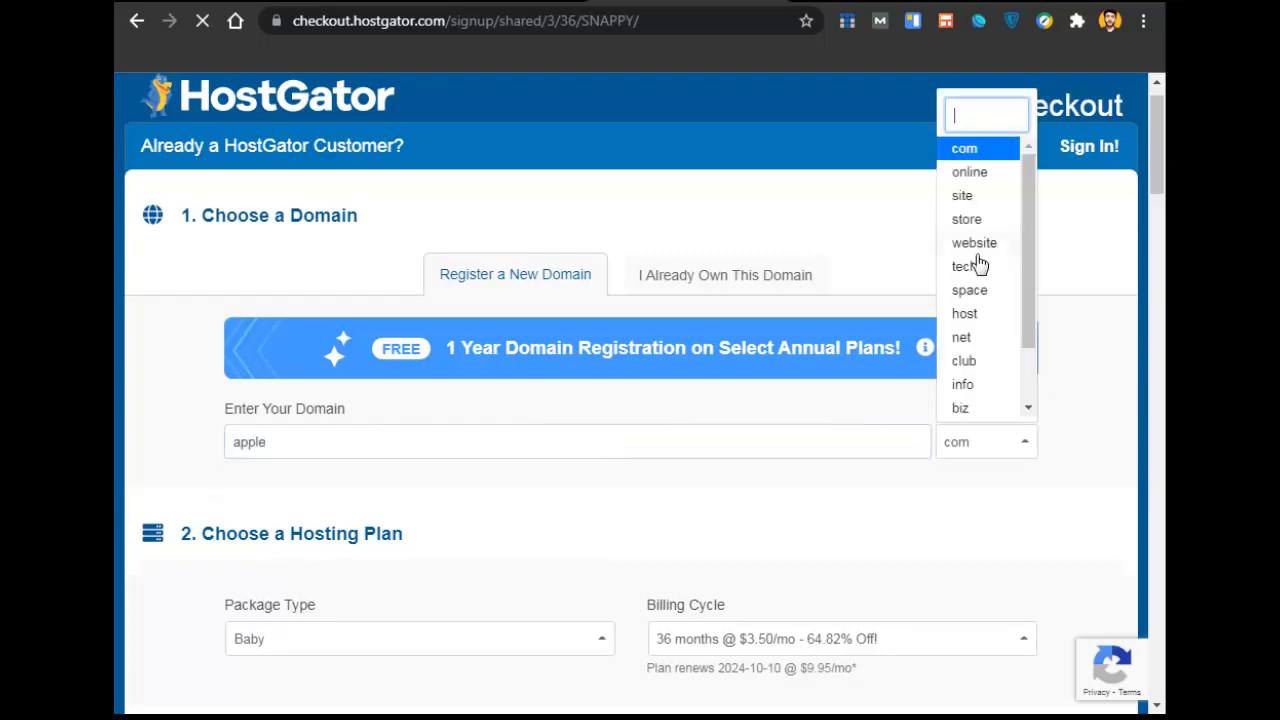
left_click(1010, 158)
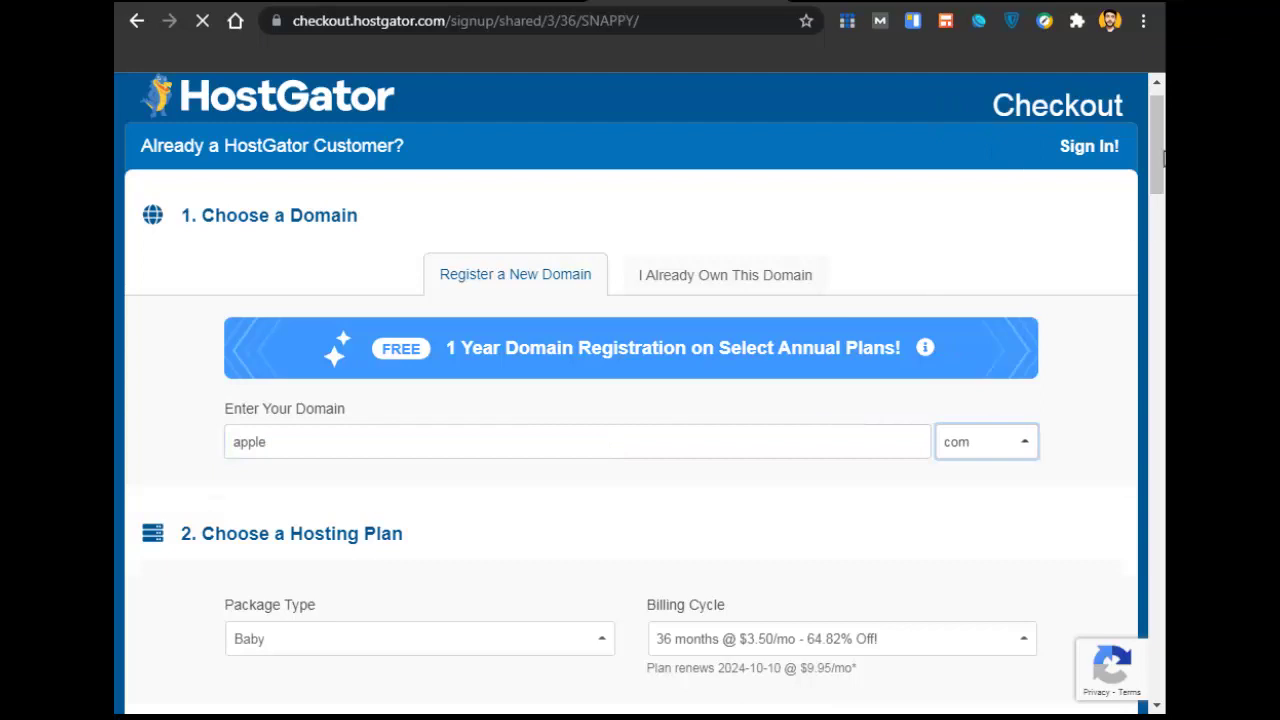
Switch to 'I Already Own This Domain' and check the primary domain label.
scroll(1100, 222, "down", 2)
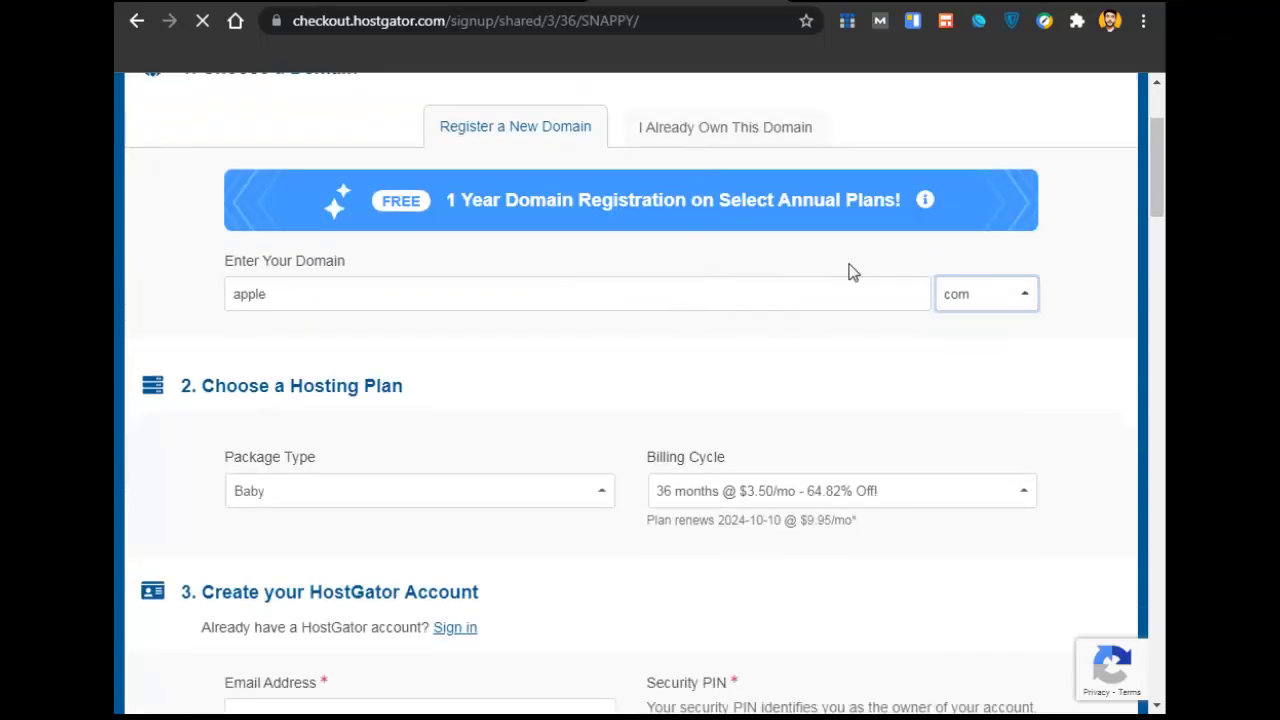
scroll(1123, 215, "down", 3)
scroll(1110, 200, "up", 5)
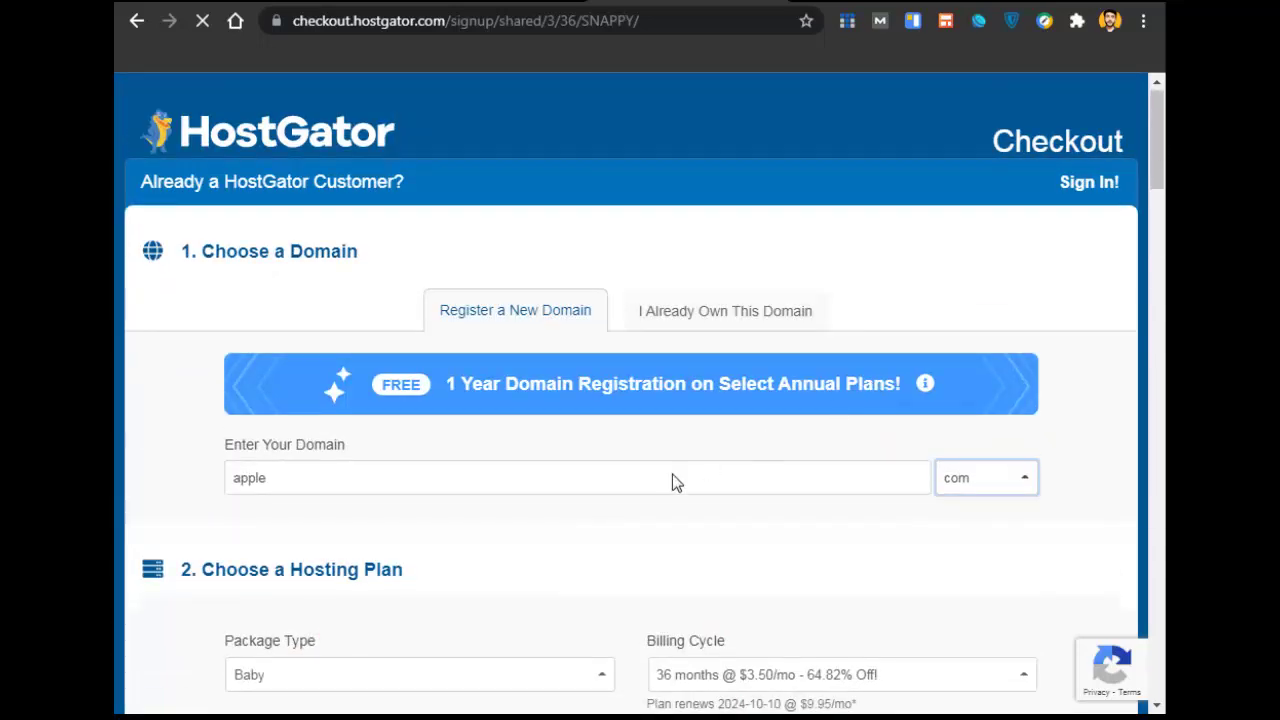
left_click(725, 310)
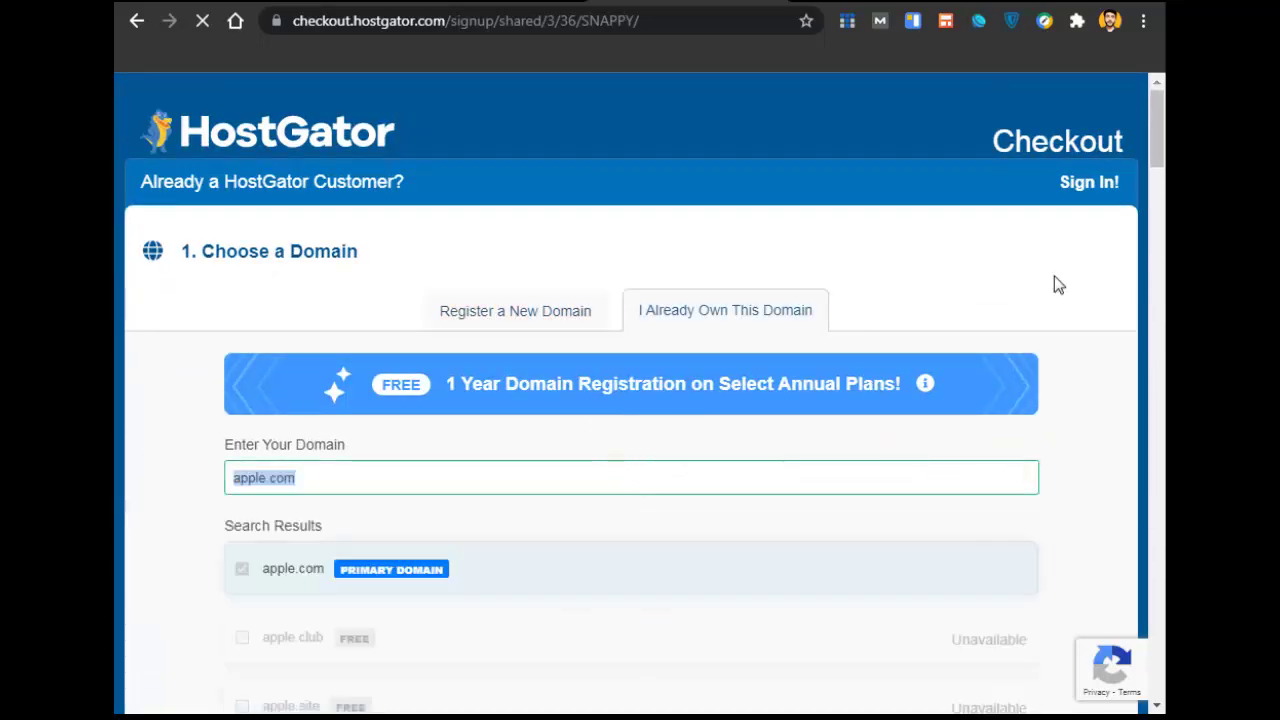
mouse_move(1155, 148)
left_mouse_down()
mouse_move(1157, 250)
mouse_move(1157, 172)
left_mouse_up()
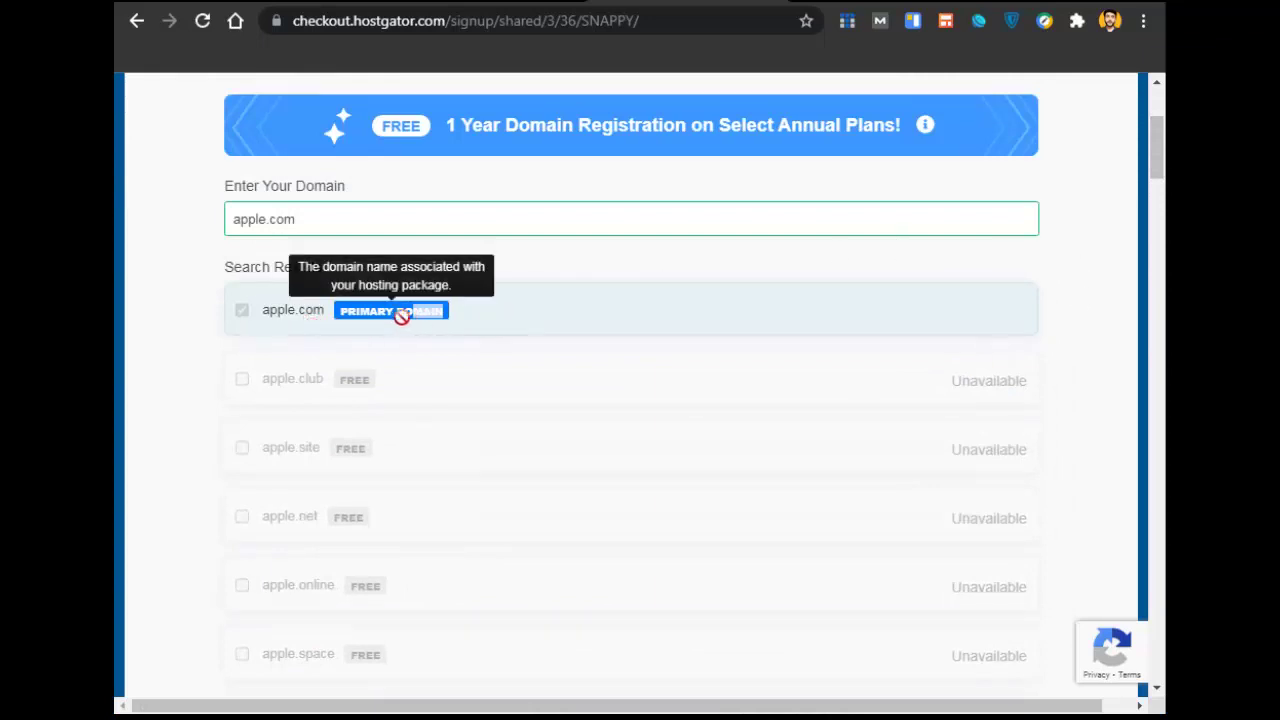
left_click(313, 329)
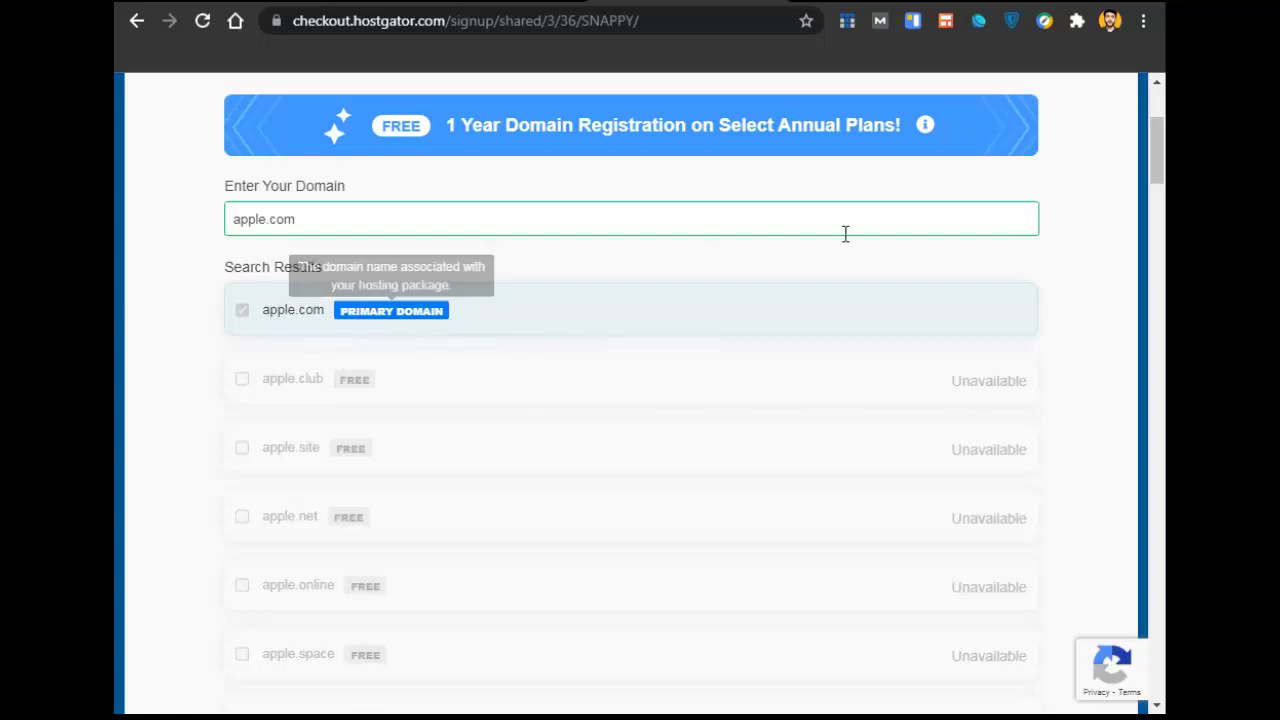
left_click_drag(1157, 150, 1118, 357)
Choose '36 months @ $3.50/mo' in the Billing Cycle dropdown, then scroll to the account section.
left_click(808, 302)
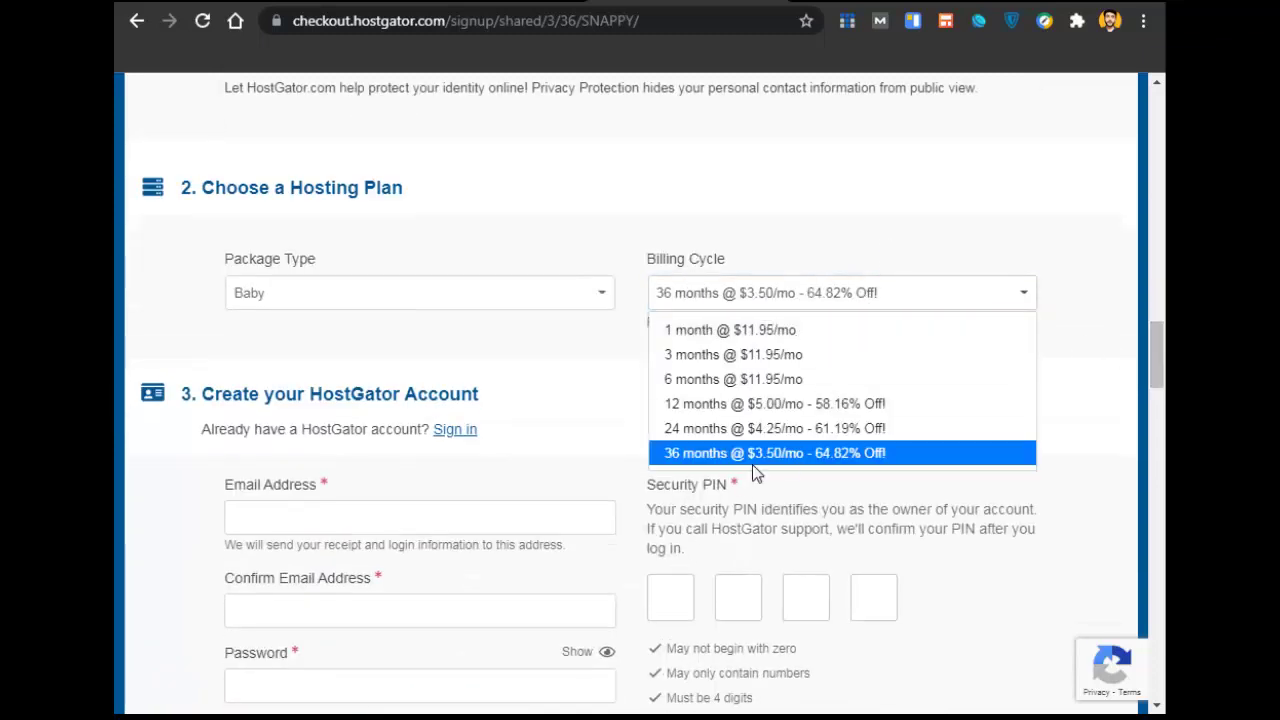
left_click(697, 458)
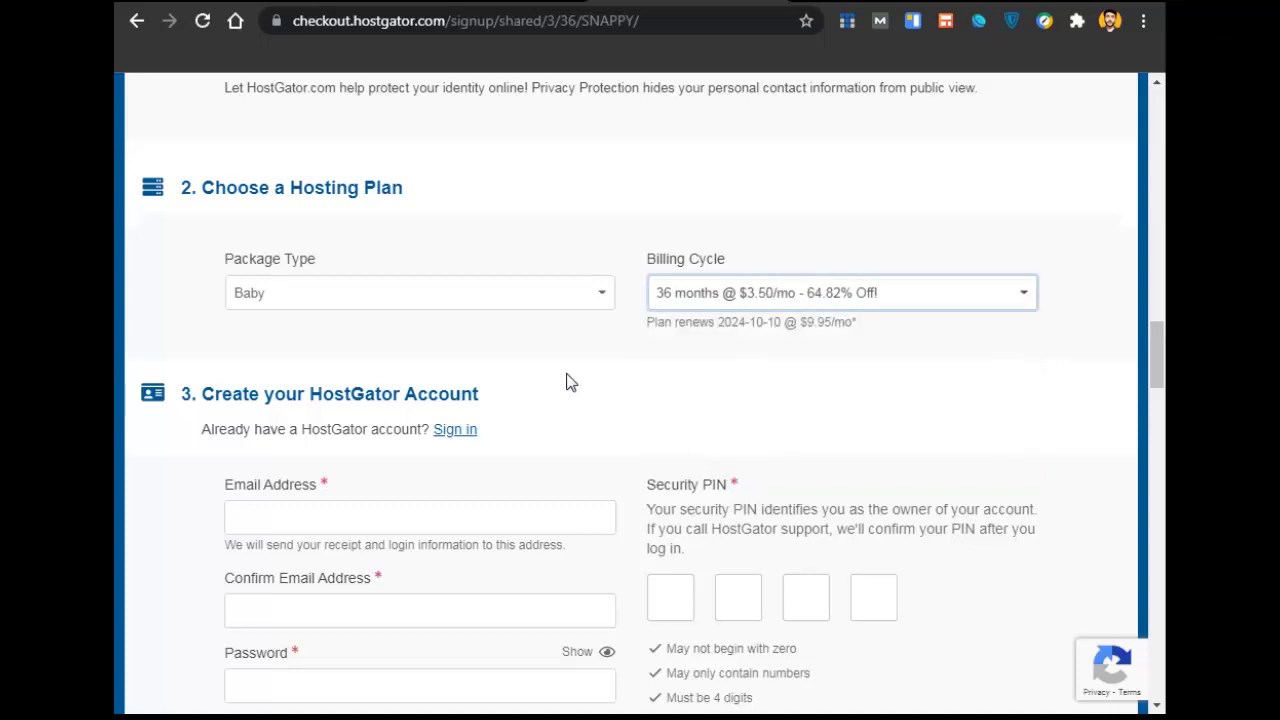
left_click(776, 290)
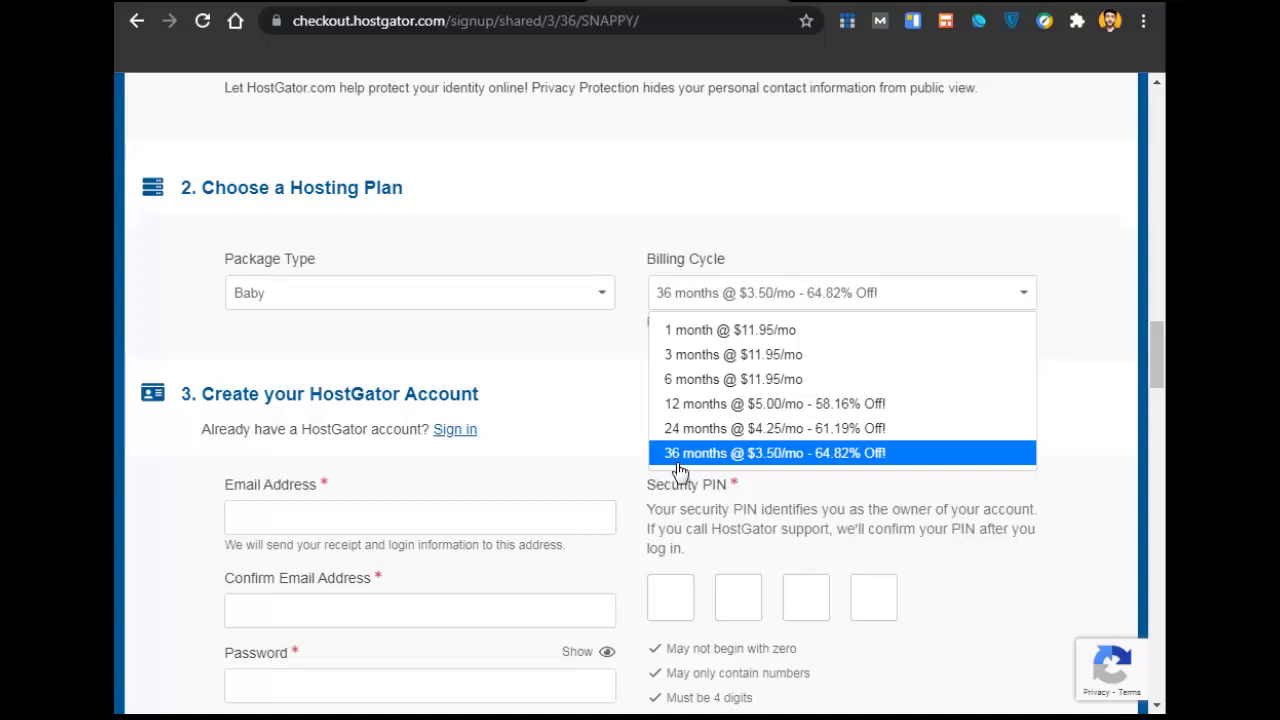
scroll(1161, 365, "down", 3)
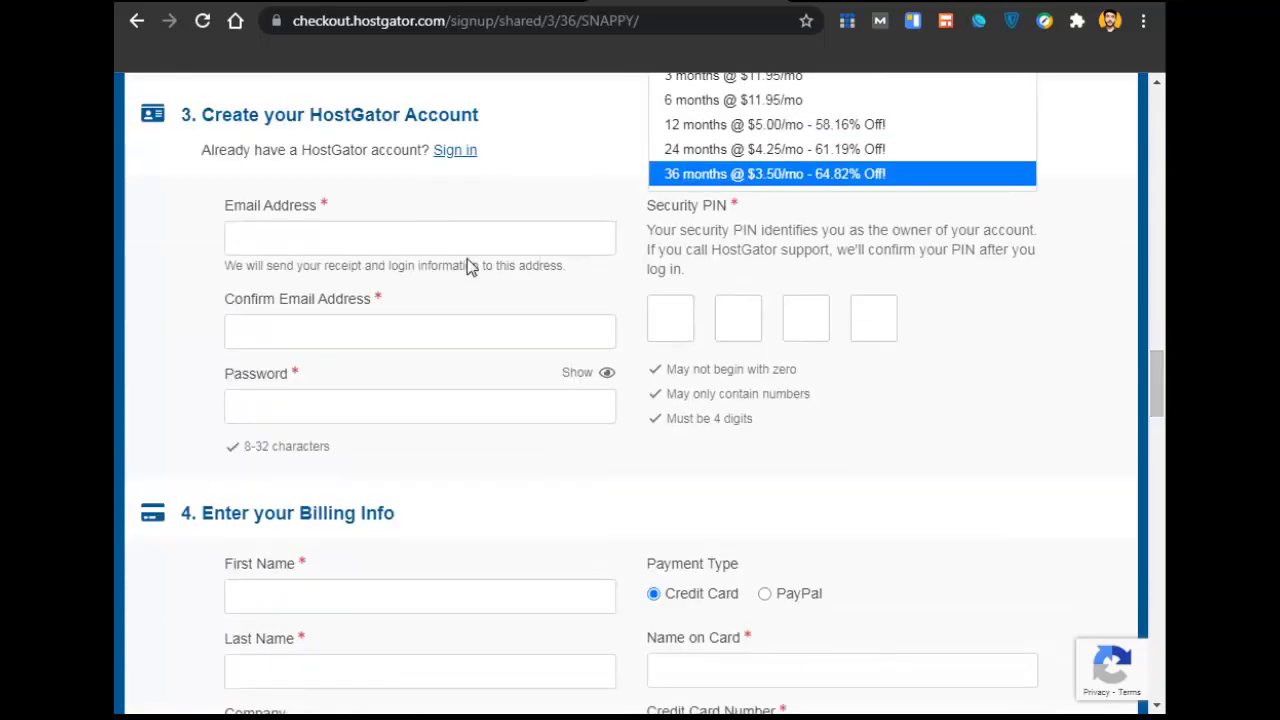
Autofill the account e-mail and billing details from saved browser data.
left_click(455, 250)
left_click(420, 354)
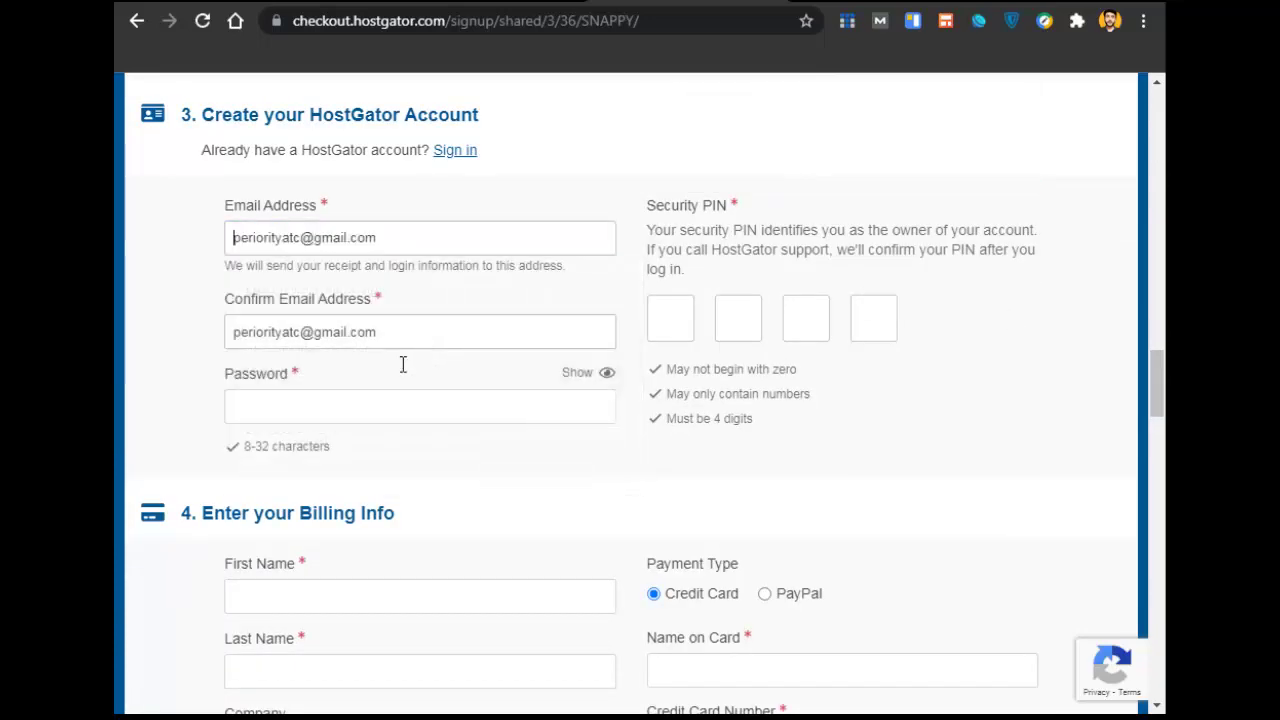
scroll(745, 340, "down", 7)
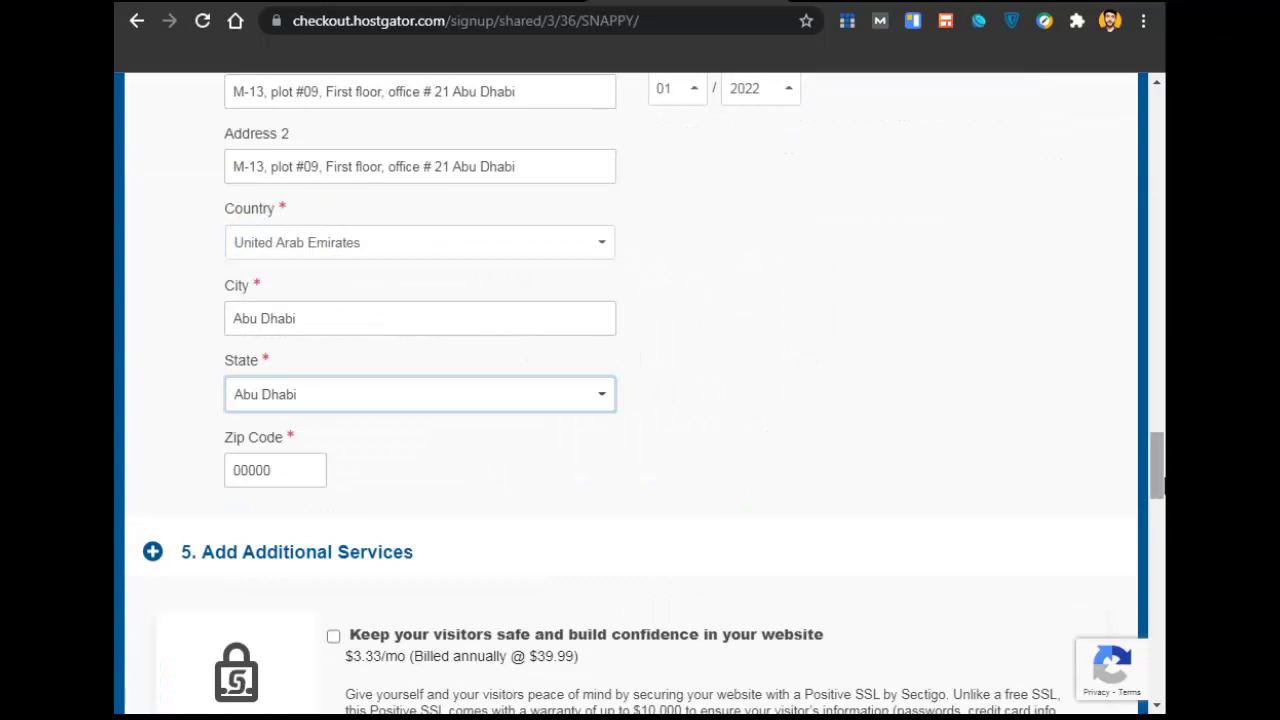
scroll(945, 327, "up", 6)
scroll(740, 400, "up", 1)
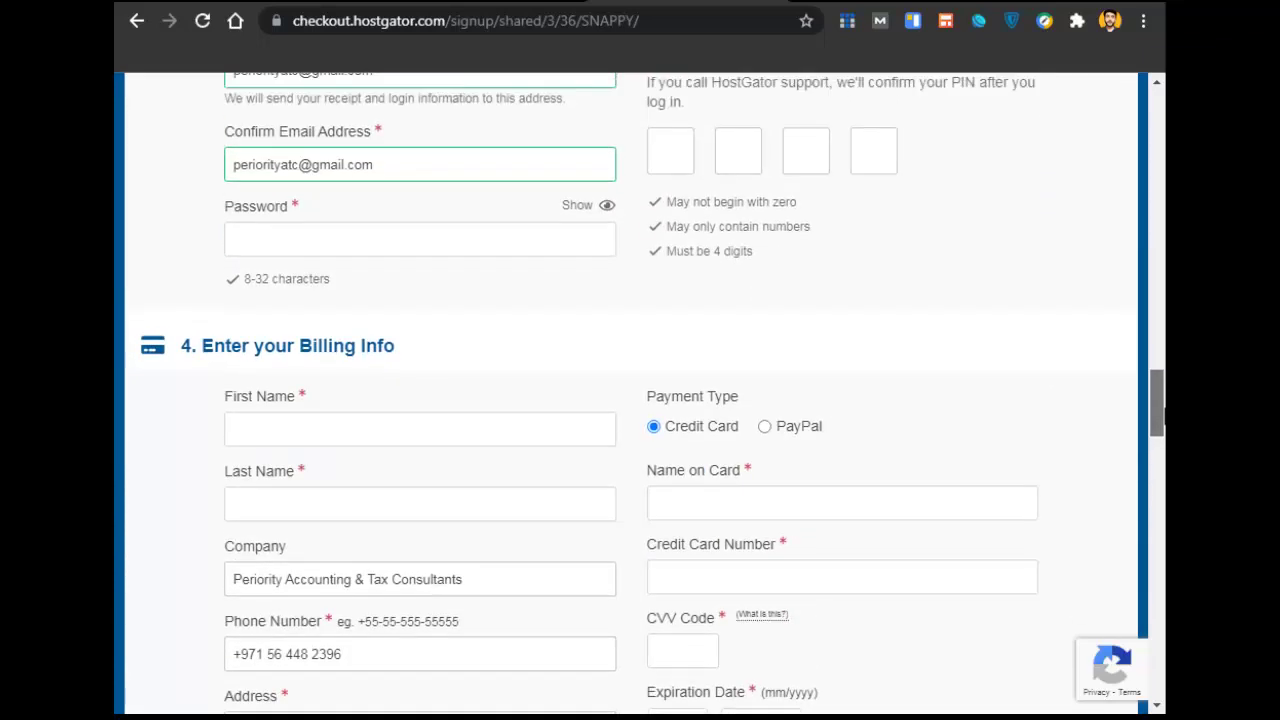
Fill the billing name and company from saved details, then move to the support PIN and card name.
left_click(403, 432)
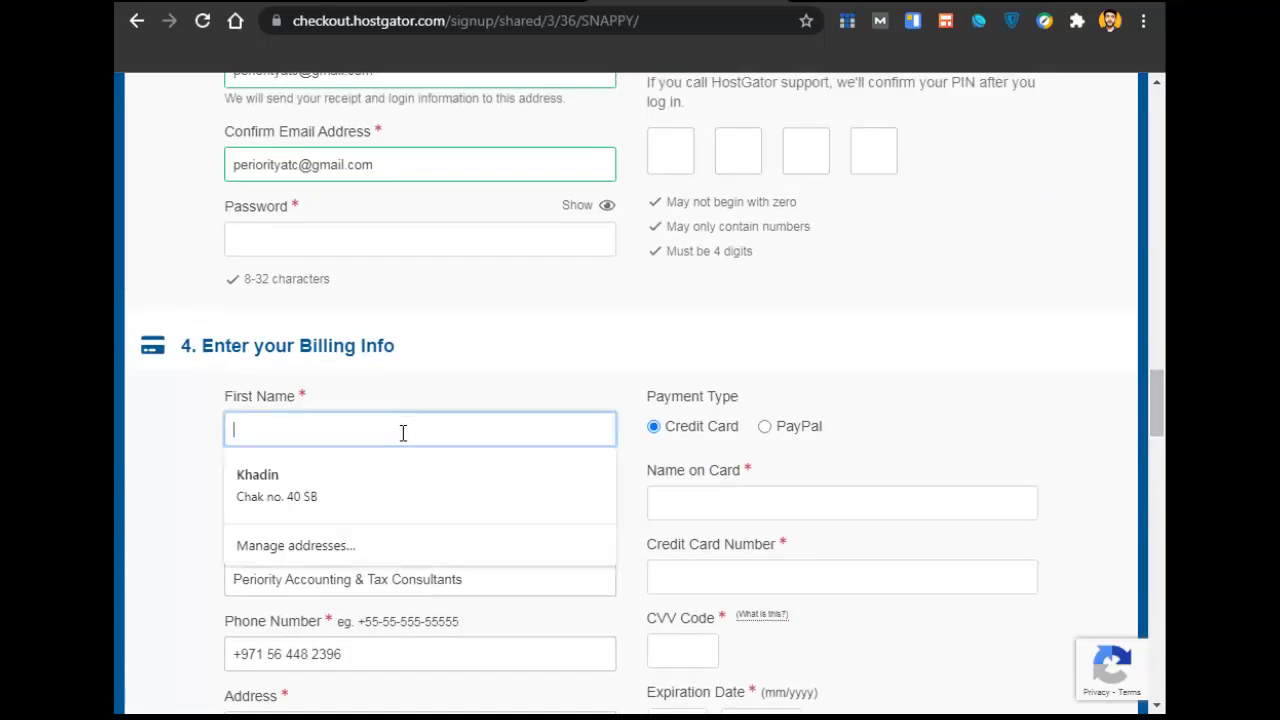
left_click(360, 478)
left_click(690, 168)
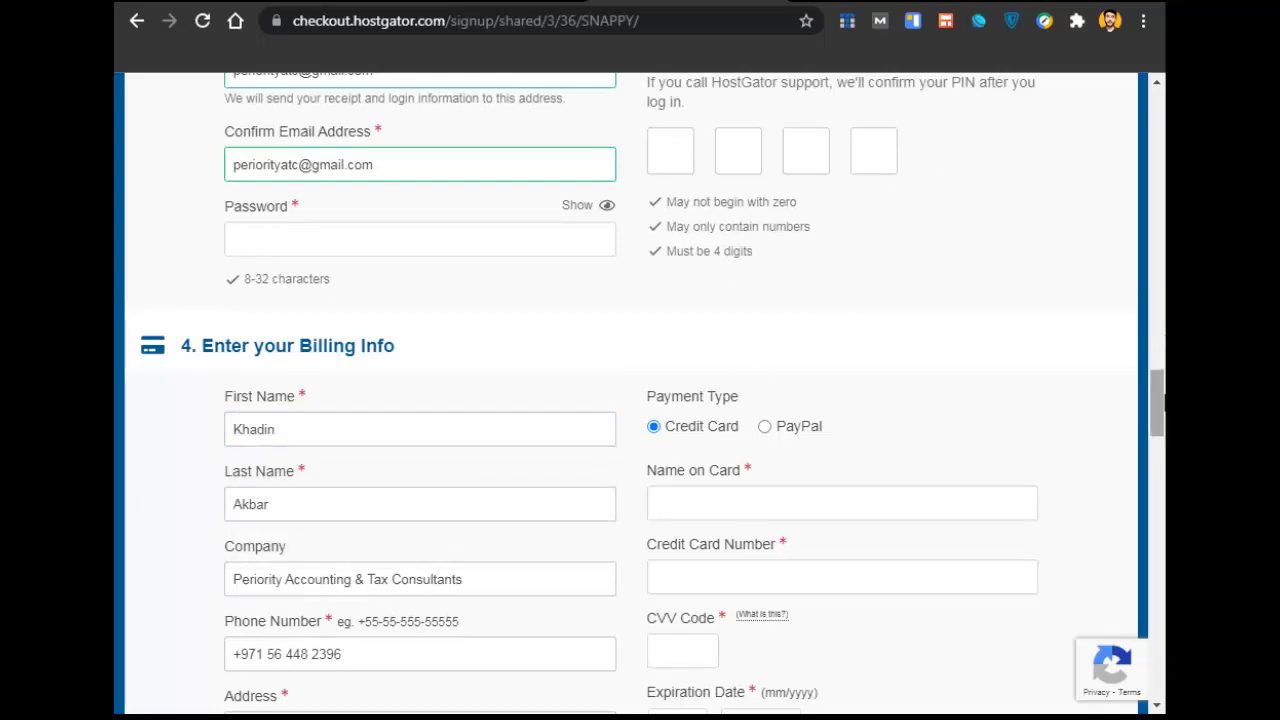
scroll(640, 400, "down", 3)
scroll(640, 400, "up", 6)
scroll(640, 400, "down", 4)
left_click(806, 346)
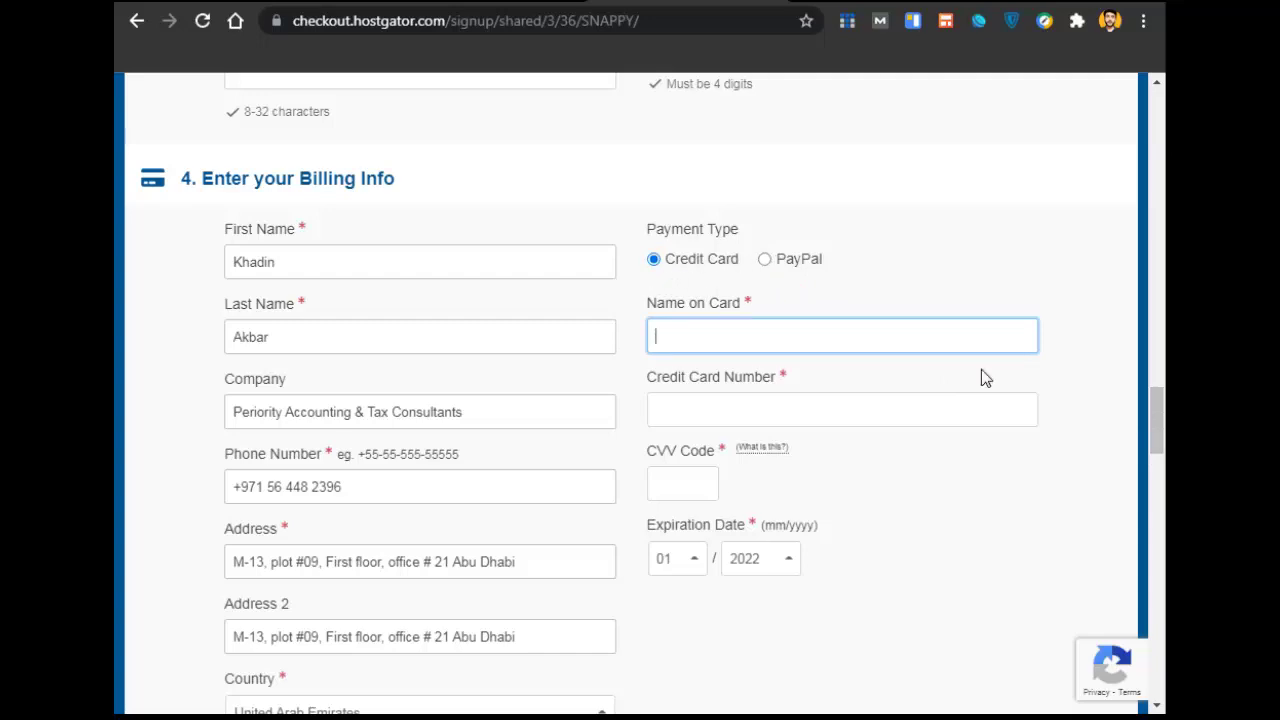
left_click_drag(1157, 420, 1157, 587)
Replace the SNAPPY coupon with 'khadin64' and validate it.
left_click(272, 400)
key("ctrl+a")
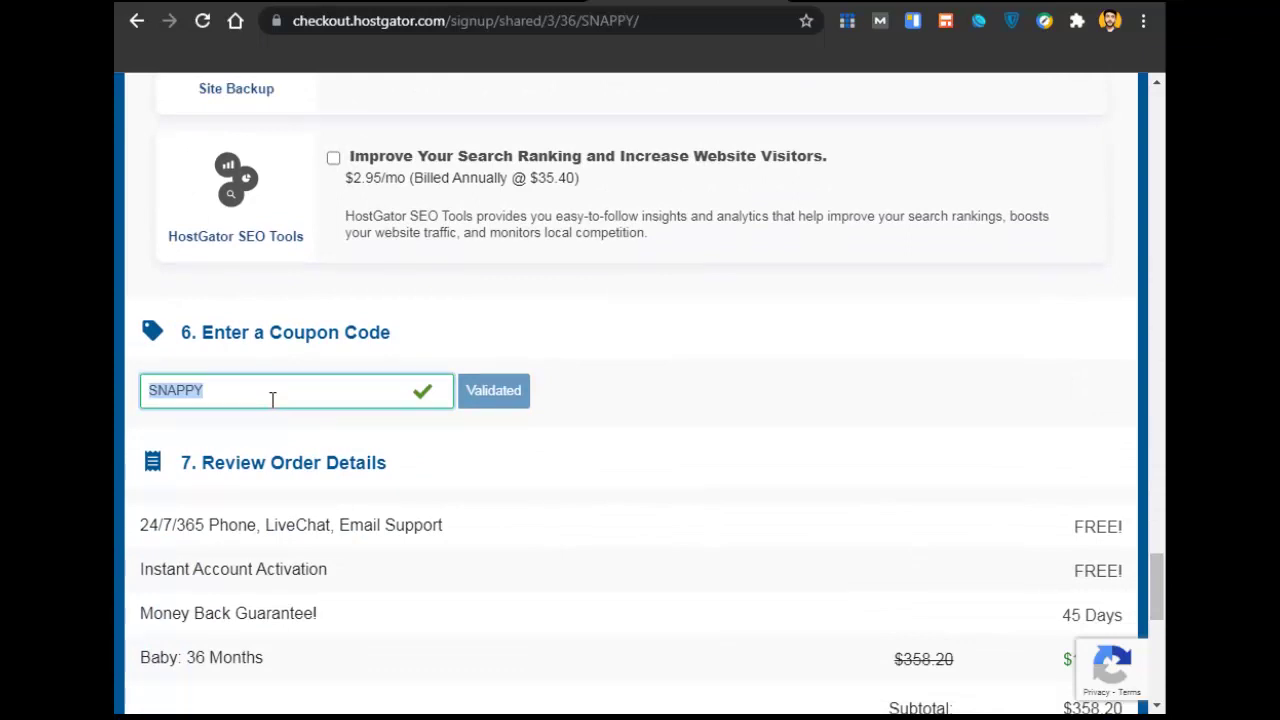
type("khadin64")
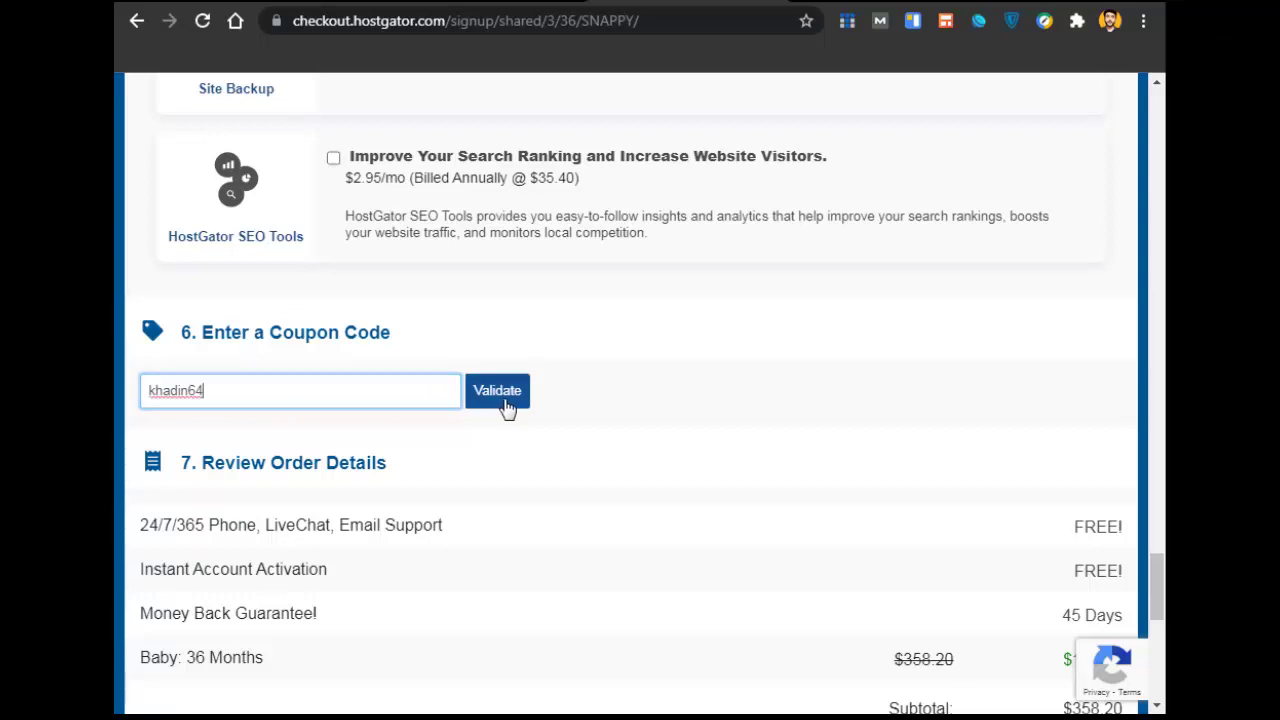
left_click(505, 405)
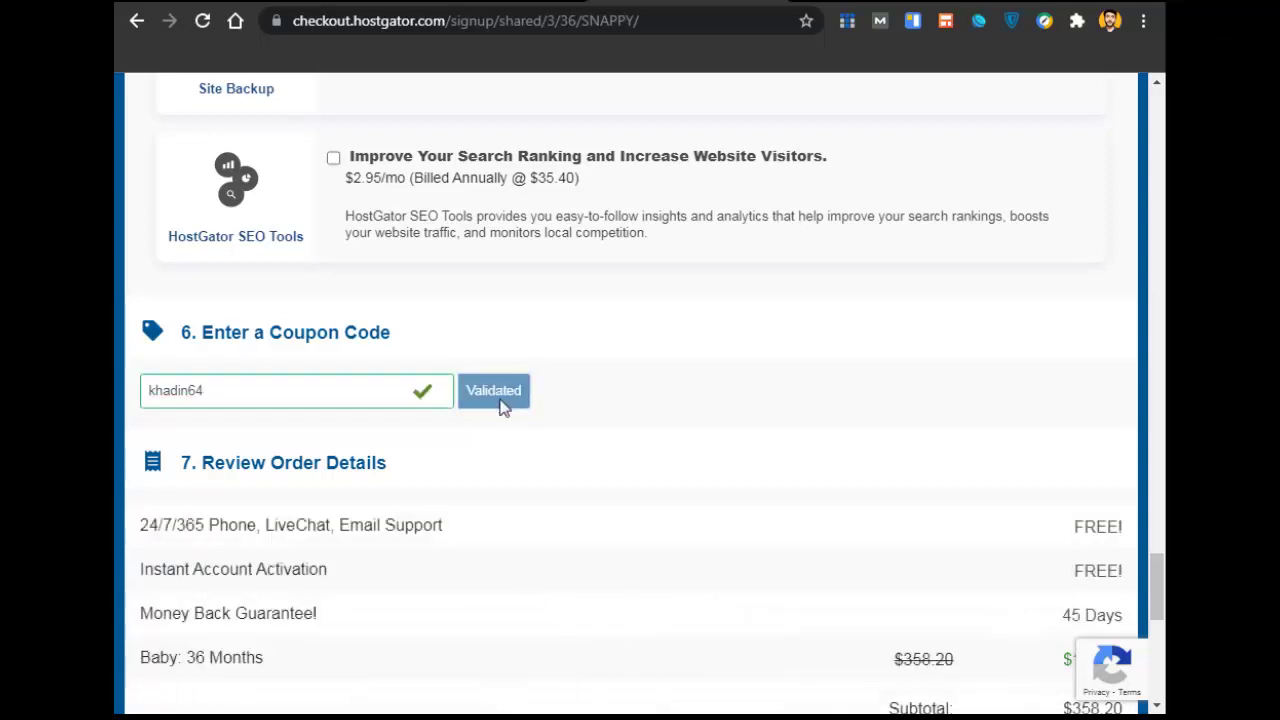
Review the resulting -$232.22 discount in the order summary.
left_click_drag(1157, 590, 1157, 614)
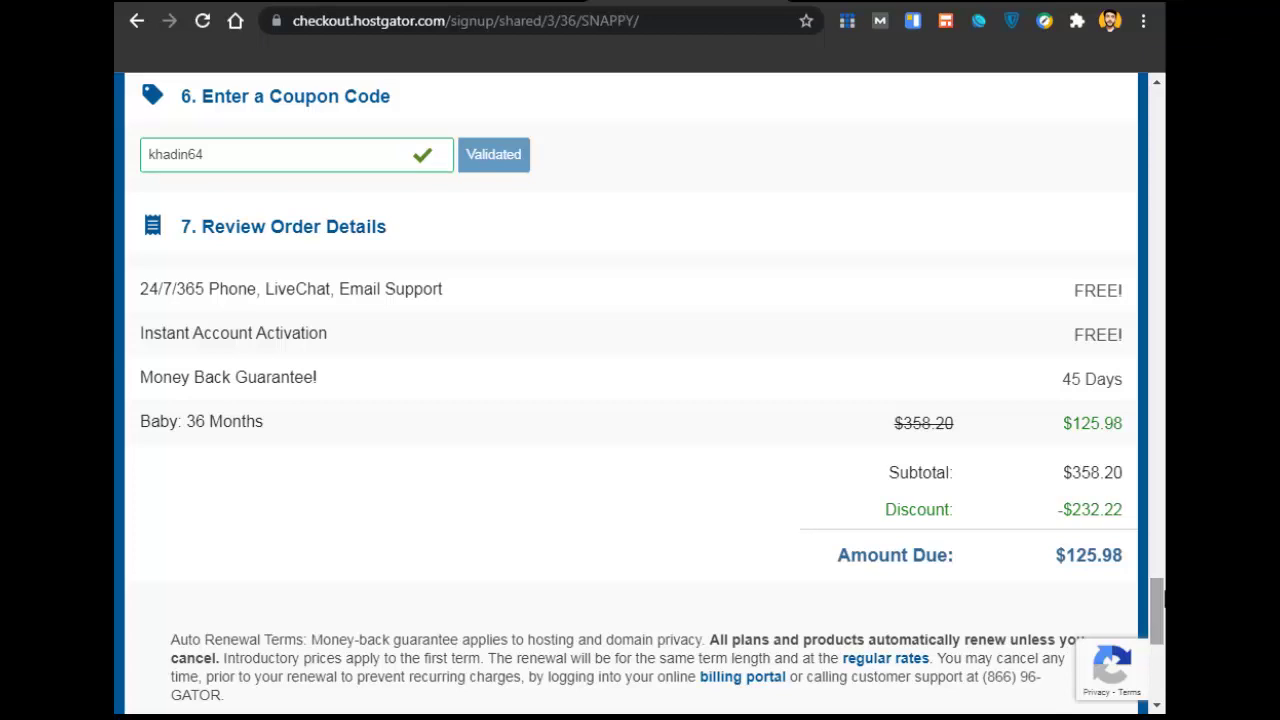
triple_click(1100, 512)
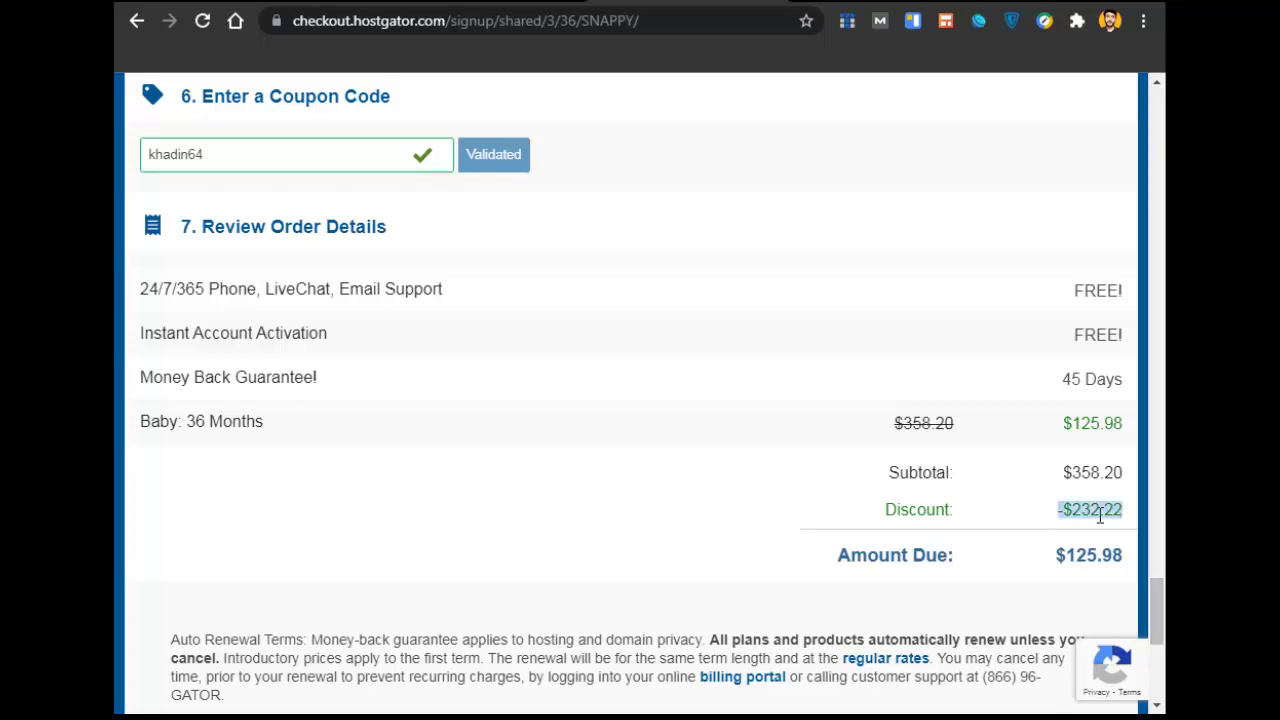
left_click(1100, 514)
double_click(1100, 514)
left_click(1102, 516)
left_click_drag(1157, 605, 1157, 638)
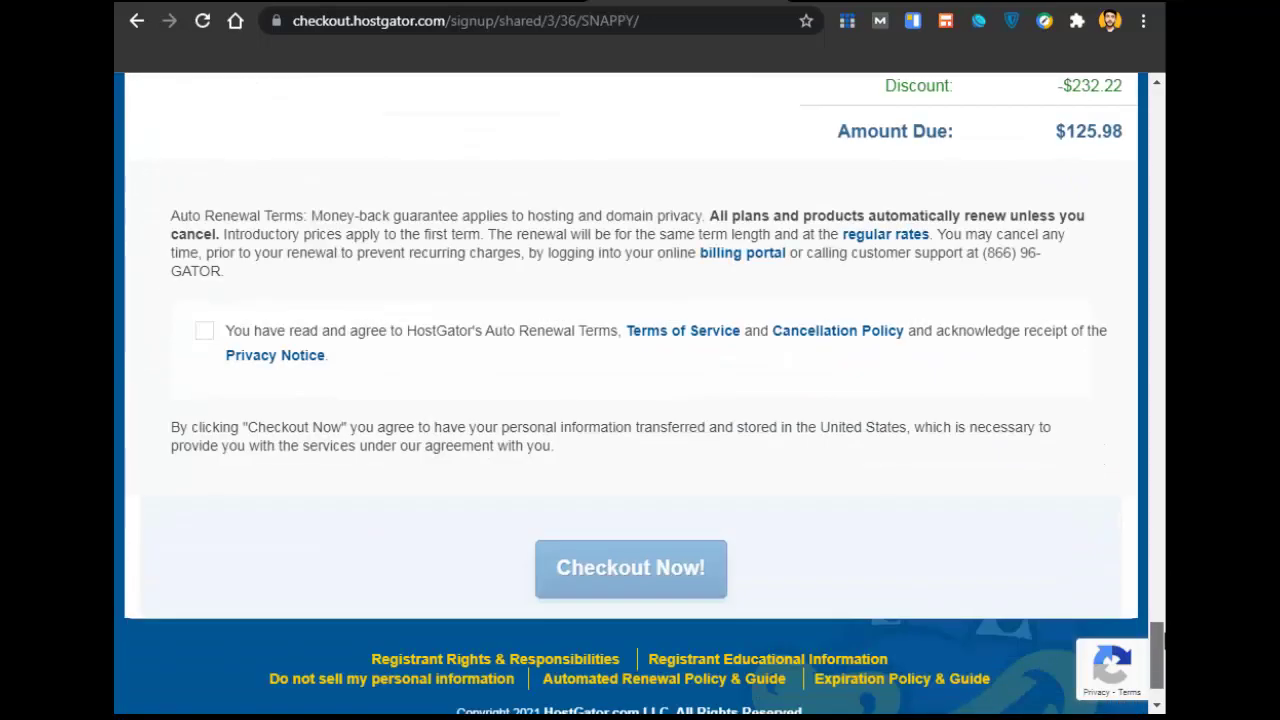
Tick the checkbox agreeing to the auto-renewal terms and policies.
left_click(204, 330)
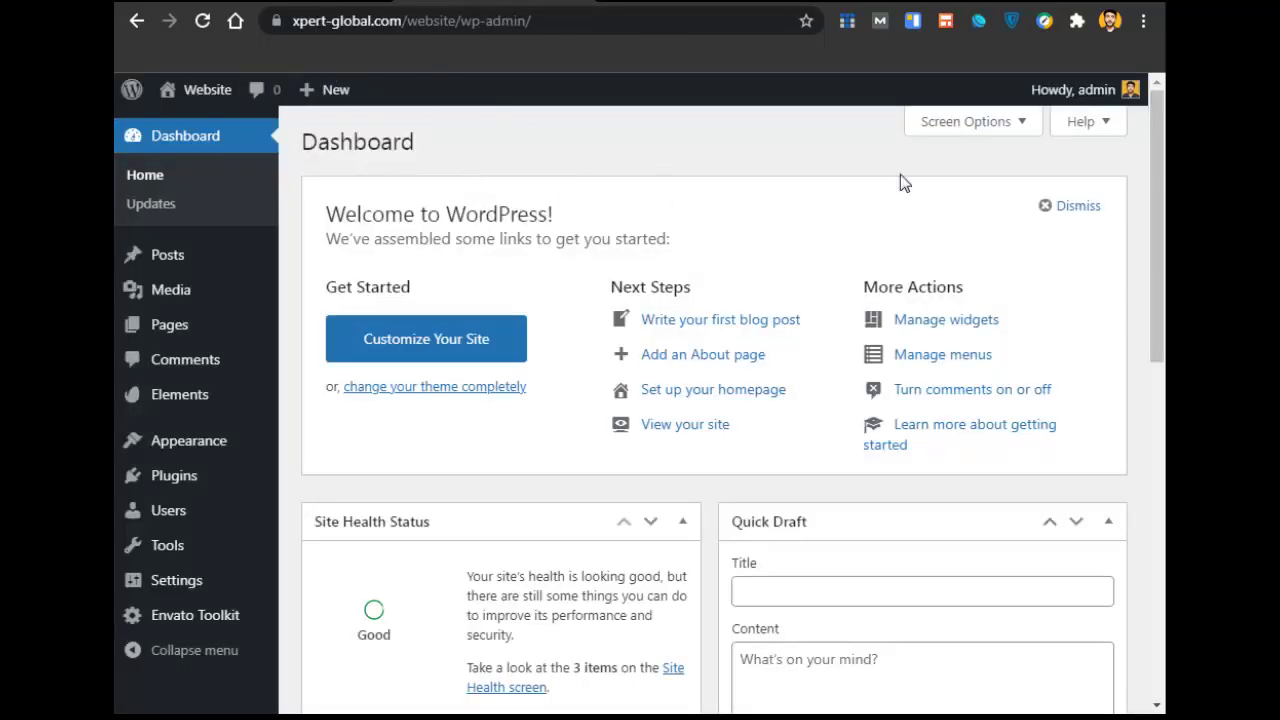
Go to Posts > All Posts from the WordPress admin sidebar.
scroll(714, 400, "down", 4)
scroll(714, 400, "up", 4)
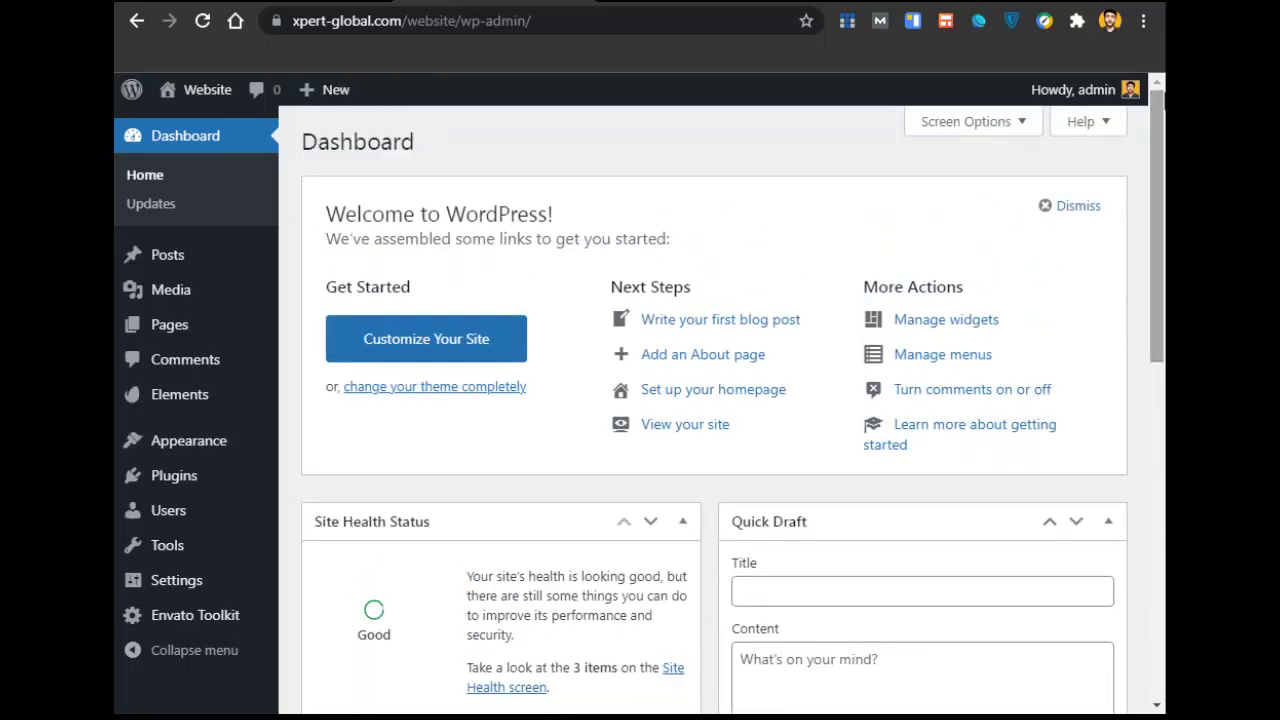
left_click_drag(1157, 228, 1158, 281)
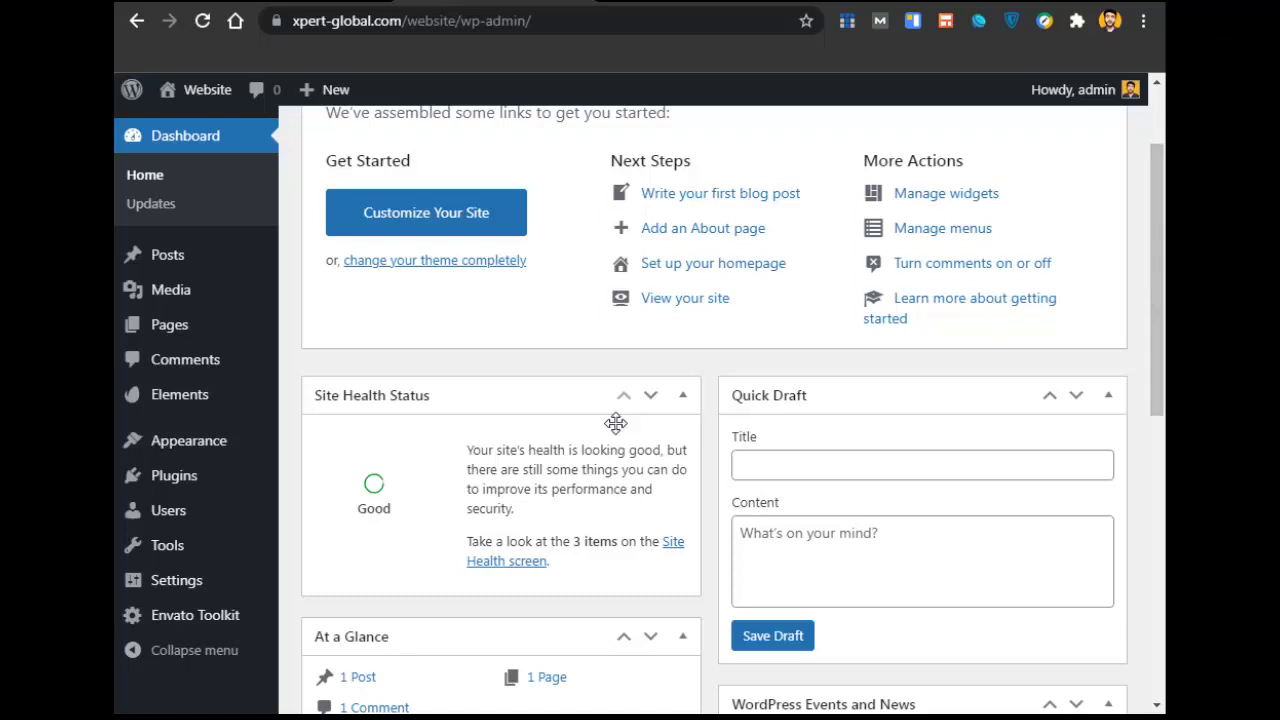
mouse_move(213, 268)
left_click(328, 260)
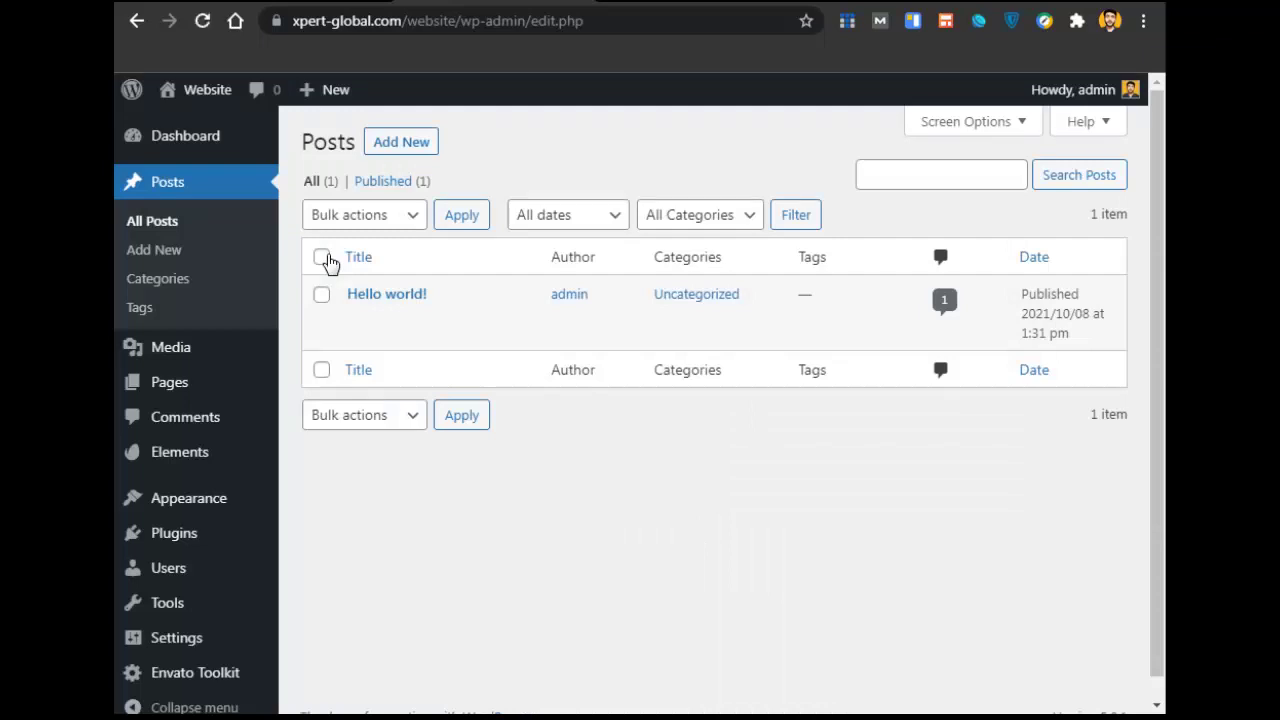
Bulk-move the Hello world! post to the Trash.
left_click(323, 259)
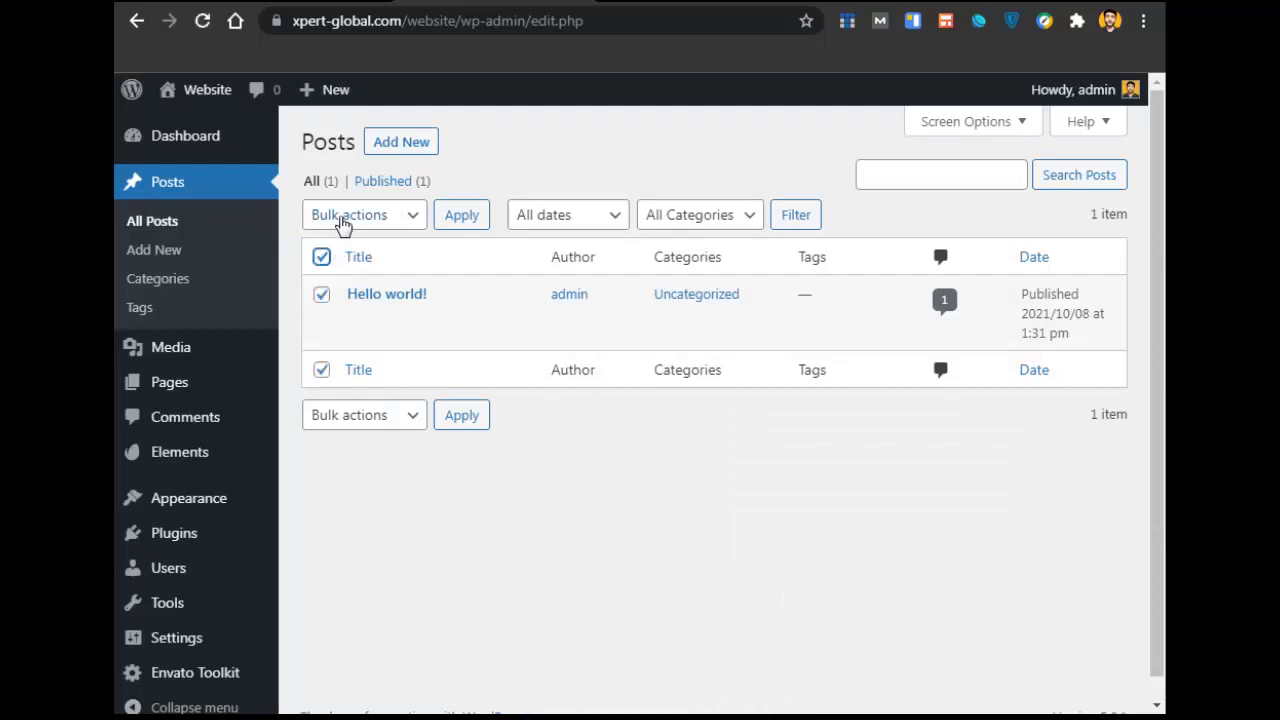
left_click(343, 224)
left_click(358, 283)
left_click(472, 223)
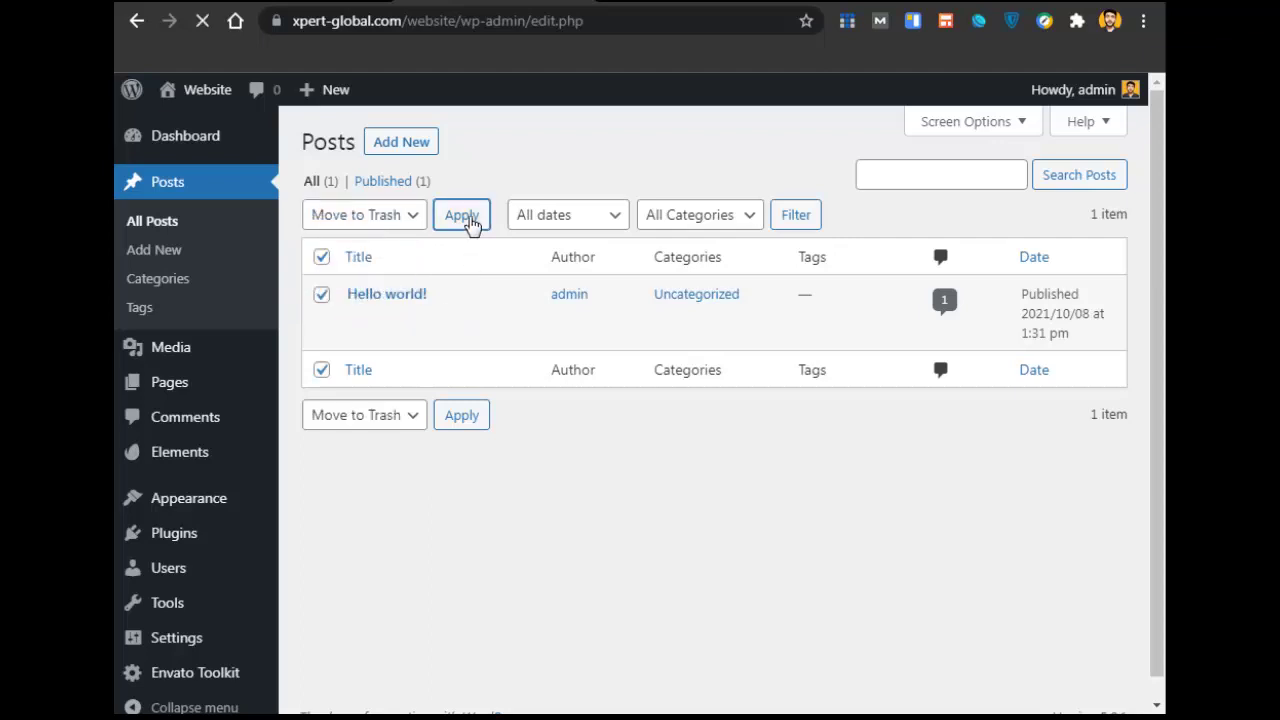
Bulk-trash both default pages from All Pages, then show Installed Plugins.
mouse_move(200, 398)
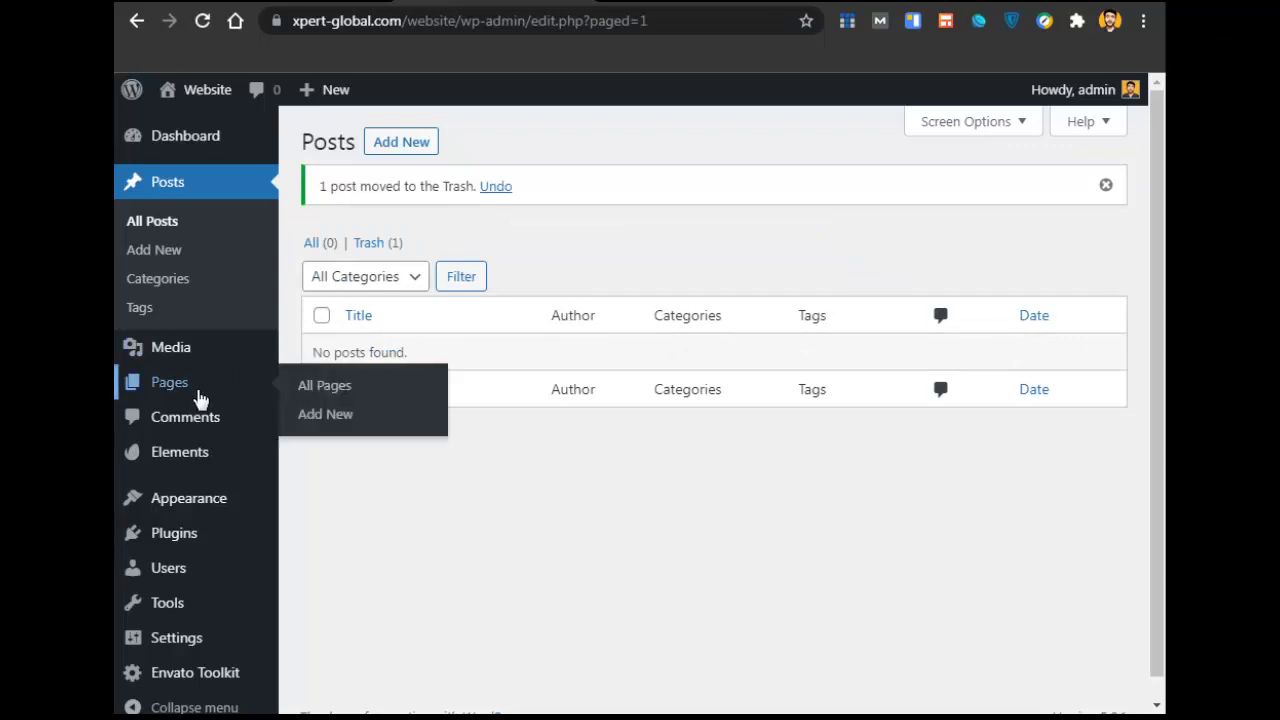
left_click(335, 392)
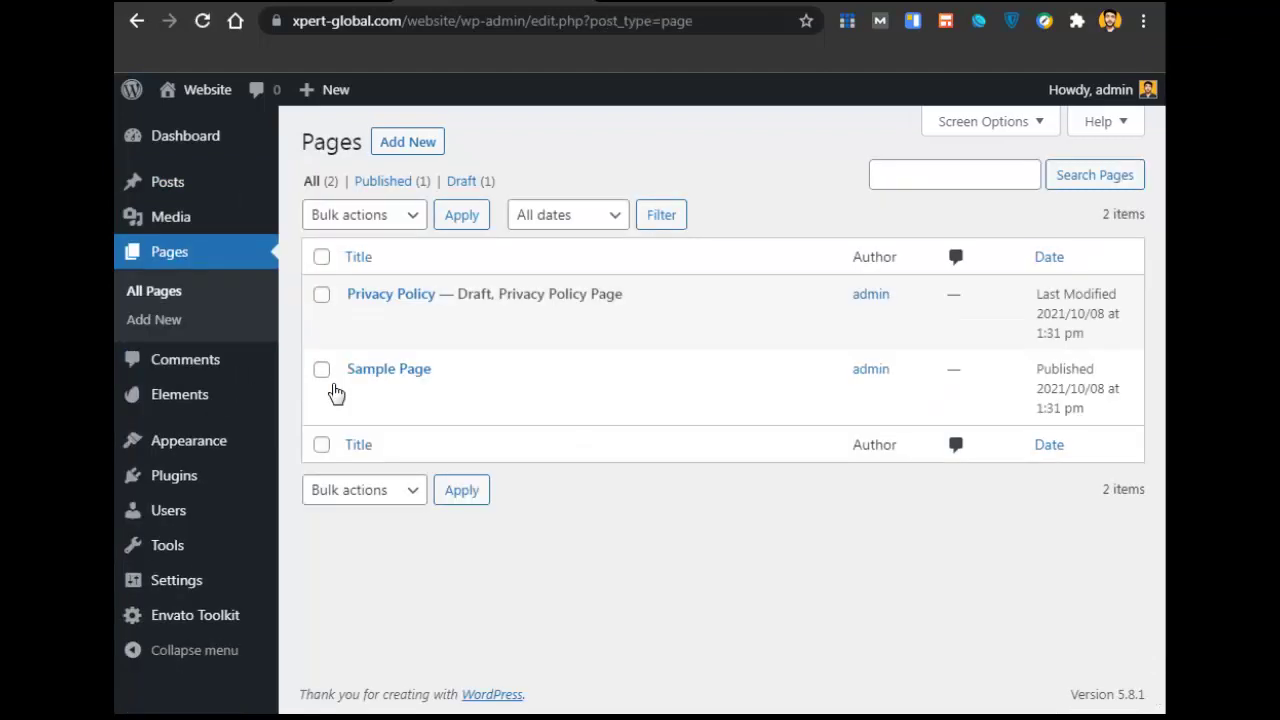
left_click(321, 257)
left_click(404, 220)
left_click(395, 281)
left_click(462, 222)
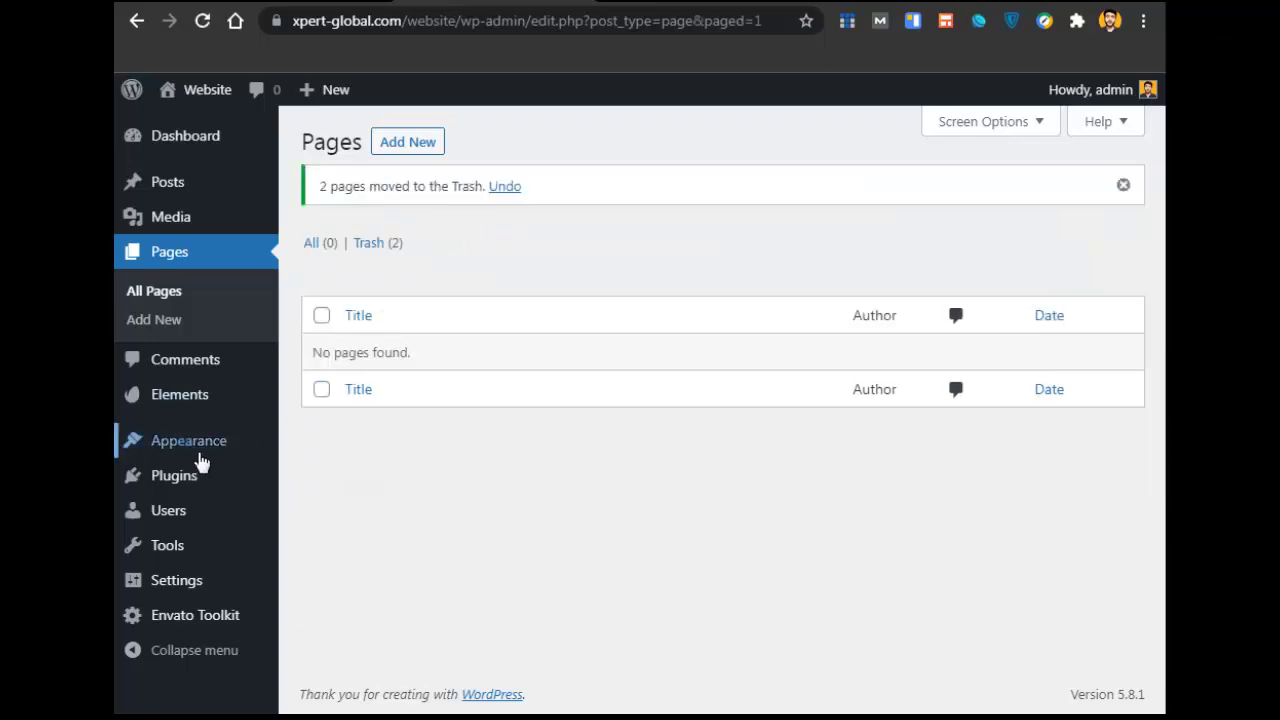
mouse_move(177, 485)
left_click(330, 493)
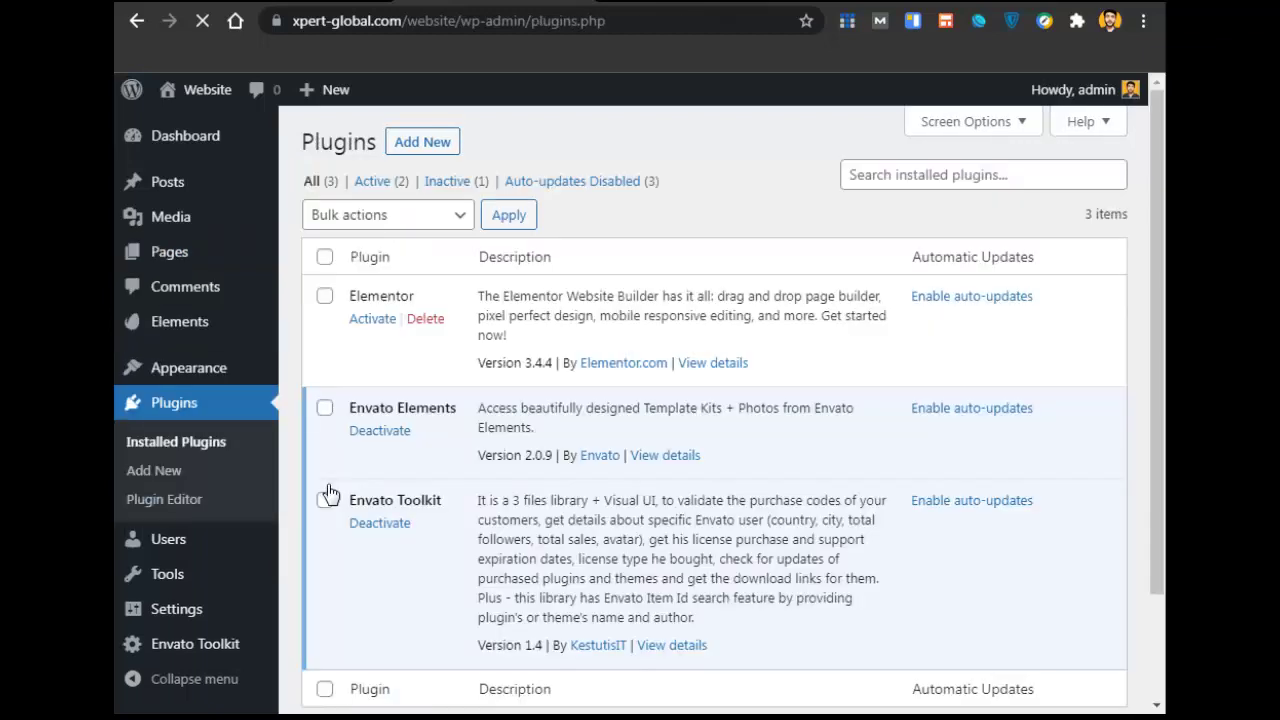
Bulk-deactivate the Elementor, Envato Elements and Envato Toolkit plugins.
left_click(325, 256)
left_click(429, 214)
left_click(399, 274)
left_click(532, 224)
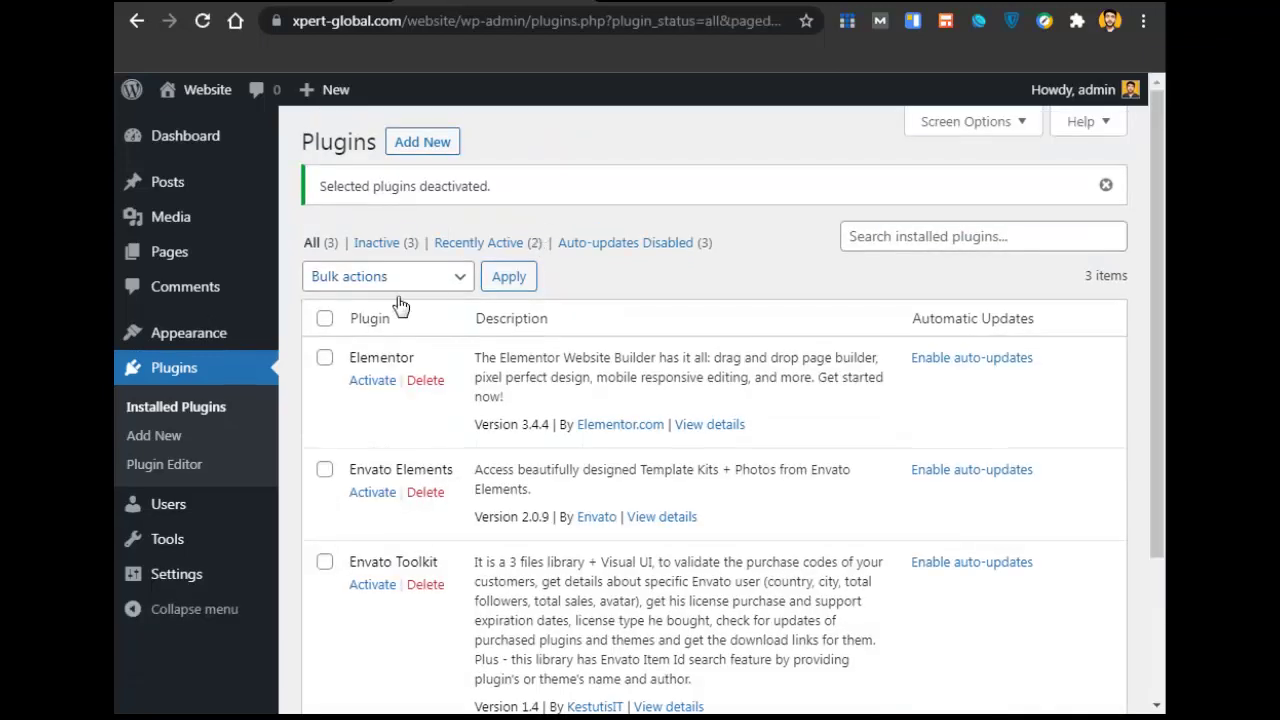
Bulk-delete all three plugins, confirming removal of their files and data.
left_click(327, 320)
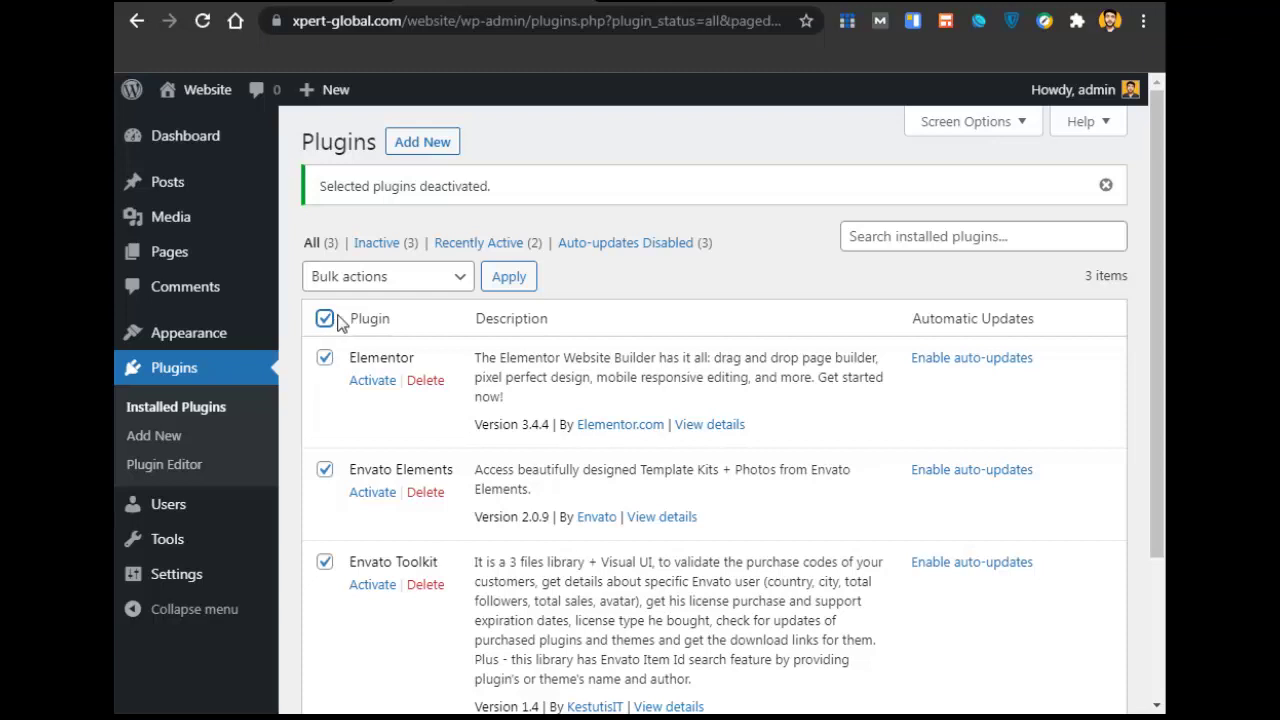
left_click(399, 283)
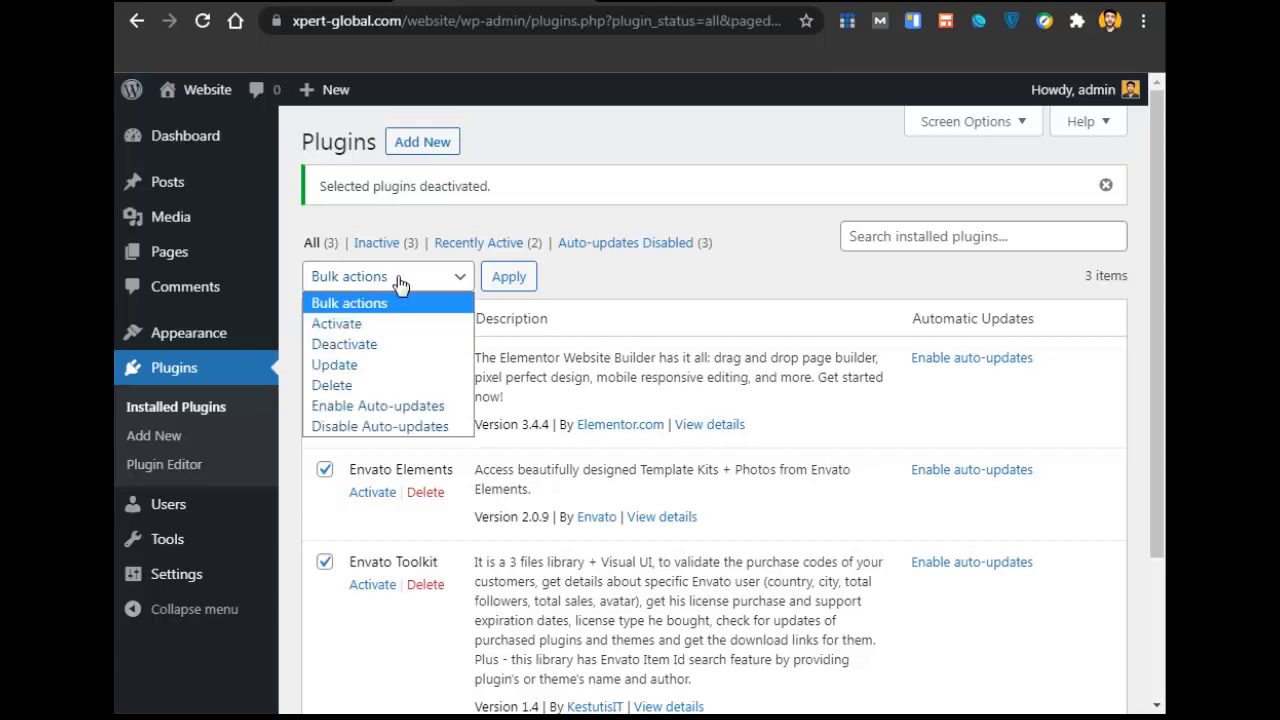
left_click(390, 385)
left_click(510, 280)
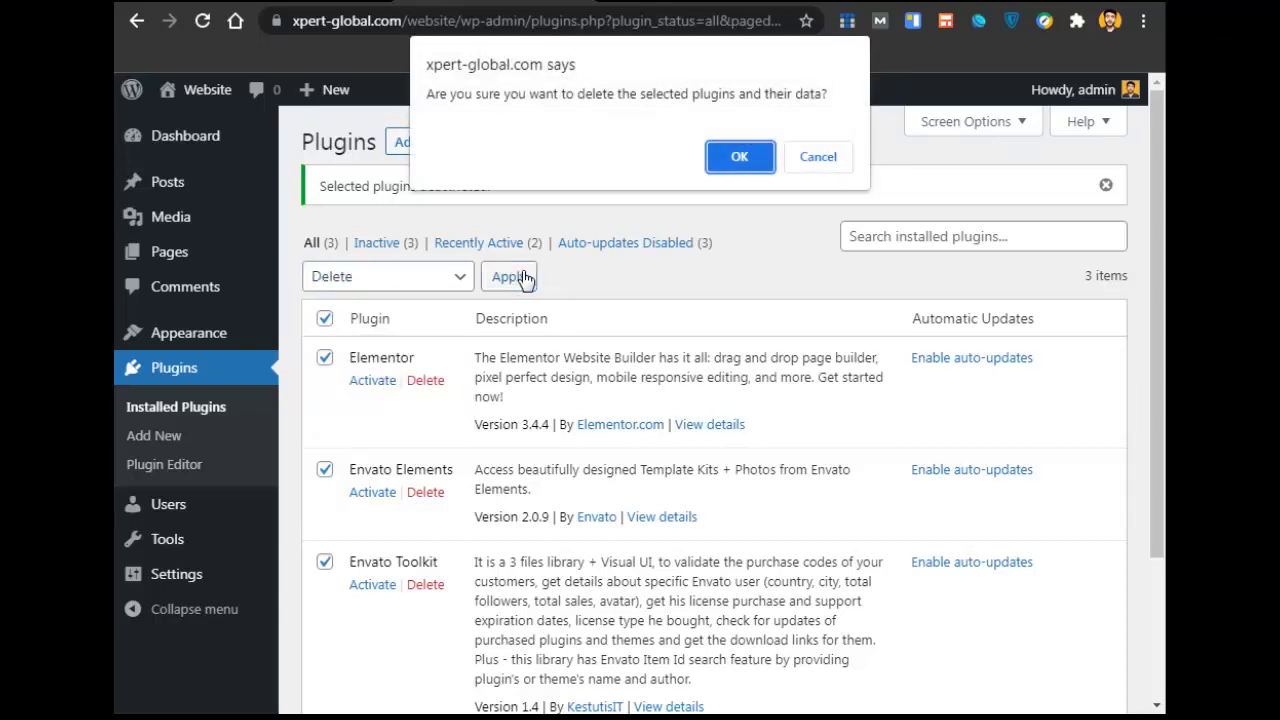
left_click(712, 164)
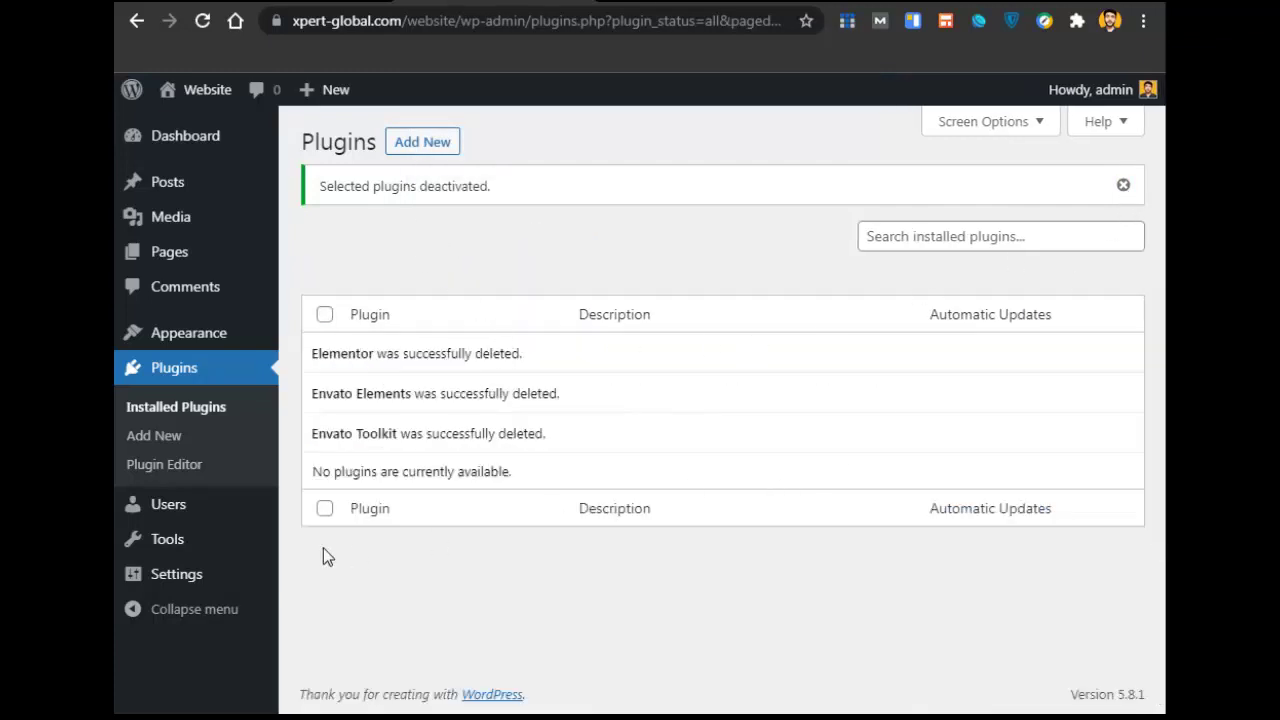
mouse_move(163, 556)
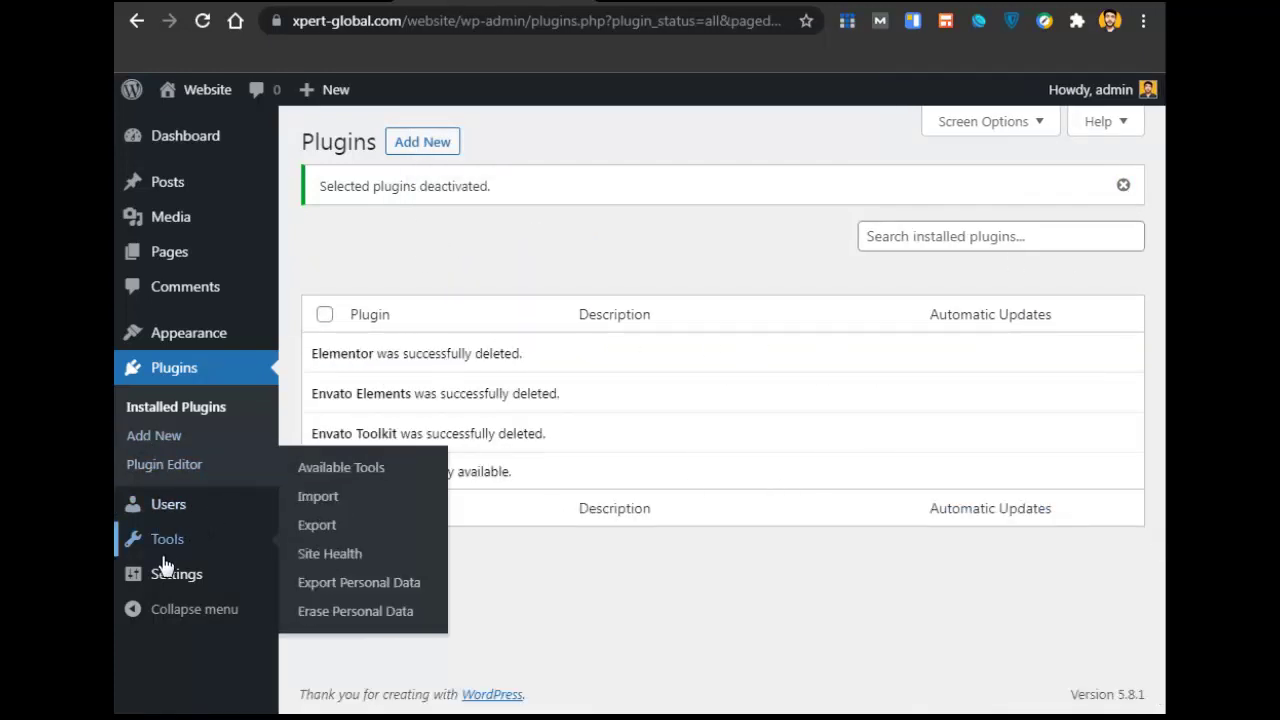
mouse_move(180, 588)
left_click(350, 446)
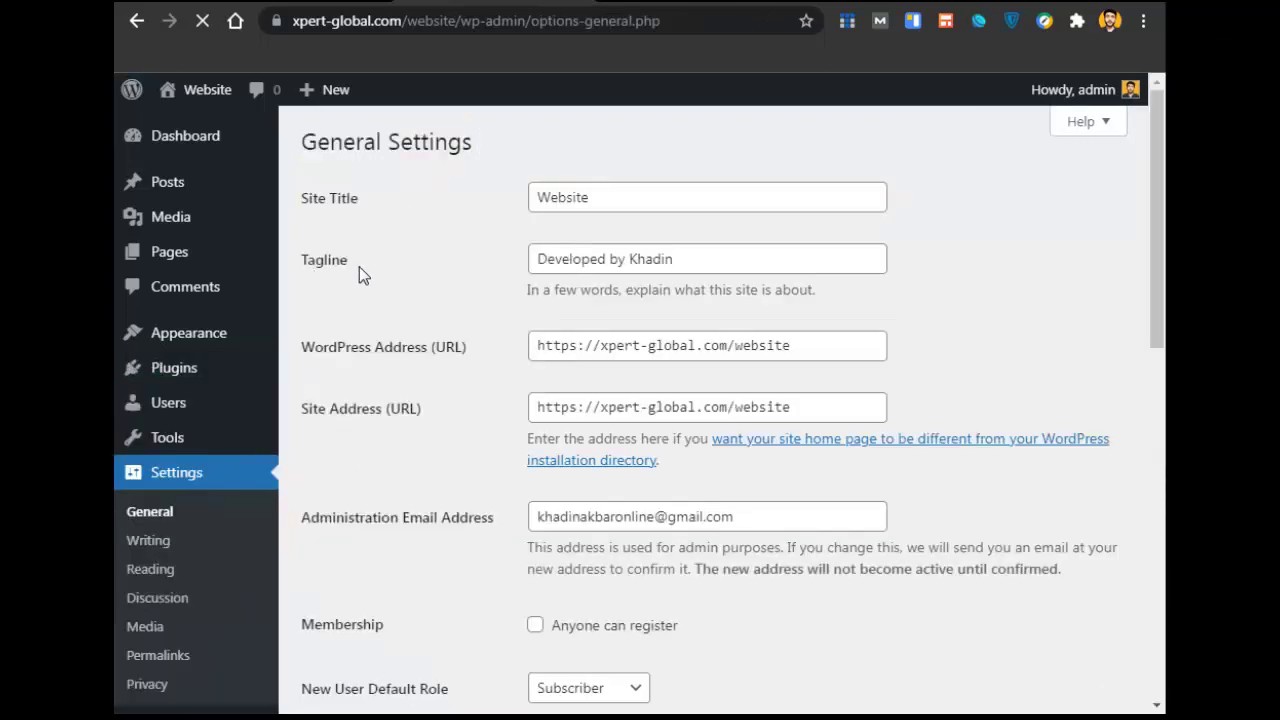
scroll(670, 512, "down", 4)
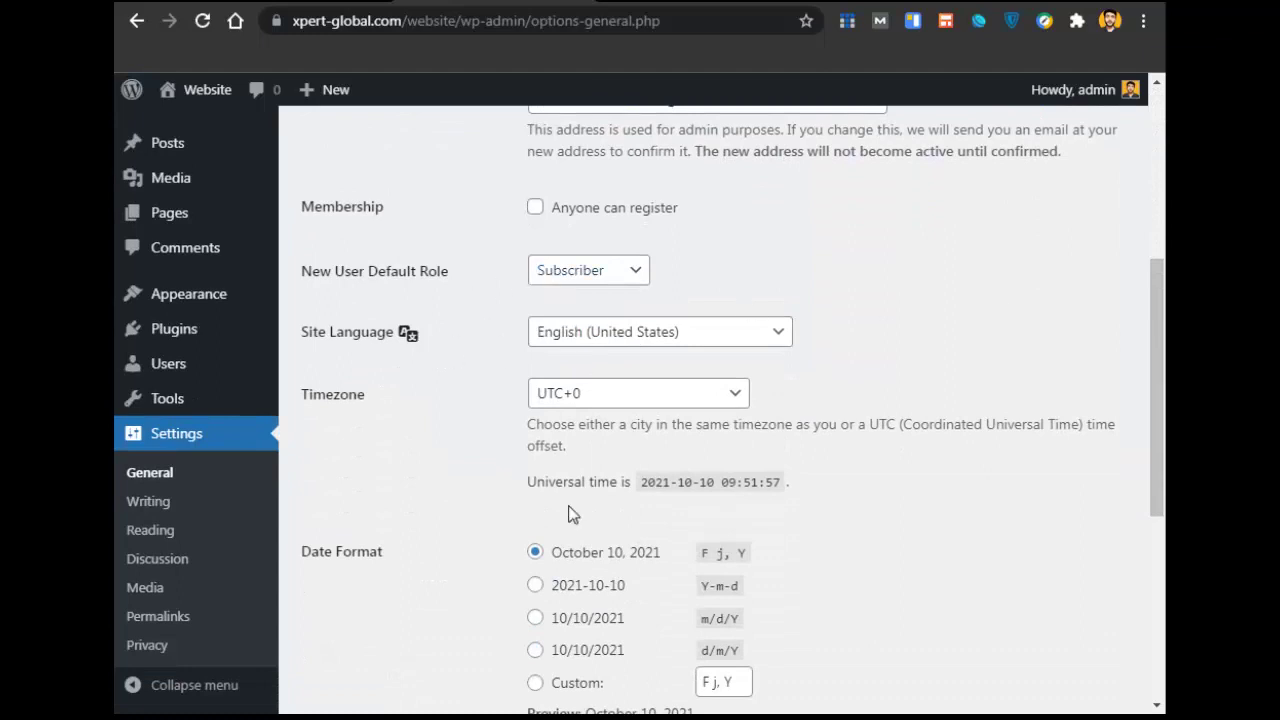
left_click_drag(1157, 366, 1160, 548)
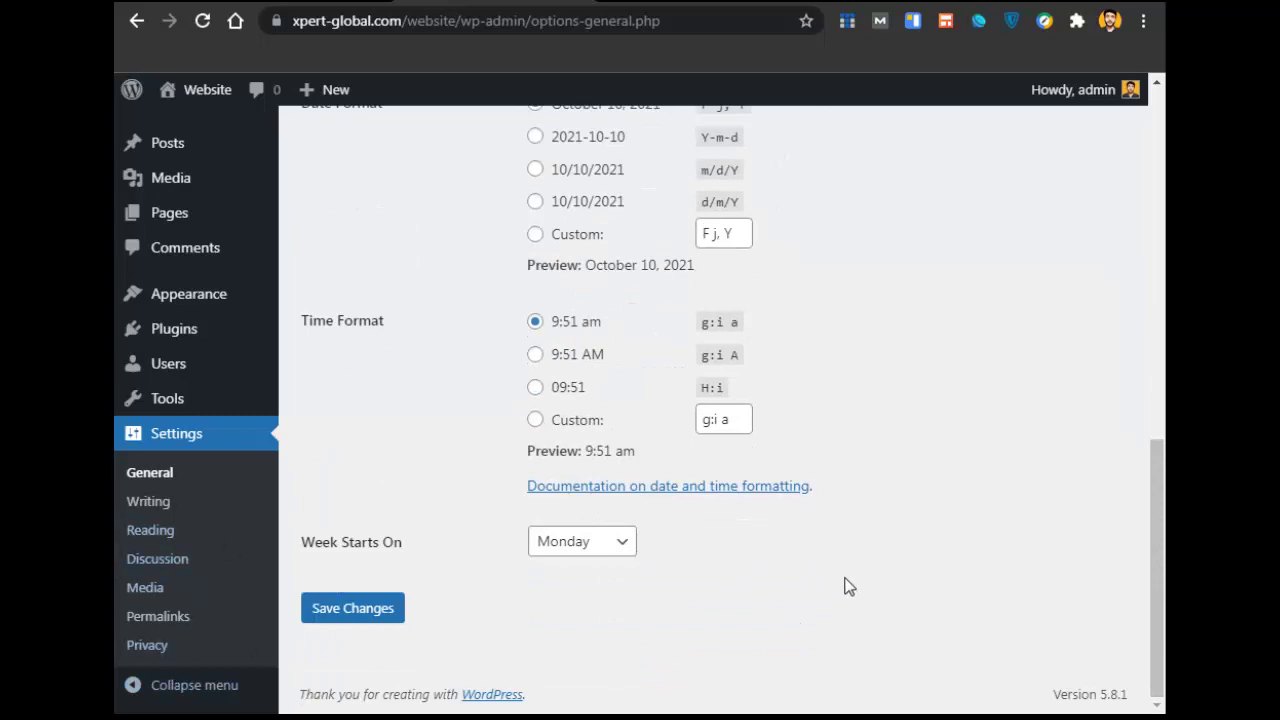
left_click_drag(1158, 600, 1163, 180)
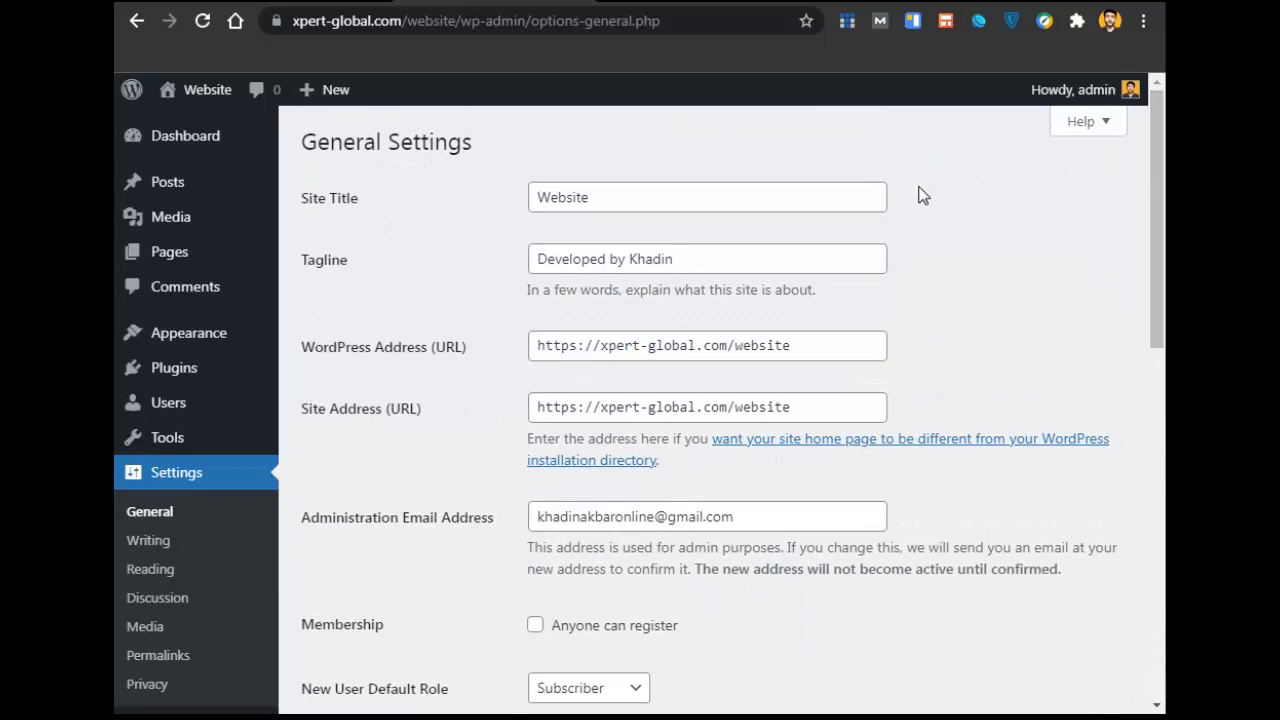
mouse_move(130, 410)
mouse_move(172, 340)
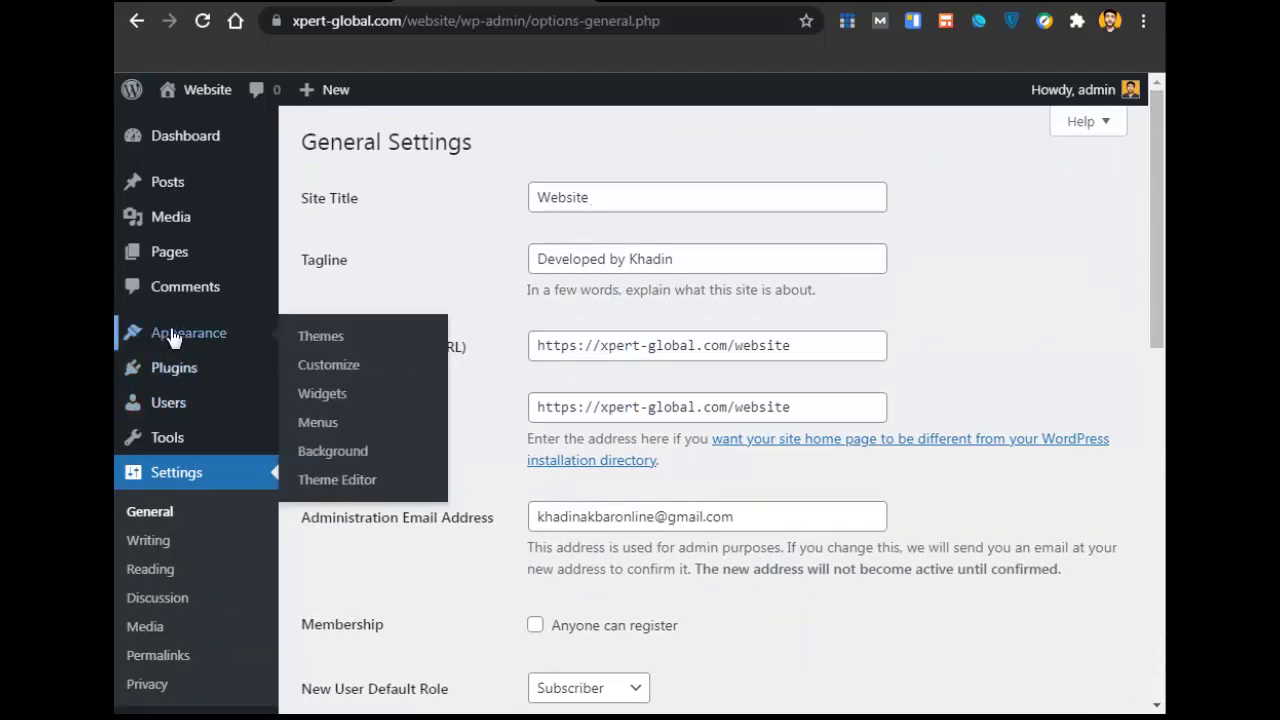
Search the theme directory for 'hello elementor', then install and activate Hello Elementor.
left_click(350, 341)
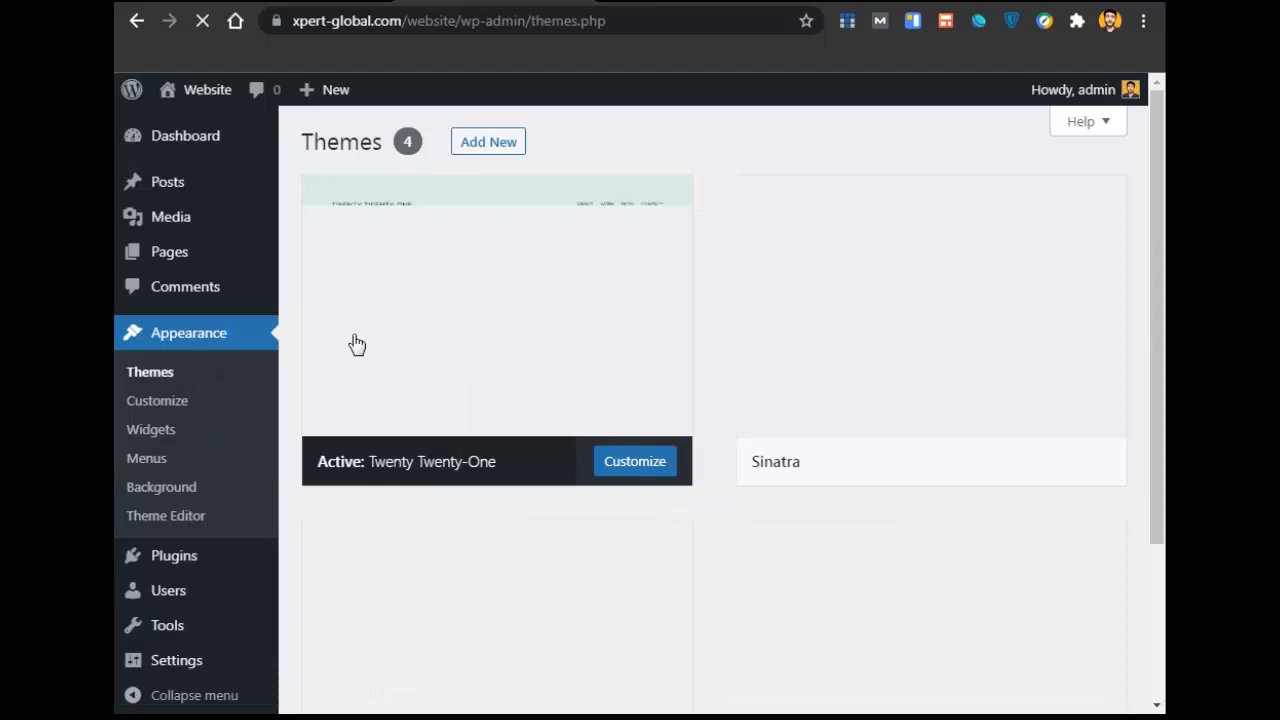
left_click(480, 145)
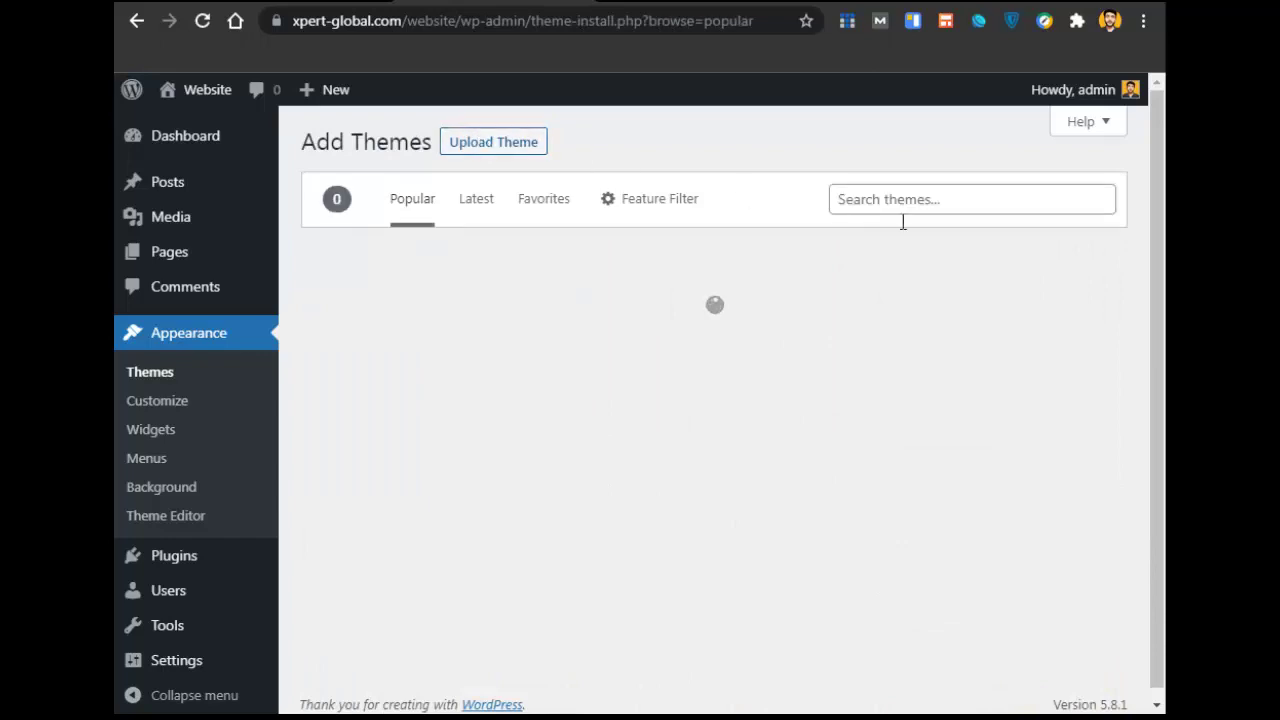
left_click(966, 208)
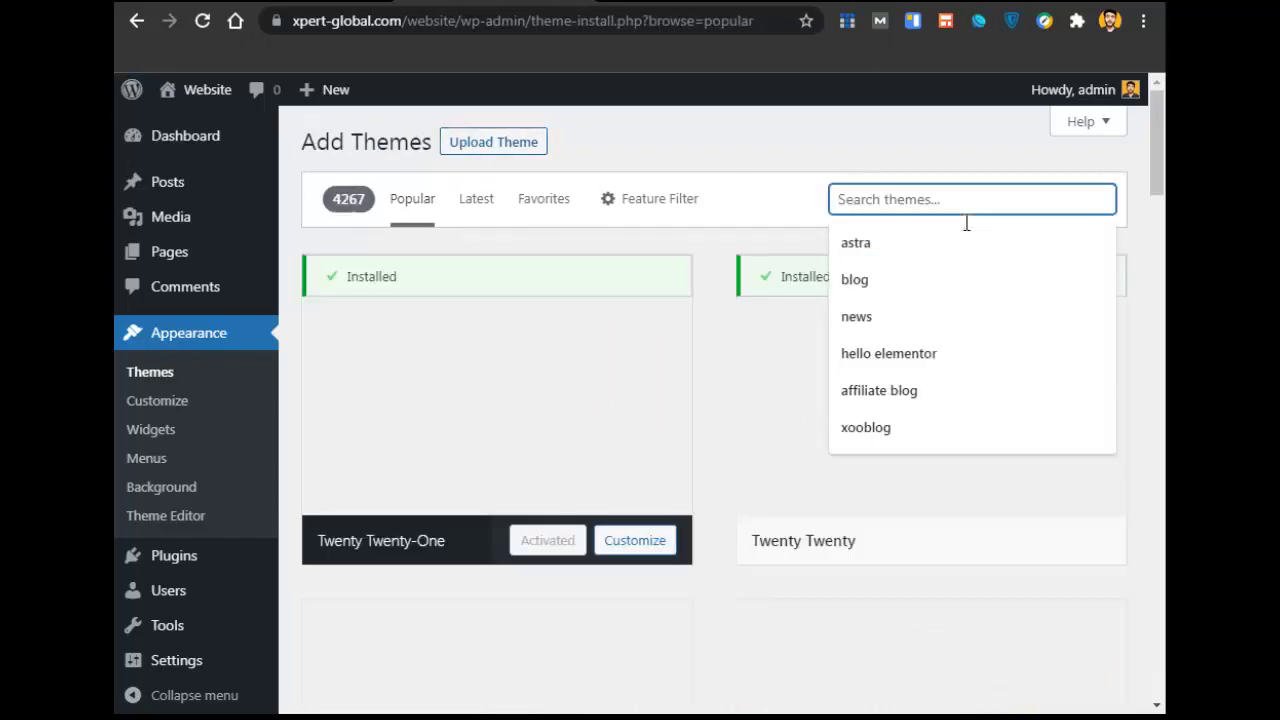
type("hello el")
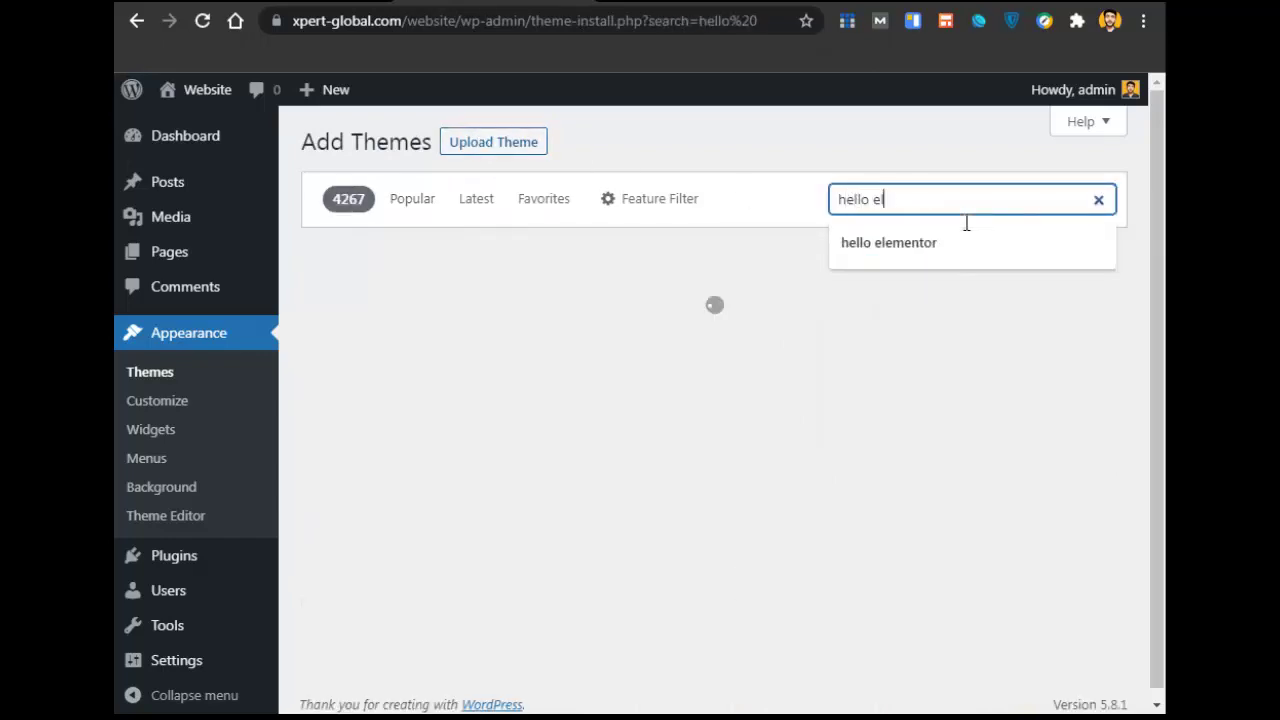
type("eeento")
key("BackSpace")
key("BackSpace")
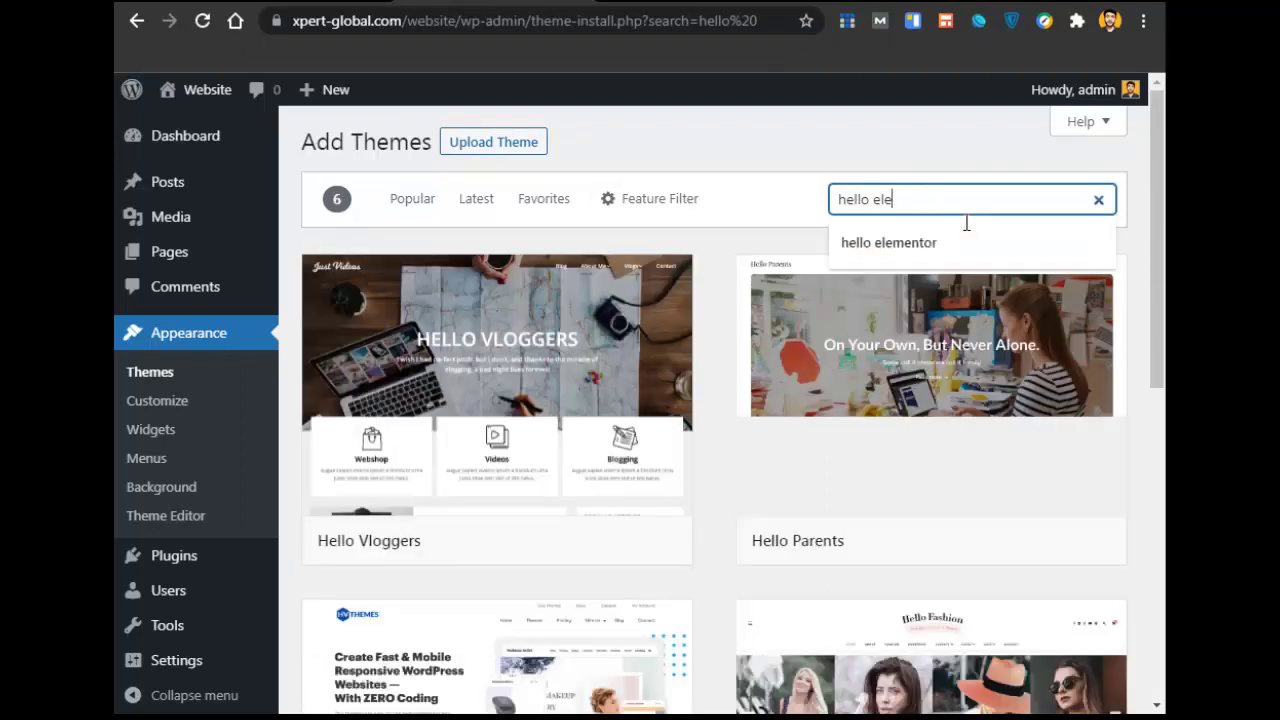
key("BackSpace")
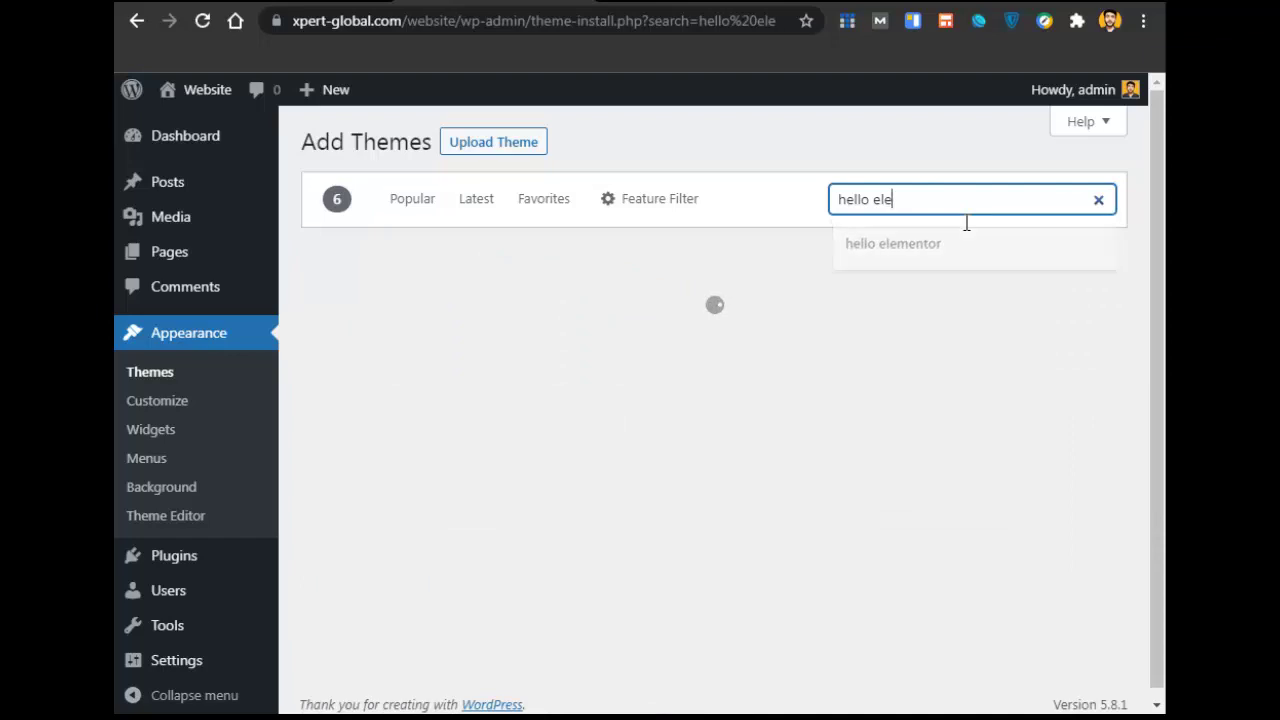
key("Down")
key("Return")
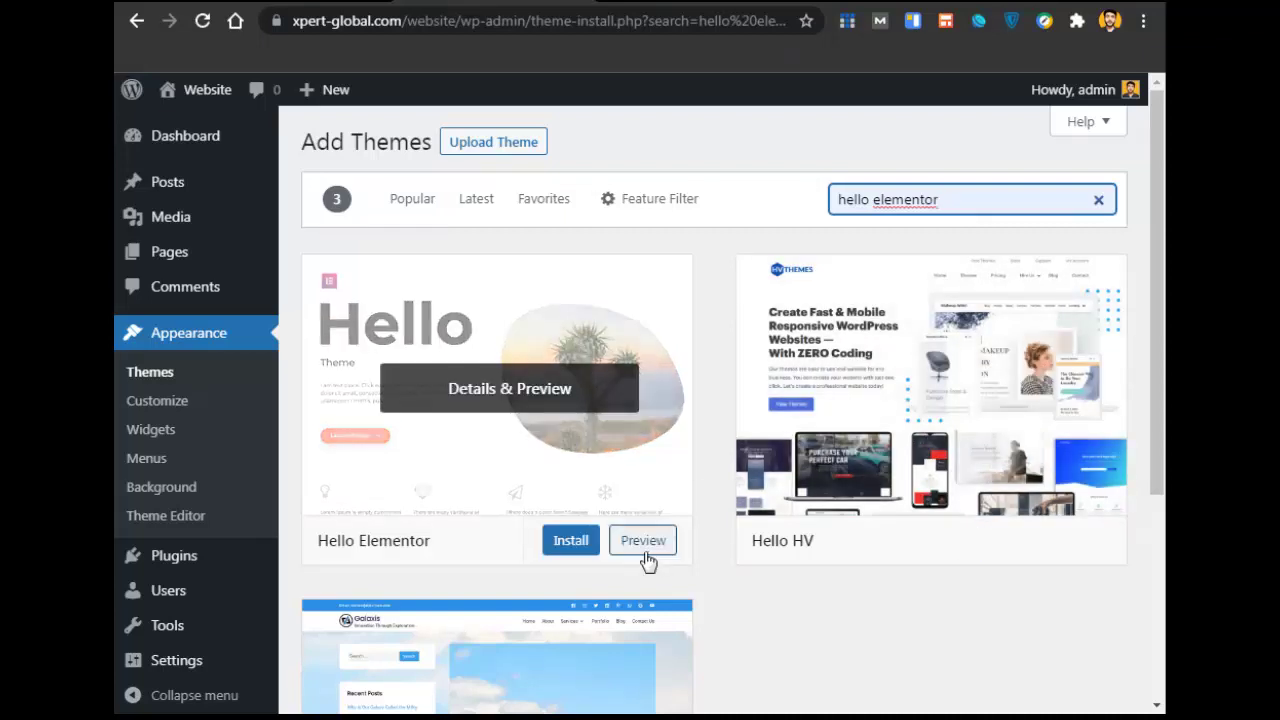
left_click(592, 552)
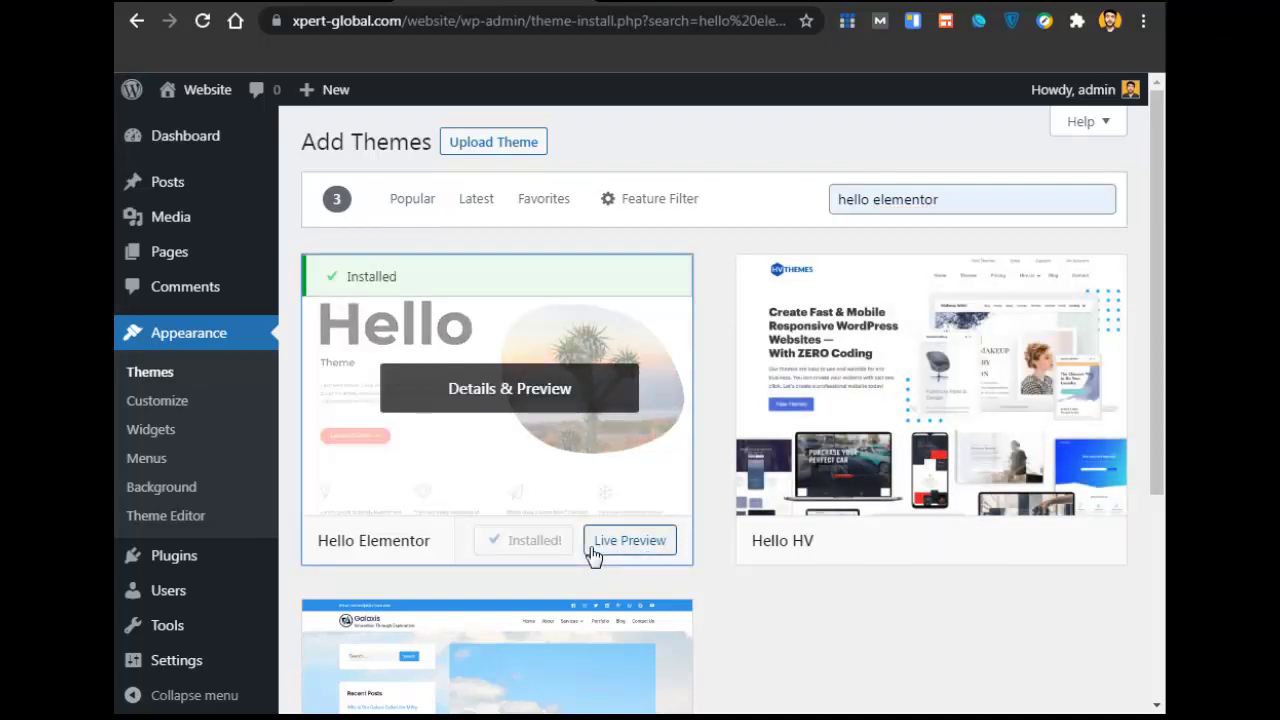
left_click(535, 552)
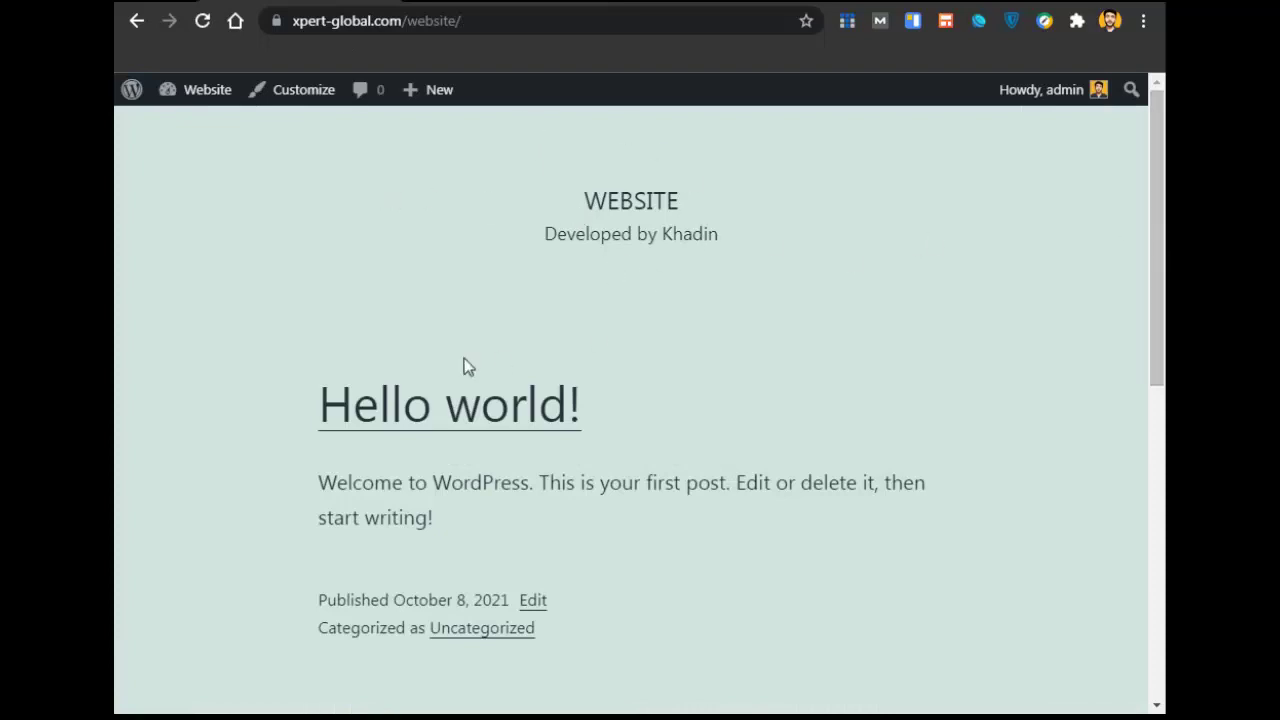
Reload the site to view the Hello Elementor look, then scroll through the Preemptive demo.
left_click(203, 29)
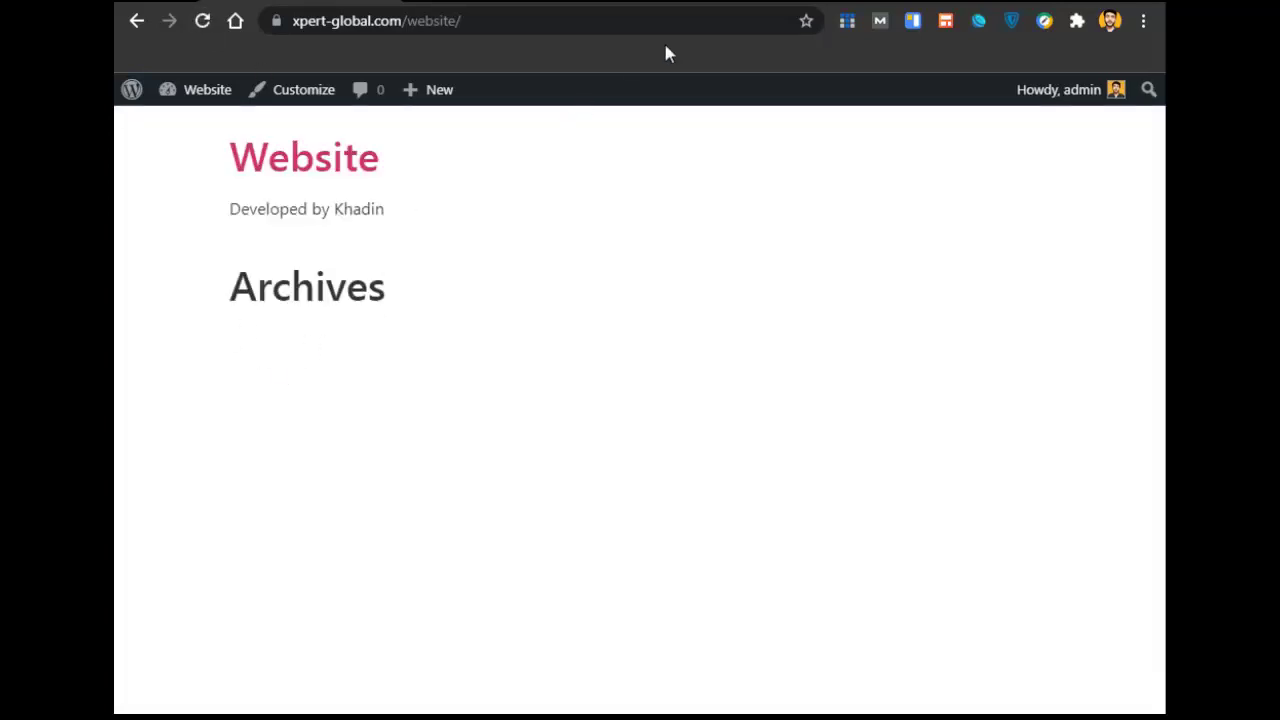
key("ctrl+Tab")
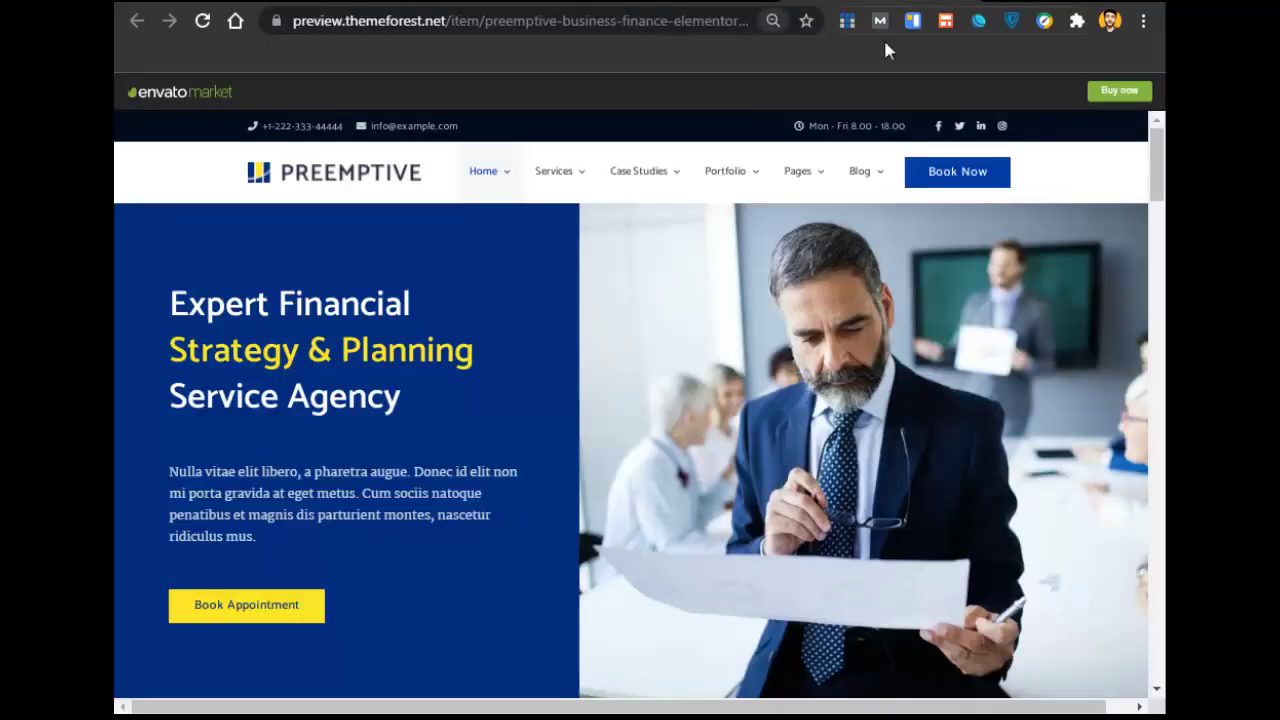
scroll(640, 410, "down", 3)
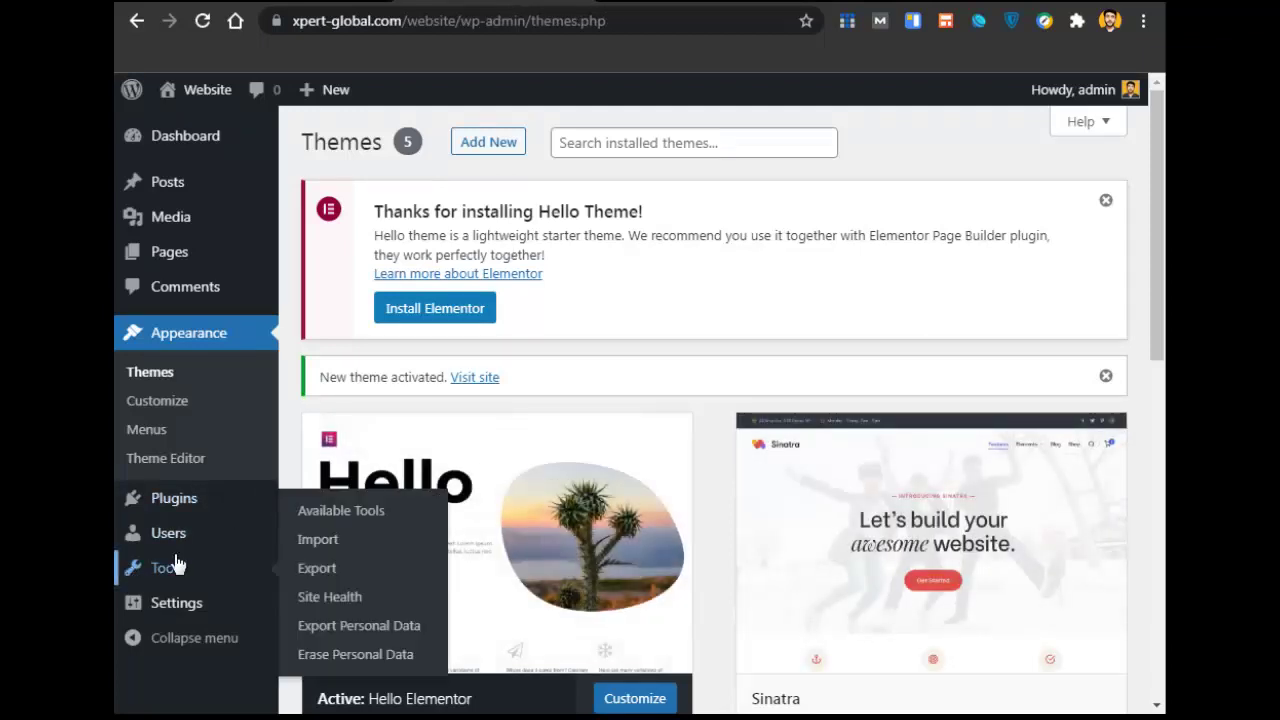
Search the plugin directory for 'elementor' and install the Elementor Website Builder plugin.
mouse_move(200, 497)
left_click(337, 532)
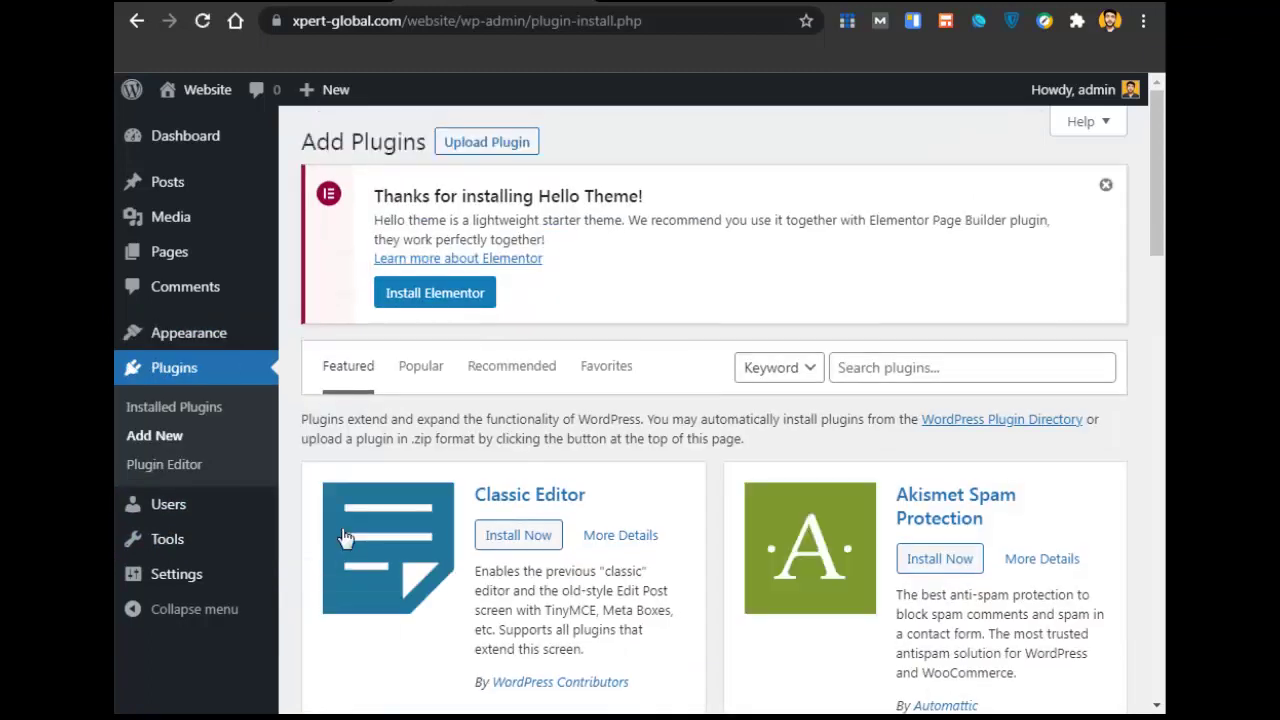
left_click(933, 376)
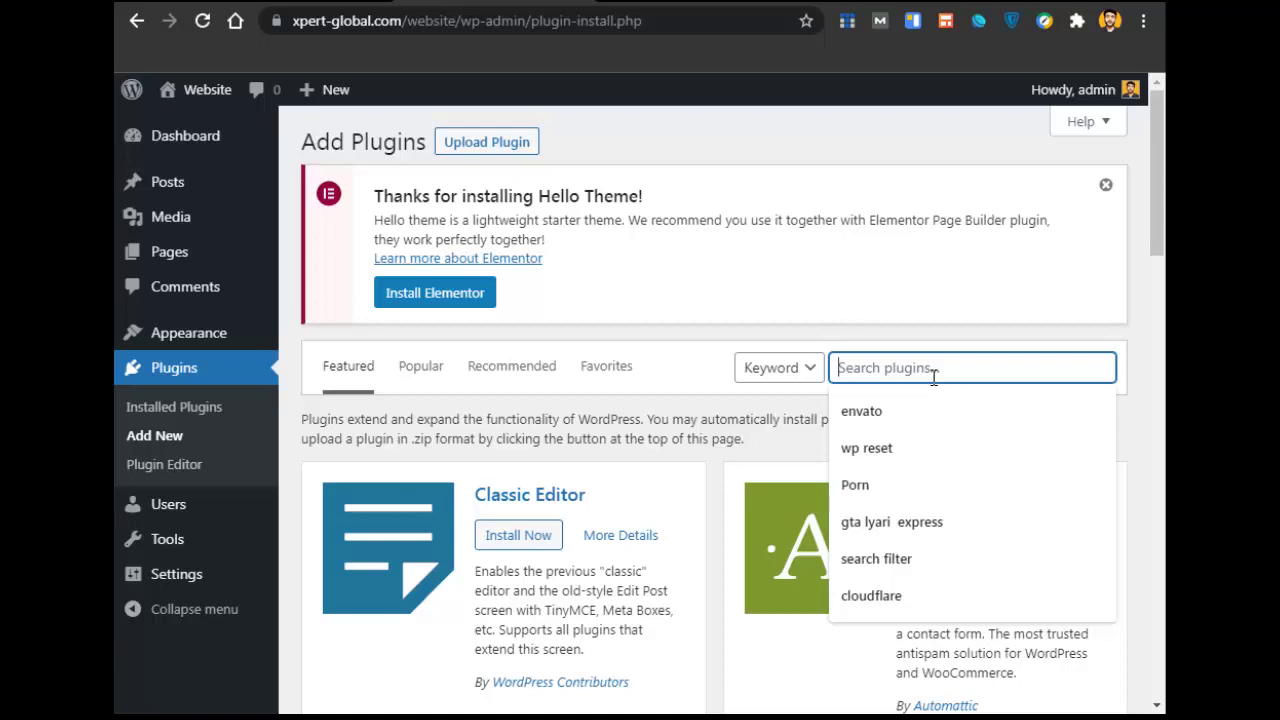
type("eleentor")
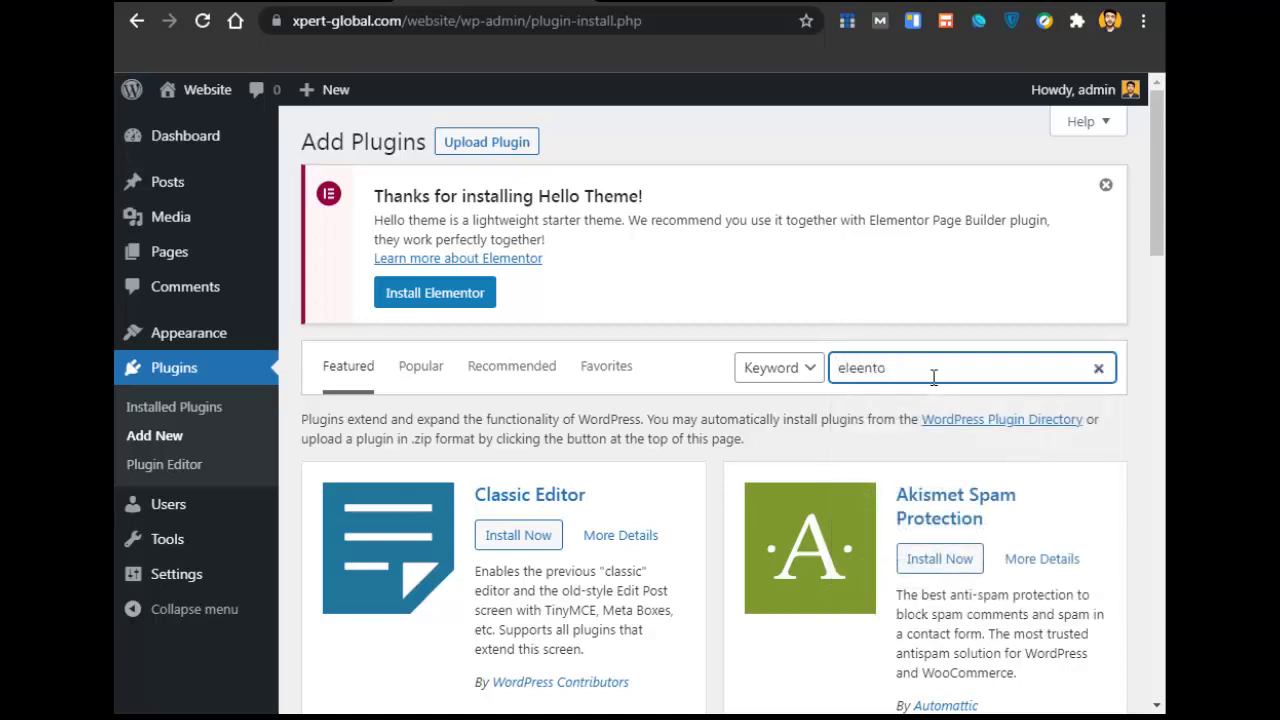
key("BackSpace")
key("BackSpace")
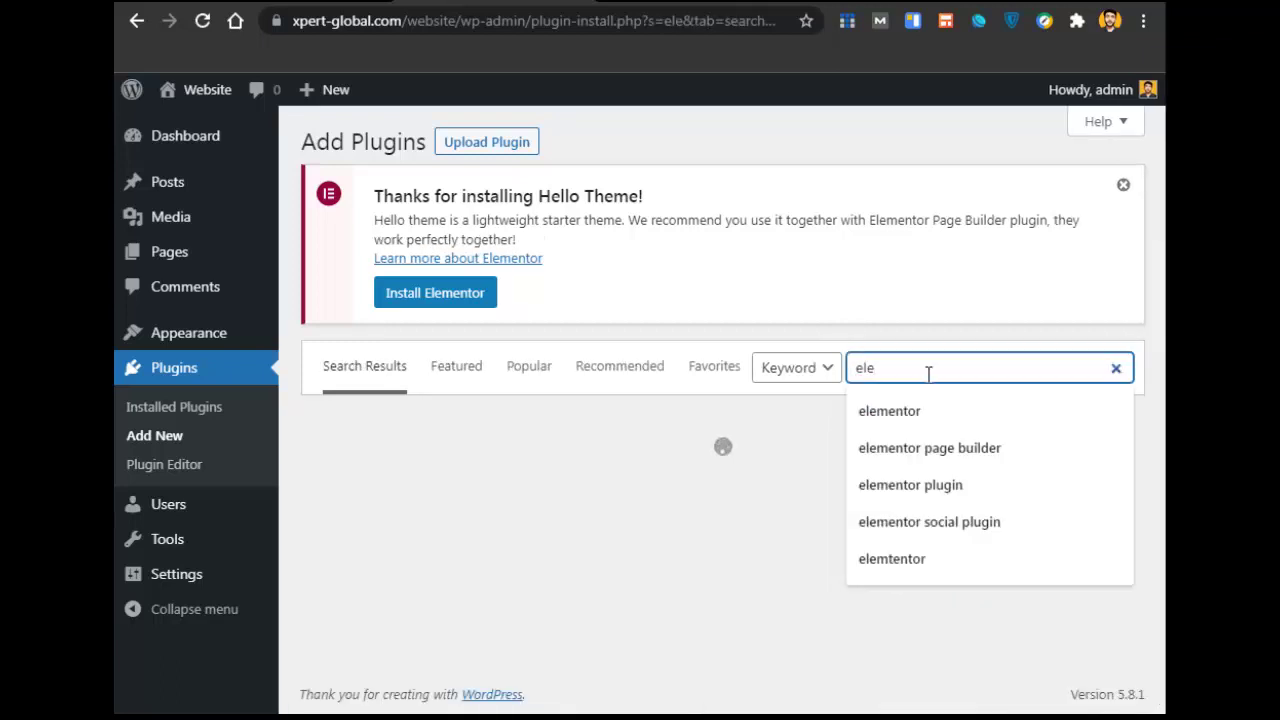
left_click(910, 411)
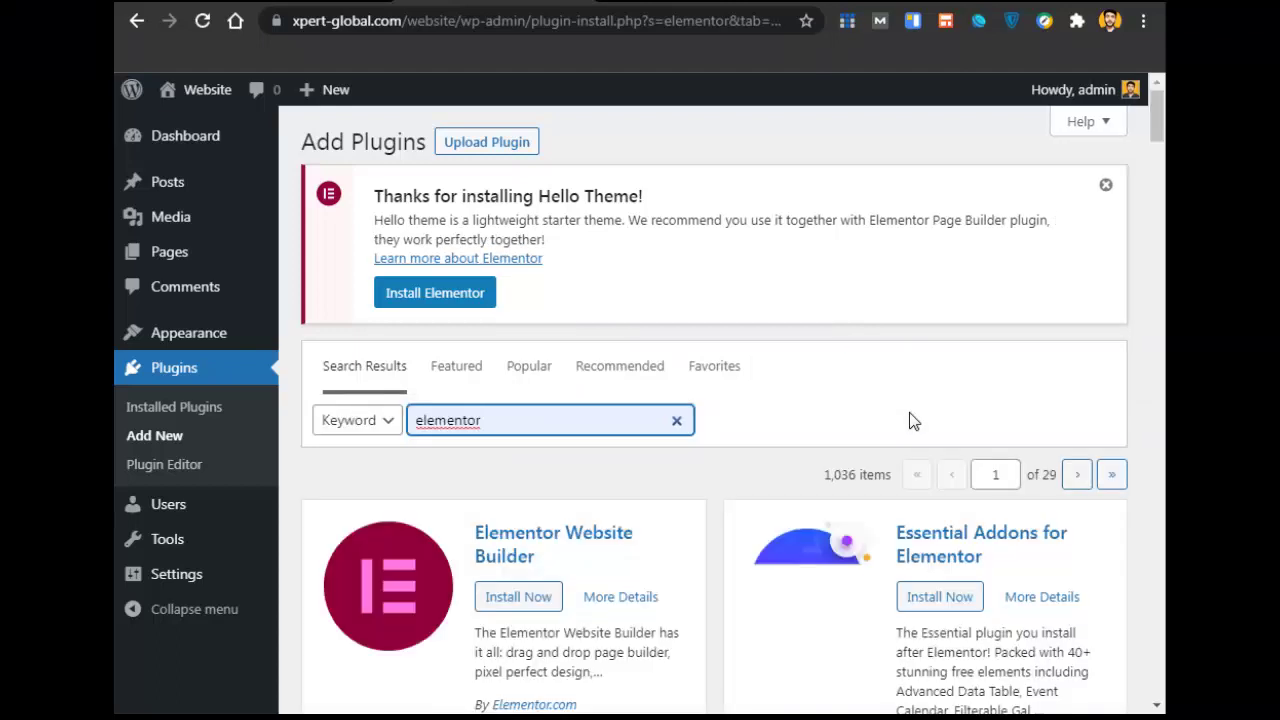
left_click(502, 604)
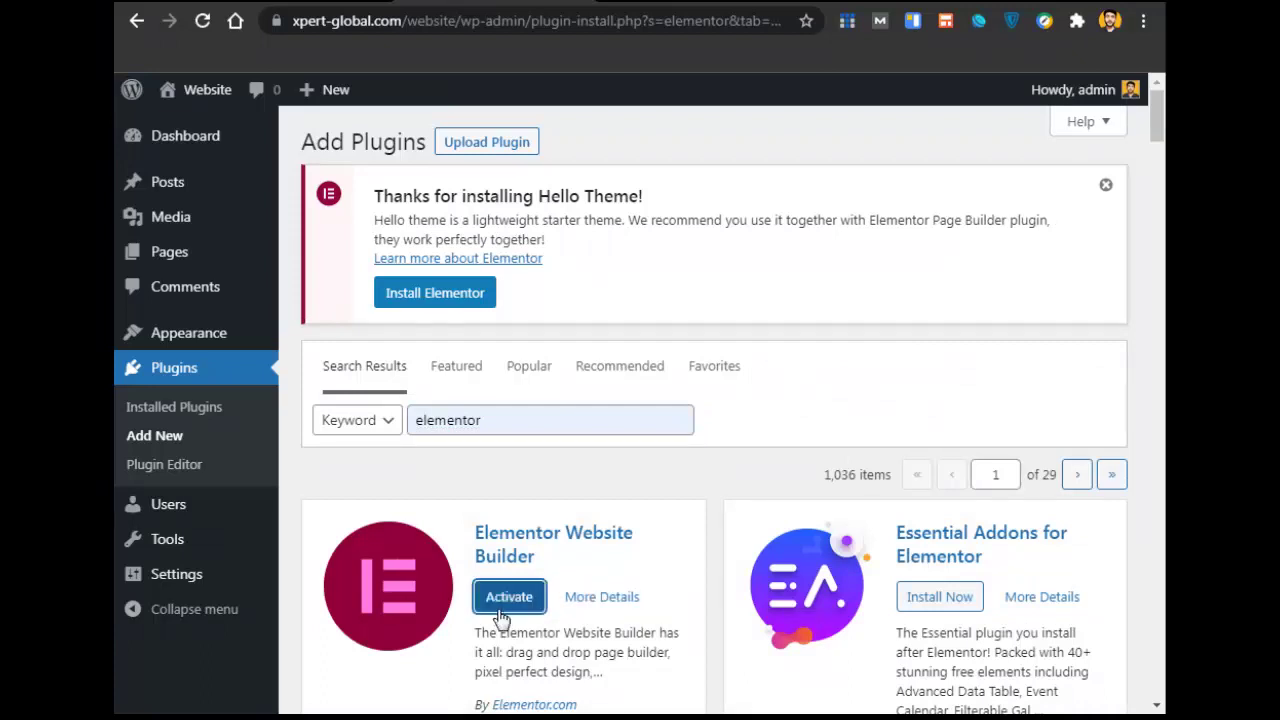
Search for 'envato elements', install the Envato Elements plugin, and view installed plugins.
left_click(513, 423)
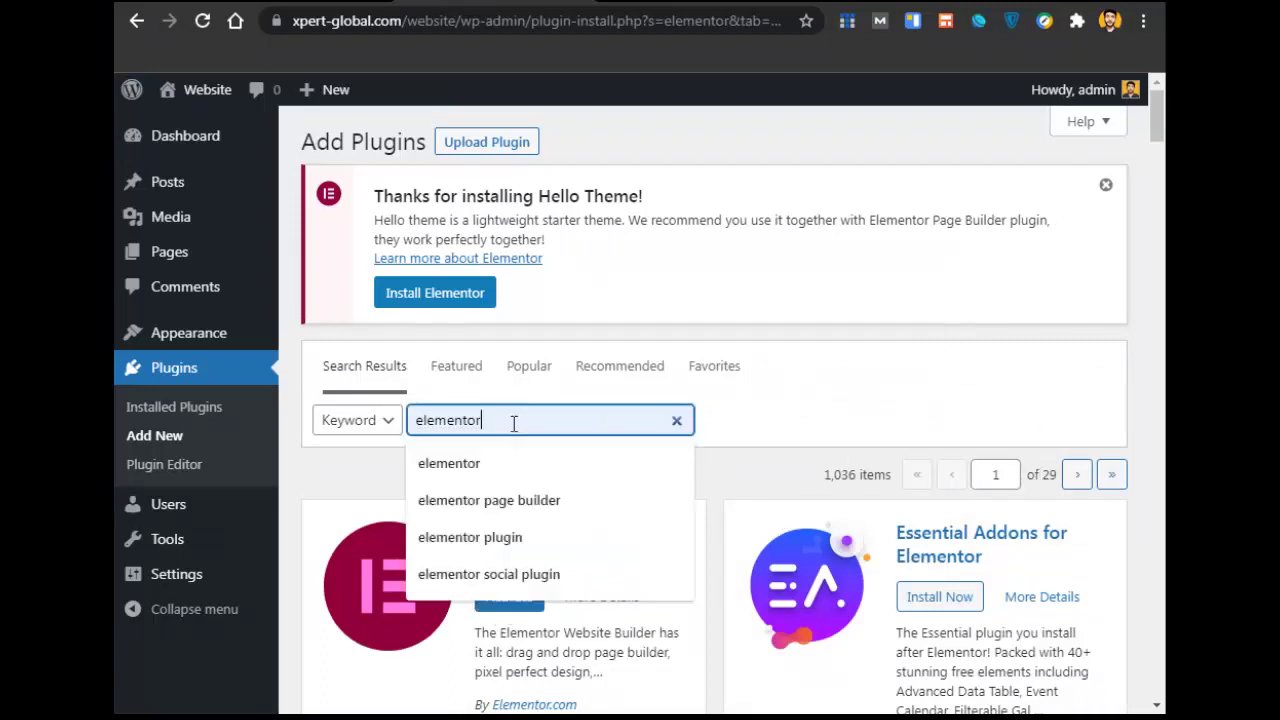
double_click(513, 423)
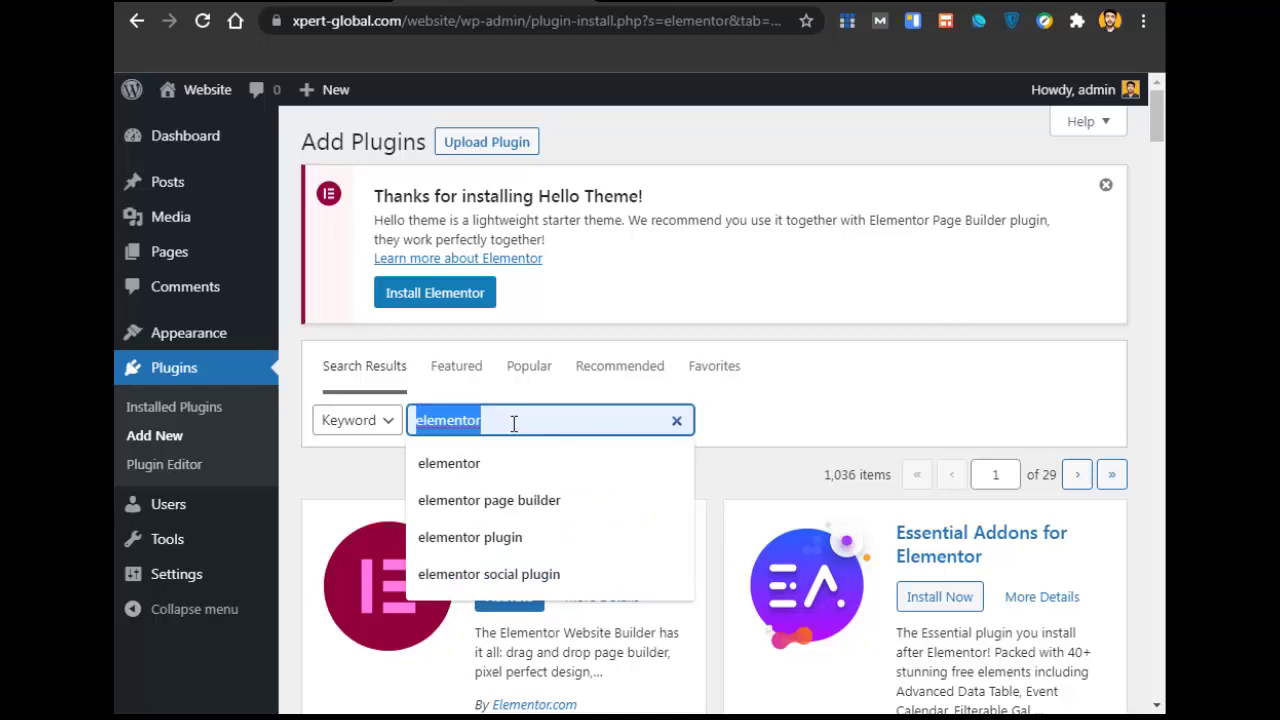
type("enva")
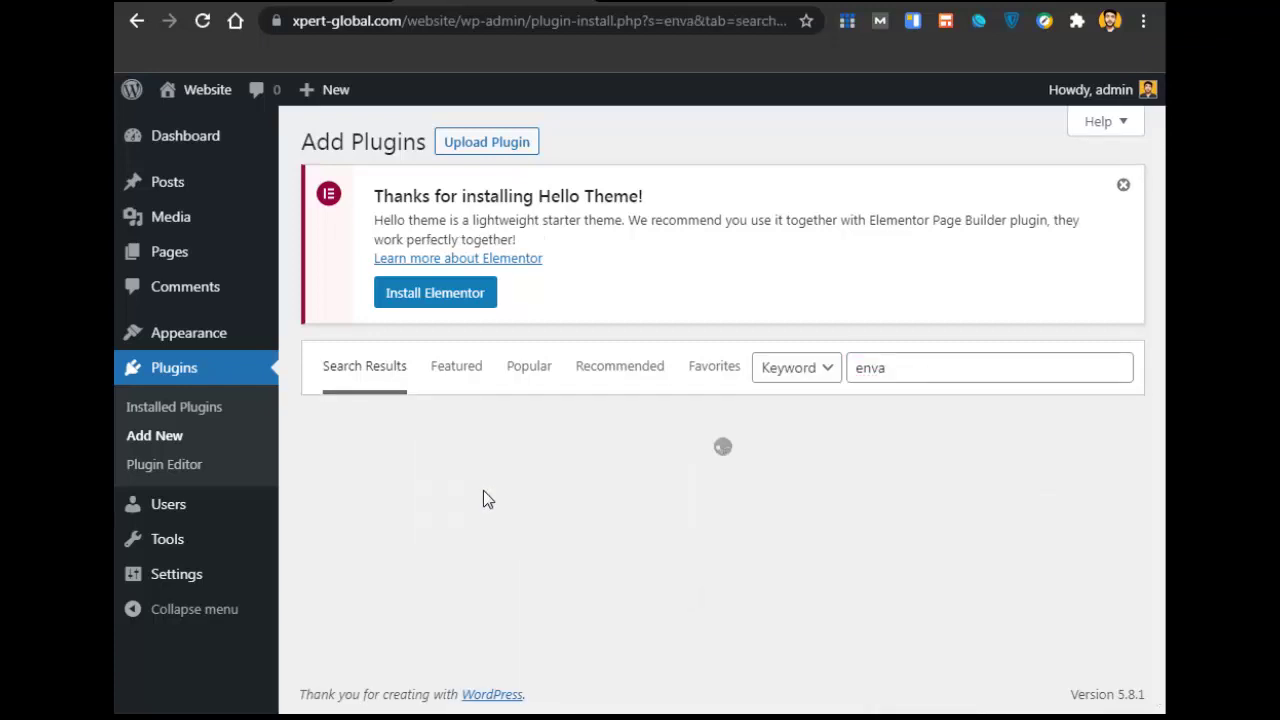
left_click(971, 371)
left_click(930, 440)
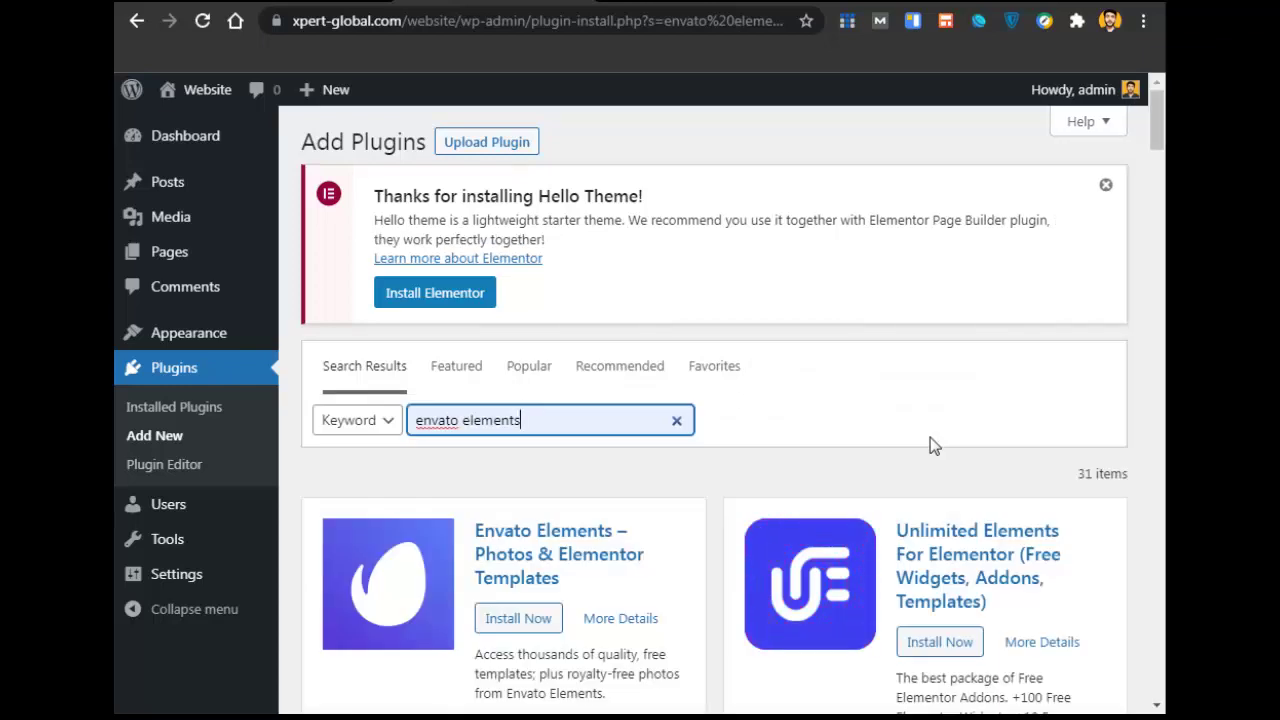
left_click(528, 620)
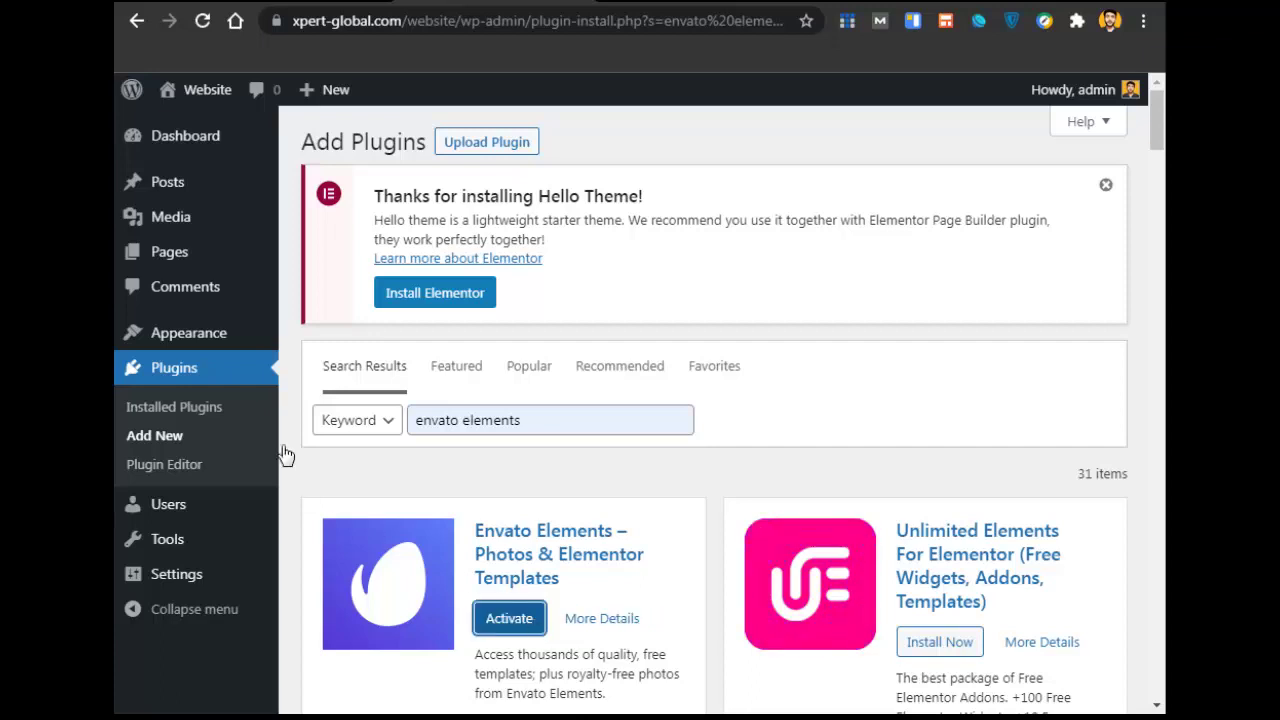
left_click(243, 422)
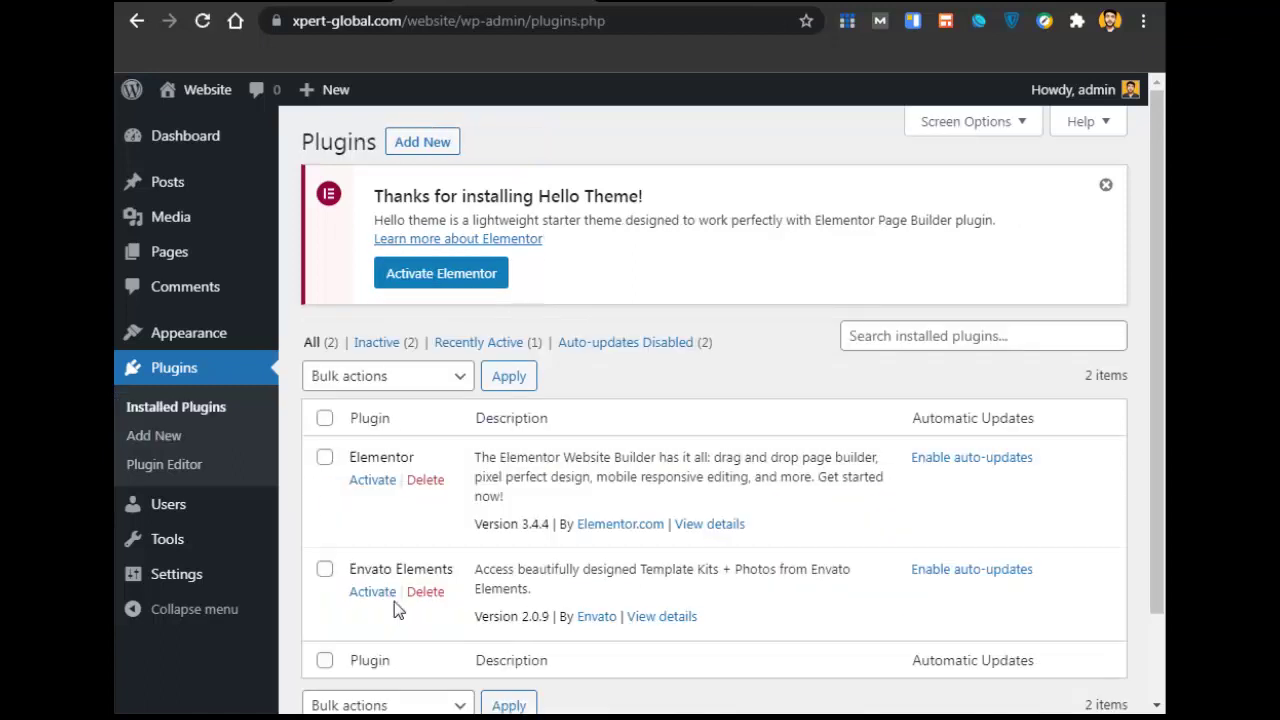
Bulk-activate both Elementor and Envato Elements.
left_click(324, 418)
left_click(399, 380)
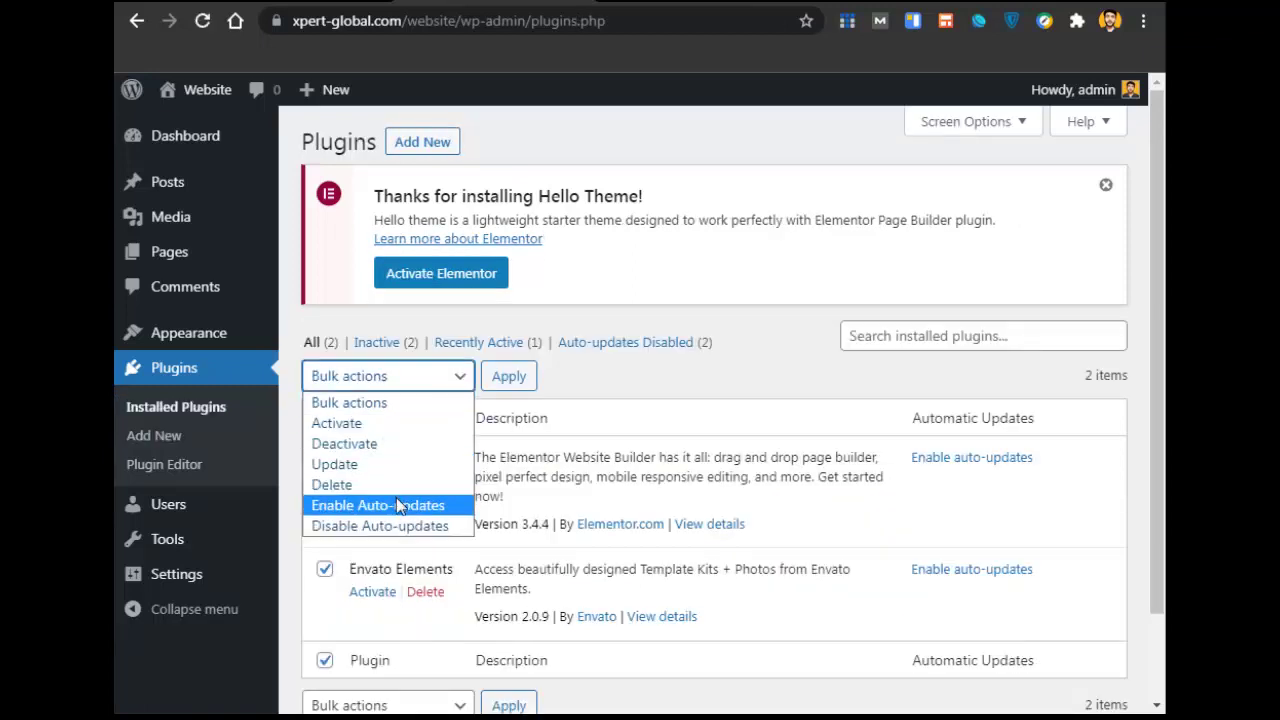
left_click(390, 424)
left_click(514, 383)
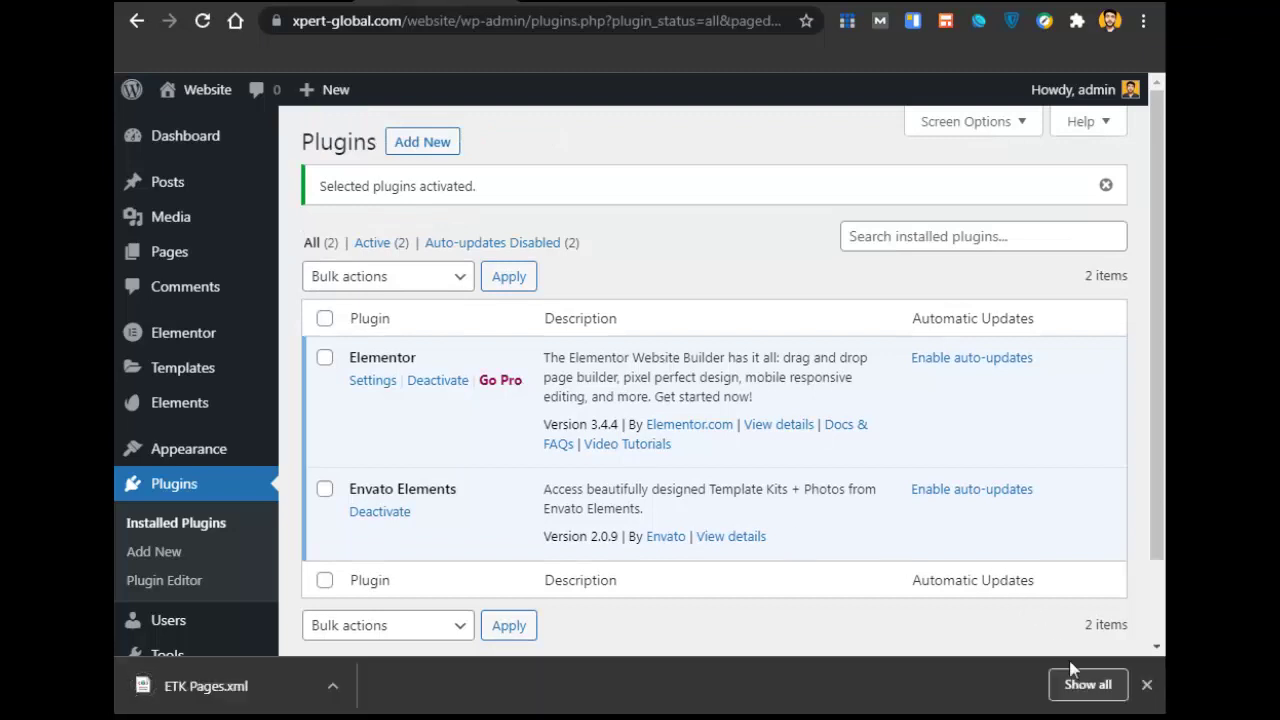
Close Chrome's finished download bar.
left_click(1147, 685)
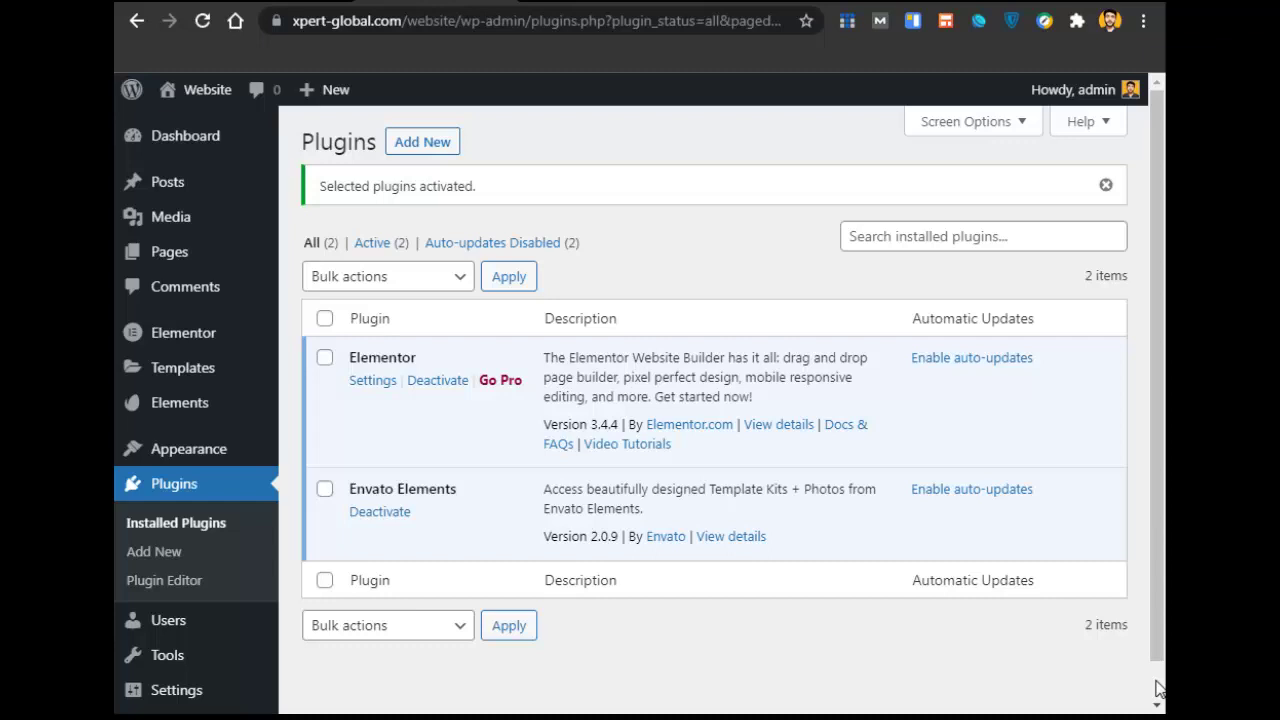
left_click(1157, 688)
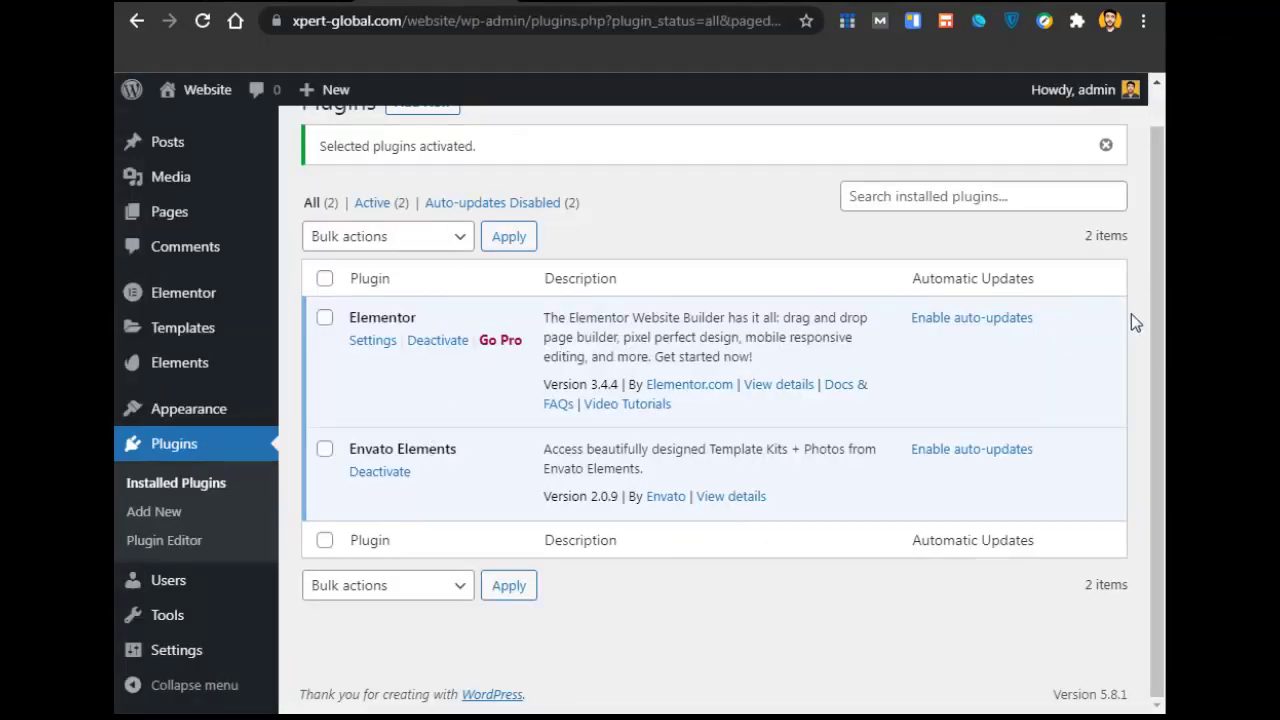
mouse_move(185, 630)
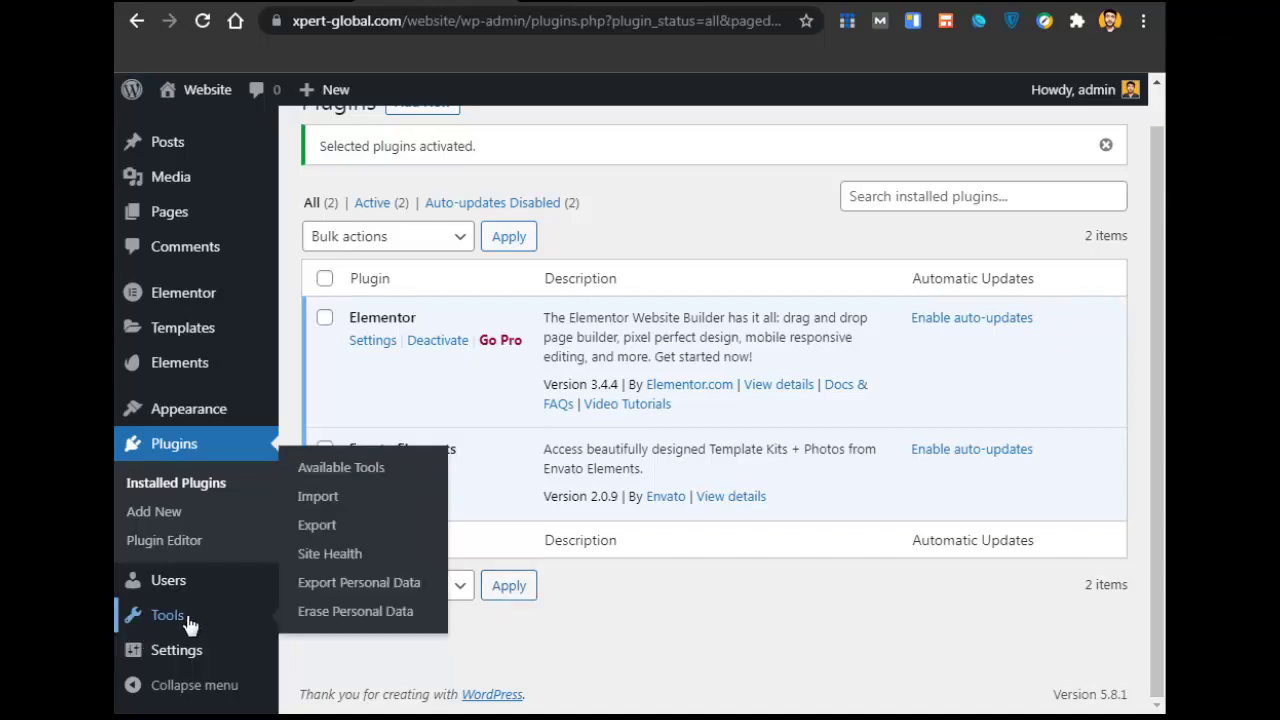
Install the WordPress importer from Tools > Import and run it.
left_click(338, 506)
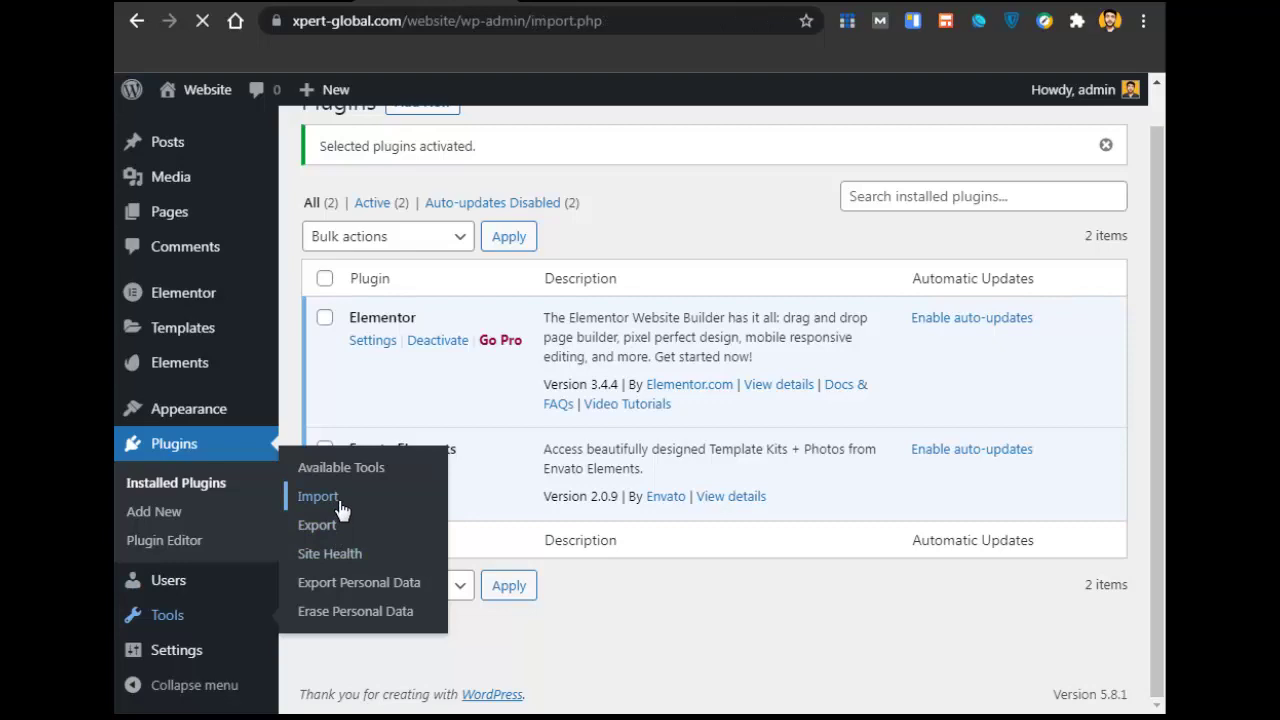
scroll(490, 522, "down", 3)
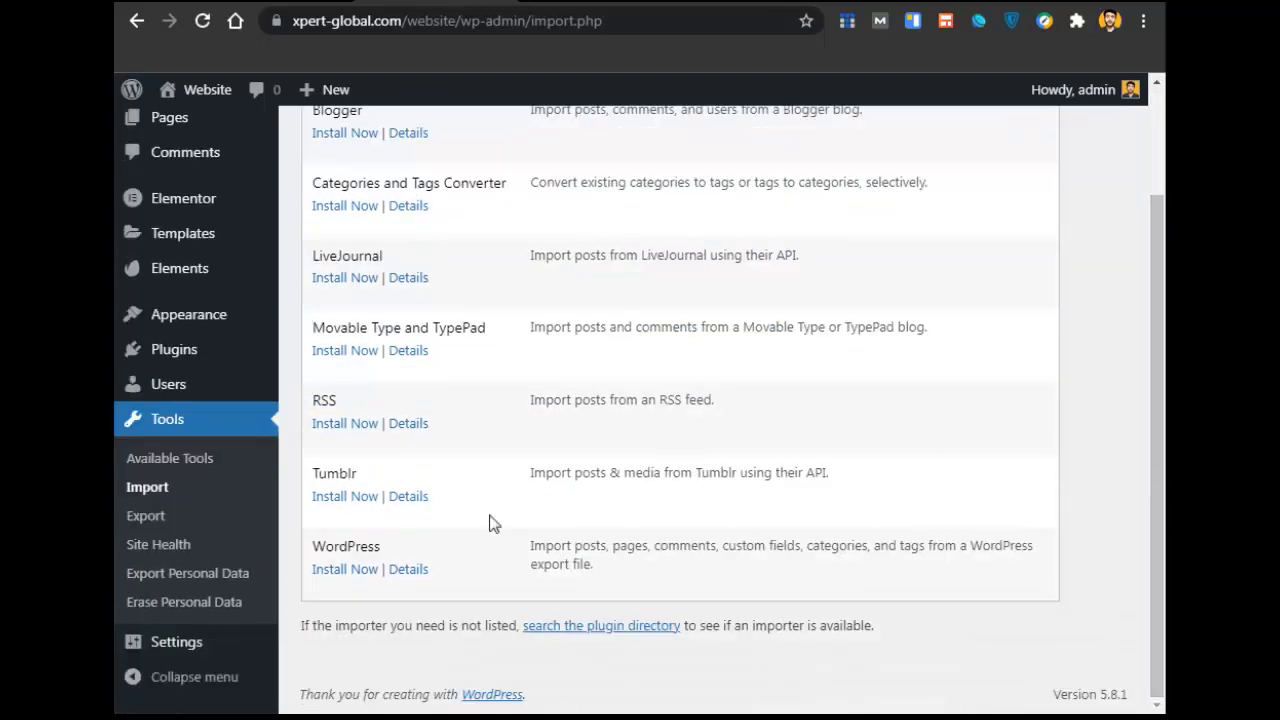
left_click(350, 569)
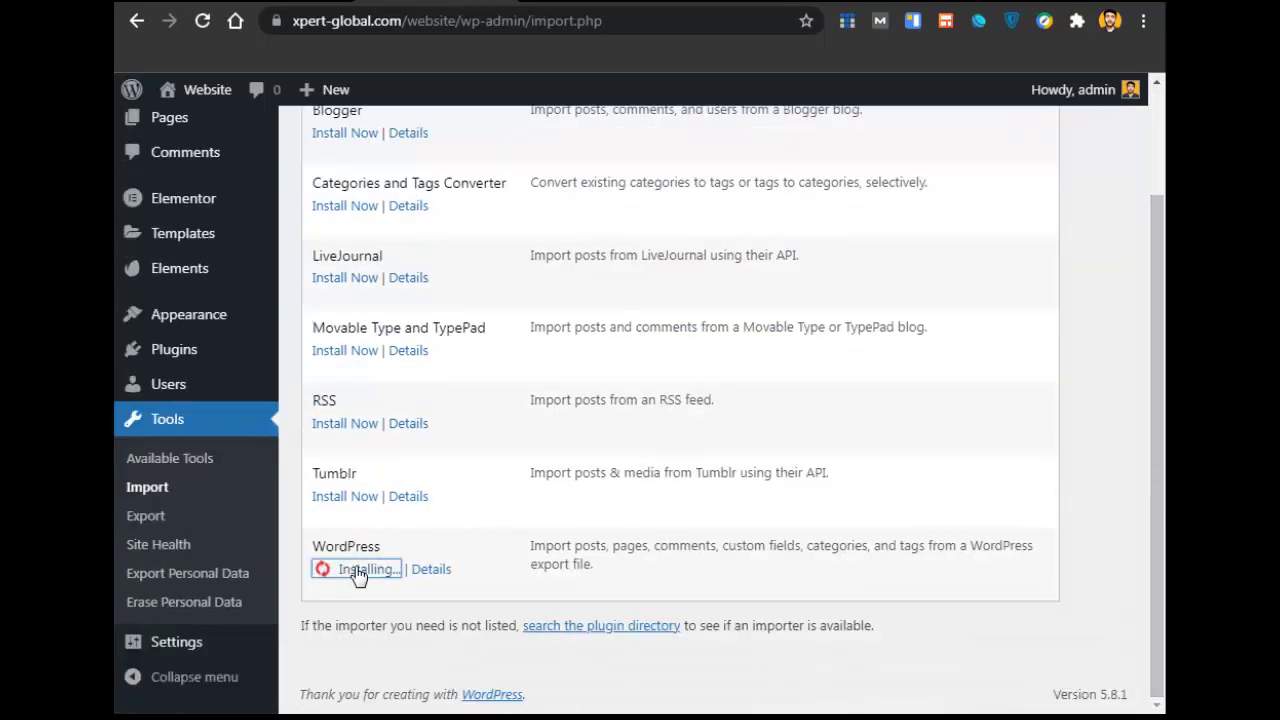
left_click(352, 615)
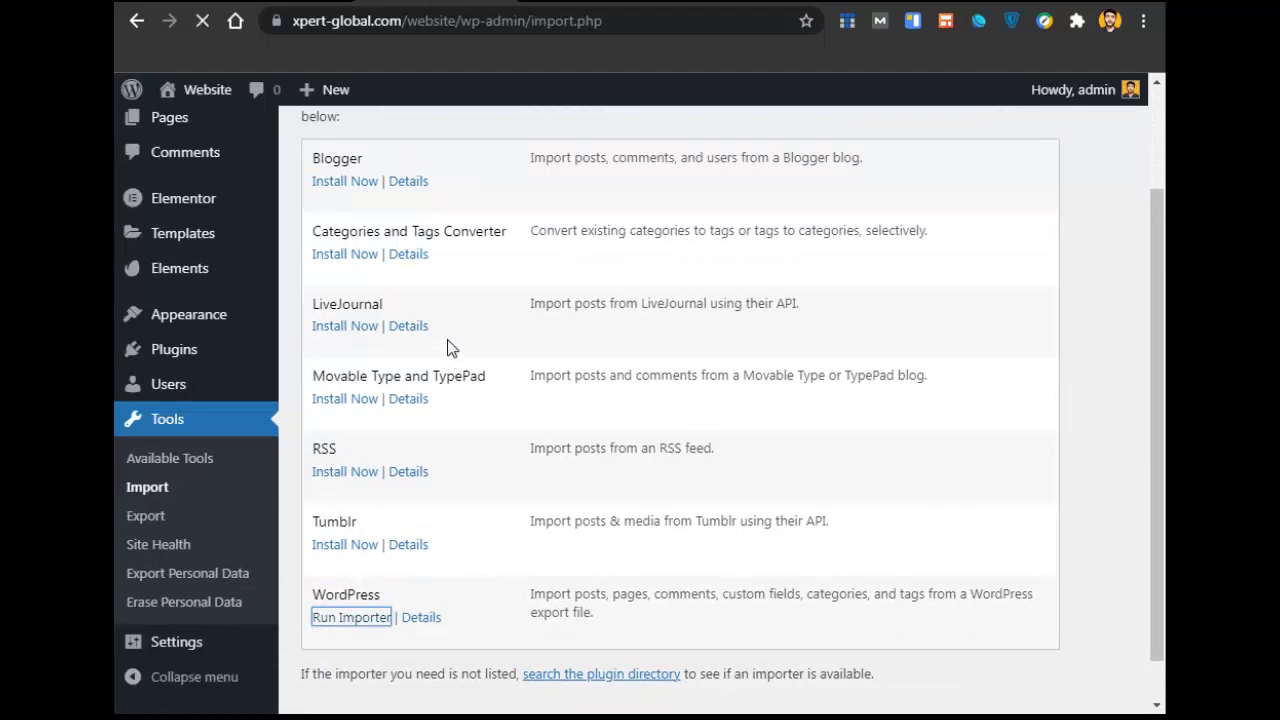
Choose ETK Pages.xml from the Downloads folder and upload it for import.
left_click(690, 281)
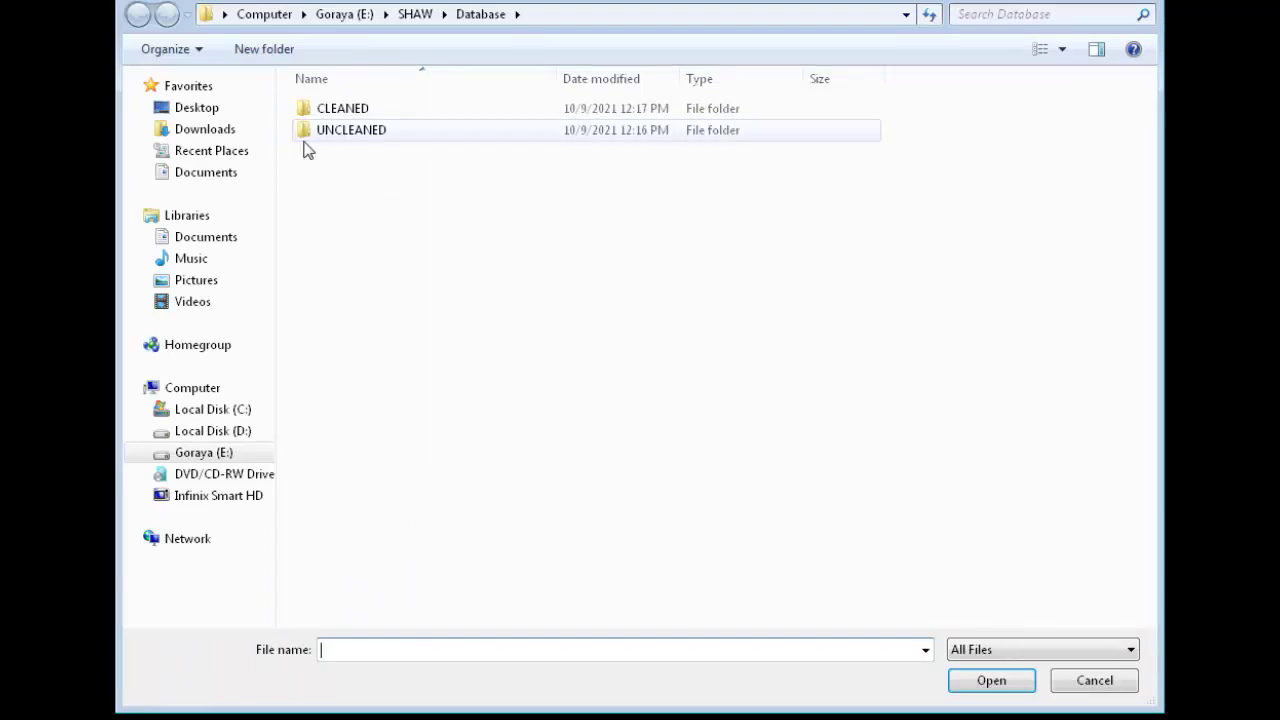
left_click(190, 129)
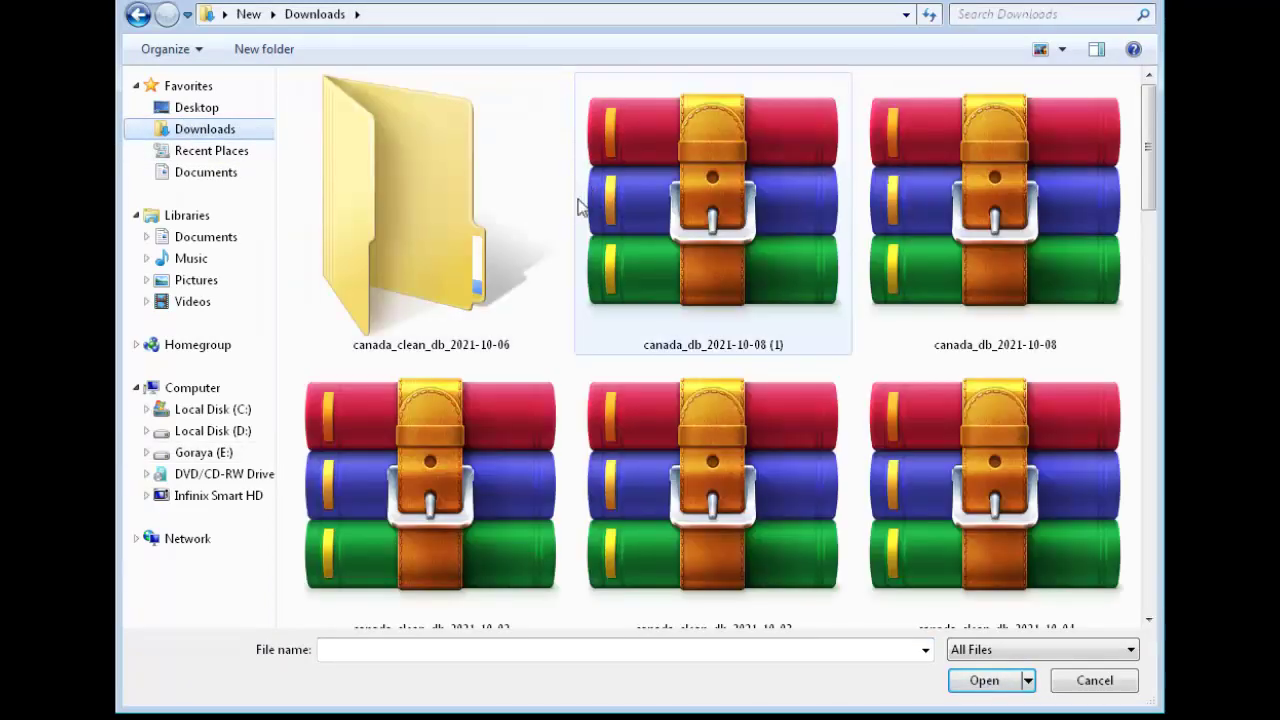
left_click_drag(1152, 112, 1135, 620)
double_click(792, 486)
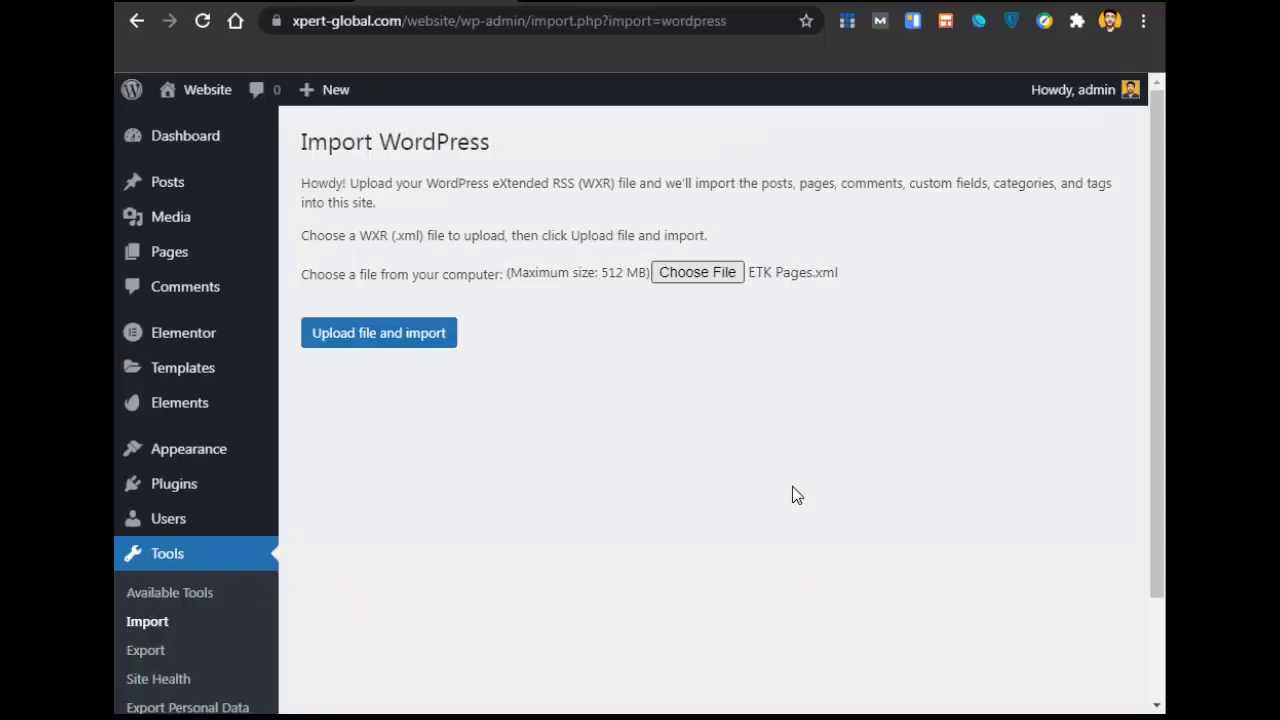
left_click(404, 343)
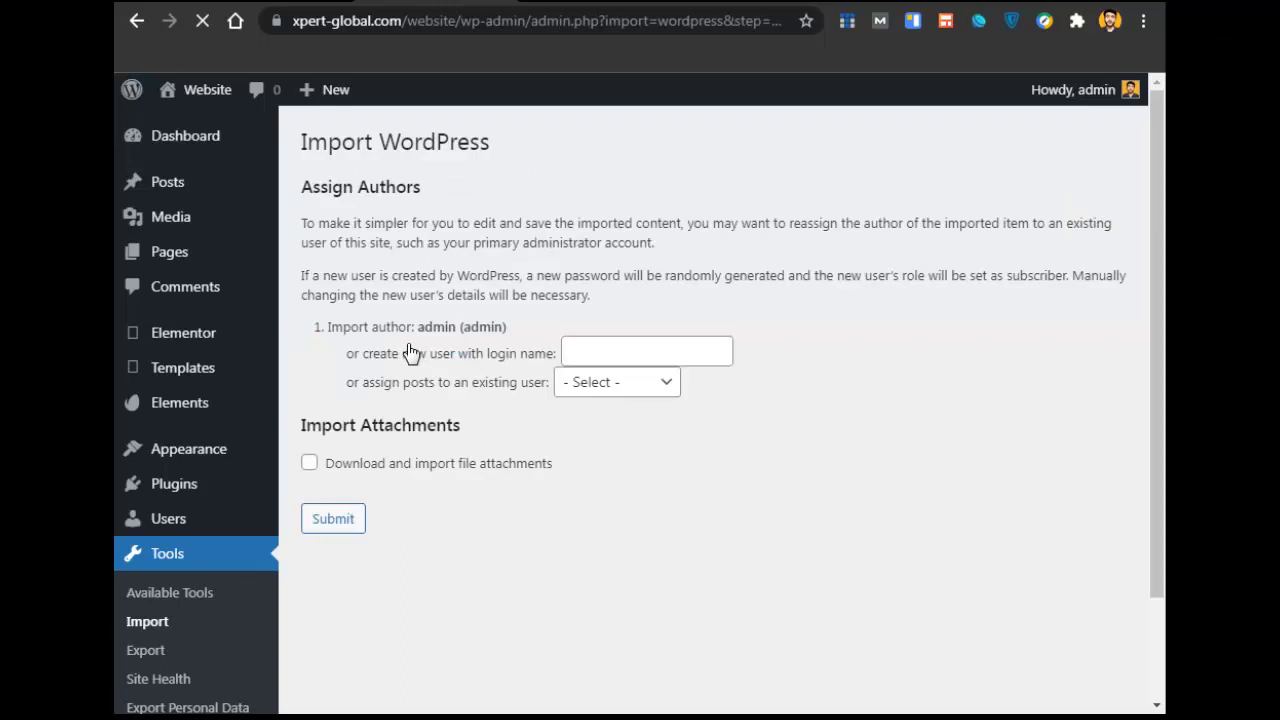
Assign the imported posts to existing user admin, include file attachments, and submit.
left_click(585, 388)
left_click(605, 429)
left_click(309, 462)
left_click(330, 530)
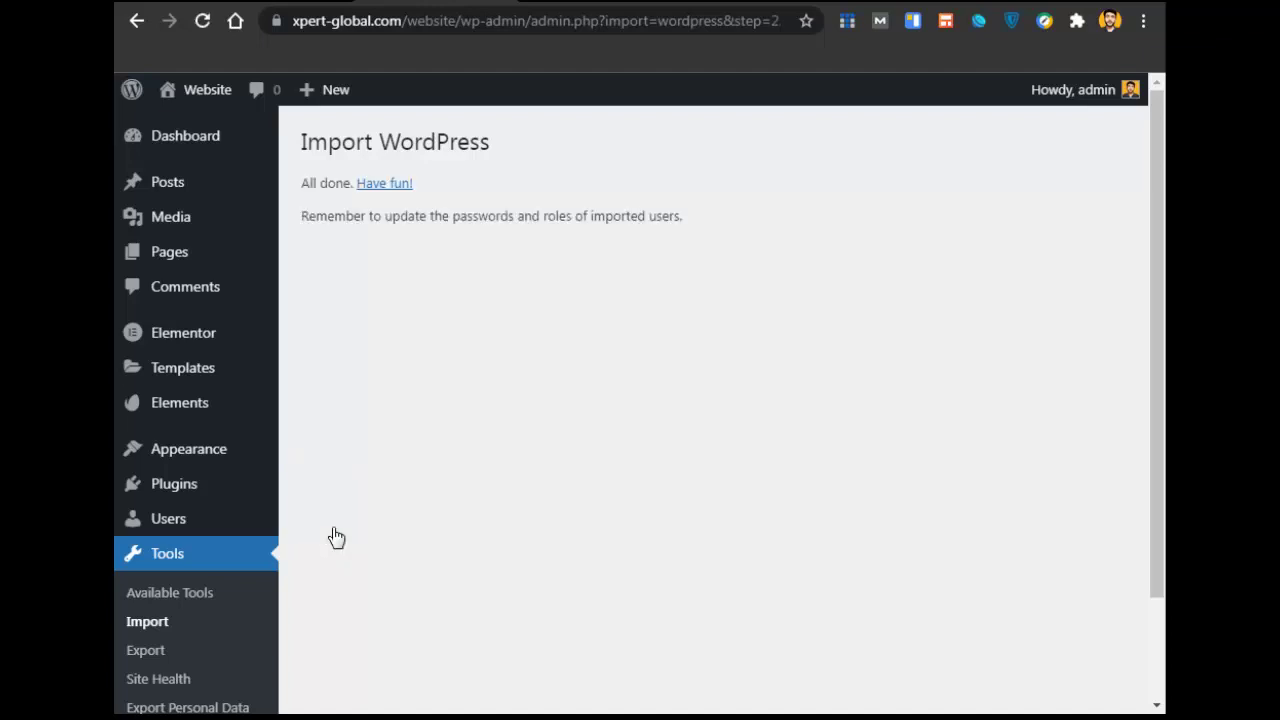
Open All Pages and scroll through the nine imported Elementor pages.
mouse_move(206, 251)
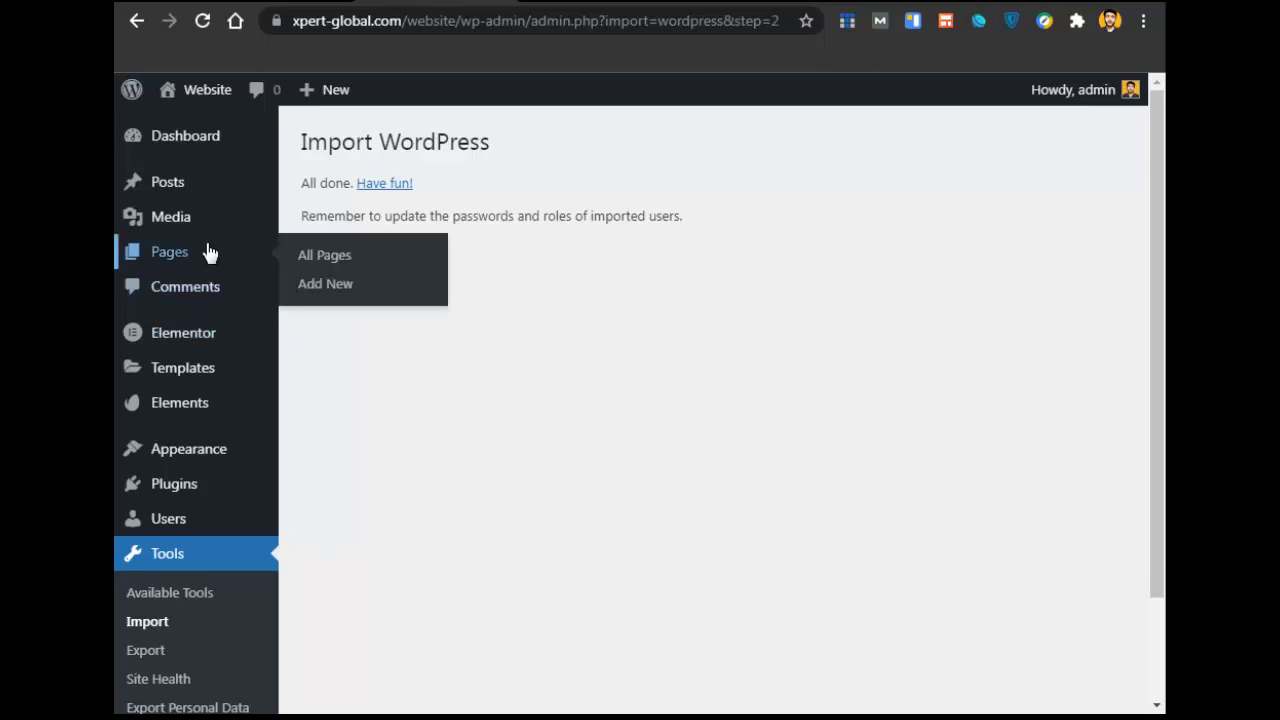
left_click(338, 266)
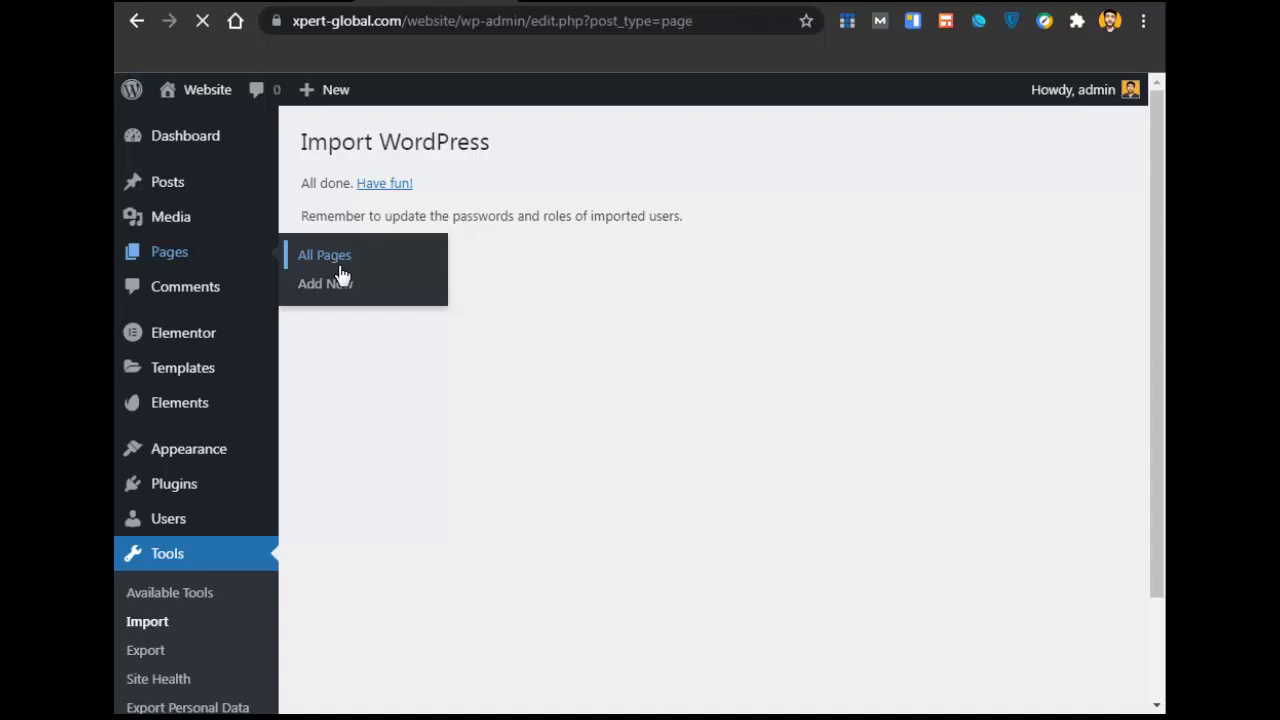
scroll(891, 206, "down", 3)
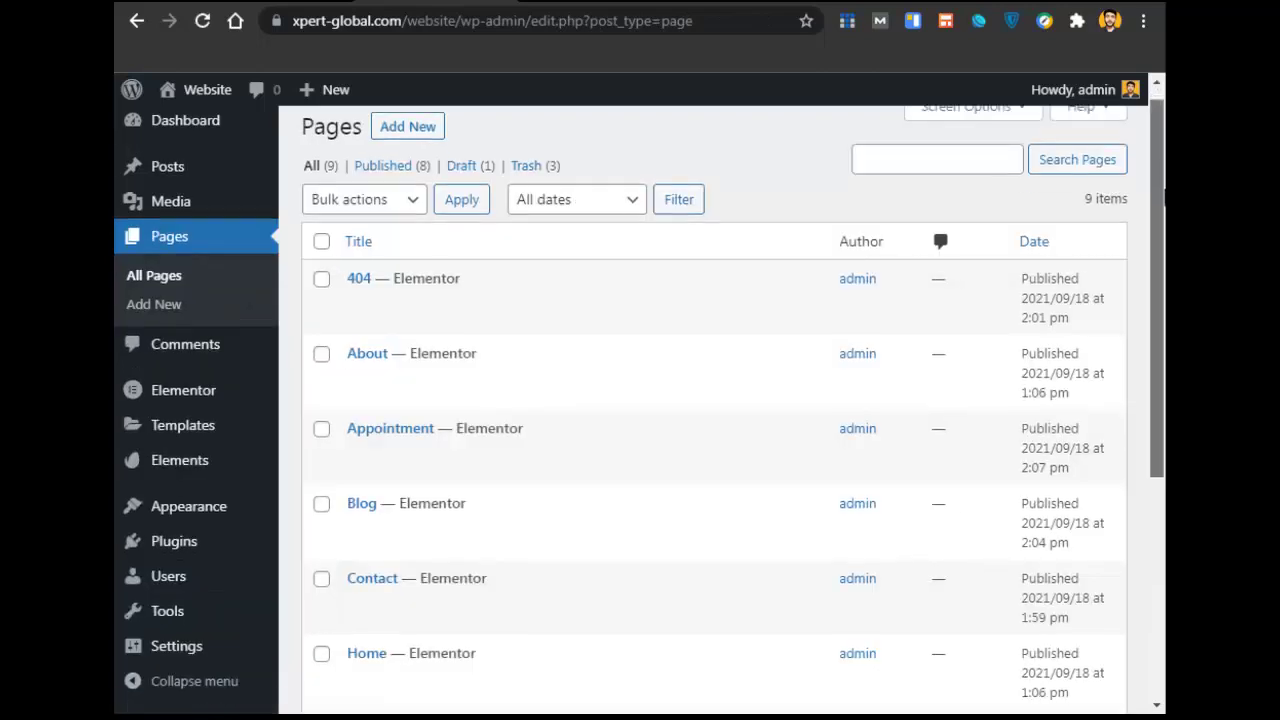
scroll(714, 409, "up", 4)
scroll(714, 409, "down", 5)
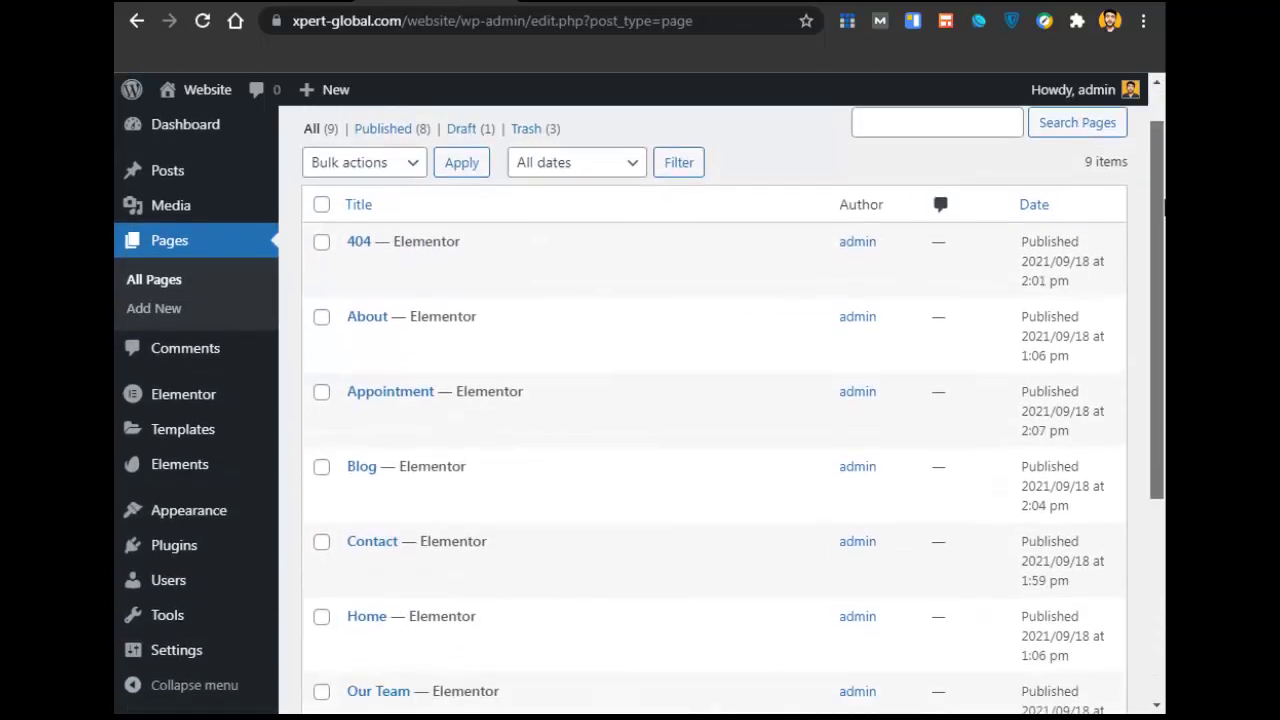
scroll(714, 409, "up", 2)
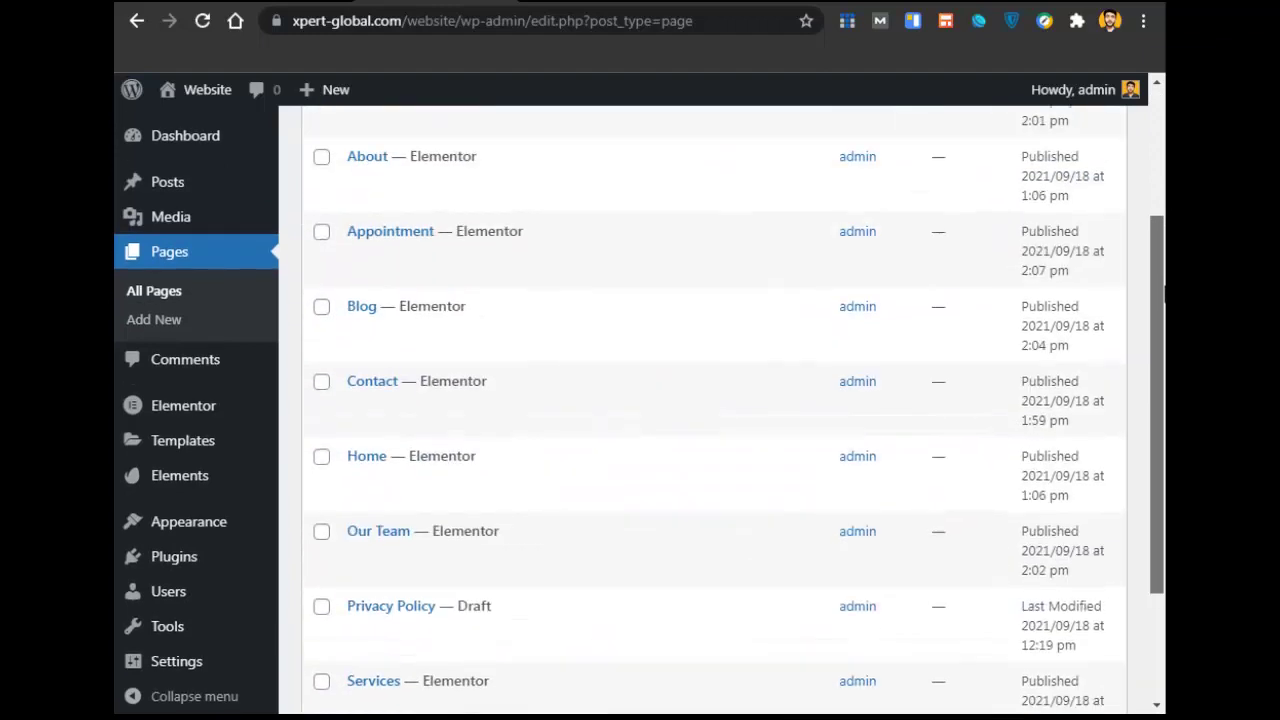
scroll(594, 330, "up", 1)
scroll(594, 330, "down", 1)
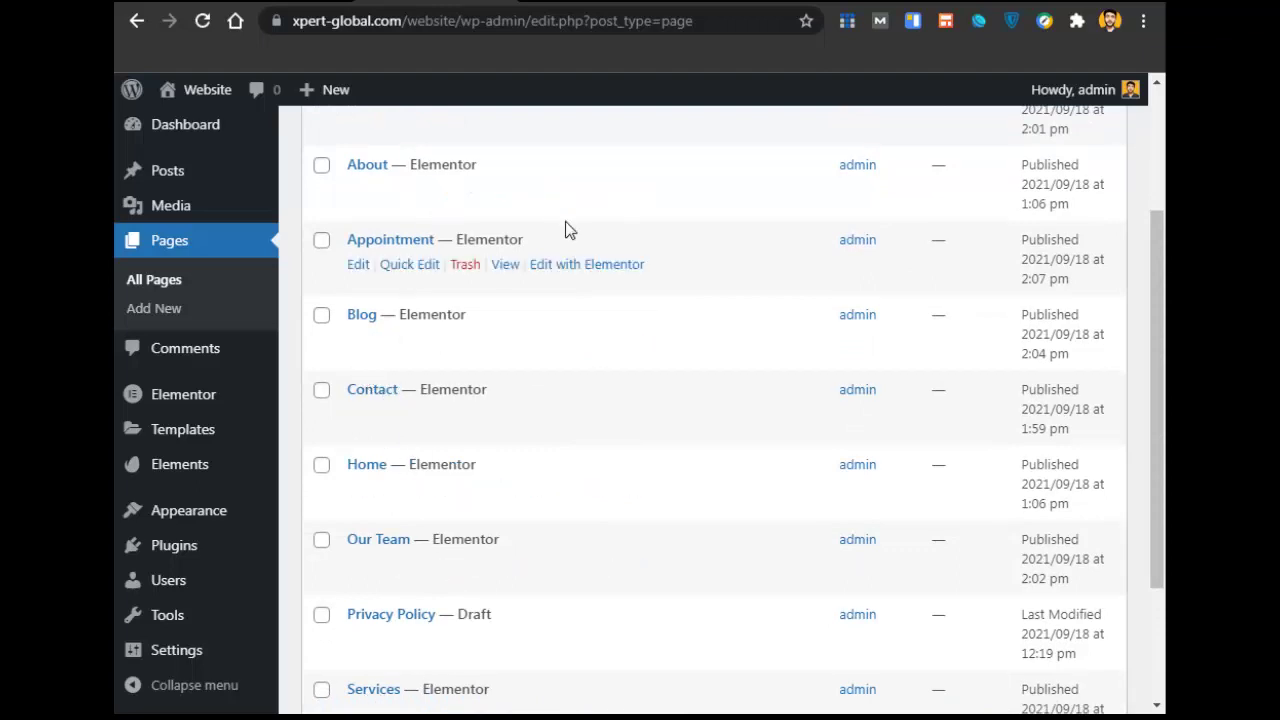
mouse_move(1157, 325)
left_mouse_down()
mouse_move(1160, 232)
mouse_move(1160, 441)
mouse_move(1162, 235)
mouse_move(1162, 407)
mouse_move(1163, 338)
left_mouse_up()
mouse_move(391, 529)
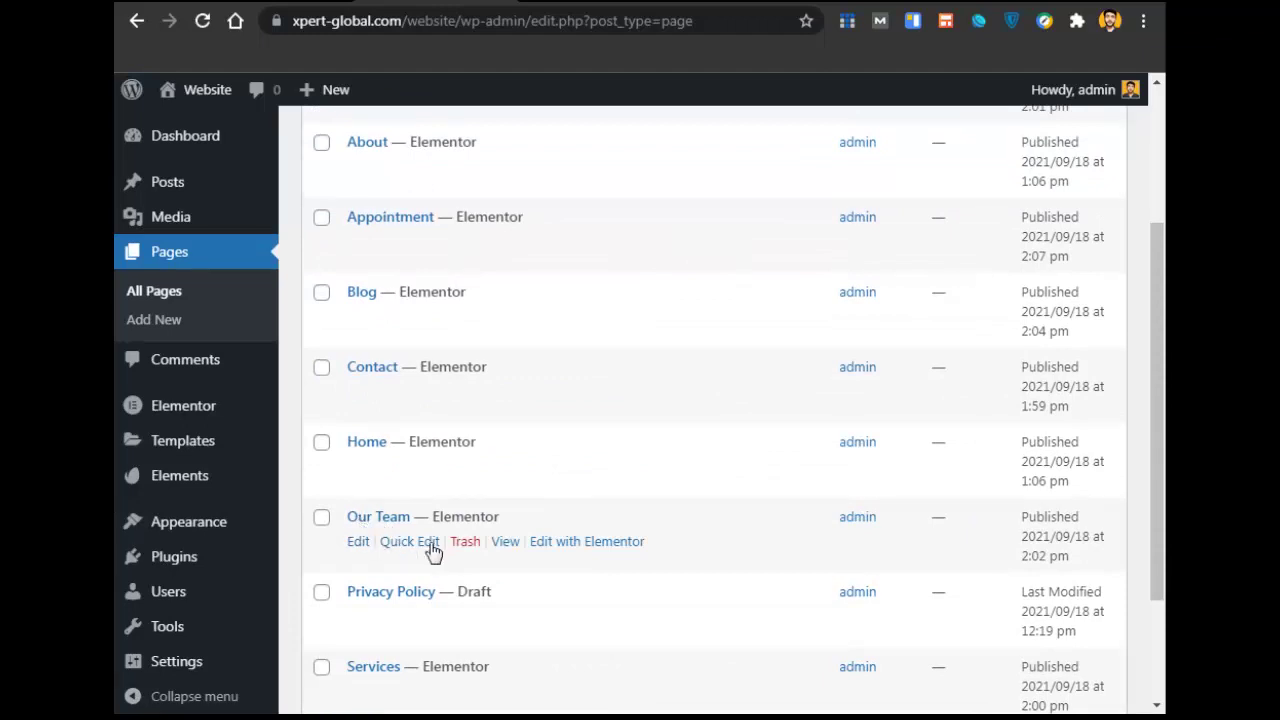
left_click(409, 541)
triple_click(447, 560)
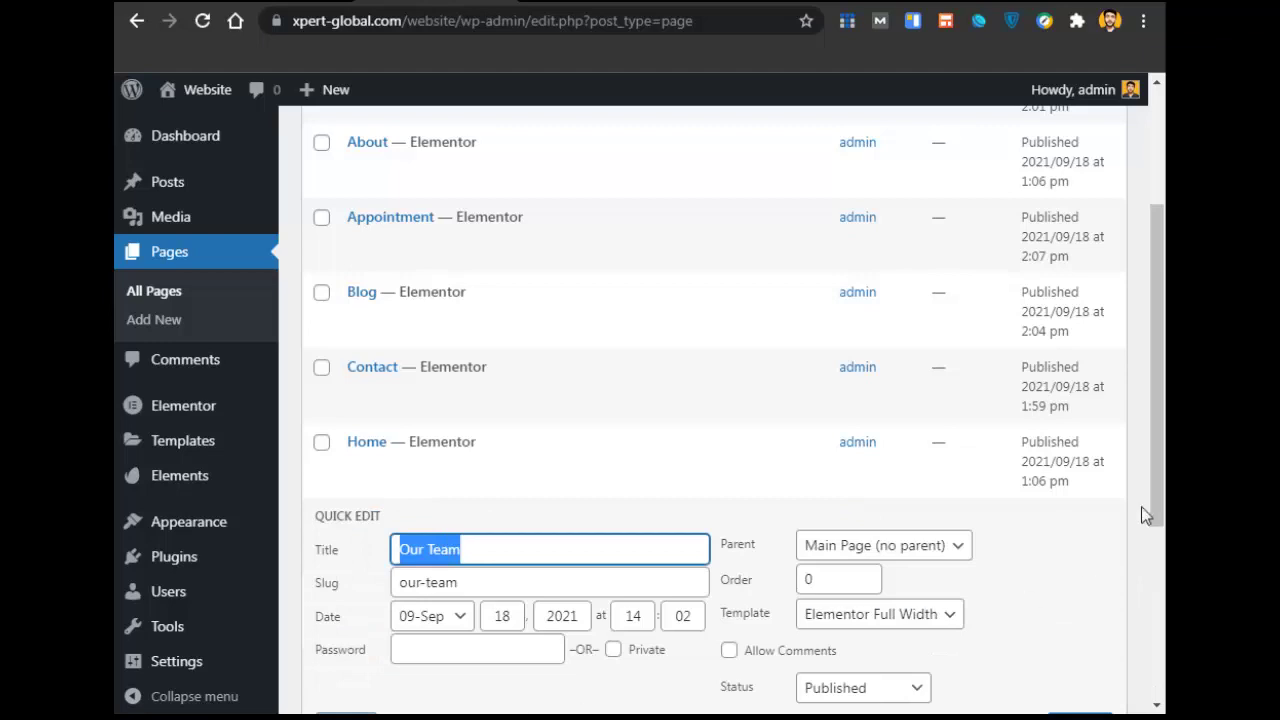
scroll(1145, 515, "down", 2)
left_click(340, 602)
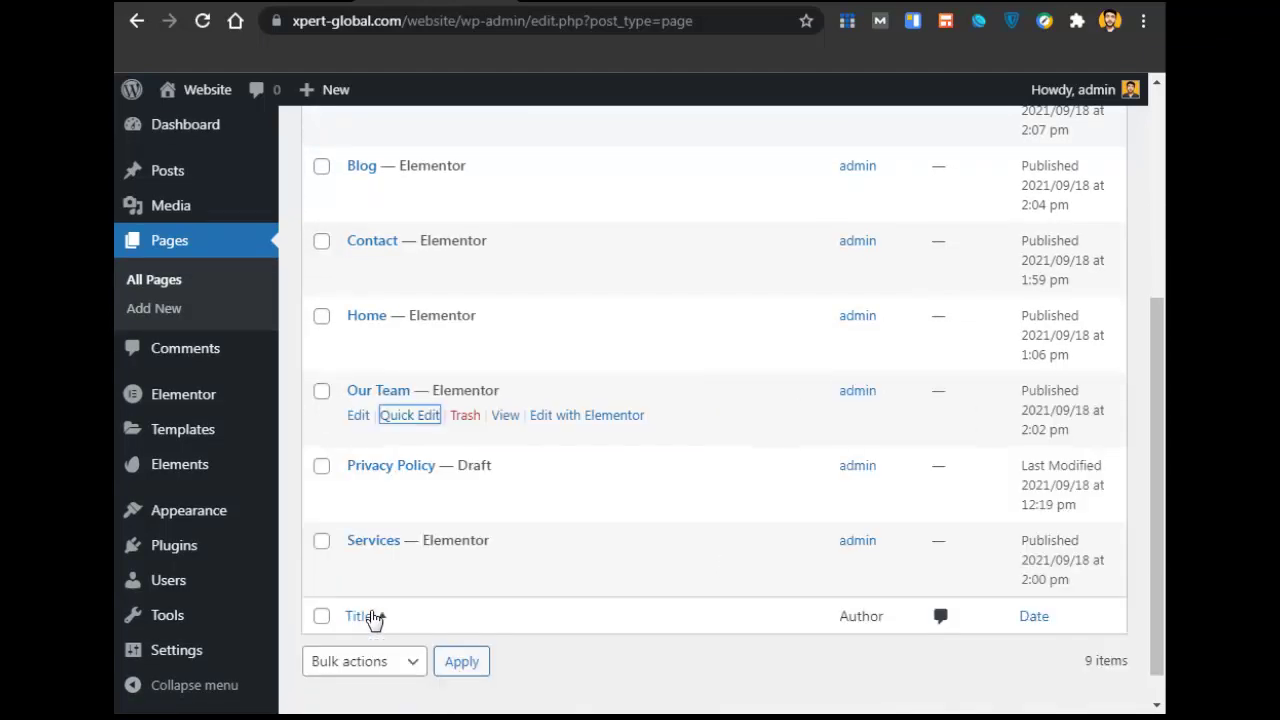
left_click(409, 415)
triple_click(519, 426)
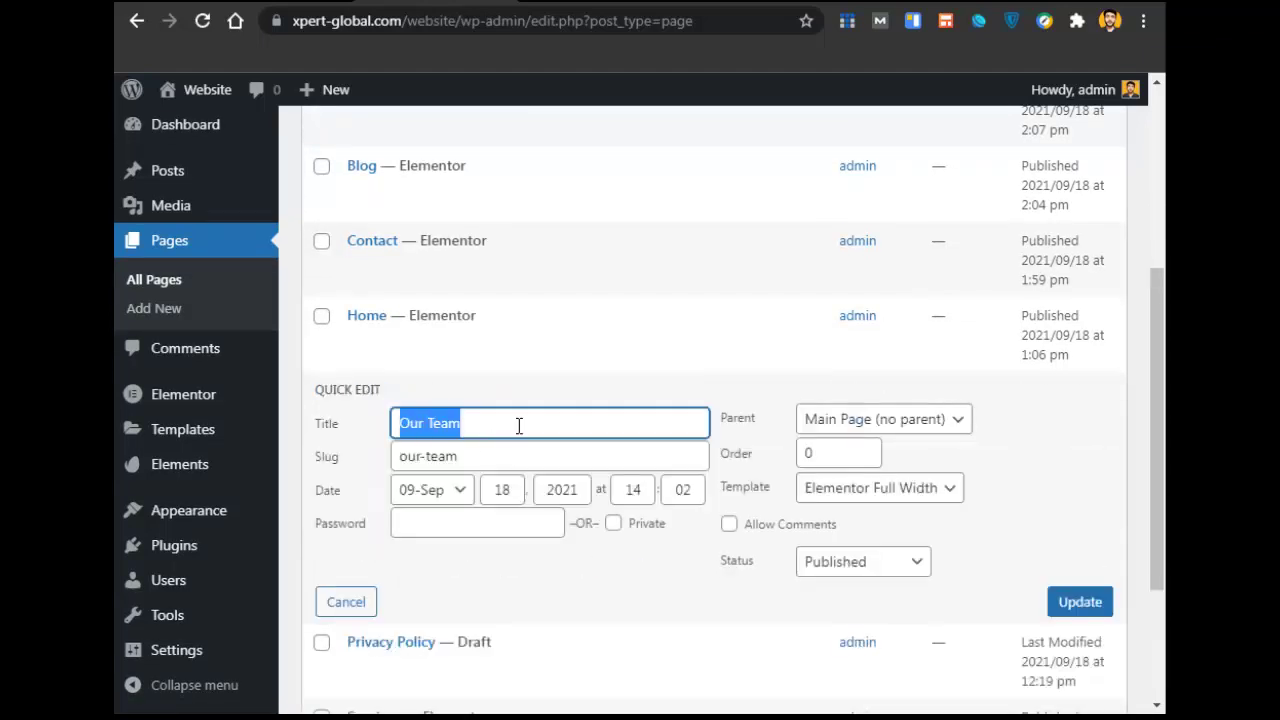
type("Portfolio")
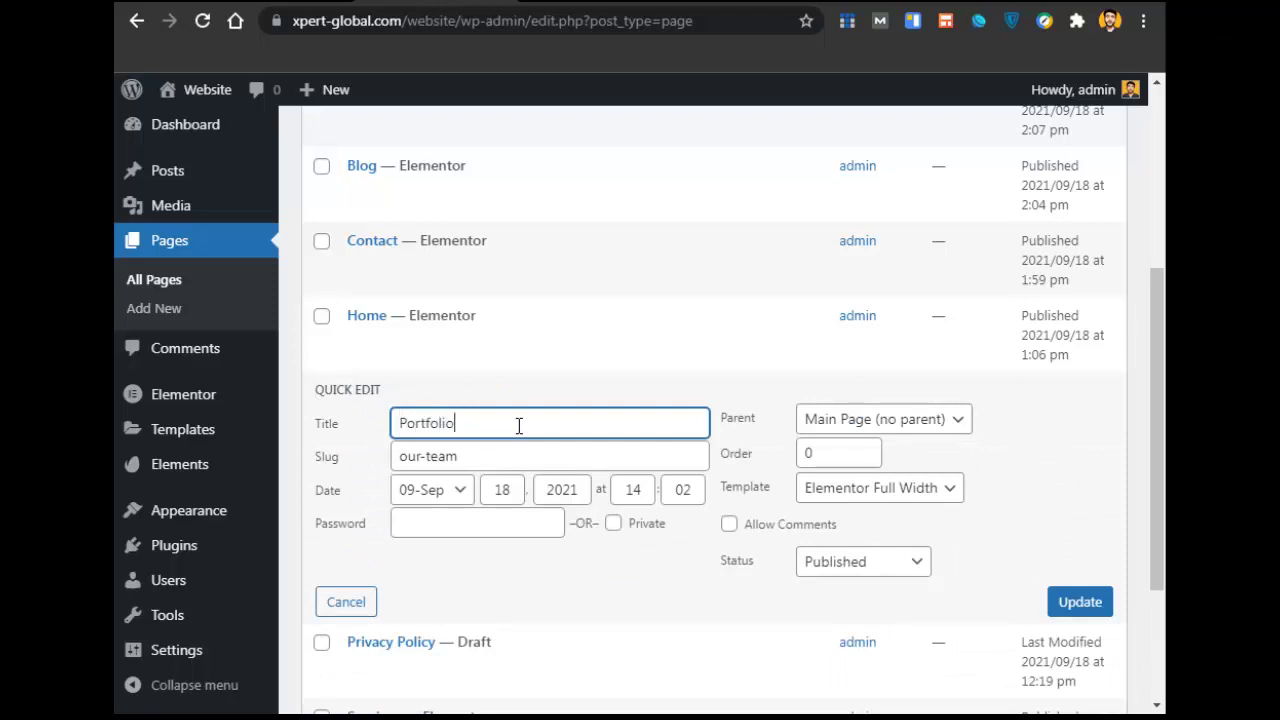
triple_click(491, 457)
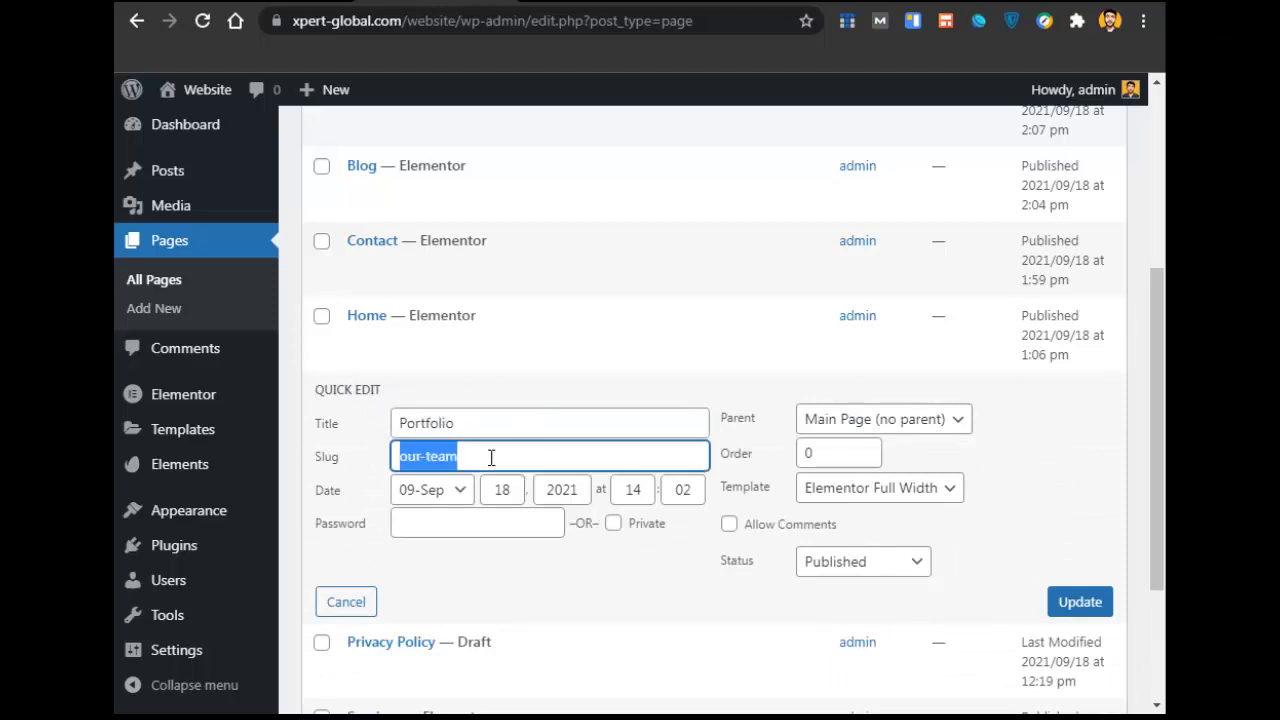
type("portfolio")
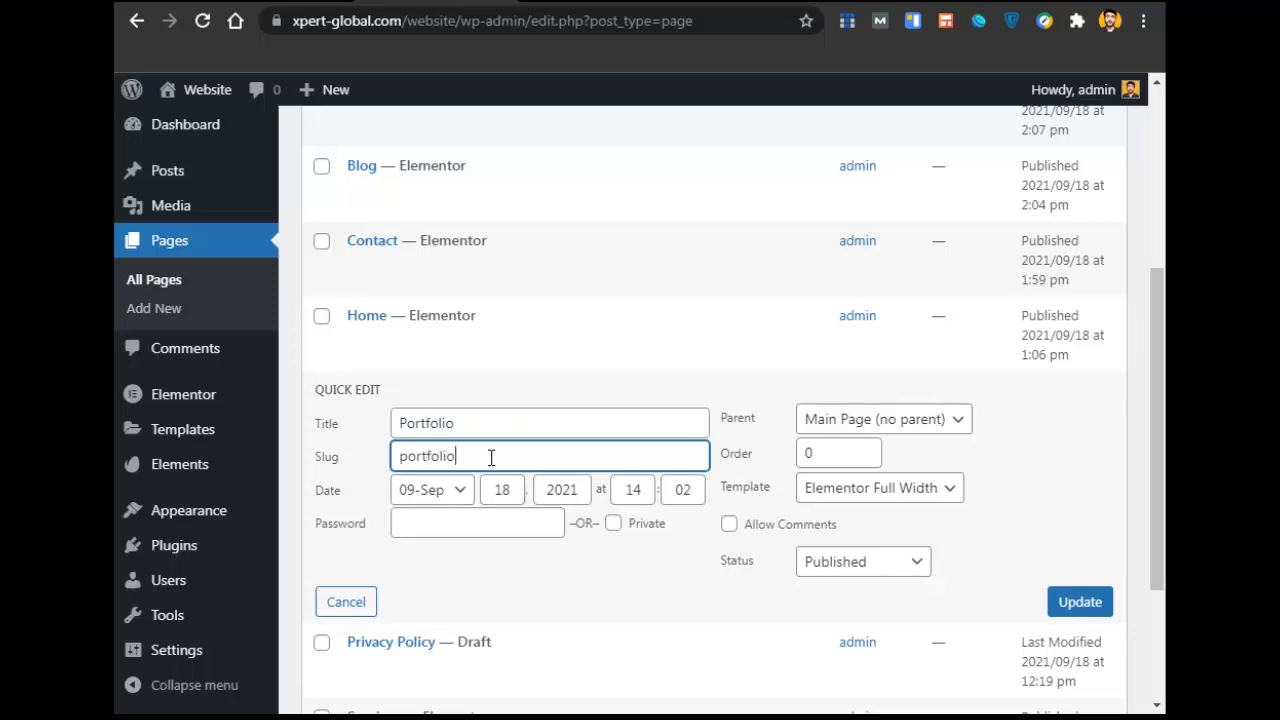
left_click(1093, 603)
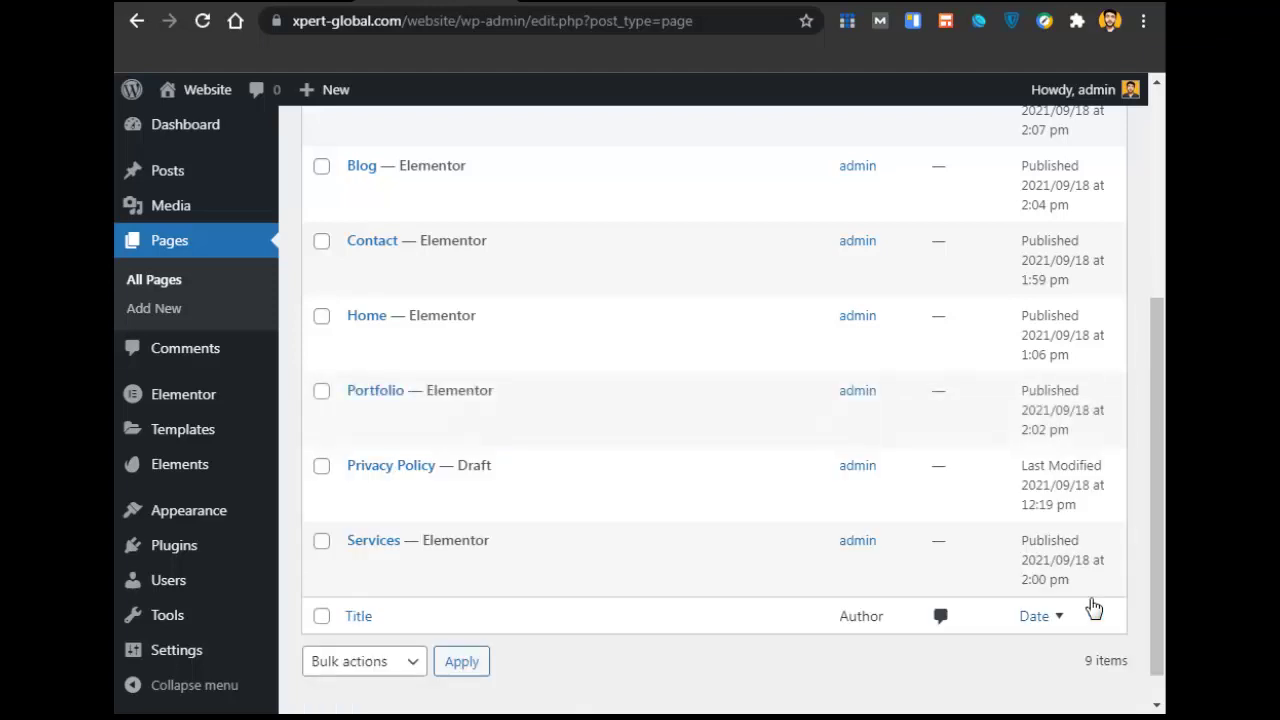
scroll(1094, 608, "up", 4)
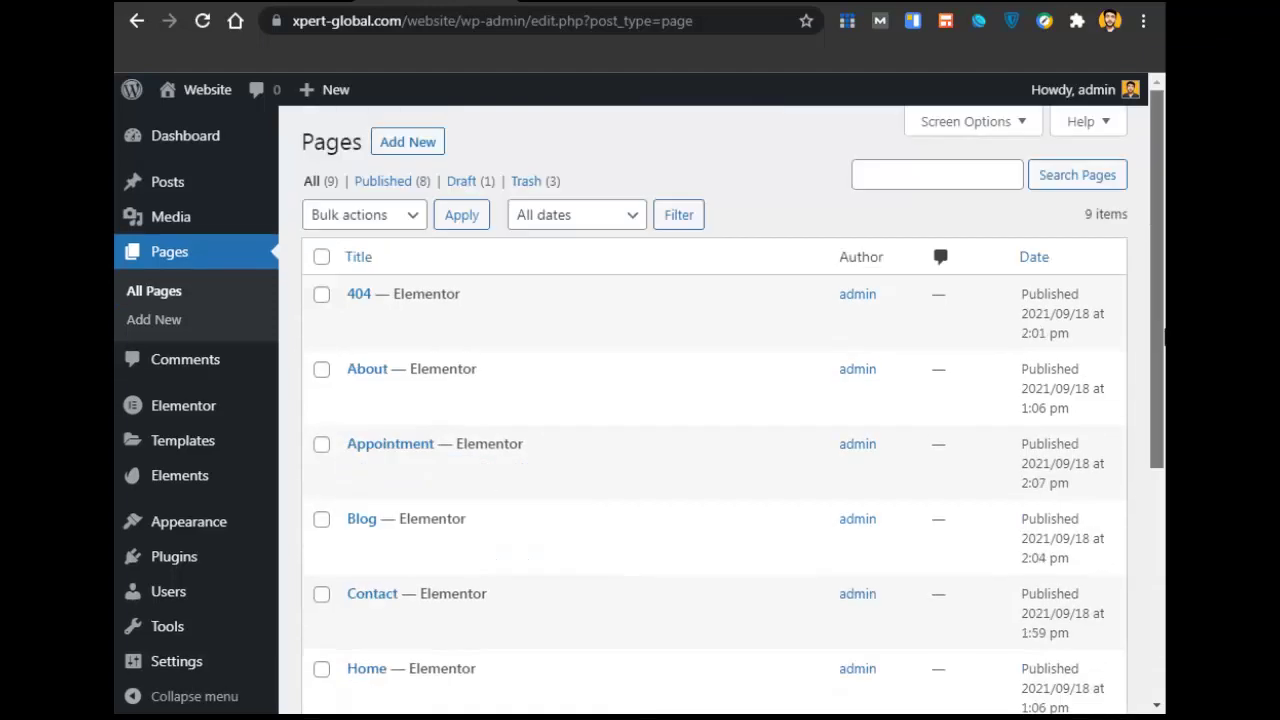
Create a new page titled 'Needed' using the Elementor Full Width template.
left_click(410, 143)
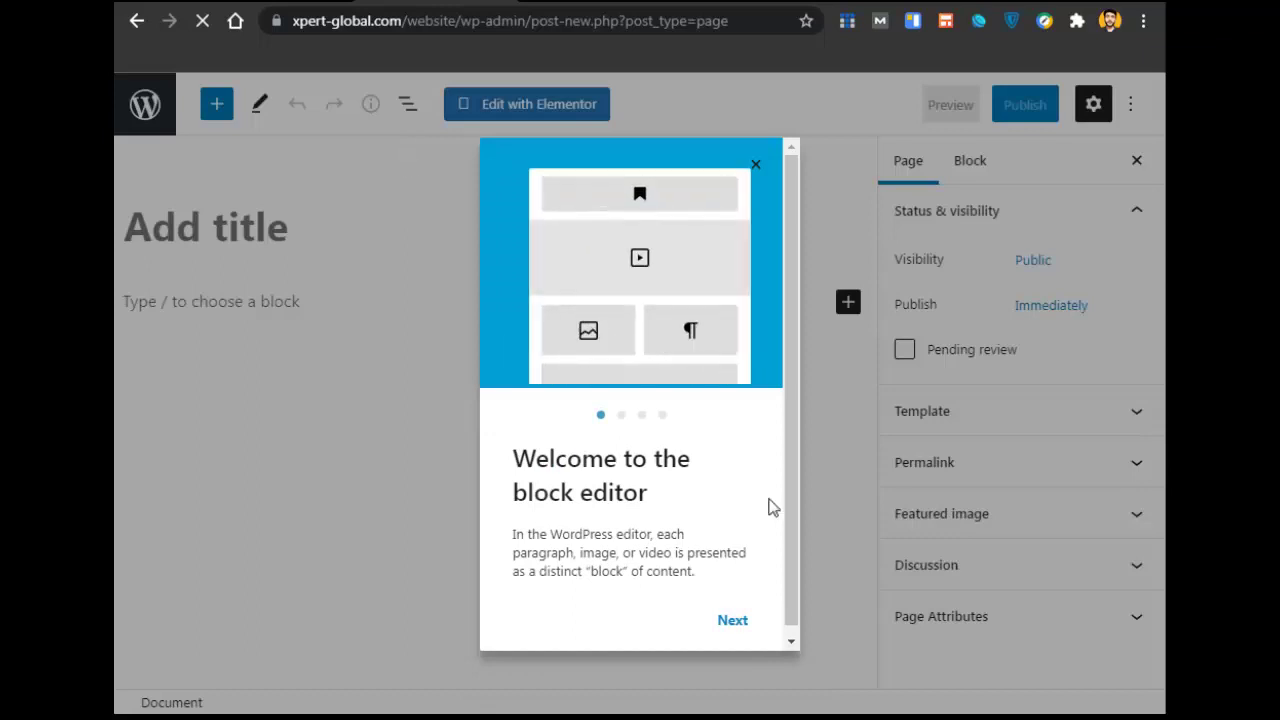
left_click(757, 166)
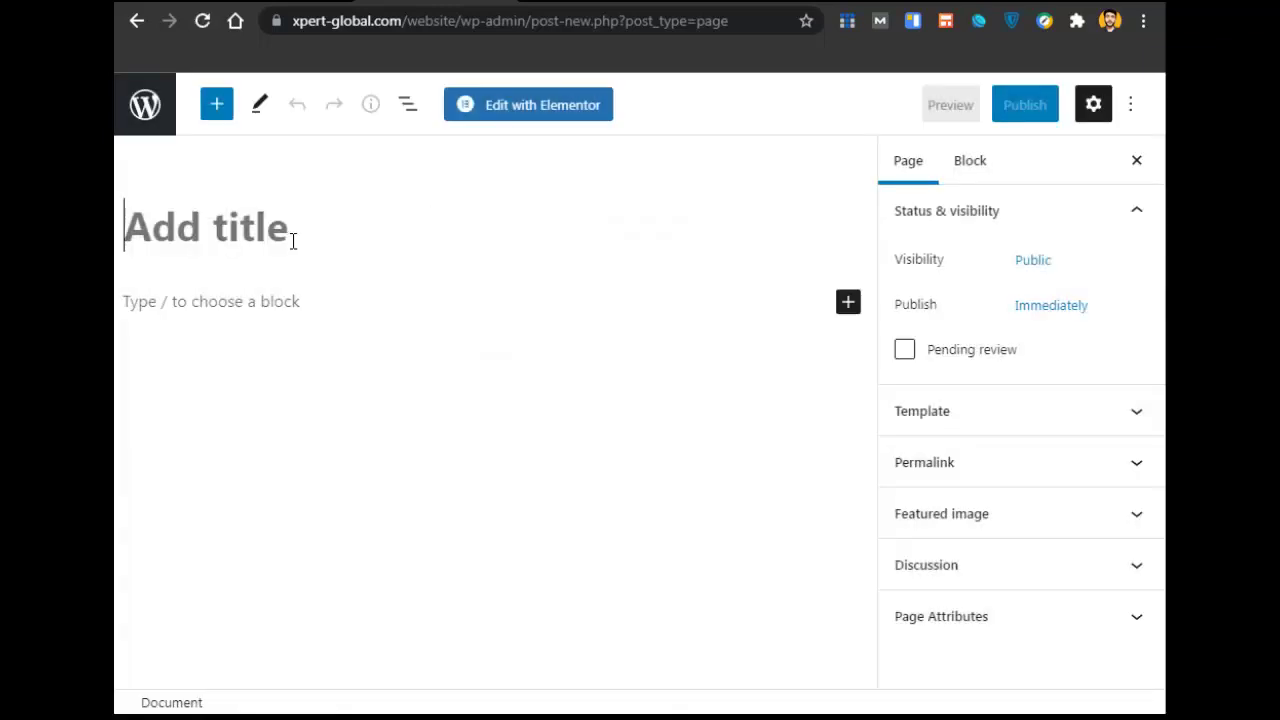
type("Needed")
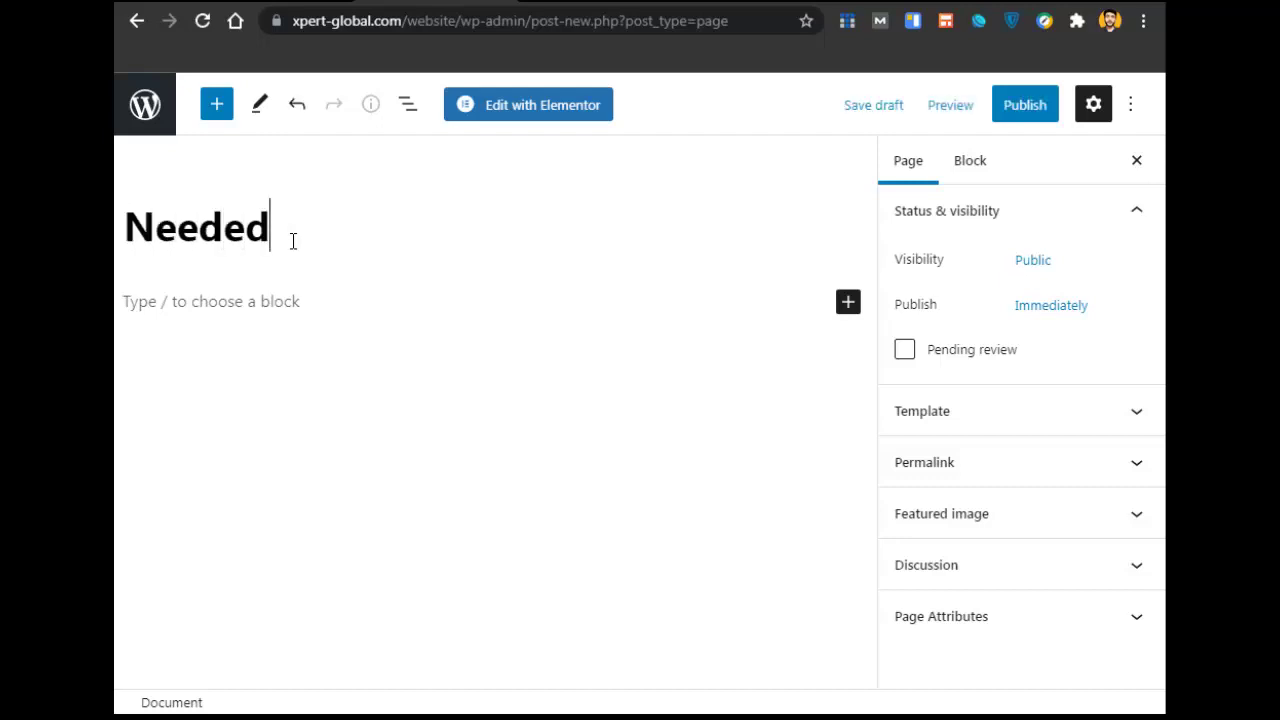
left_click(1040, 412)
left_click(1000, 470)
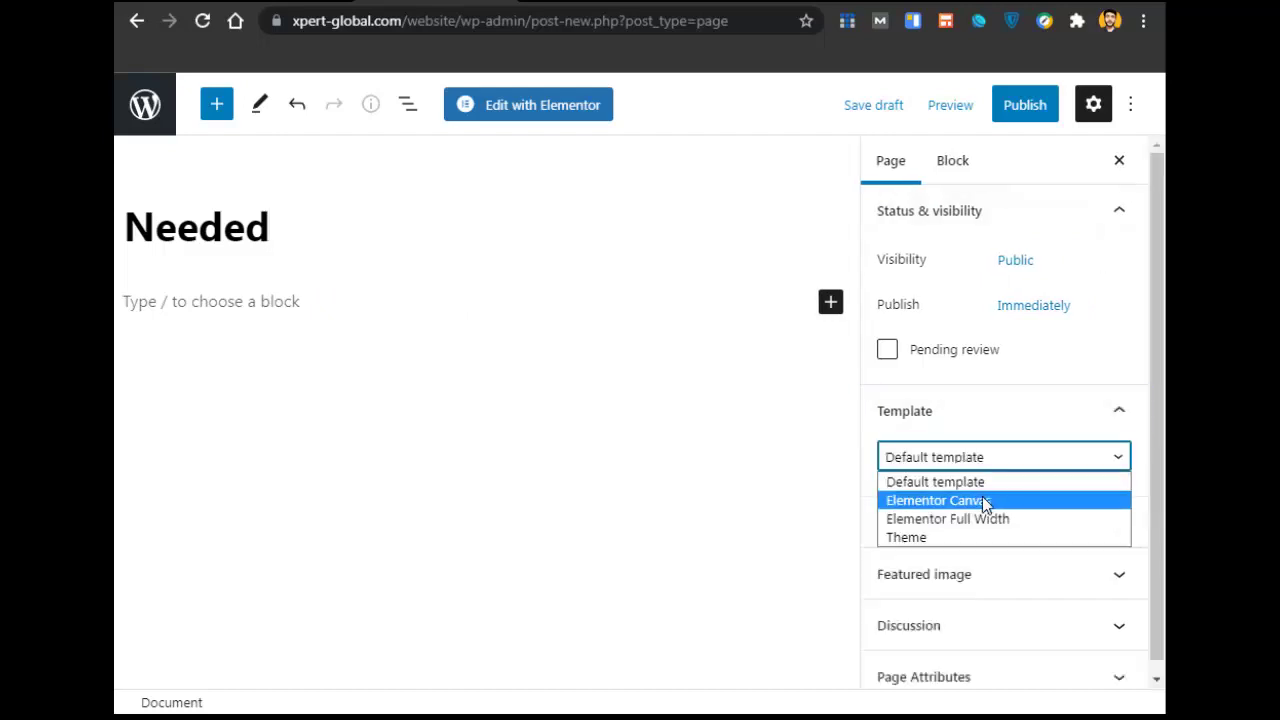
left_click(983, 514)
scroll(1143, 508, "down", 1)
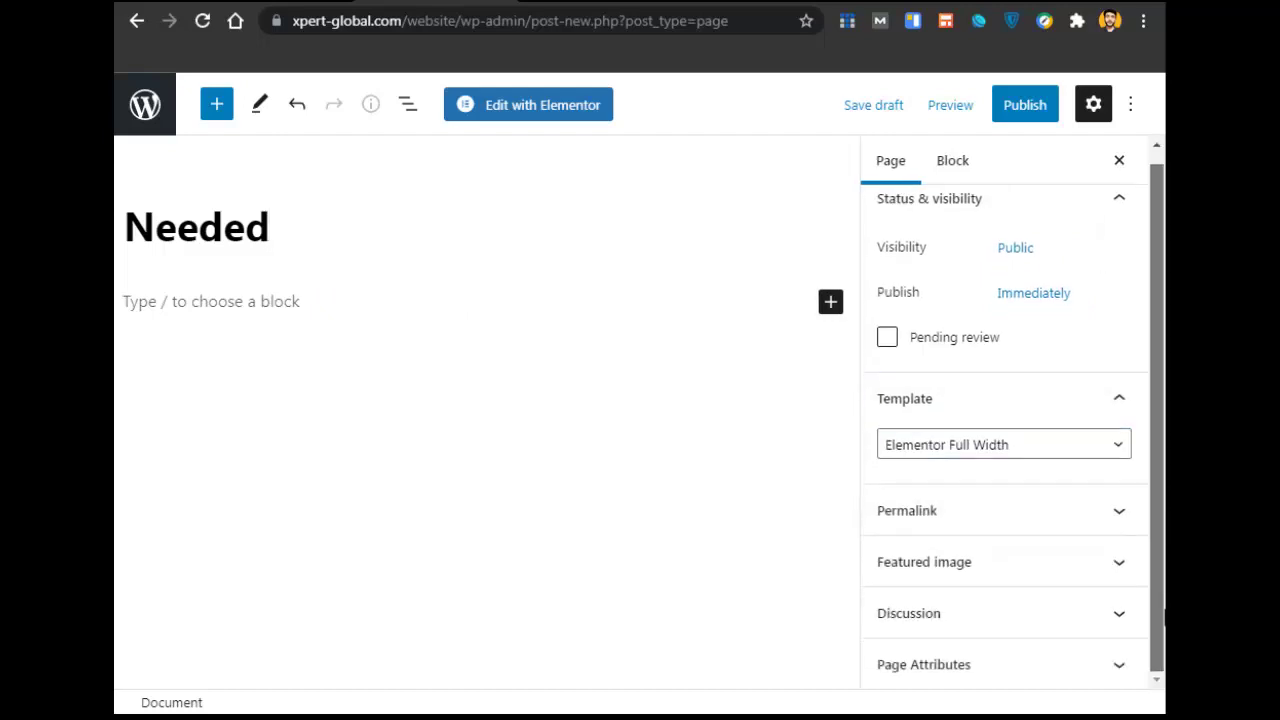
scroll(1155, 600, "up", 1)
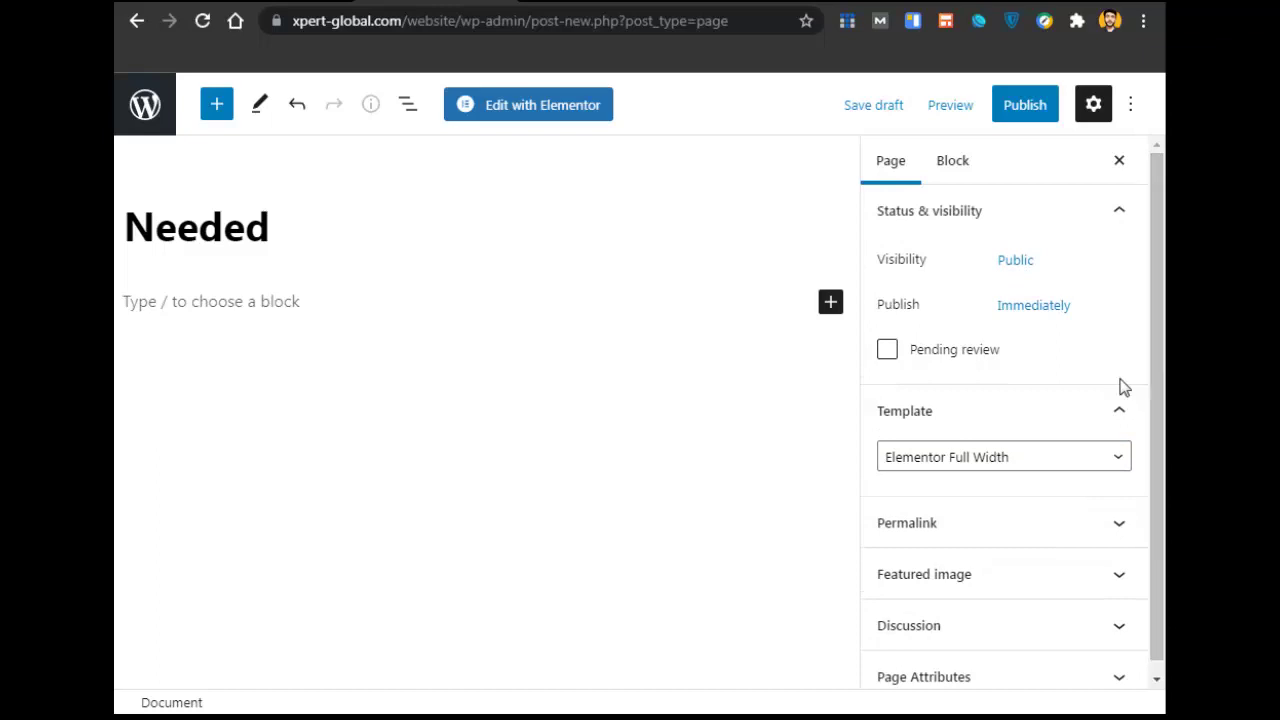
Publish the Needed page and open it in Elementor.
left_click(1030, 108)
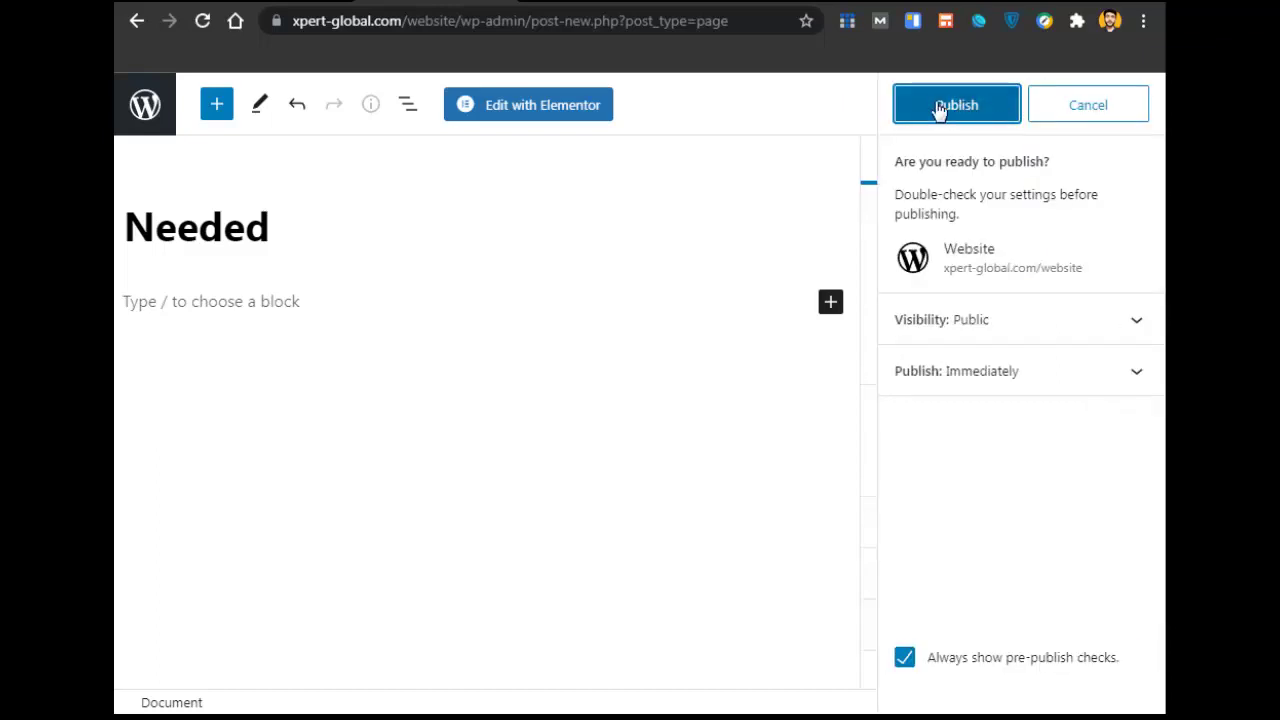
left_click(938, 107)
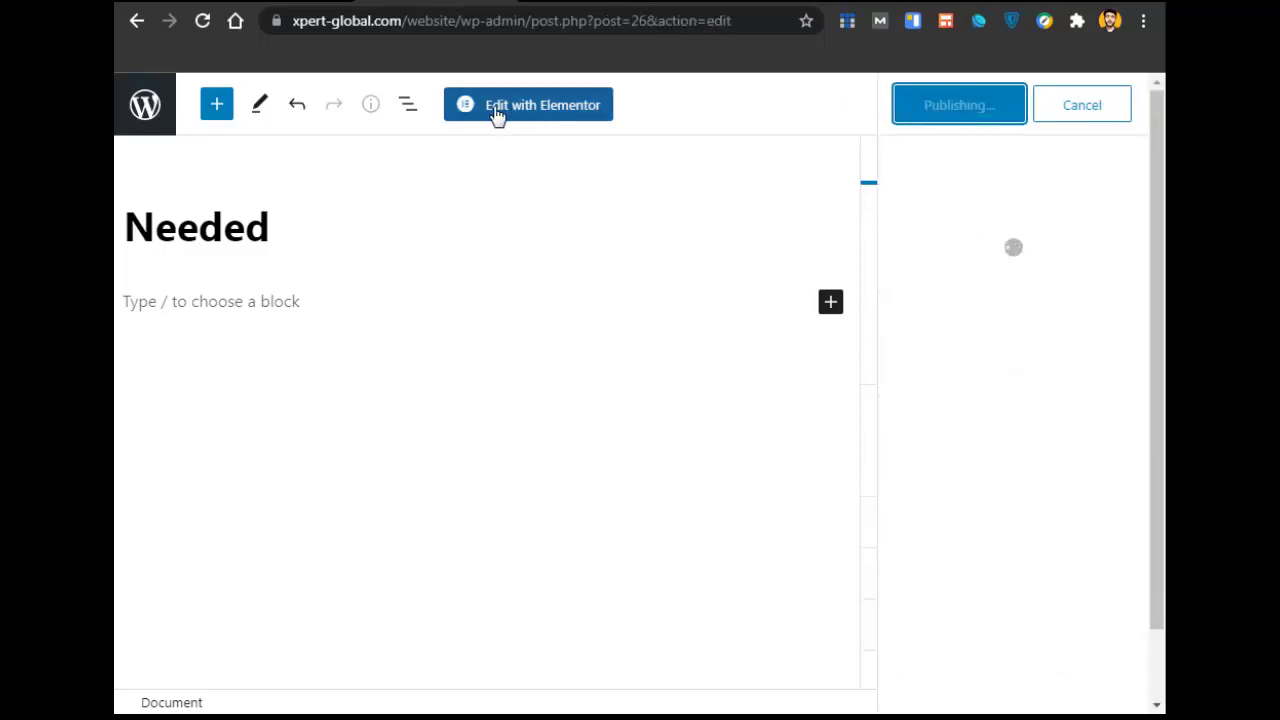
left_click(497, 112)
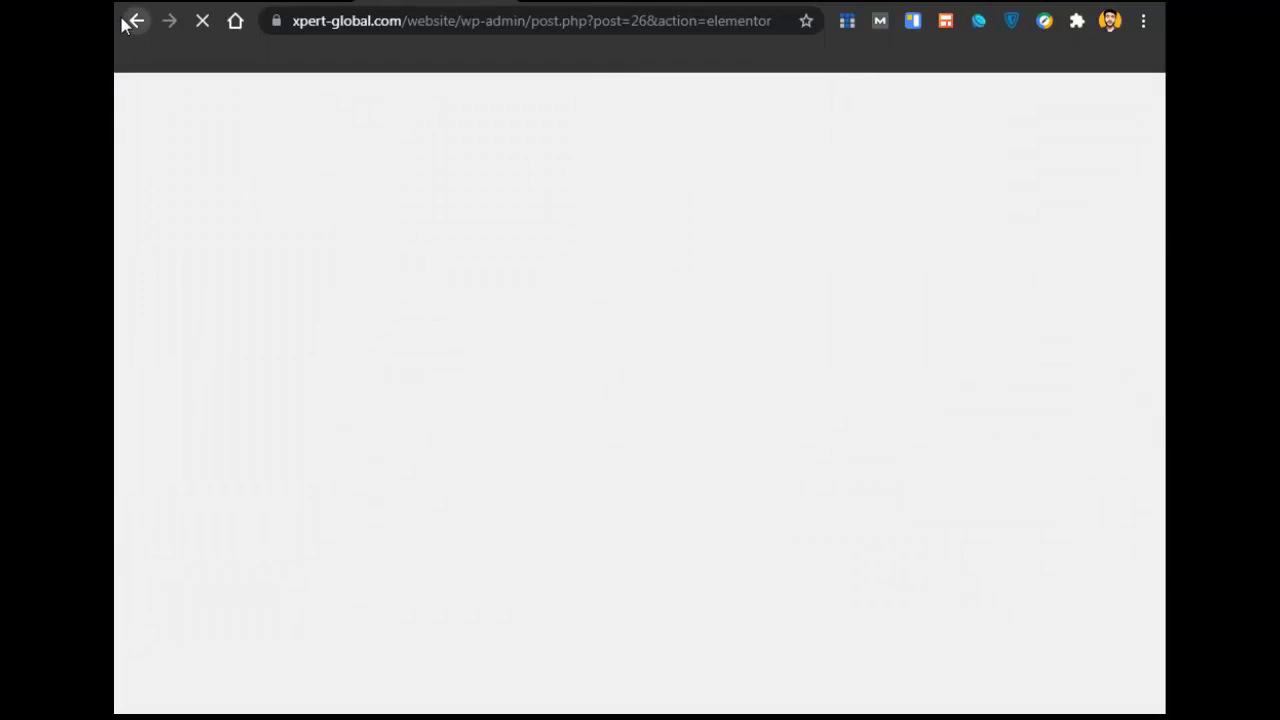
Go back to All Pages, reload, and confirm Needed is listed among ten pages.
left_click(127, 22)
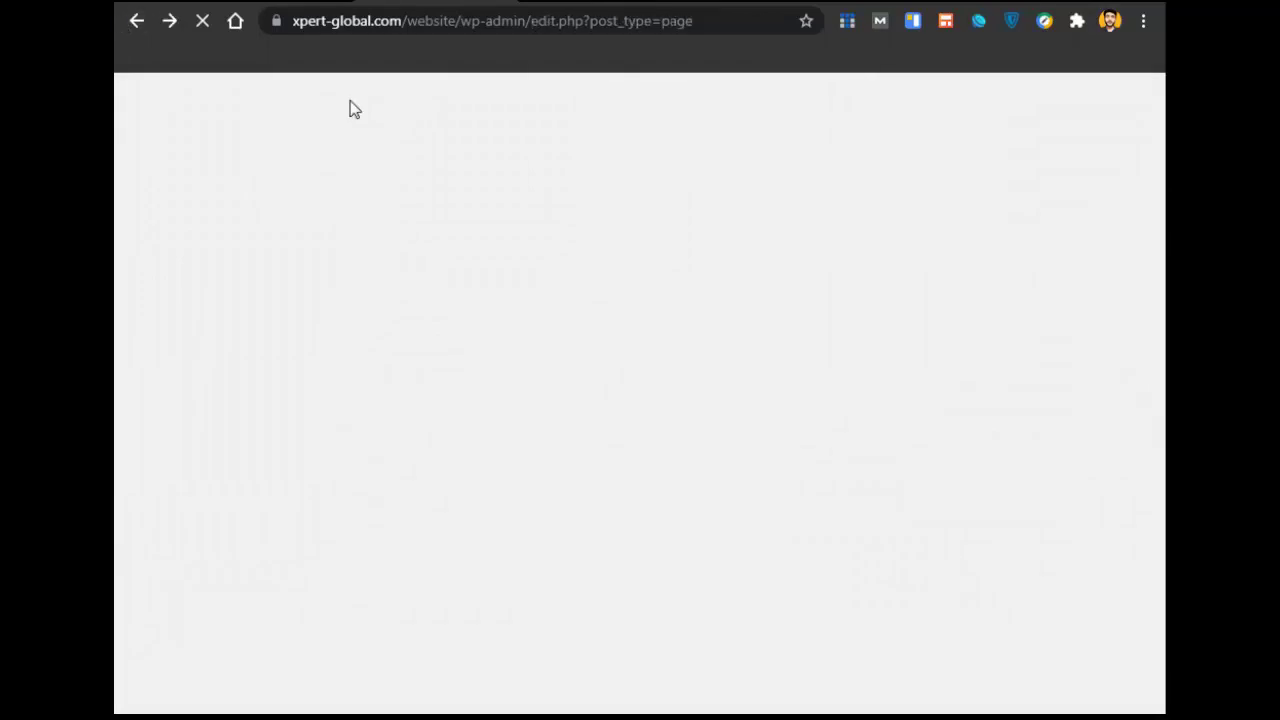
mouse_move(357, 109)
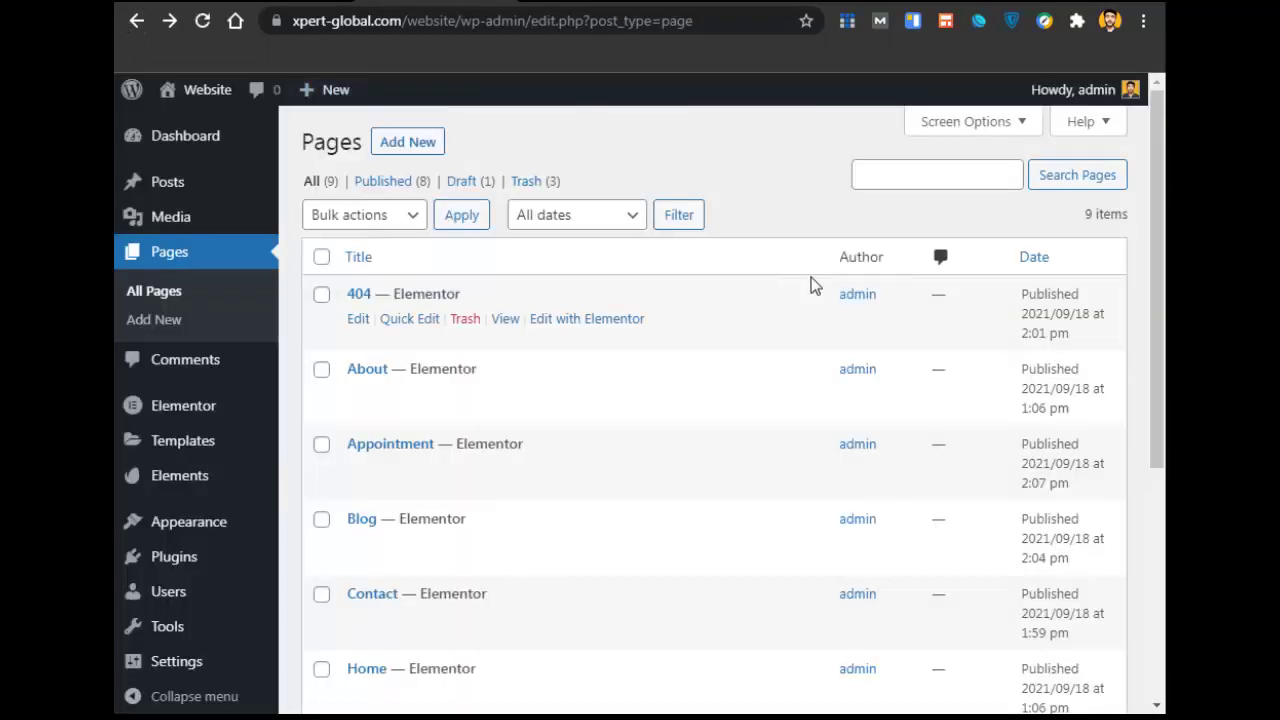
scroll(811, 277, "down", 1)
left_click(202, 22)
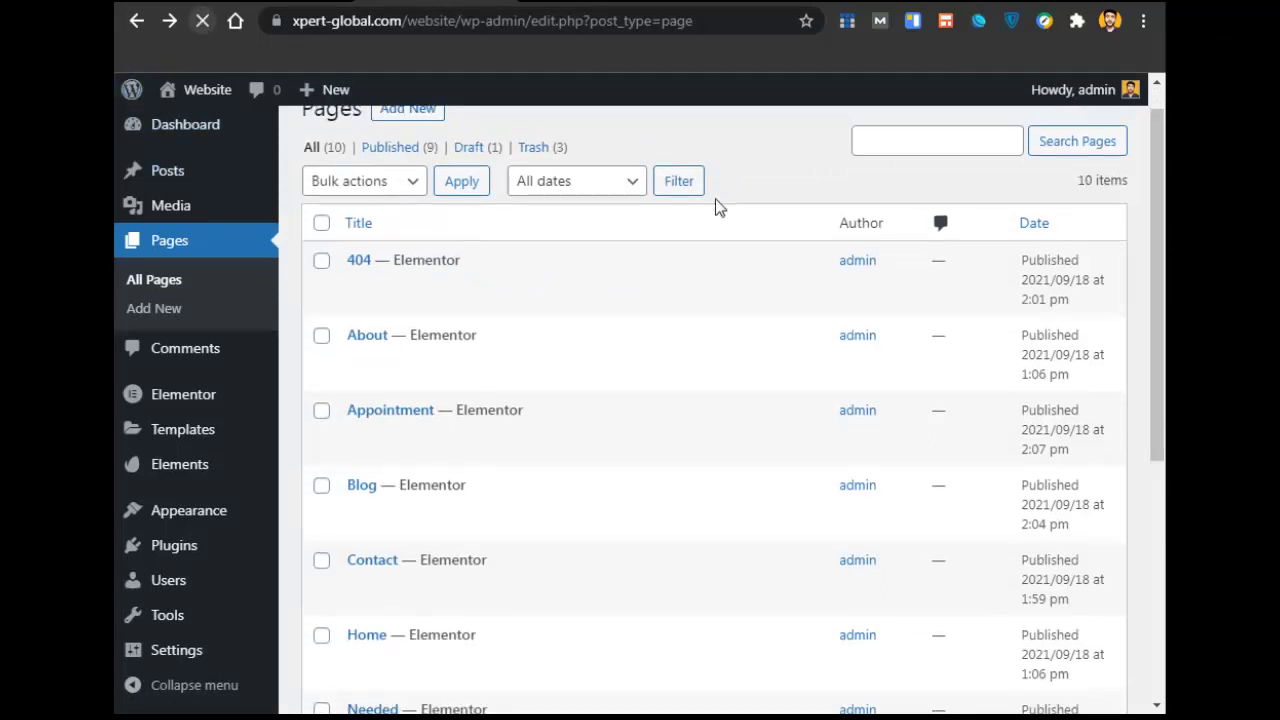
scroll(1158, 210, "down", 5)
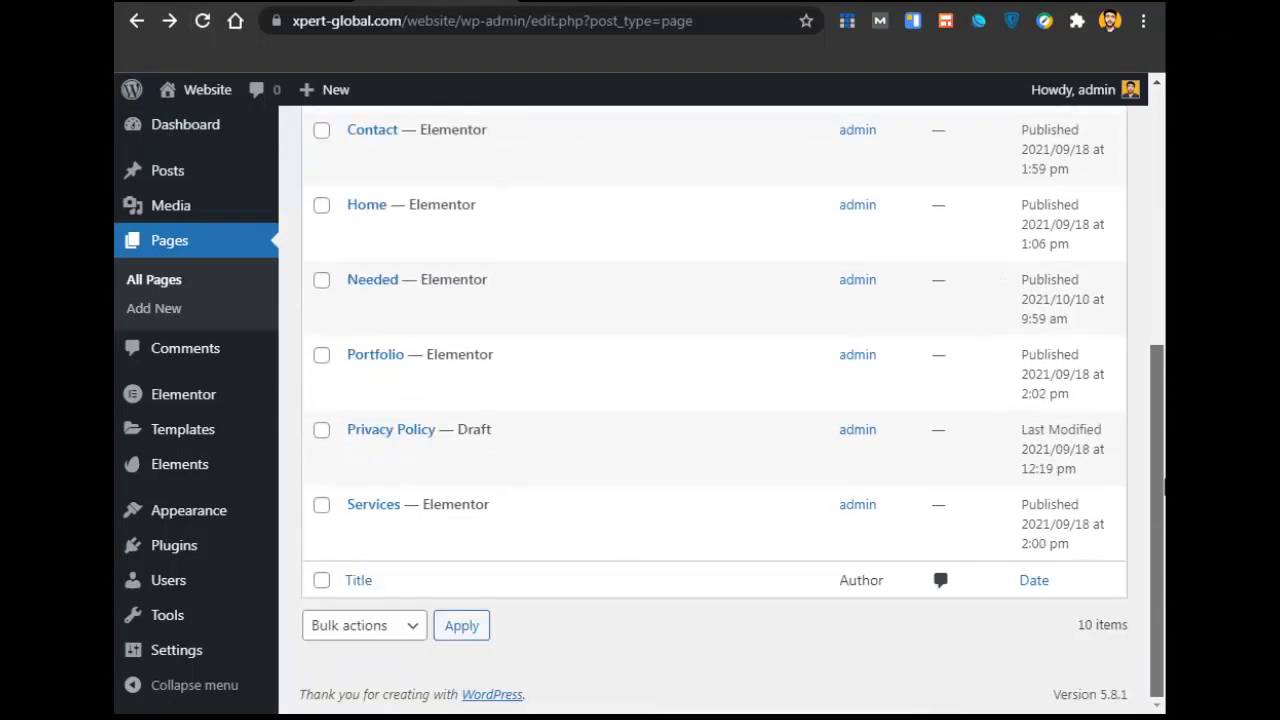
scroll(1160, 485, "up", 5)
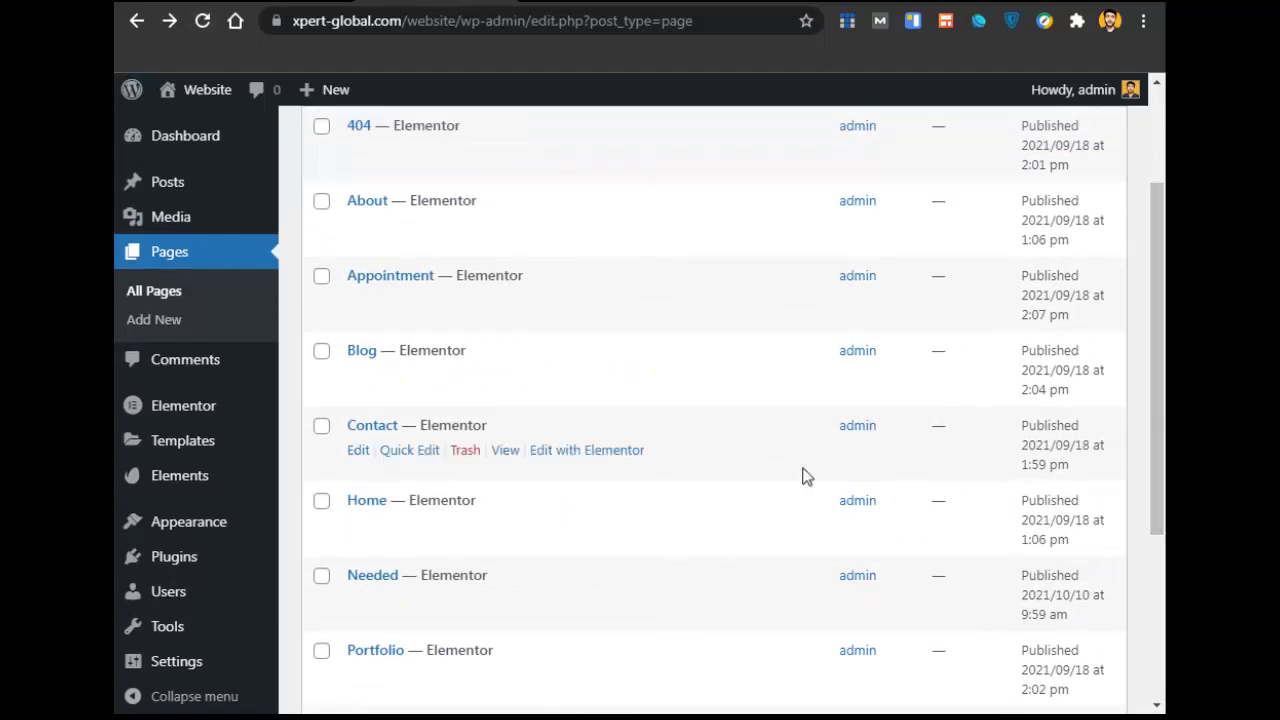
left_click_drag(1163, 318, 1163, 170)
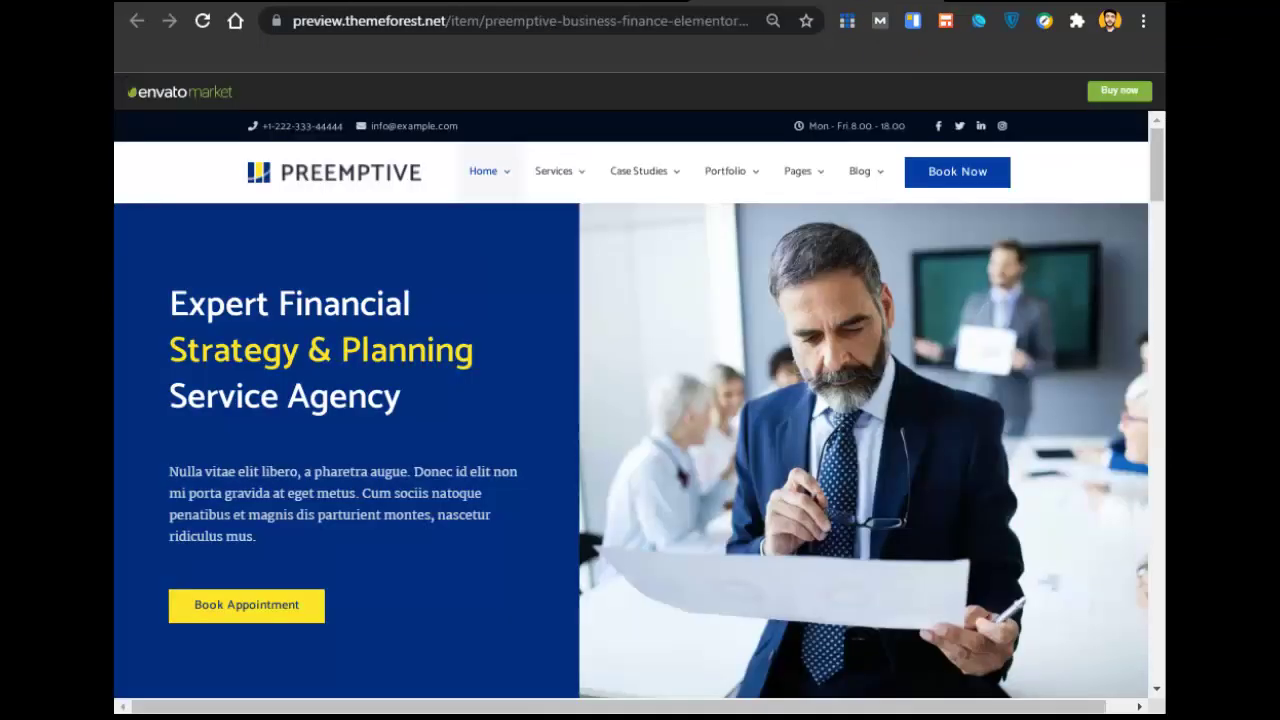
Load webifiedhub.com/preemptive in a new Chrome tab to reach the Preemptive ThemeForest page.
mouse_move(743, 200)
key("ctrl+t")
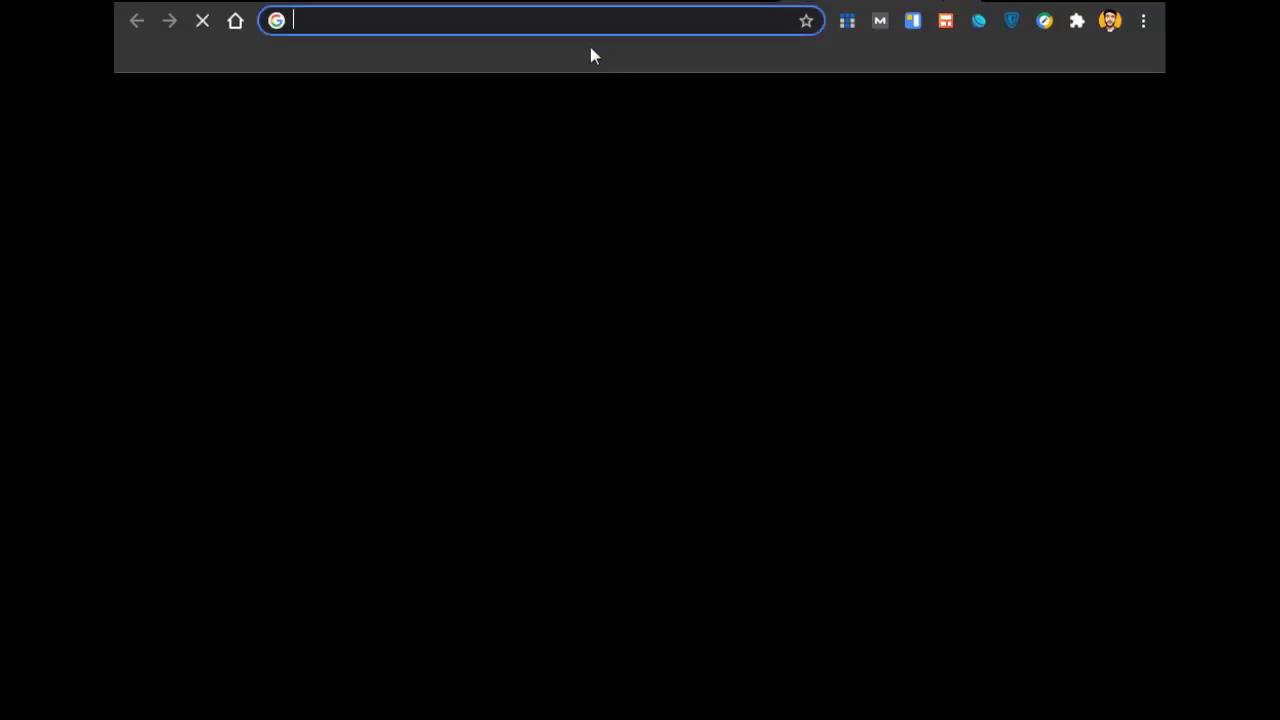
type("webifie")
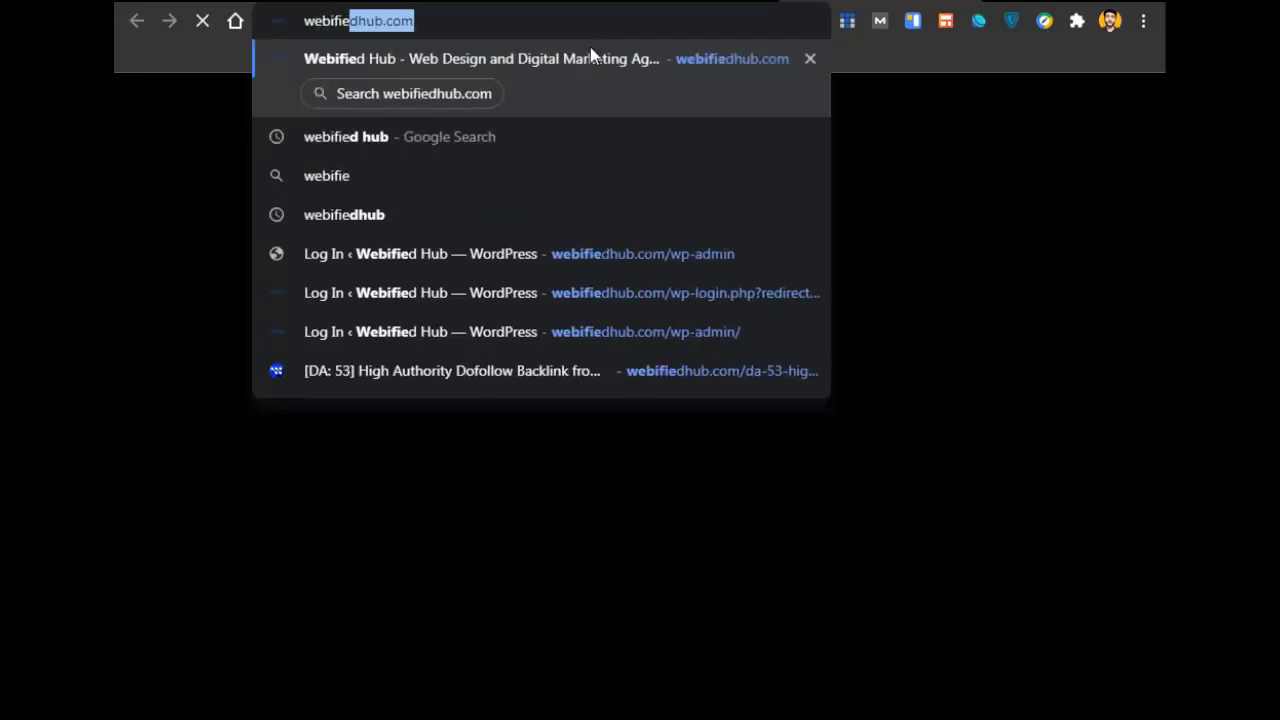
type("dhub.com/pree")
key("BackSpace")
key("BackSpace")
key("BackSpace")
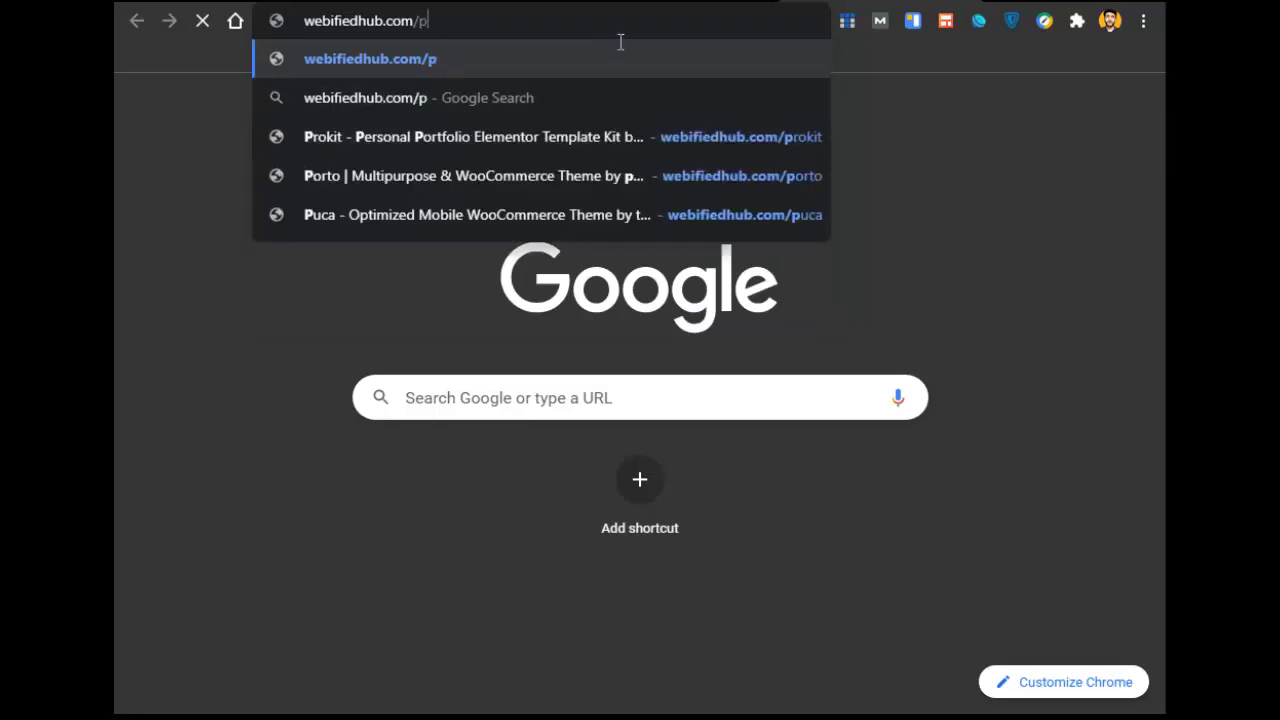
type("ee")
key("Down")
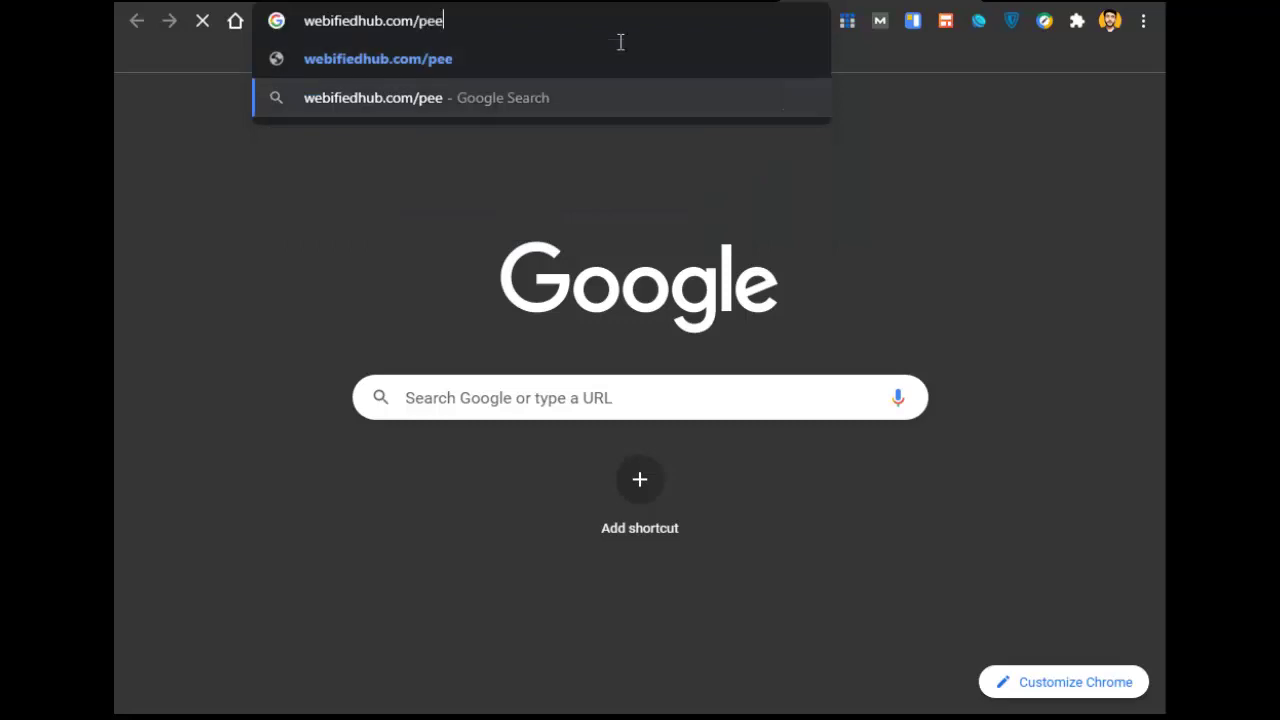
key("Return")
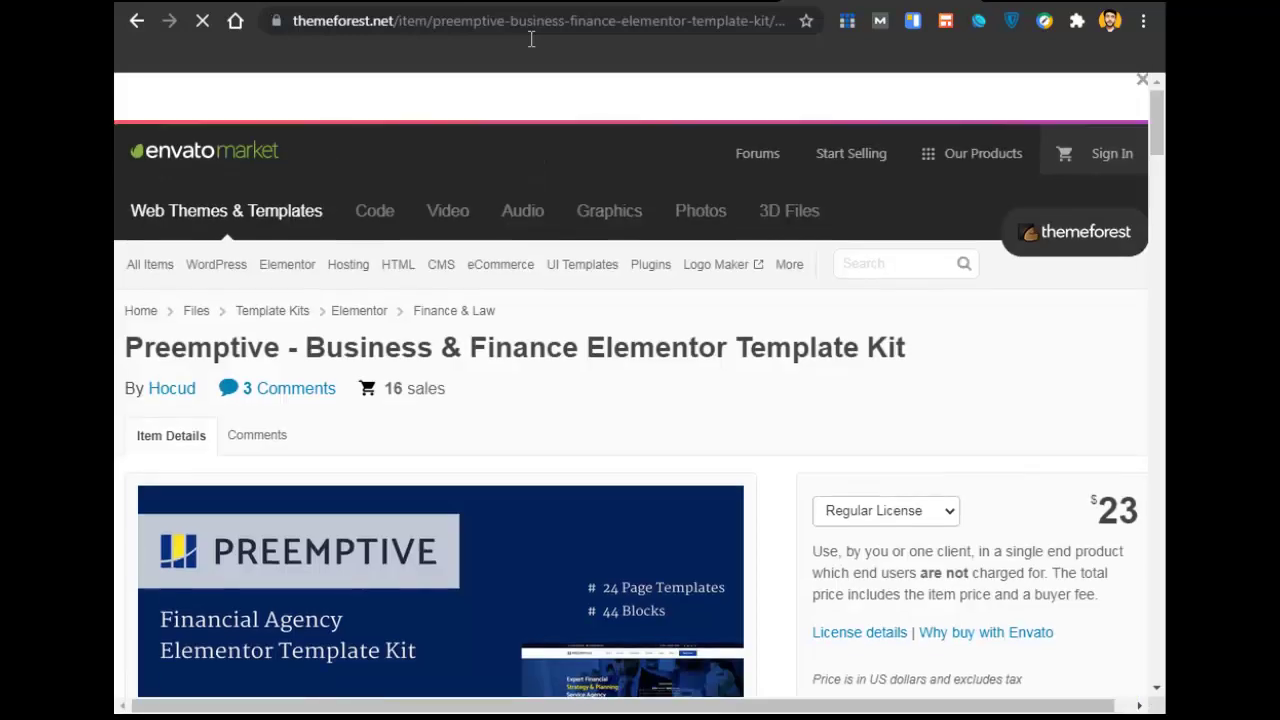
Scroll to the top of the product page and select the $23 Regular License price.
mouse_move(1158, 123)
left_mouse_down()
mouse_move(1158, 165)
mouse_move(1158, 141)
left_mouse_up()
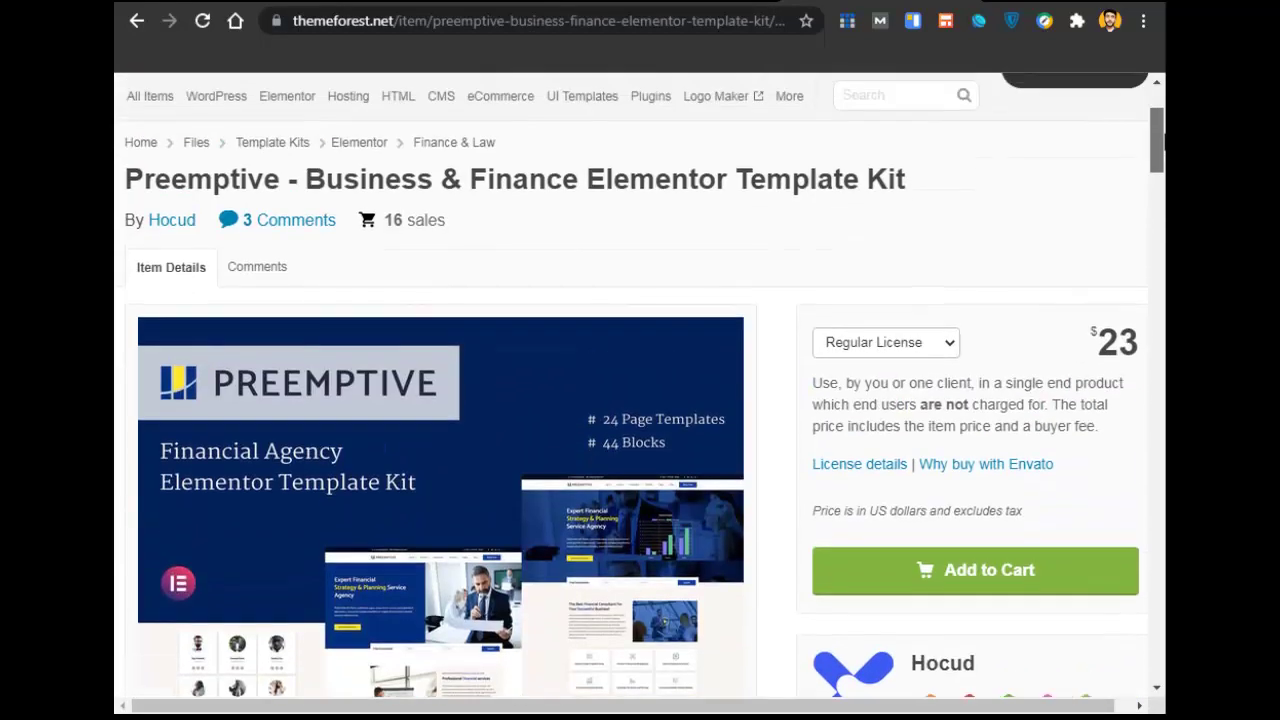
double_click(1120, 343)
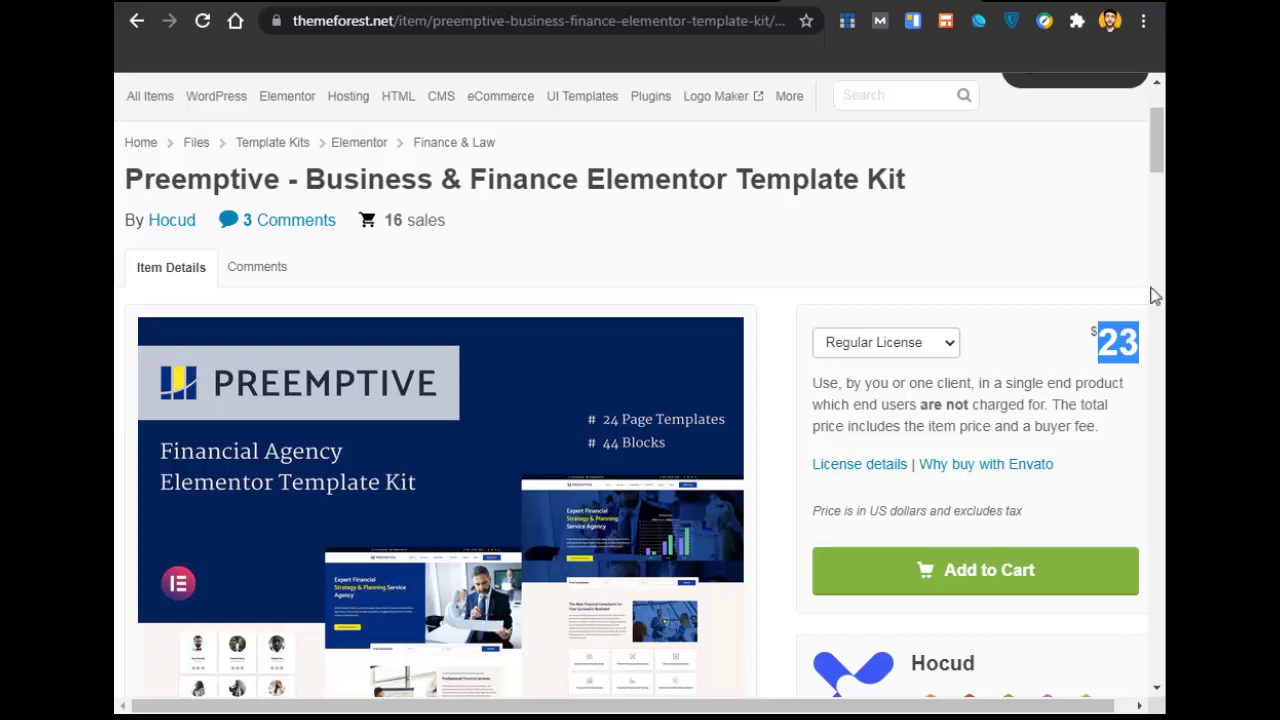
Add the Preemptive Business & Finance kit ($23, Regular license) to the cart and proceed to checkout.
mouse_move(1160, 145)
left_mouse_down()
mouse_move(1160, 160)
mouse_move(1160, 145)
left_mouse_up()
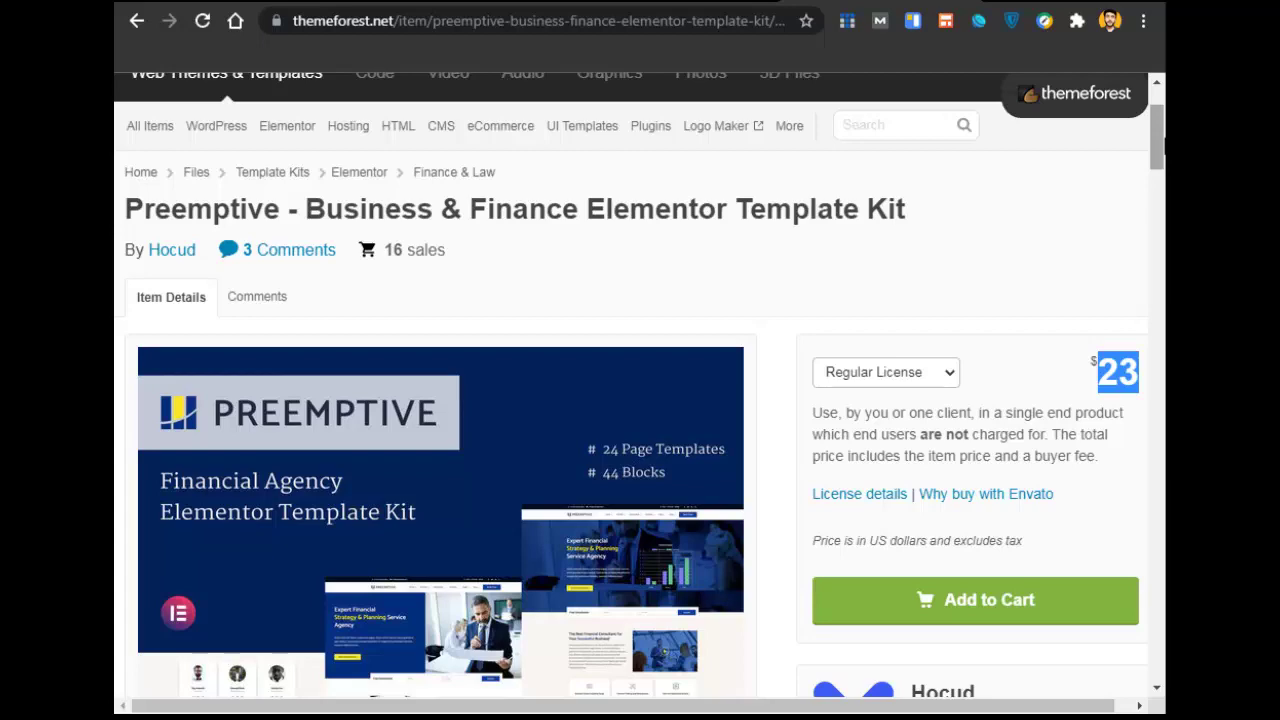
scroll(640, 400, "down", 6)
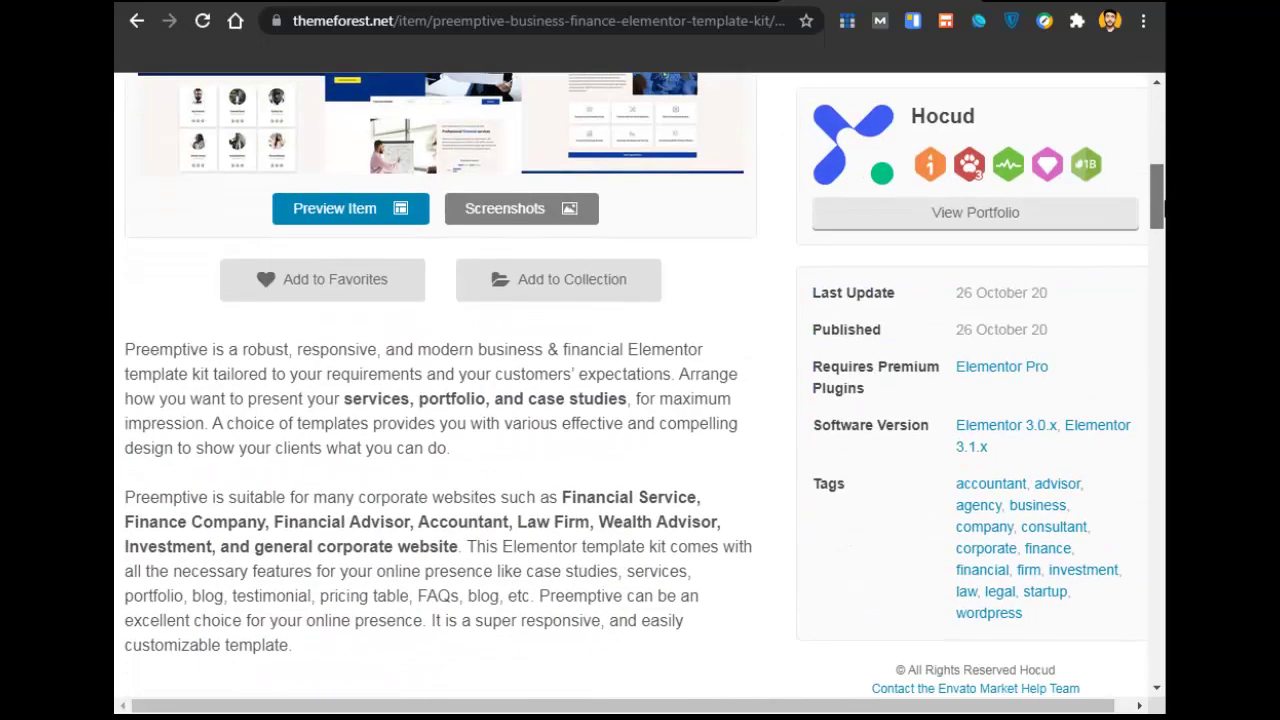
scroll(640, 400, "up", 3)
scroll(640, 400, "up", 3)
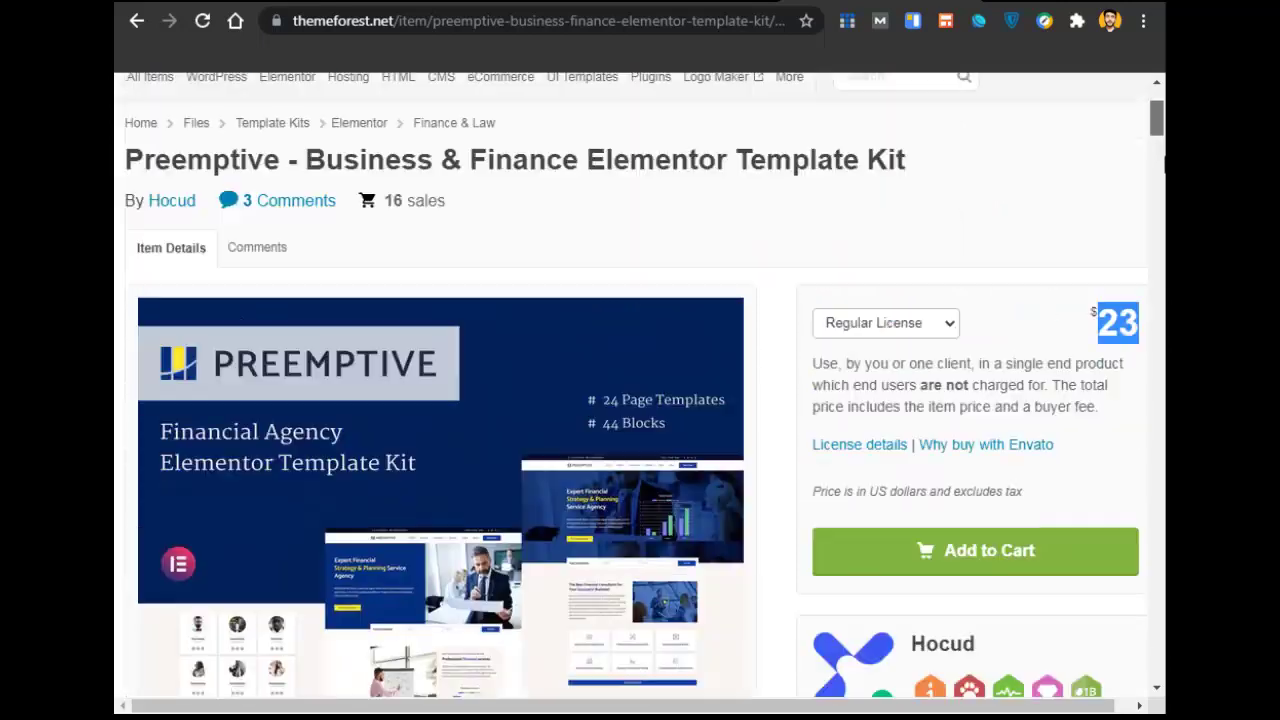
scroll(640, 400, "down", 2)
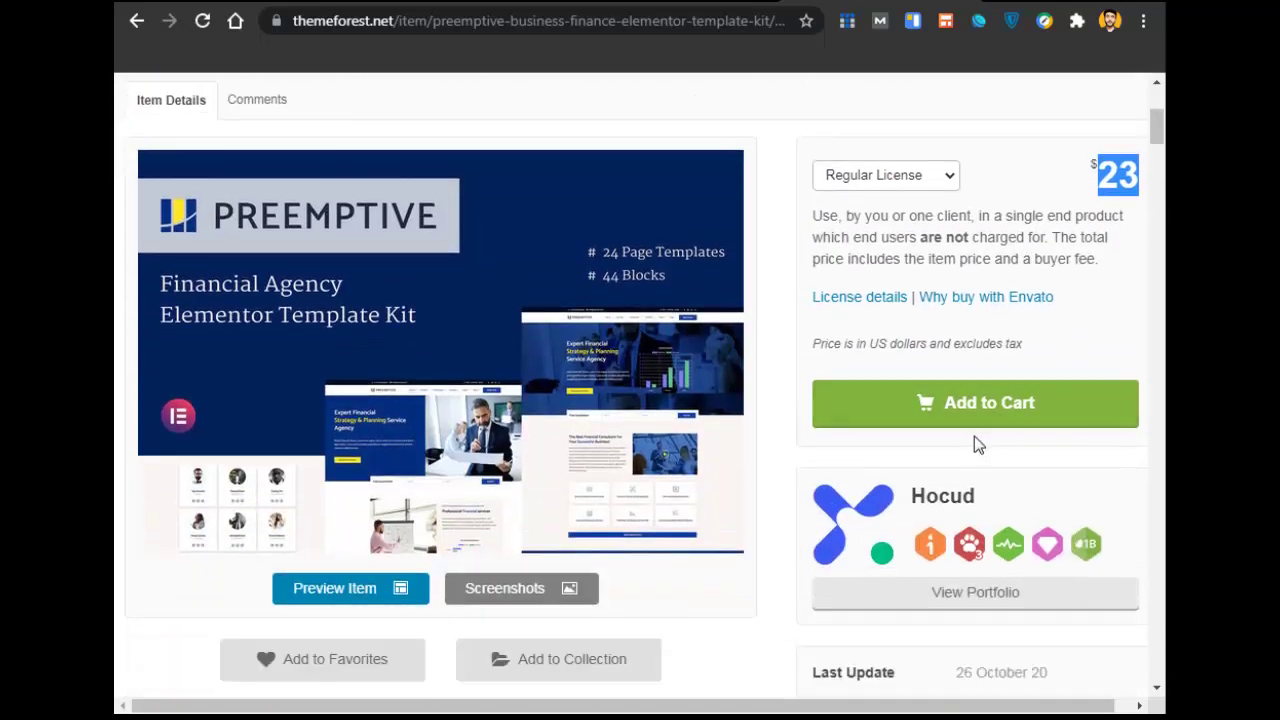
left_click(975, 418)
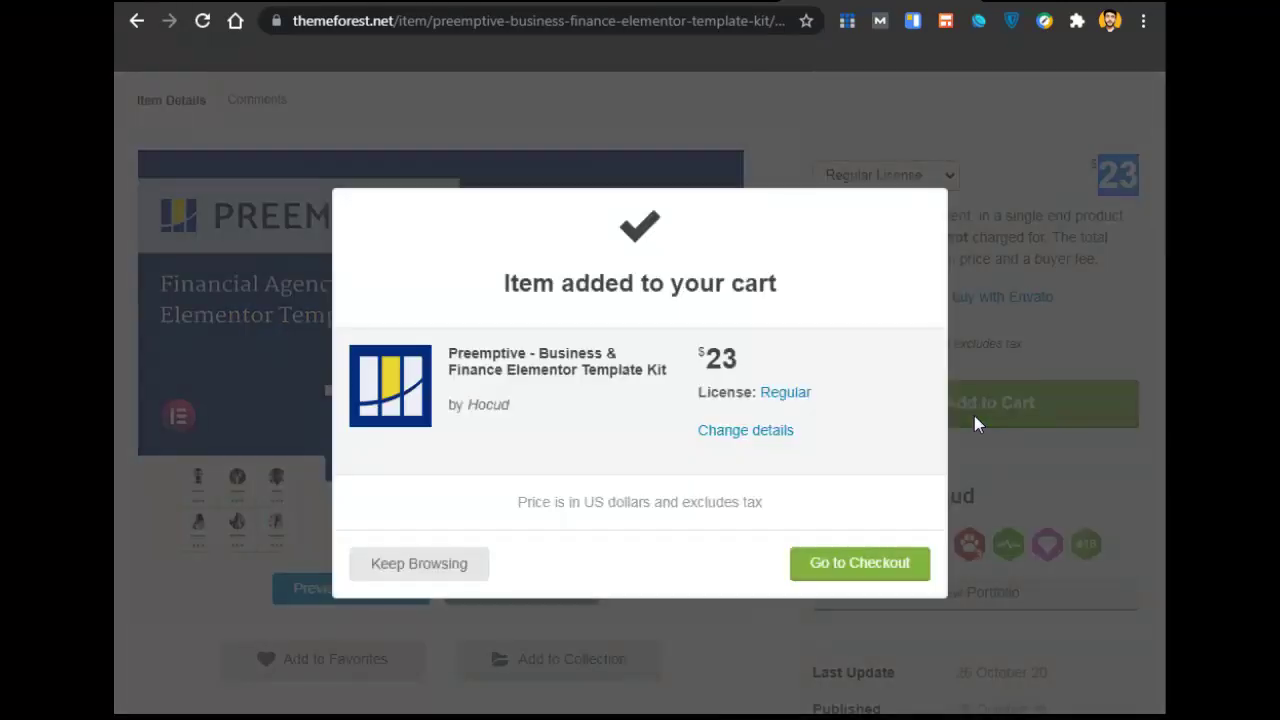
left_click(831, 567)
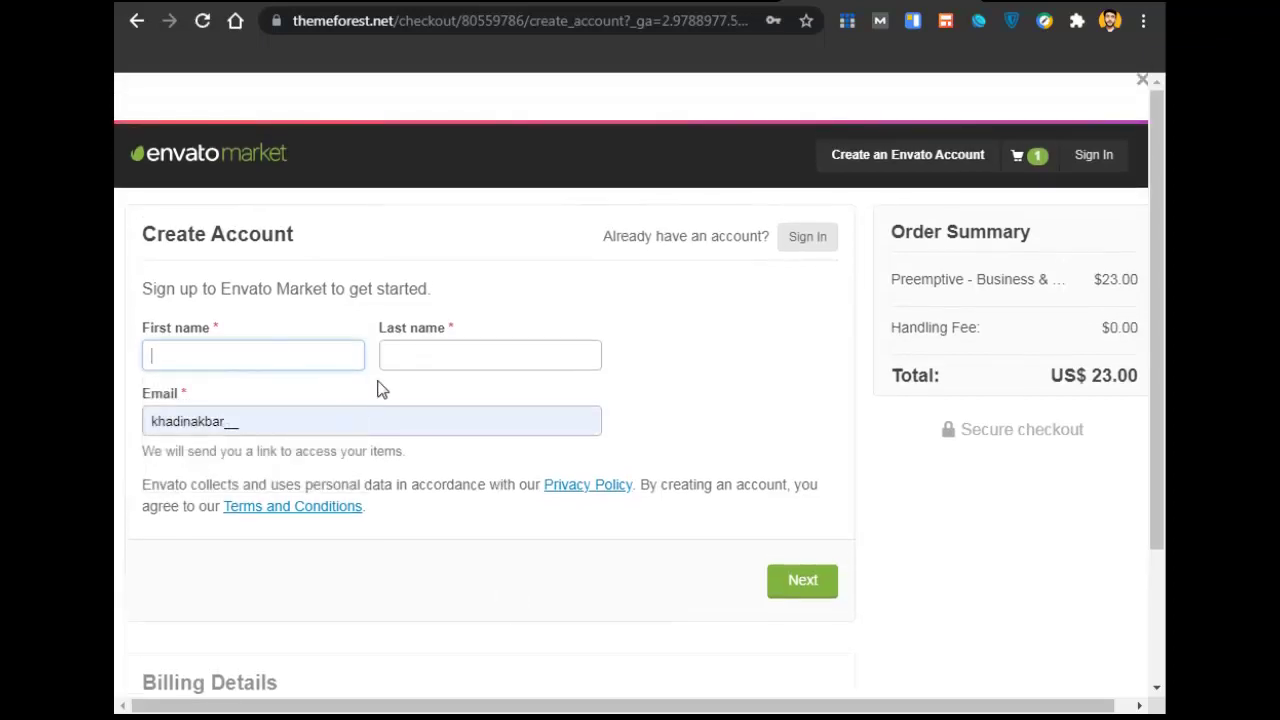
Autofill the first and last name from saved details and begin entering the e-mail address.
left_click(284, 360)
left_click(271, 402)
left_click(395, 424)
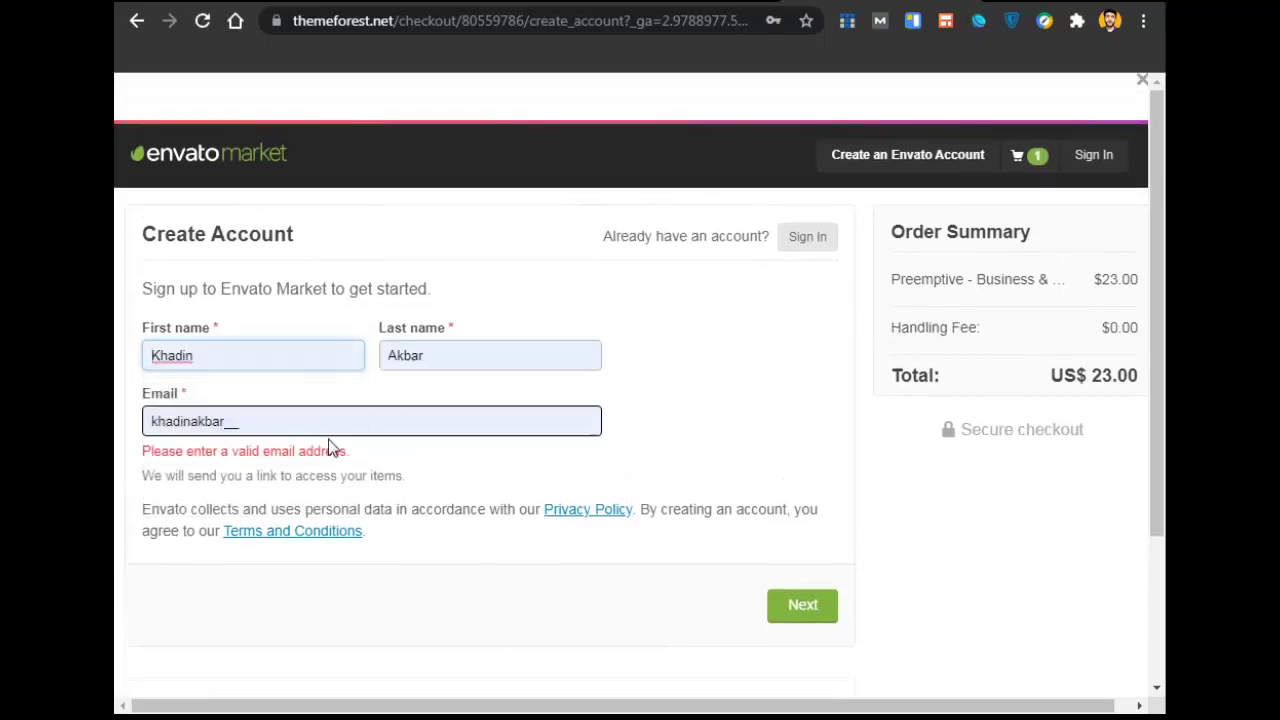
left_click(363, 434)
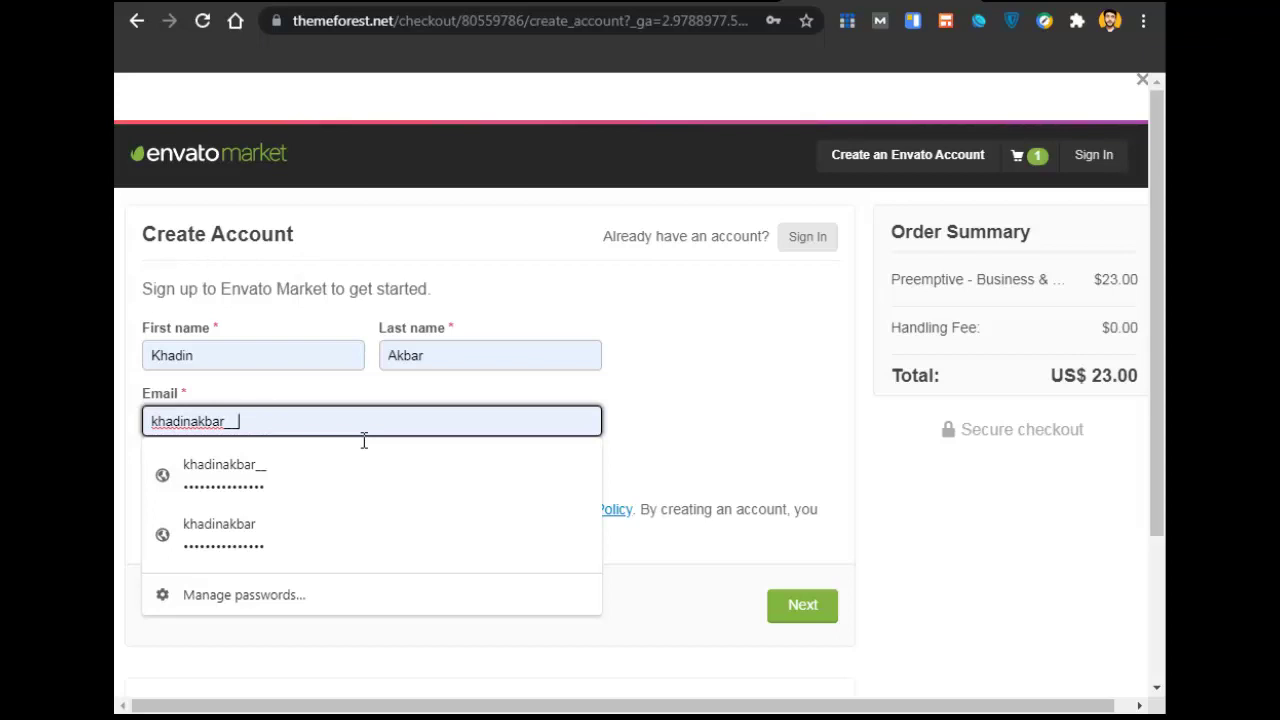
key("BackSpace")
key("BackSpace")
key("BackSpace")
type("d")
key("BackSpace")
type("r)")
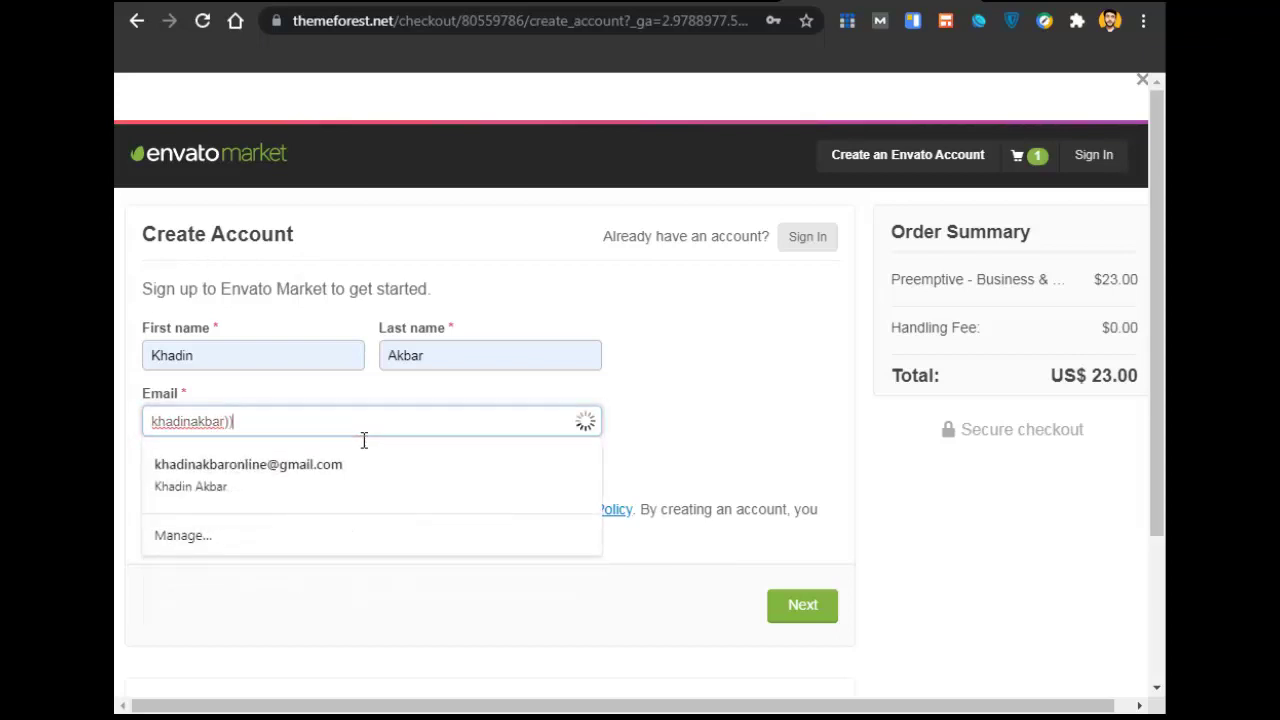
key("BackSpace")
type("000")
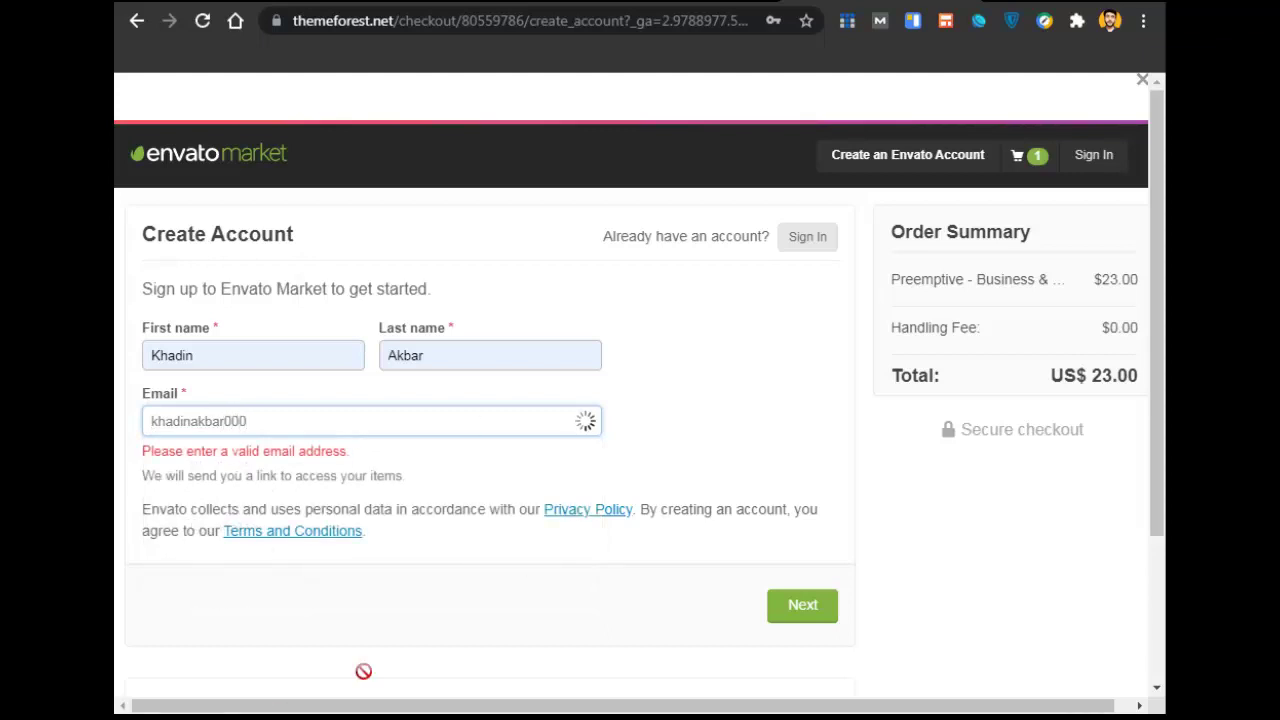
Complete the e-mail from the saved suggestion, then change one character so it is accepted as new.
scroll(1140, 380, "down", 1)
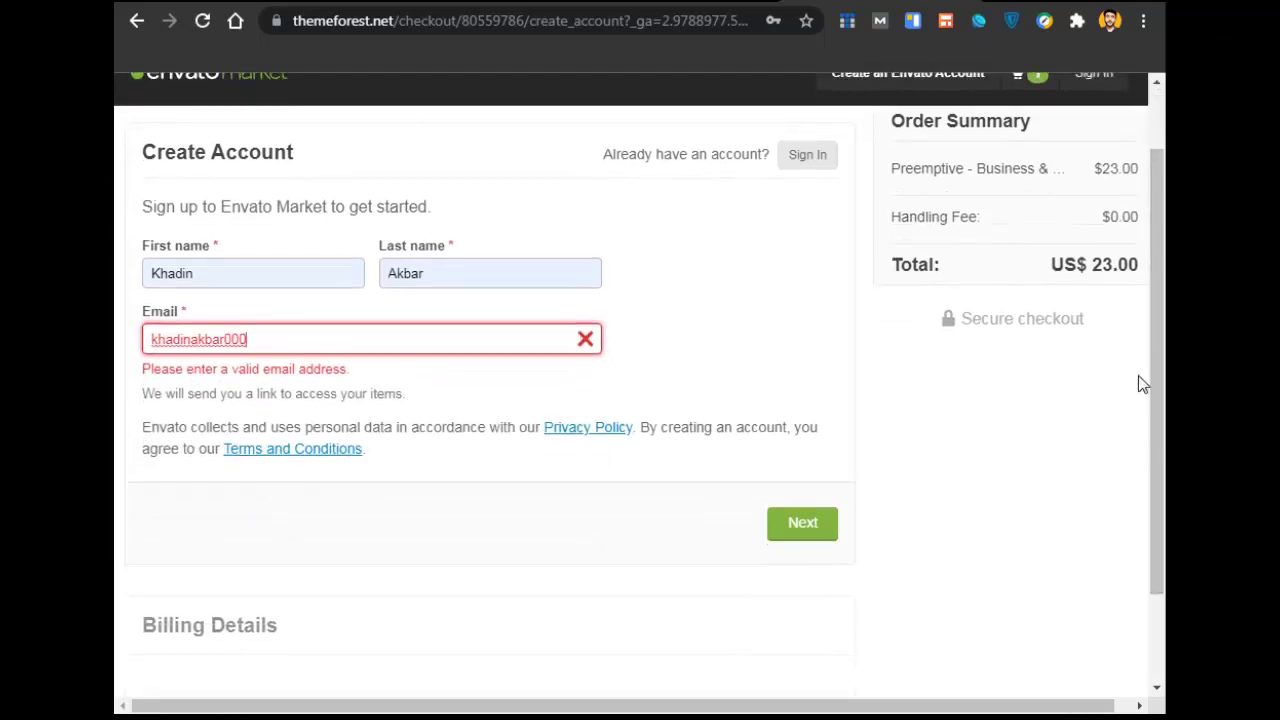
double_click(411, 355)
left_click(411, 355)
key("BackSpace")
key("BackSpace")
key("BackSpace")
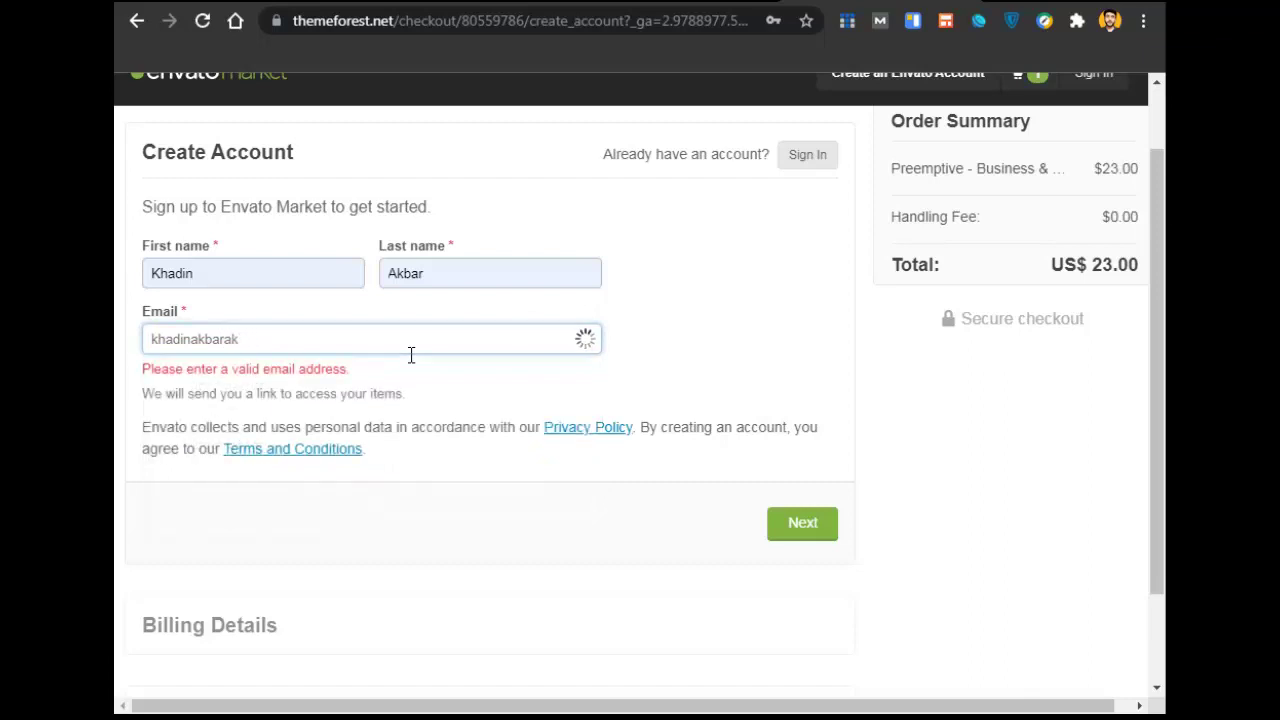
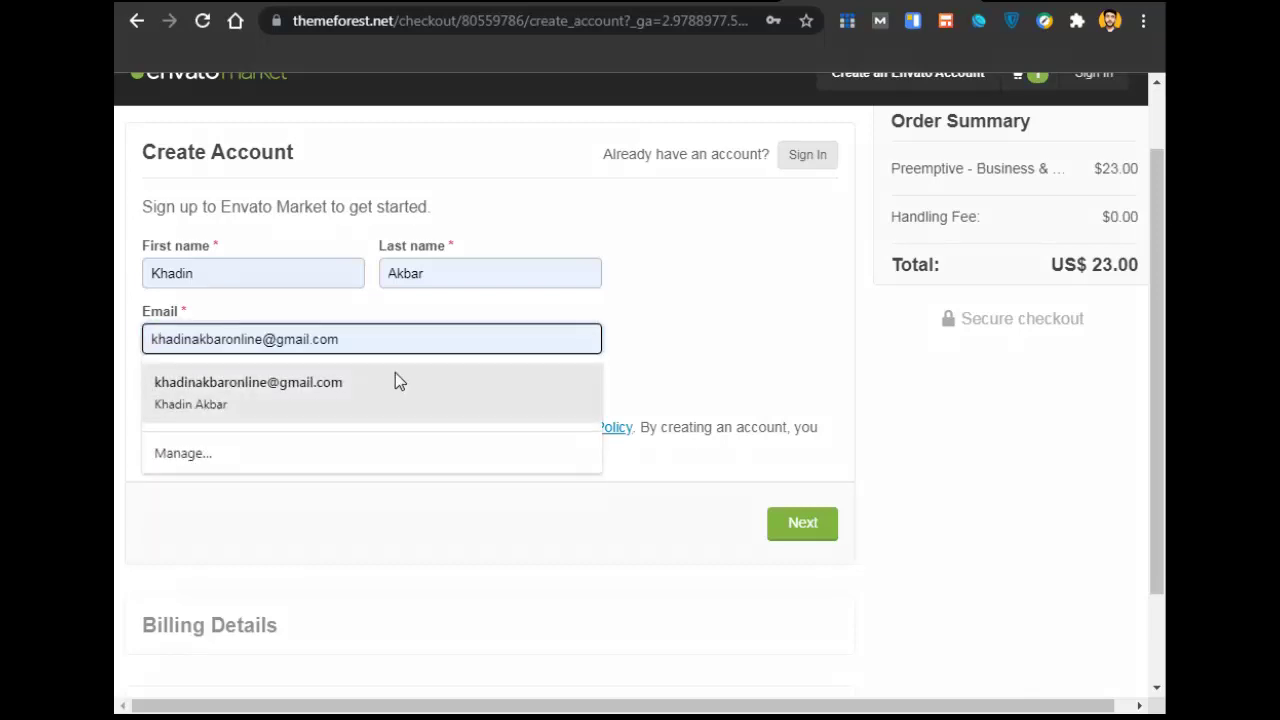
left_click(394, 378)
scroll(780, 357, "down", 2)
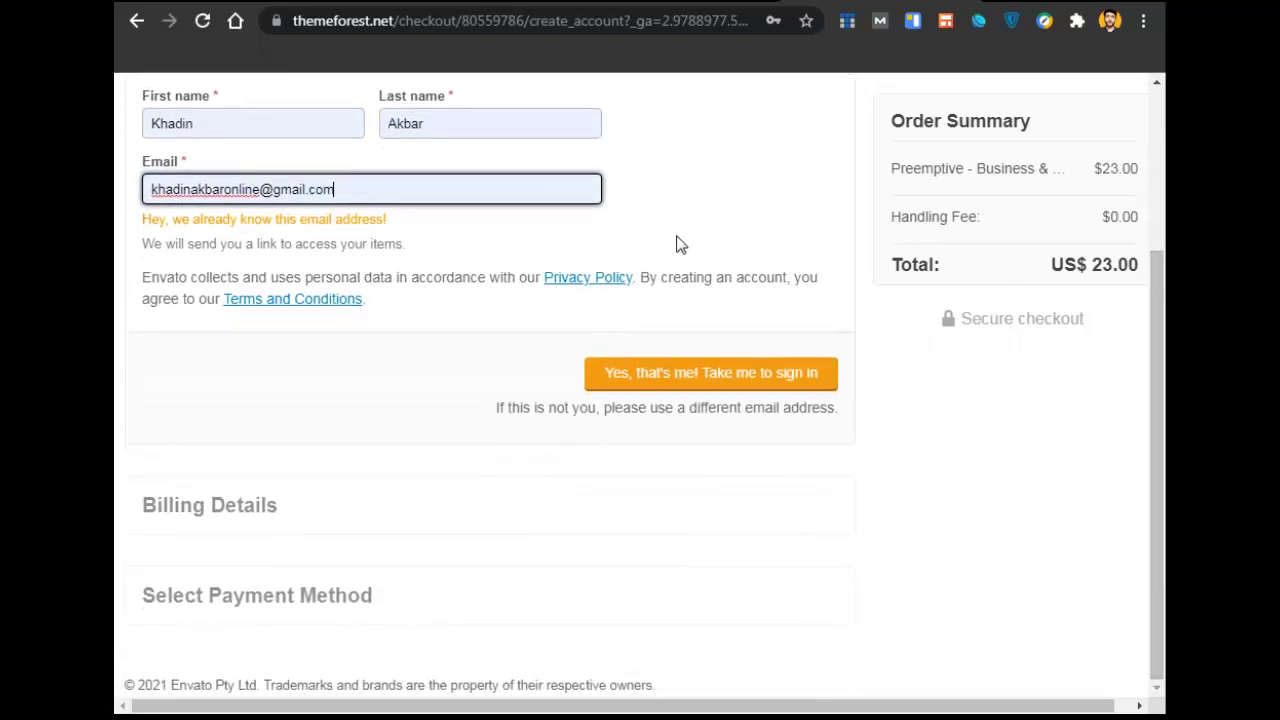
left_click(249, 190)
key("BackSpace")
type("3")
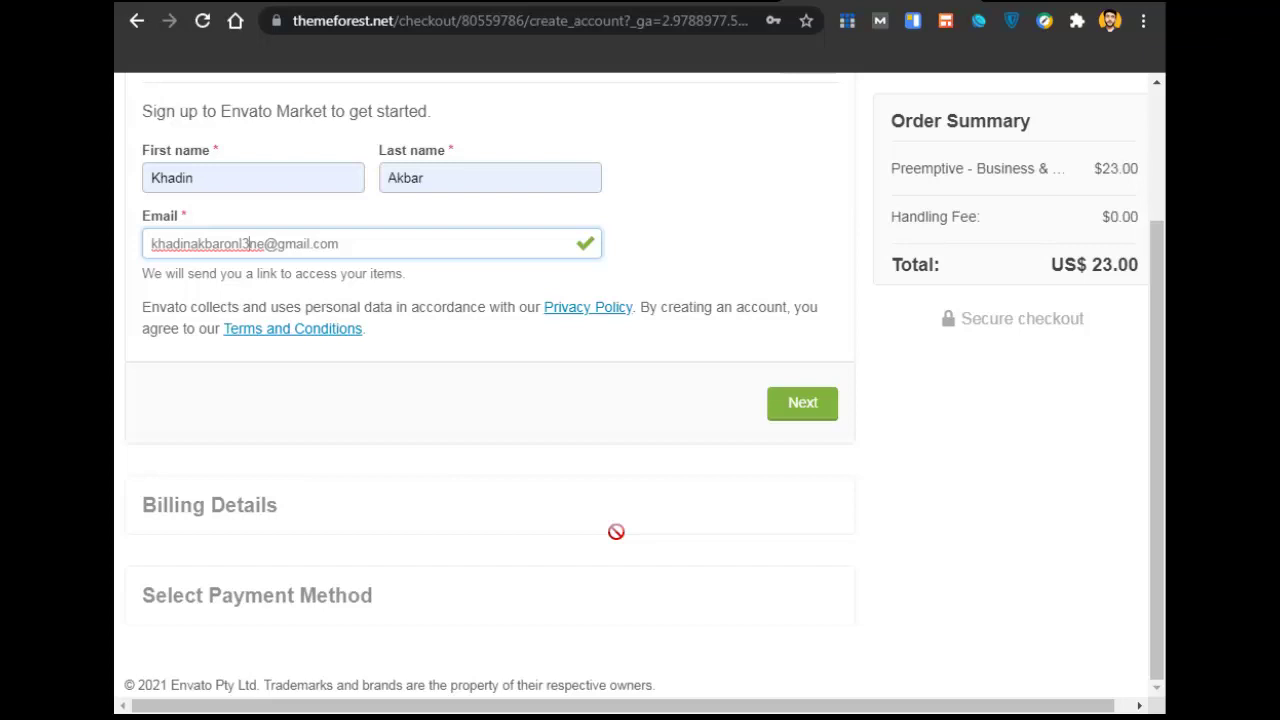
scroll(850, 400, "up", 2)
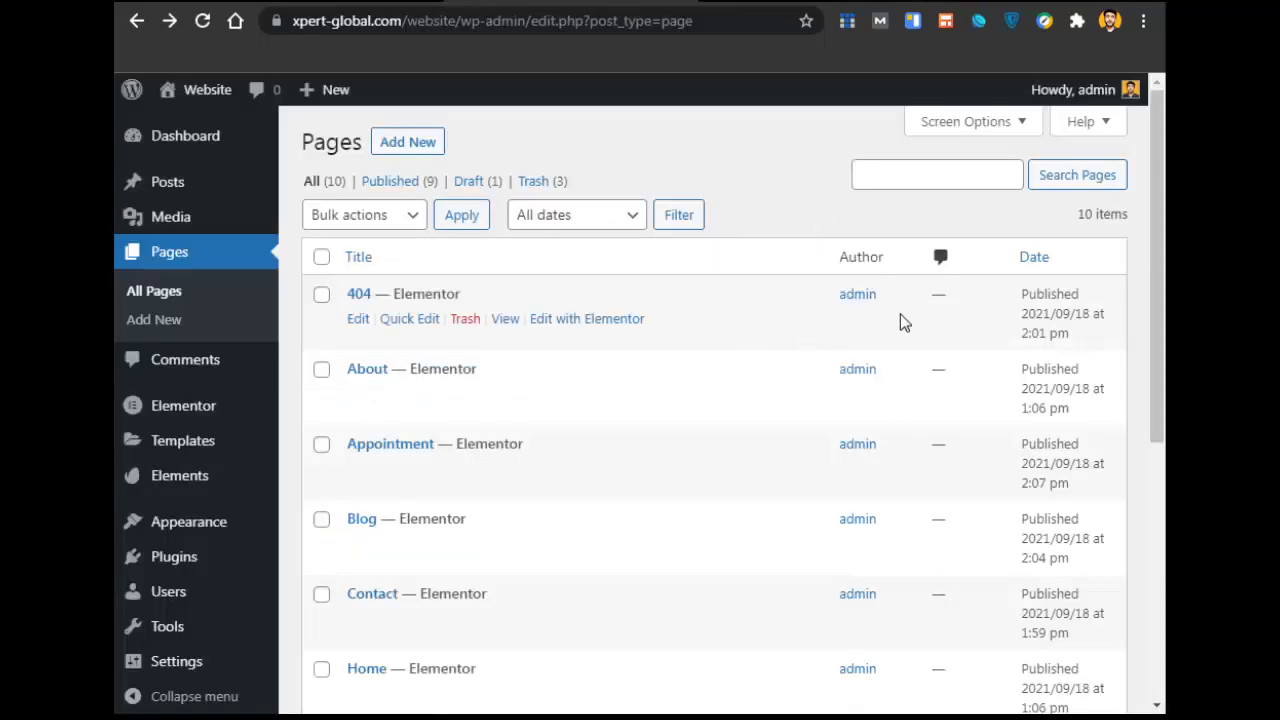
Upload the preemptive template kit ZIP from the Desktop on the Elements Installed Kits page.
scroll(593, 433, "down", 3)
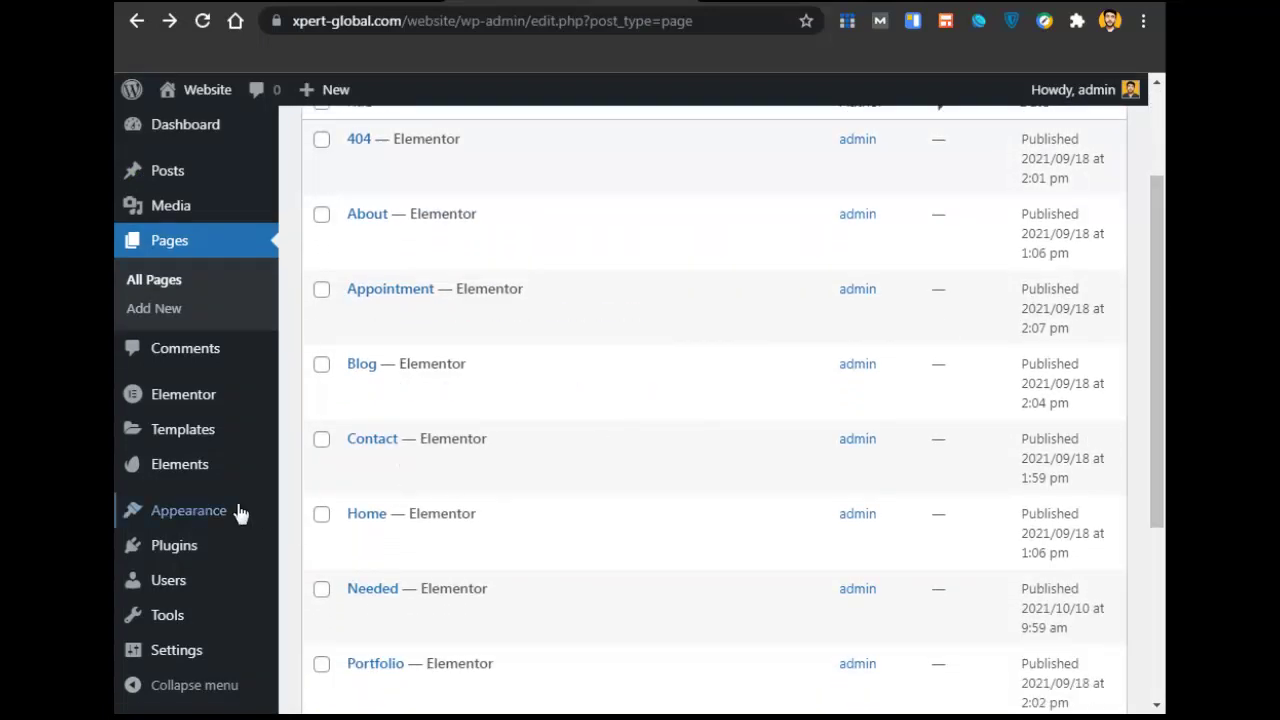
mouse_move(206, 471)
left_click(347, 594)
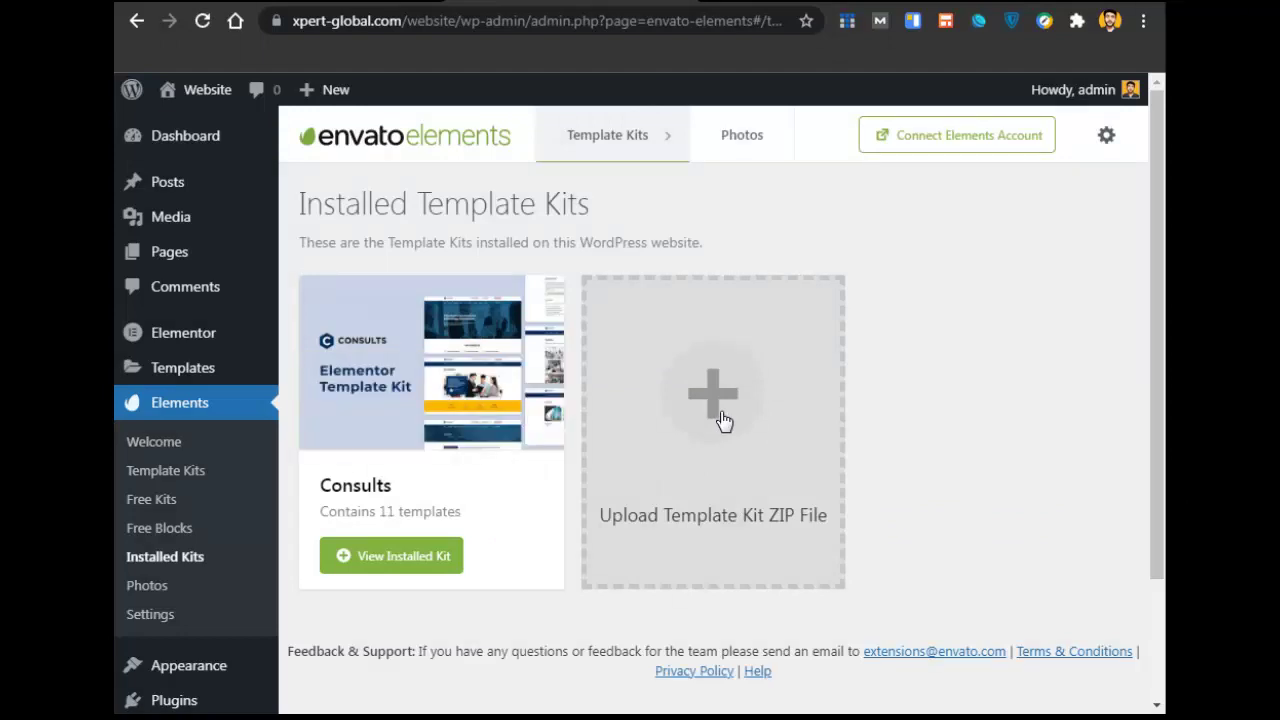
left_click(690, 412)
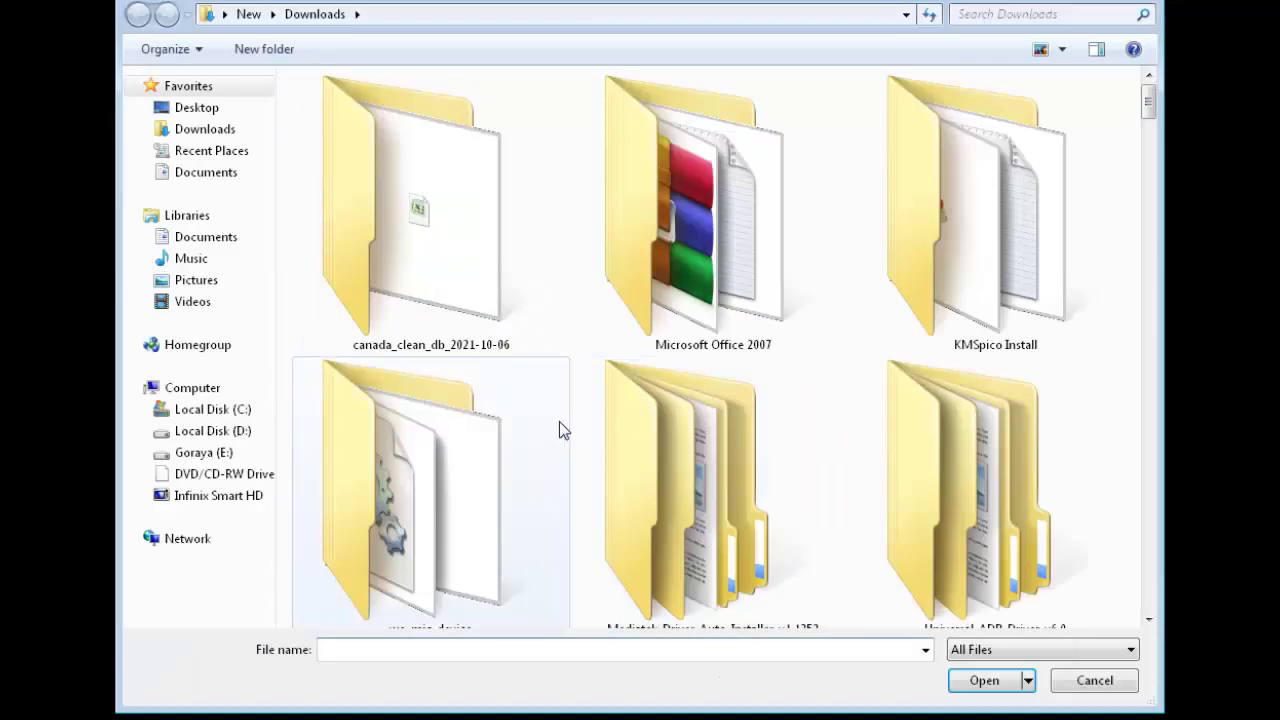
left_click(212, 108)
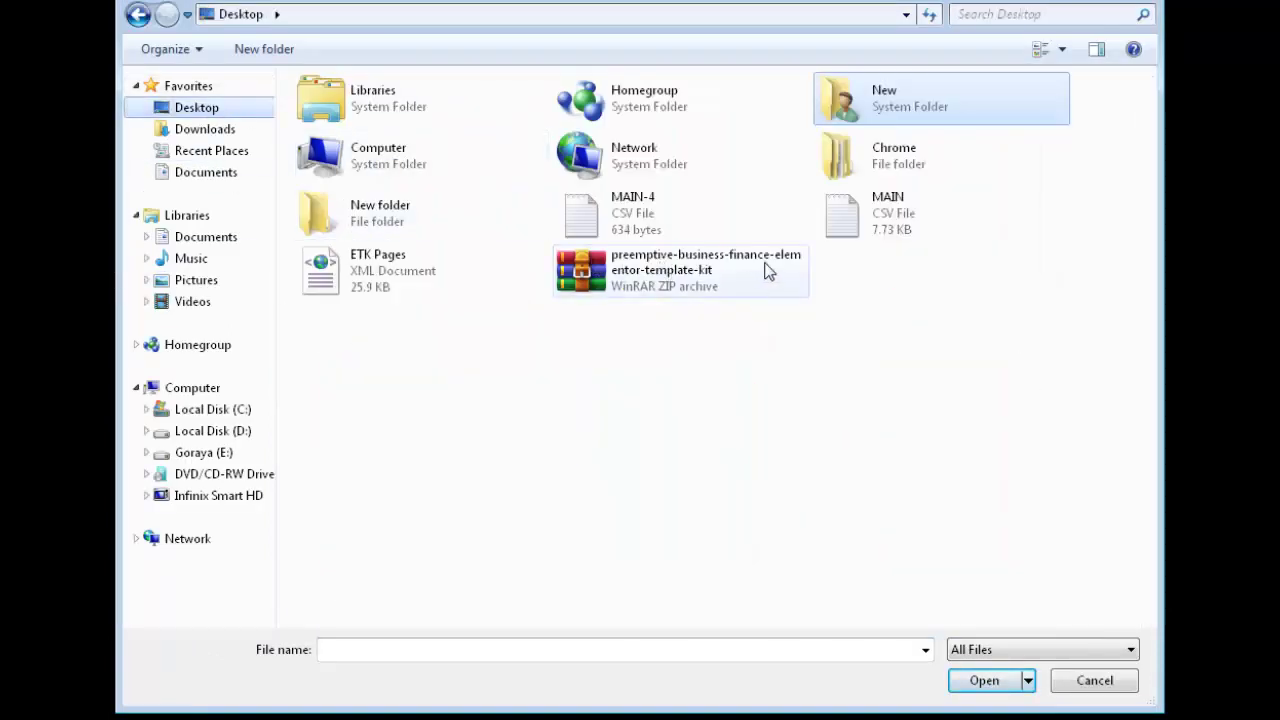
double_click(608, 286)
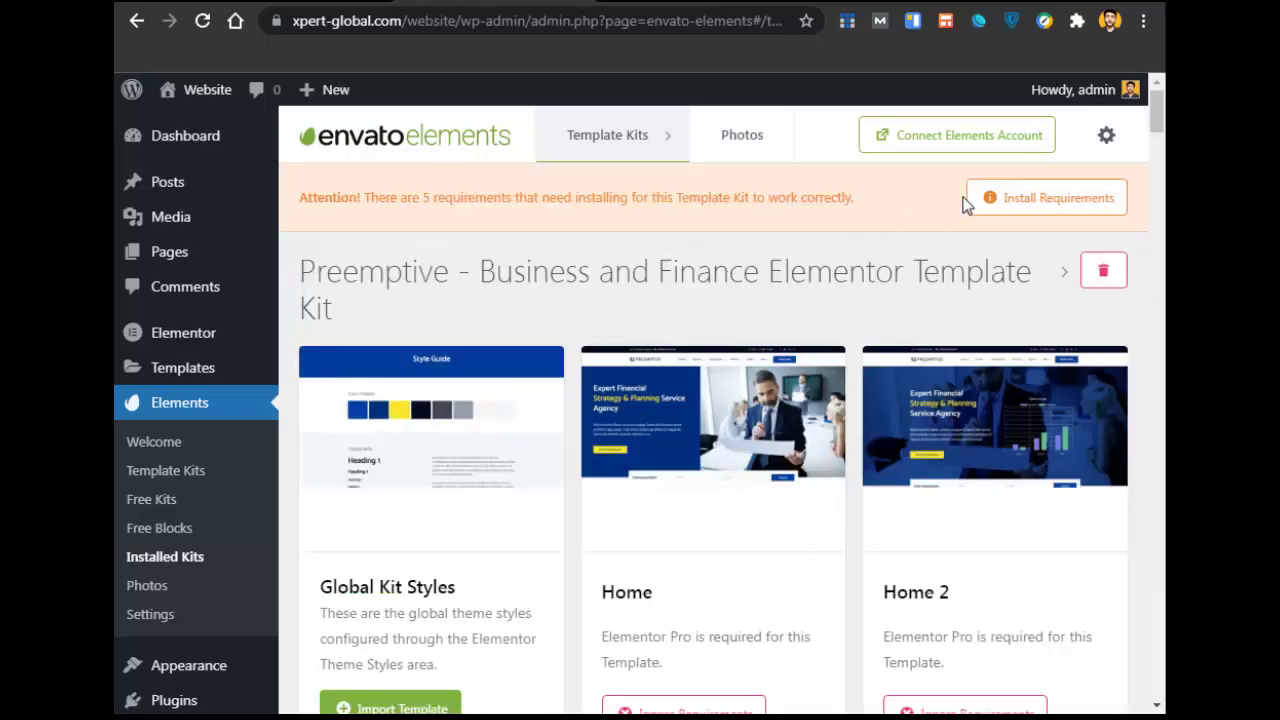
Install all missing requirements: Elementor Pro, ElementsKit Lite, Happy Elementor Addons and two Elementor settings.
mouse_move(1157, 112)
left_mouse_down()
mouse_move(1157, 179)
mouse_move(1157, 112)
left_mouse_up()
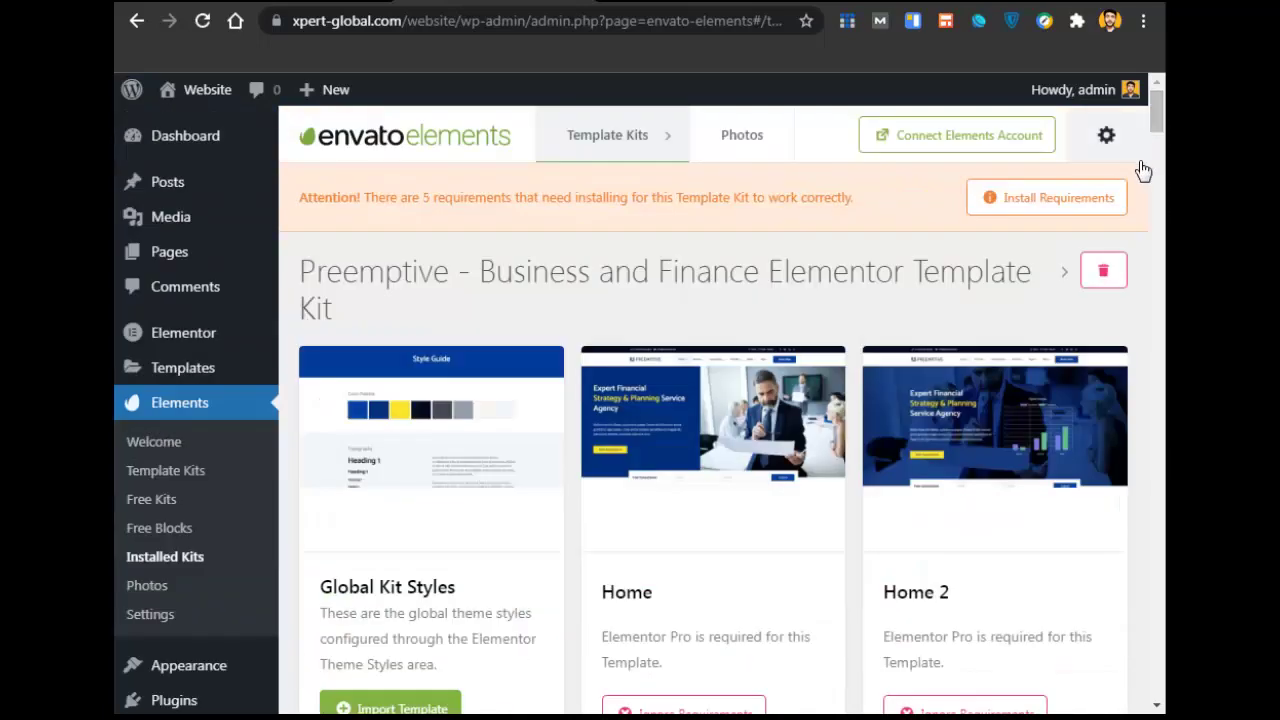
left_click(1051, 199)
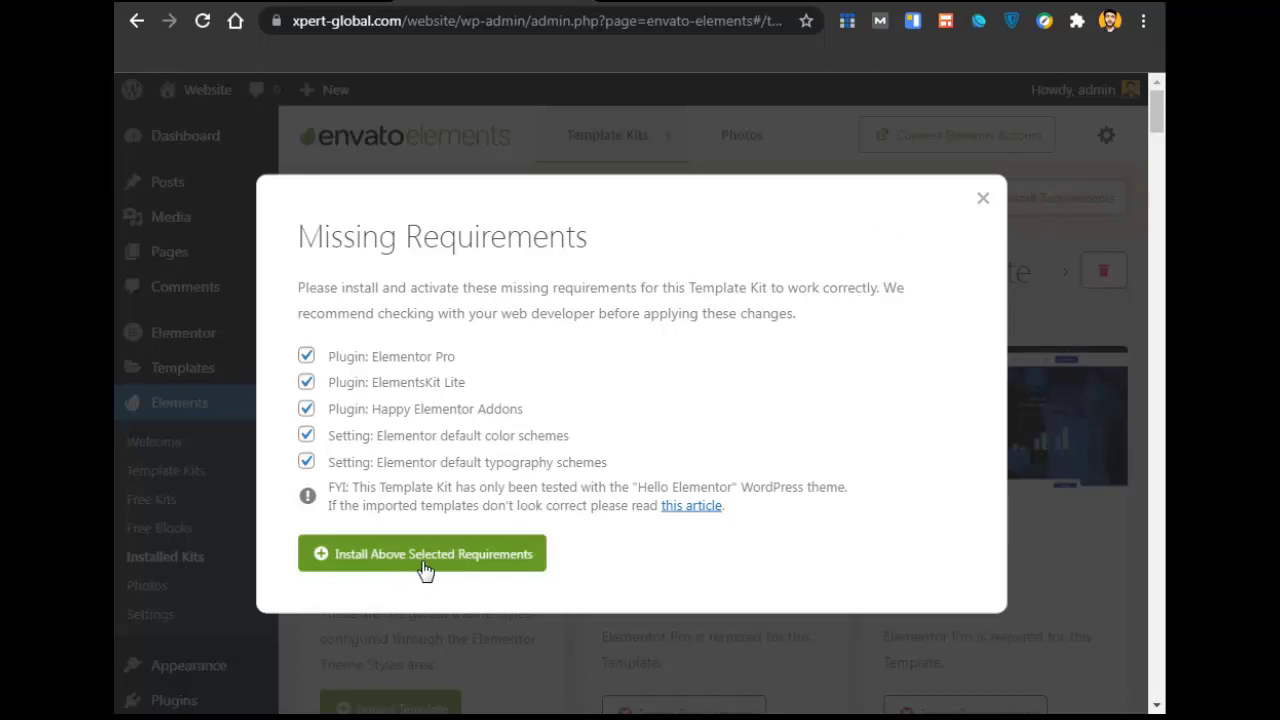
left_click(420, 568)
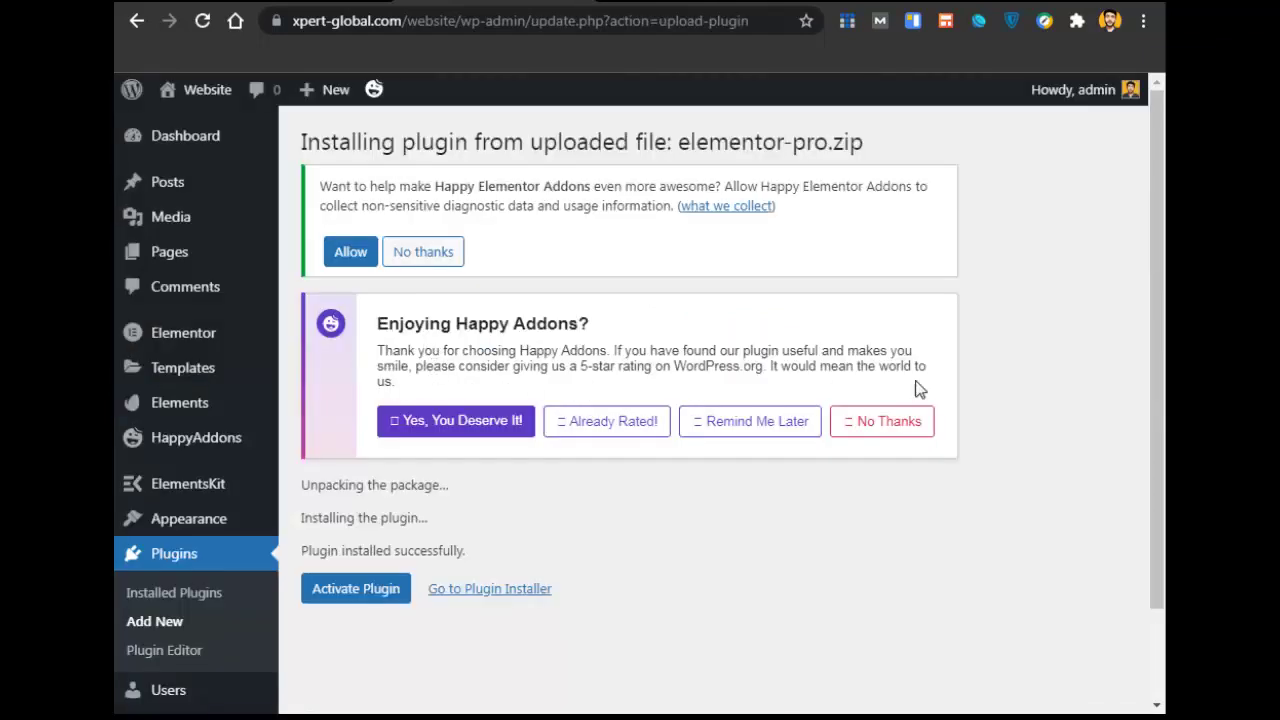
Activate the newly installed Elementor Pro plugin.
scroll(1040, 330, "down", 1)
scroll(1025, 305, "up", 1)
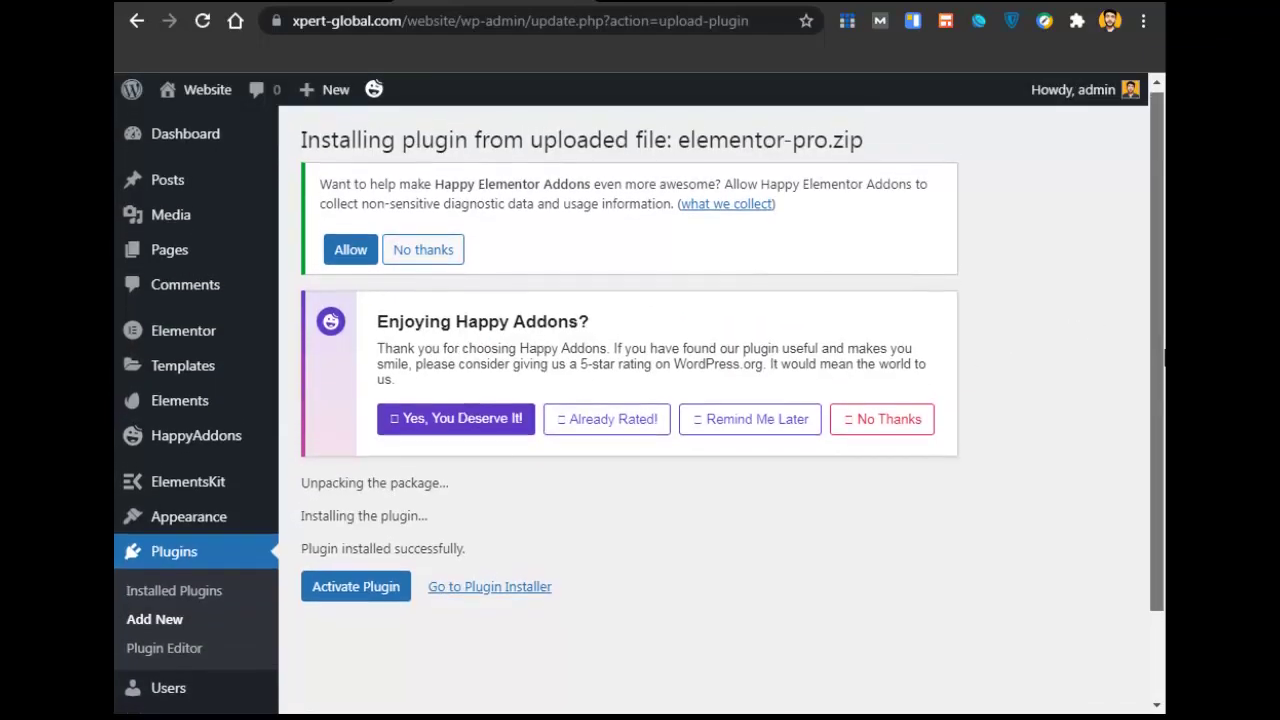
left_click_drag(678, 141, 852, 163)
triple_click(855, 145)
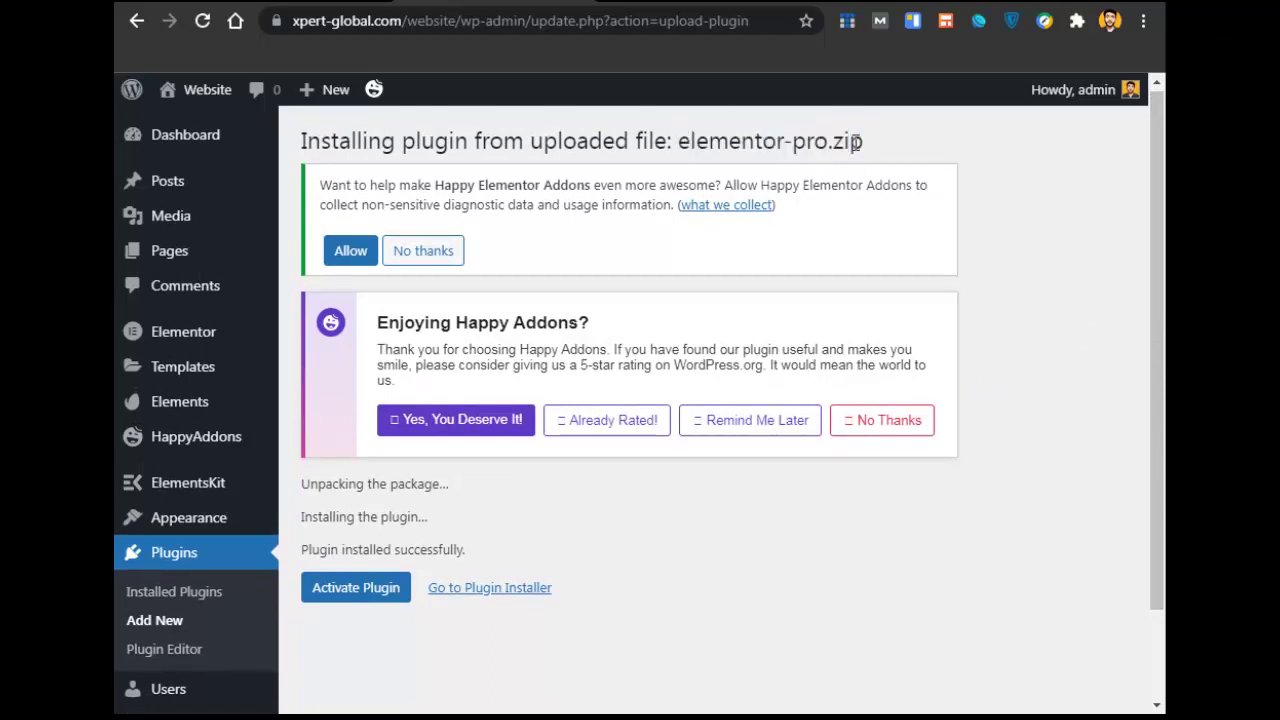
double_click(848, 141)
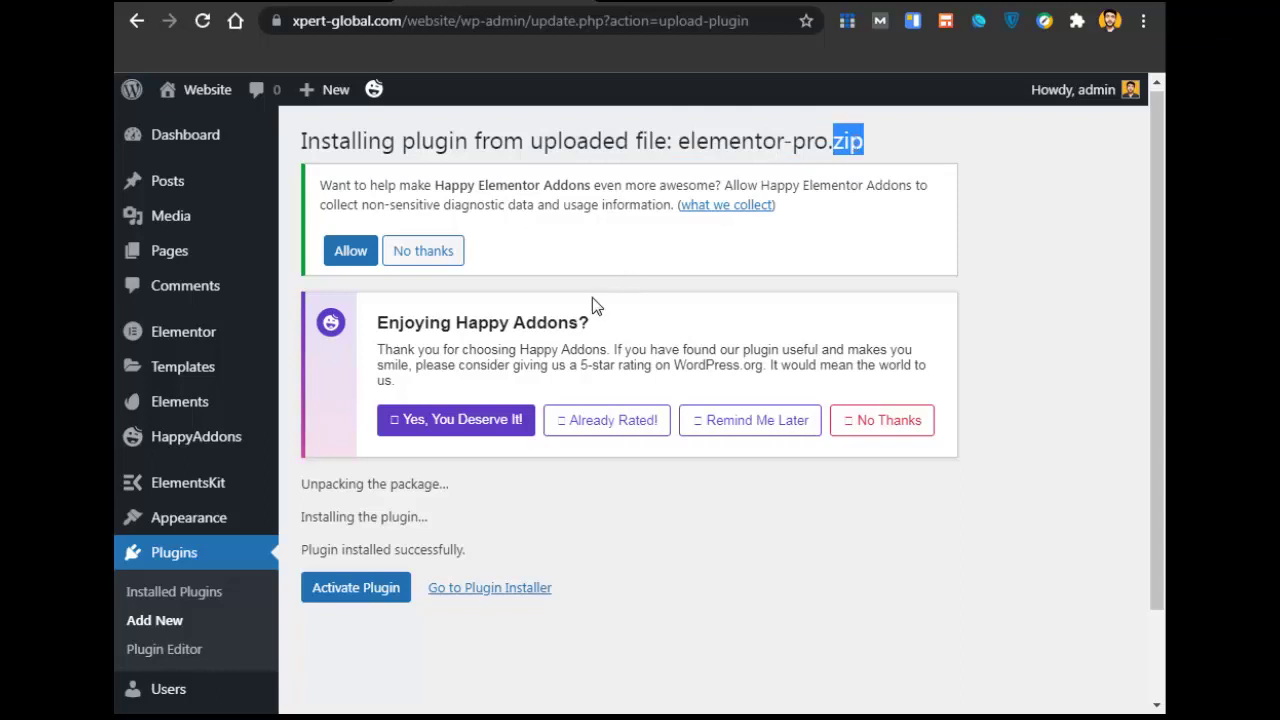
left_click(350, 600)
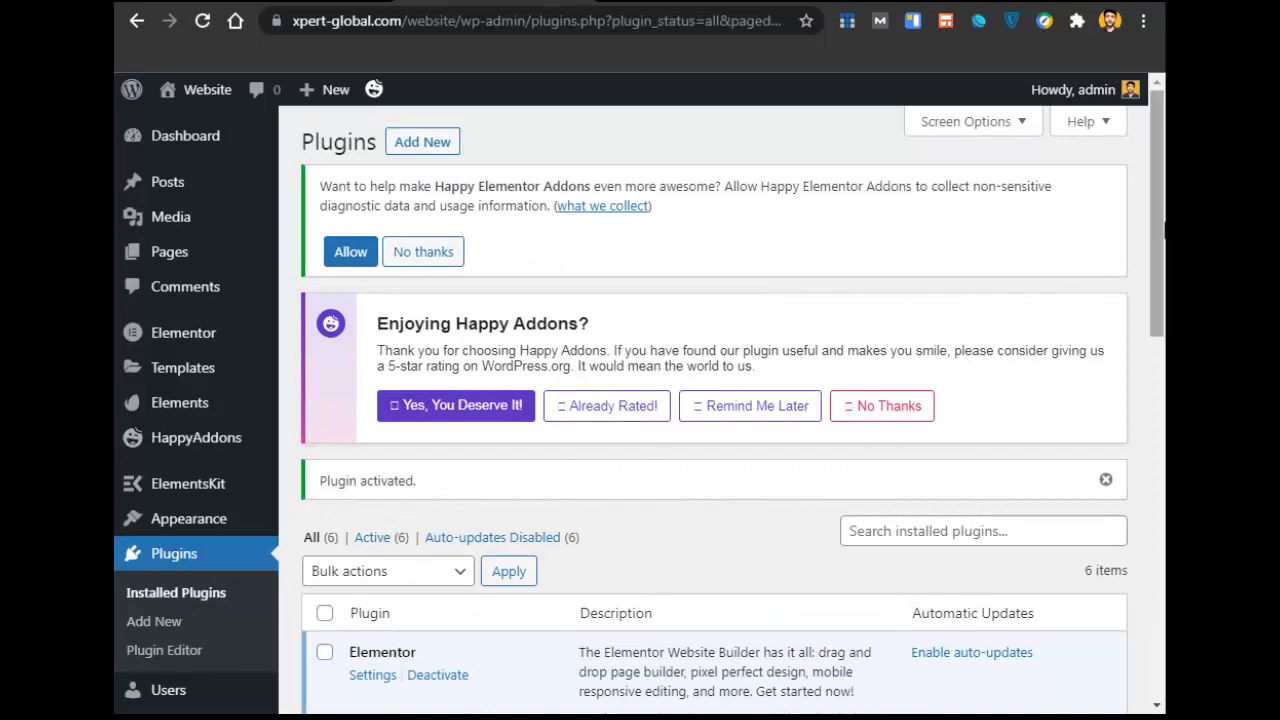
Review the Installed Plugins list showing Elementor Pro, ElementsKit Lite and Happy Elementor Addons.
scroll(1141, 360, "down", 6)
scroll(1112, 510, "down", 1)
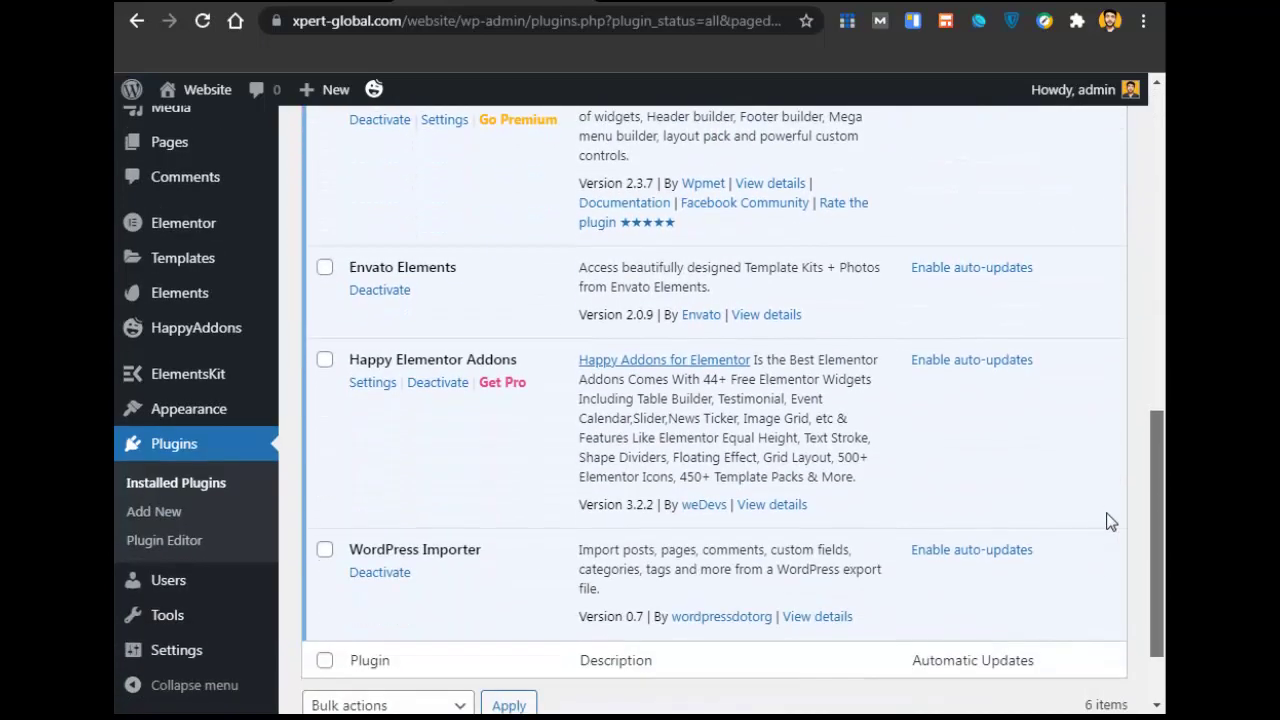
scroll(1117, 440, "up", 3)
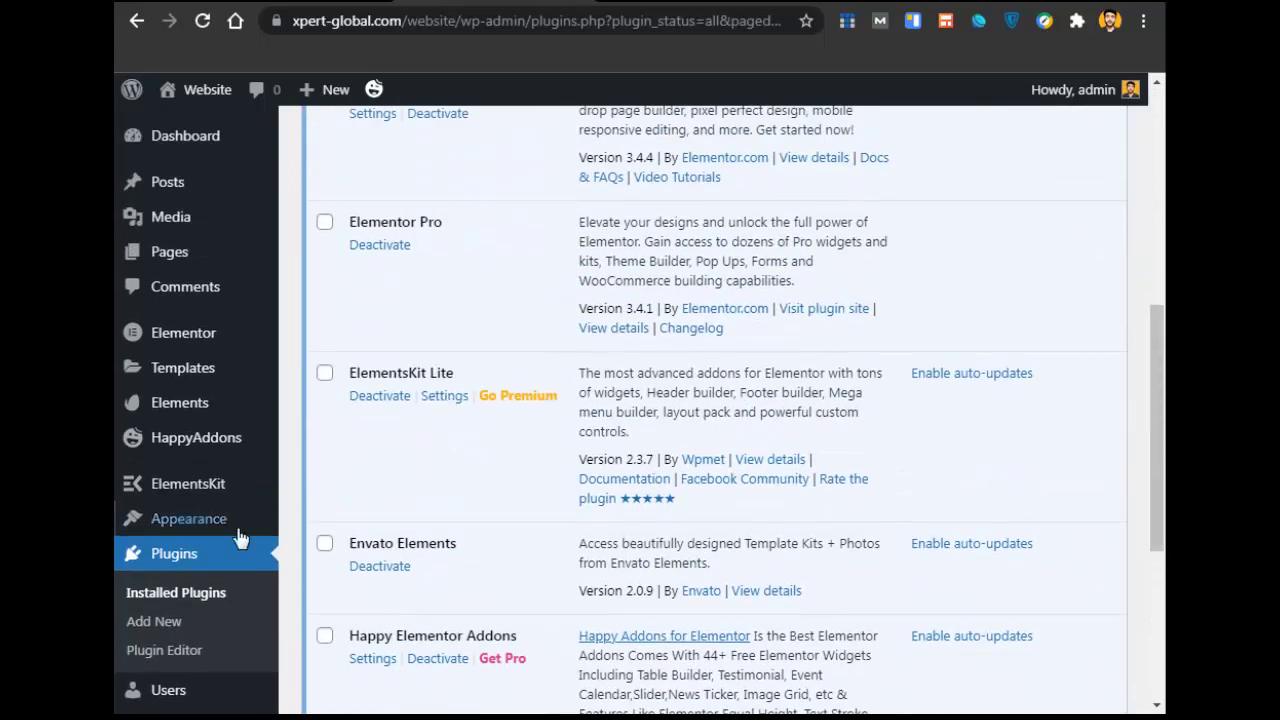
mouse_move(203, 538)
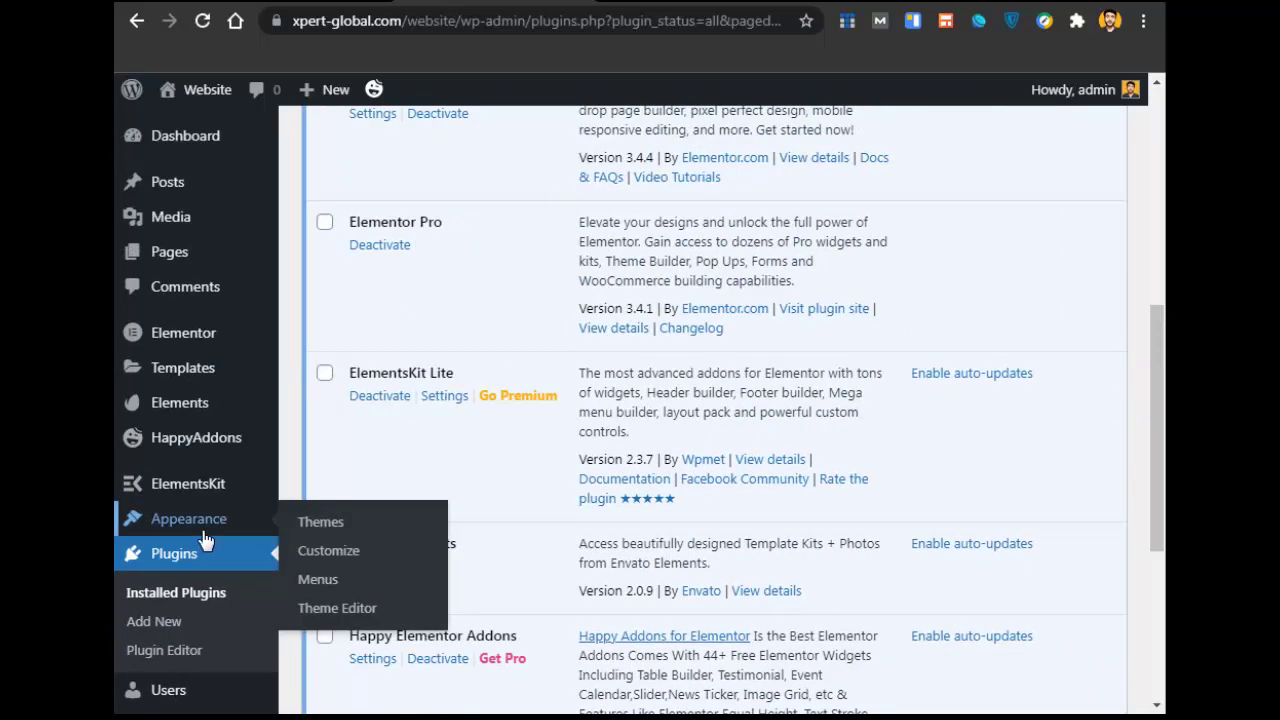
left_click_drag(1161, 367, 1161, 438)
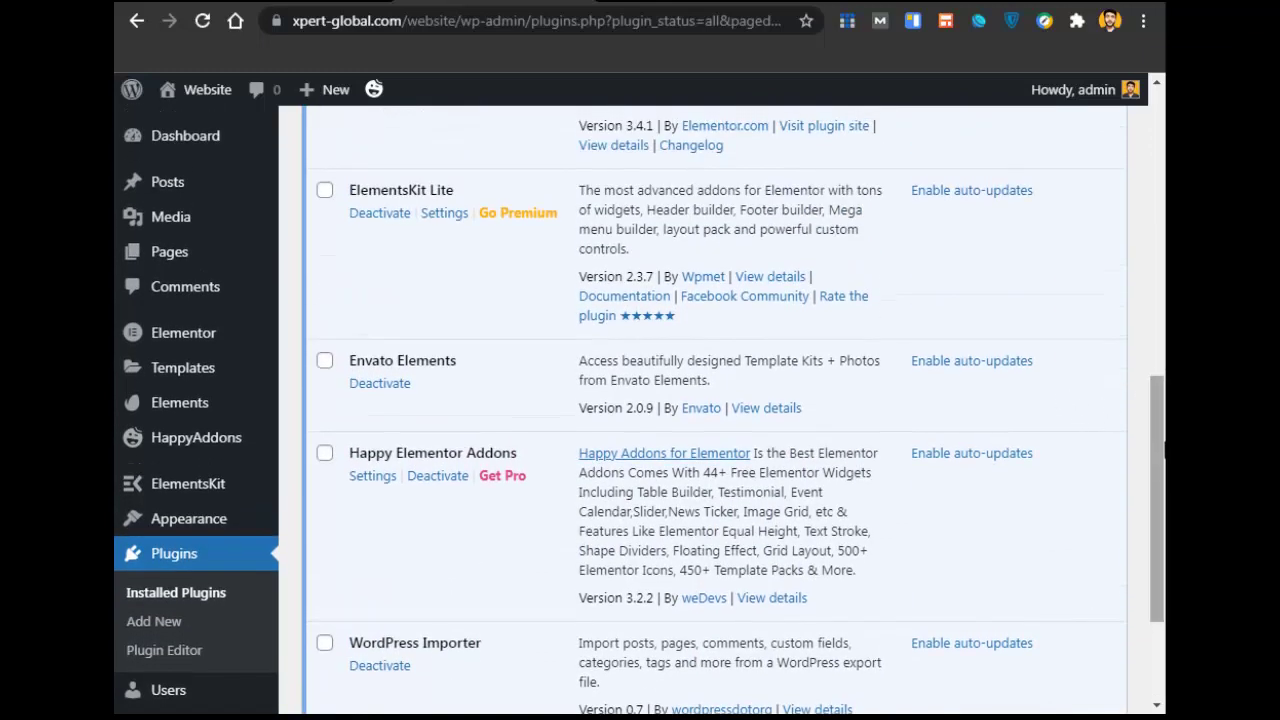
scroll(1040, 280, "up", 1)
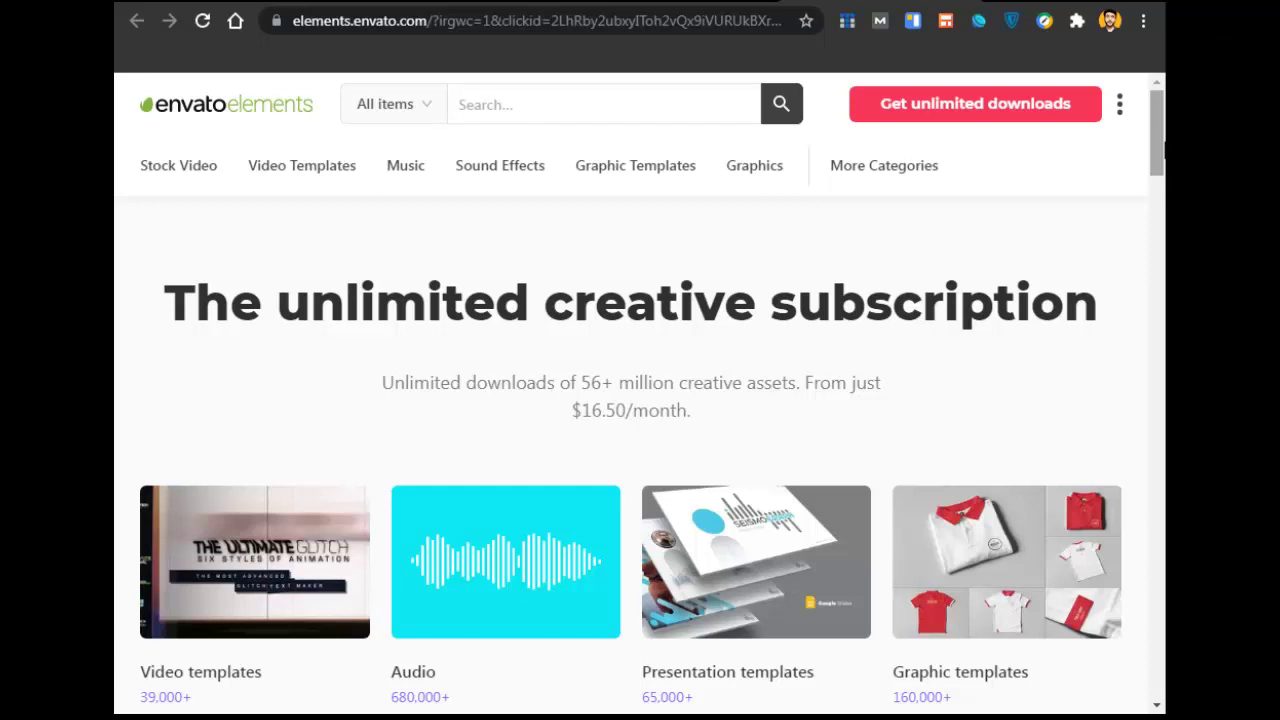
Browse the Envato Elements category menus on the home page.
mouse_move(1157, 130)
left_mouse_down()
mouse_move(1157, 165)
mouse_move(1157, 134)
left_mouse_up()
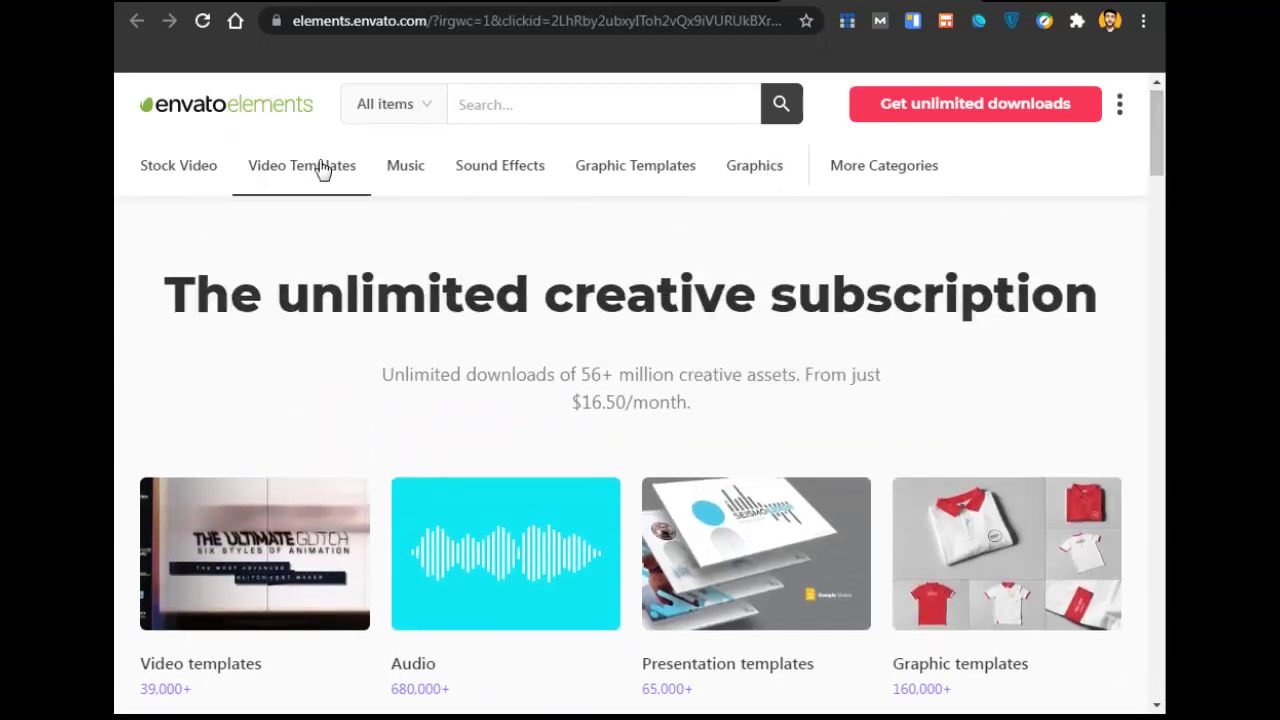
mouse_move(395, 182)
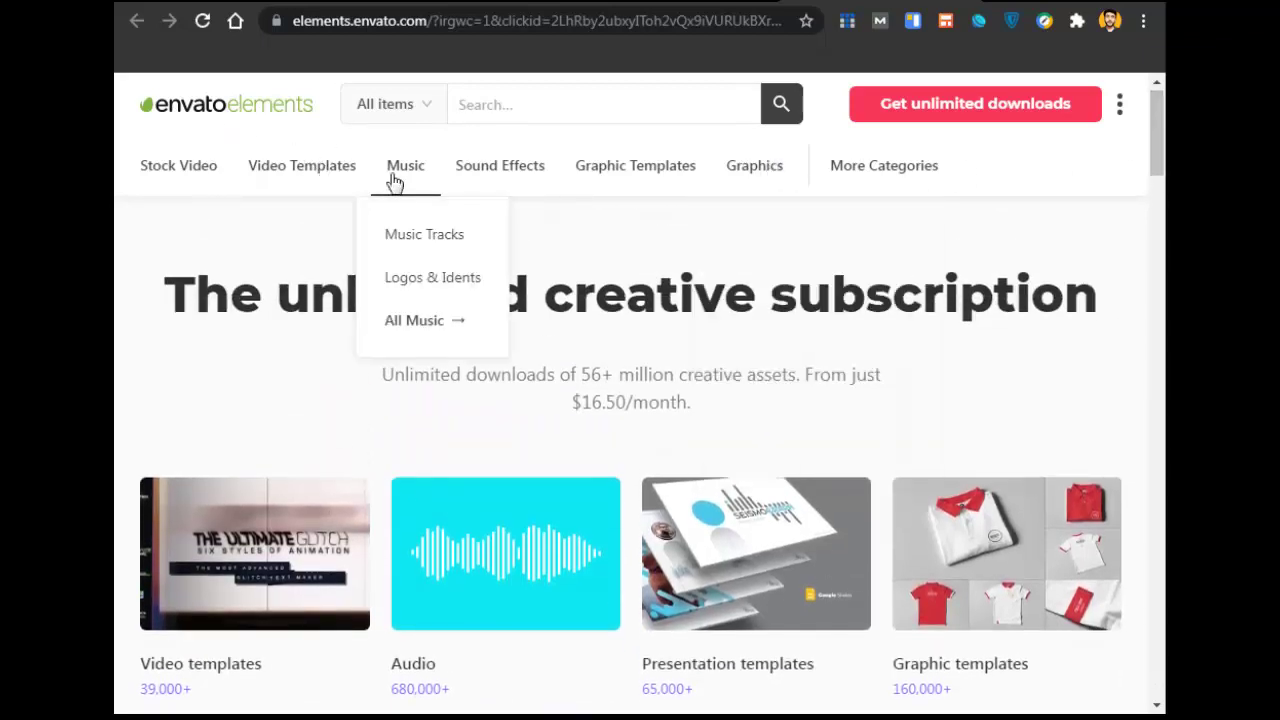
mouse_move(1154, 149)
left_mouse_down()
mouse_move(1157, 162)
mouse_move(1160, 146)
left_mouse_up()
left_click_drag(1163, 183, 1160, 231)
scroll(1061, 219, "down", 3)
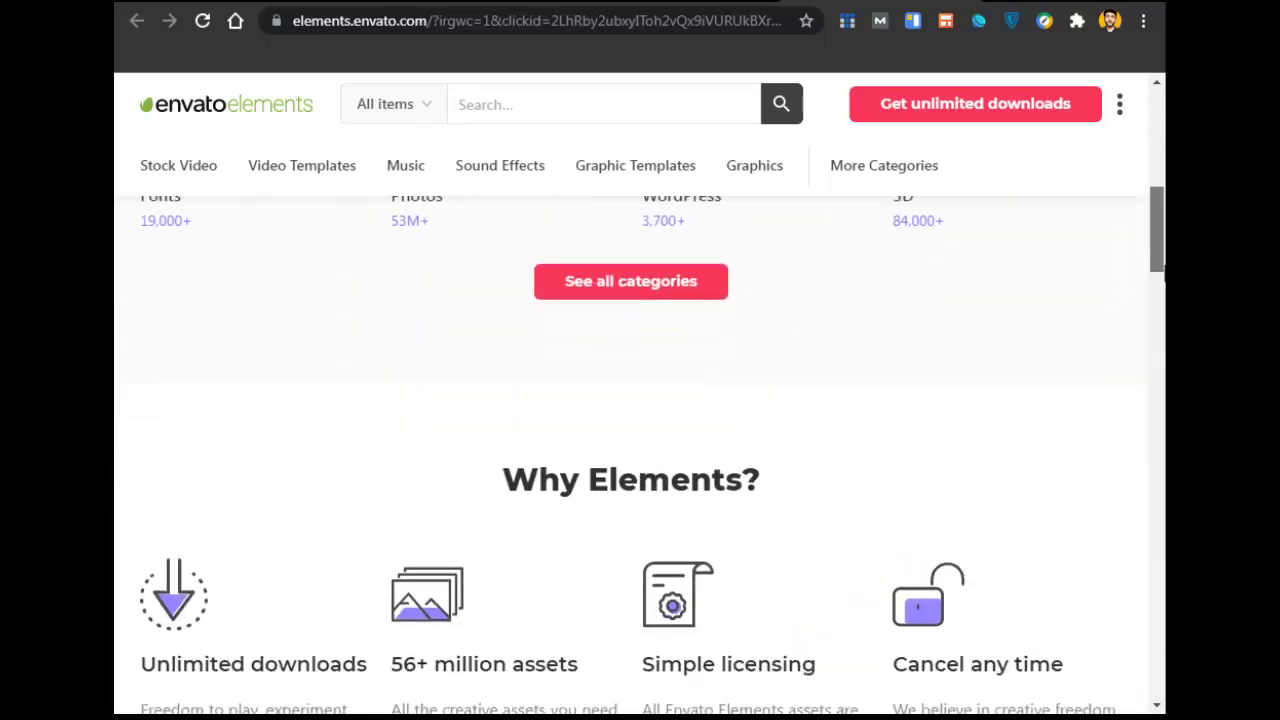
scroll(1061, 219, "up", 8)
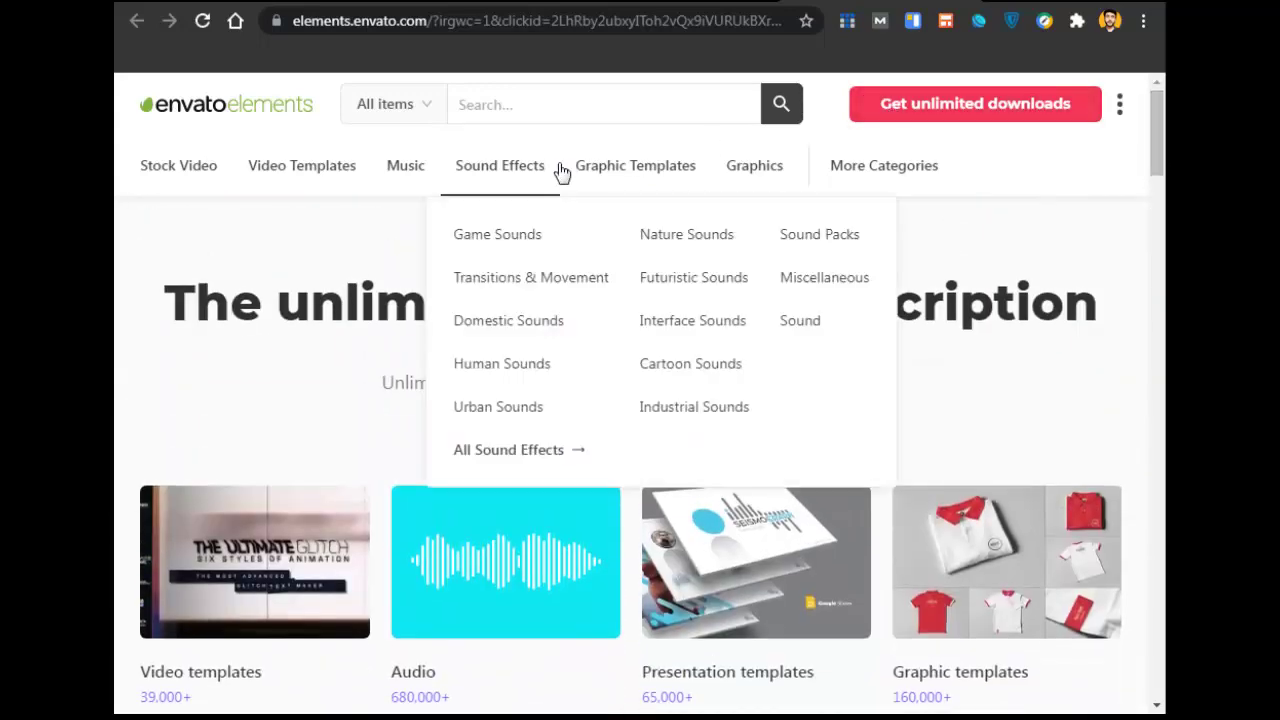
mouse_move(527, 155)
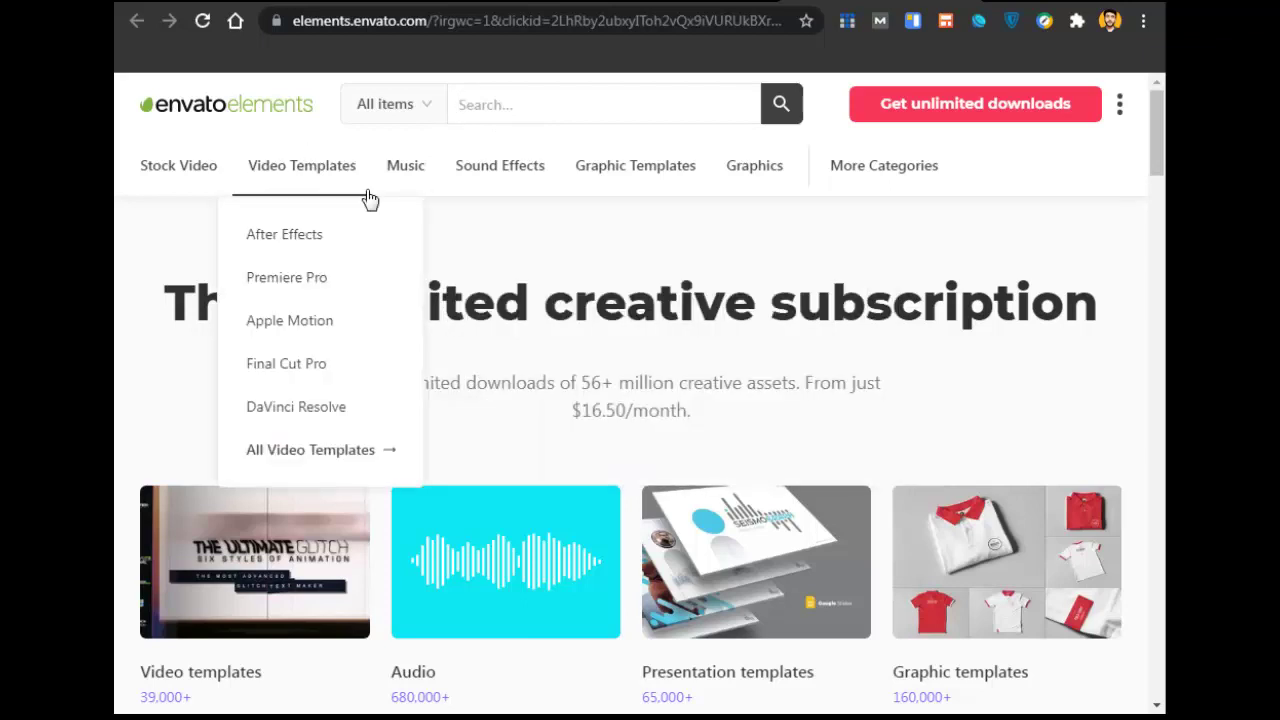
mouse_move(854, 189)
mouse_move(648, 405)
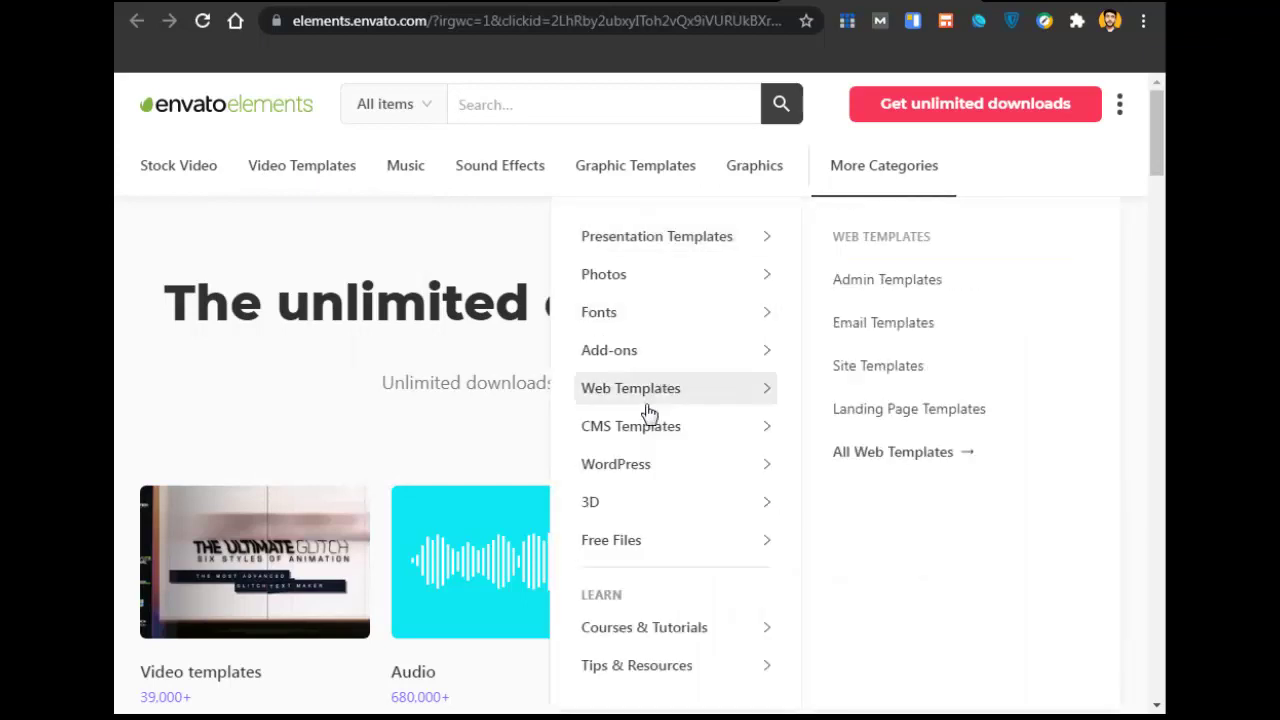
mouse_move(745, 428)
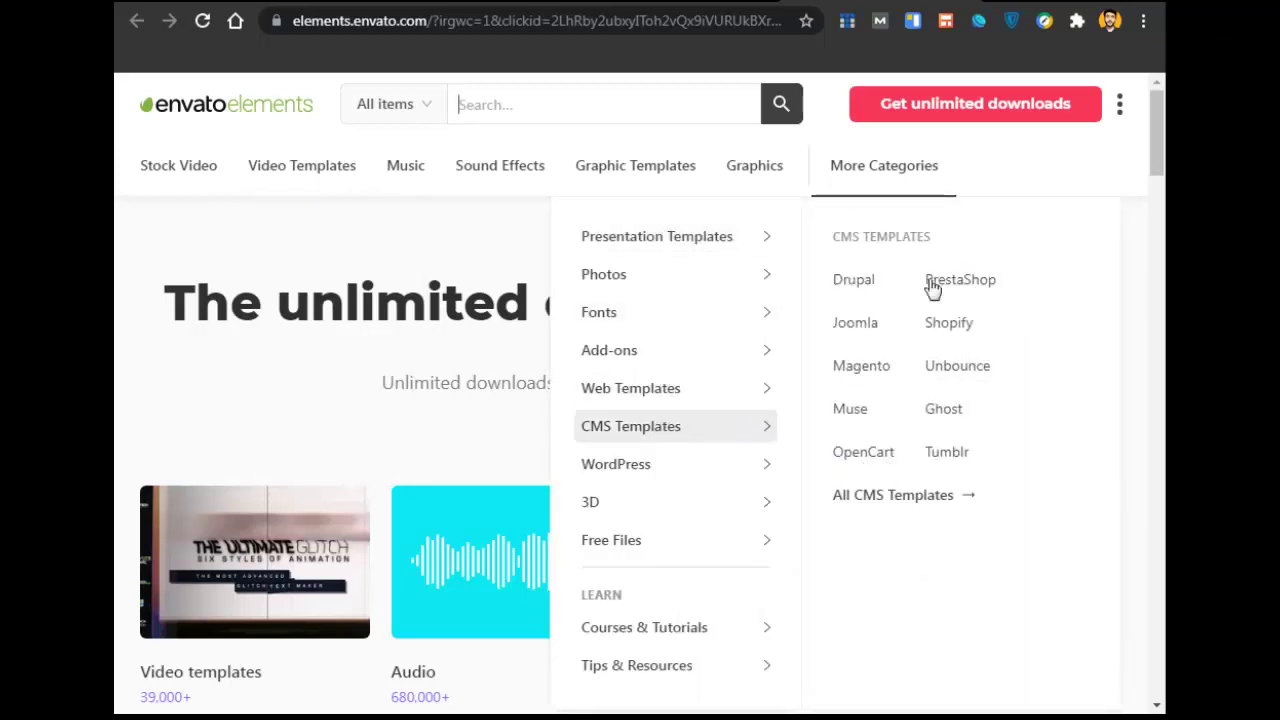
mouse_move(731, 553)
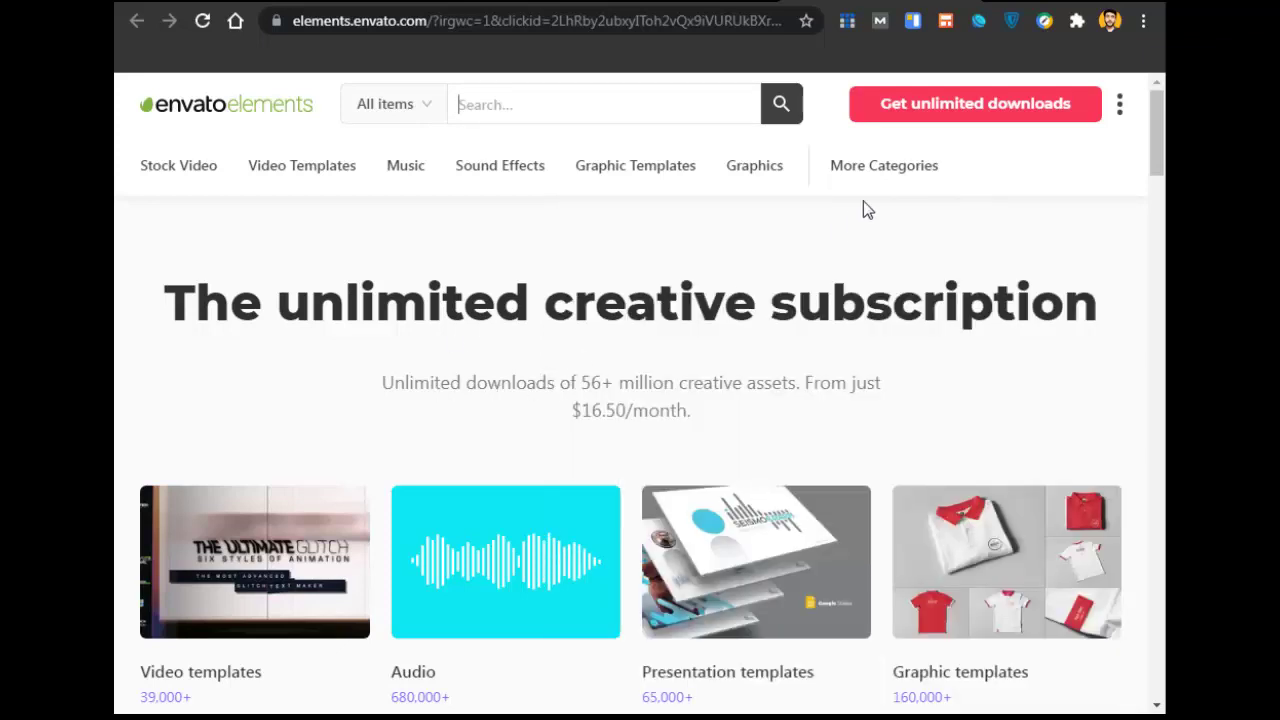
View the Envato Elements pricing and highlight the individual plan's From $16.50/m price.
left_click(906, 108)
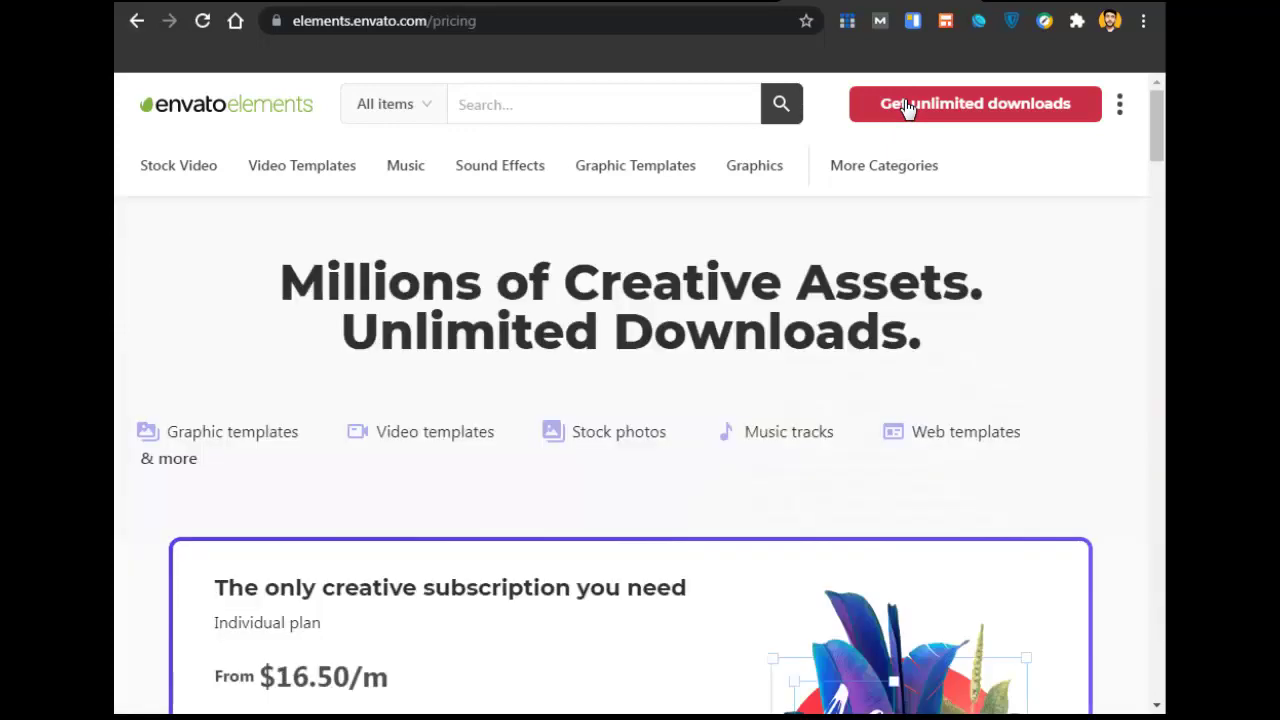
scroll(640, 450, "down", 4)
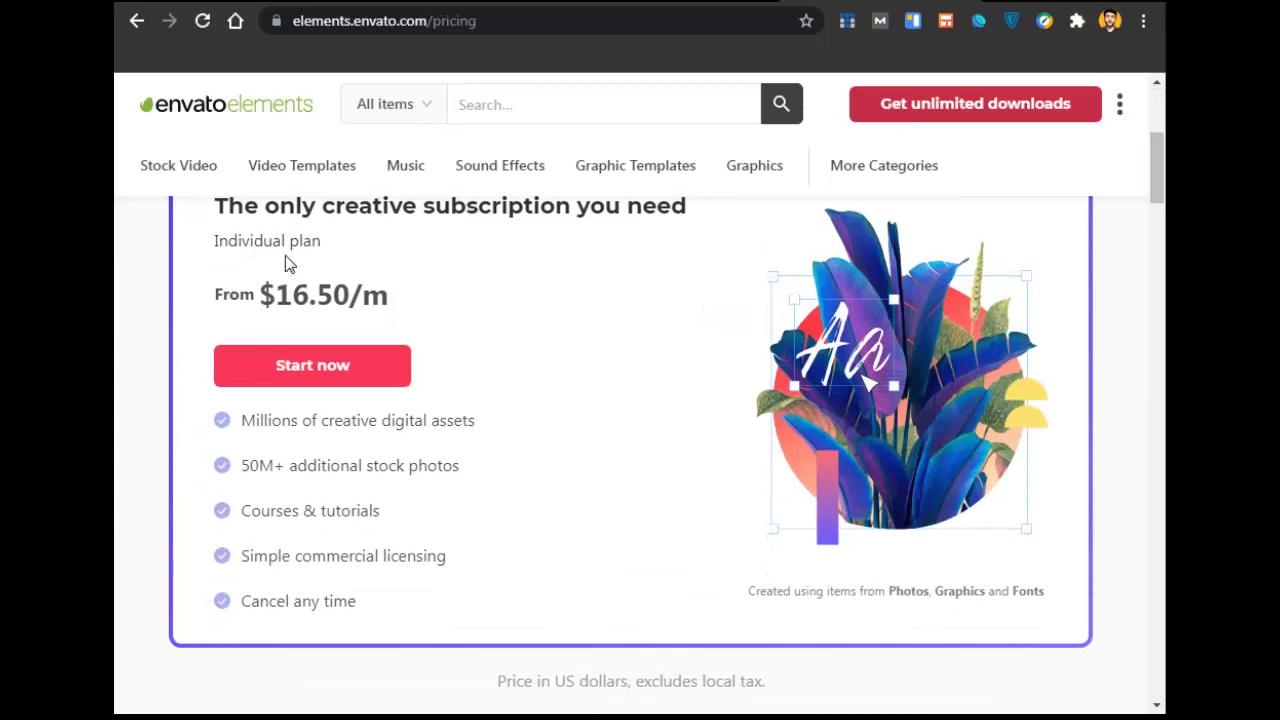
triple_click(311, 290)
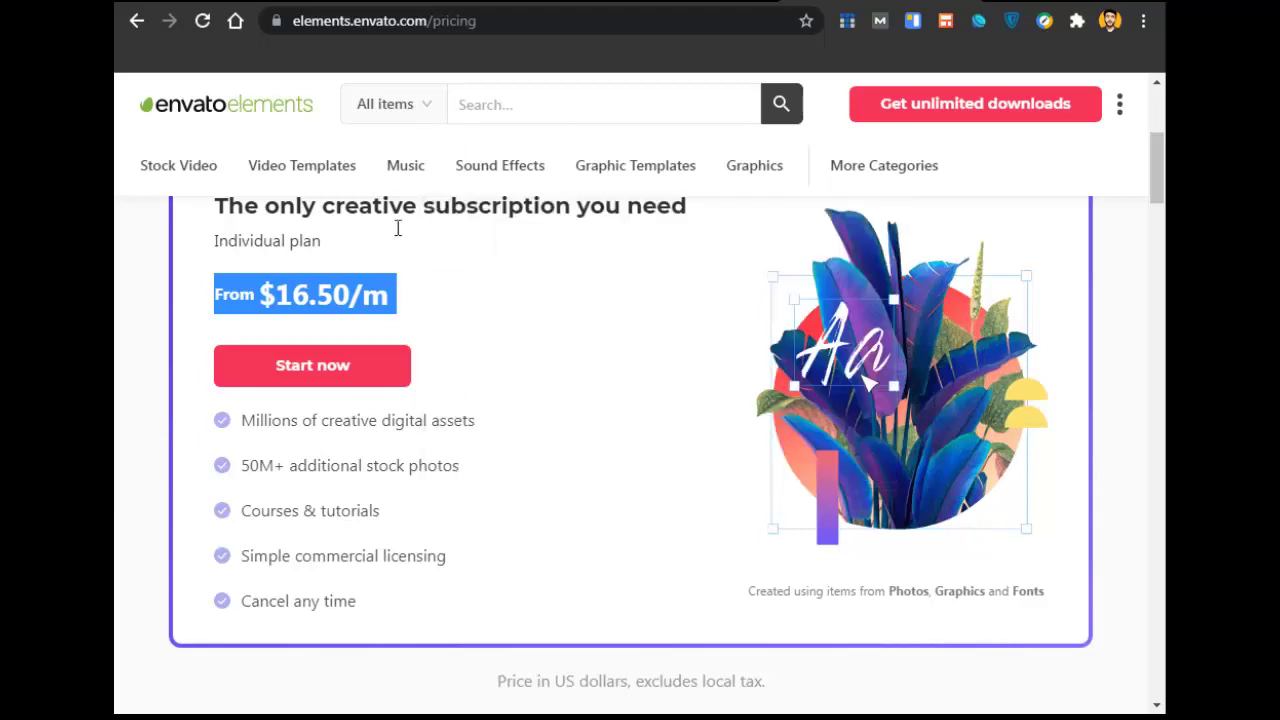
scroll(1157, 165, "up", 2)
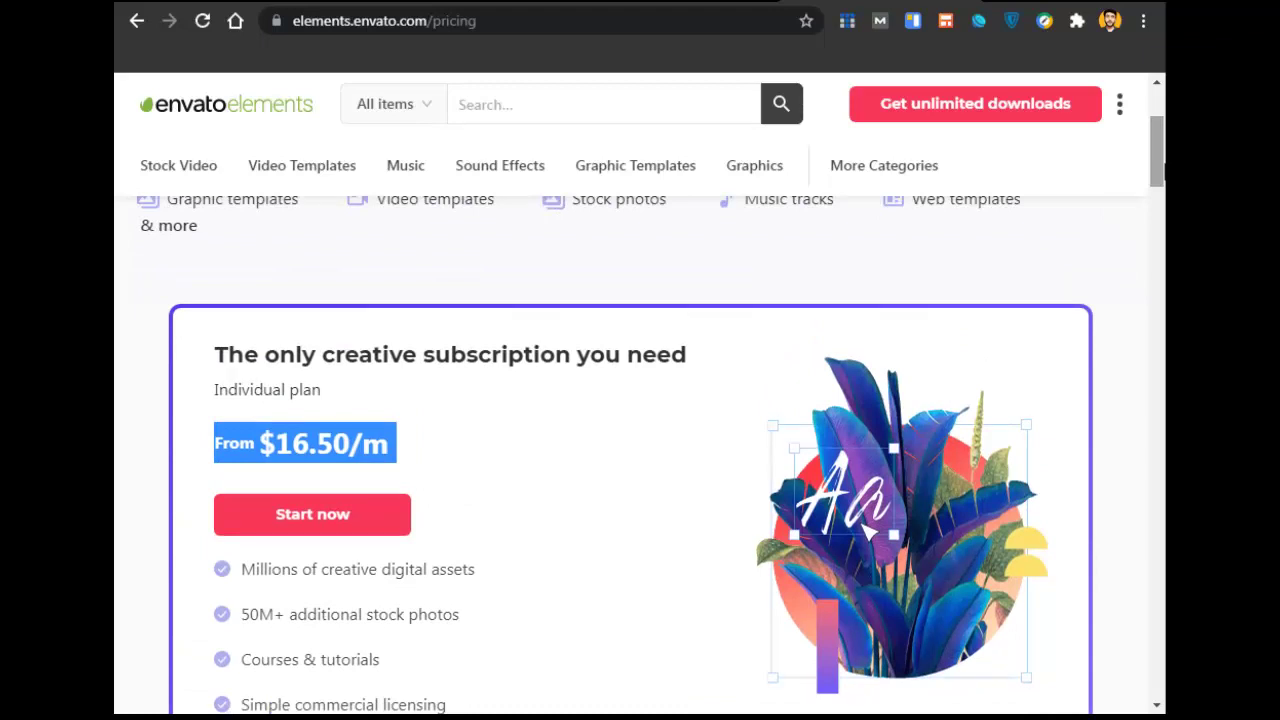
left_click(606, 30)
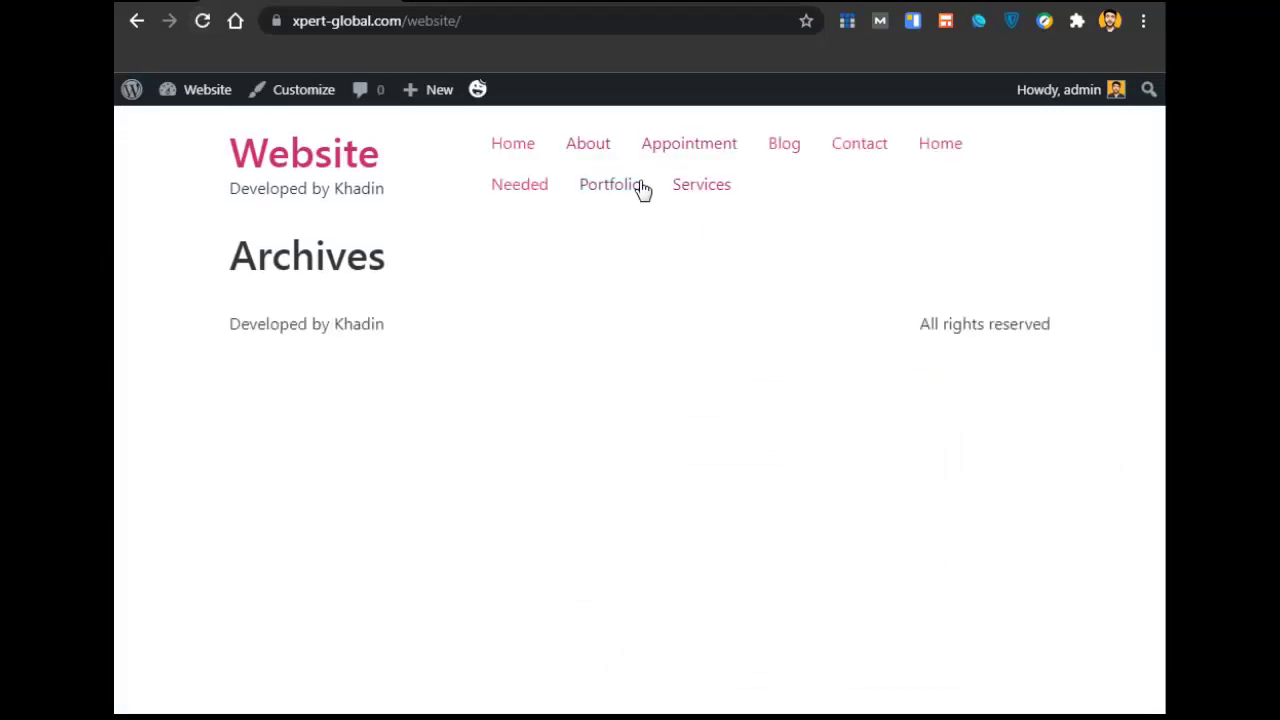
Scroll through the Preemptive demo preview on ThemeForest, then return to the WordPress tab.
left_click(690, 1)
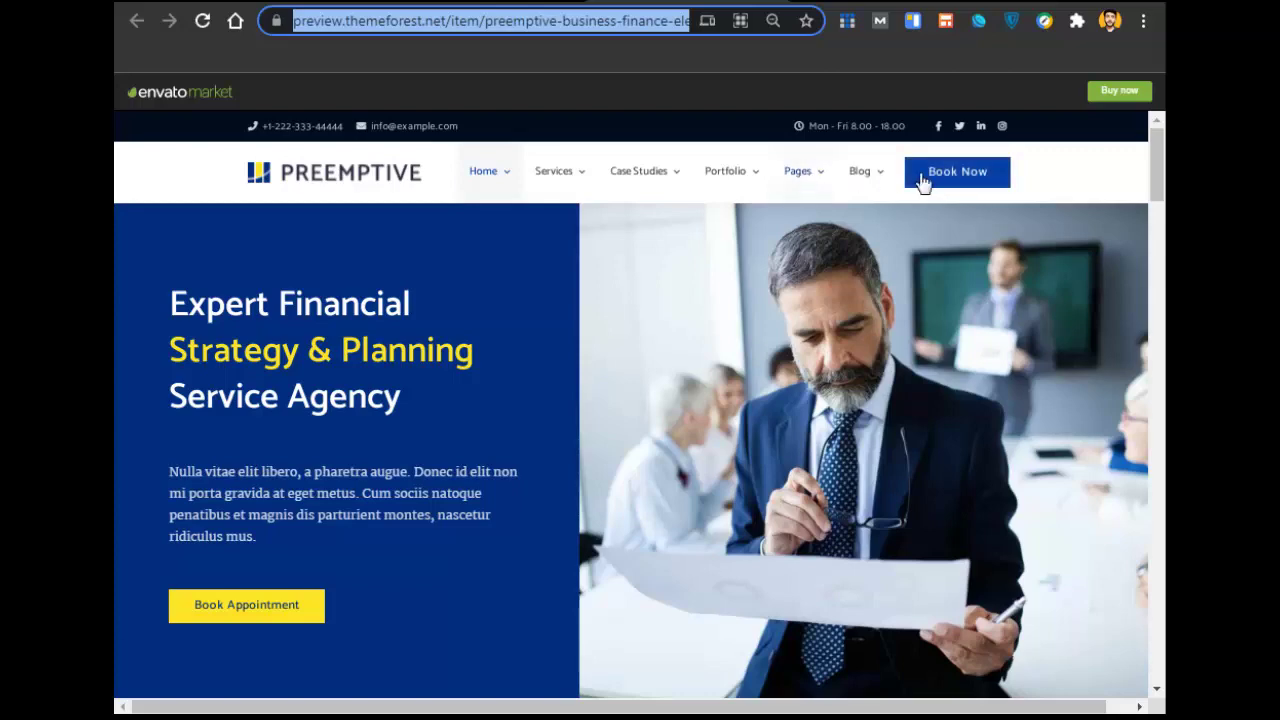
scroll(640, 412, "down", 2)
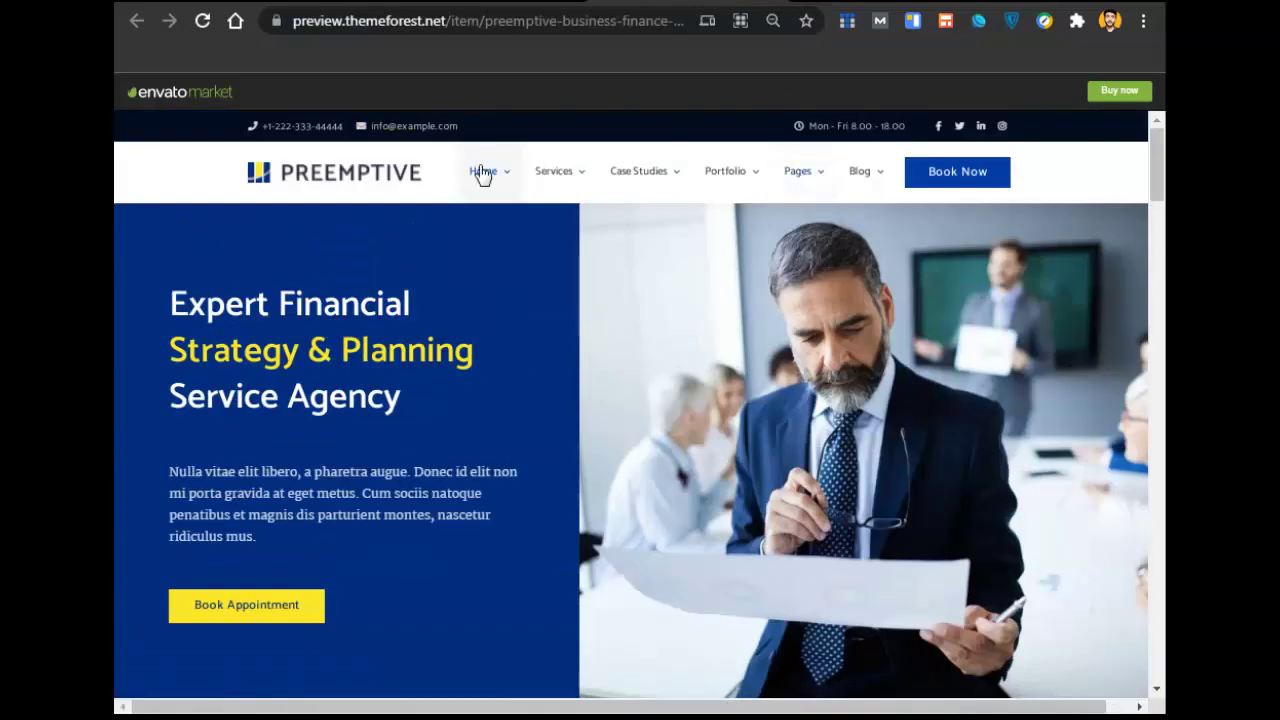
left_click_drag(1157, 165, 1157, 665)
left_click(1160, 618)
left_click_drag(1160, 618, 1160, 656)
key("ctrl+Tab")
key("ctrl+Tab")
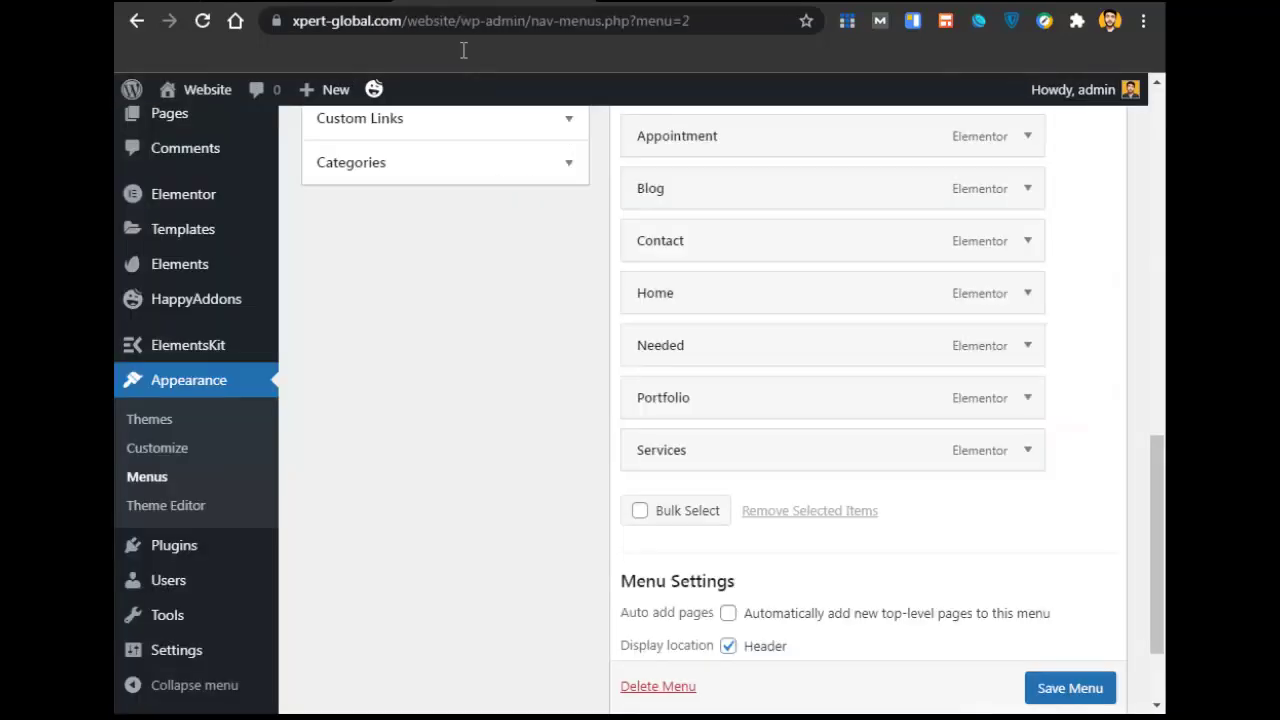
Create a new Header-type template named Main Header.
mouse_move(224, 363)
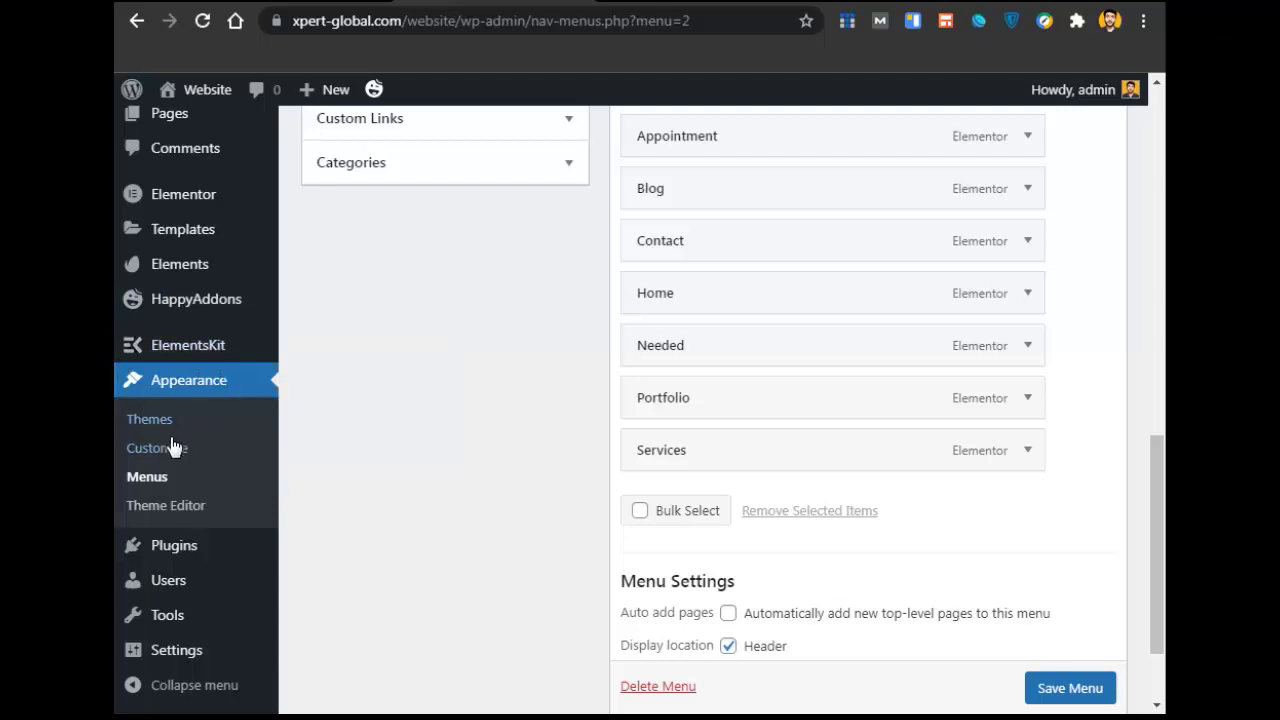
mouse_move(229, 237)
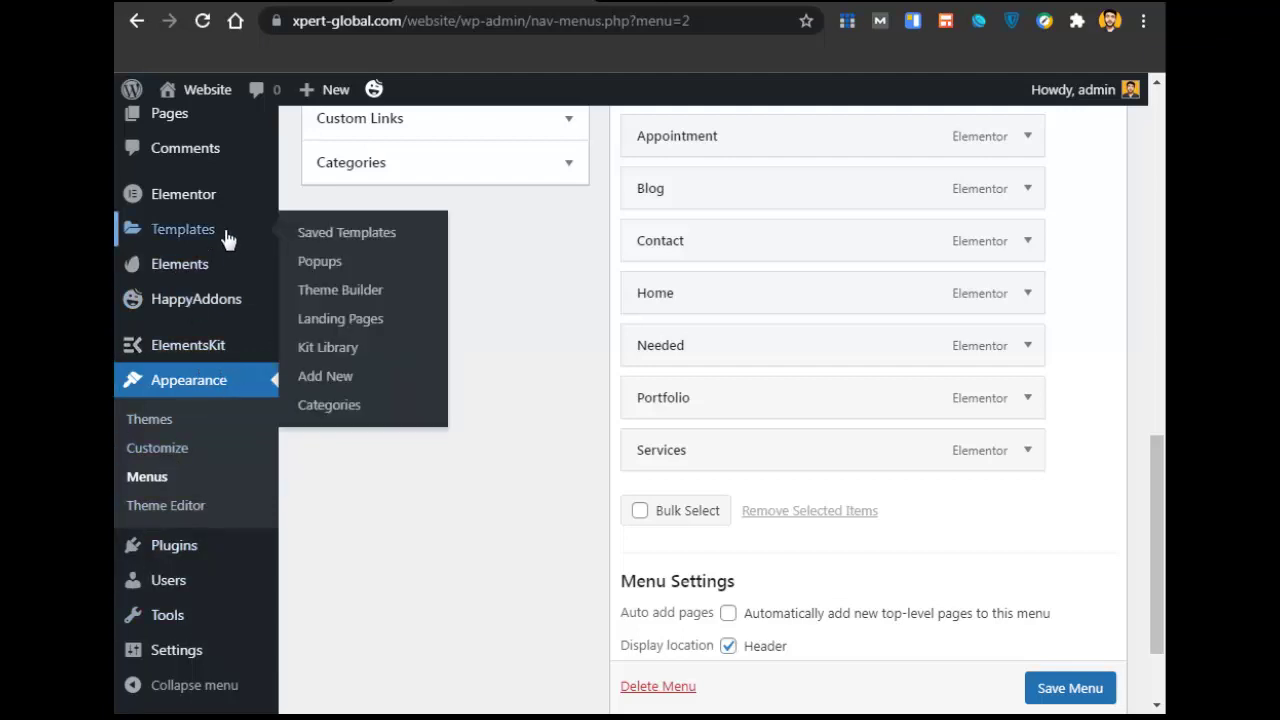
left_click(345, 375)
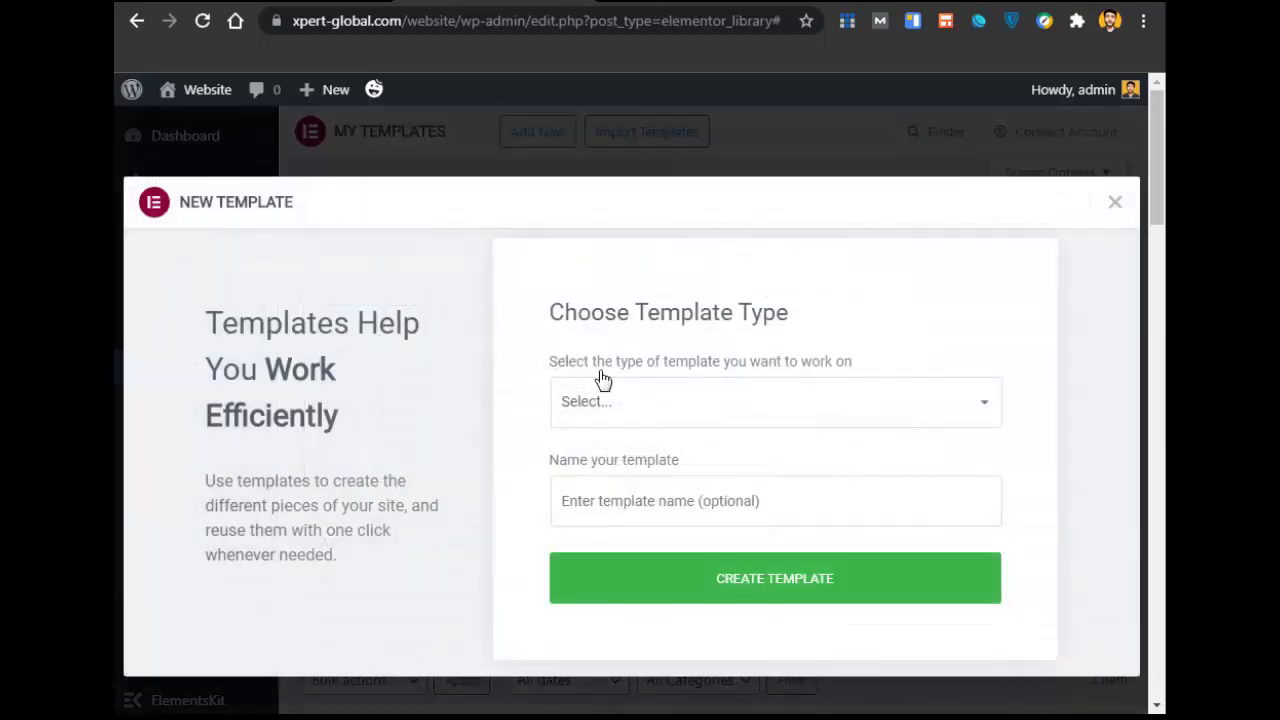
left_click(605, 390)
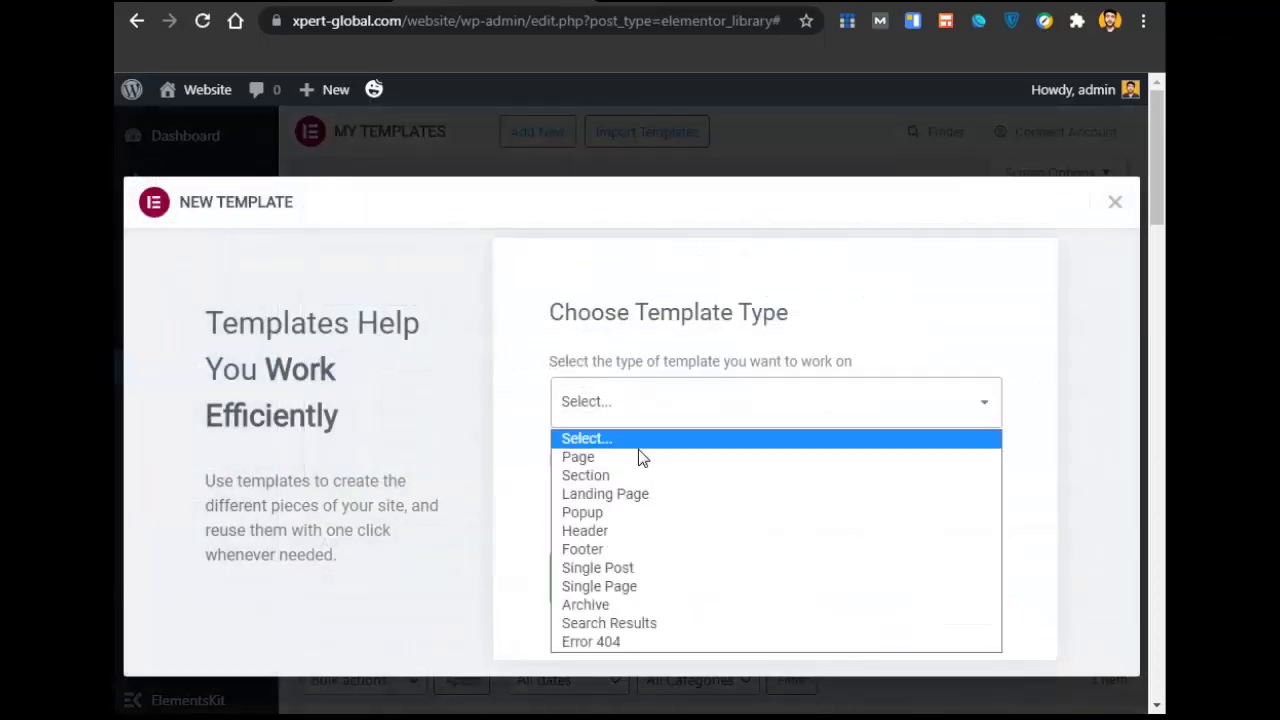
left_click(657, 531)
left_click(665, 501)
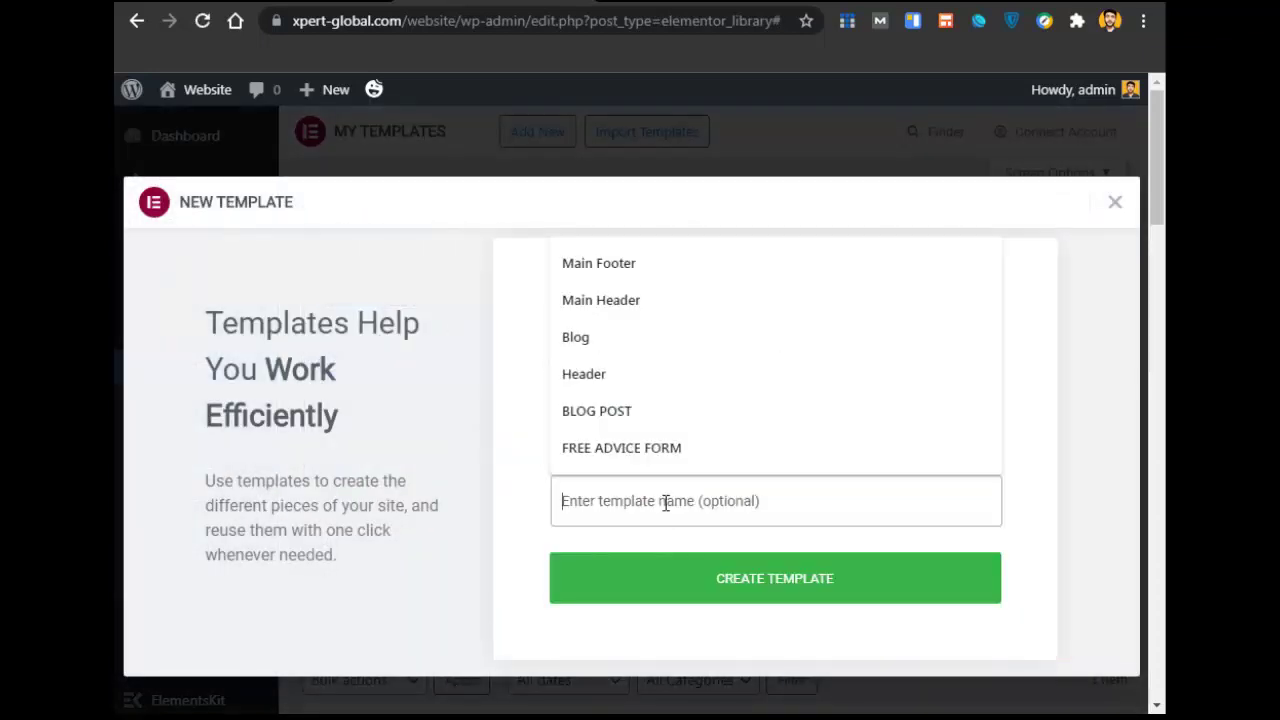
left_click(711, 300)
left_click(721, 590)
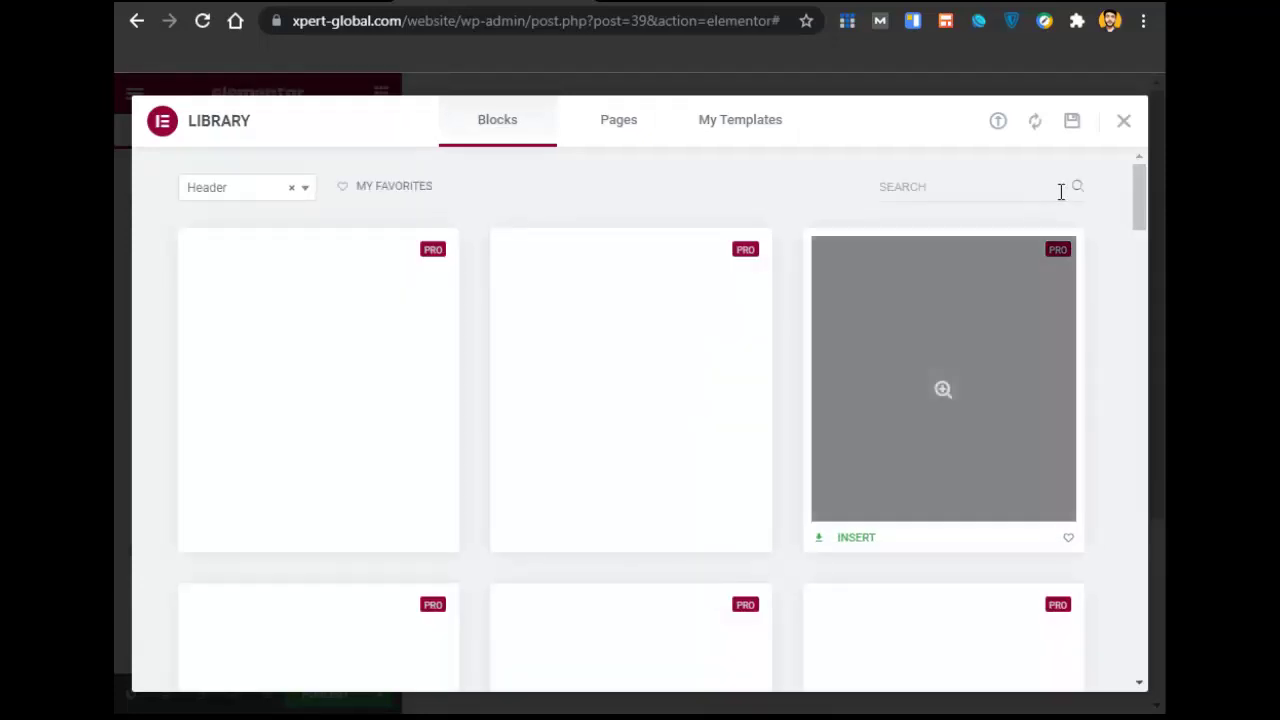
Open the Preemptive kit in the Envato template library and import its Global Kit Styles.
left_click(1125, 122)
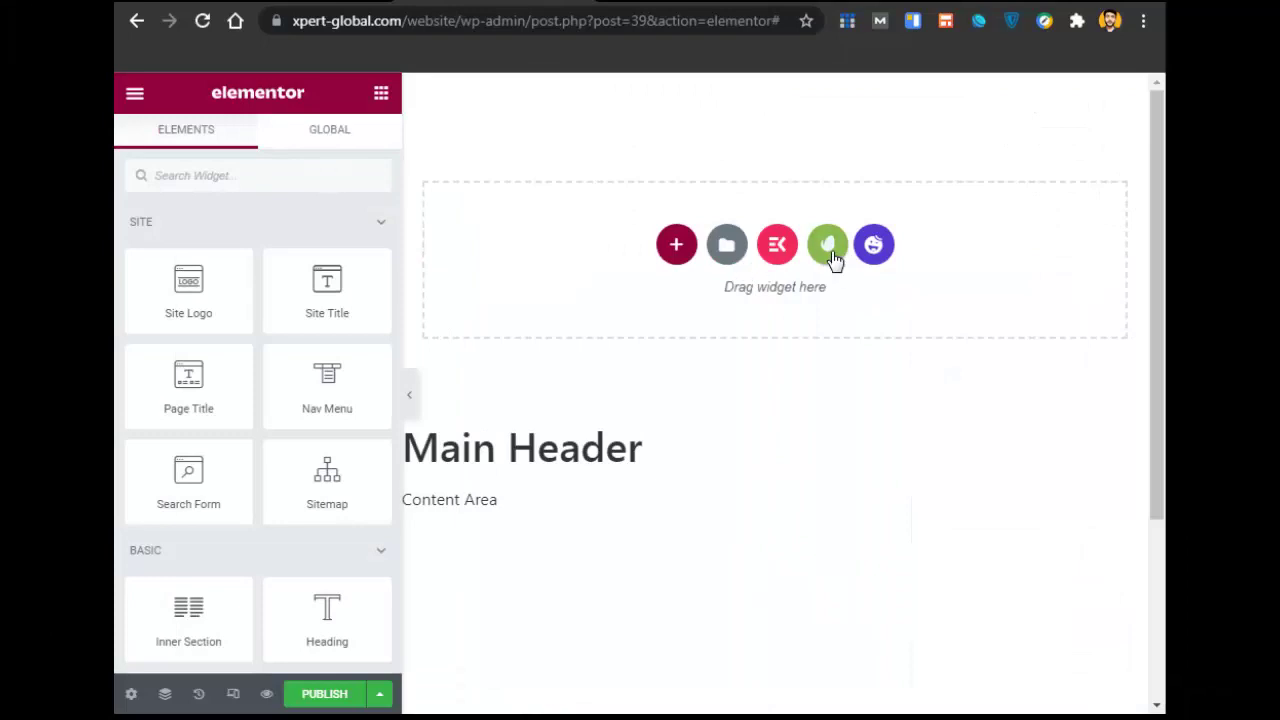
left_click(827, 246)
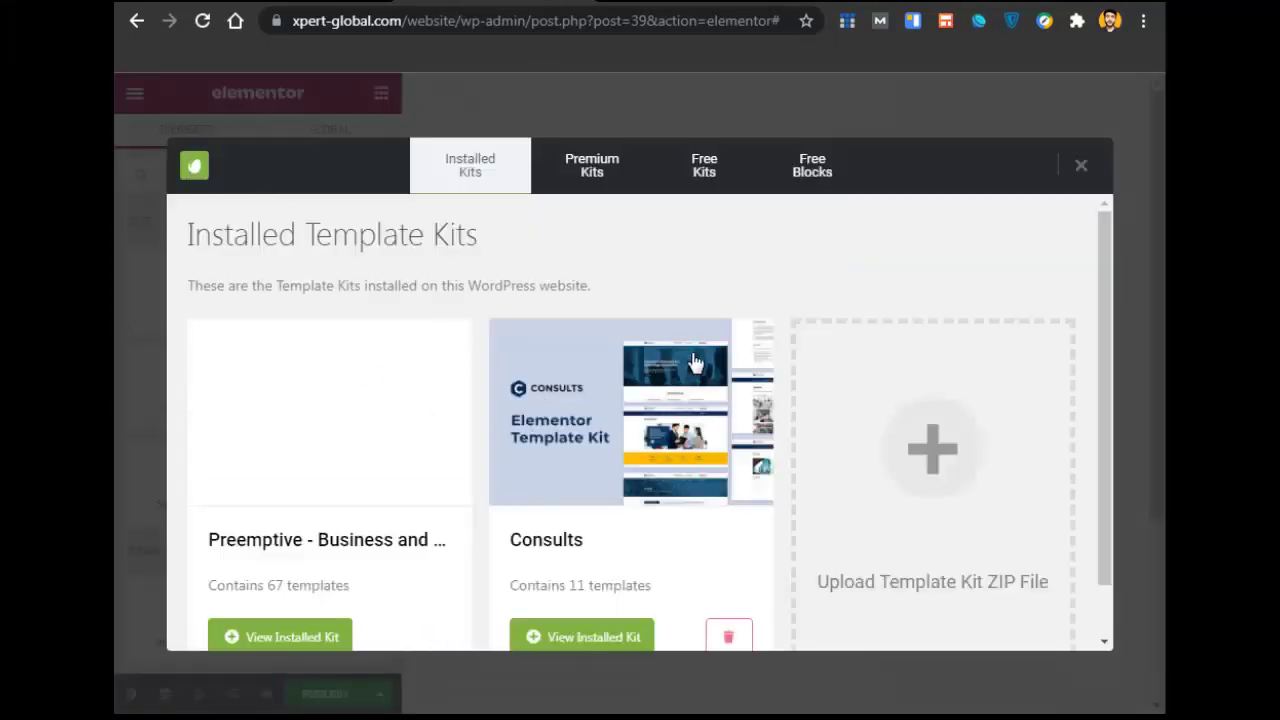
left_click_drag(1097, 273, 1106, 397)
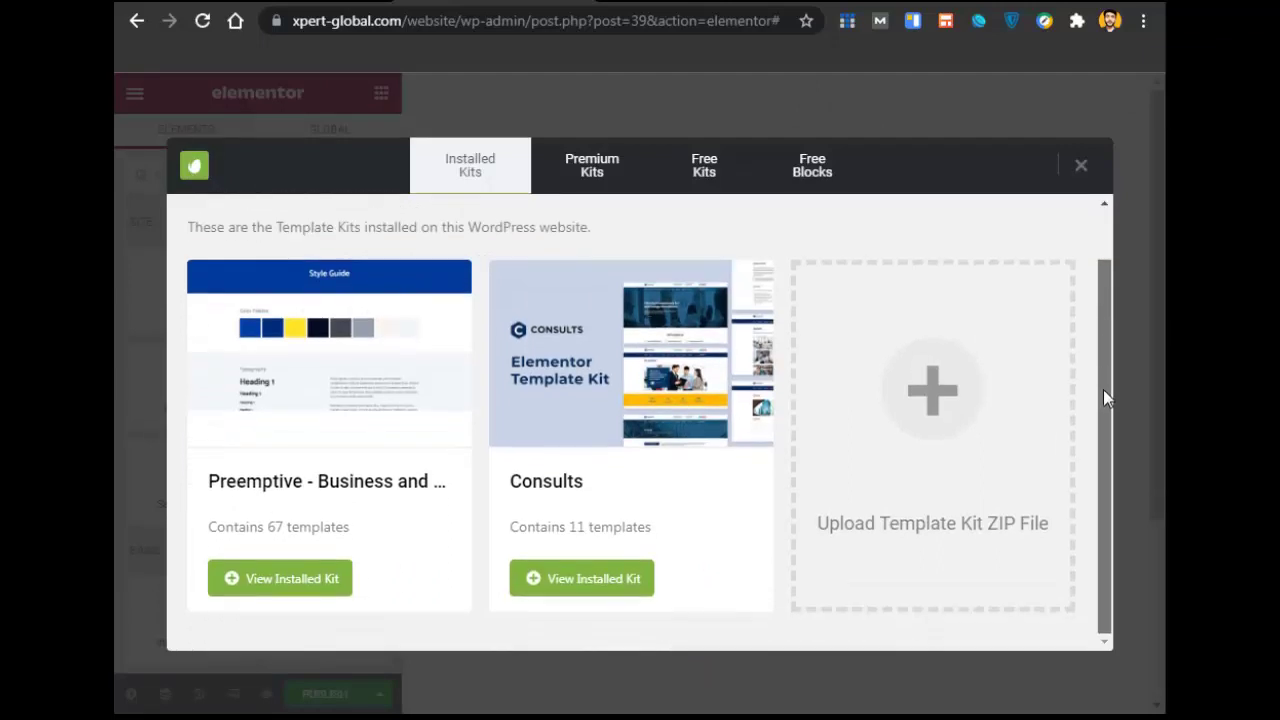
left_click(256, 590)
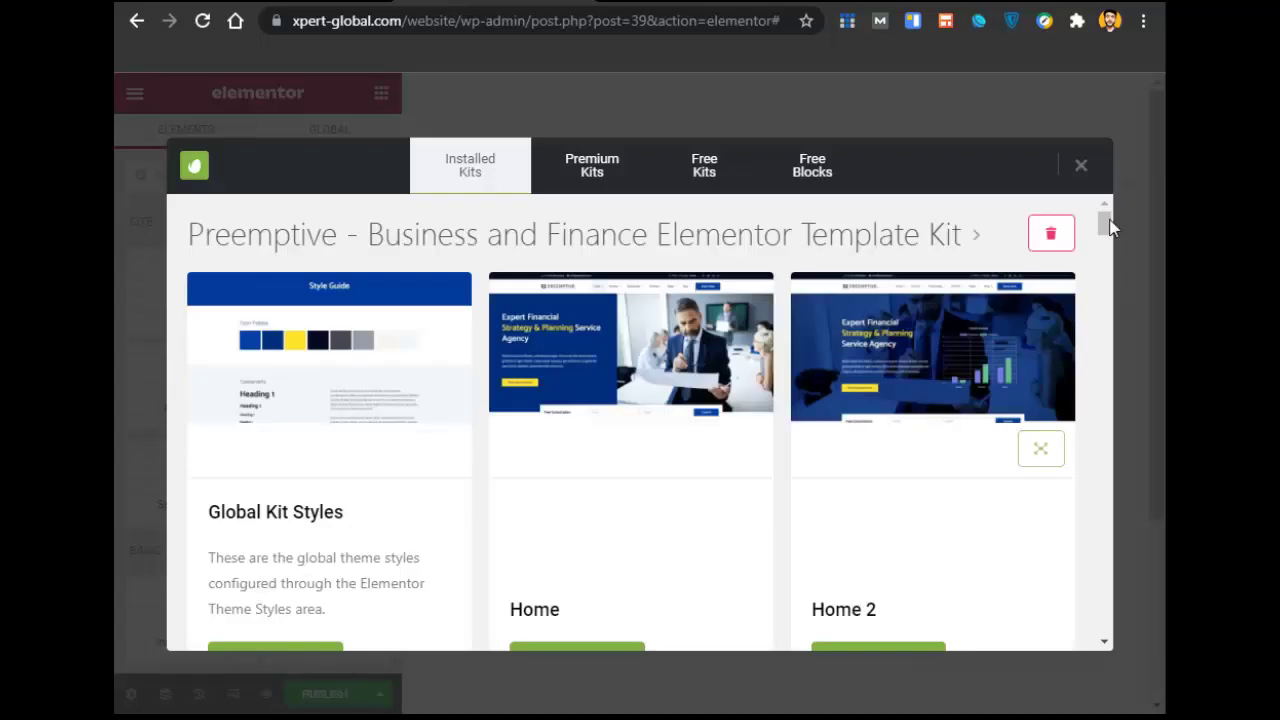
left_click_drag(1104, 220, 1108, 227)
left_click(257, 452)
left_click_drag(221, 285, 326, 312)
triple_click(258, 294)
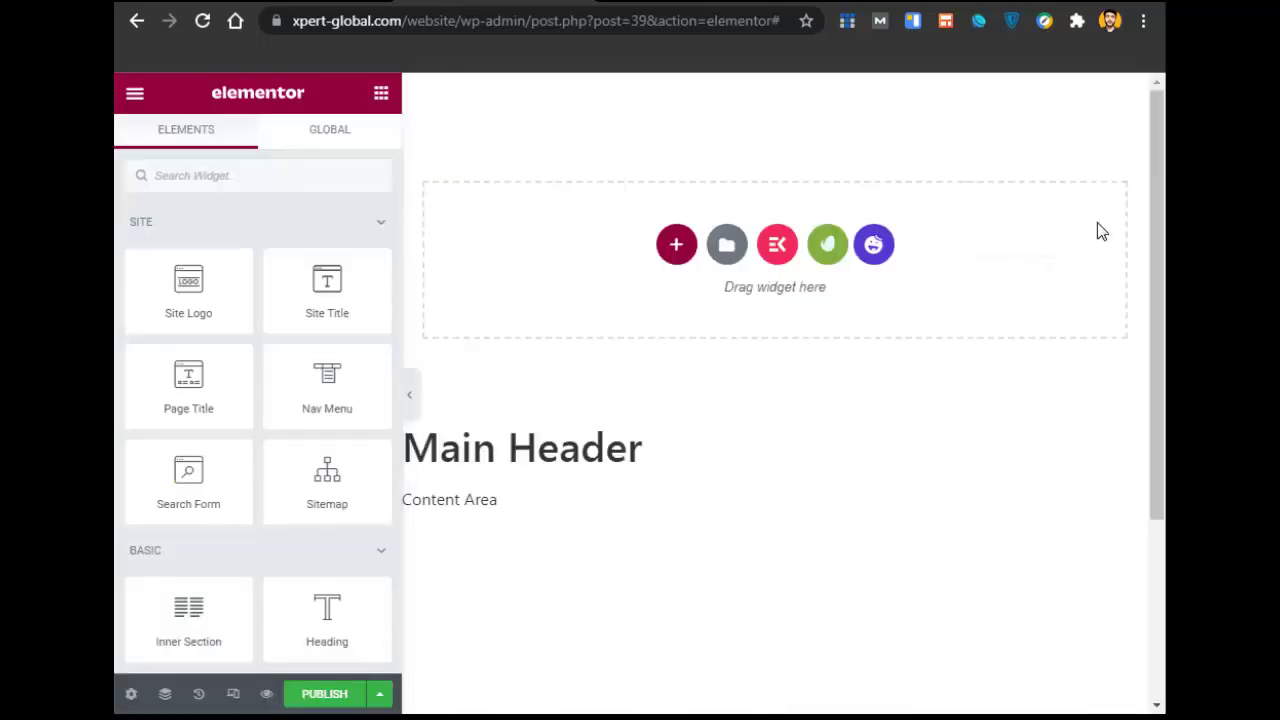
Reopen the Preemptive kit's template list and scroll down to the Header template.
left_click(826, 246)
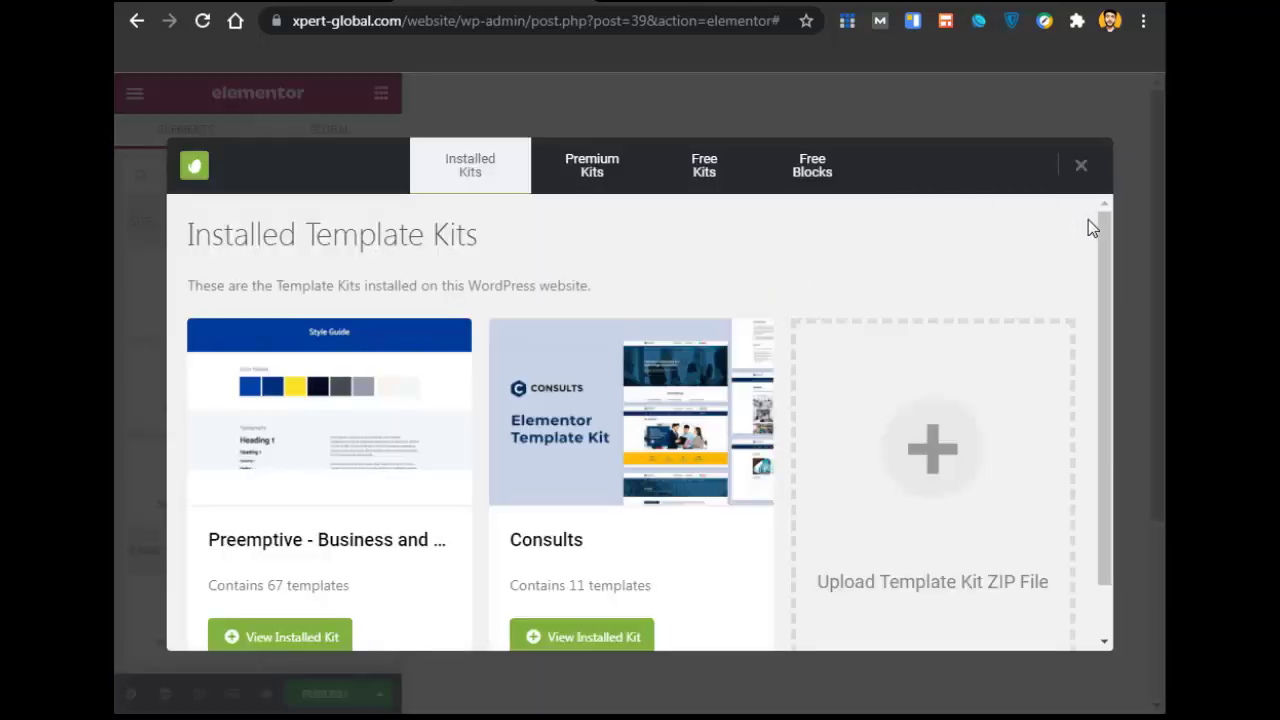
scroll(1100, 255, "down", 1)
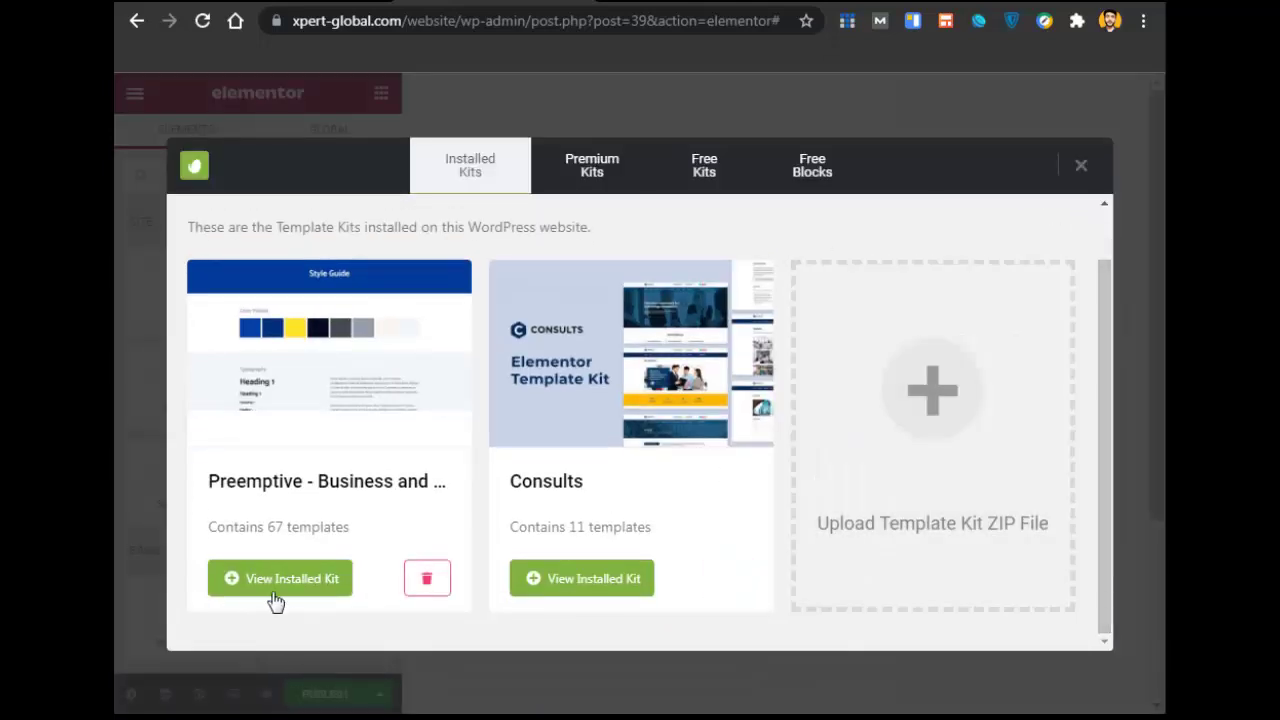
left_click(271, 590)
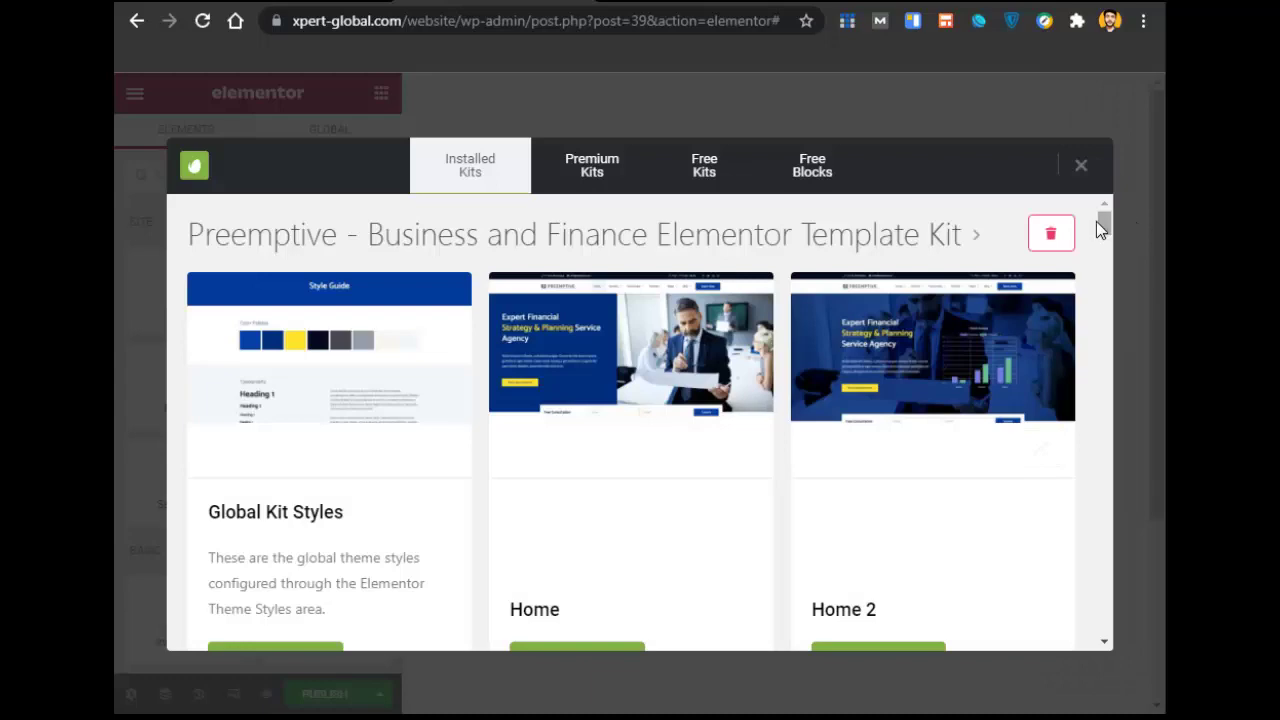
left_click_drag(1100, 225, 1117, 347)
left_click(1140, 444)
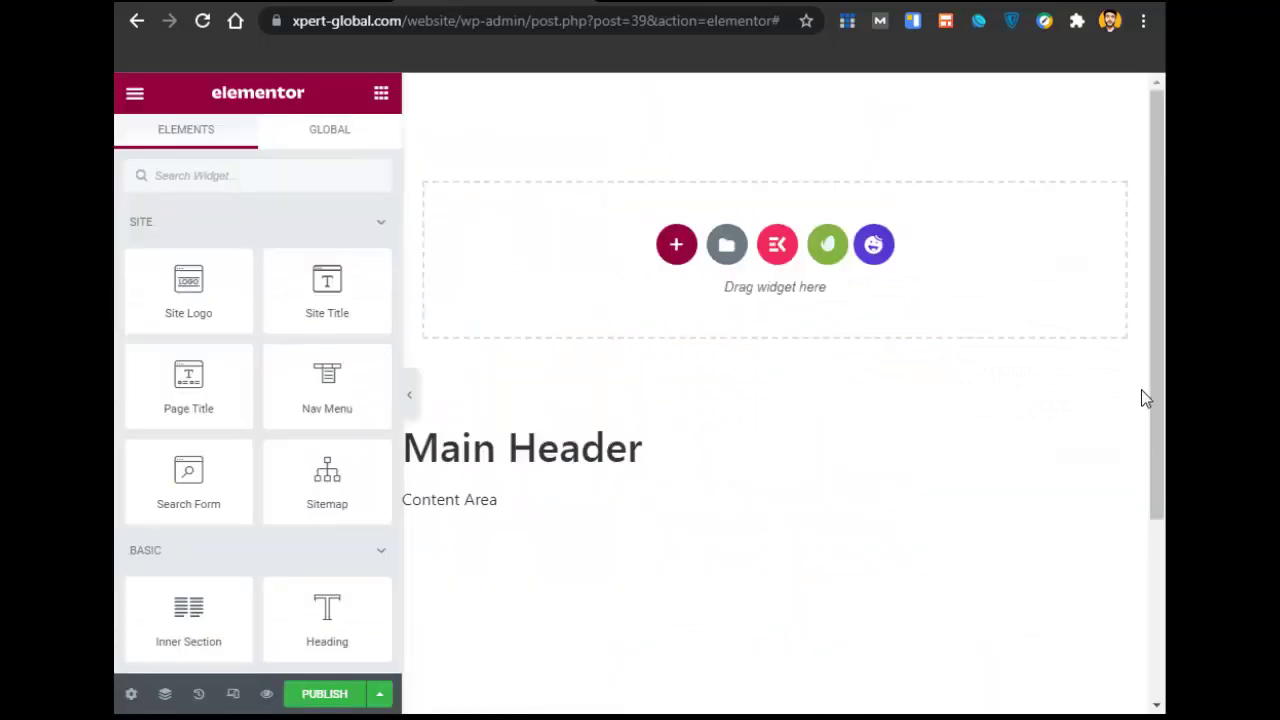
left_click(827, 244)
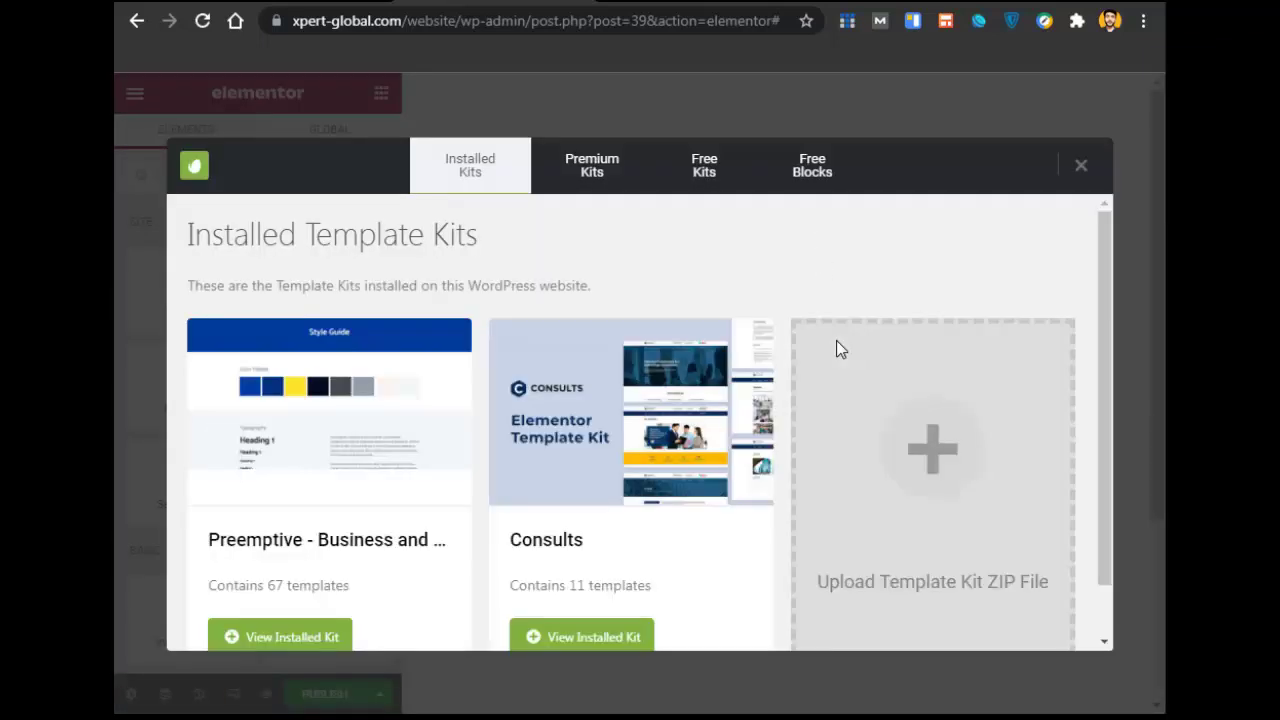
left_click(296, 640)
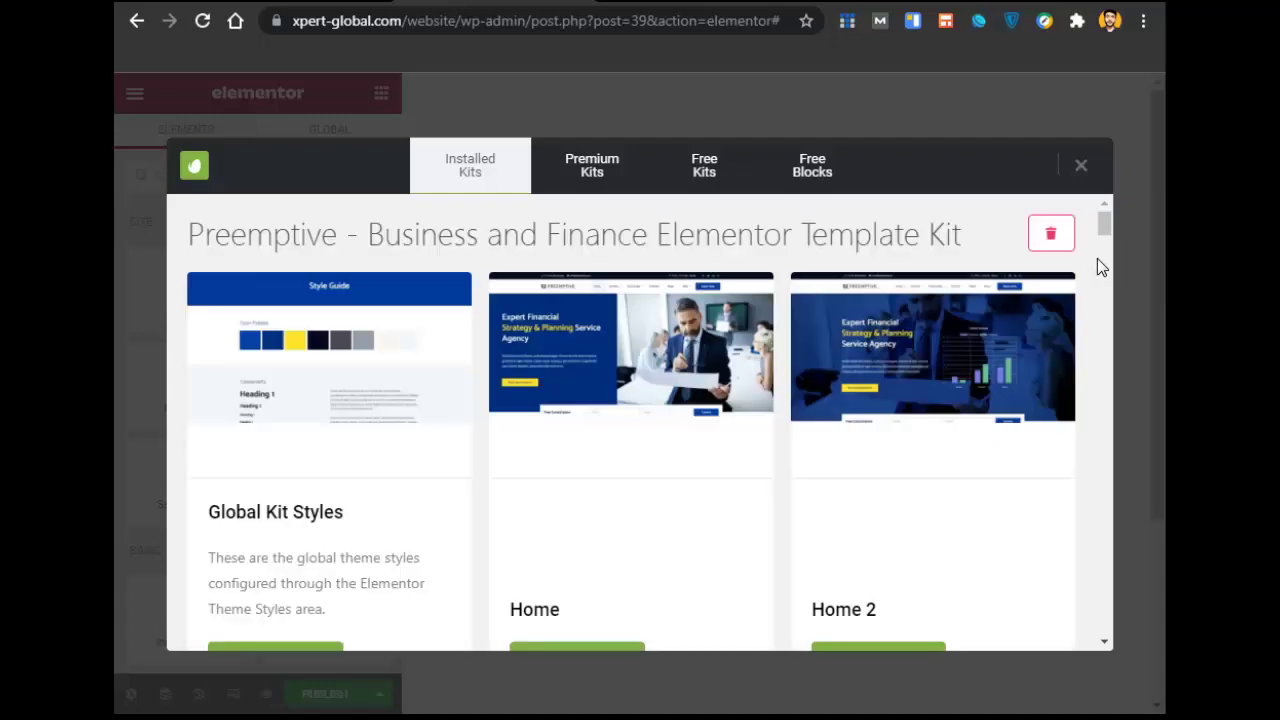
left_click_drag(1104, 224, 1118, 497)
left_click_drag(1118, 490, 1104, 373)
Insert the Preemptive Header template, set browser zoom to 80%, and close the library.
left_click(931, 552)
left_click(1143, 20)
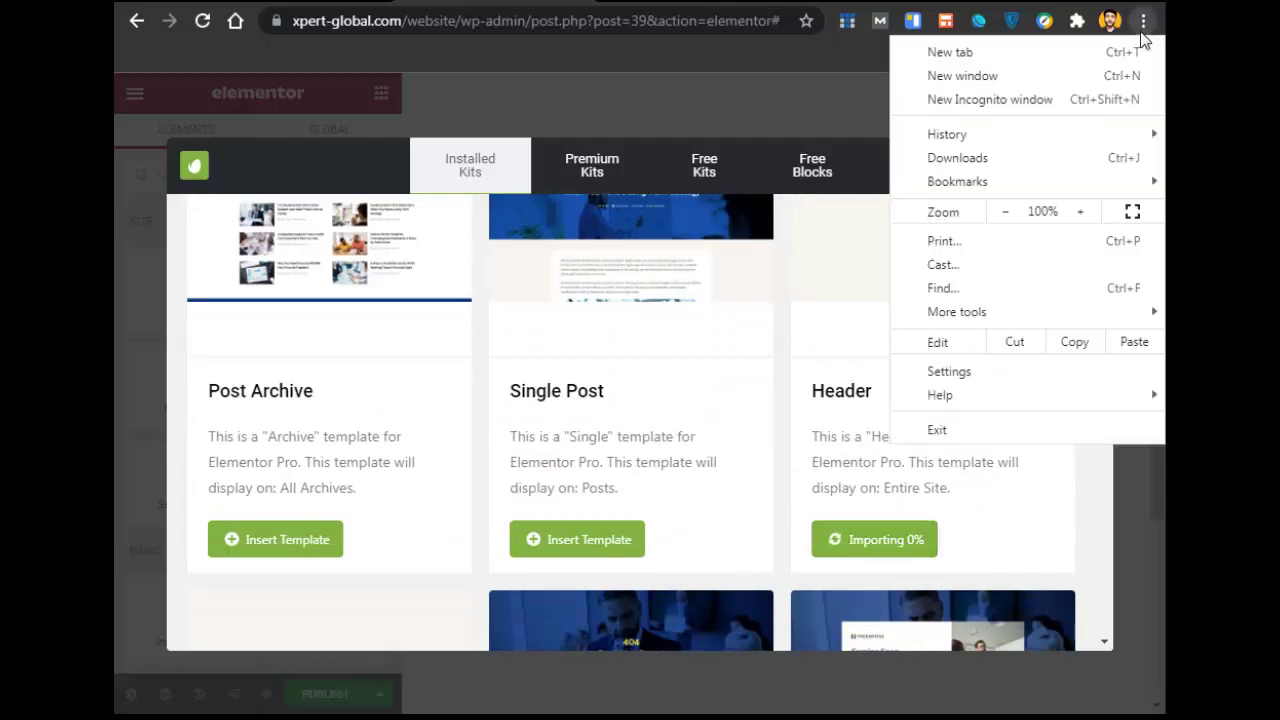
left_click(1009, 208)
left_click(1009, 208)
left_click(1009, 208)
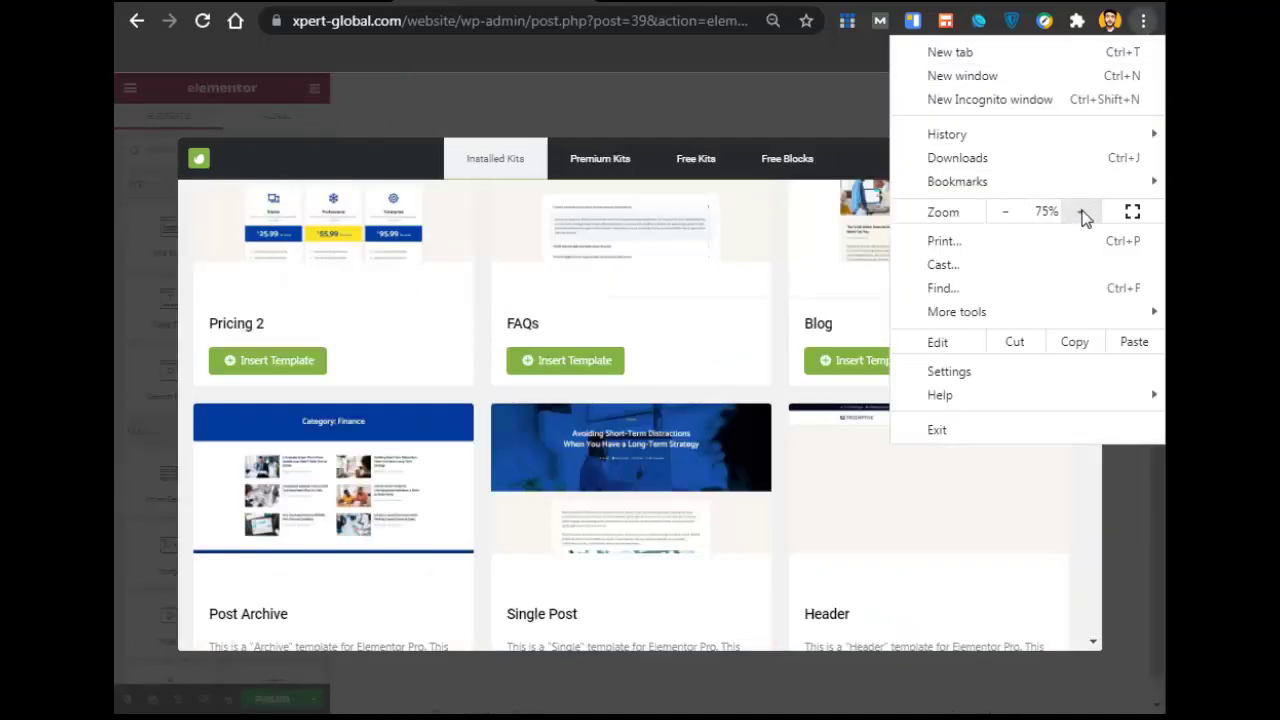
left_click(1081, 212)
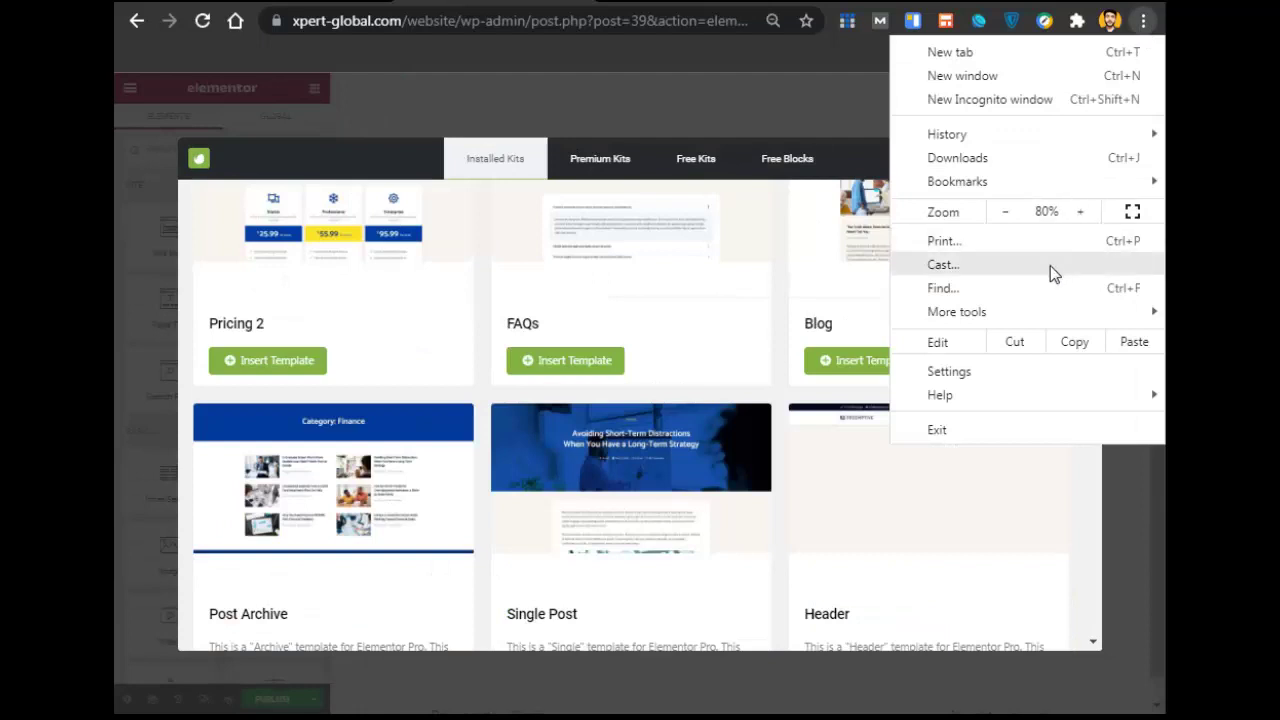
left_click(958, 76)
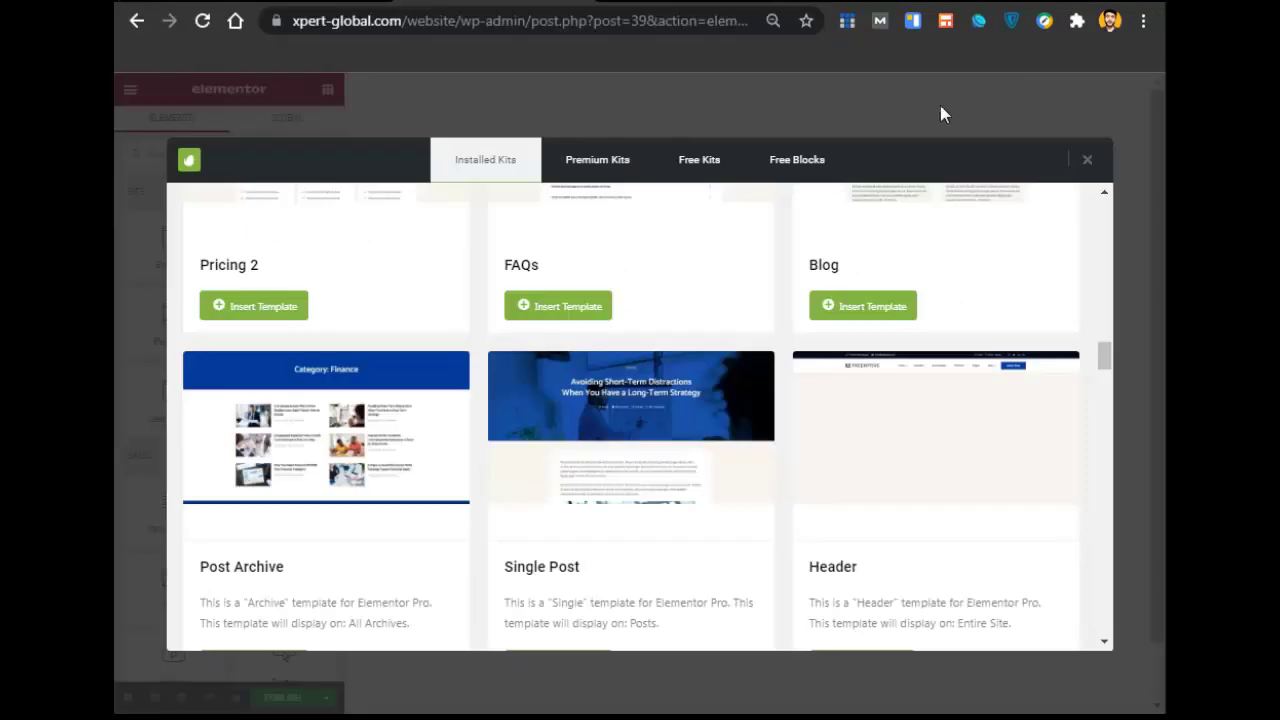
left_click(1117, 362)
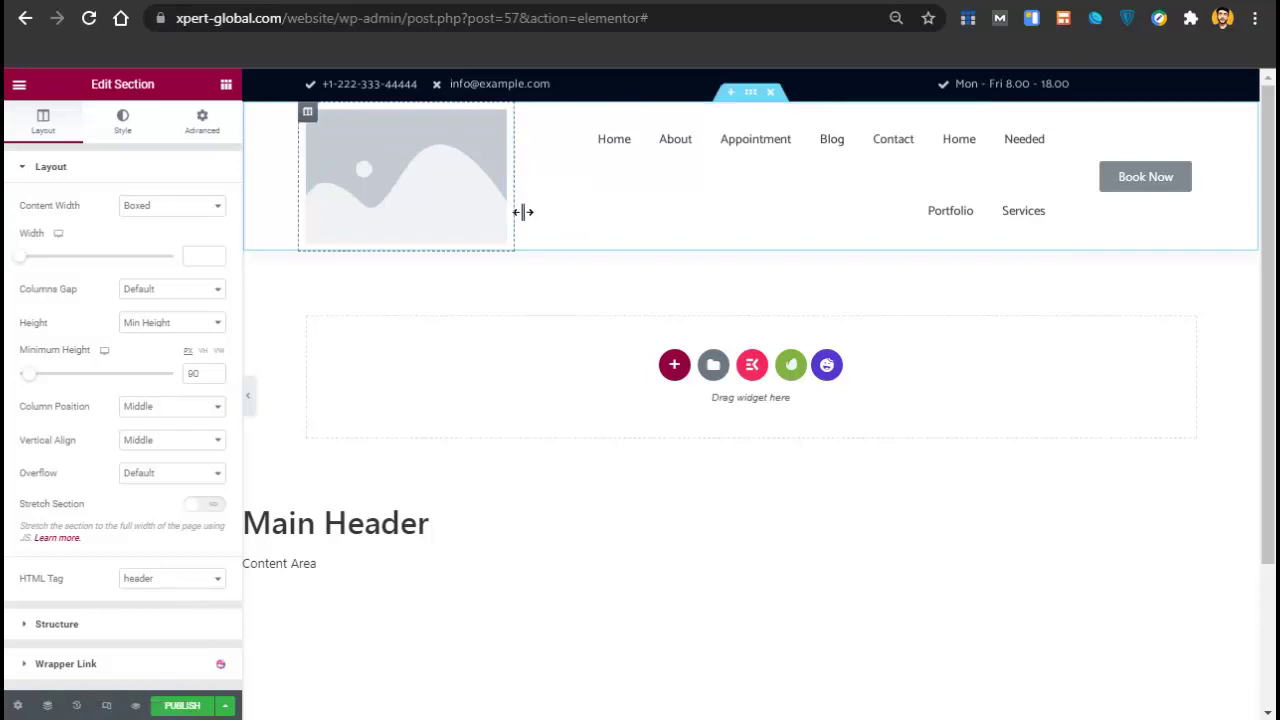
Narrow the header's logo column, delete the Site Logo widget and drop an Image widget in its place.
left_click_drag(510, 212, 432, 199)
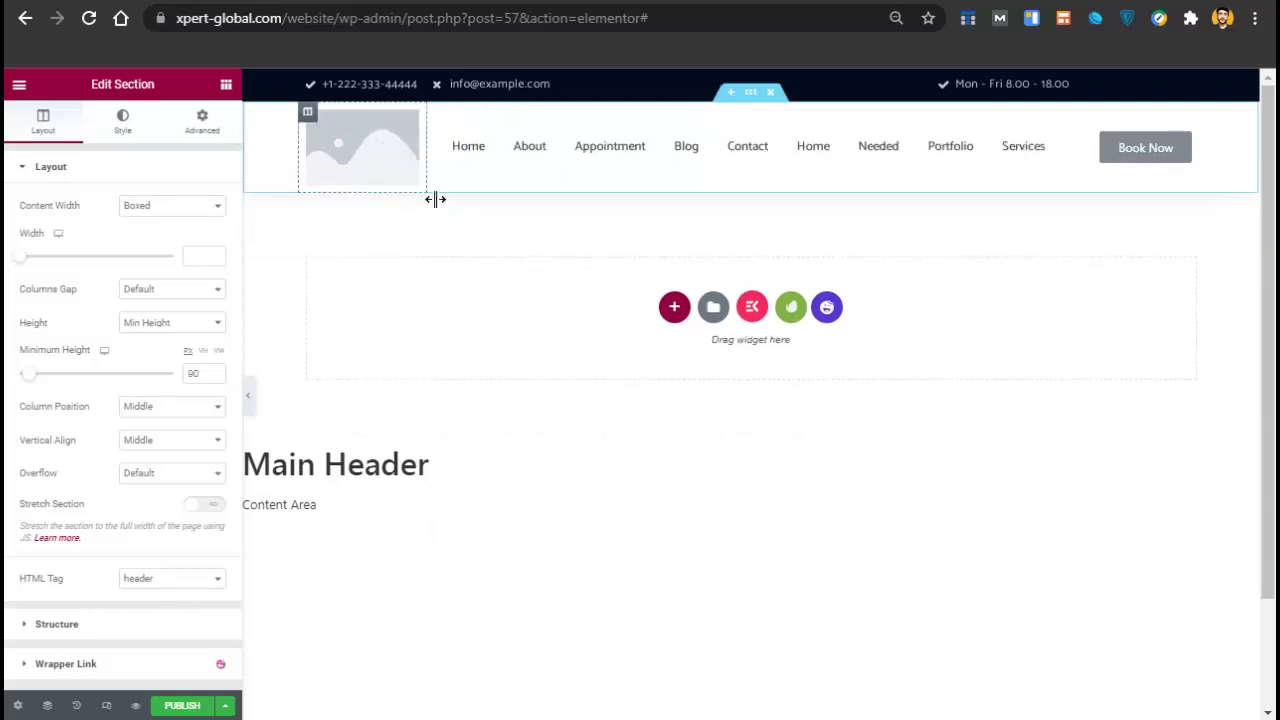
left_click(380, 150)
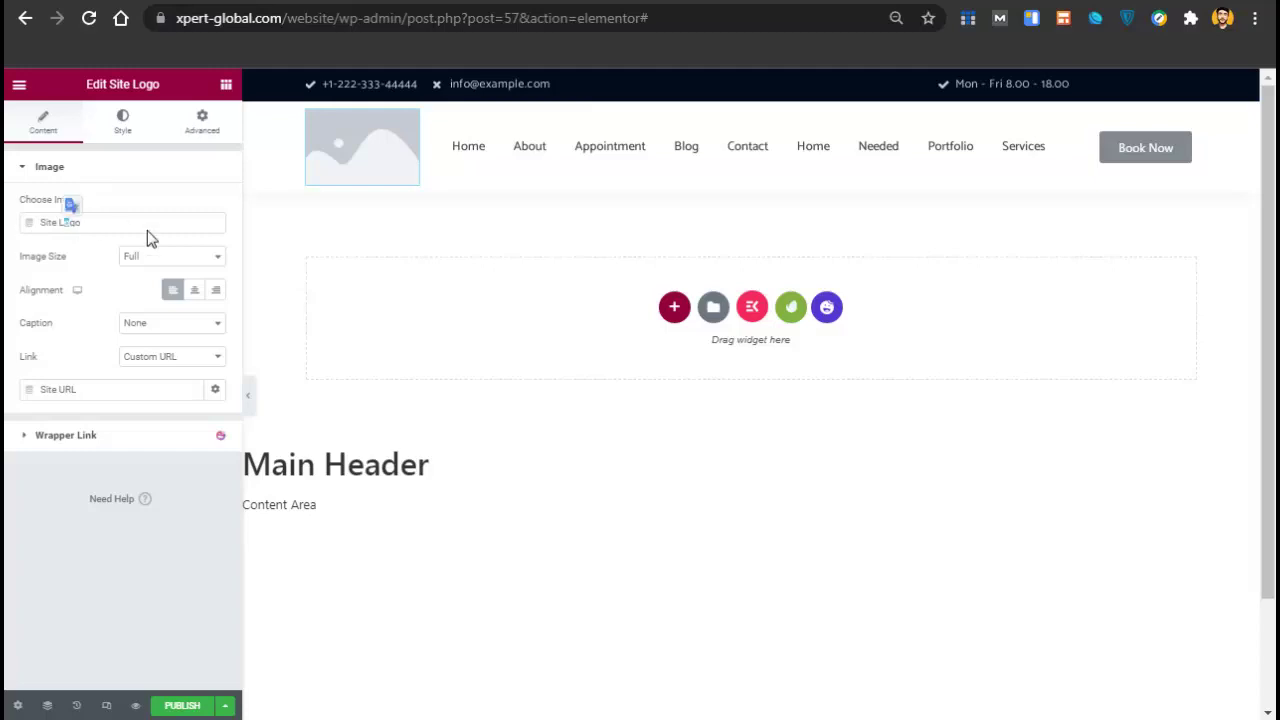
right_click(374, 163)
left_click(451, 376)
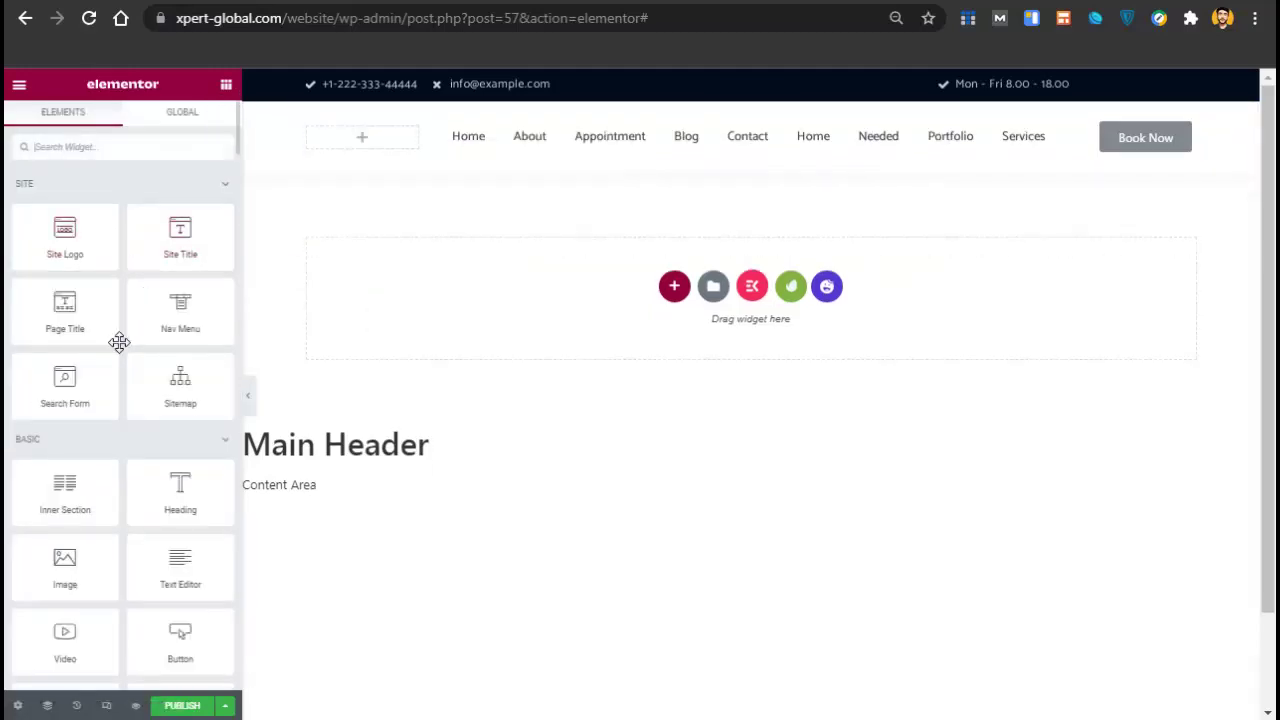
left_click_drag(64, 578, 366, 143)
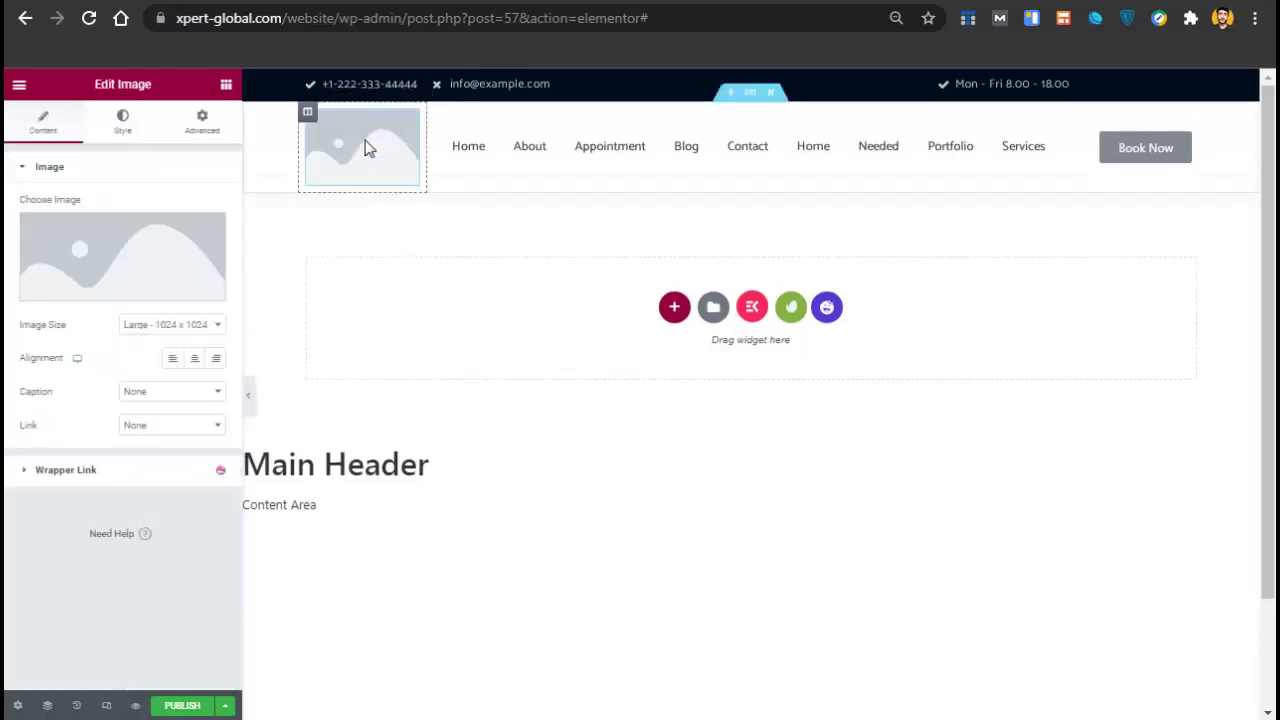
Start a new image upload and browse the E: drive, WEBIFIED HUB, Desktop and Downloads folders for the logo.
left_click(125, 290)
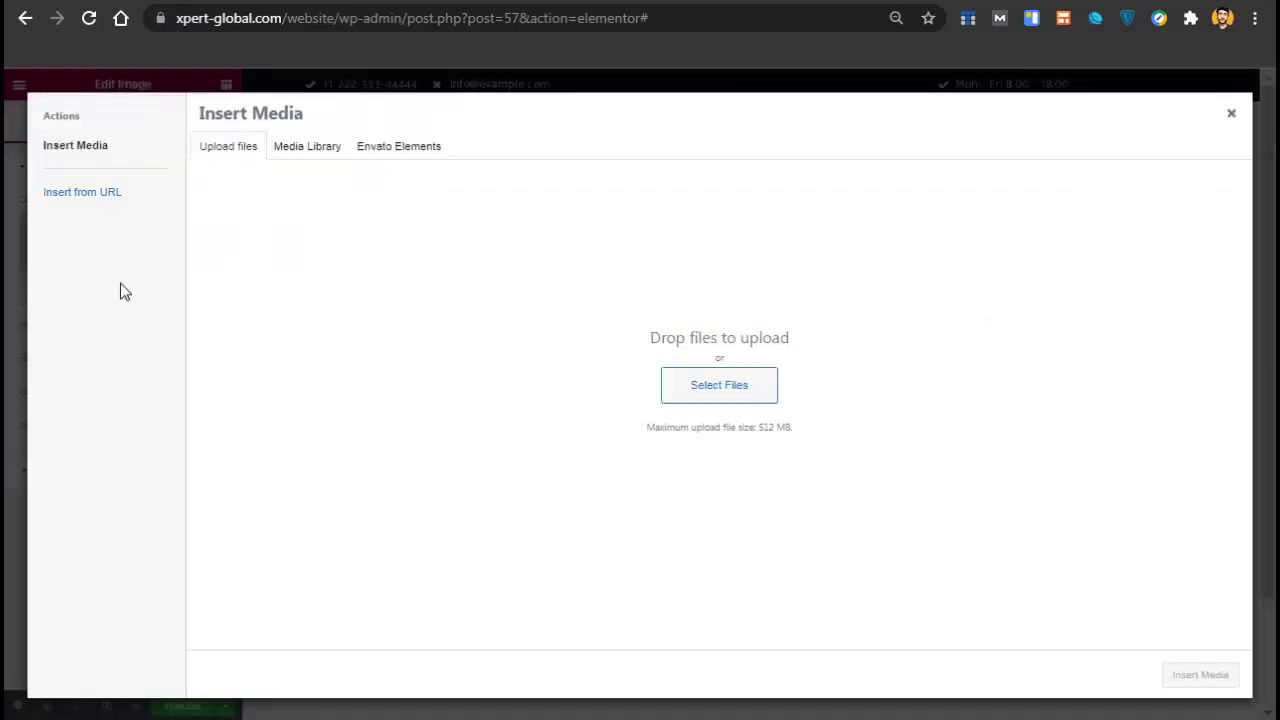
left_click(306, 152)
left_click(243, 157)
left_click(700, 385)
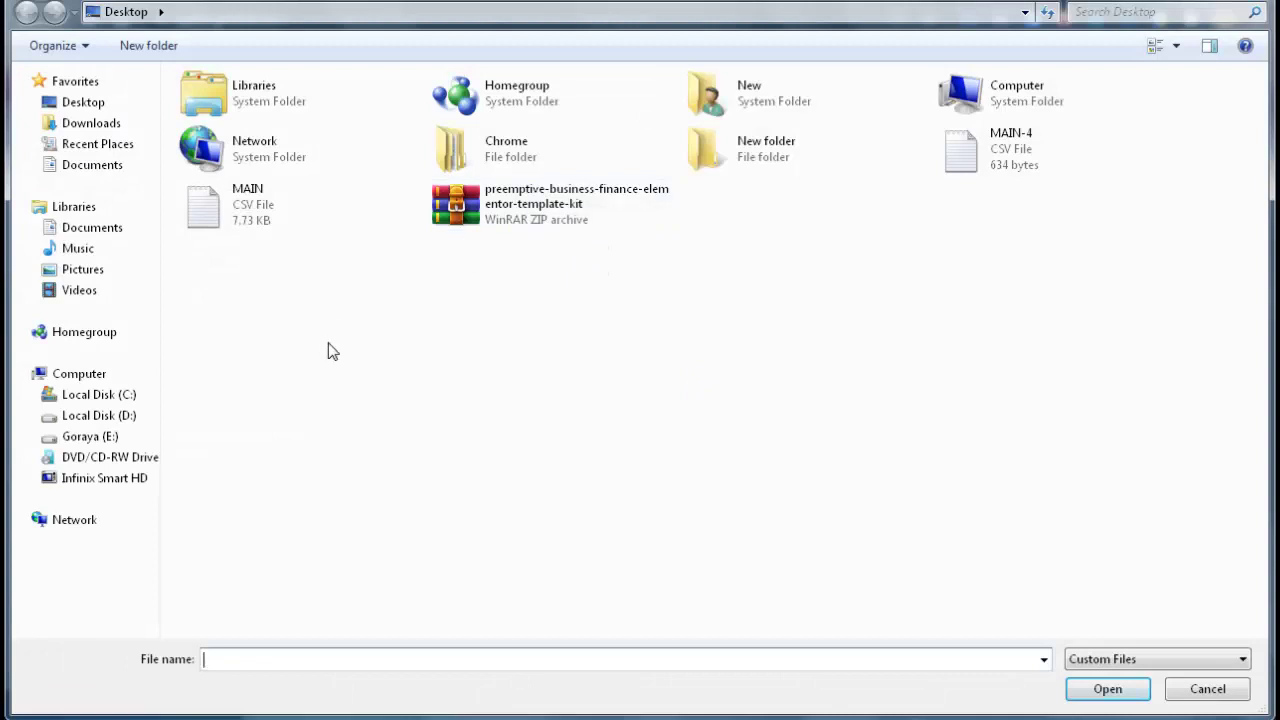
left_click(151, 436)
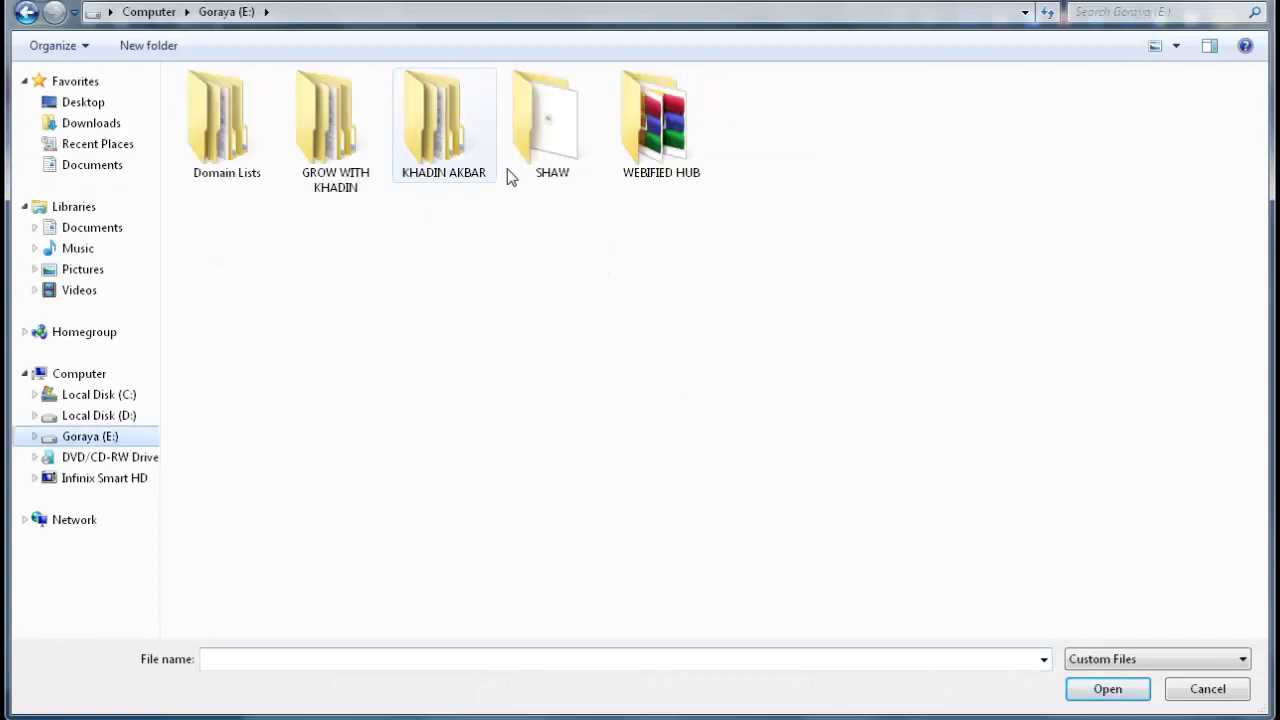
double_click(430, 150)
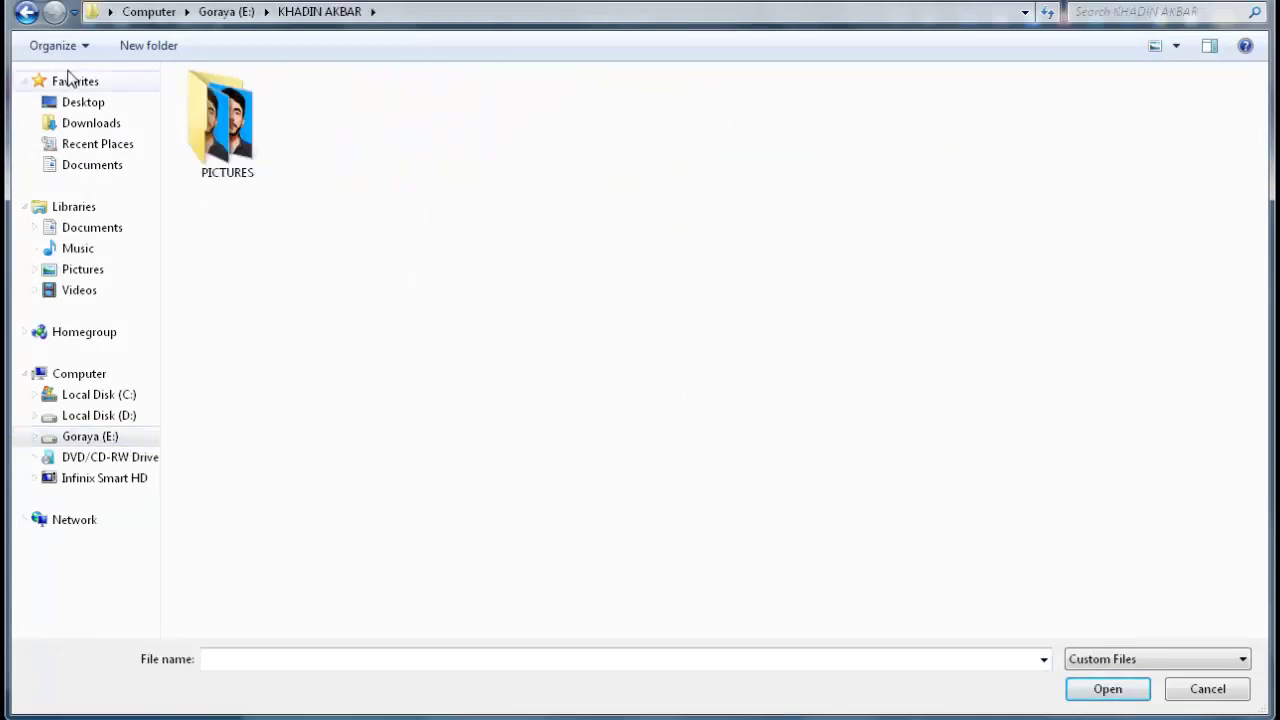
left_click(26, 12)
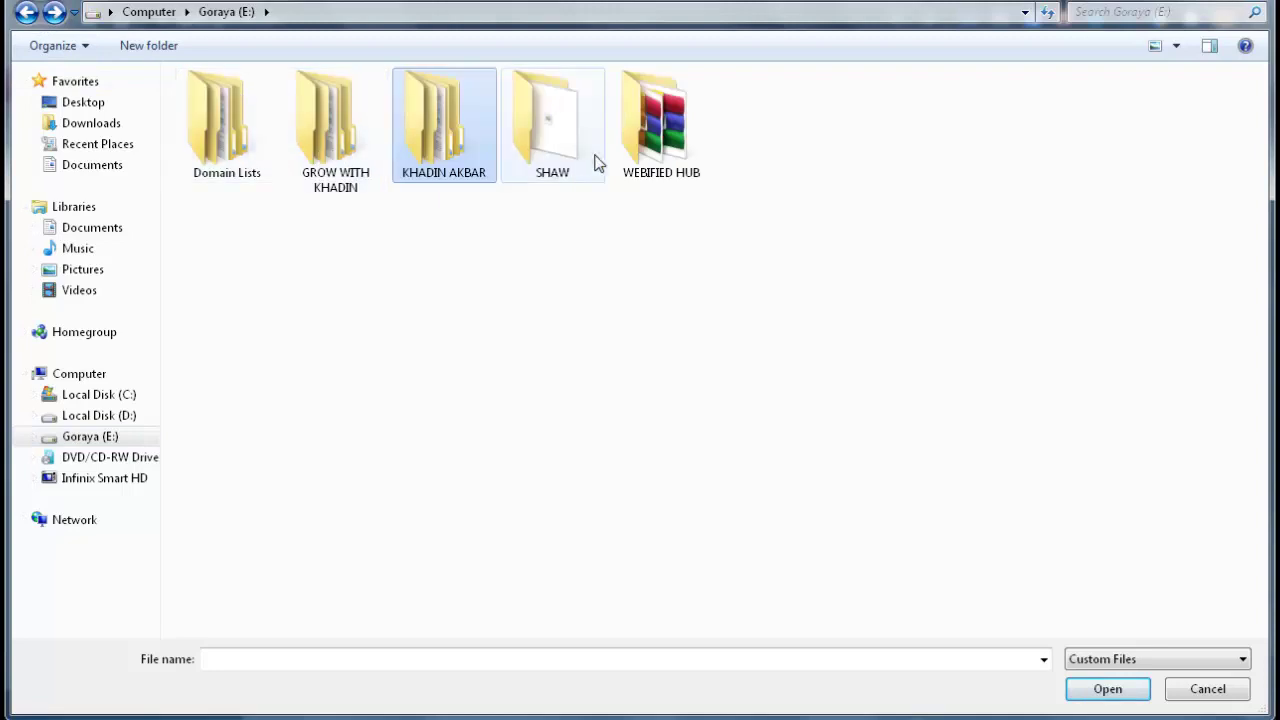
left_click(676, 166)
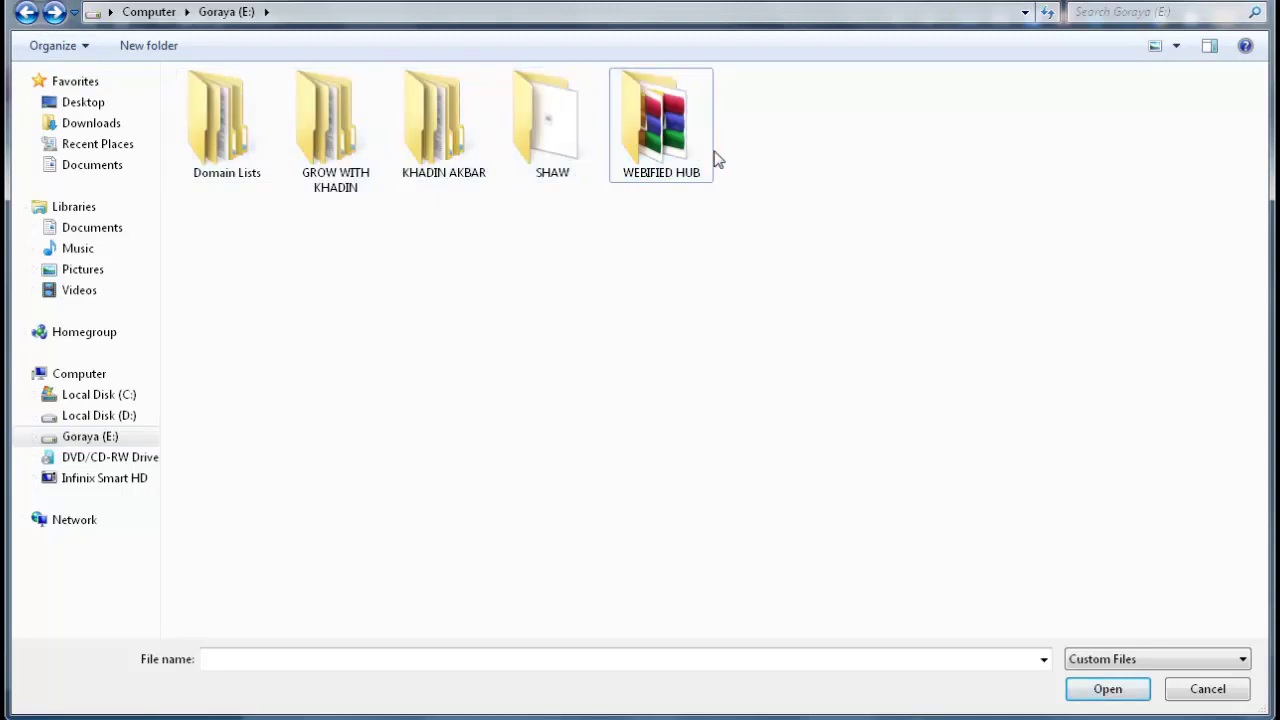
double_click(696, 162)
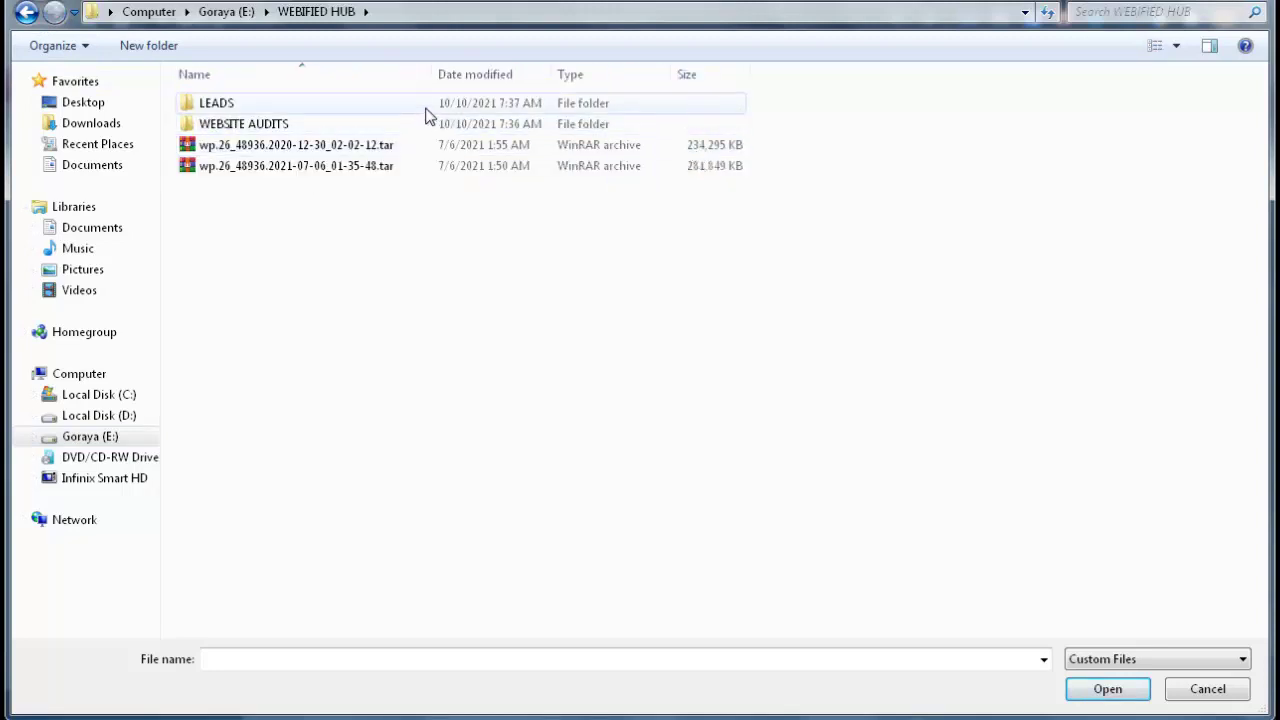
left_click(100, 103)
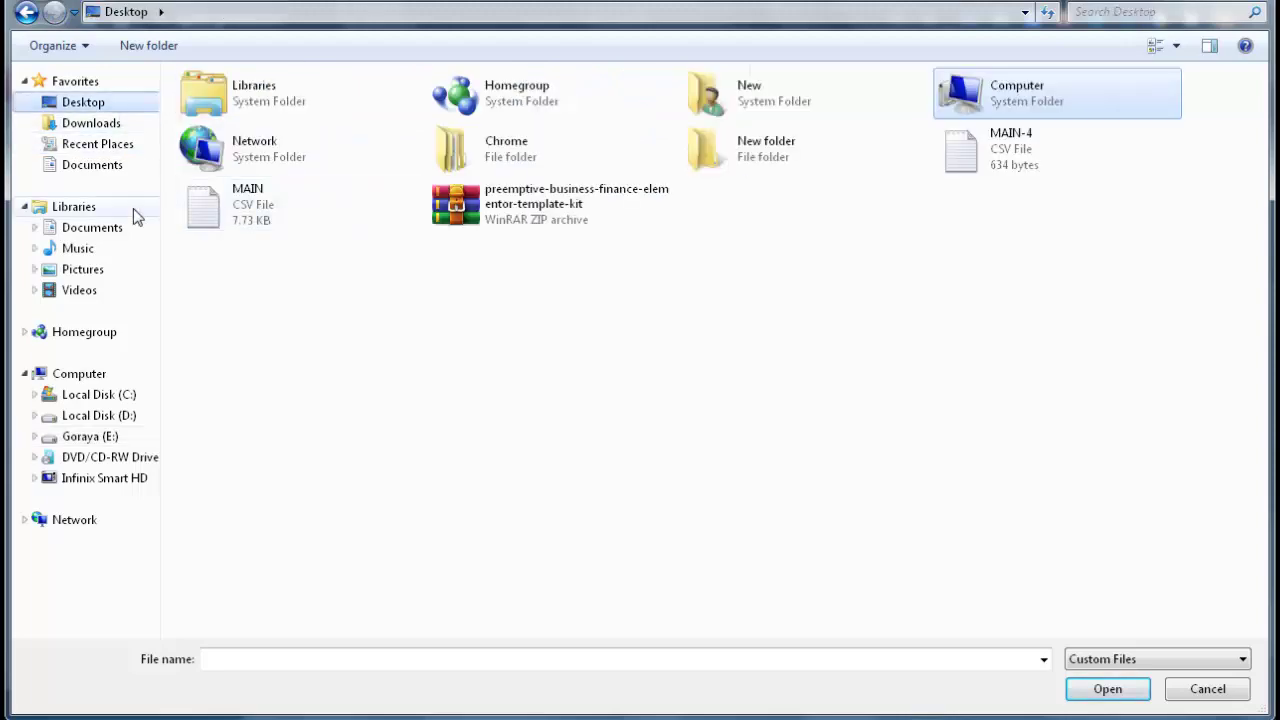
left_click(118, 123)
mouse_move(1258, 105)
left_mouse_down()
mouse_move(1268, 605)
mouse_move(1260, 110)
left_mouse_up()
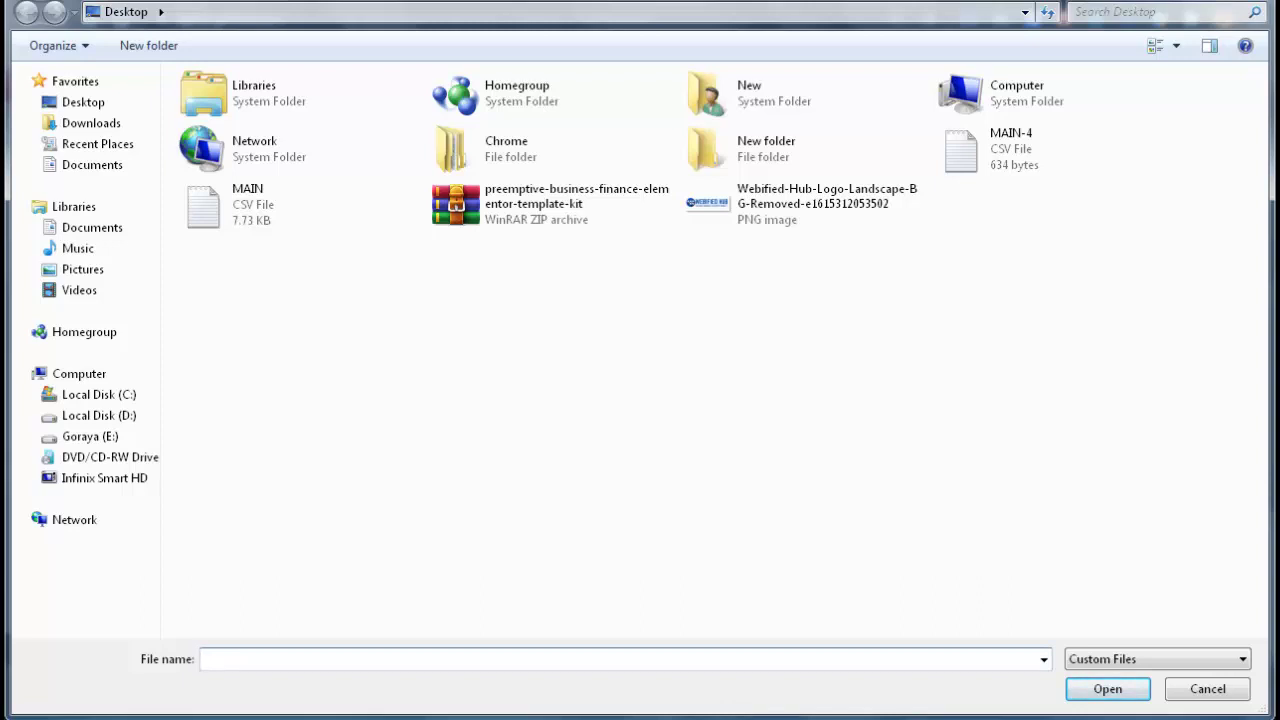
Upload the Webified Hub logo PNG and insert it into the header Image widget.
left_click(790, 205)
left_click(1091, 699)
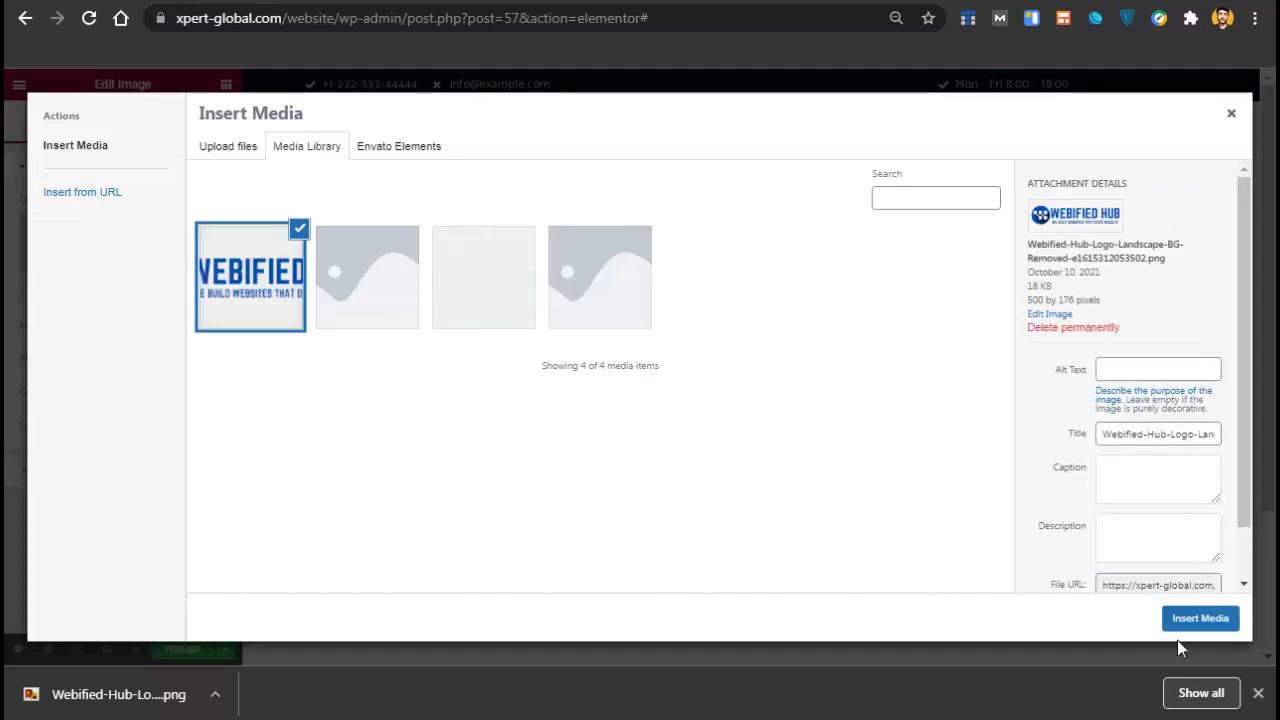
left_click(1185, 622)
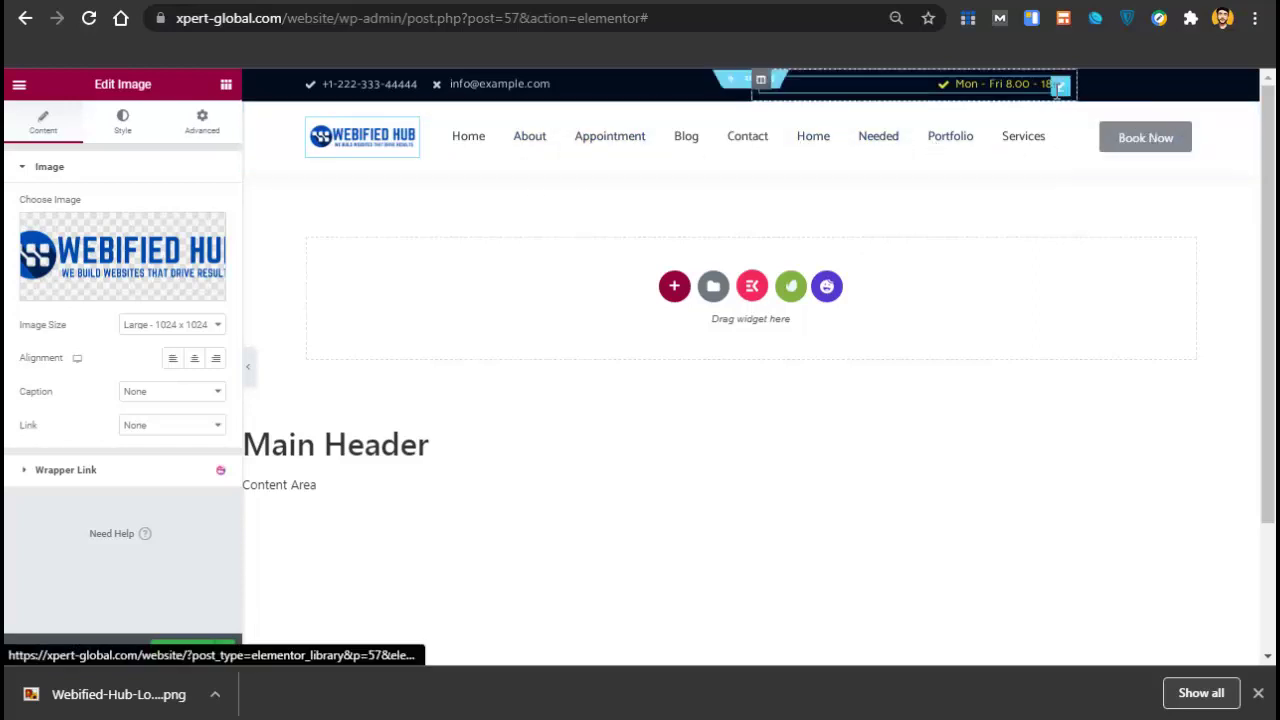
left_click(378, 88)
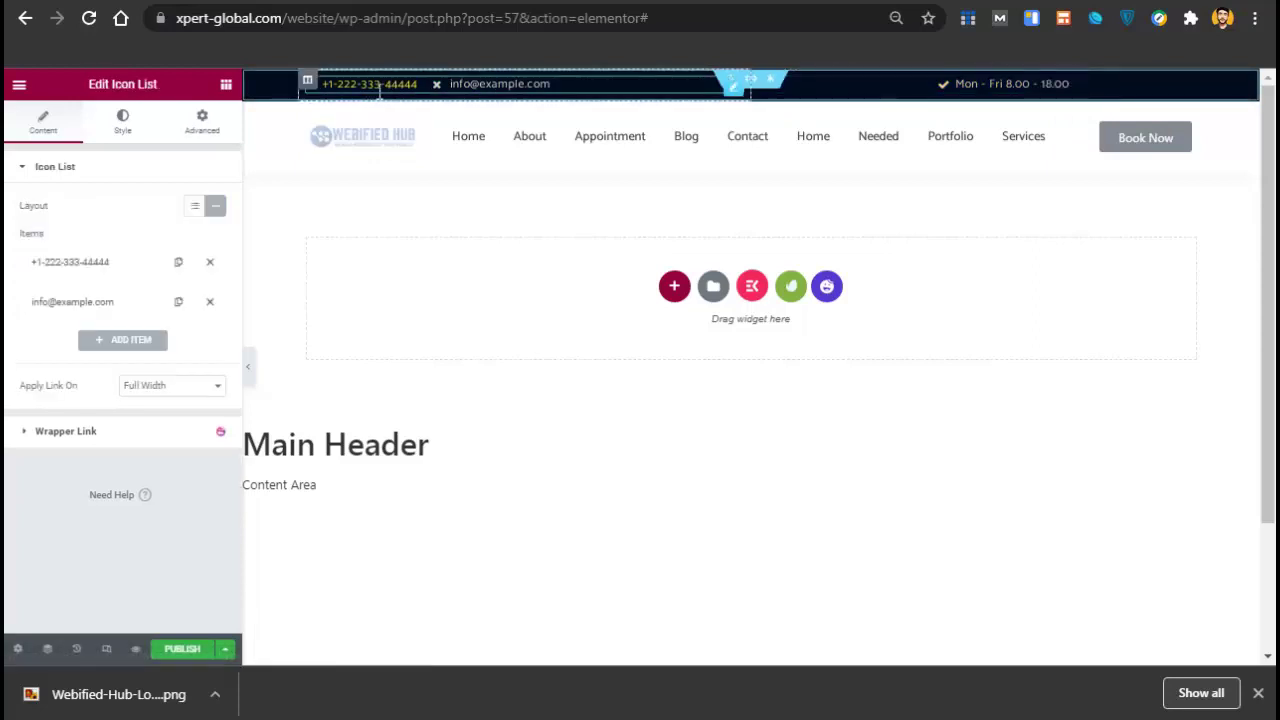
Review the top bar's phone and email items, then expand the Mon - Fri 8.00 - 18.00 hours item.
left_click(97, 270)
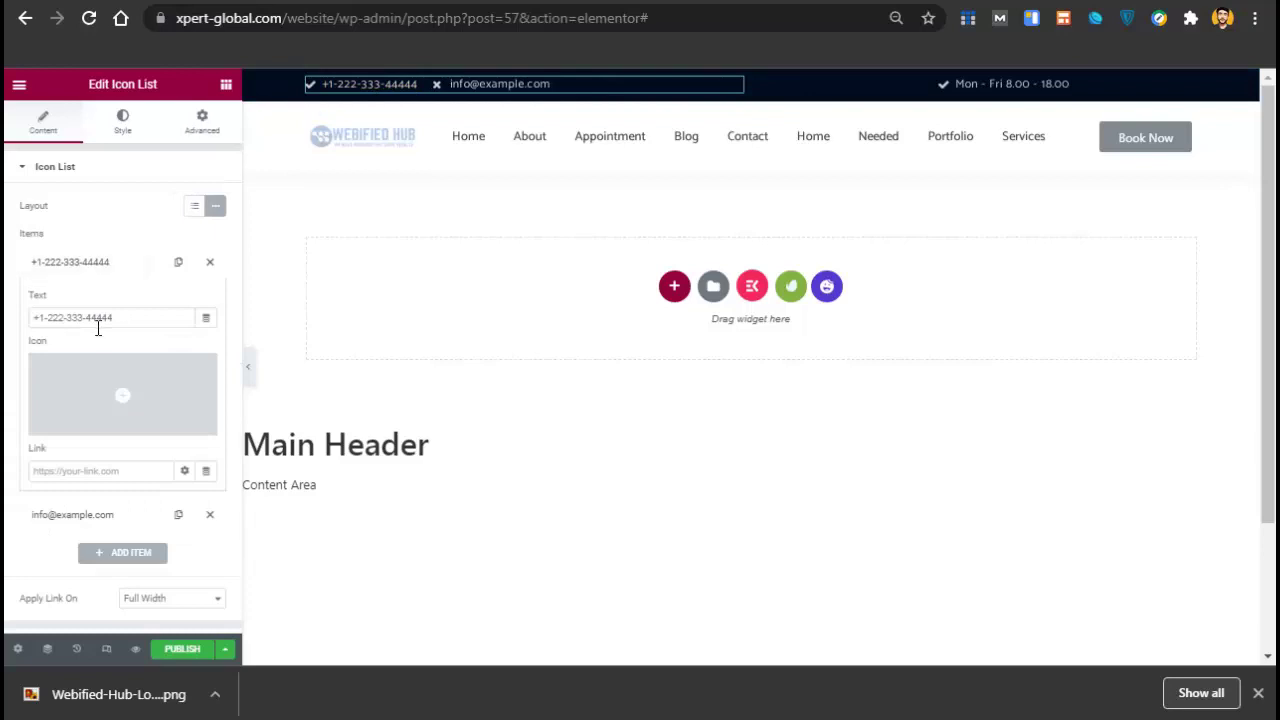
left_click(99, 323)
left_click(72, 512)
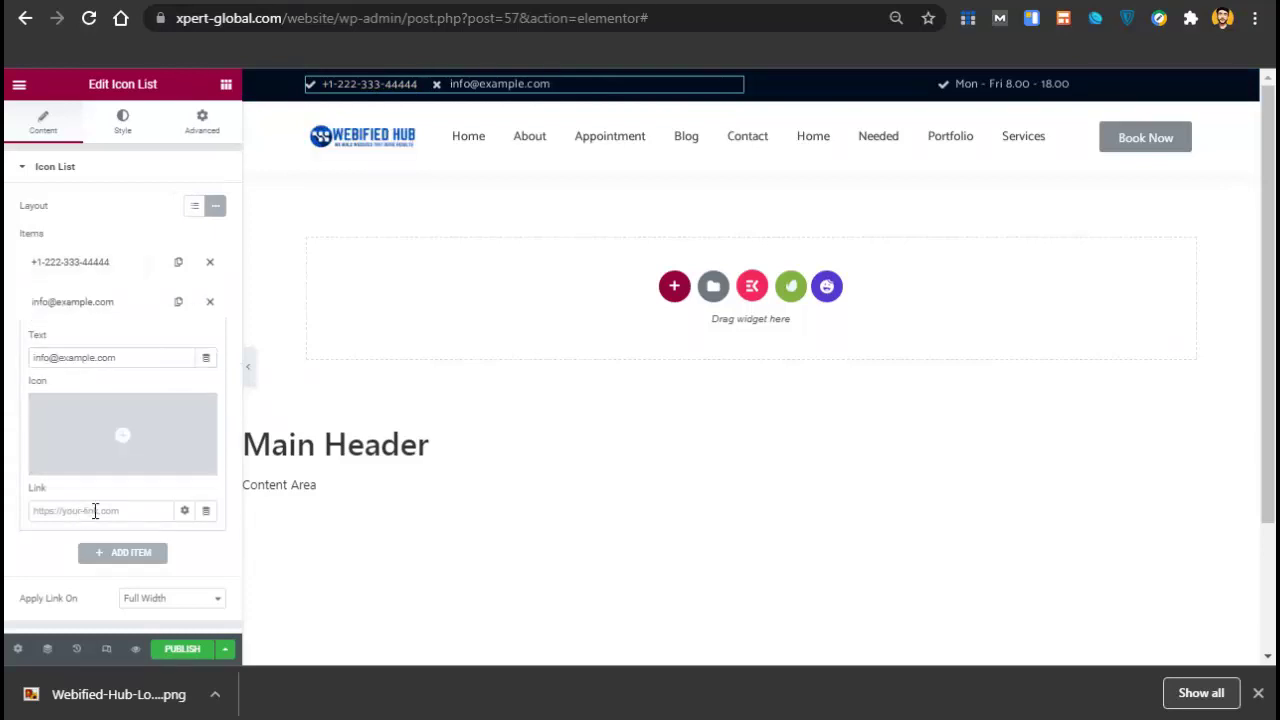
triple_click(102, 360)
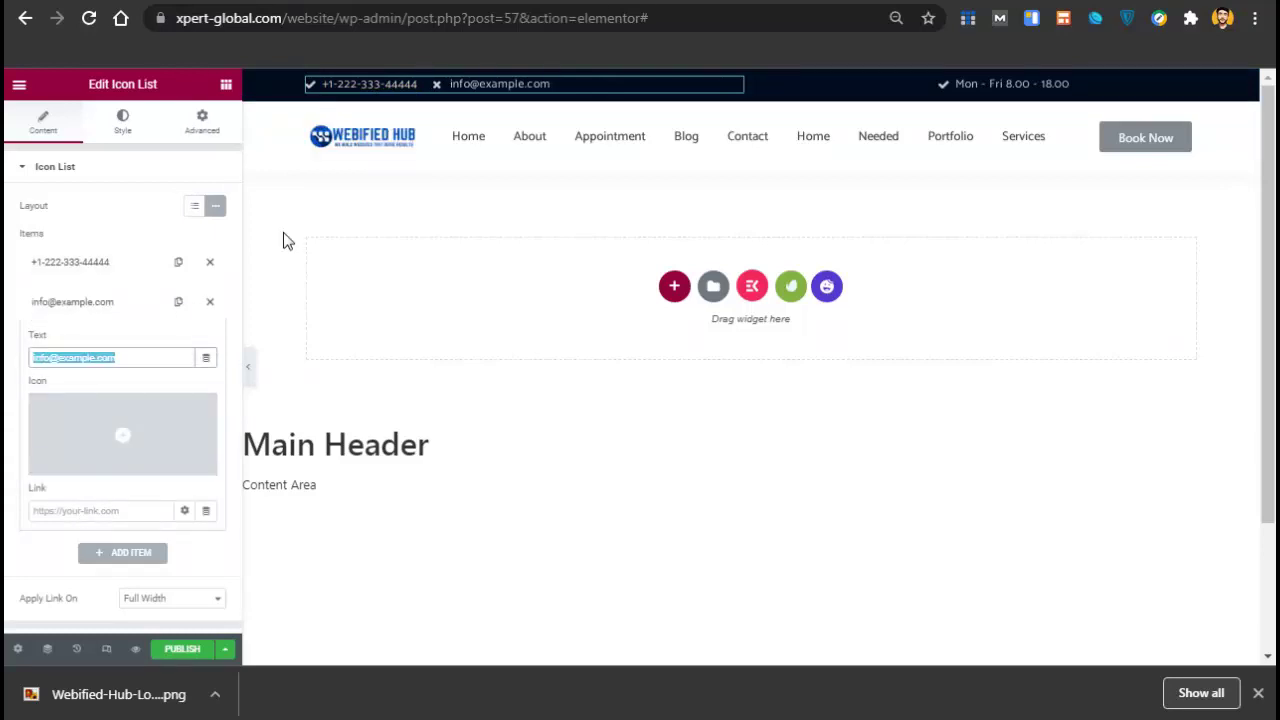
left_click(984, 95)
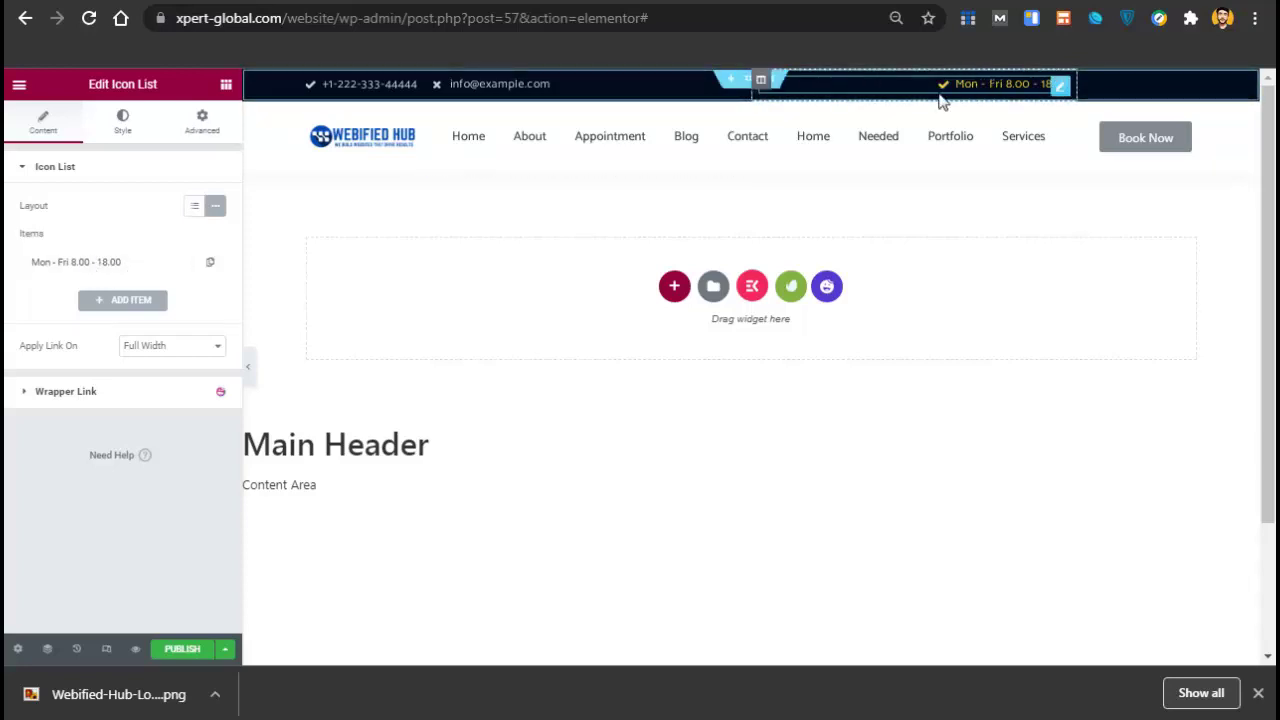
left_click(76, 266)
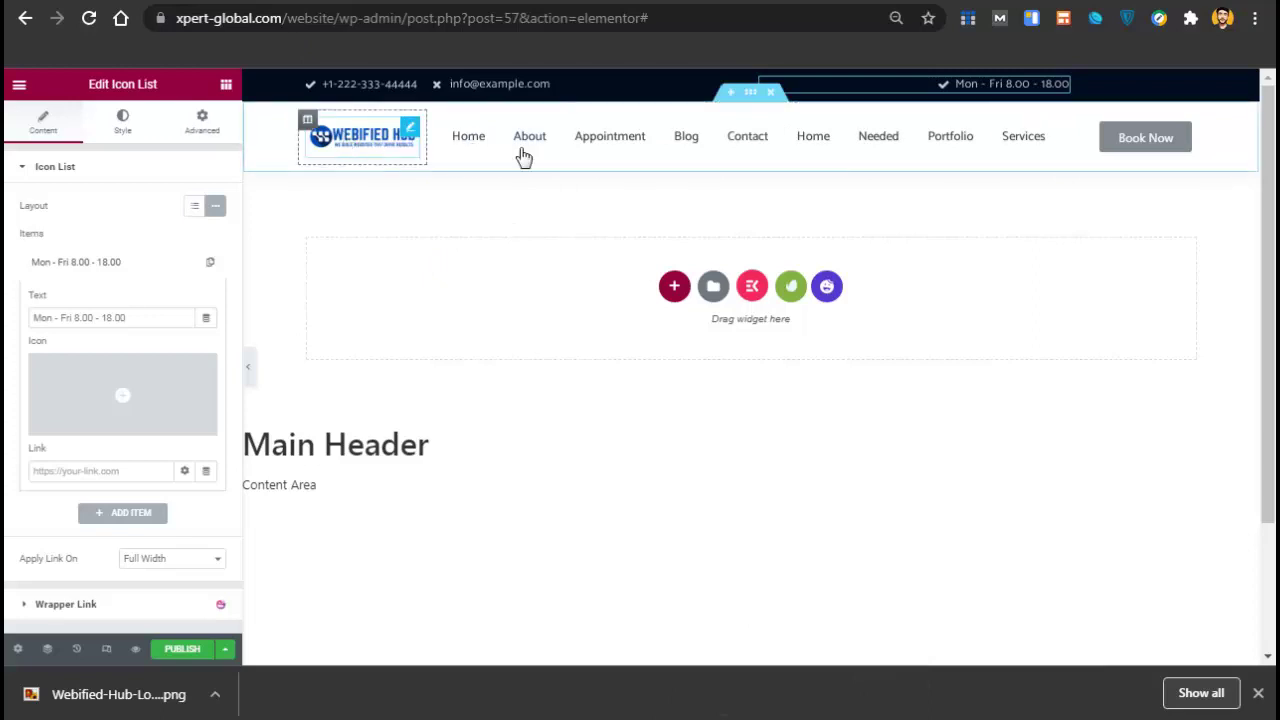
Clear the Book Now button's # link and switch it to an Internal URL dynamic tag.
left_click(1155, 139)
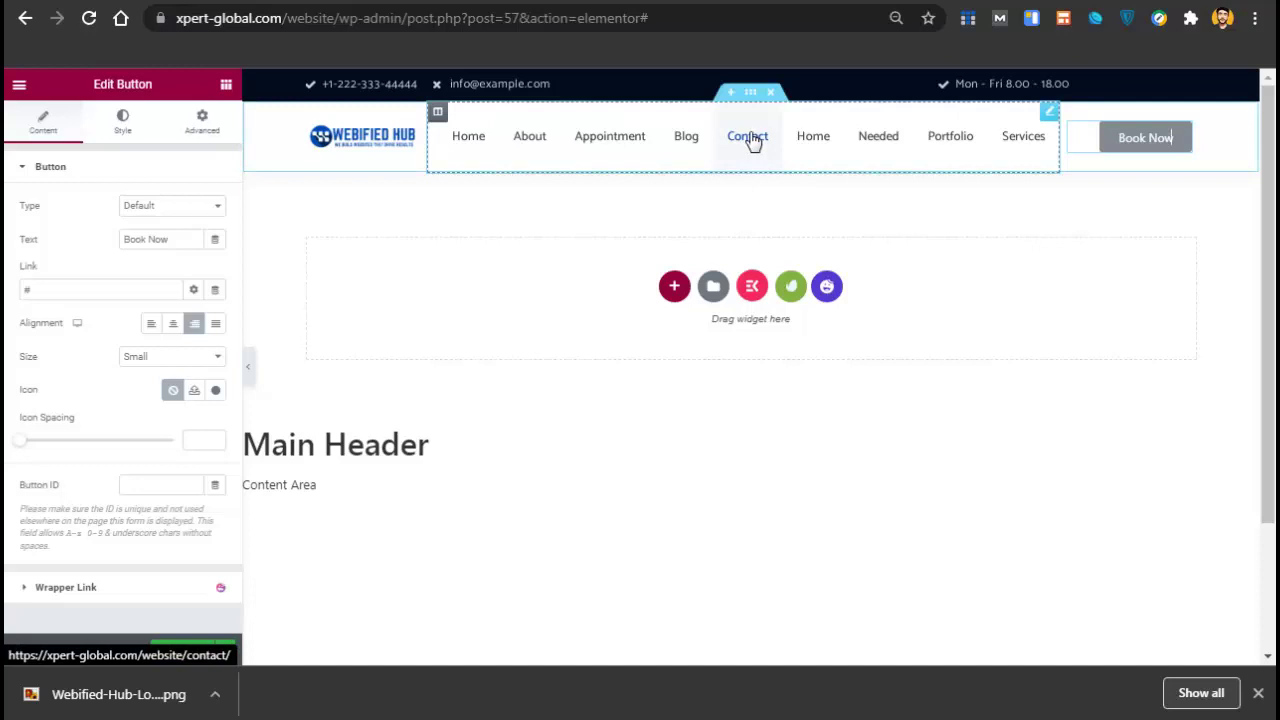
left_click(107, 291)
key("BackSpace")
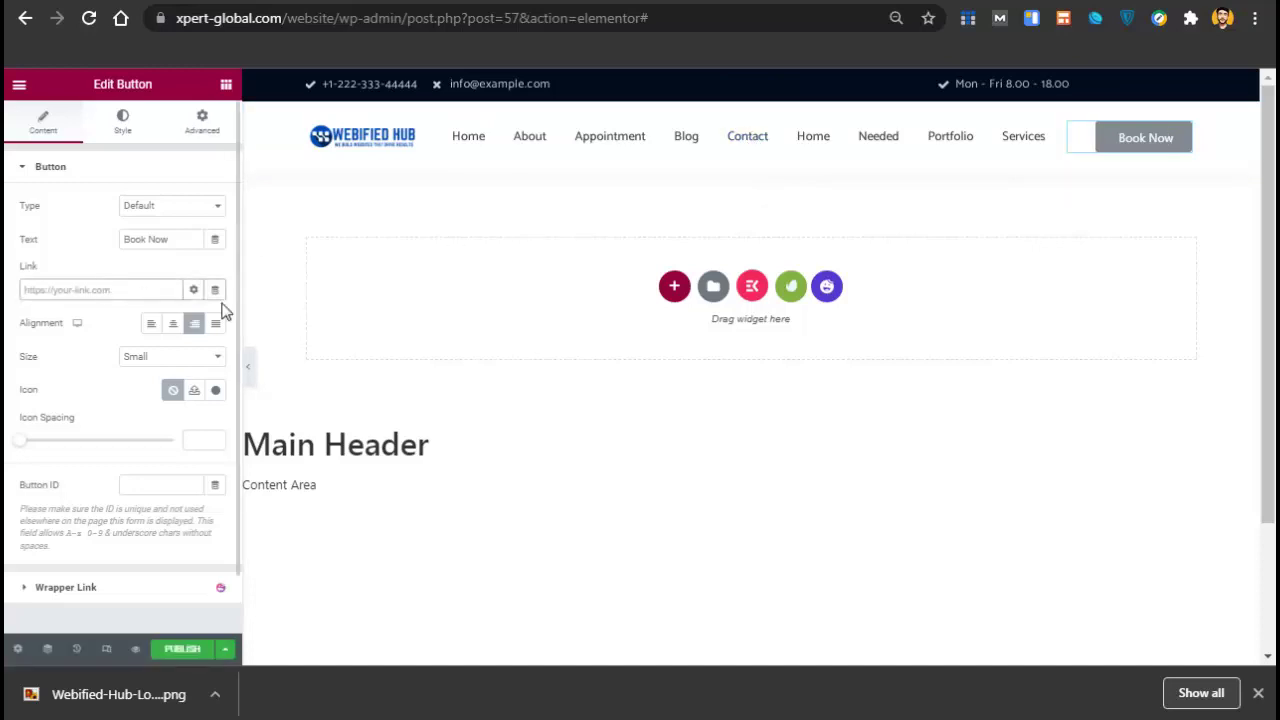
left_click(215, 291)
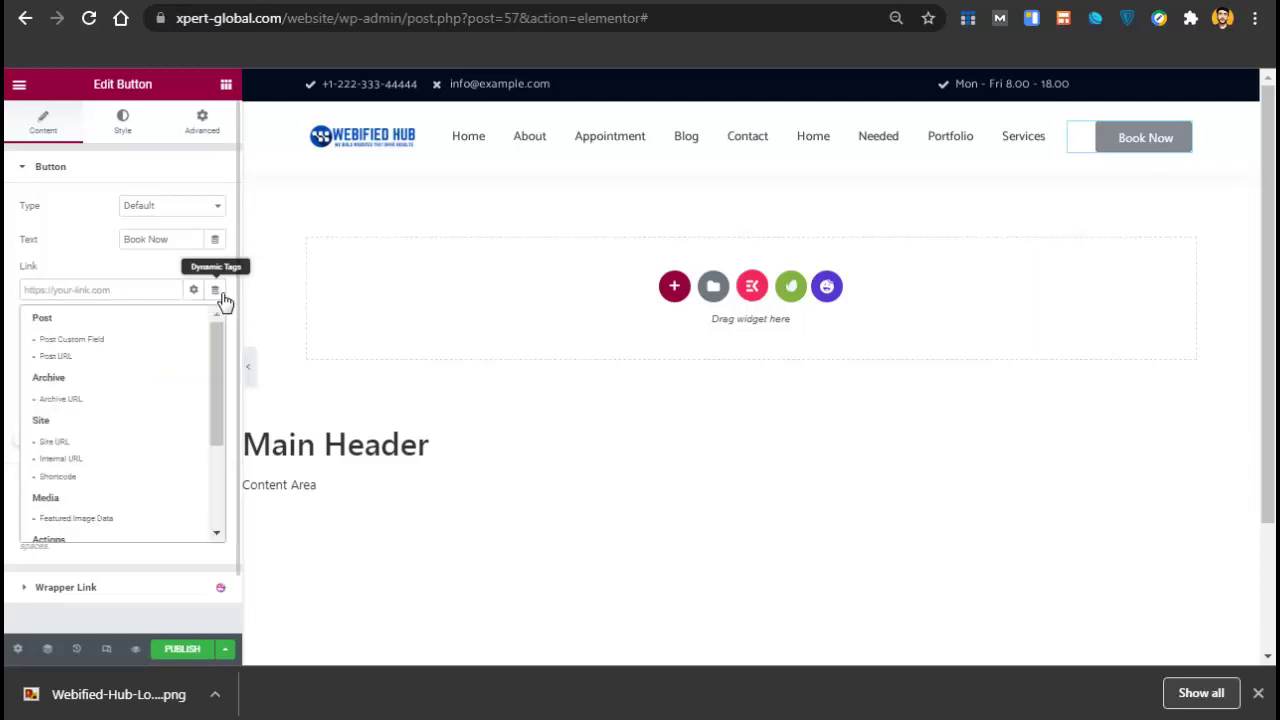
left_click(134, 459)
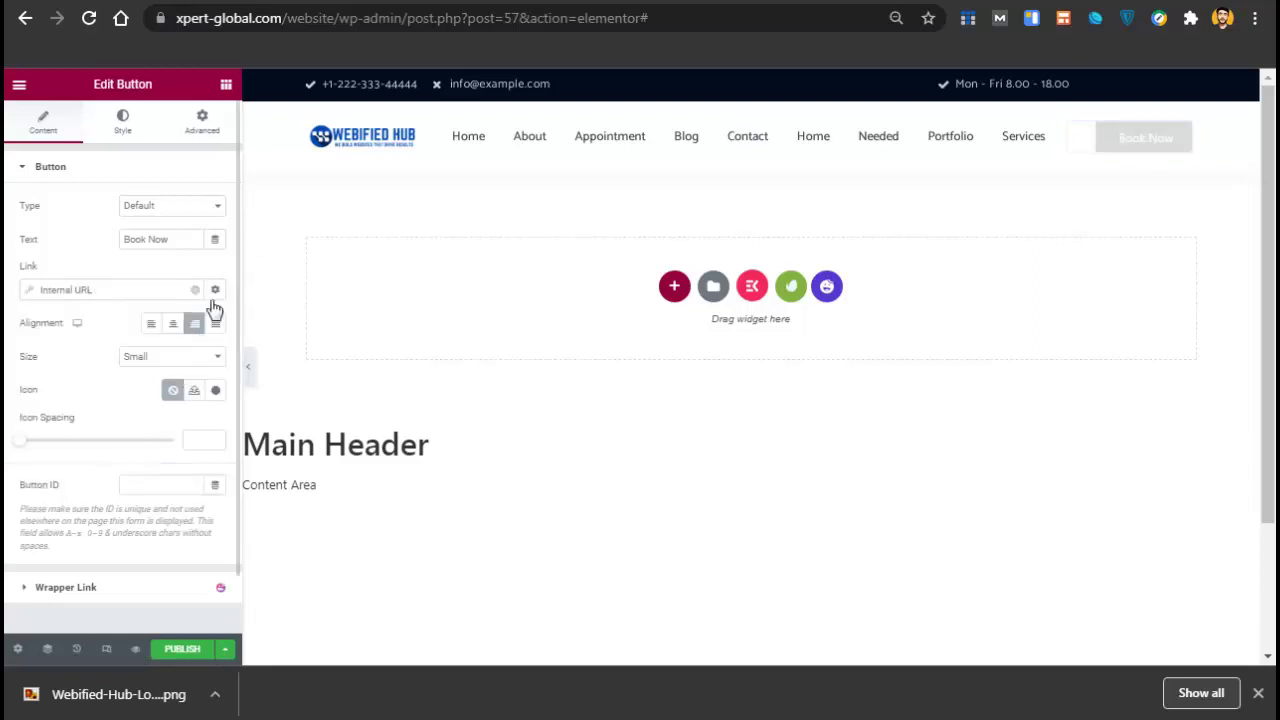
left_click(215, 290)
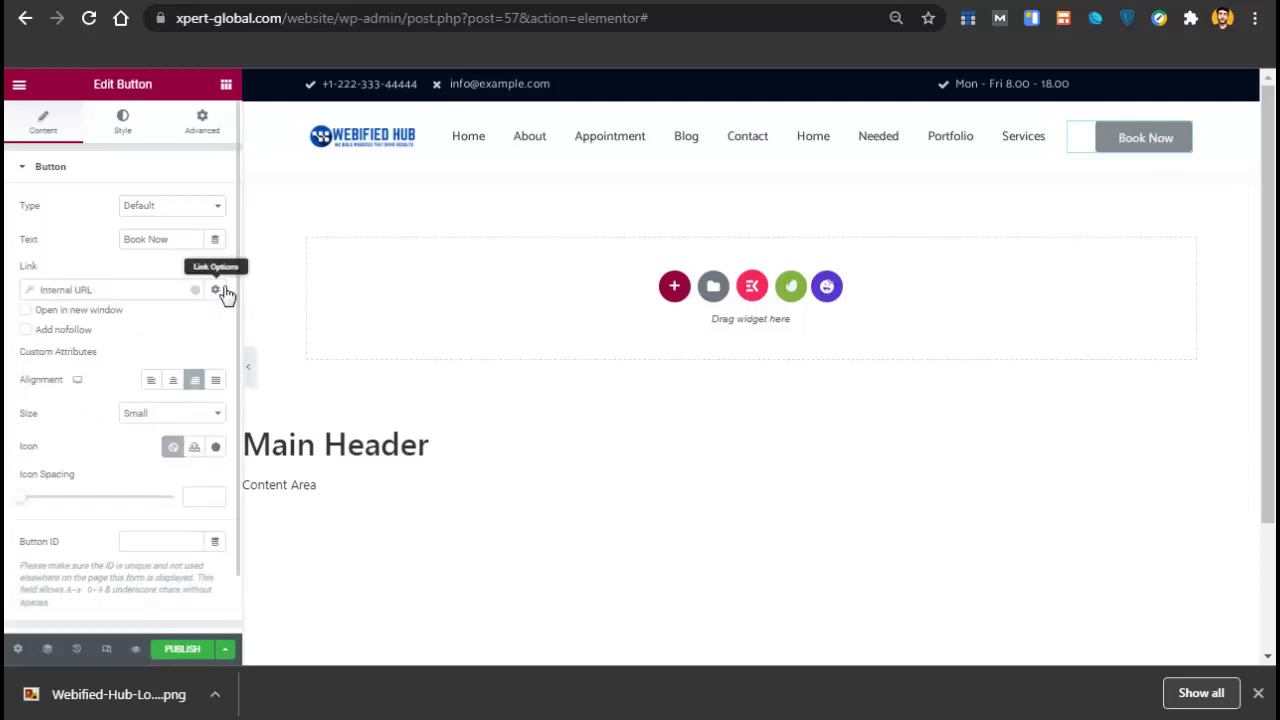
left_click(215, 290)
Set the Internal URL type to Content, search 'CONT' and pick the Contact page.
double_click(100, 289)
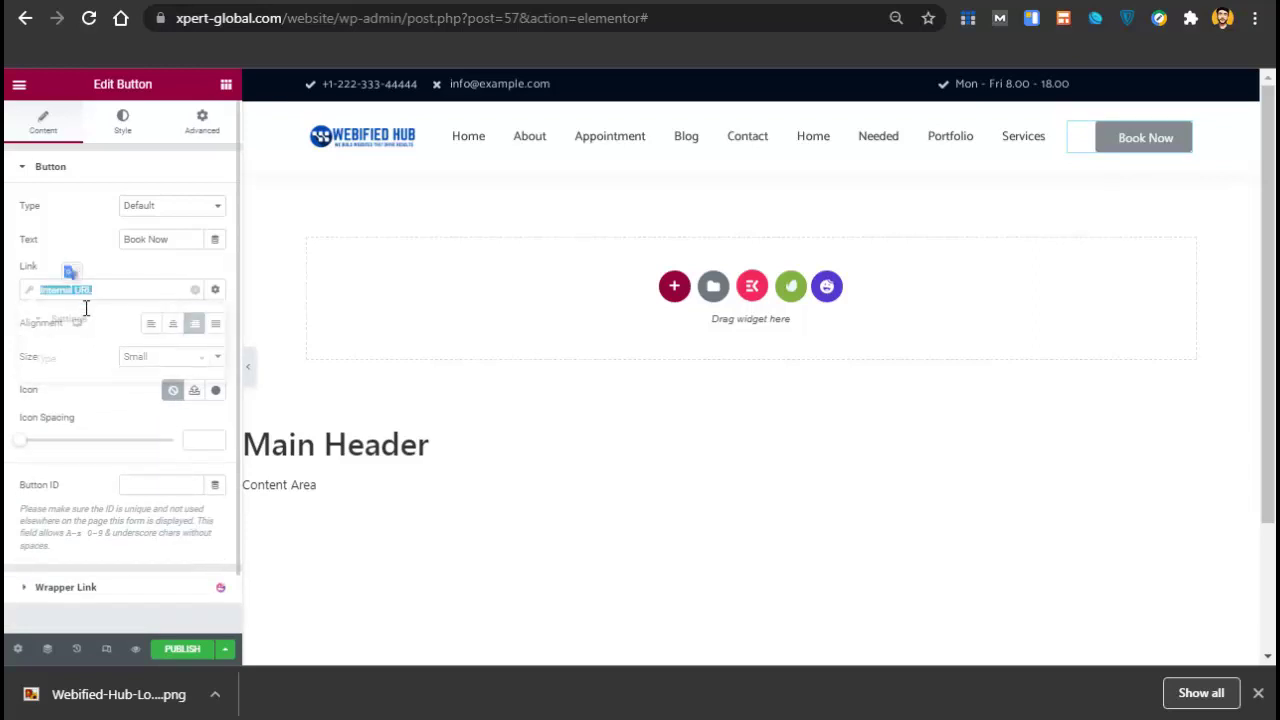
left_click(148, 360)
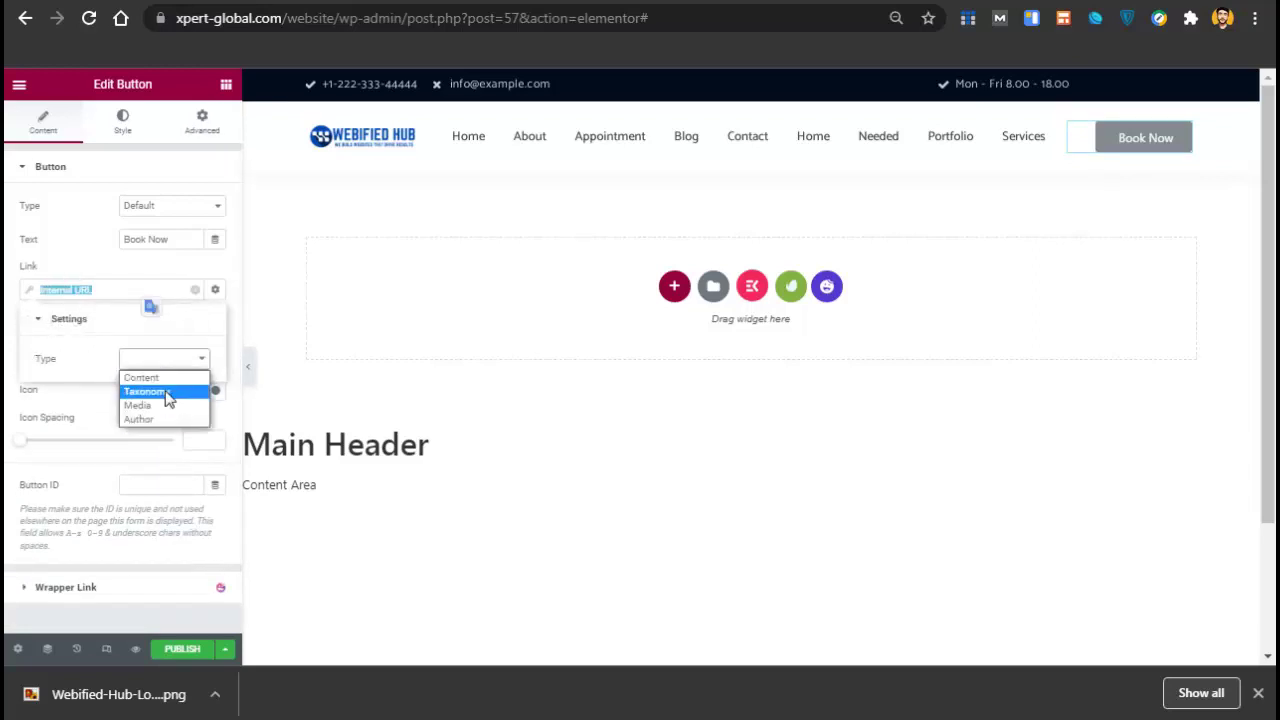
left_click(164, 378)
left_click(134, 412)
type("CONTACT")
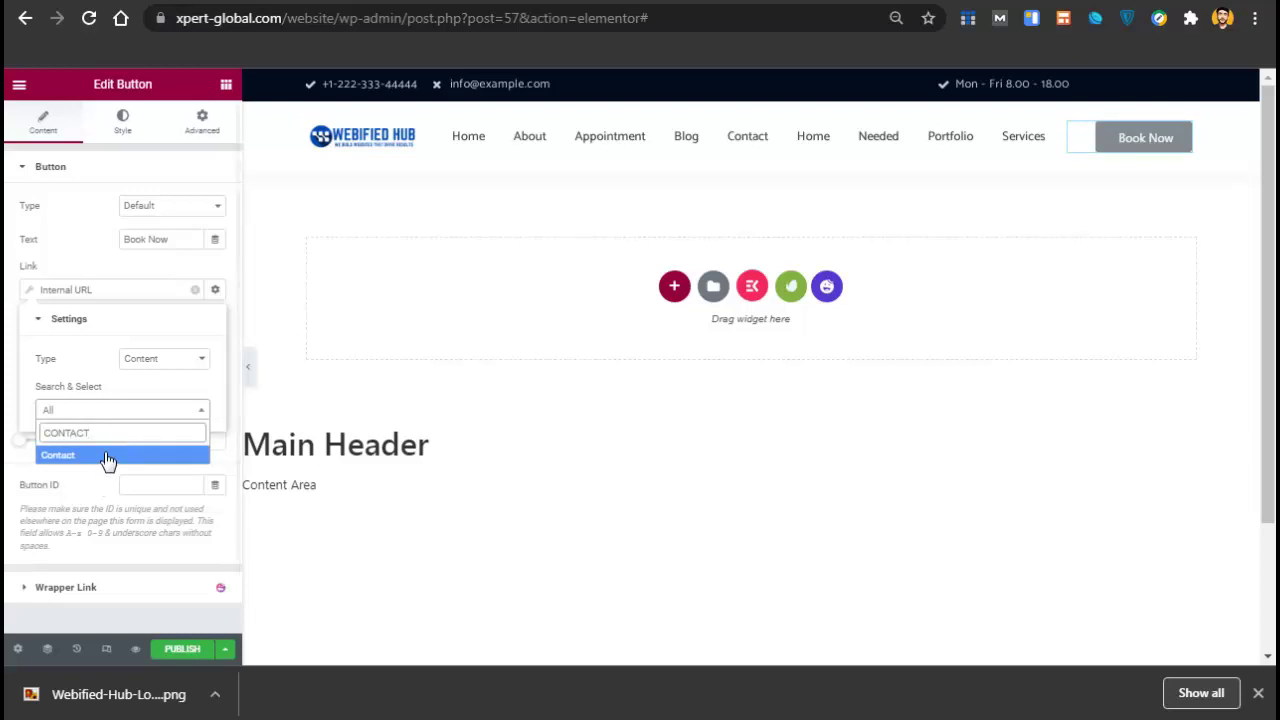
left_click(106, 458)
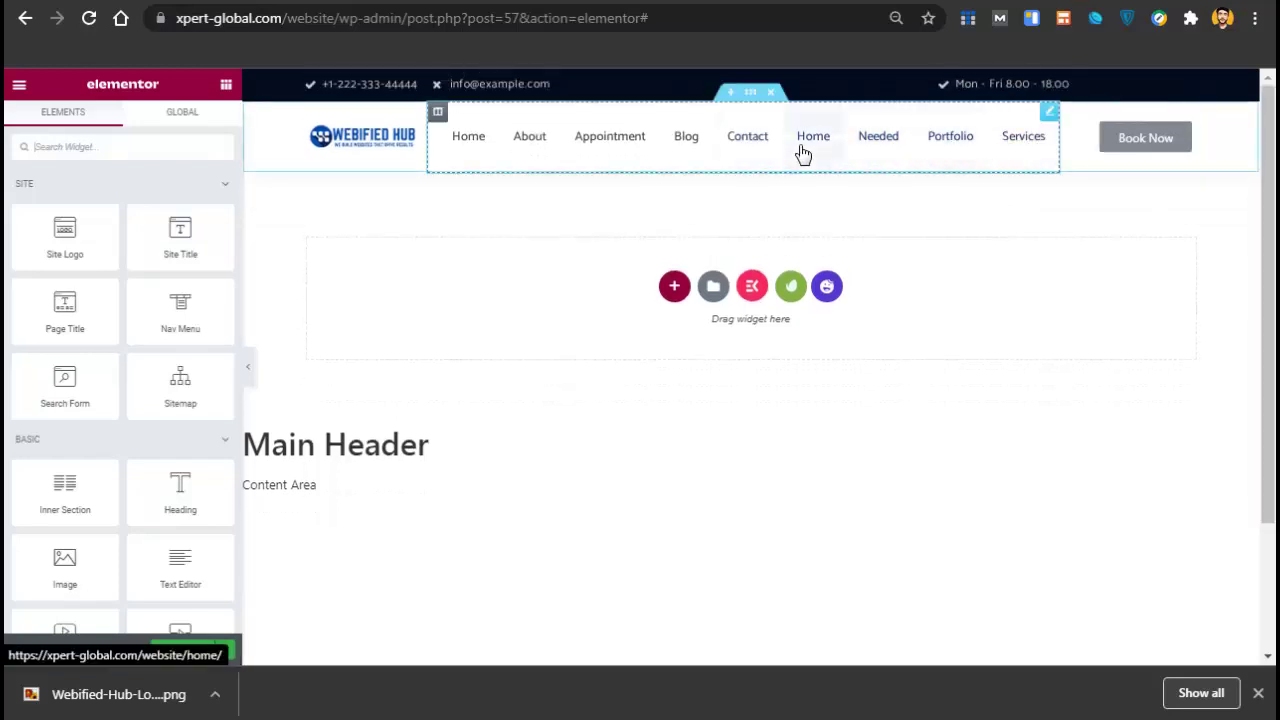
Set the header nav menu's text colour to #0071FF.
left_click(668, 152)
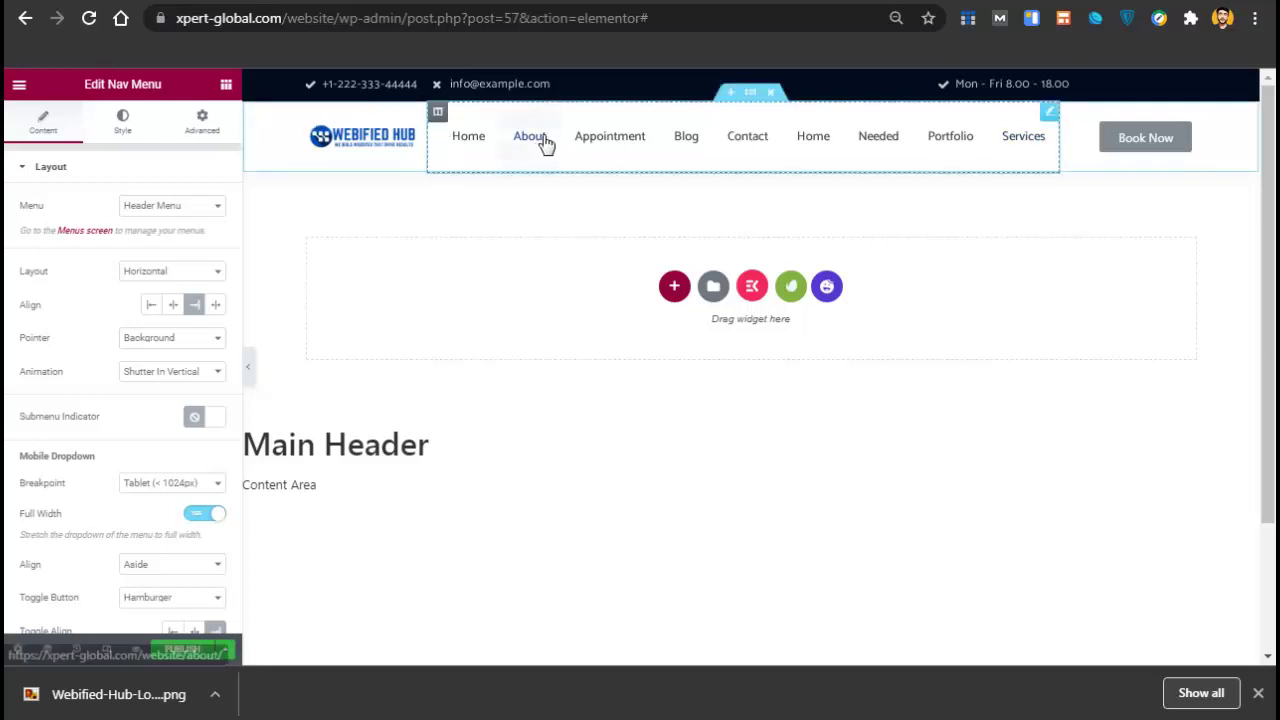
left_click(745, 138)
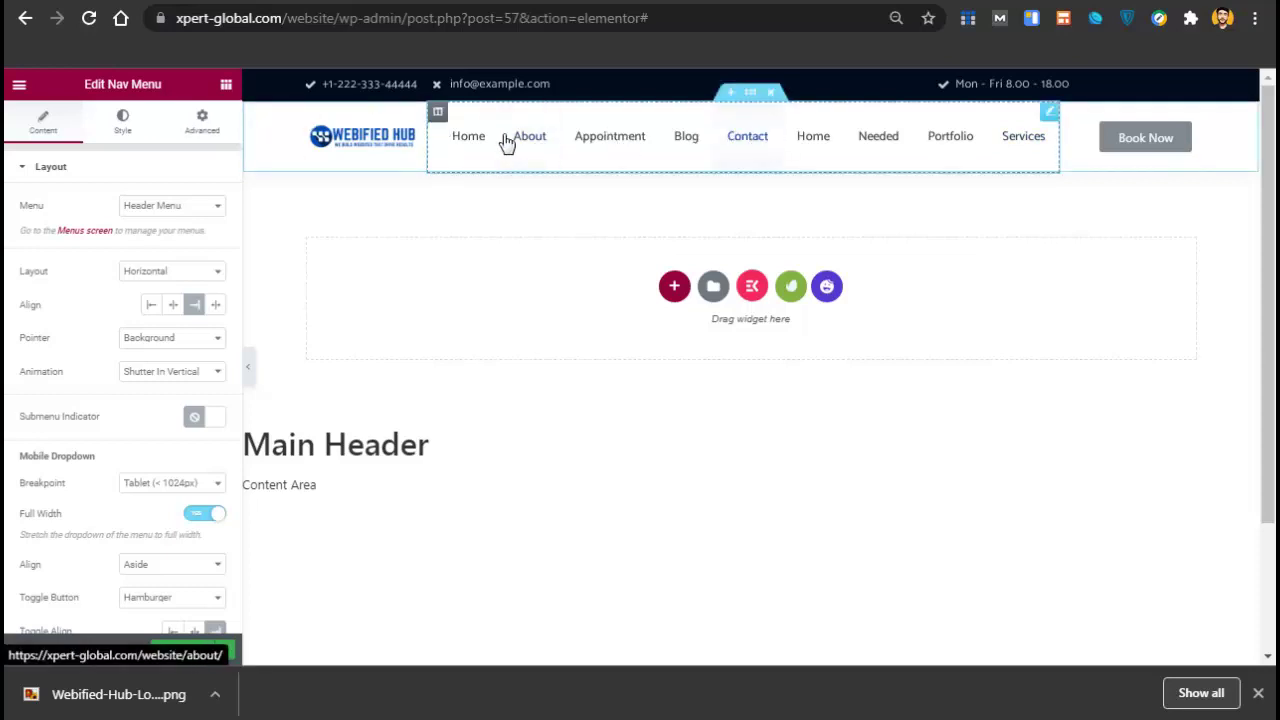
left_click(121, 123)
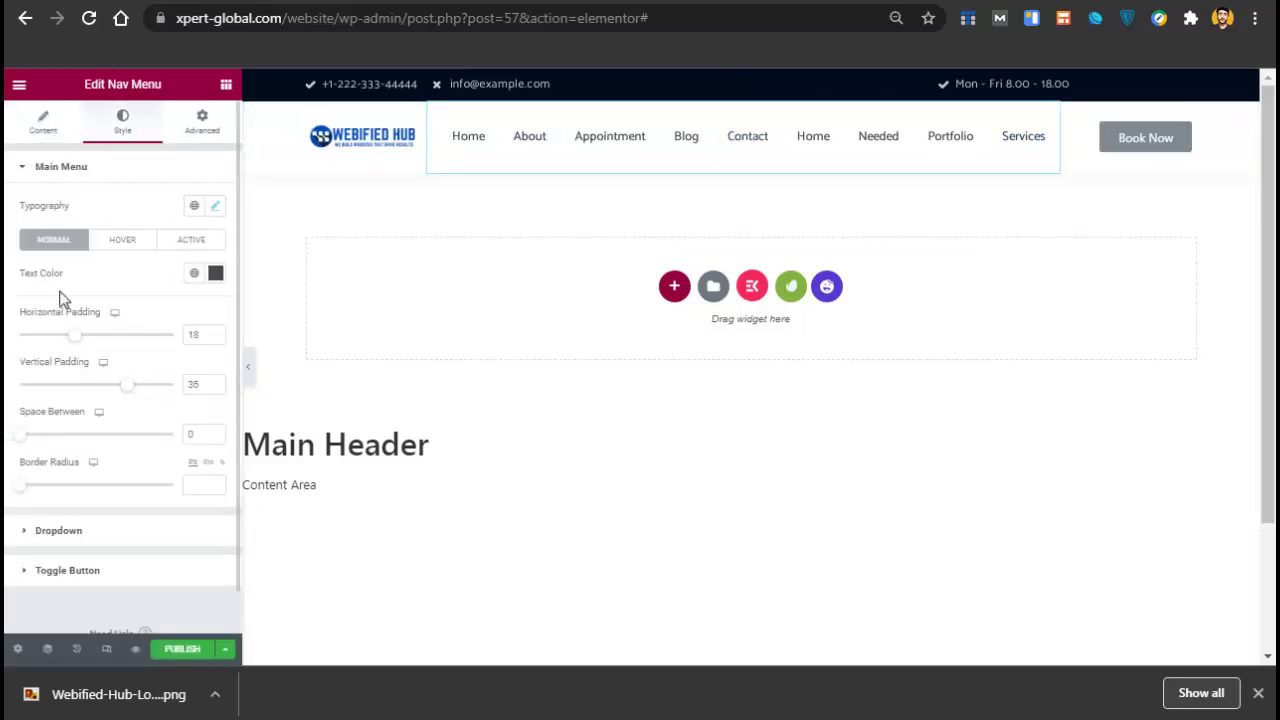
left_click(216, 276)
type("#0071FF")
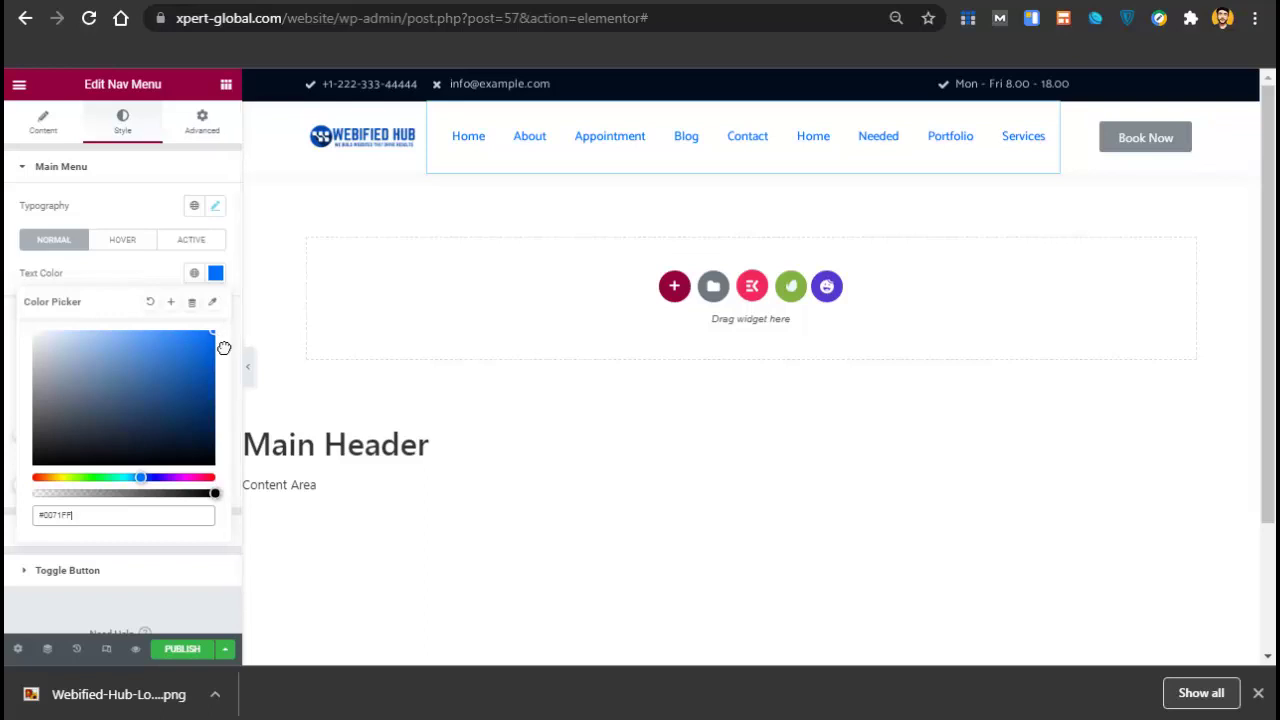
left_click(163, 269)
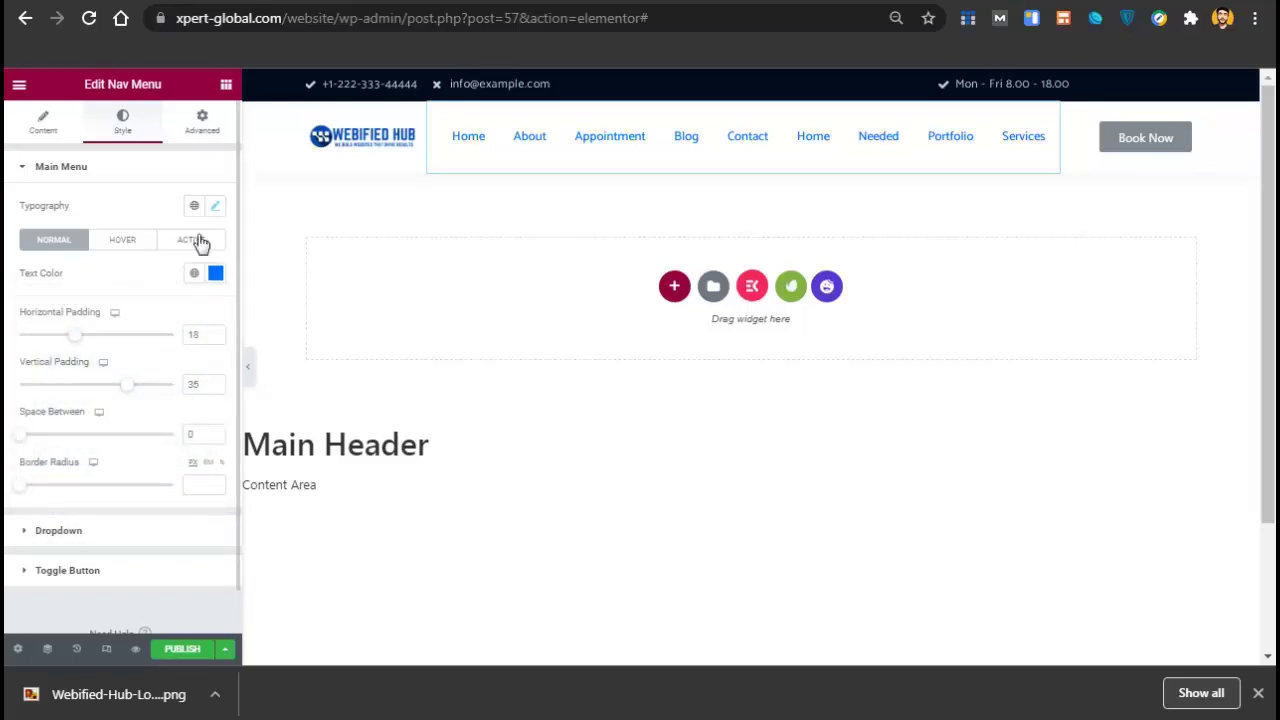
Set the nav menu typography to the Asap font at size 15.
left_click(217, 208)
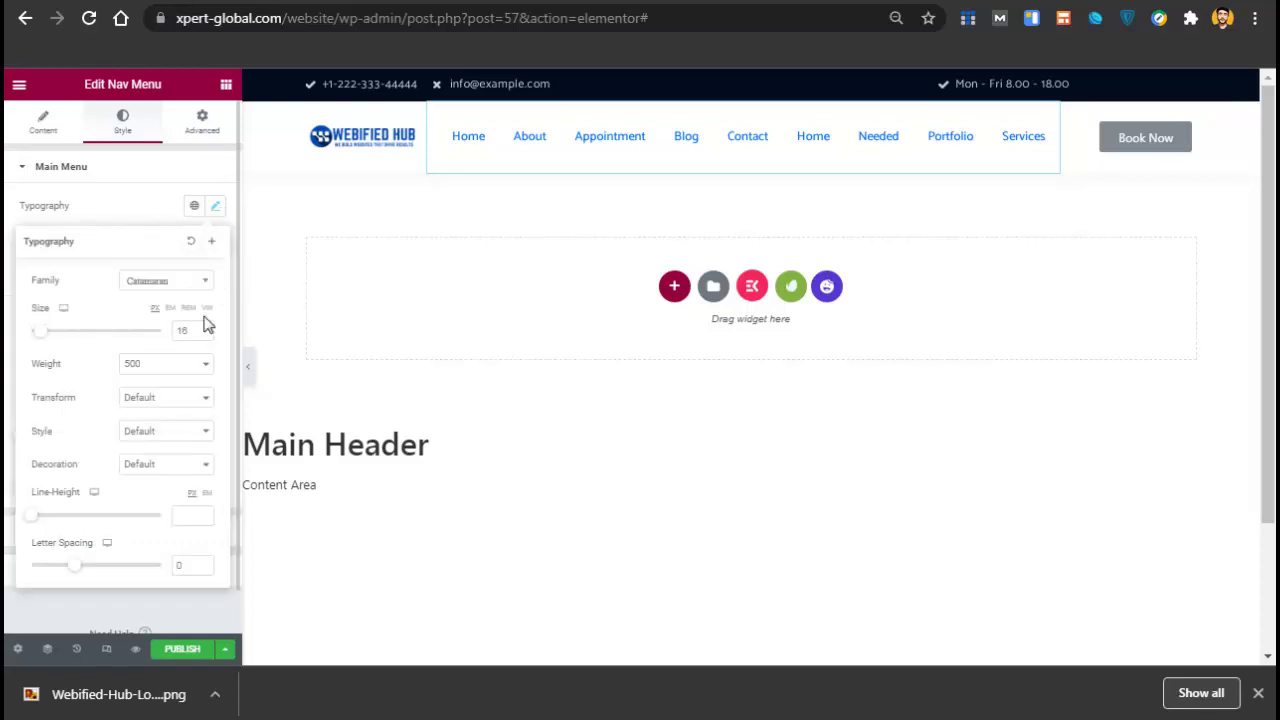
left_click(172, 279)
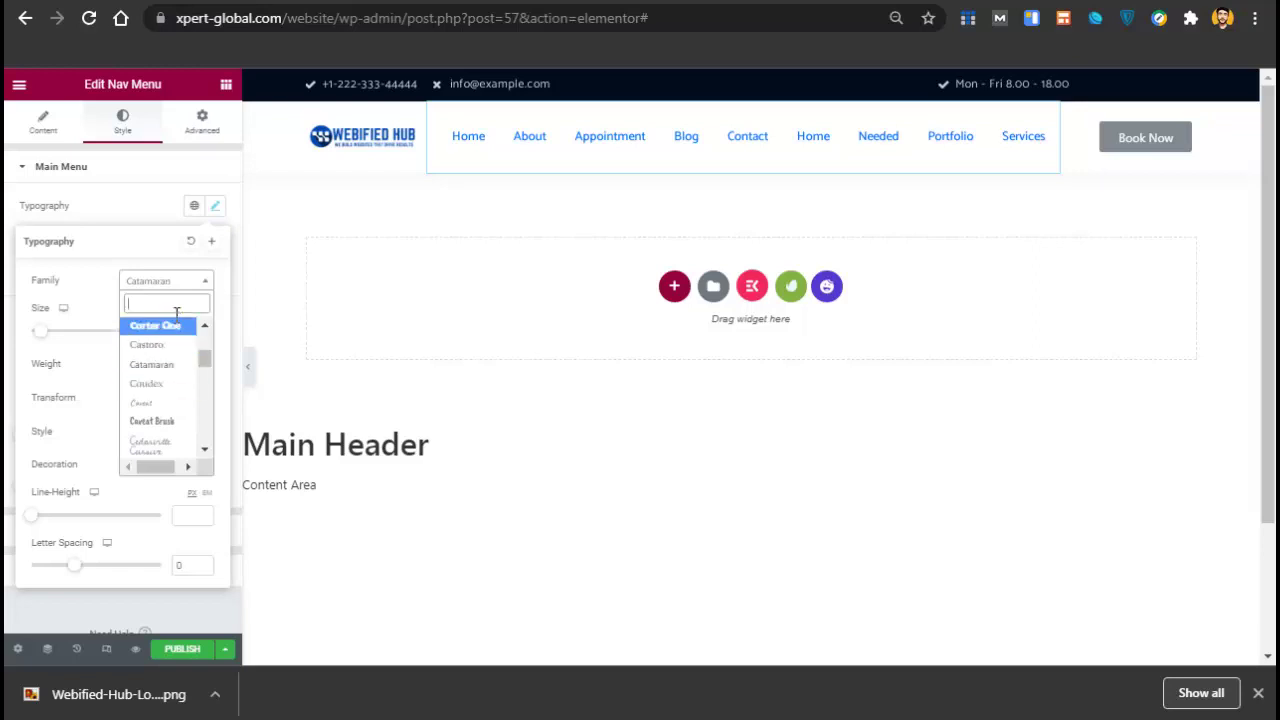
type("ASAP")
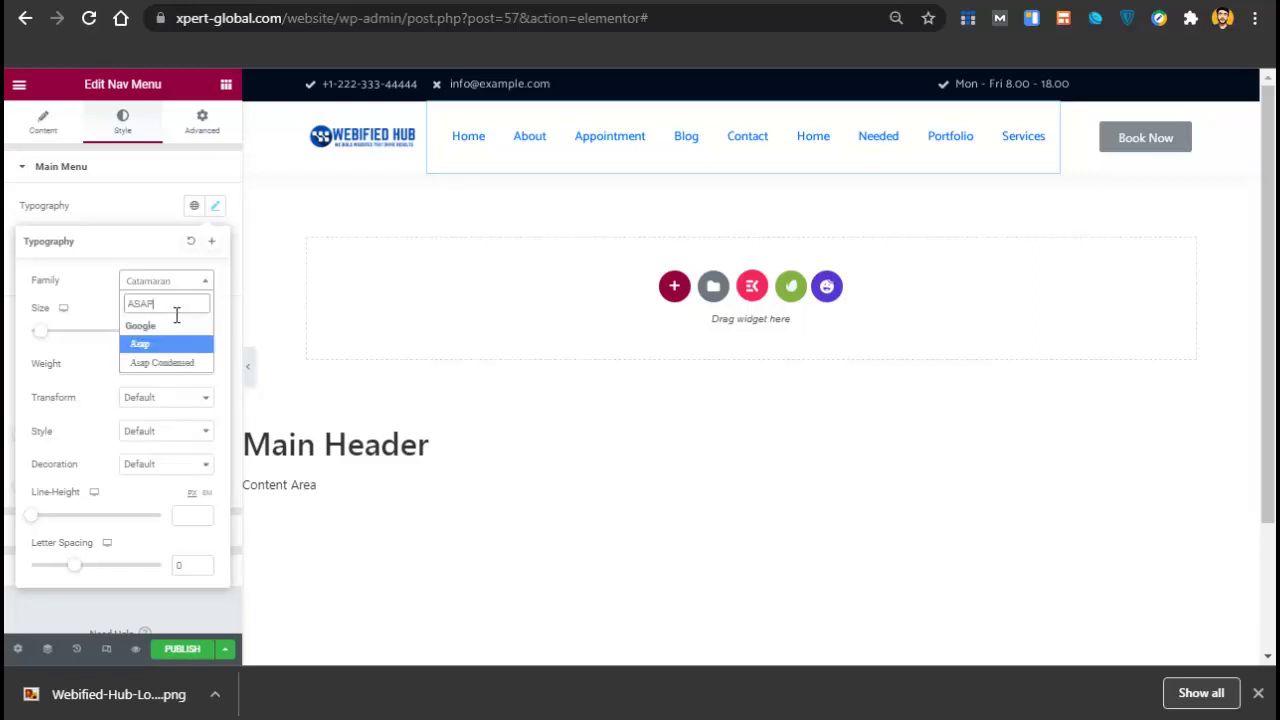
left_click(168, 347)
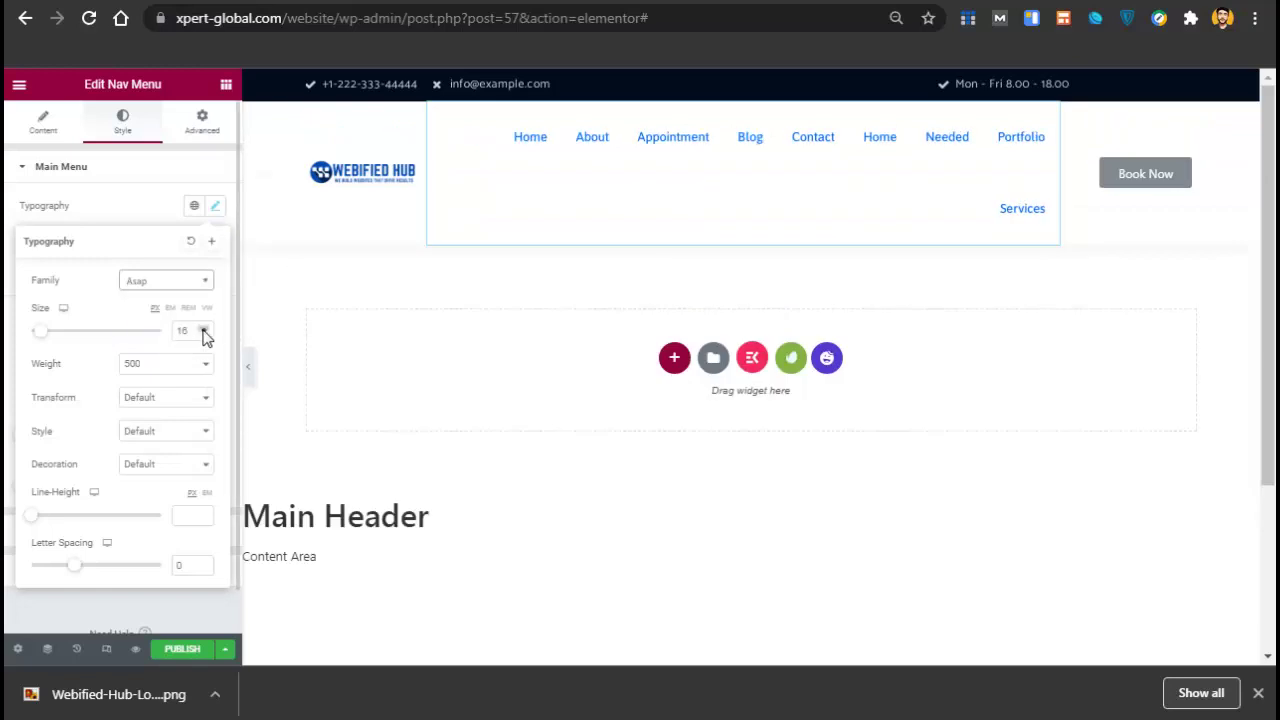
left_click(202, 336)
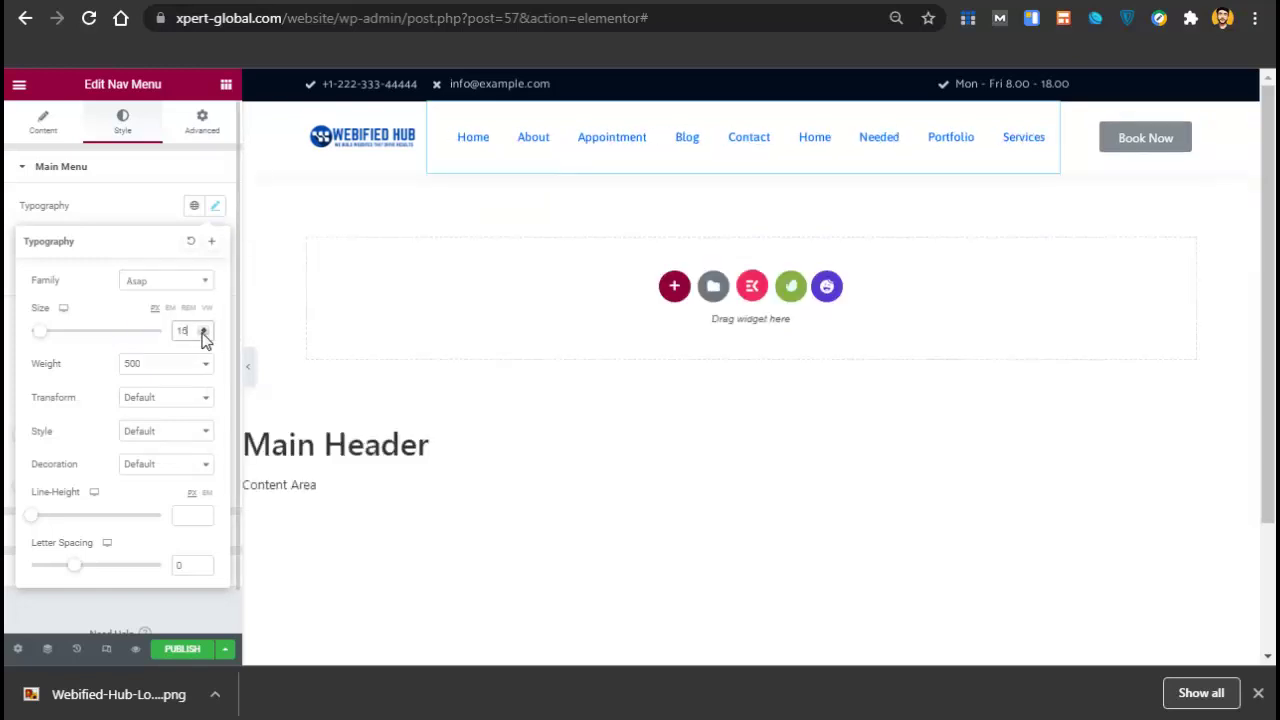
left_click(202, 336)
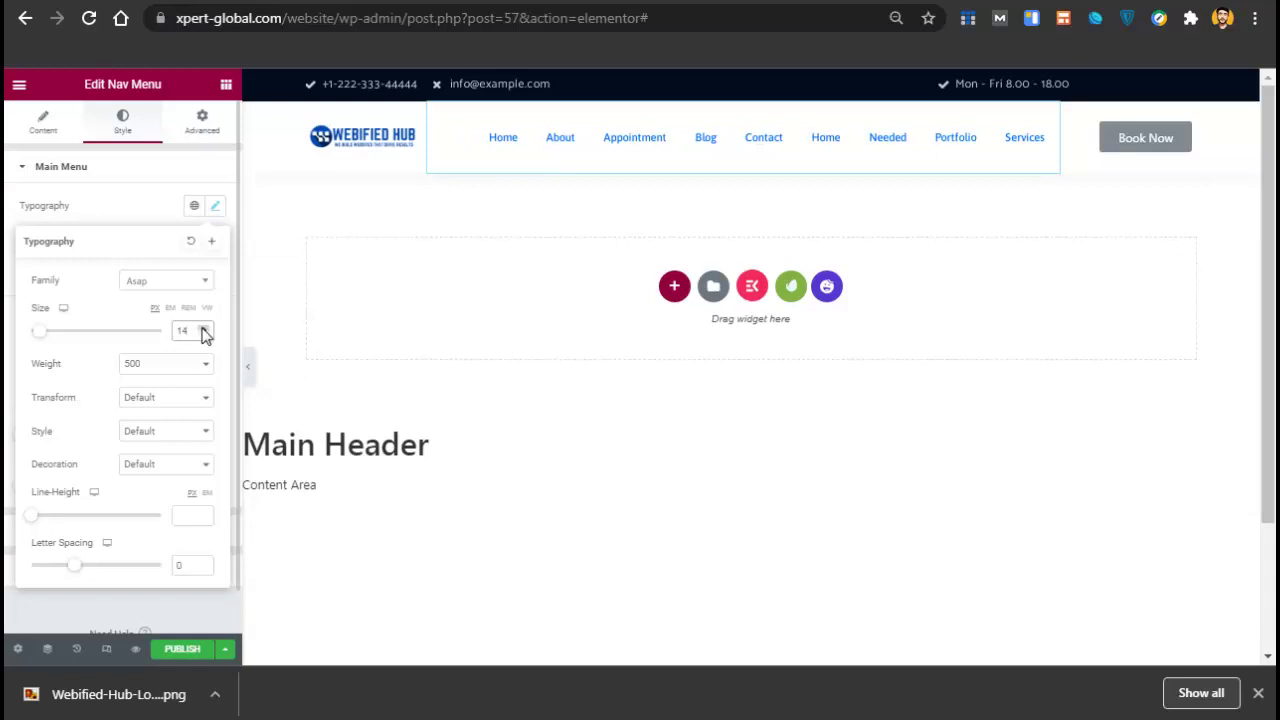
left_click(203, 328)
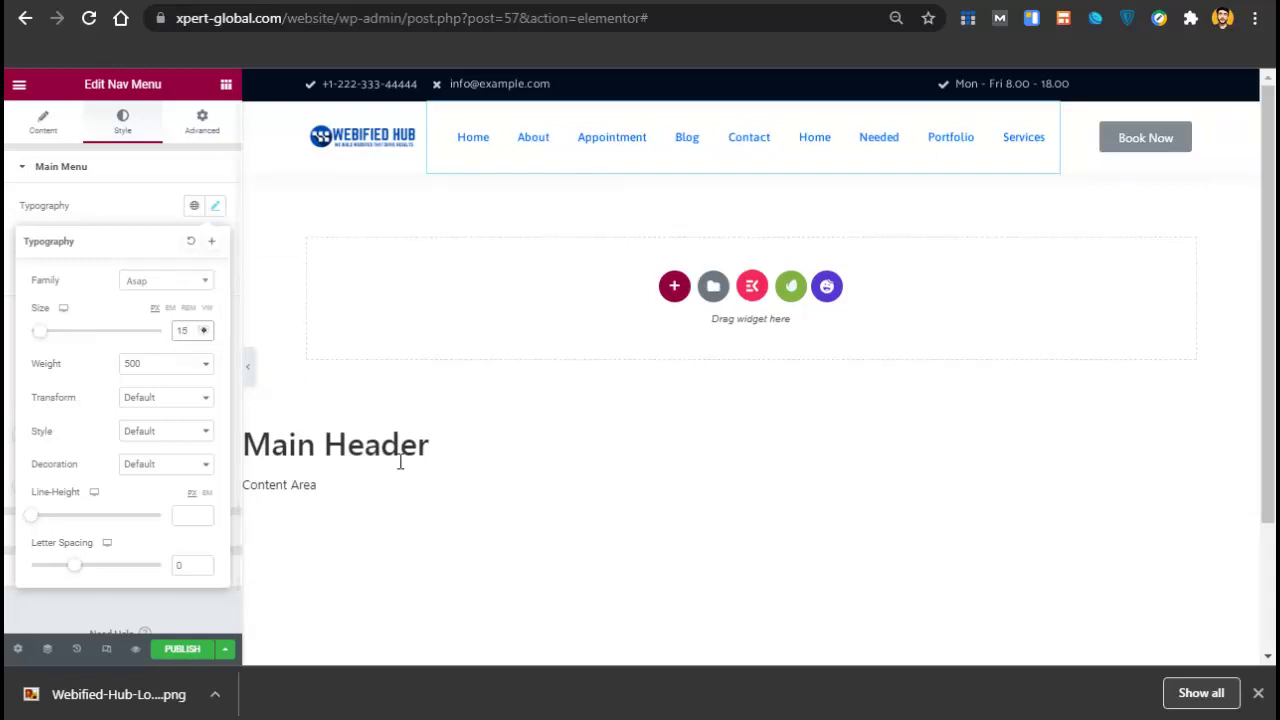
Publish the header template with an Include Entire Site display condition.
left_click(174, 650)
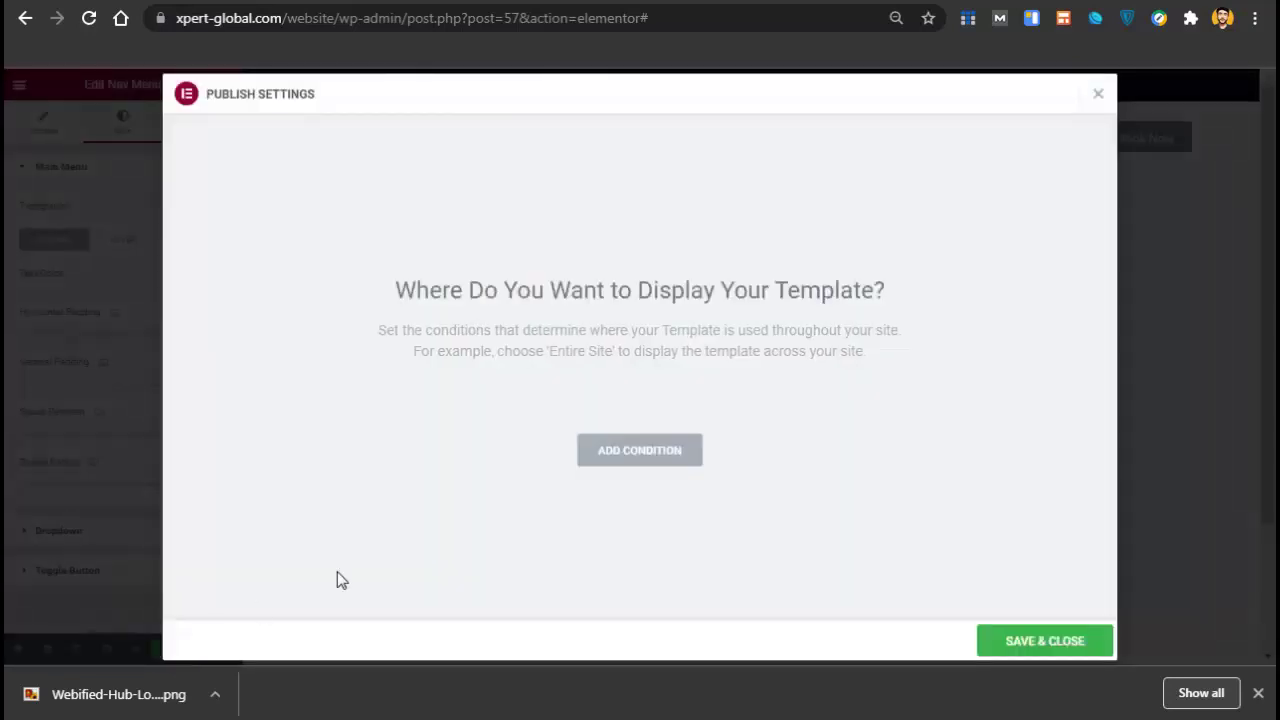
left_click(644, 464)
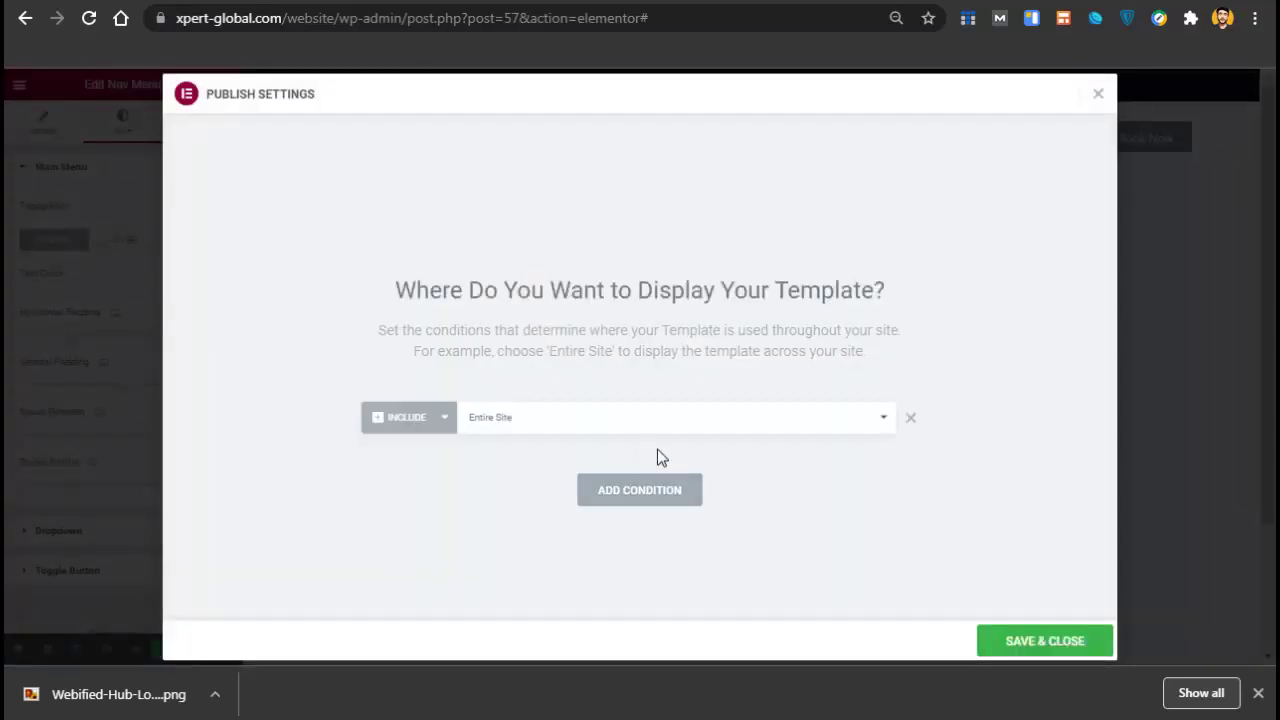
left_click(1045, 645)
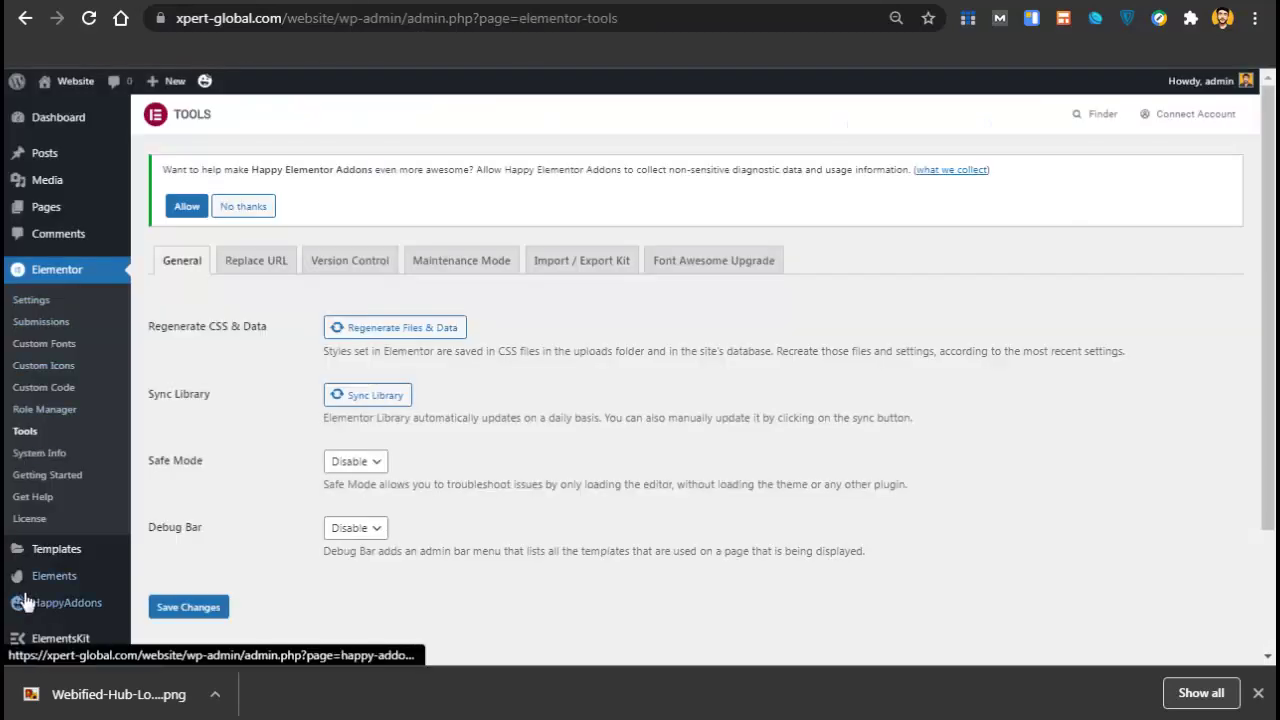
scroll(1108, 248, "down", 2)
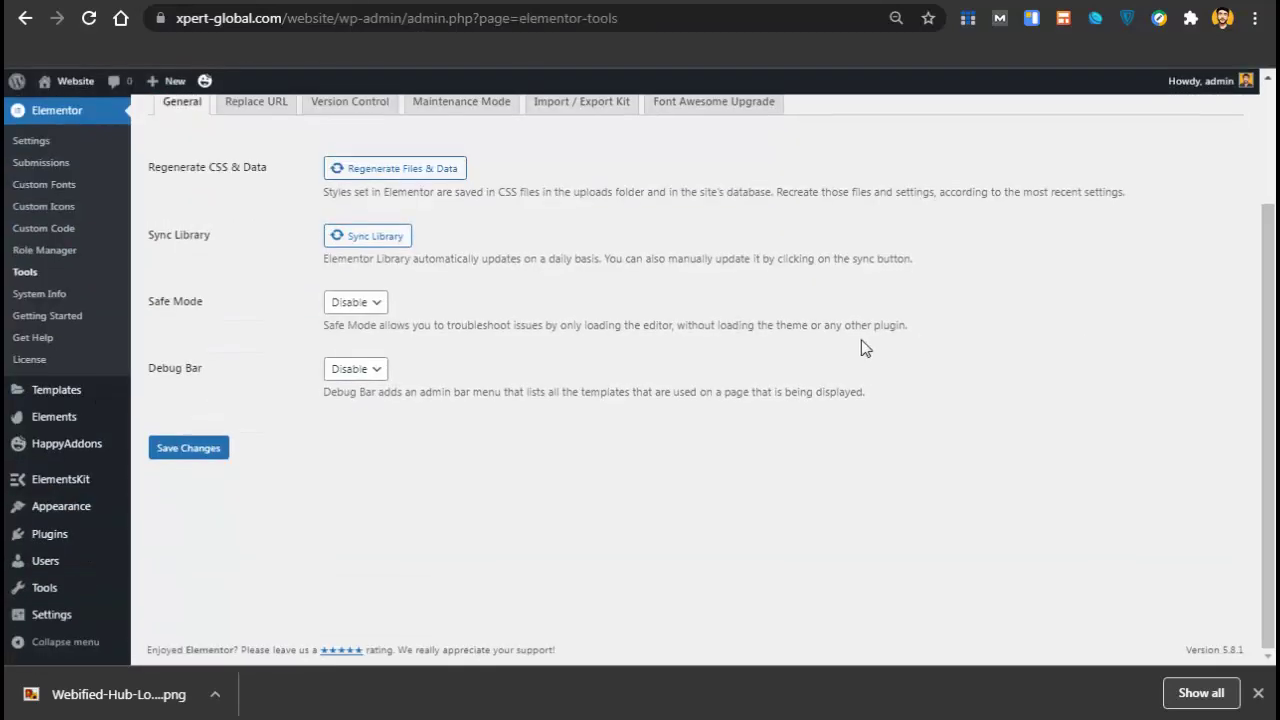
In Appearance > Menus, remove the Needed and duplicate Home items from the header menu.
mouse_move(52, 510)
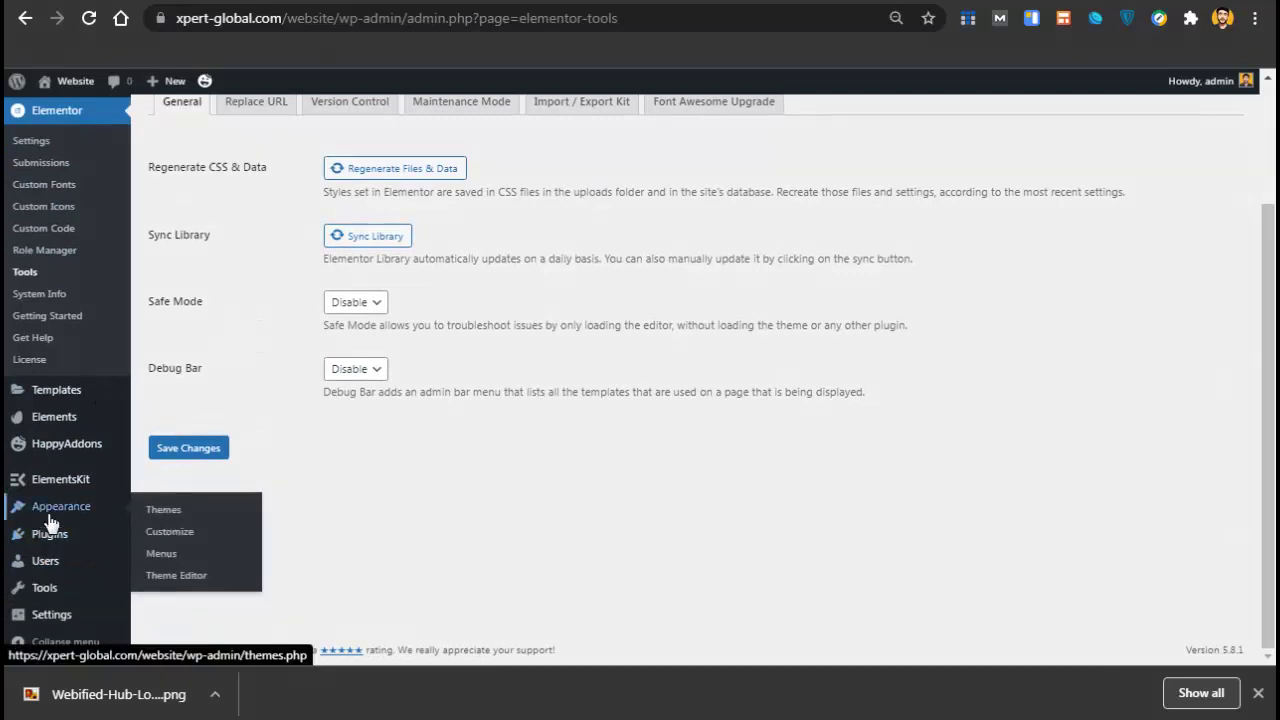
left_click(191, 563)
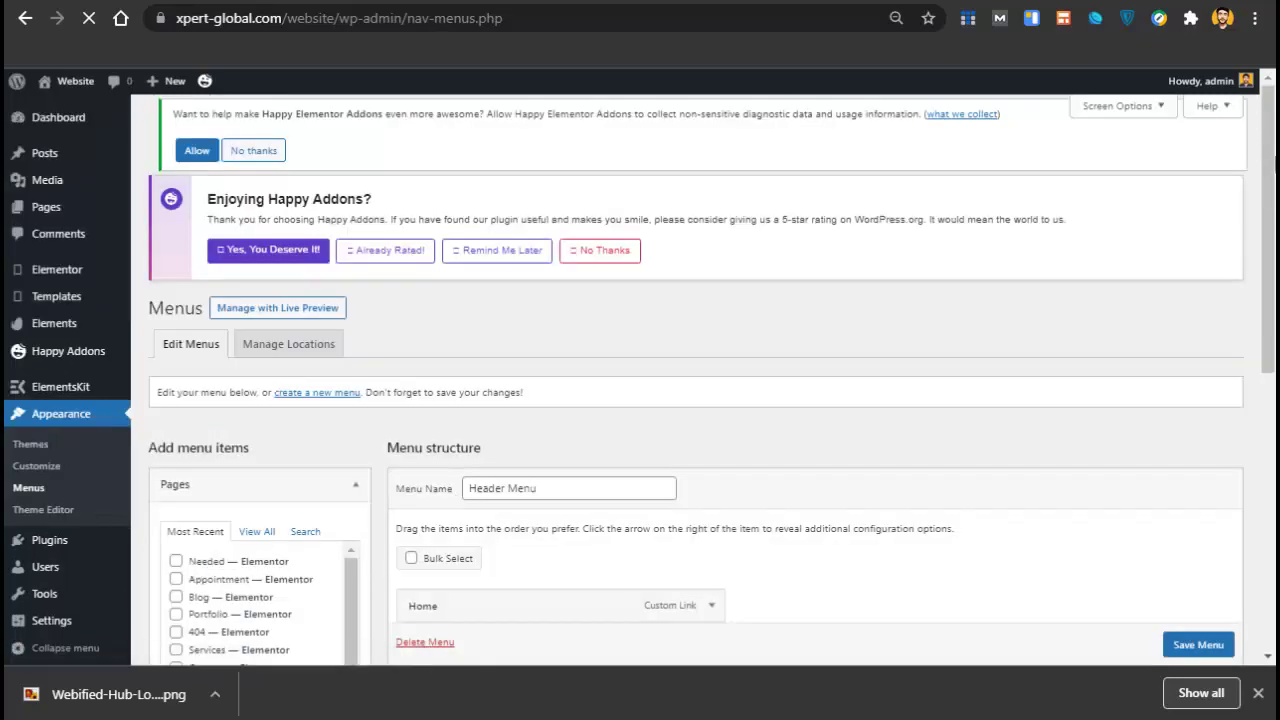
scroll(806, 289, "down", 5)
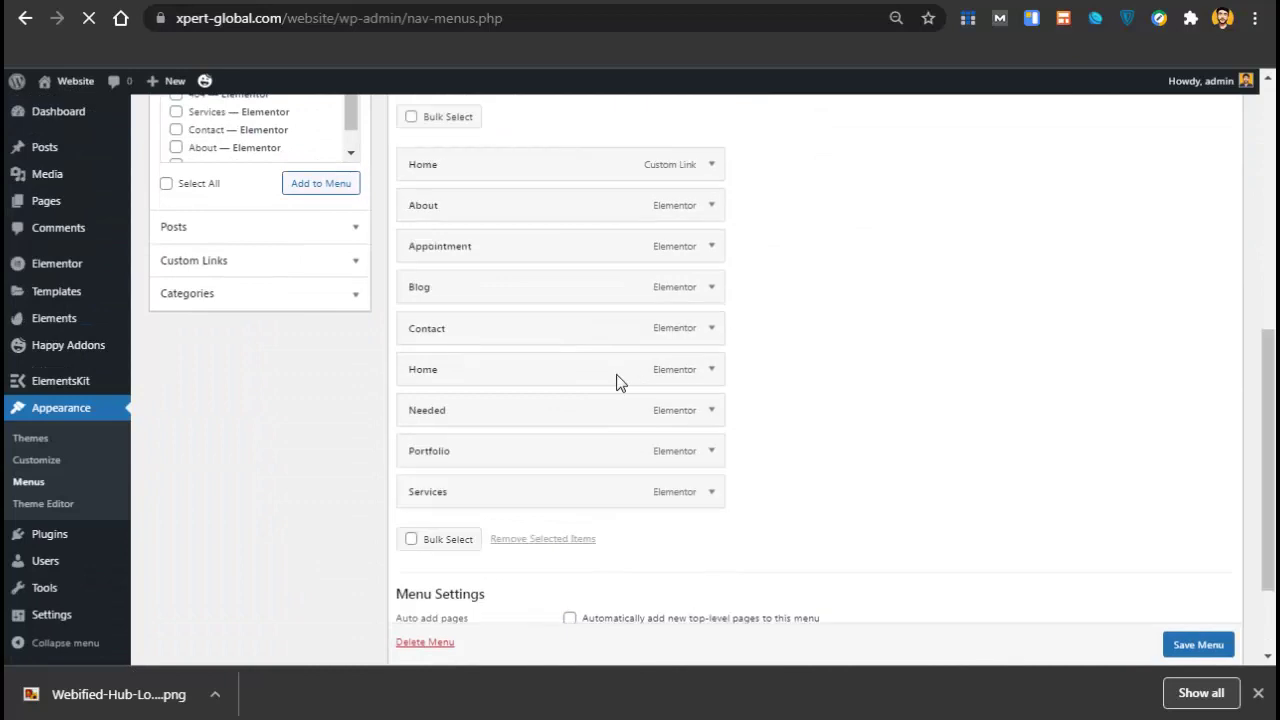
left_click(714, 413)
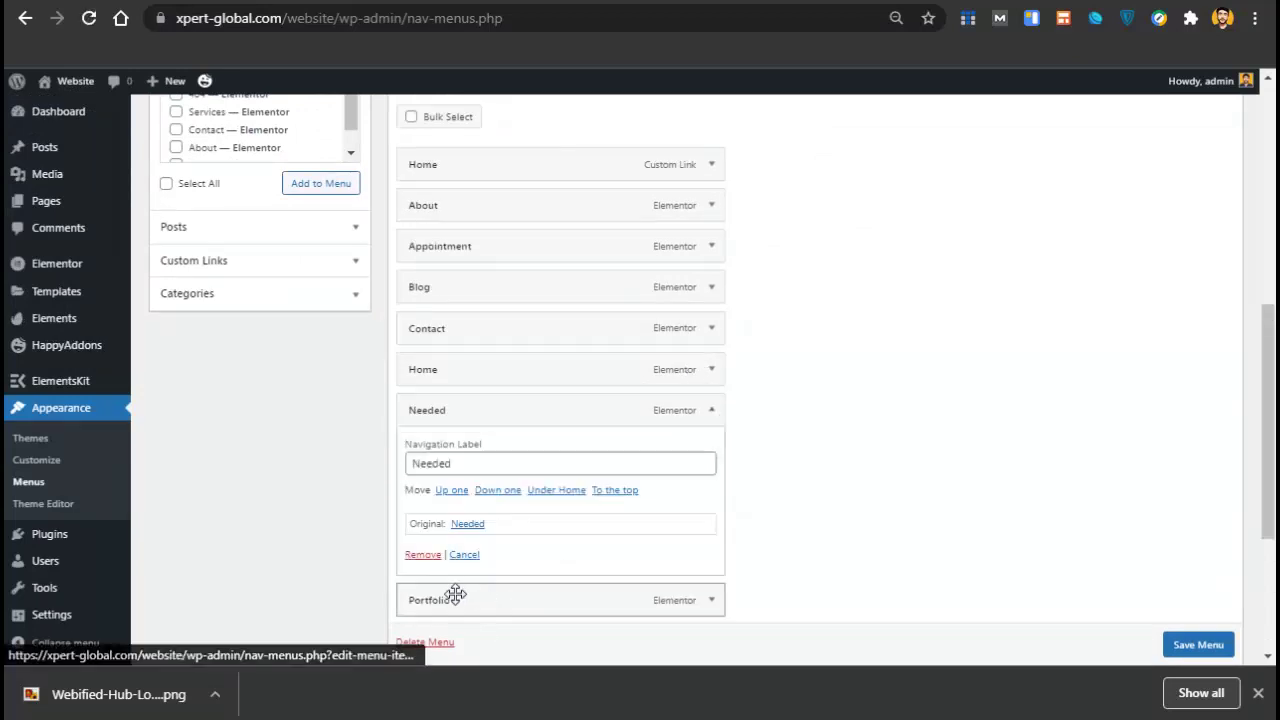
left_click(428, 556)
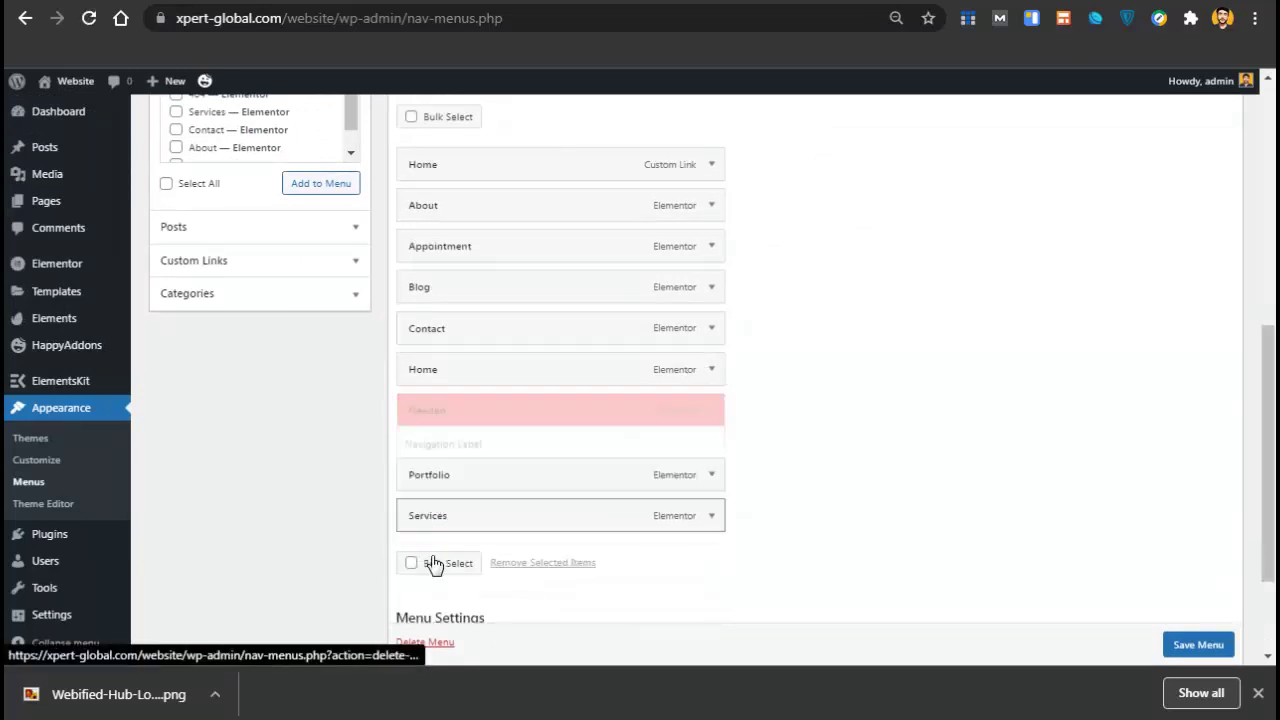
left_click(714, 366)
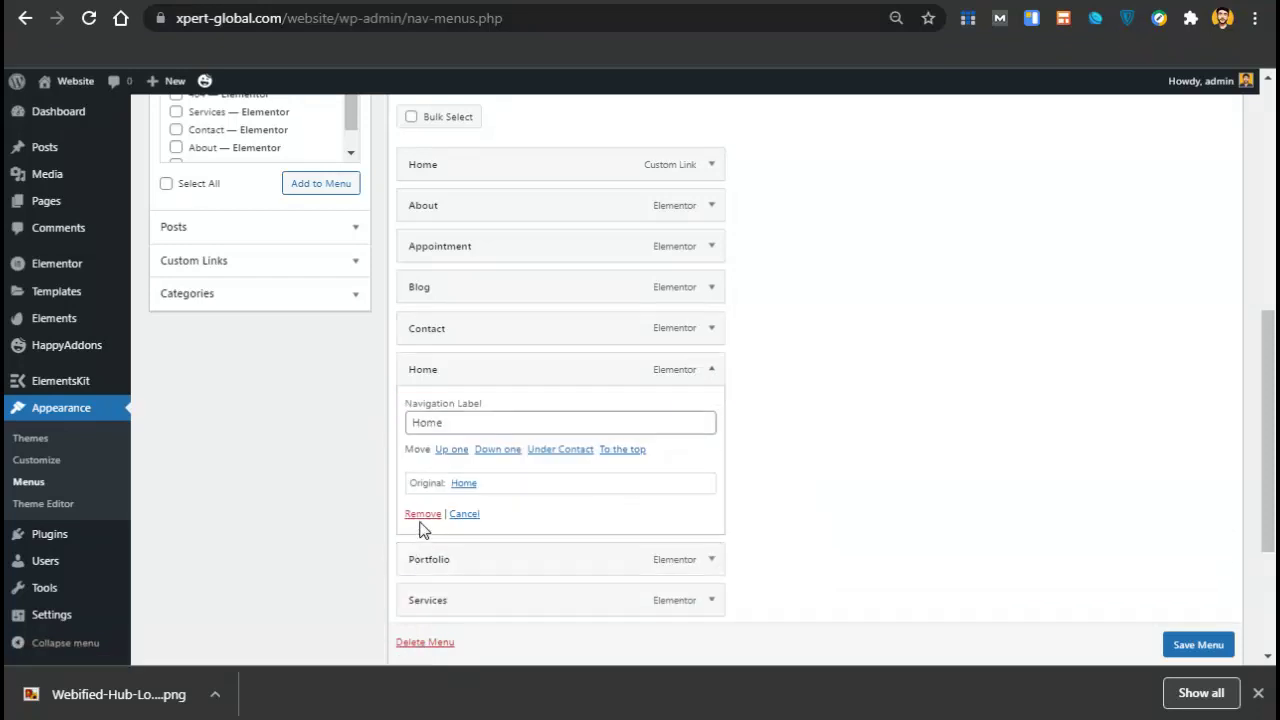
left_click(424, 515)
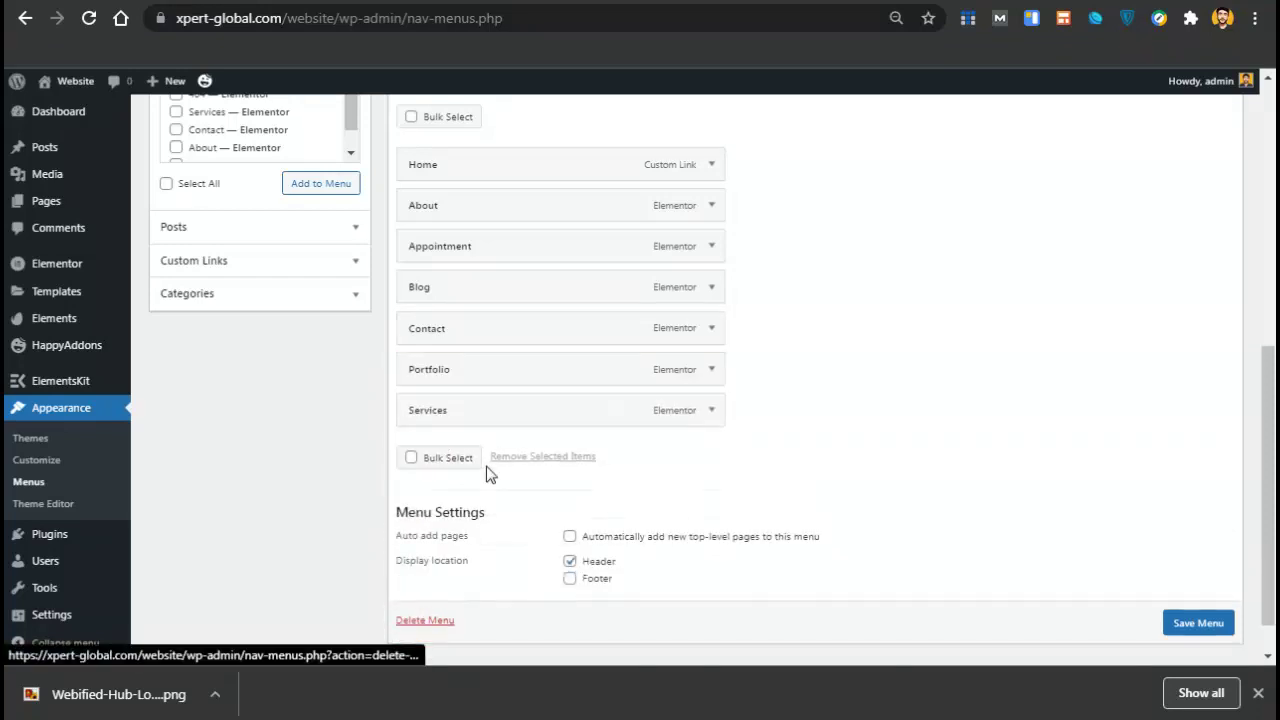
Remove the Appointment item and save the trimmed header menu.
left_click(713, 290)
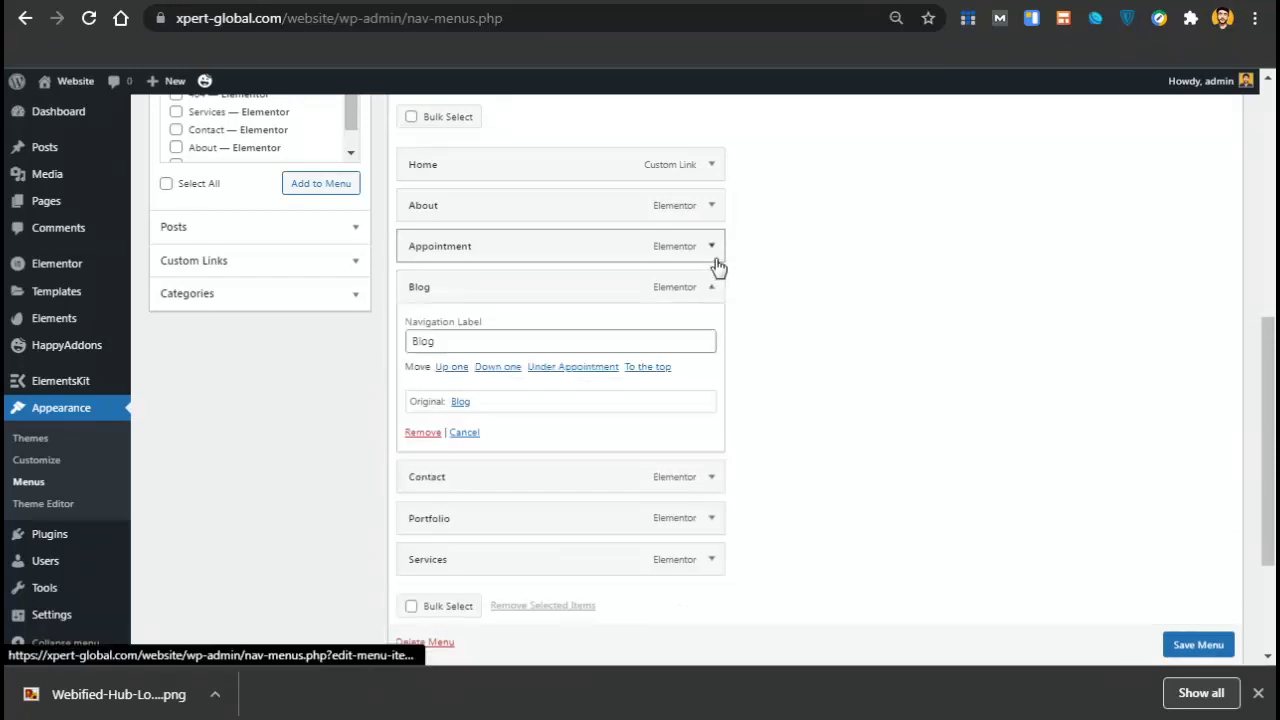
left_click(714, 255)
left_click(424, 392)
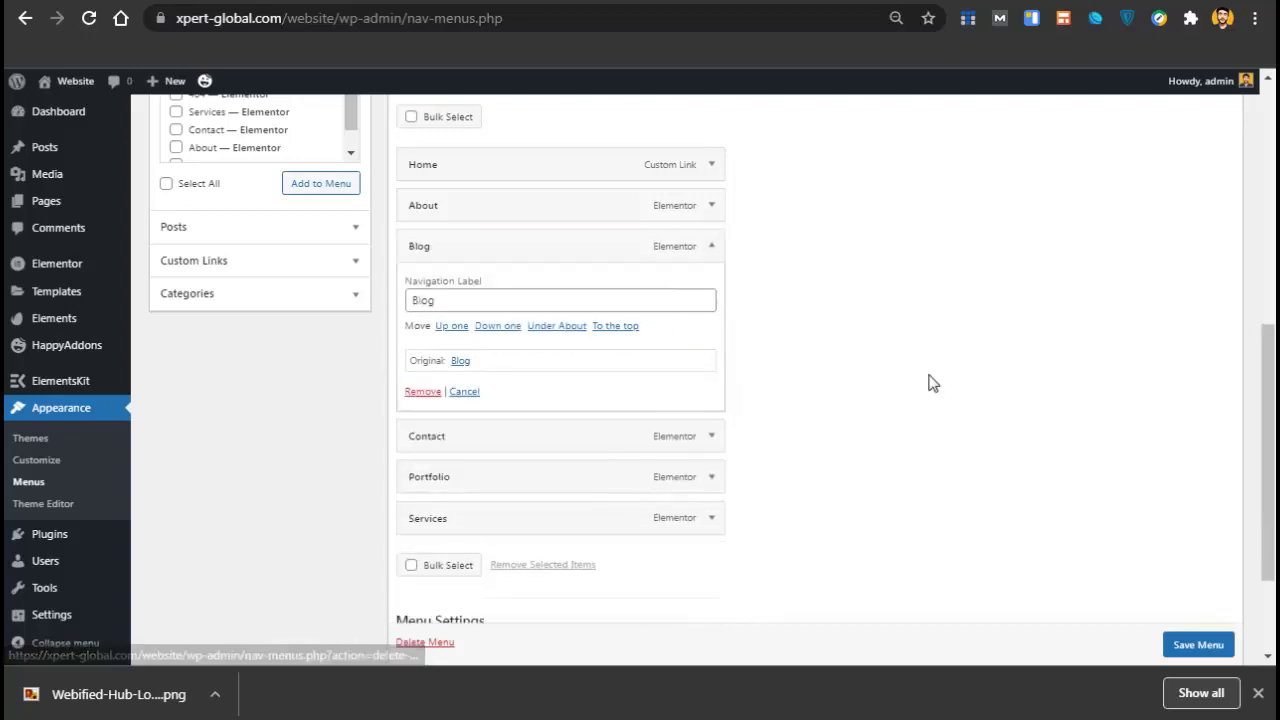
scroll(1127, 376, "down", 2)
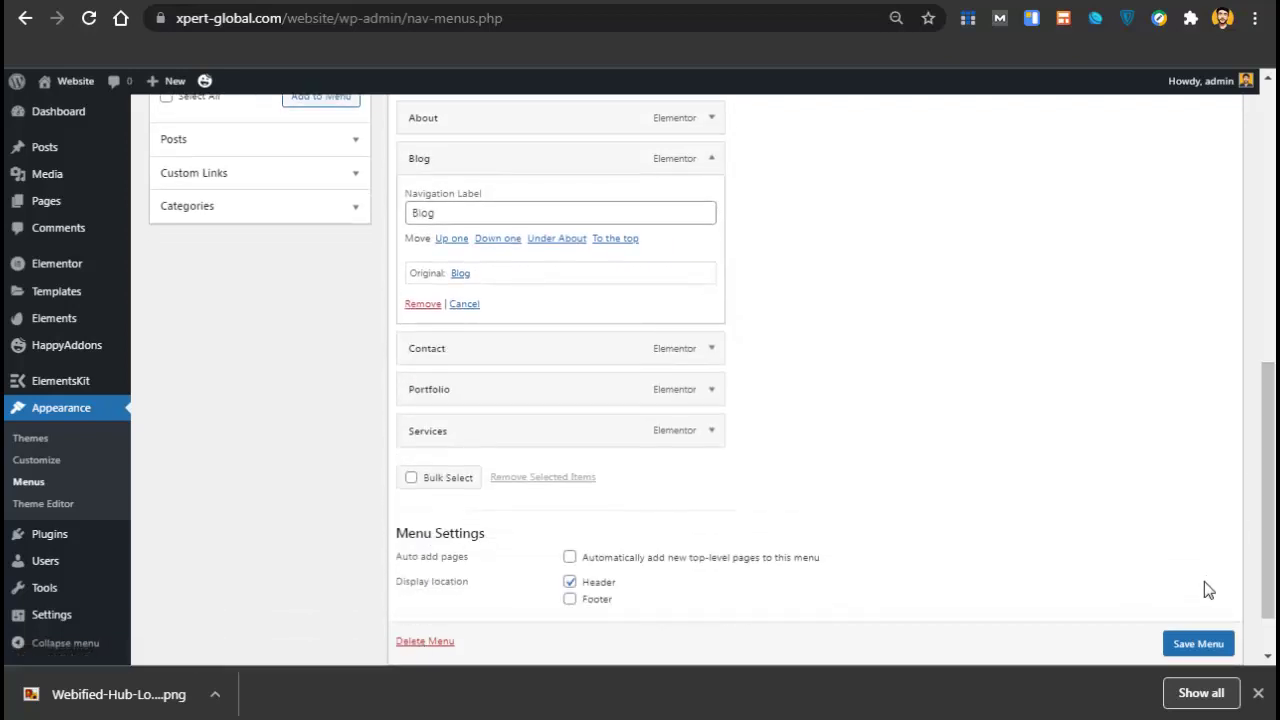
scroll(1204, 640, "down", 1)
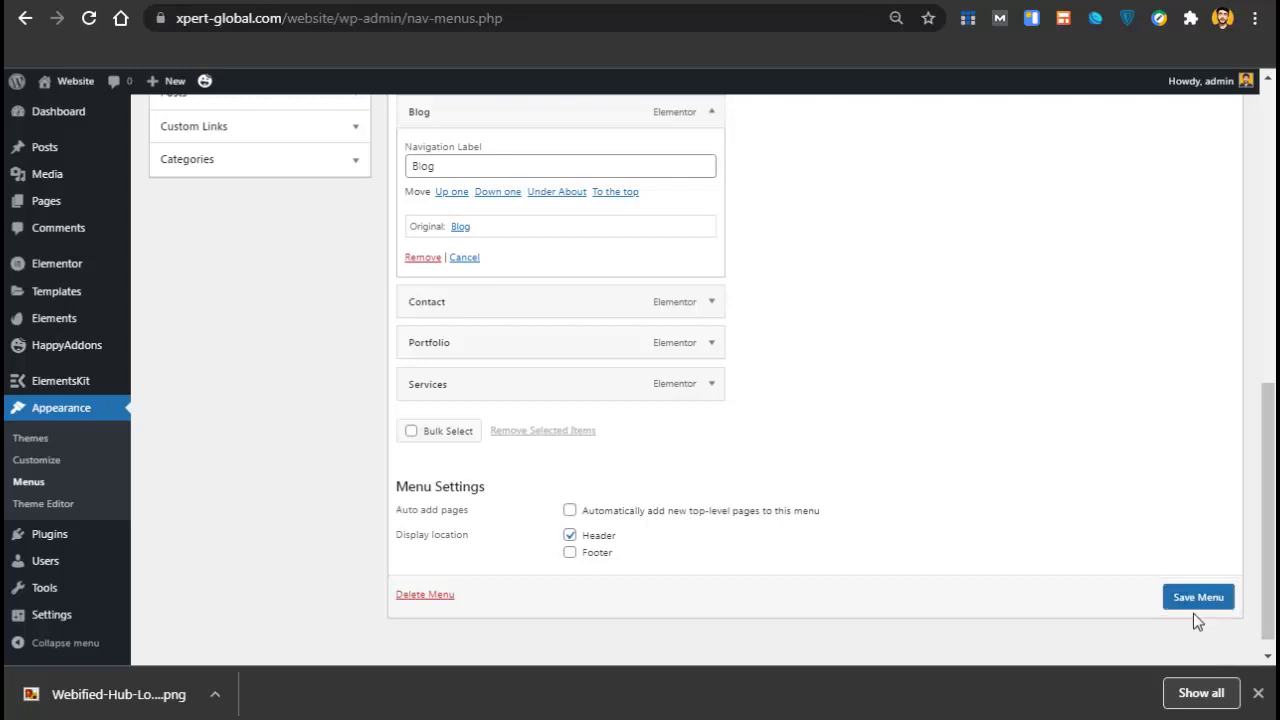
left_click(1196, 600)
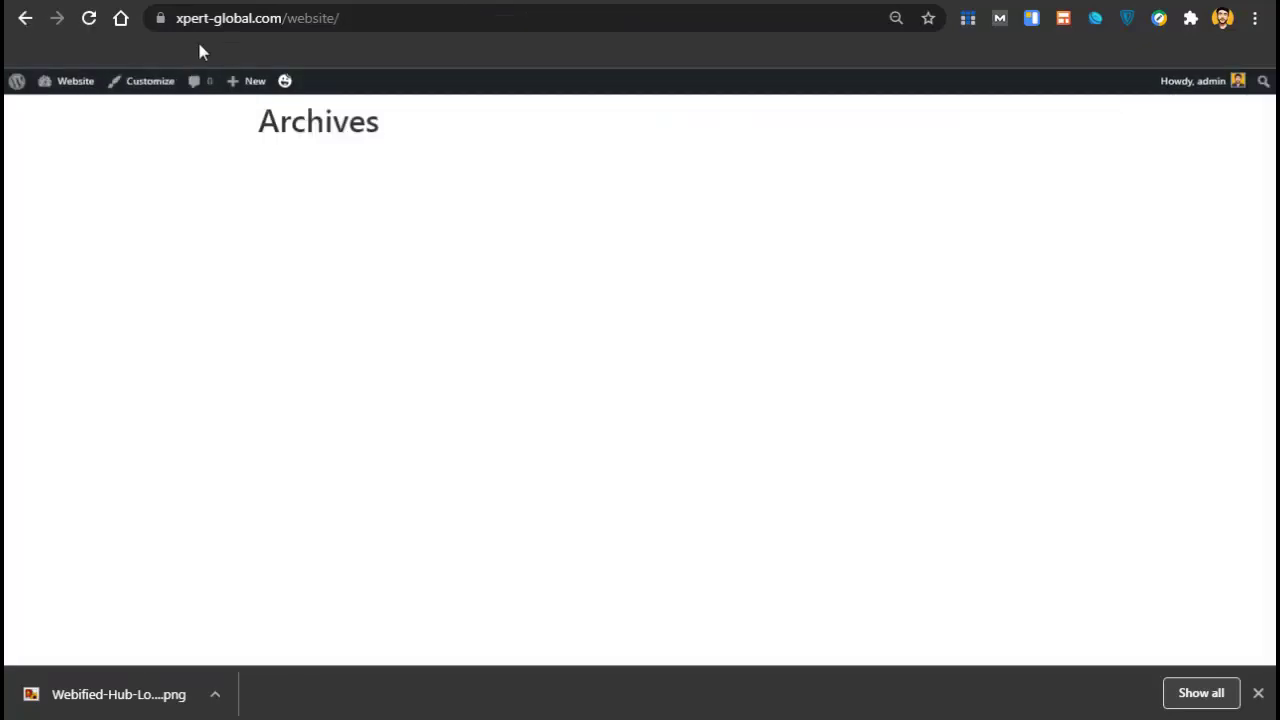
Reload the live site to check the trimmed header menu and dismiss the downloads bar.
left_click(88, 22)
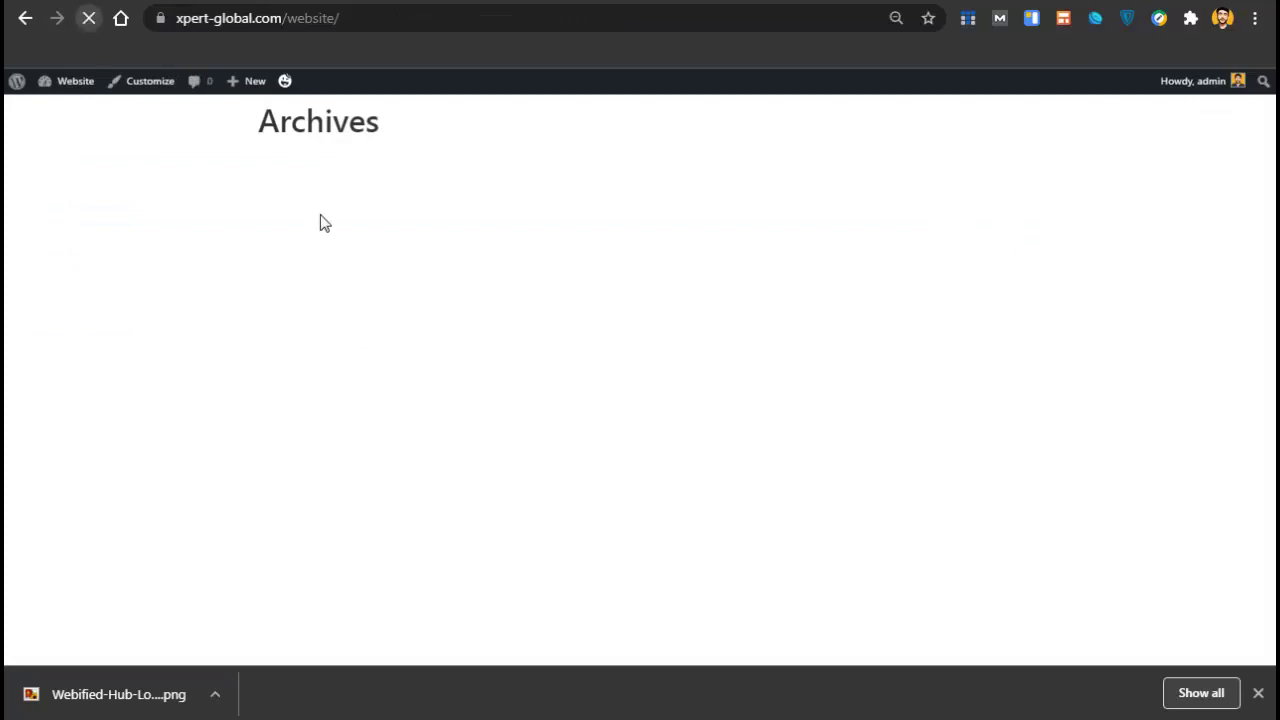
left_click(1259, 693)
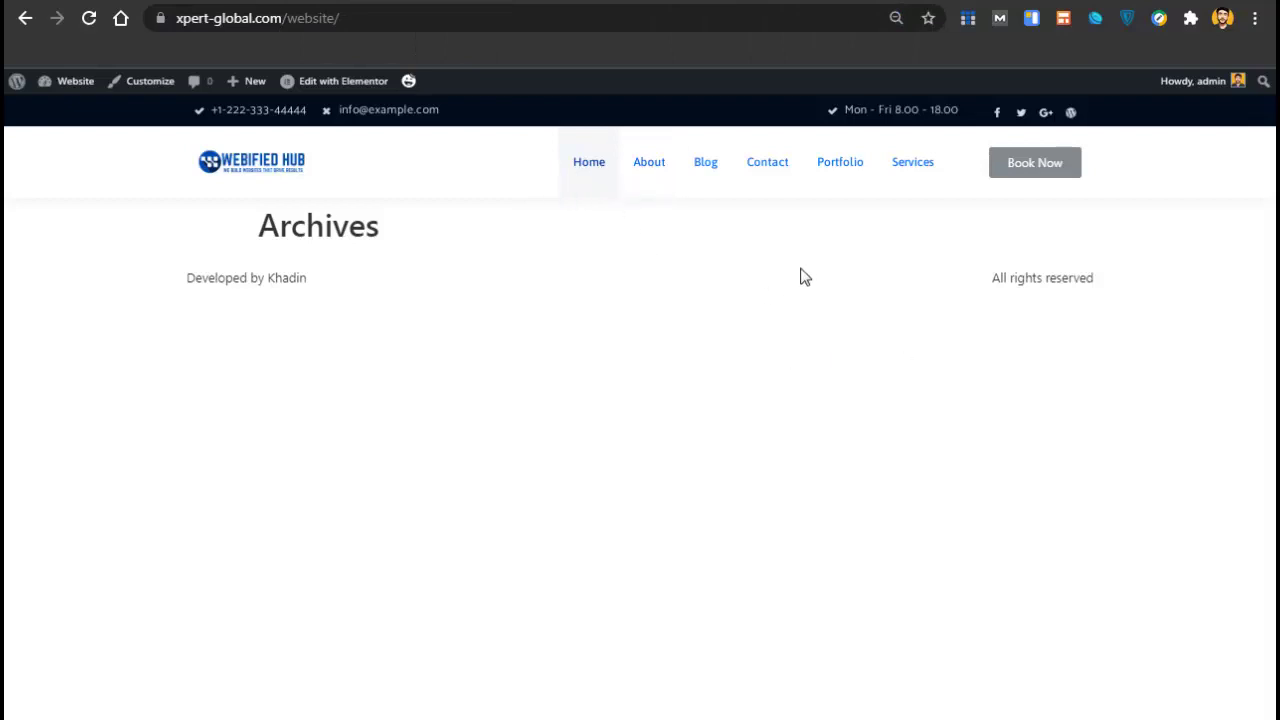
Create a new Footer-type Elementor template named Main Footer.
key("ctrl+Tab")
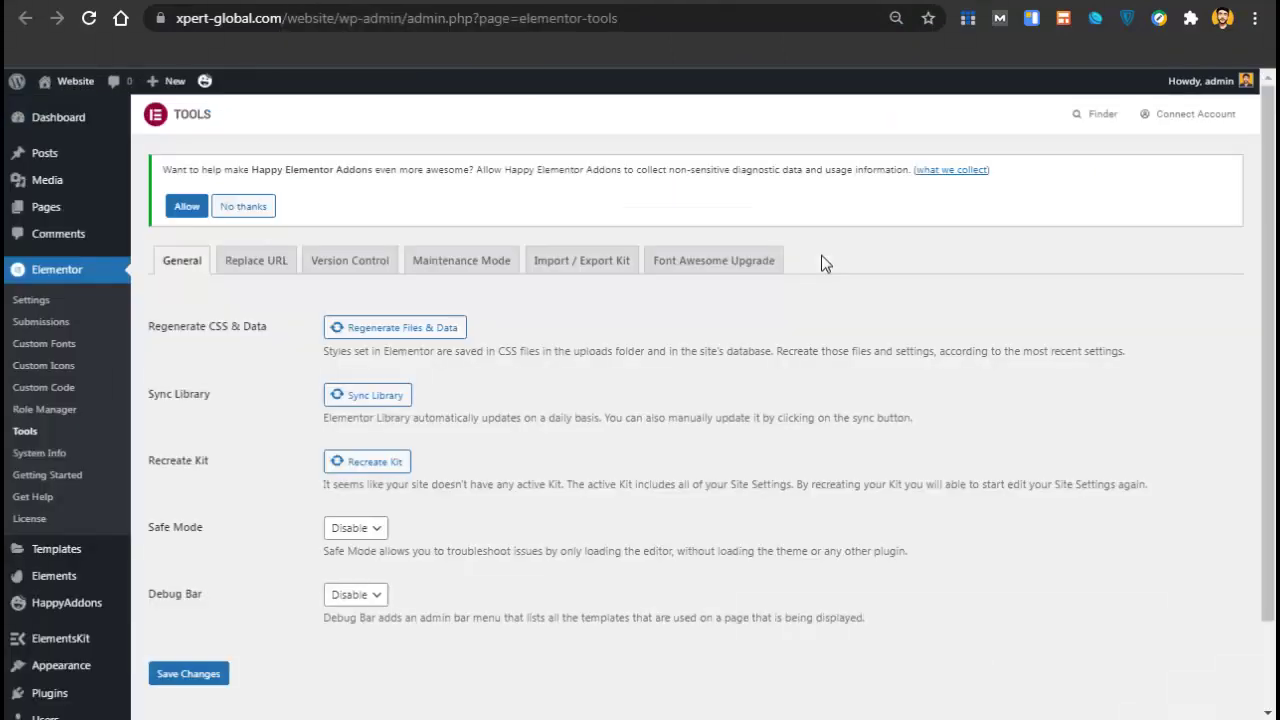
mouse_move(60, 552)
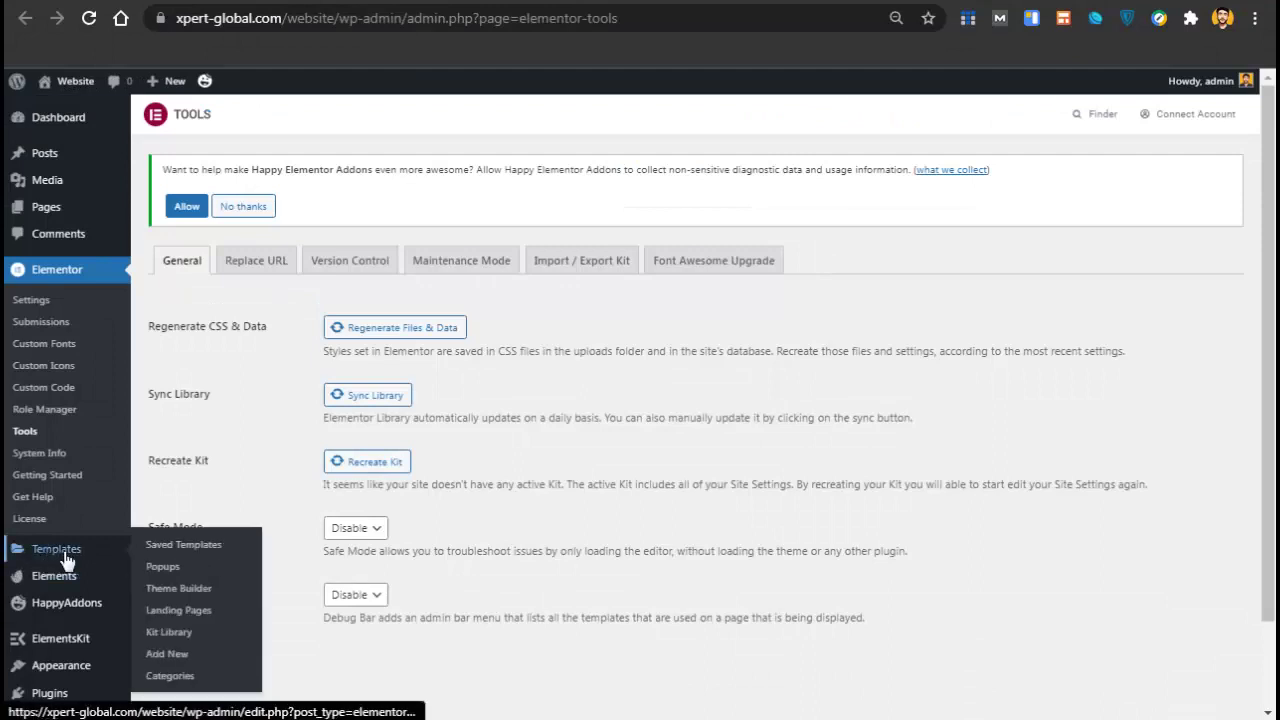
left_click(181, 664)
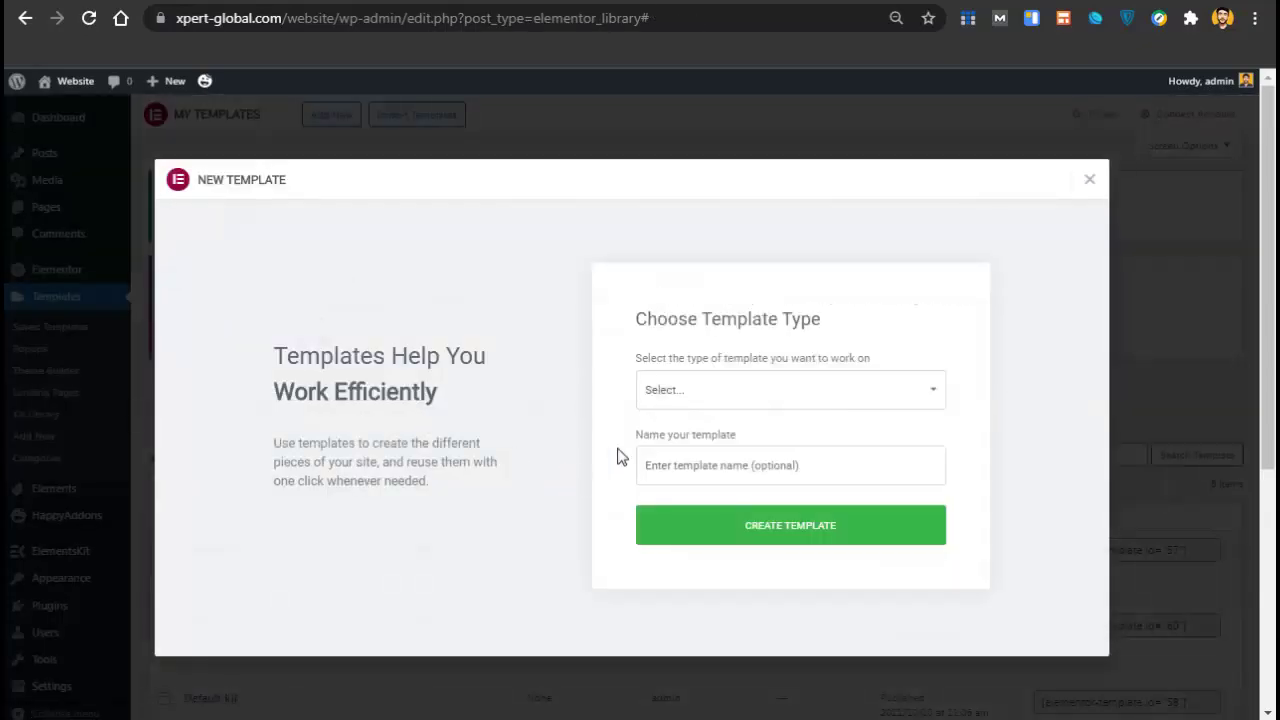
left_click(692, 389)
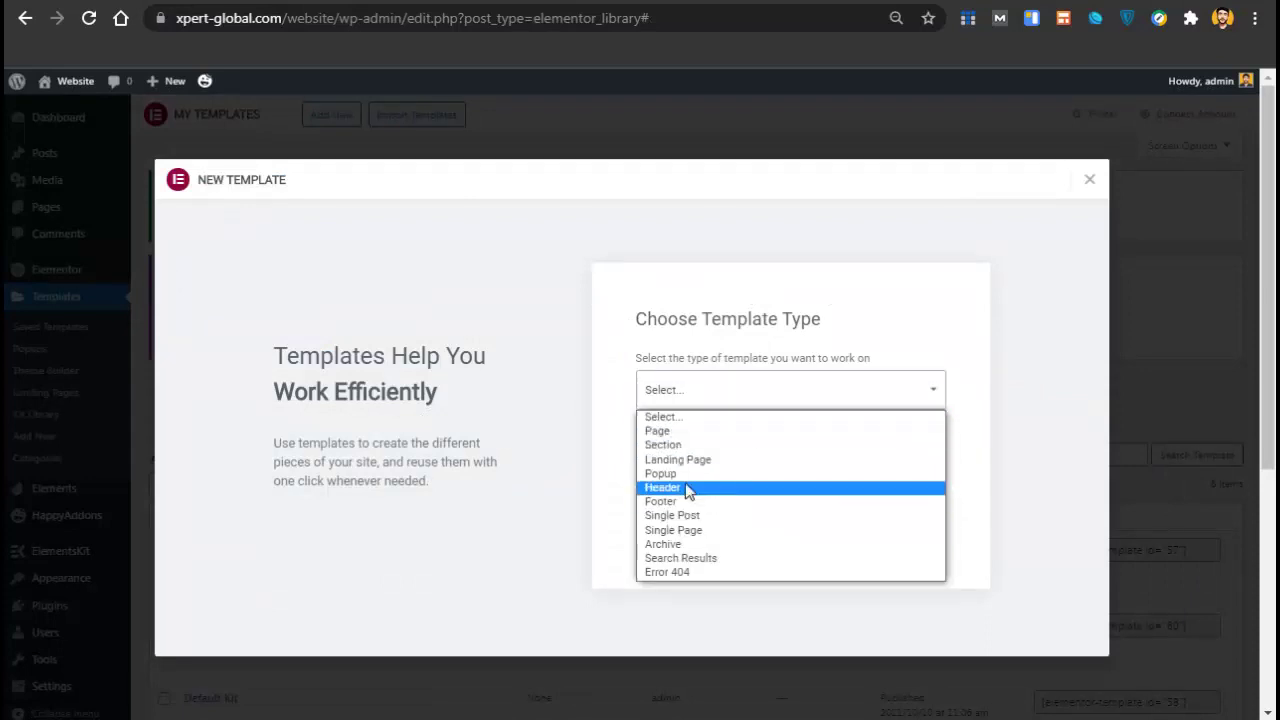
left_click(686, 502)
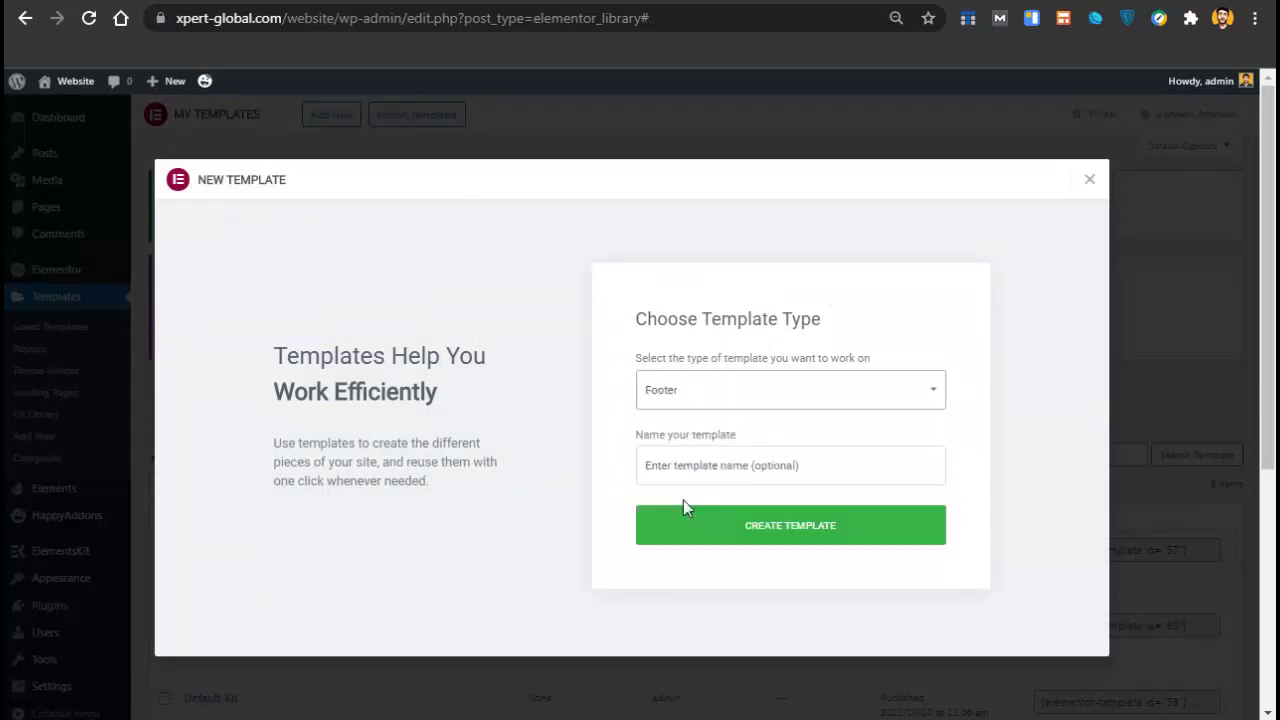
left_click(745, 476)
left_click(738, 548)
left_click(742, 543)
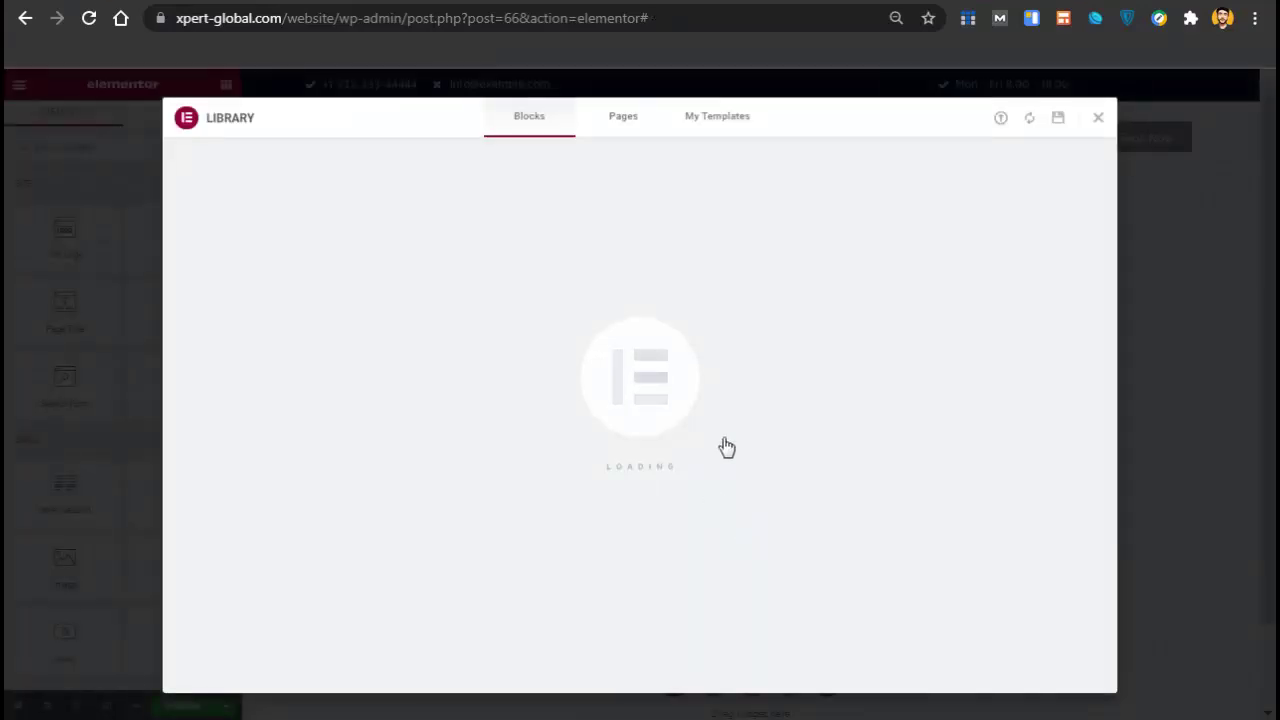
Insert the Preemptive kit's Footer template from the installed Envato kit into Main Footer.
left_click(1099, 119)
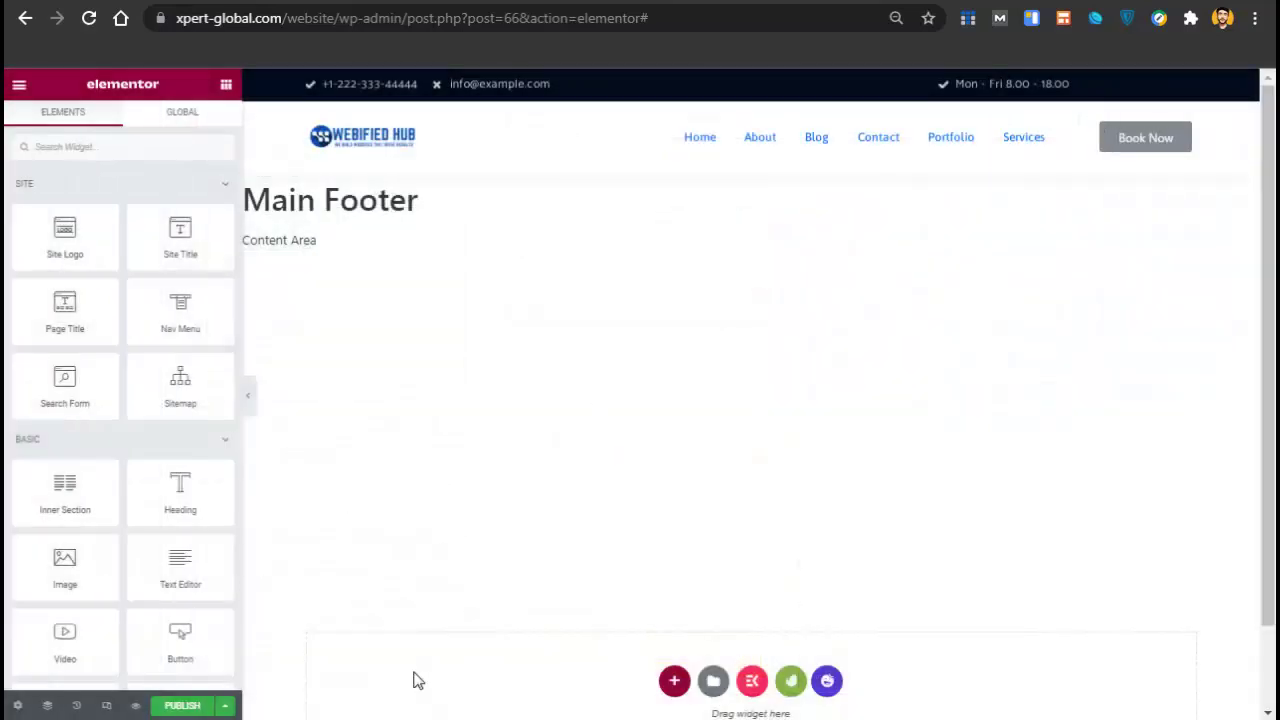
left_click(790, 681)
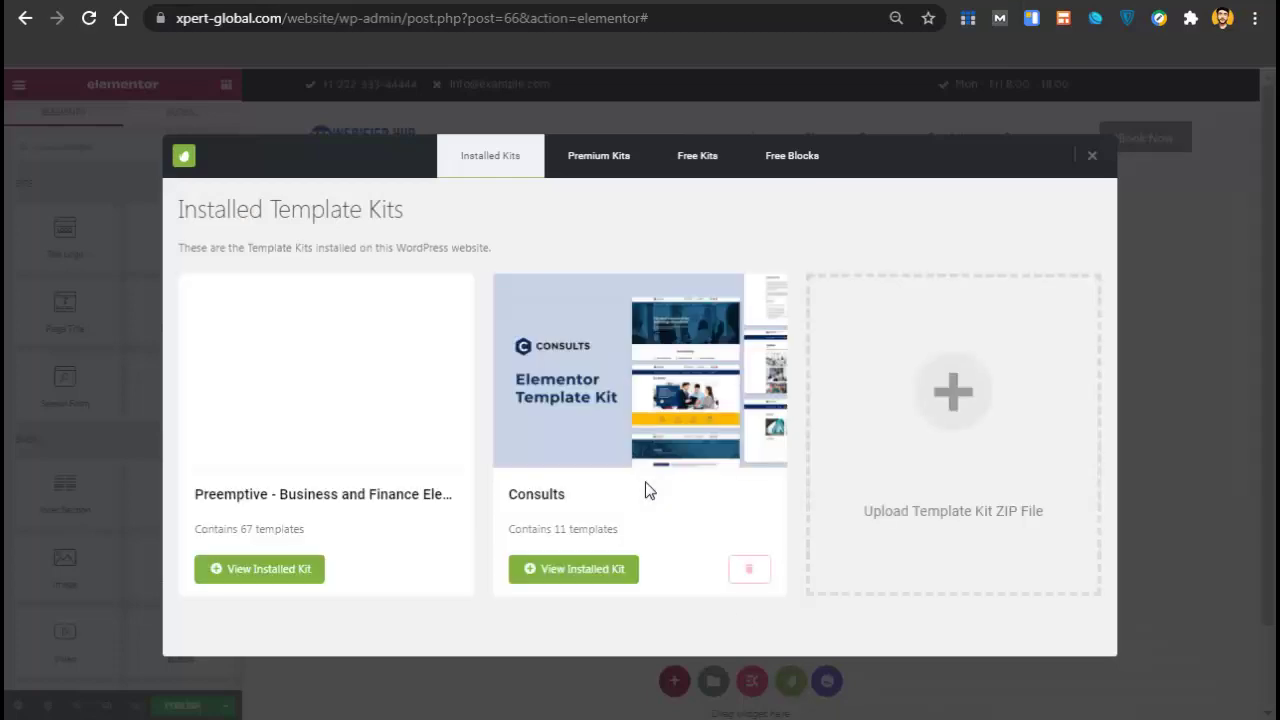
left_click(263, 588)
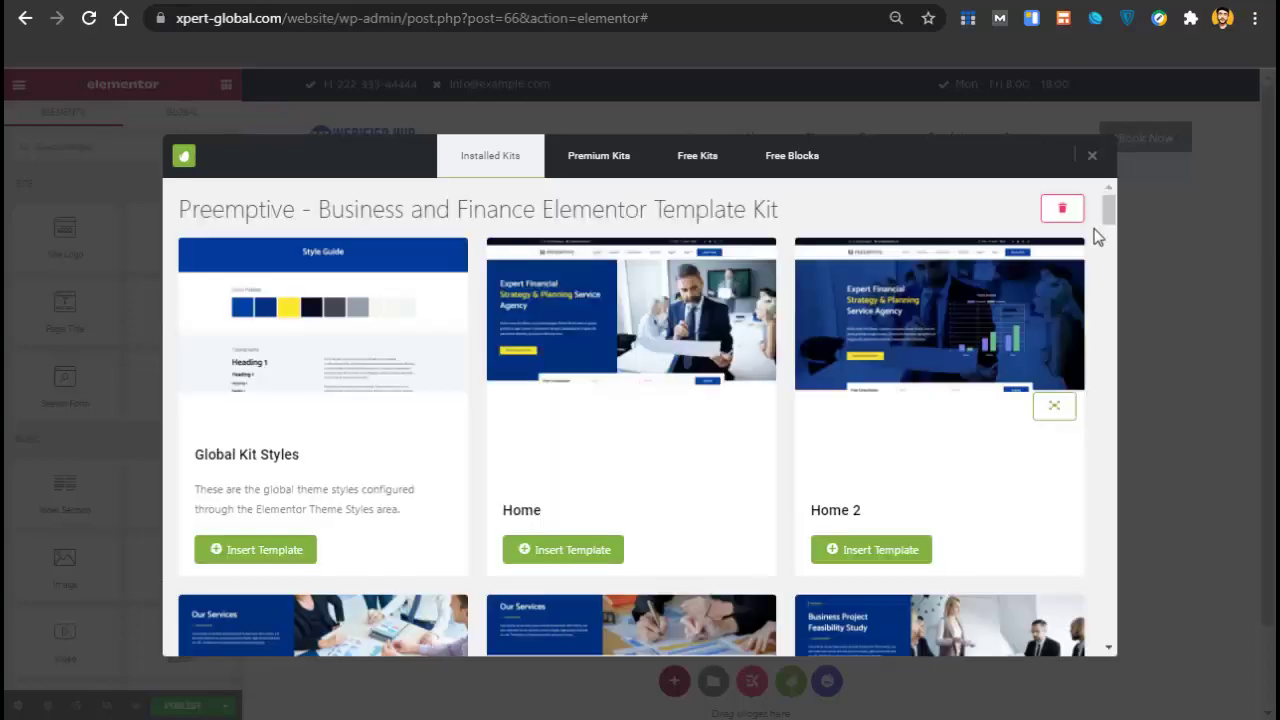
left_click_drag(1110, 208, 1103, 389)
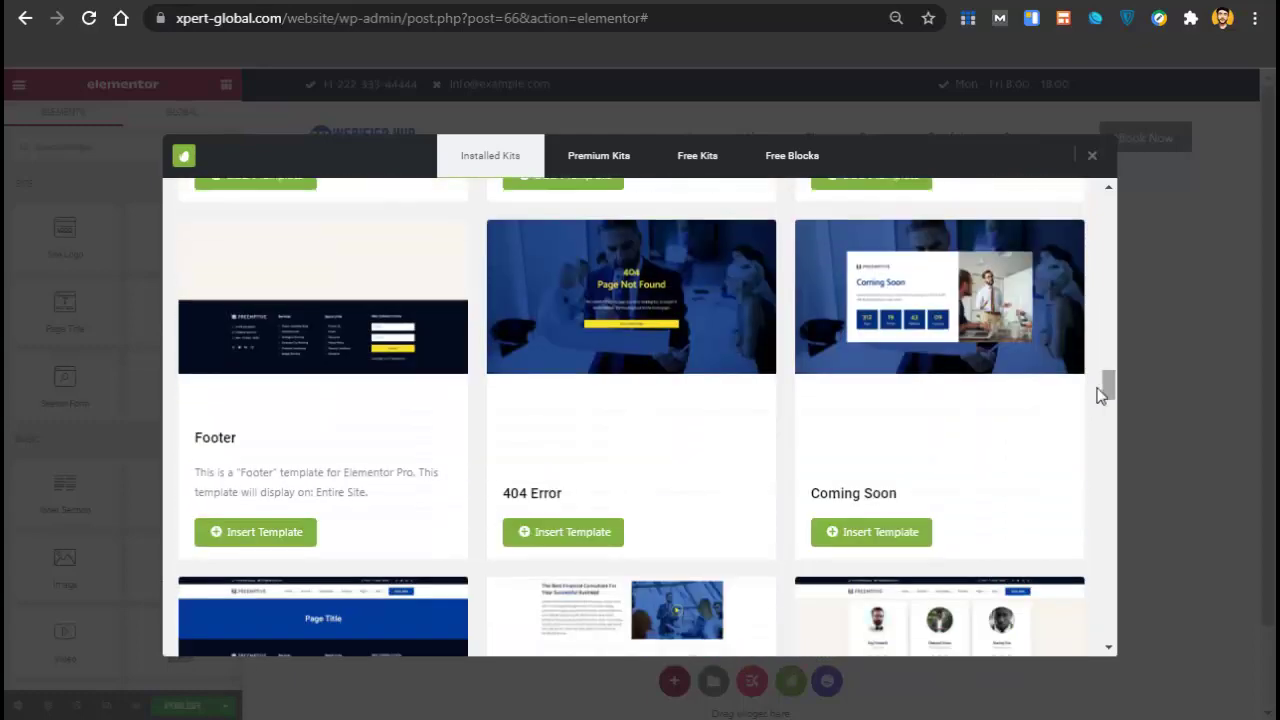
left_click(266, 532)
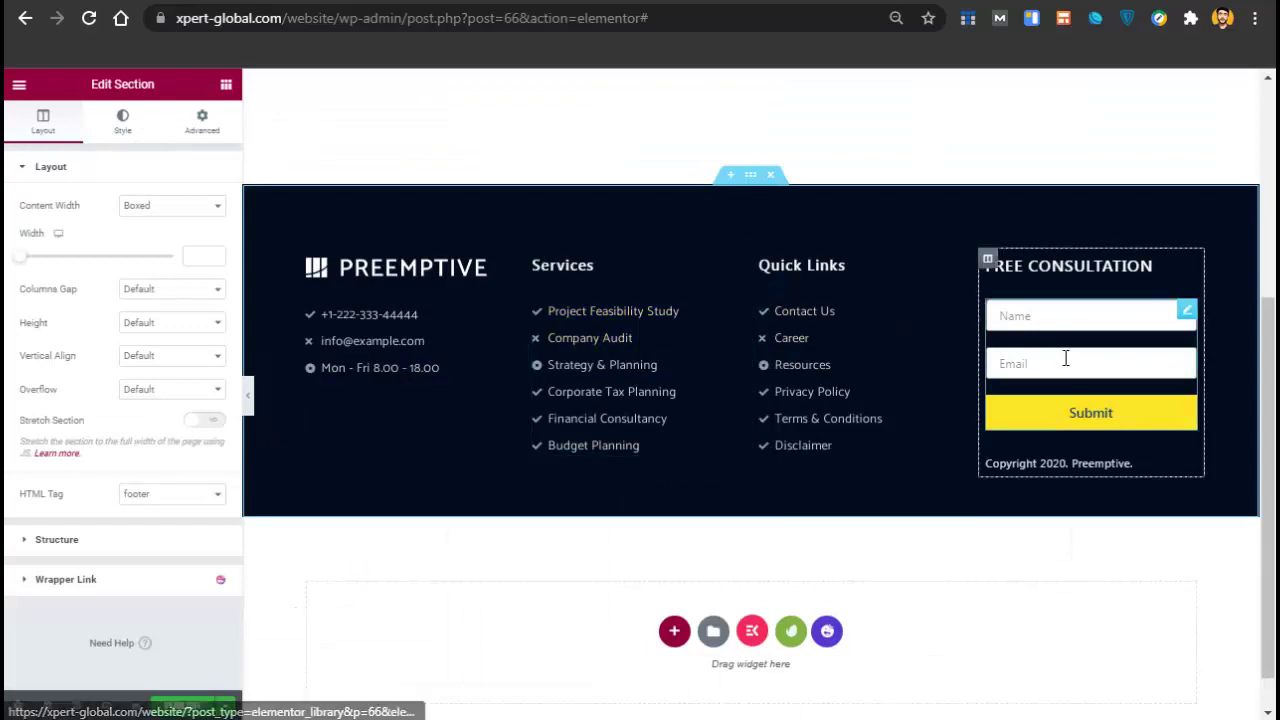
Replace the footer's PREEMPTIVE logo image with the Webified Hub logo from the Media Library.
left_click(363, 342)
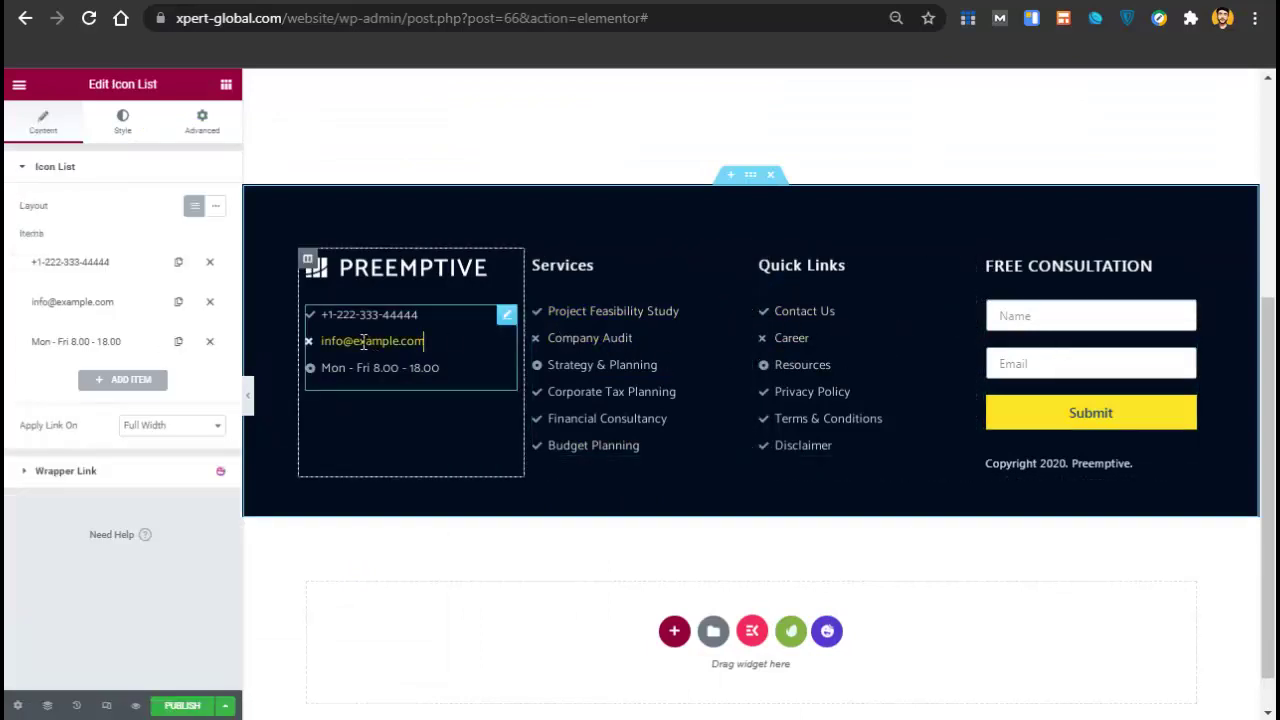
left_click(345, 277)
mouse_move(177, 240)
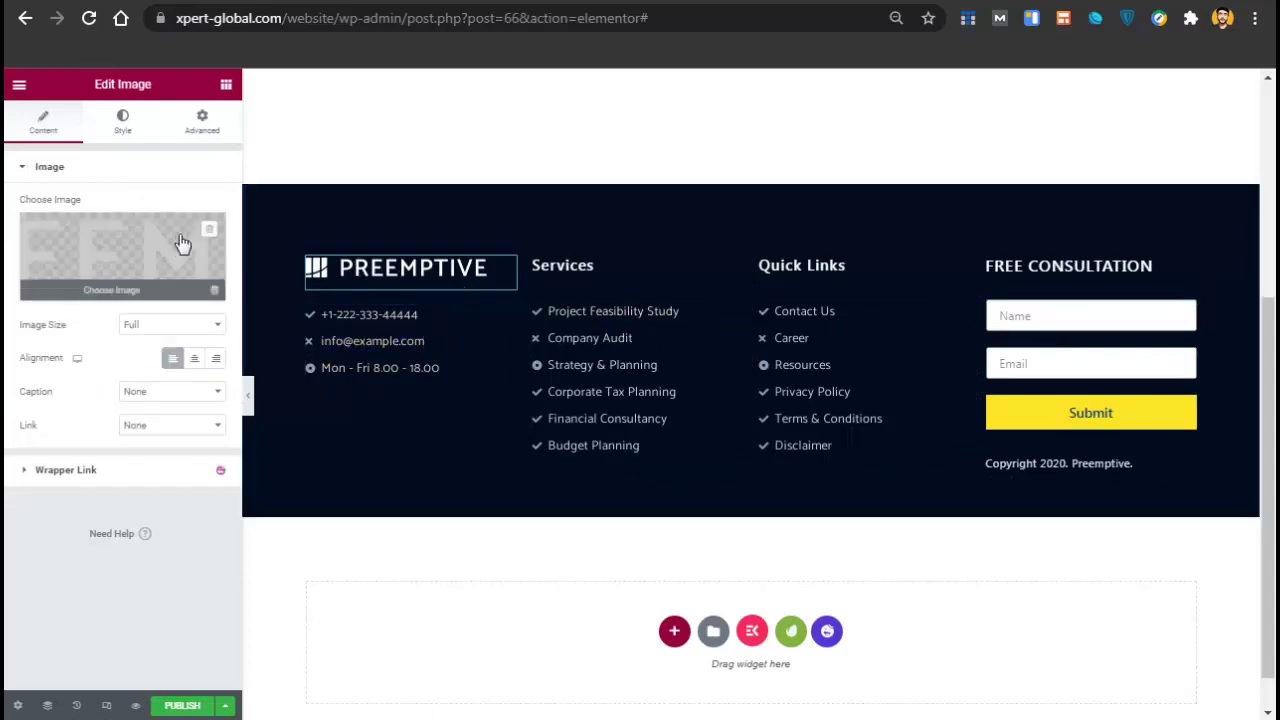
left_click(163, 292)
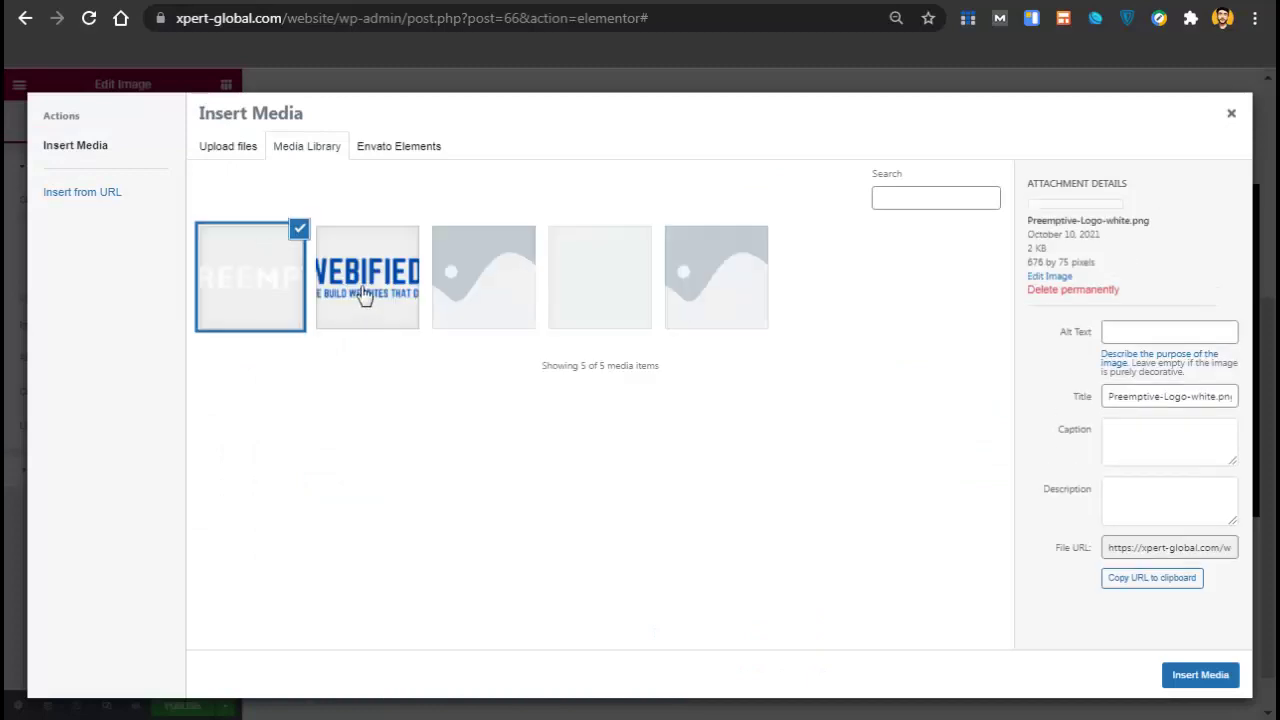
left_click(363, 294)
left_click(1221, 676)
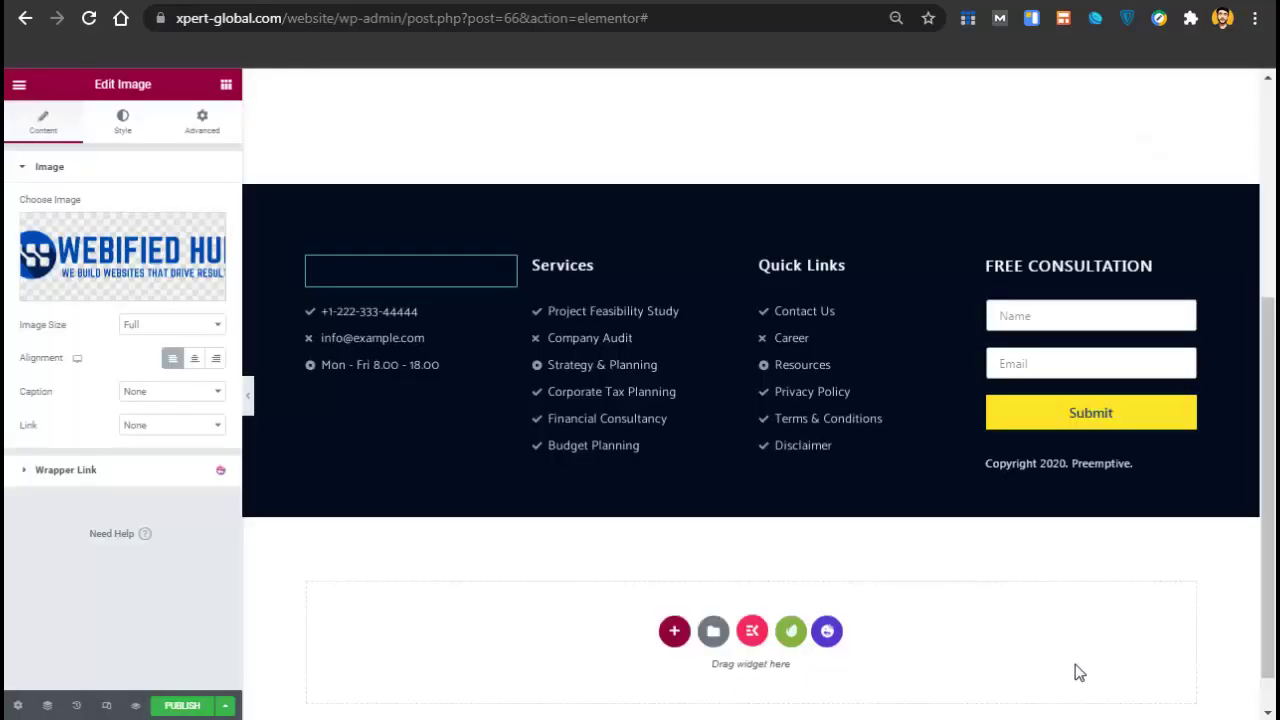
Check the footer's contact, Services, Quick Links and consultation form elements, then start publishing.
left_click(388, 392)
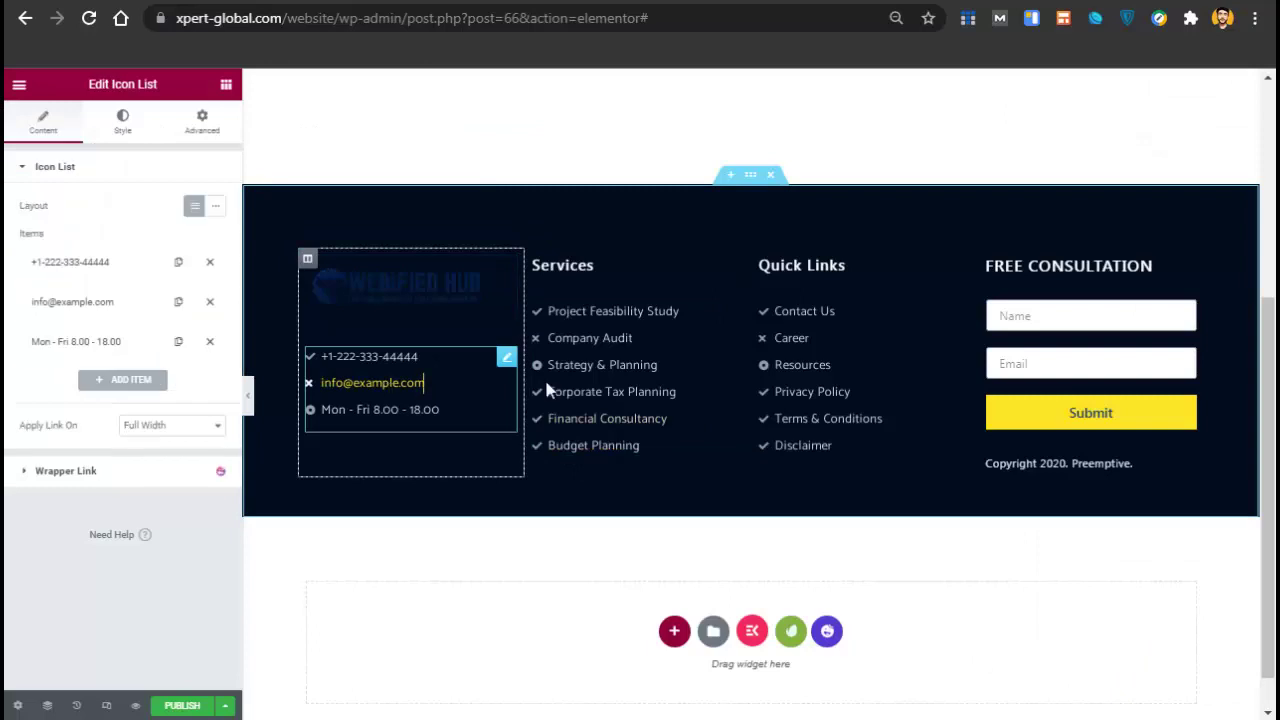
left_click(865, 376)
left_click(1018, 366)
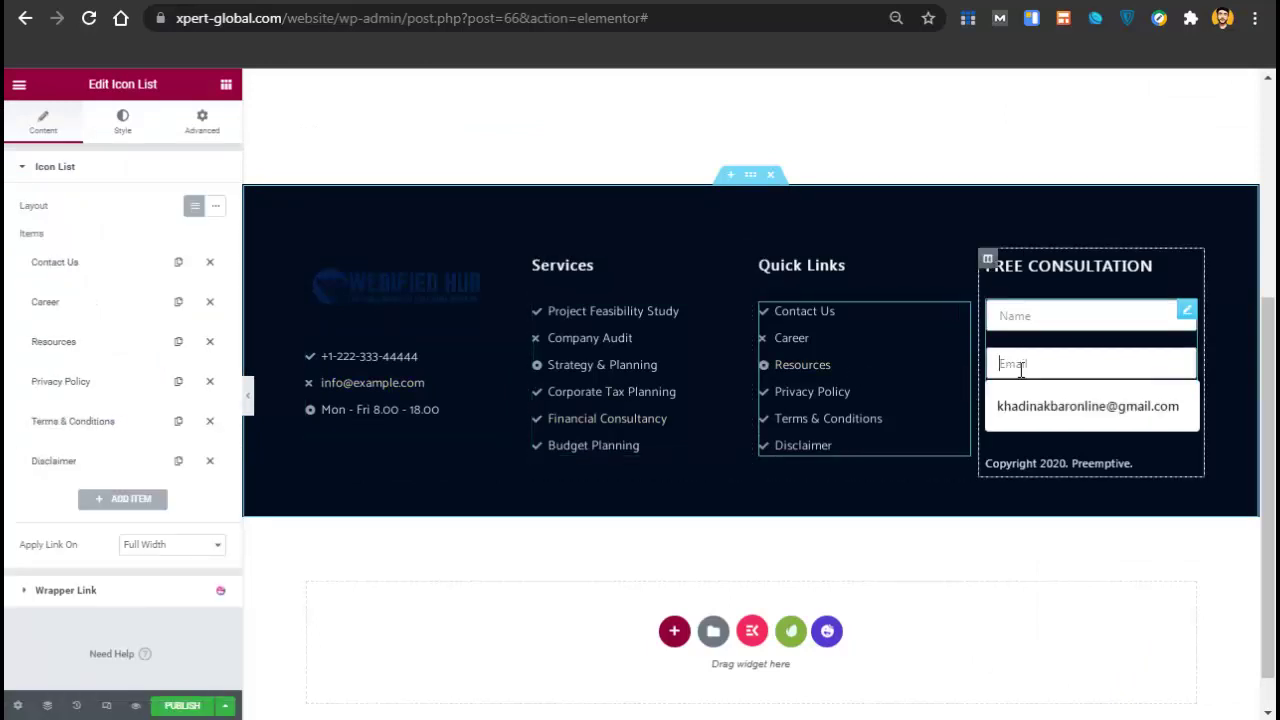
left_click(1038, 320)
key("Escape")
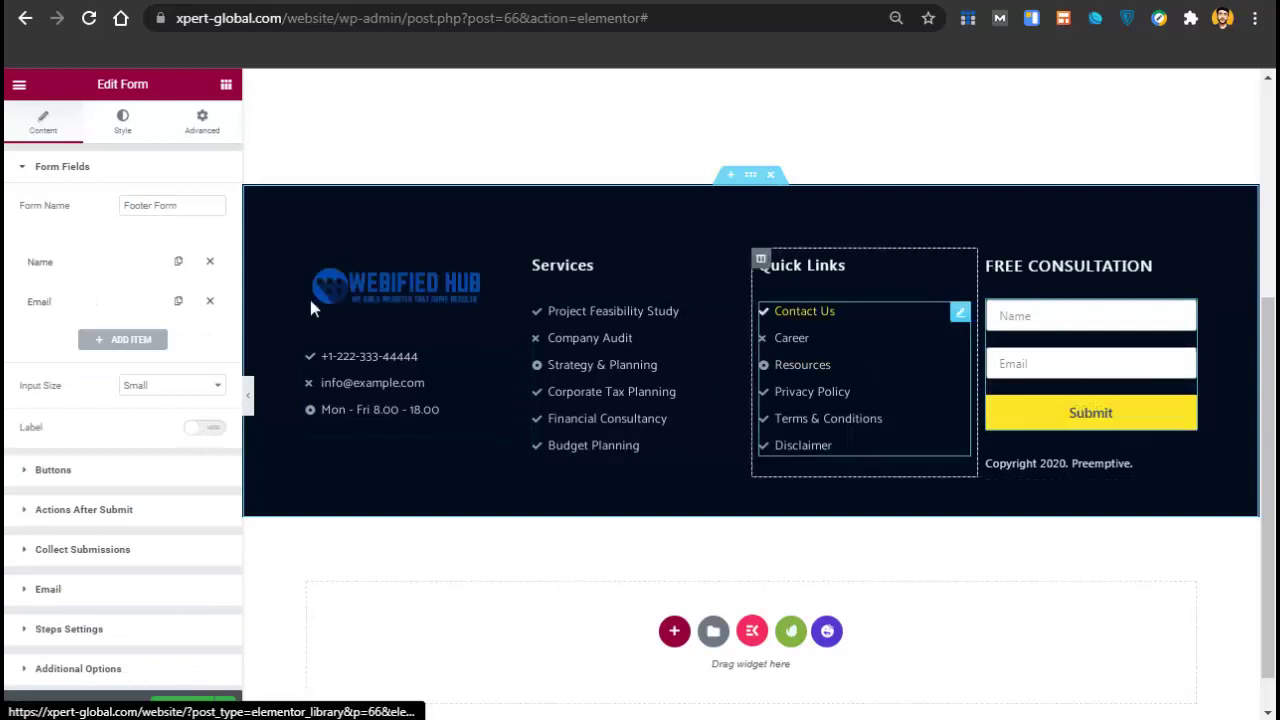
left_click(62, 304)
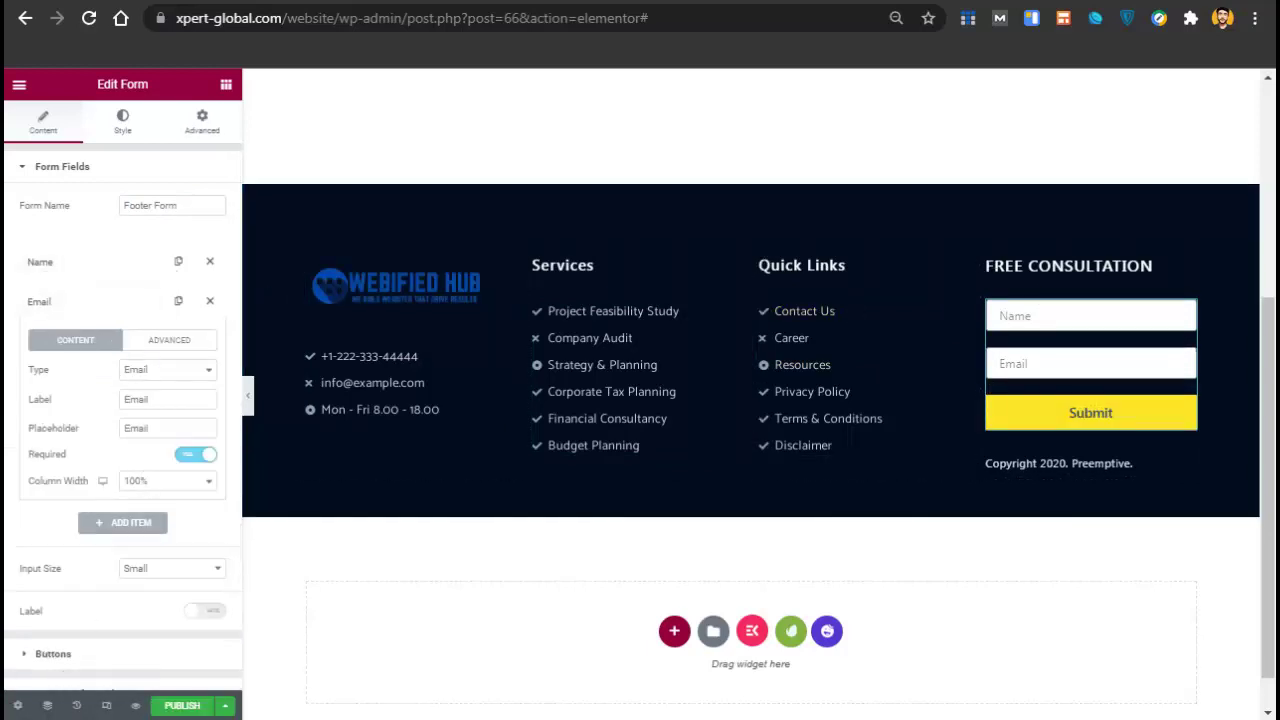
left_click(182, 706)
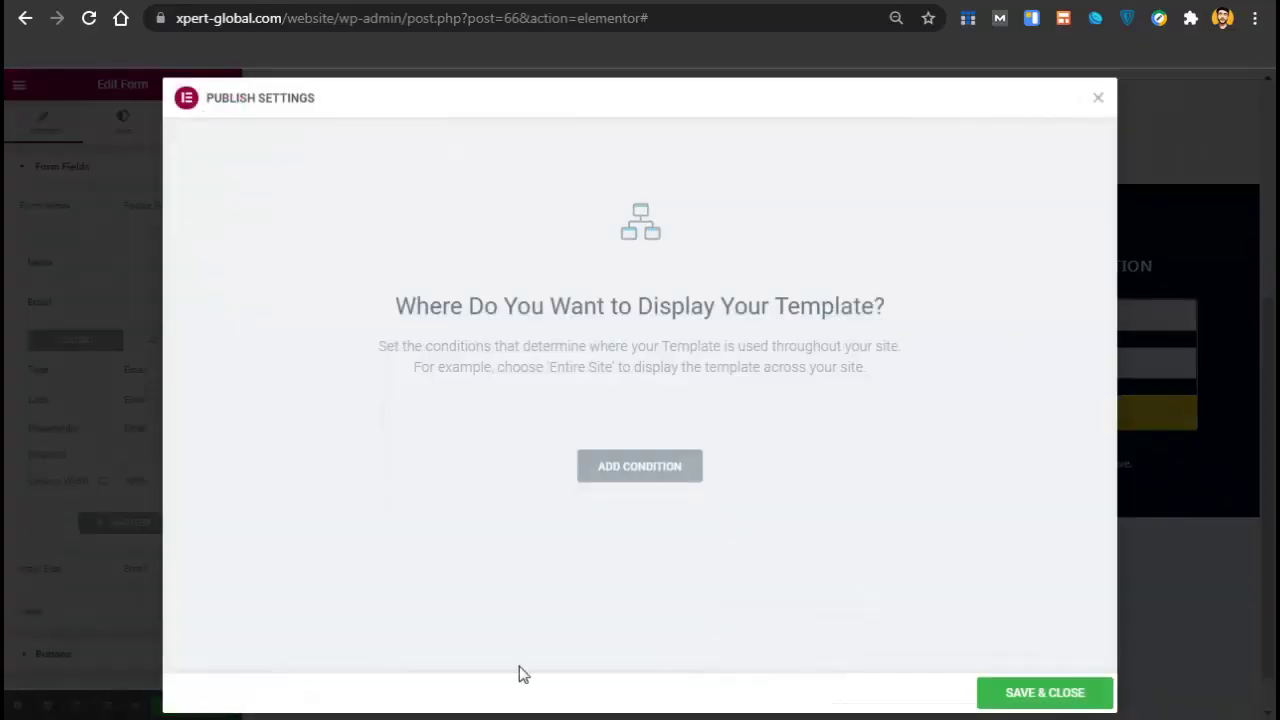
Publish the footer template with an Include / Entire Site condition and reload the live site.
left_click(608, 470)
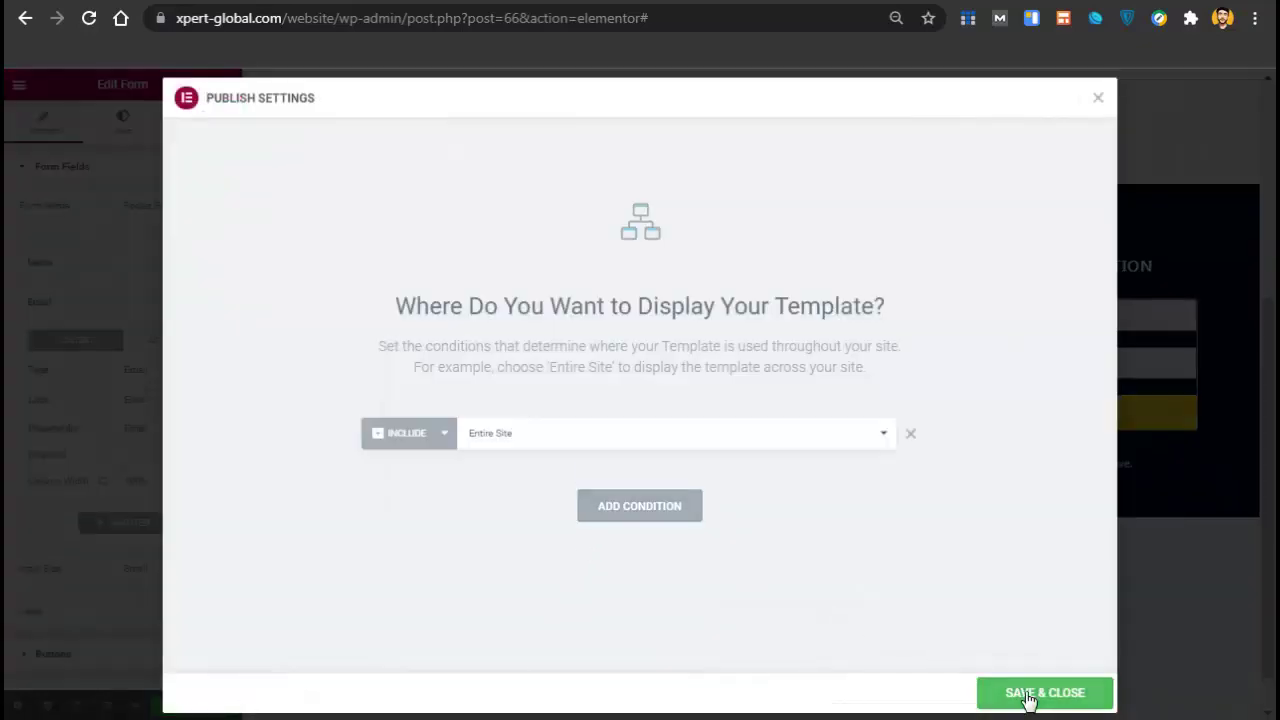
left_click(1025, 697)
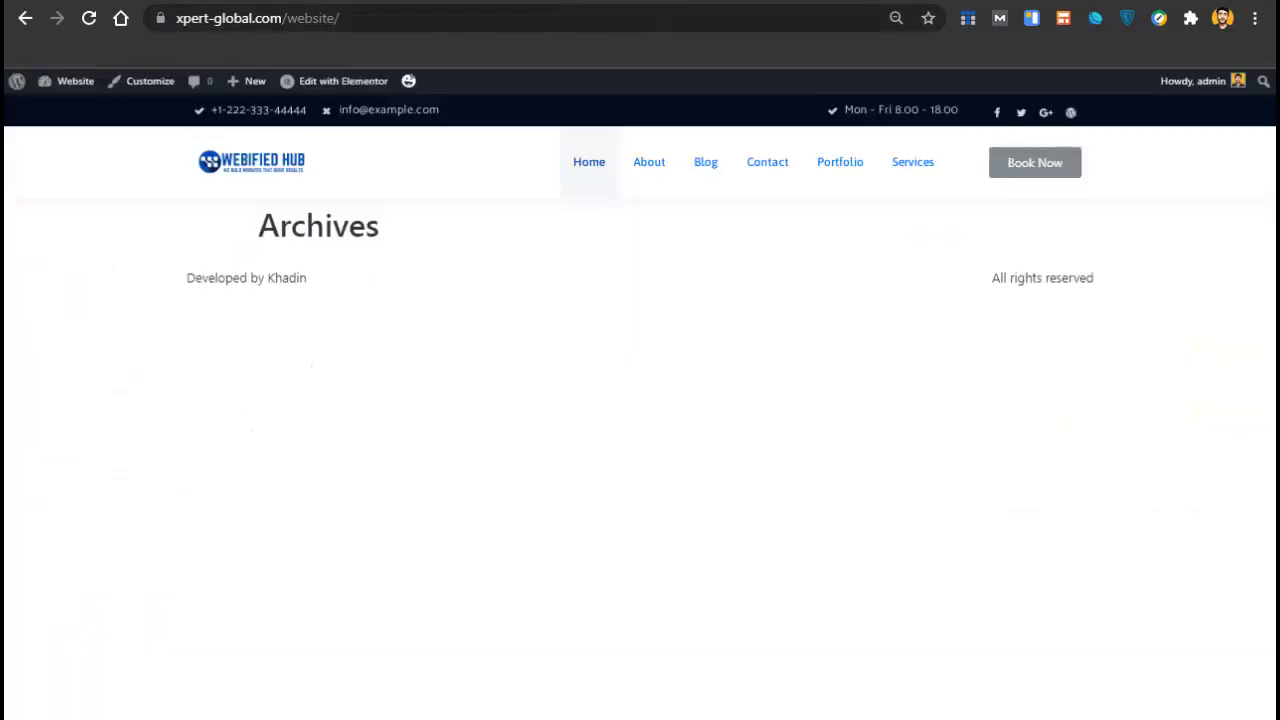
left_click(88, 19)
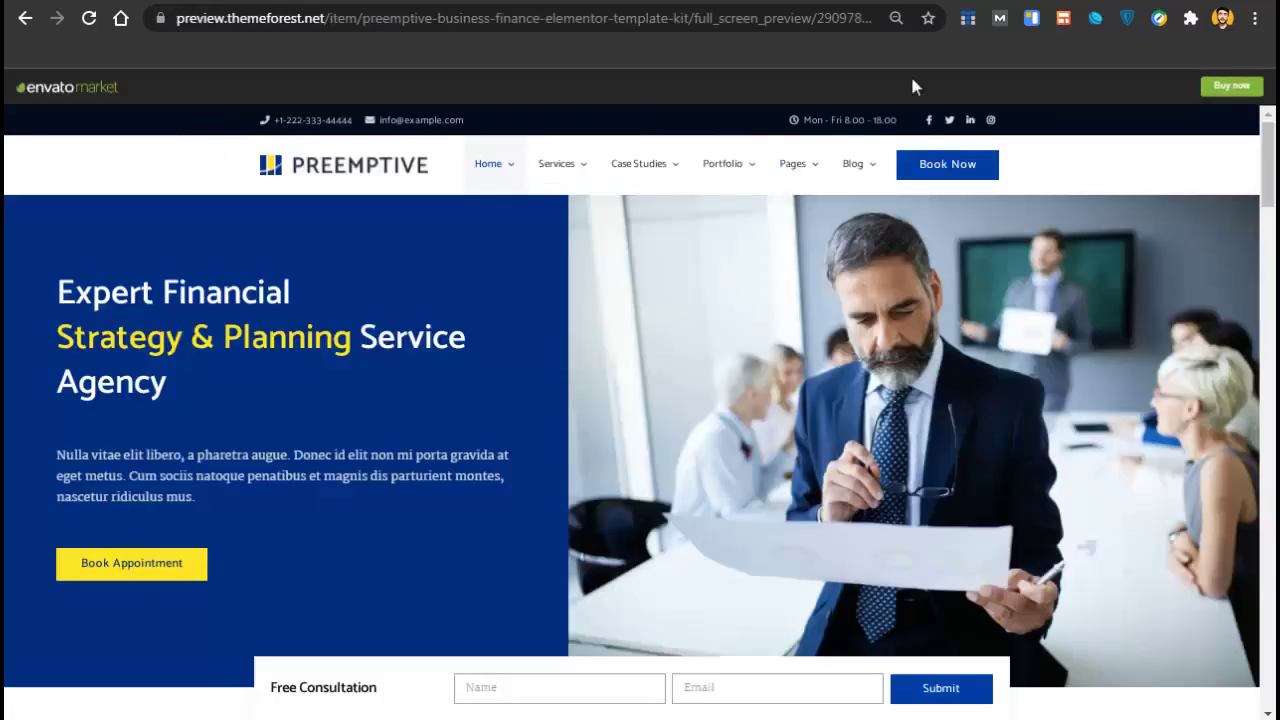
Reload the live front page and check the footer's PREEMPTIVE logo text.
scroll(640, 412, "down", 10)
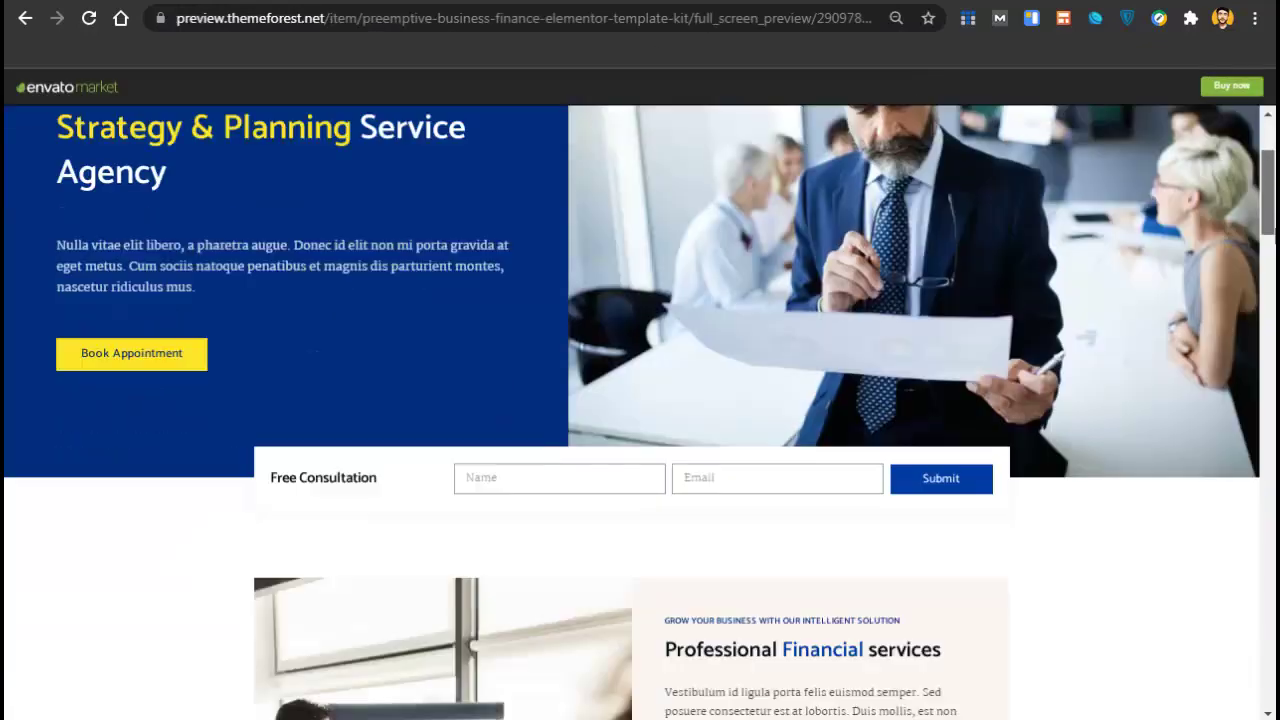
scroll(640, 412, "down", 10)
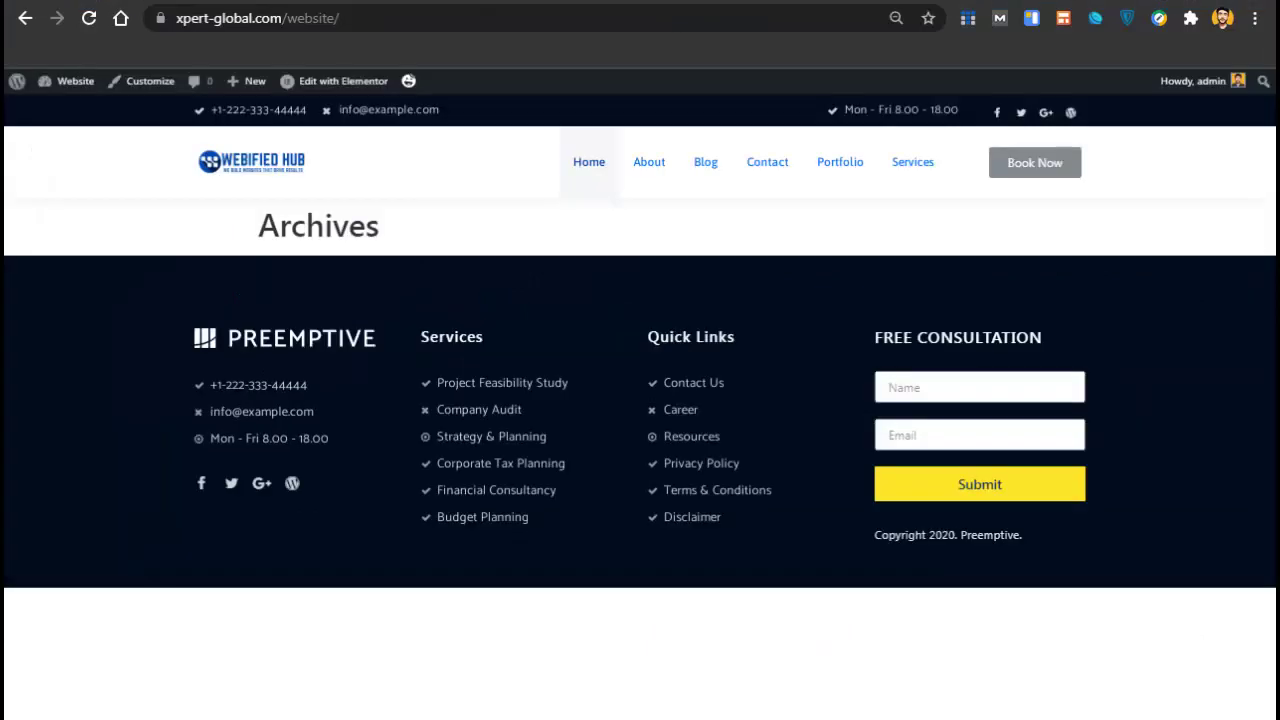
left_click(89, 19)
left_click_drag(194, 338, 348, 350)
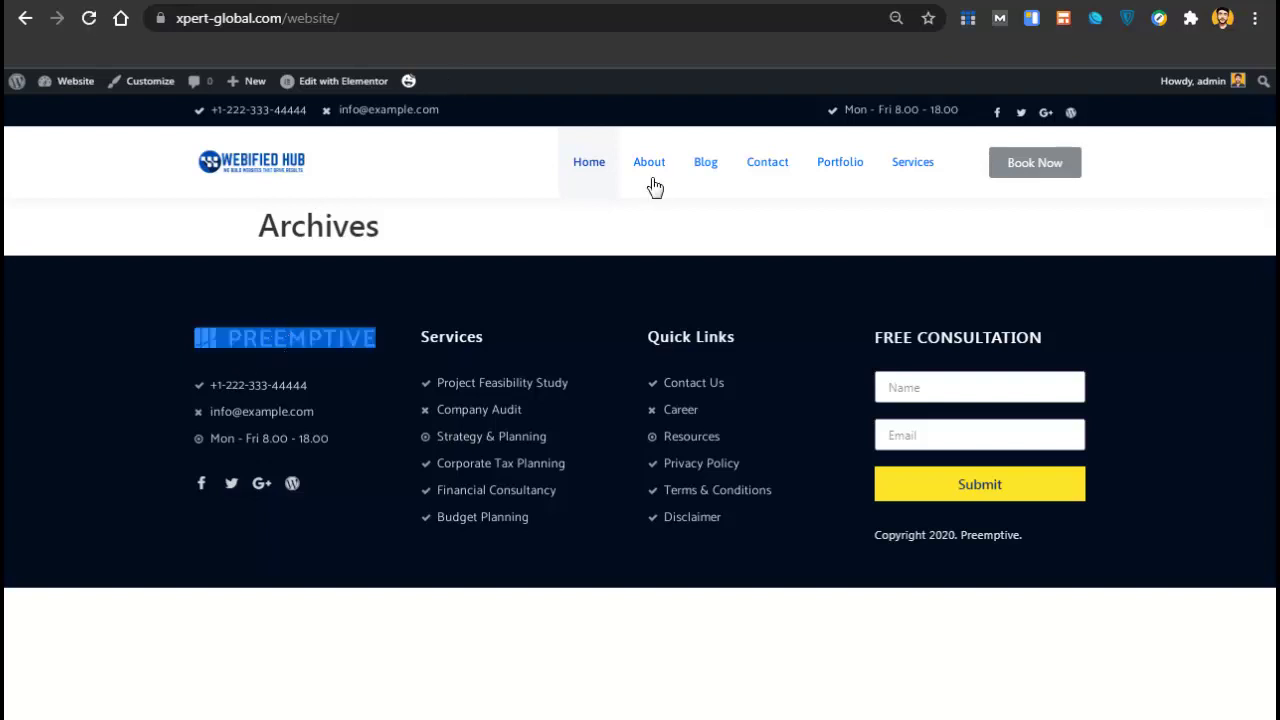
Compare the footer against the ThemeForest template preview and the open editor tabs.
key("ctrl+Tab")
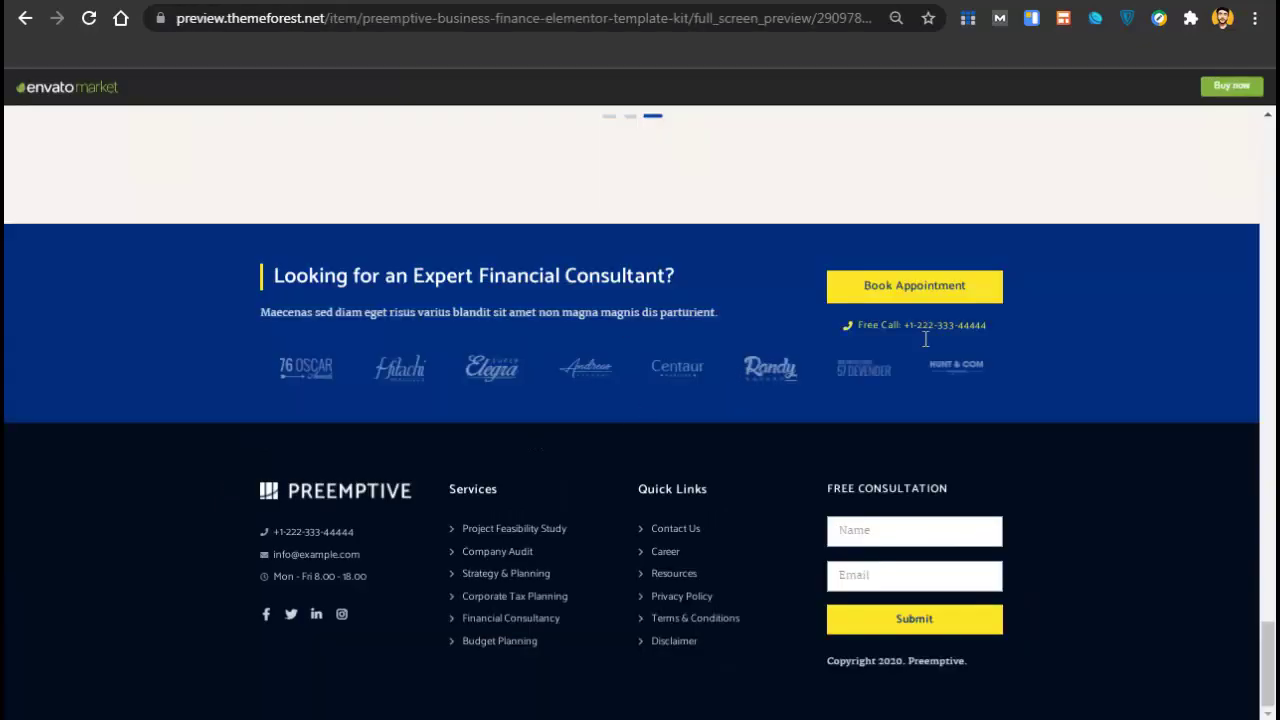
scroll(1270, 450, "up", 5)
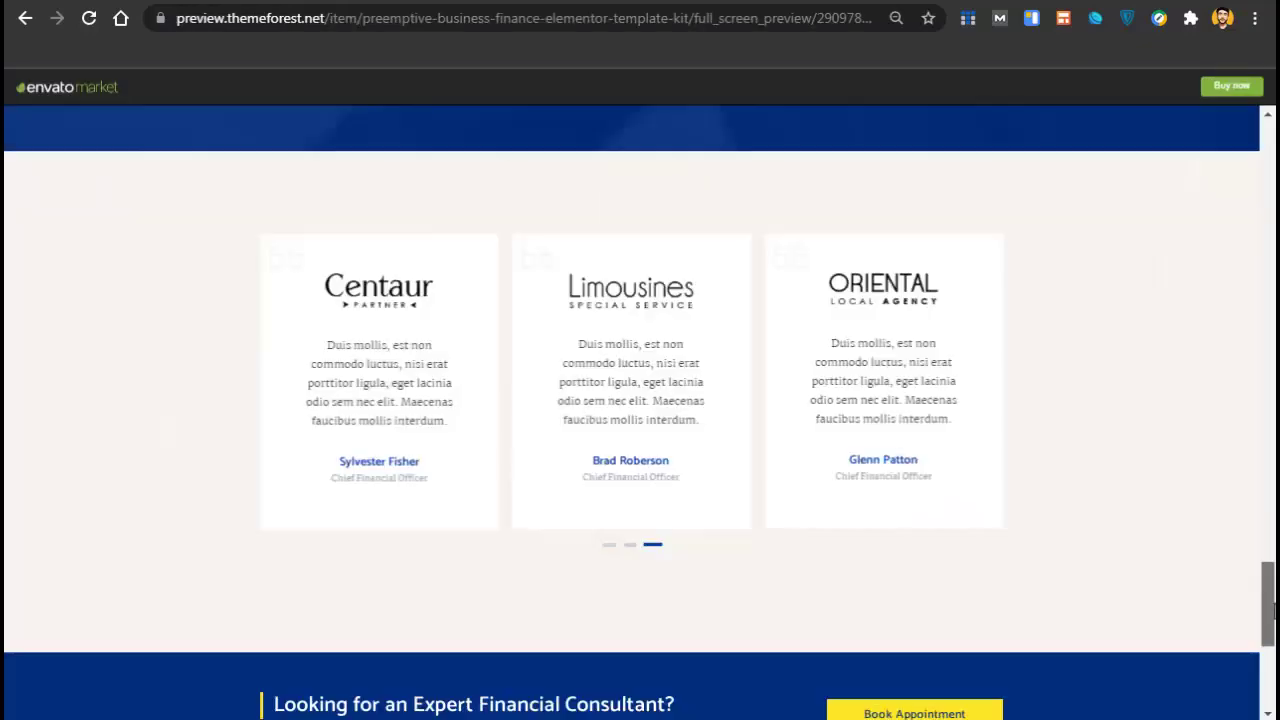
scroll(1270, 450, "up", 15)
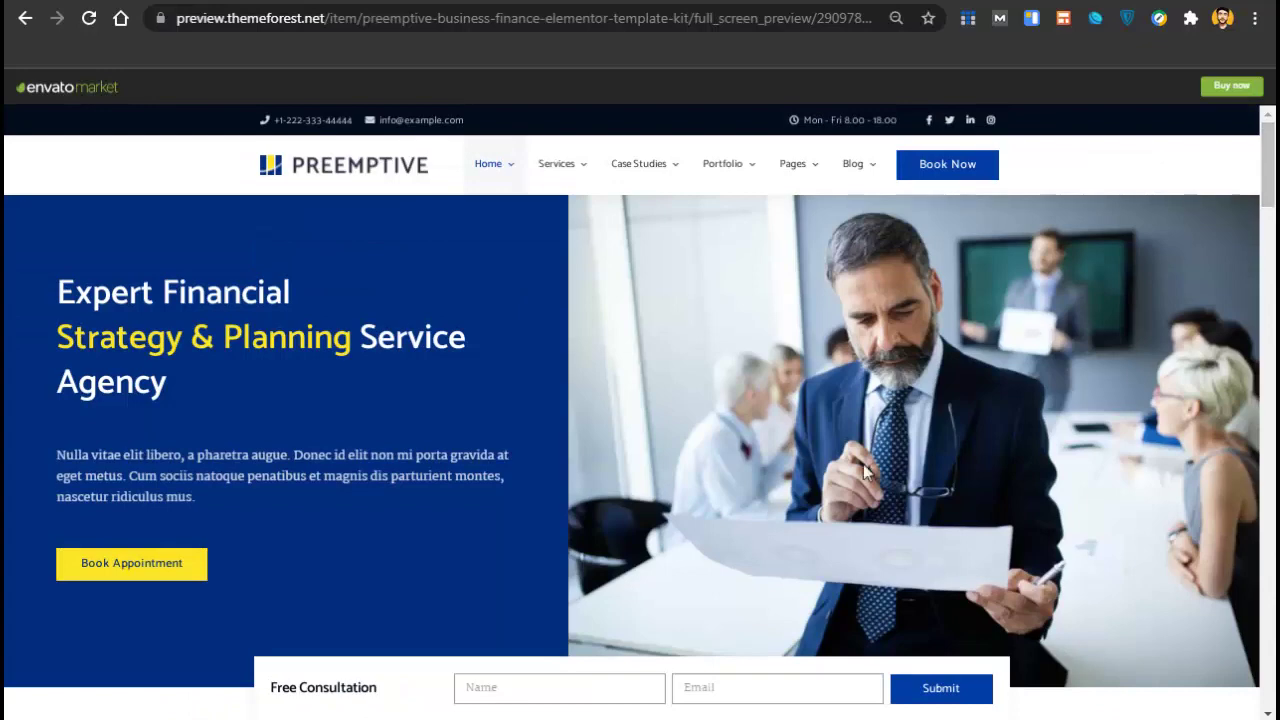
key("ctrl+shift+Tab")
key("ctrl+shift+Tab")
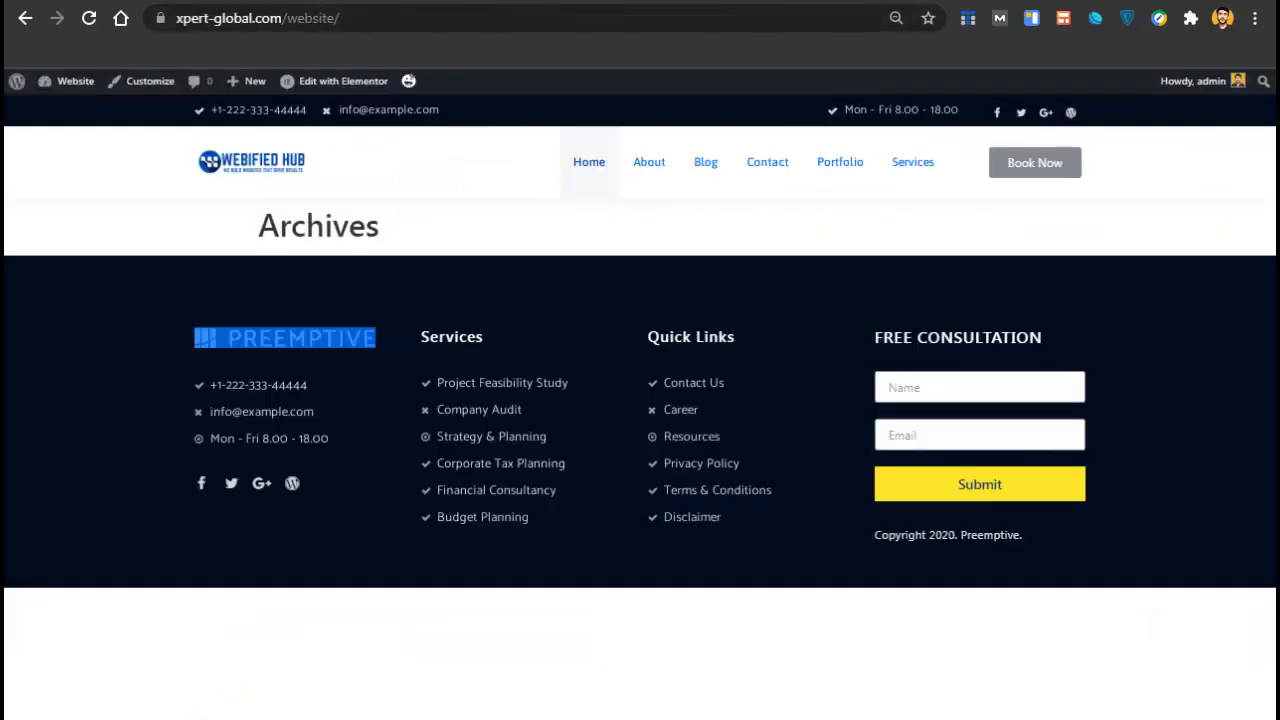
key("ctrl+shift+Tab")
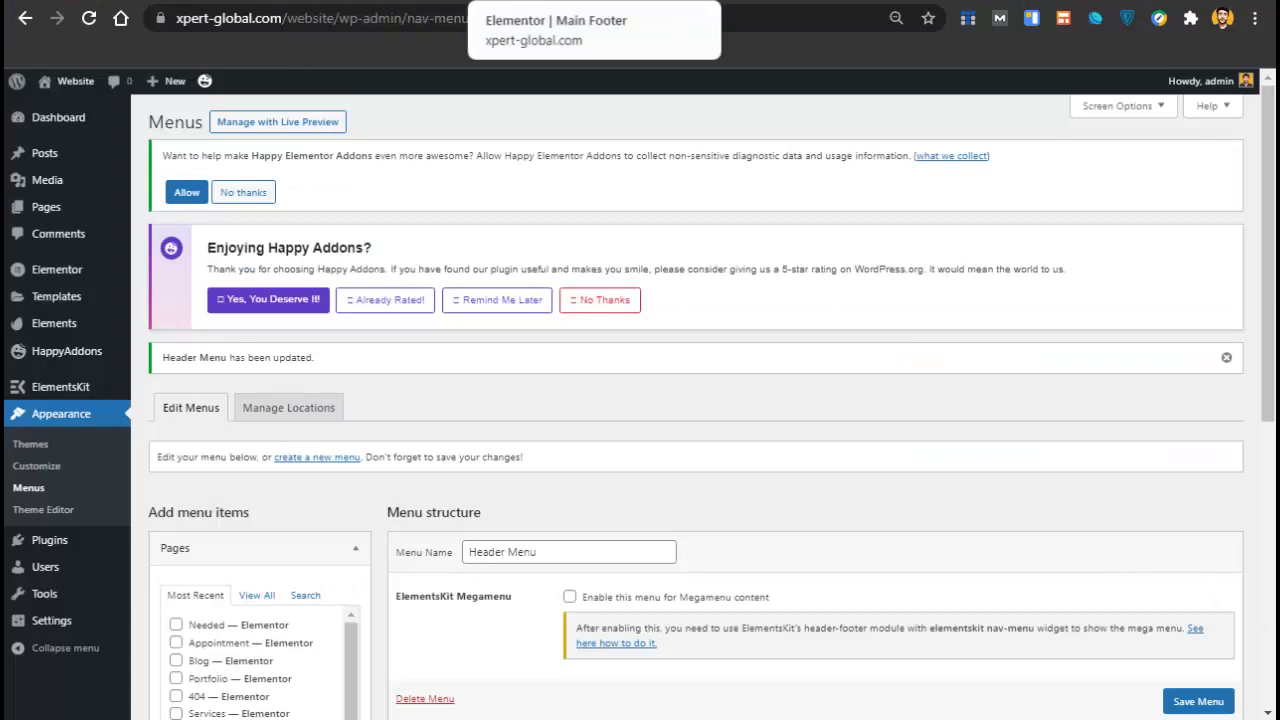
key("ctrl+Tab")
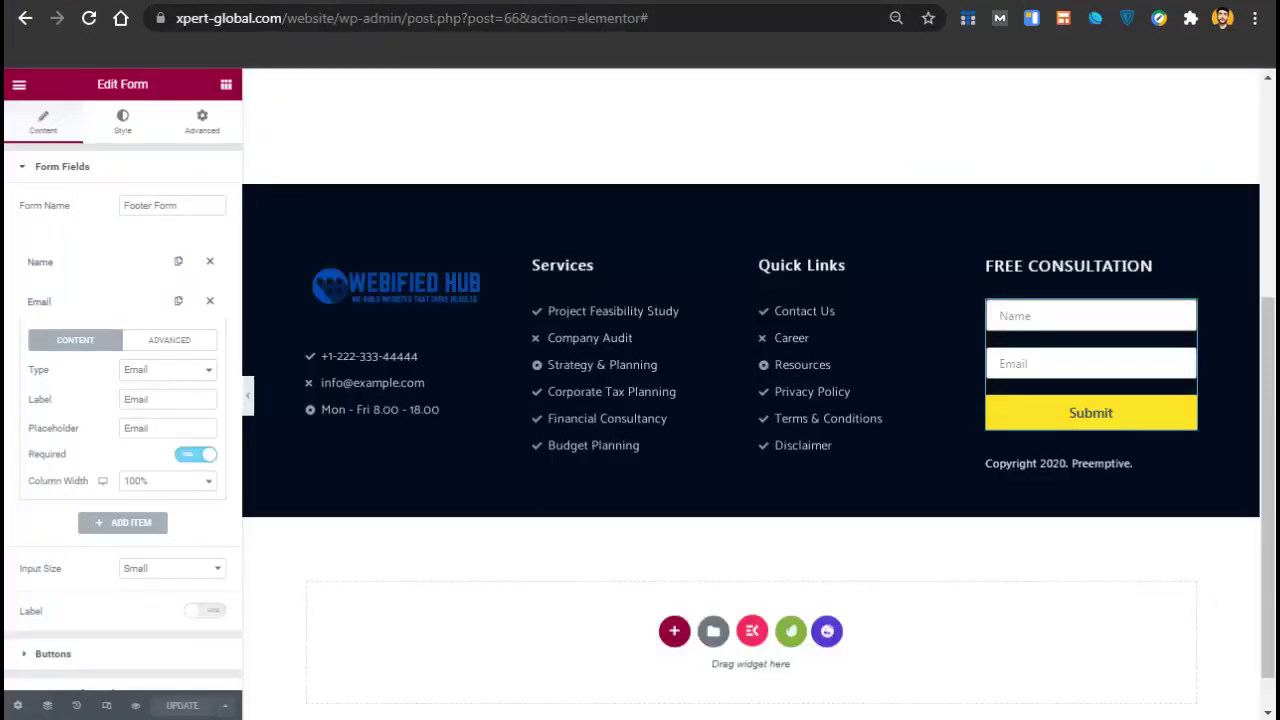
key("ctrl+Tab")
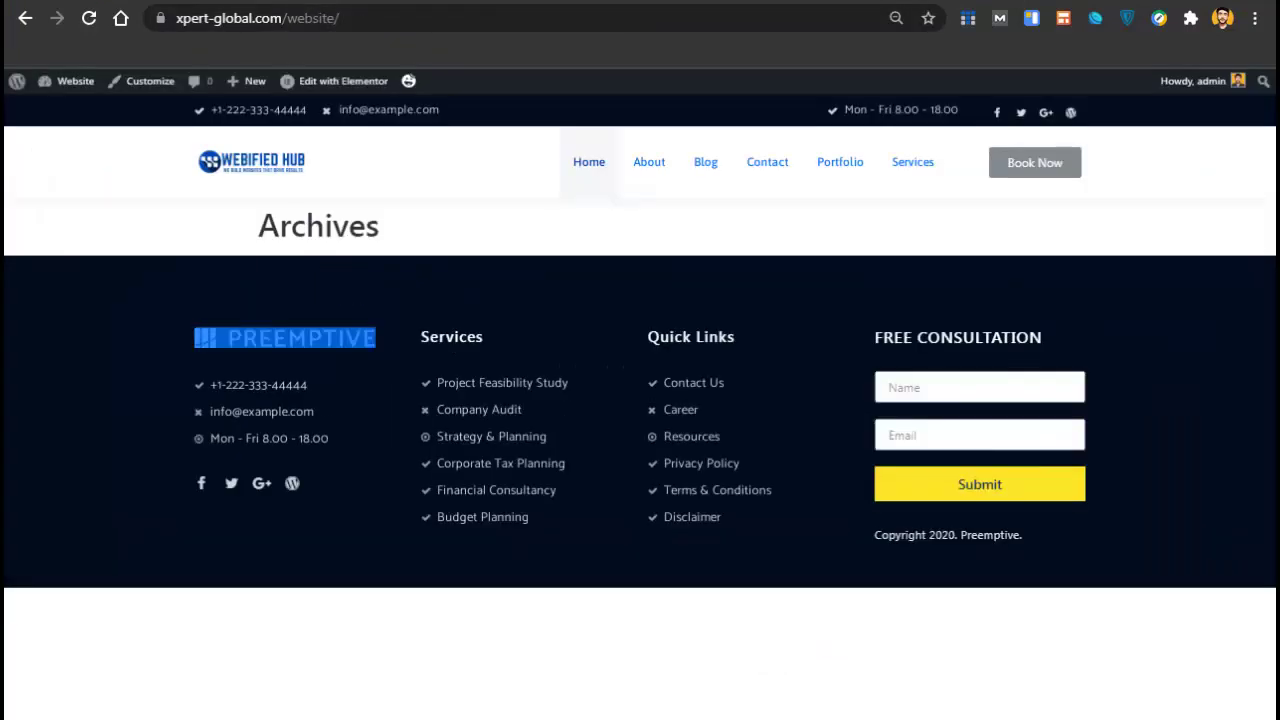
key("ctrl+Tab")
Edit the page address to load xpert-global.com/website/.
left_click_drag(297, 28, 700, 20)
key("End")
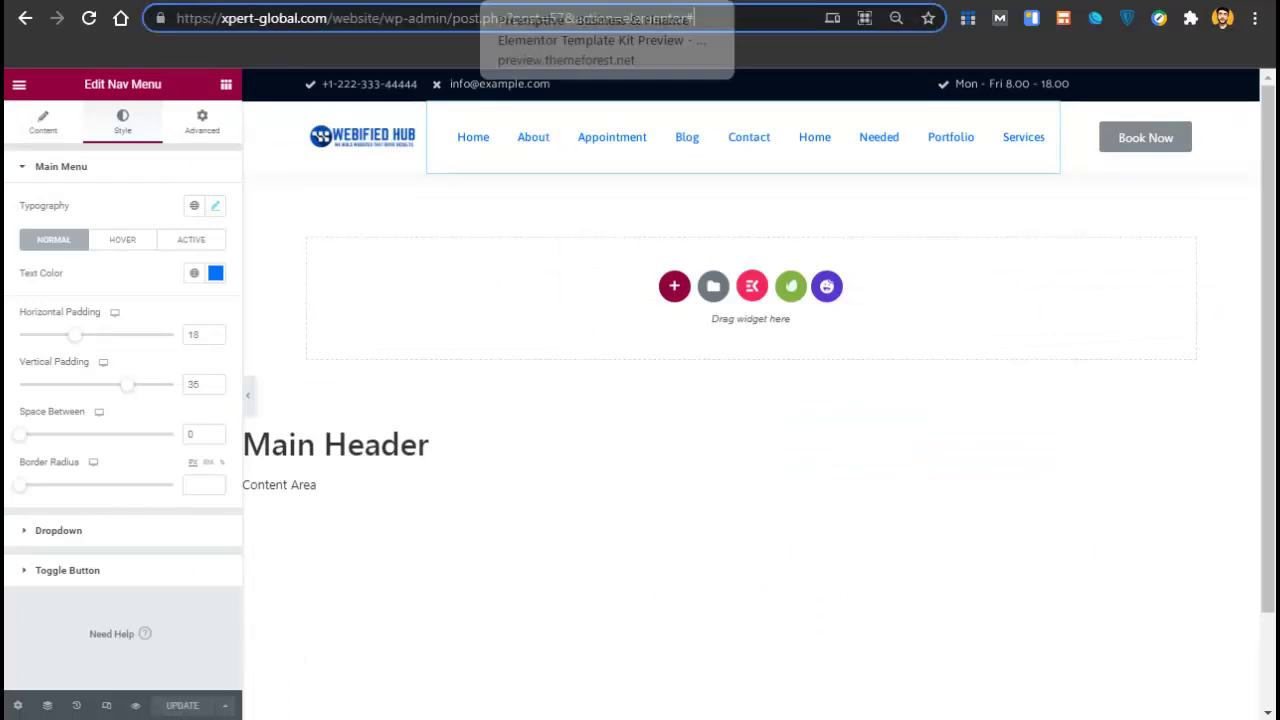
key("BackSpace")
key("BackSpace")
key("BackSpace")
key("BackSpace")
key("BackSpace")
key("BackSpace")
key("BackSpace")
key("BackSpace")
key("BackSpace")
key("BackSpace")
key("BackSpace")
key("BackSpace")
key("BackSpace")
key("BackSpace")
key("BackSpace")
key("BackSpace")
key("BackSpace")
key("BackSpace")
key("BackSpace")
key("BackSpace")
key("BackSpace")
key("BackSpace")
key("BackSpace")
key("BackSpace")
key("BackSpace")
key("BackSpace")
key("BackSpace")
key("BackSpace")
key("BackSpace")
key("BackSpace")
key("BackSpace")
key("BackSpace")
key("BackSpace")
key("BackSpace")
key("BackSpace")
key("BackSpace")
key("BackSpace")
key("BackSpace")
key("BackSpace")
key("BackSpace")
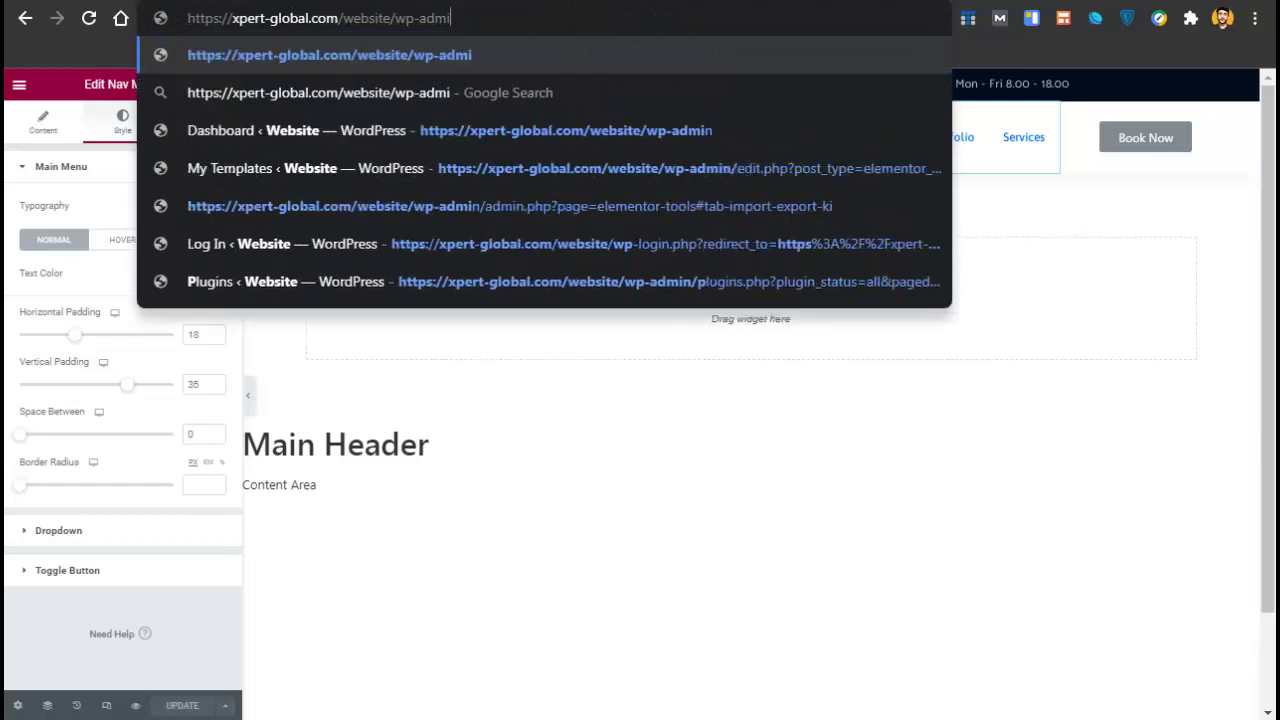
key("Return")
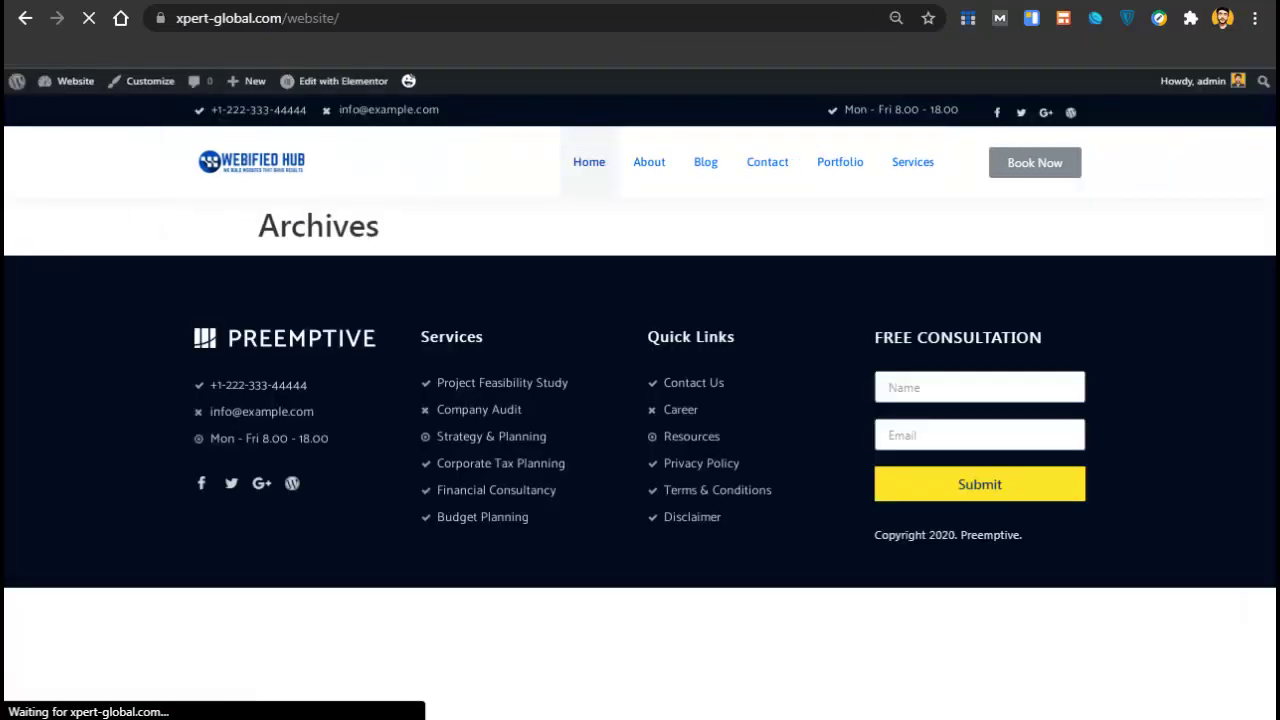
Leave the live front page for the WordPress admin Dashboard via the Website admin-bar menu.
double_click(331, 233)
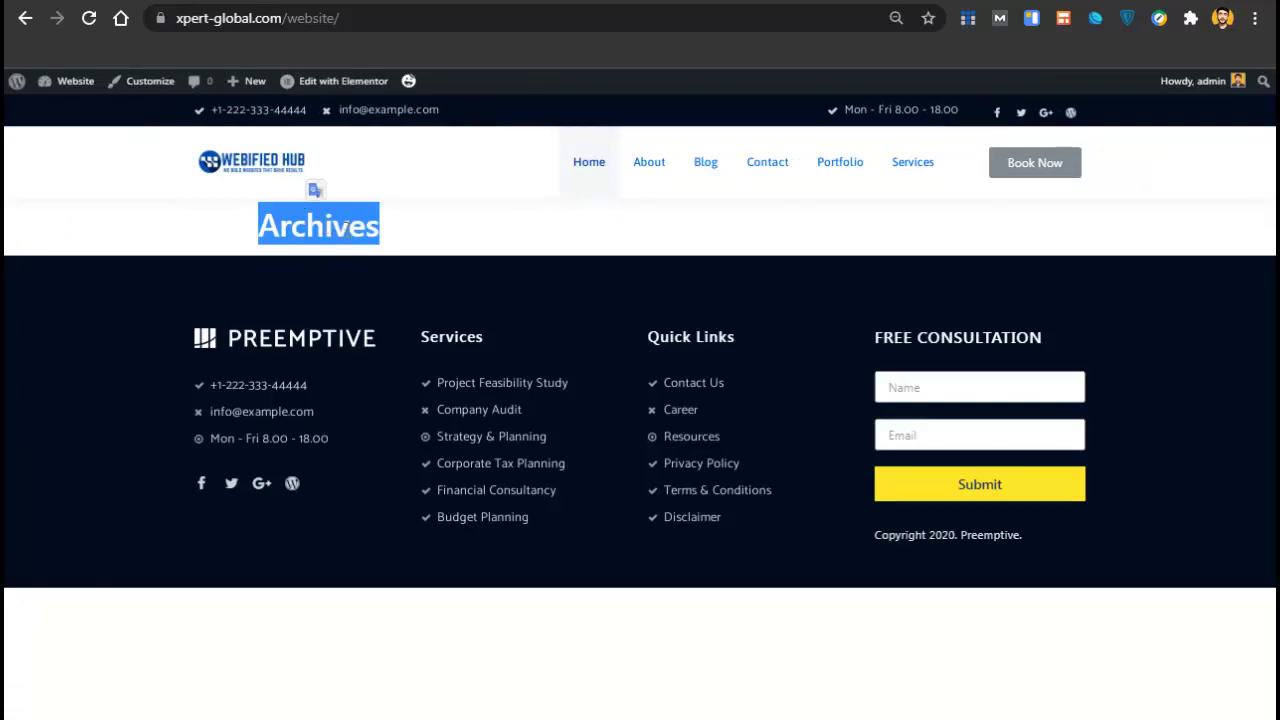
left_click(355, 233)
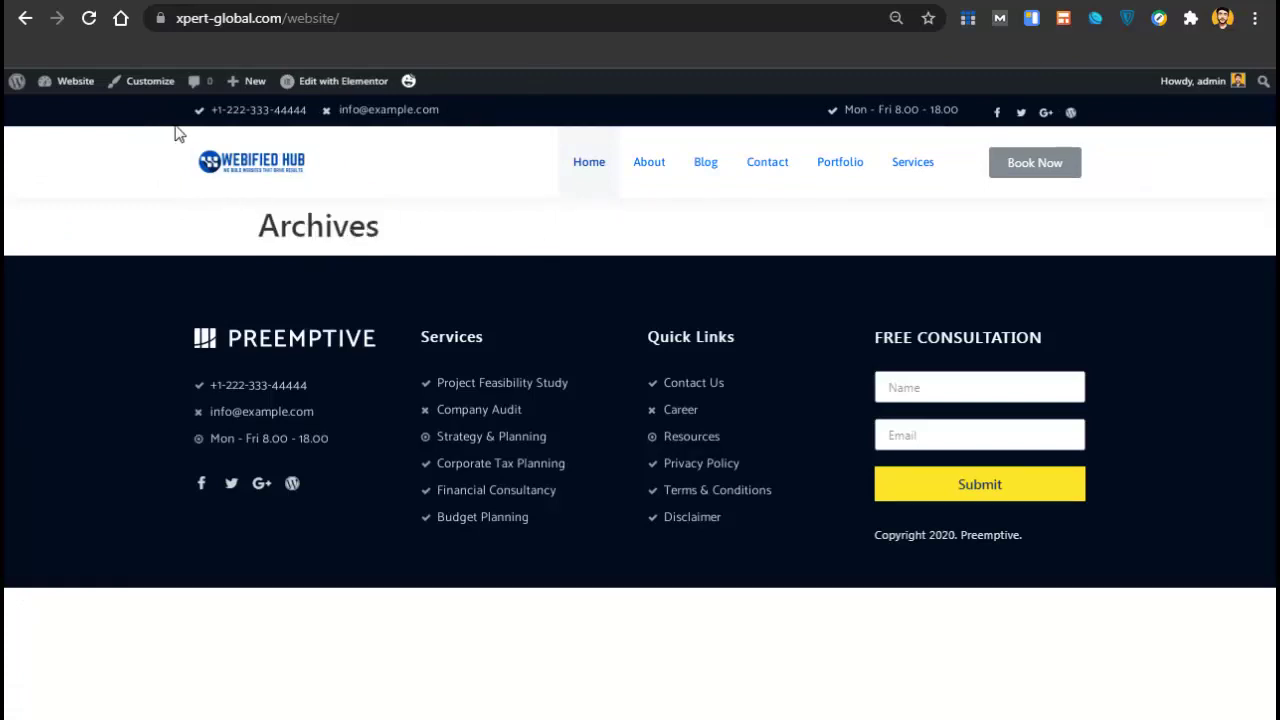
mouse_move(50, 88)
left_click(67, 110)
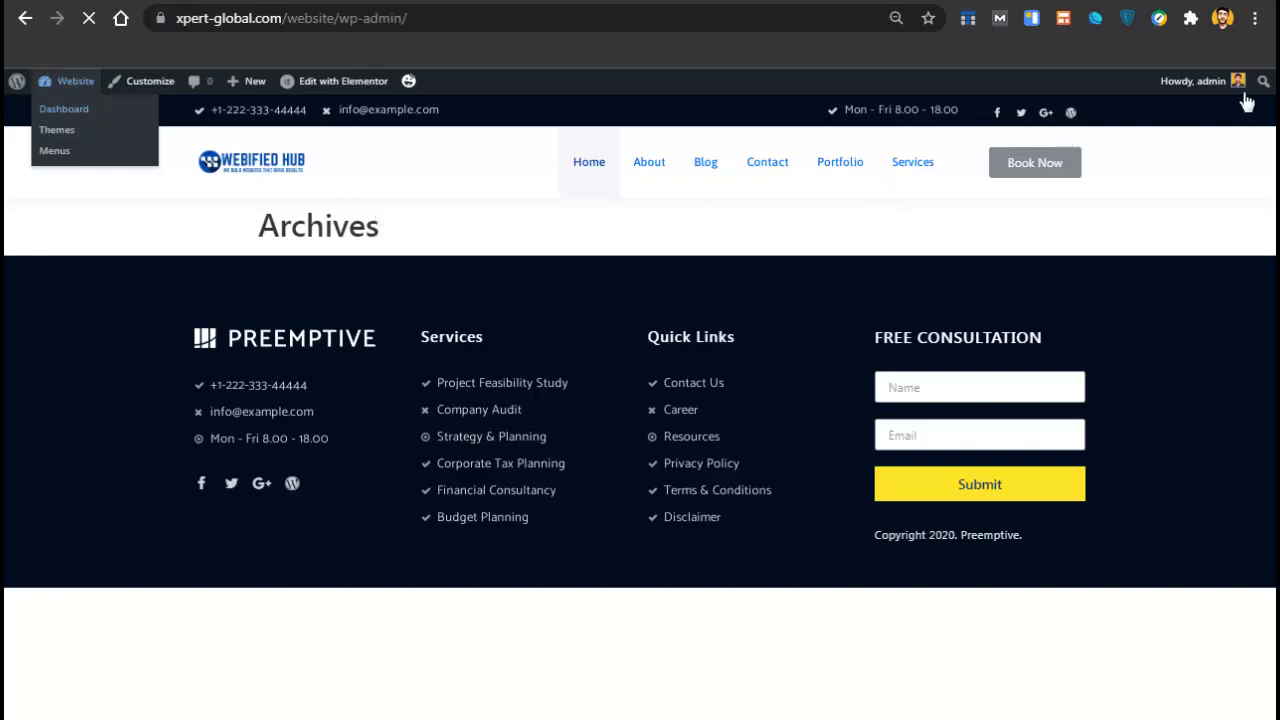
mouse_move(1218, 95)
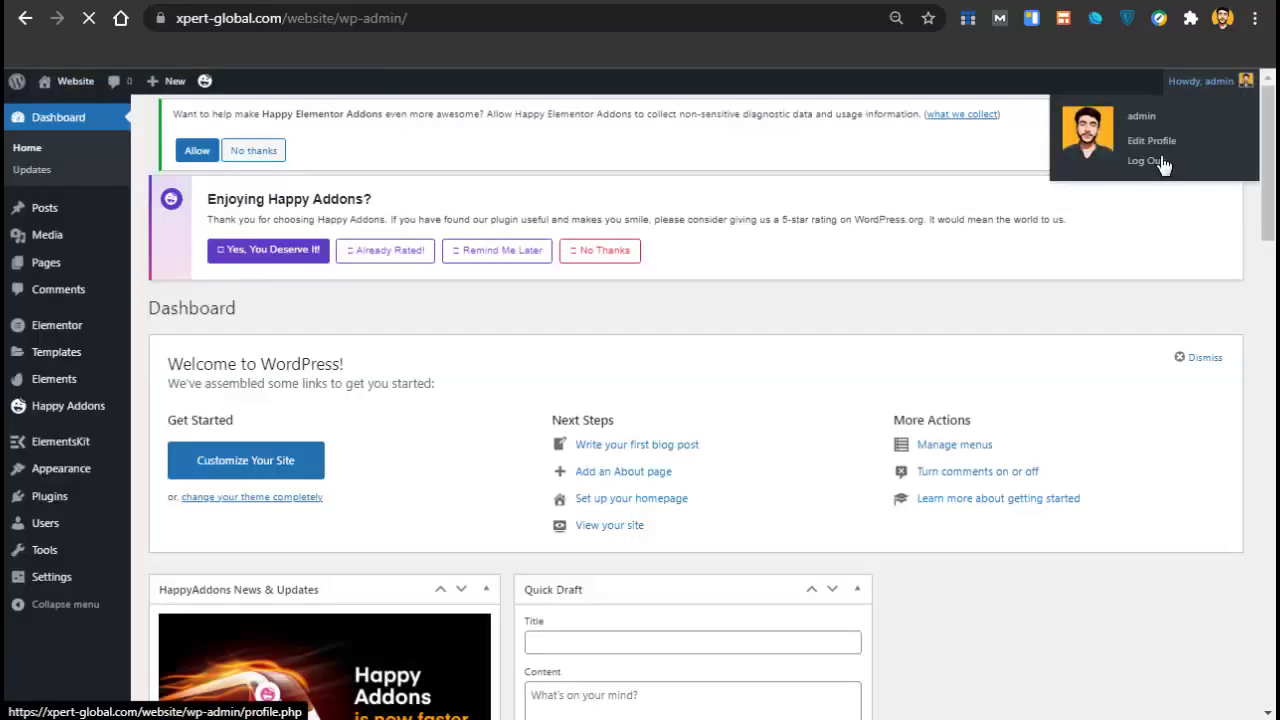
scroll(823, 491, "down", 6)
scroll(823, 491, "up", 2)
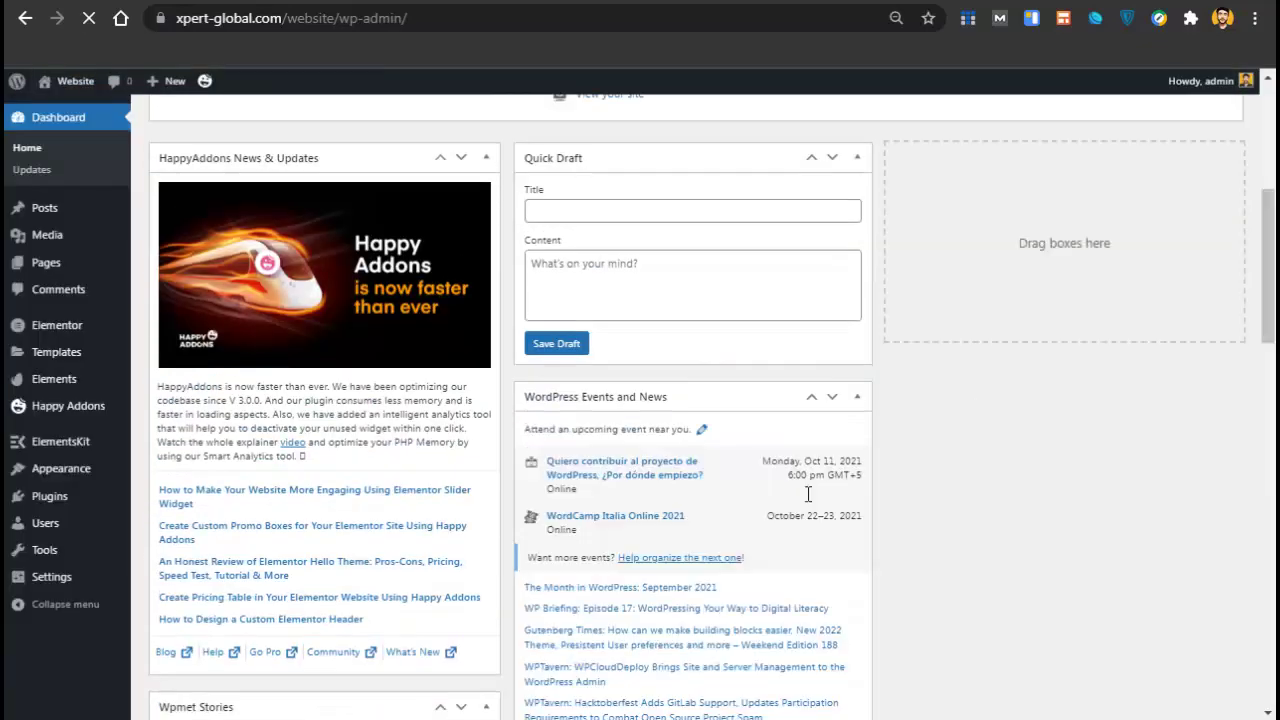
Set Reading to a static homepage, with Home as homepage and Blog as posts page, and save.
mouse_move(130, 512)
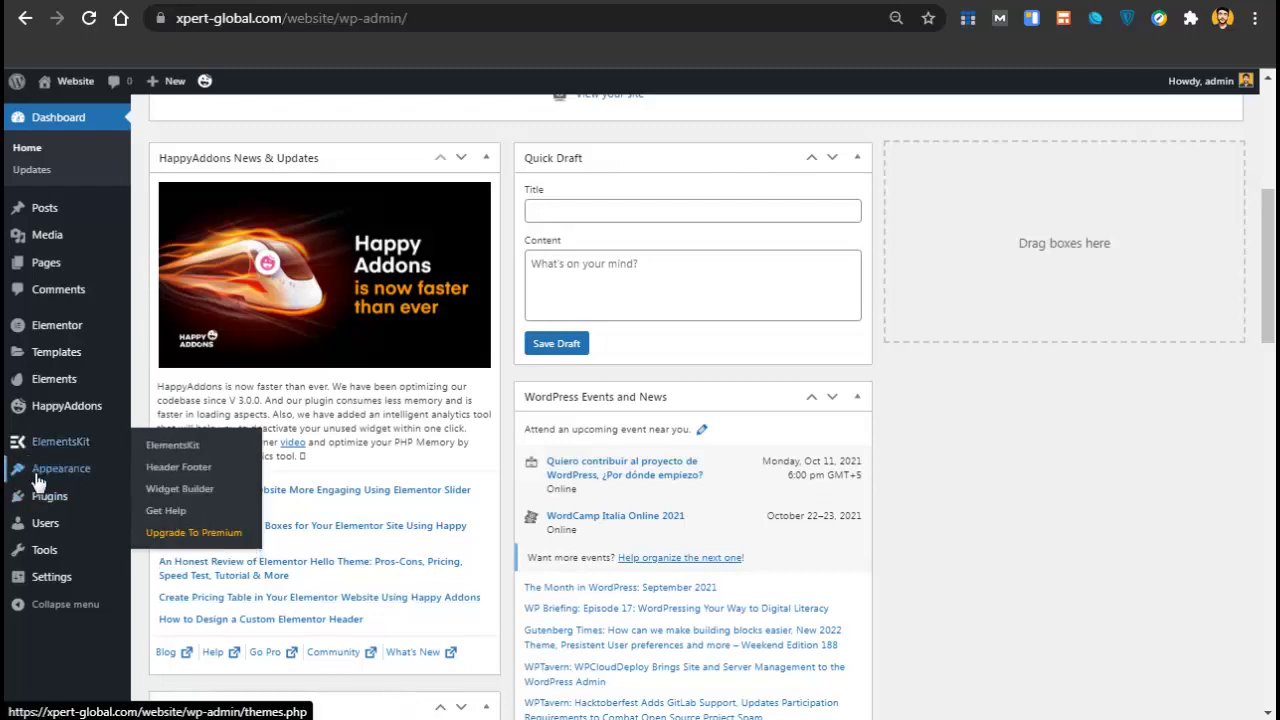
mouse_move(48, 564)
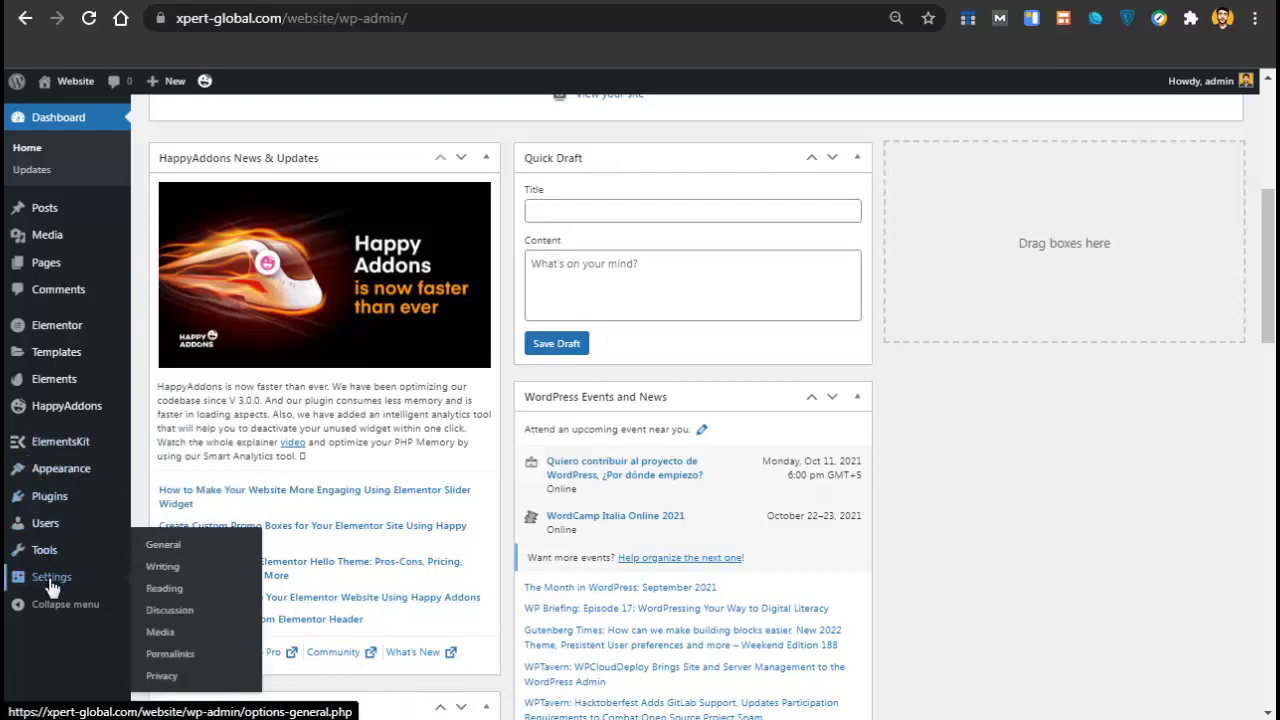
left_click(187, 598)
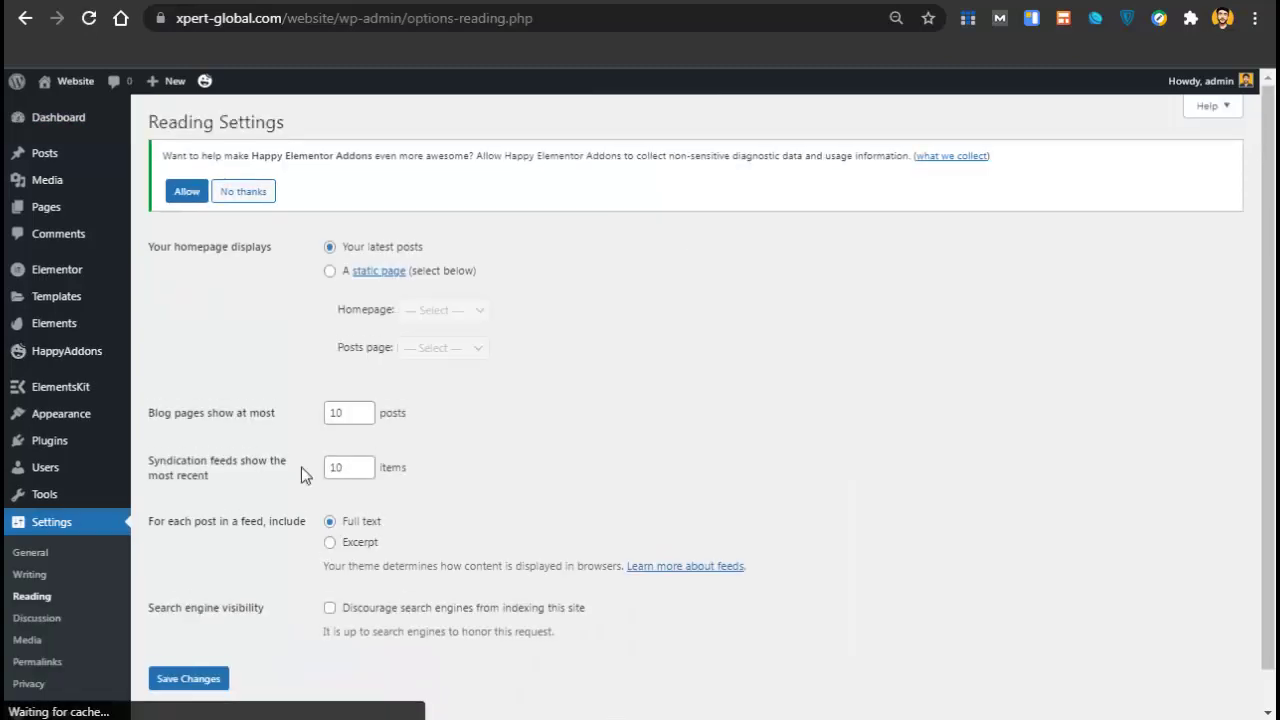
left_click(330, 271)
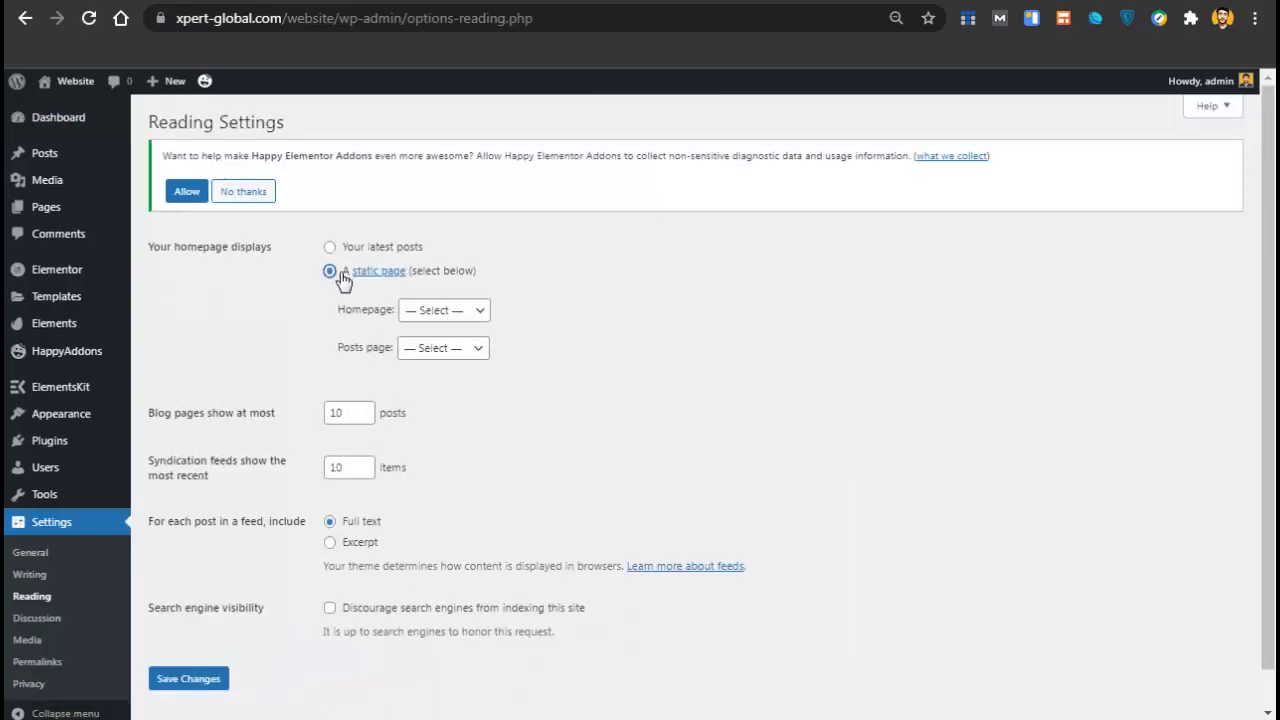
left_click(448, 314)
left_click(448, 426)
left_click(447, 350)
left_click(445, 432)
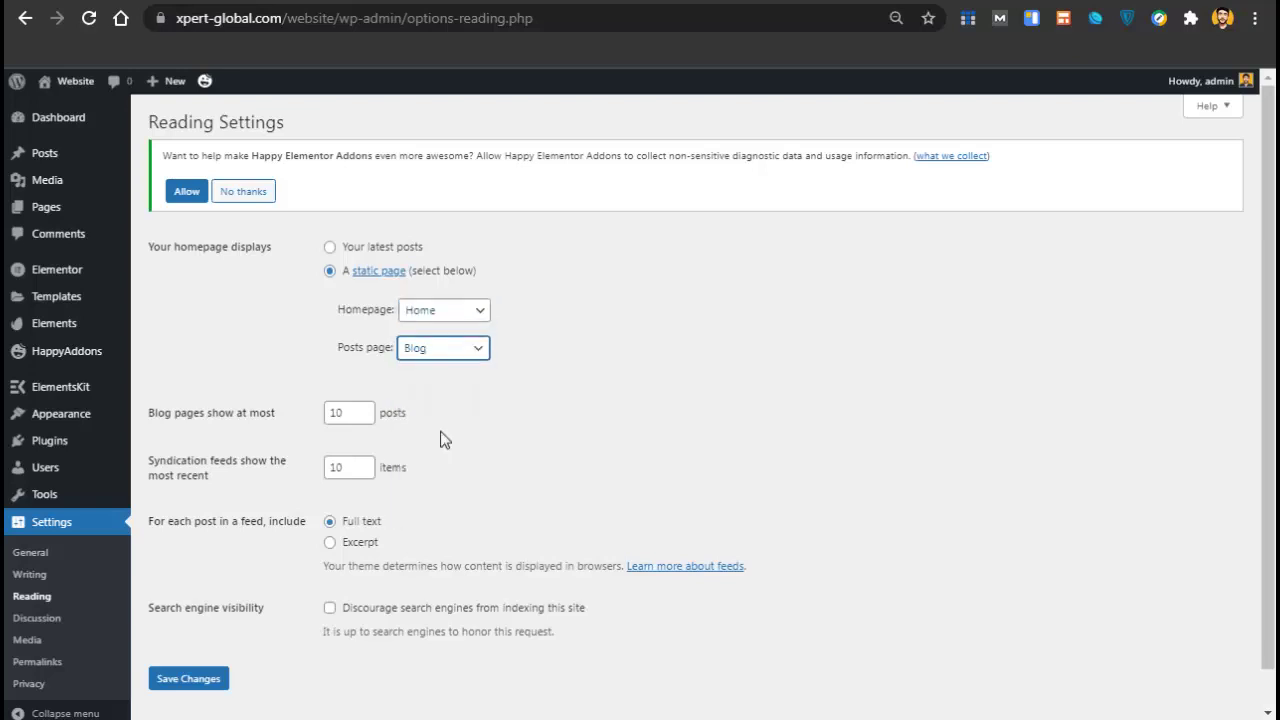
left_click(184, 686)
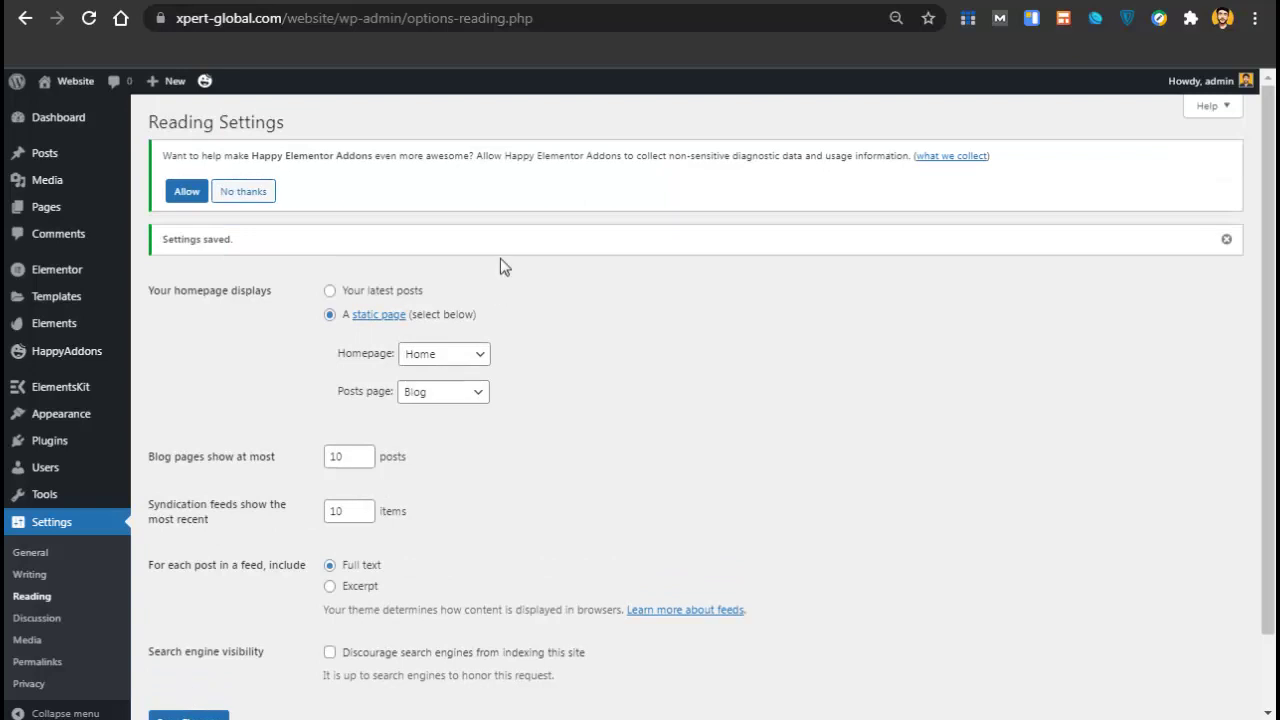
Remove the admin path from the address to reopen the live site.
left_click_drag(585, 18, 337, 18)
key("Delete")
key("Return")
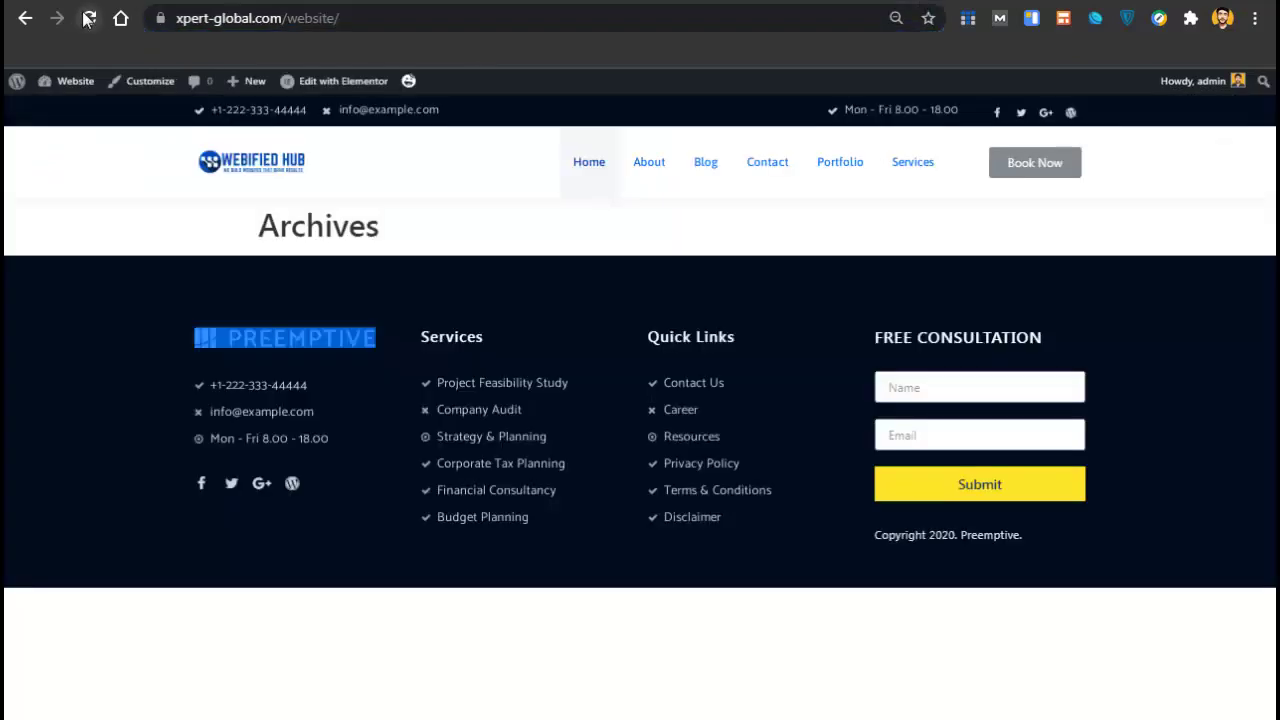
Reload the front page and open its Elementor editor in a new browser tab.
left_click(88, 18)
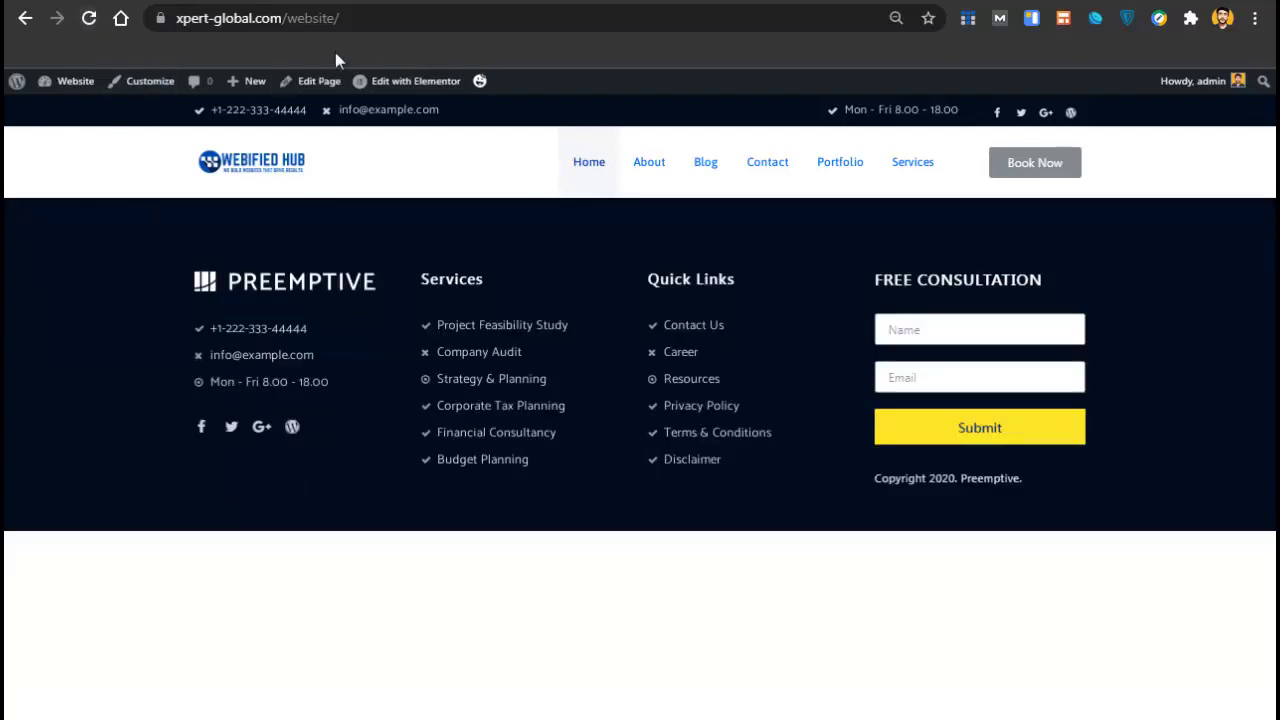
right_click(398, 93)
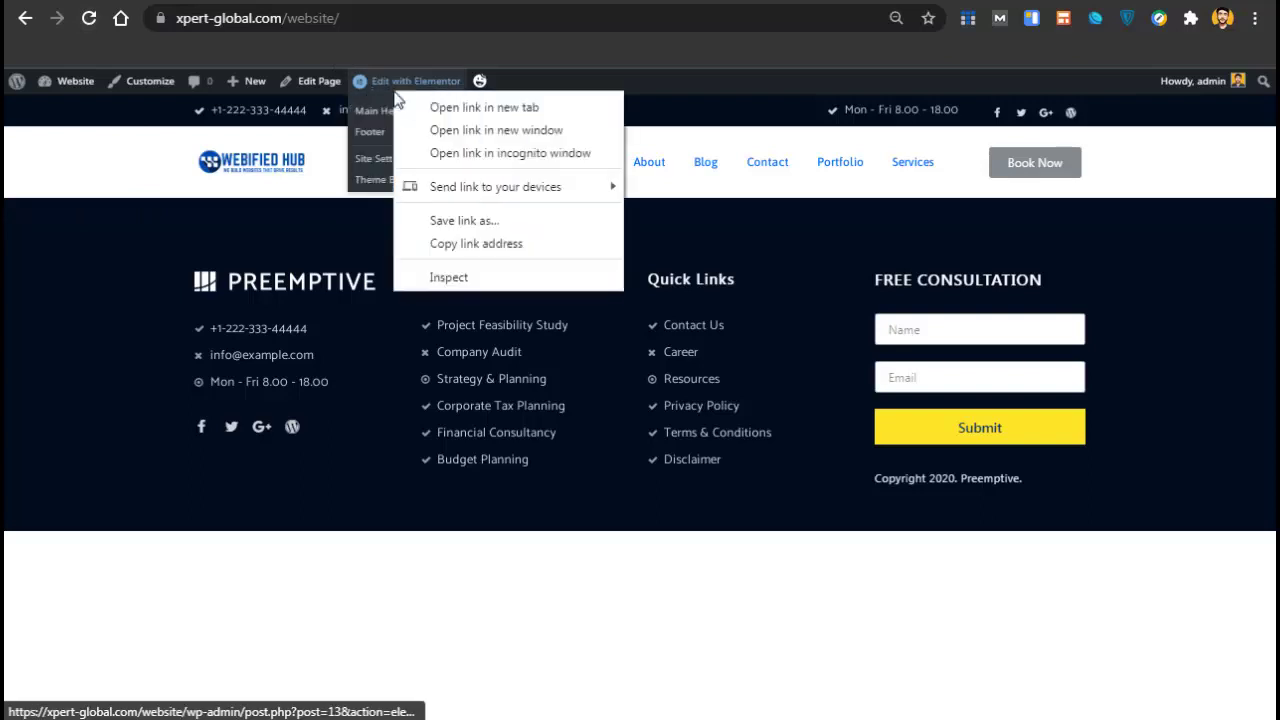
left_click(440, 107)
key("ctrl+Tab")
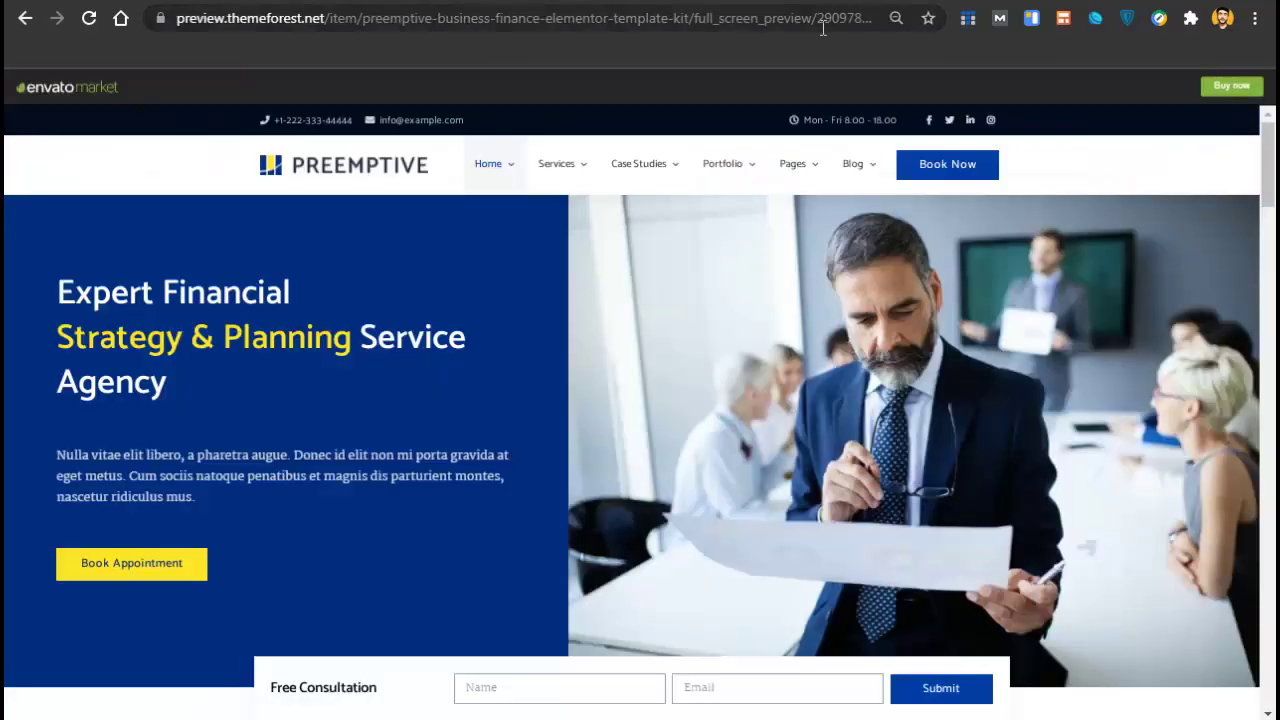
Open youtube.com in a new tab and search for Elementor tutorials.
key("ctrl+t")
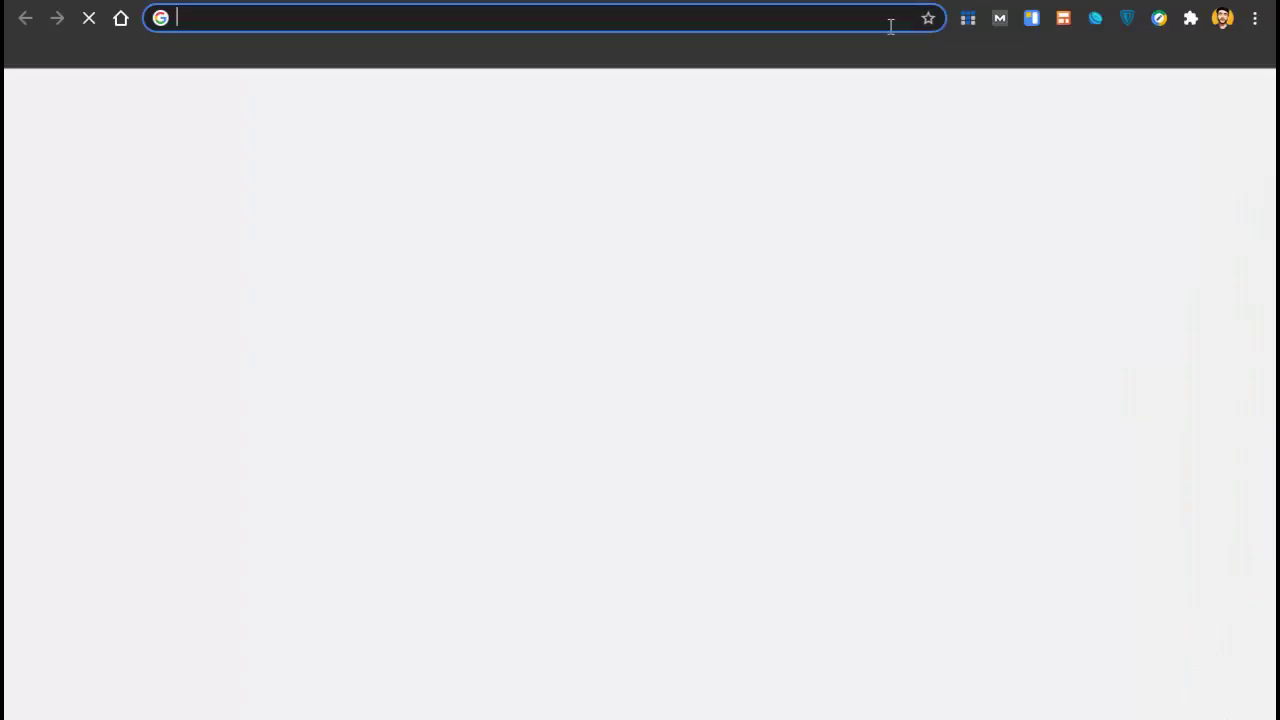
type("YOUTUBE.C")
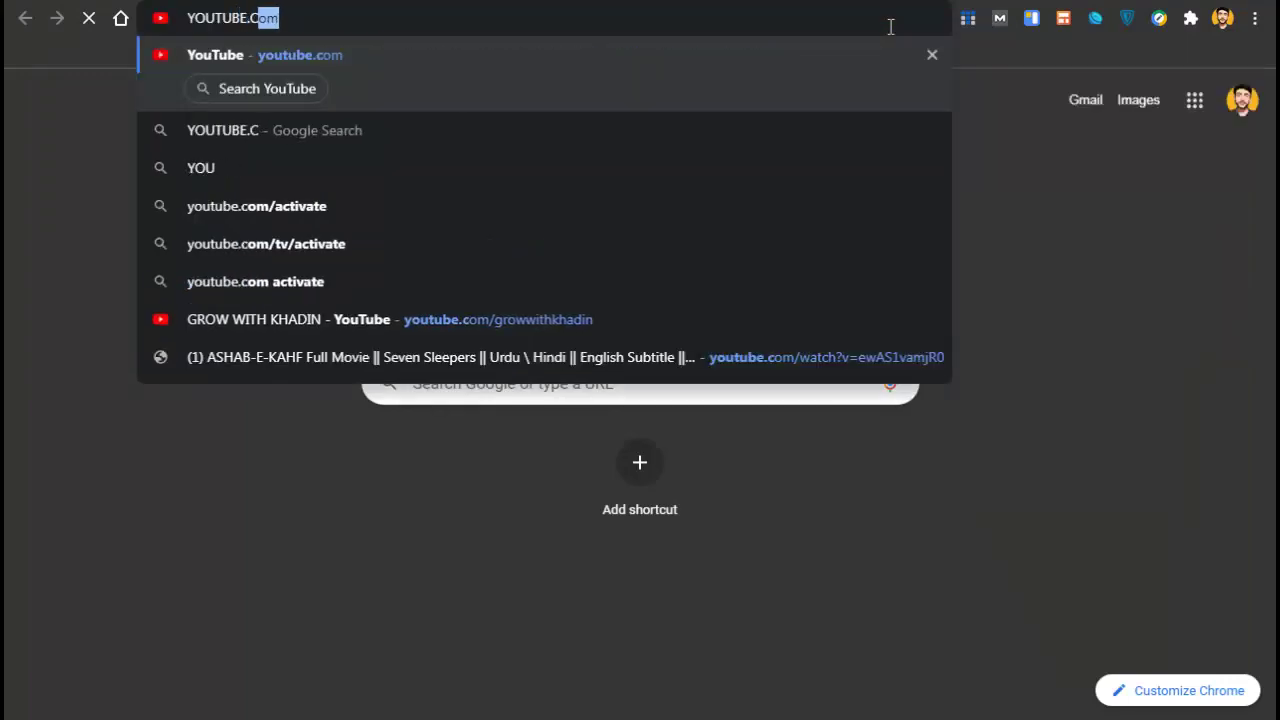
key("Return")
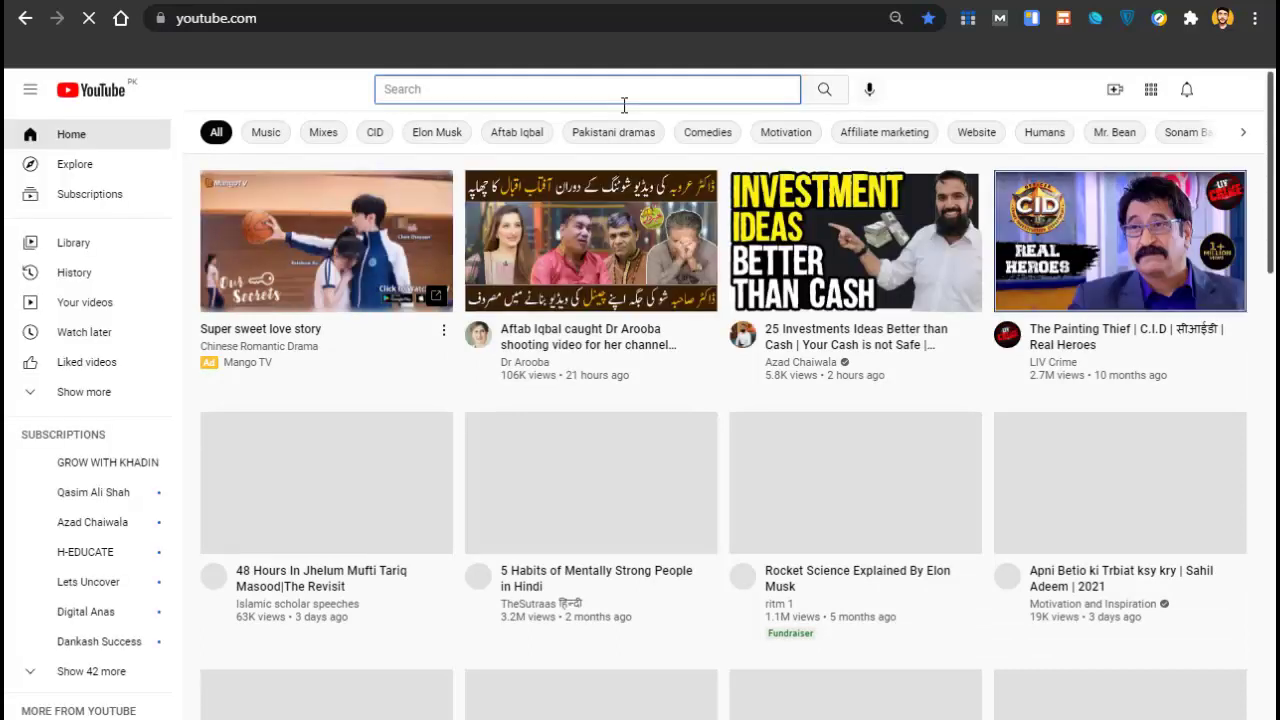
type("ELEENTOR TUTORIAL")
key("Return")
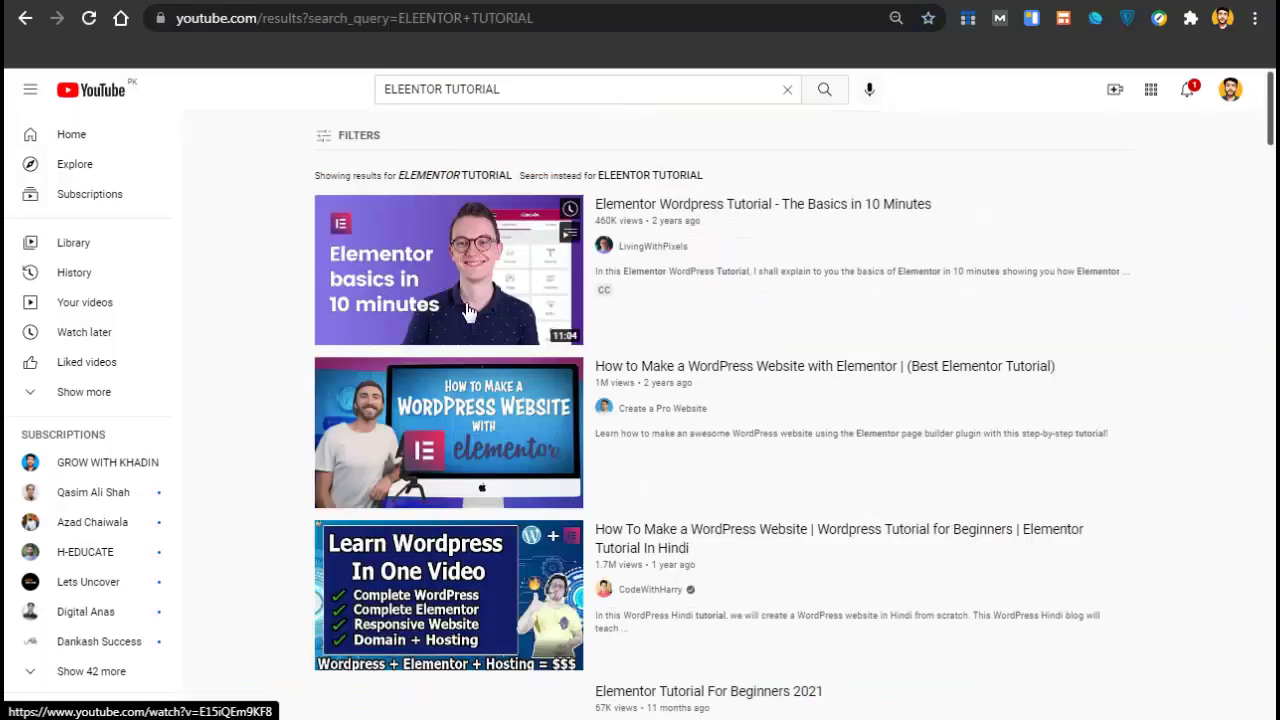
mouse_move(487, 330)
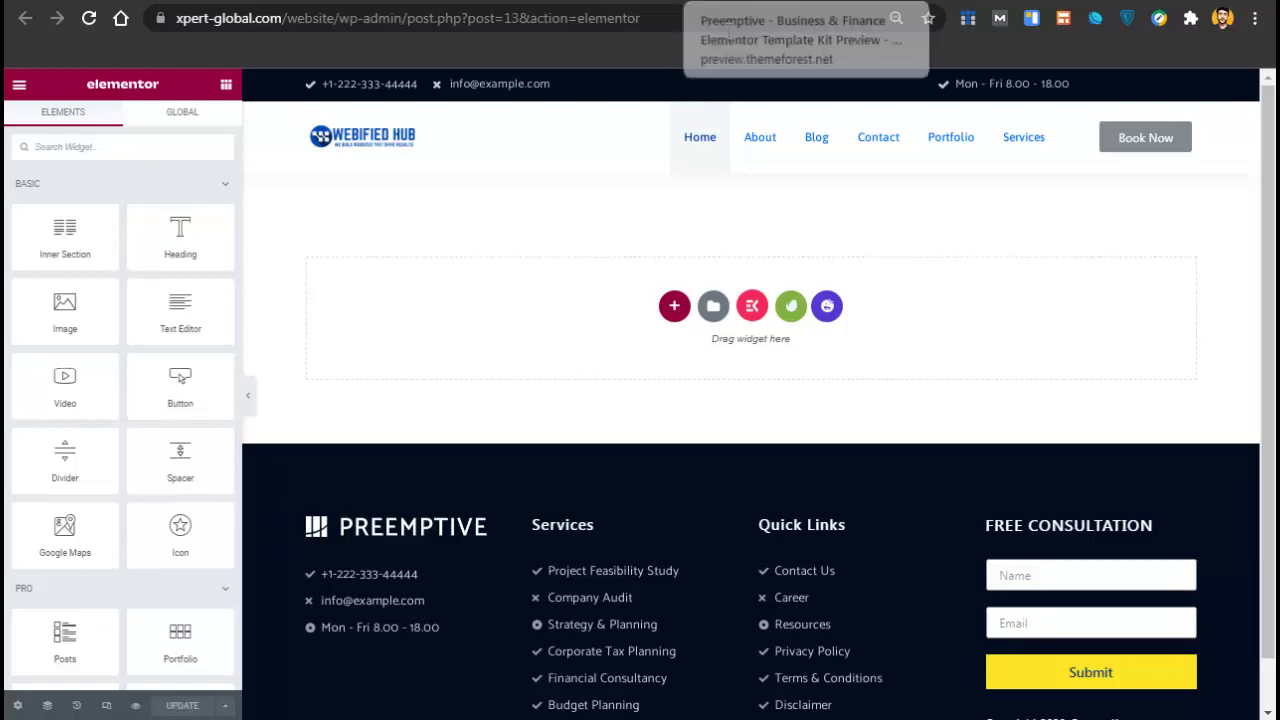
Compare with the template preview, then browse the installed Preemptive kit's templates in Elementor.
left_click(730, 13)
key("ctrl+Tab")
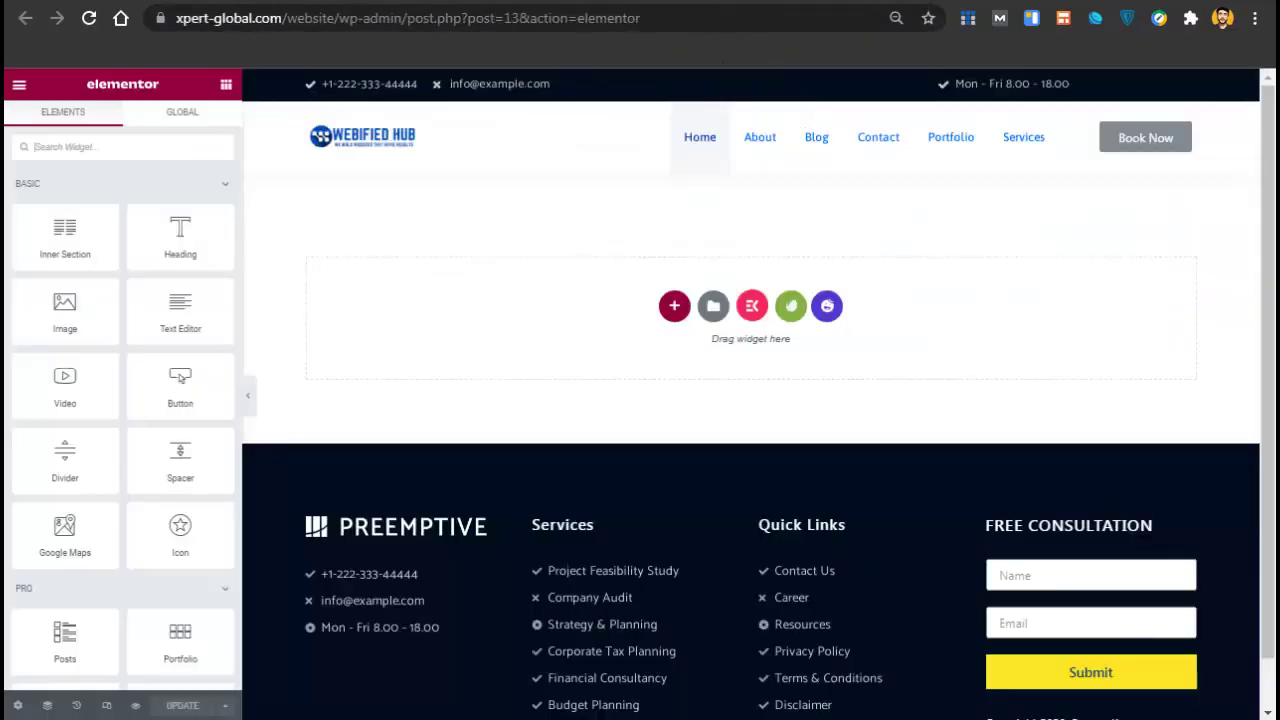
scroll(1000, 250, "down", 1)
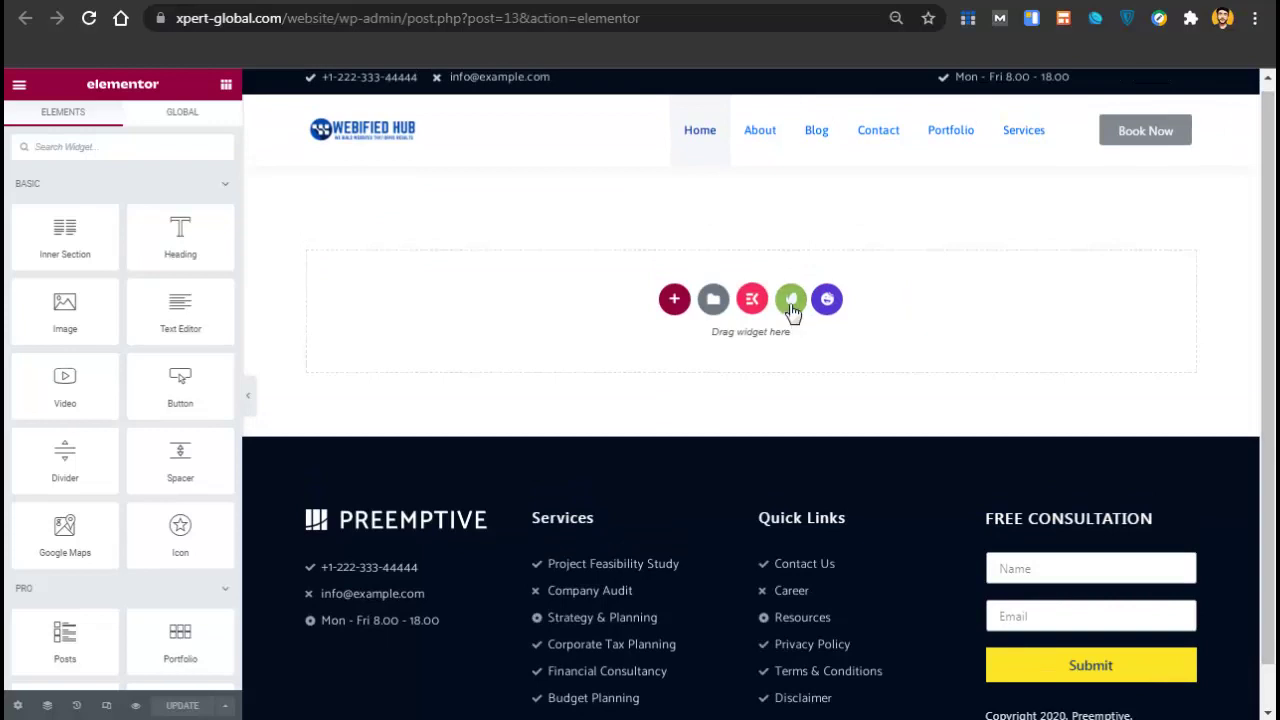
left_click(790, 303)
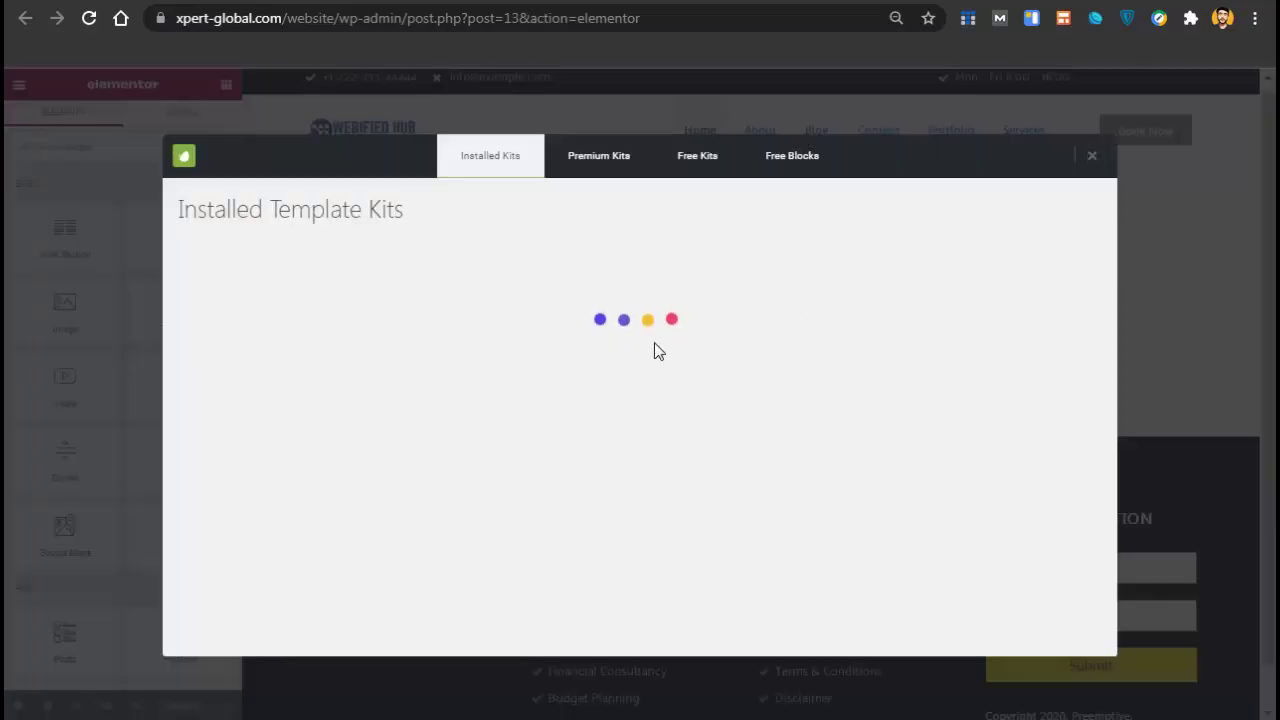
left_click(295, 572)
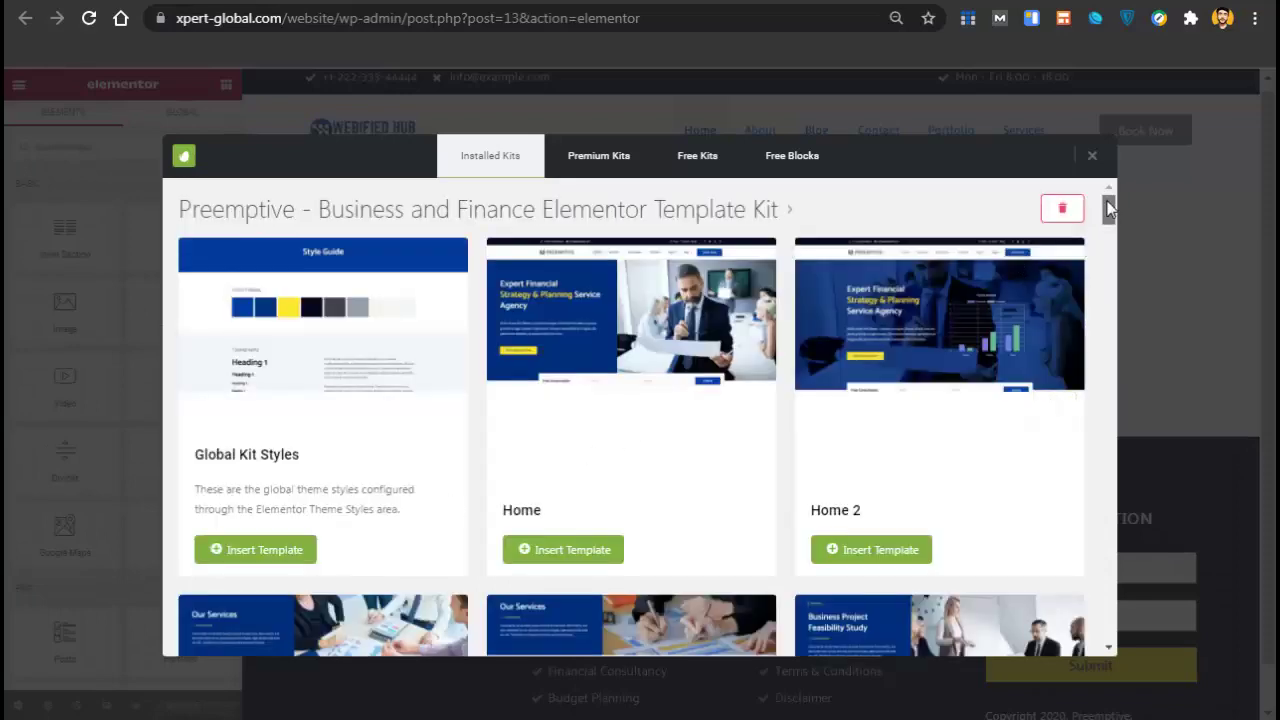
scroll(1108, 207, "down", 1)
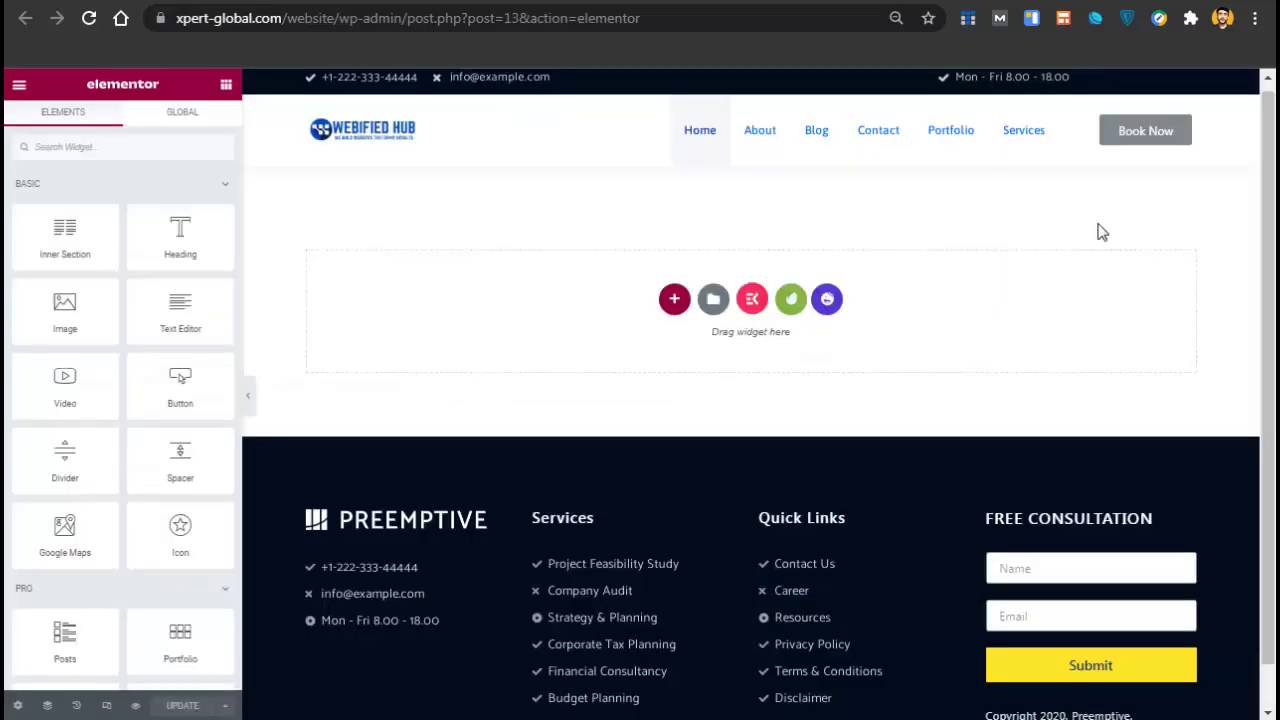
Reopen the Preemptive kit, insert its Home template, and scroll through the layout.
left_click(791, 300)
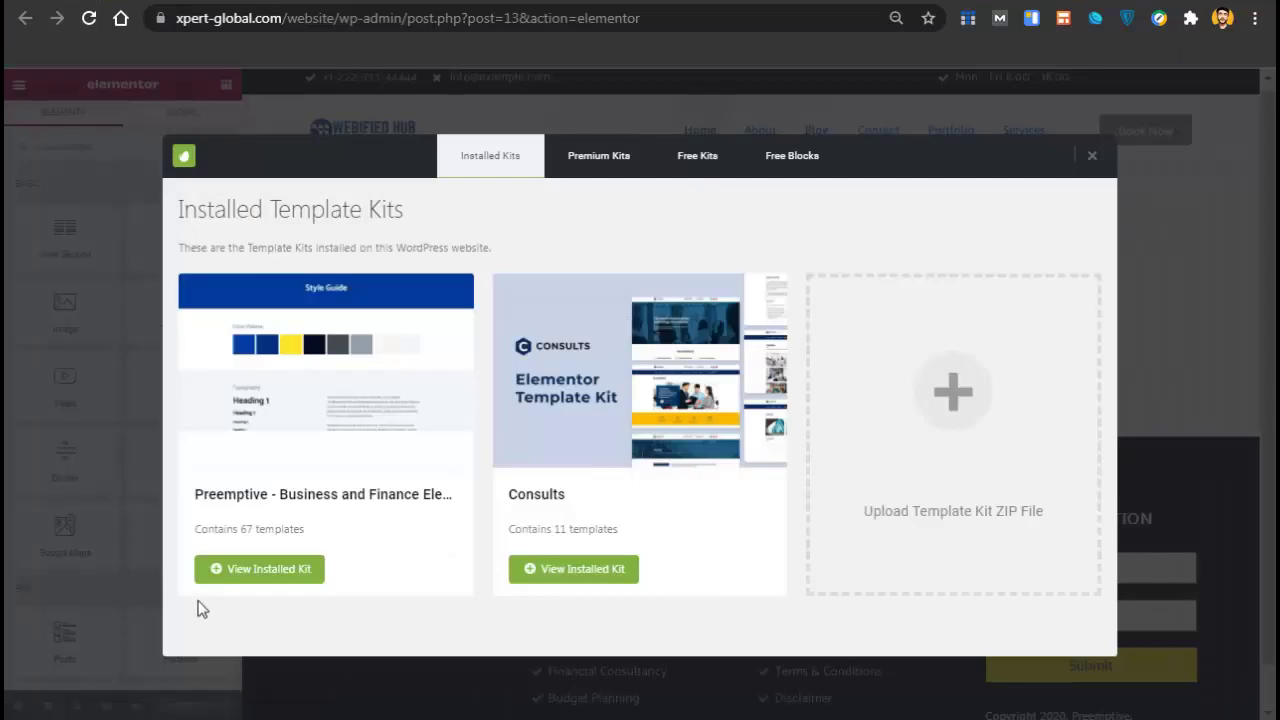
left_click(245, 575)
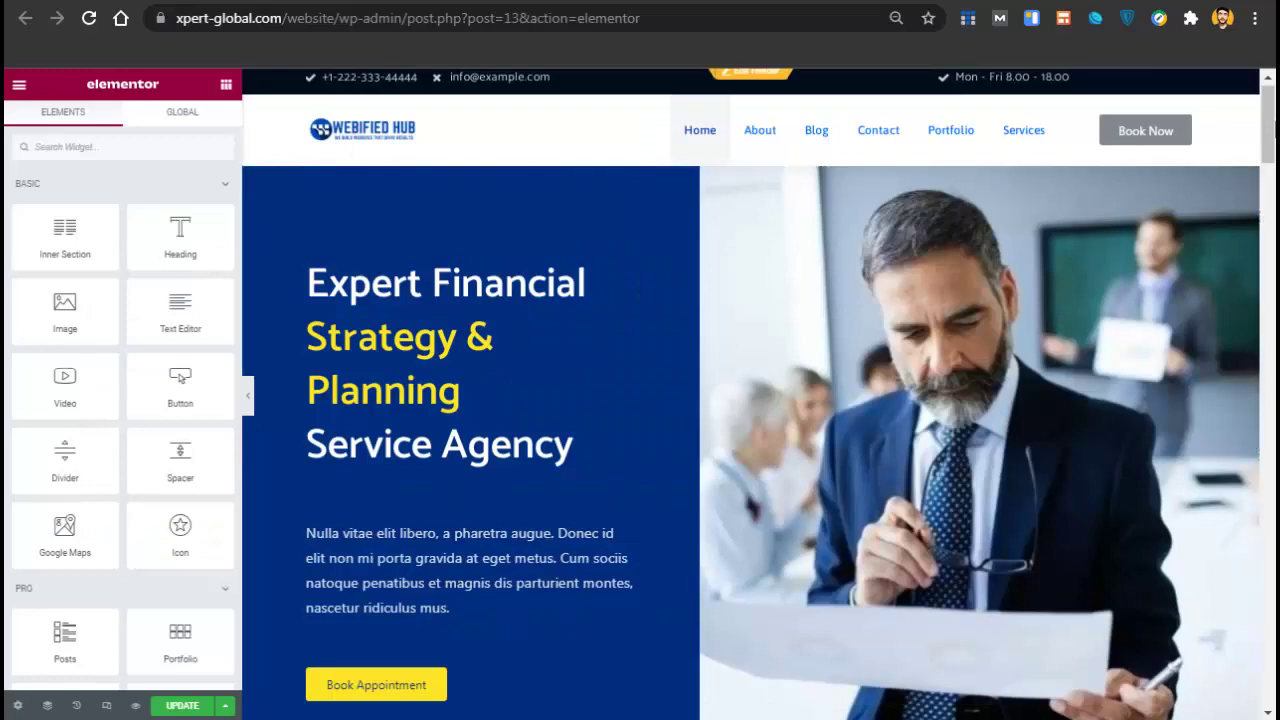
scroll(759, 394, "down", 4)
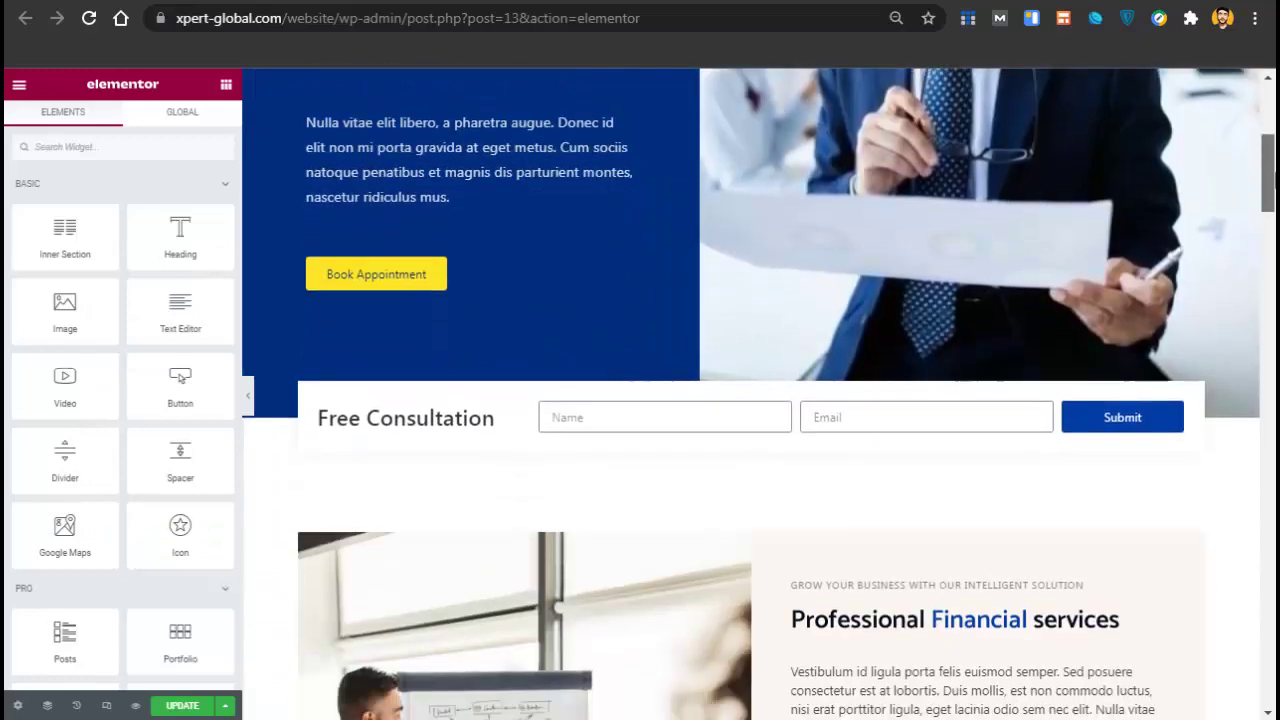
scroll(759, 394, "down", 5)
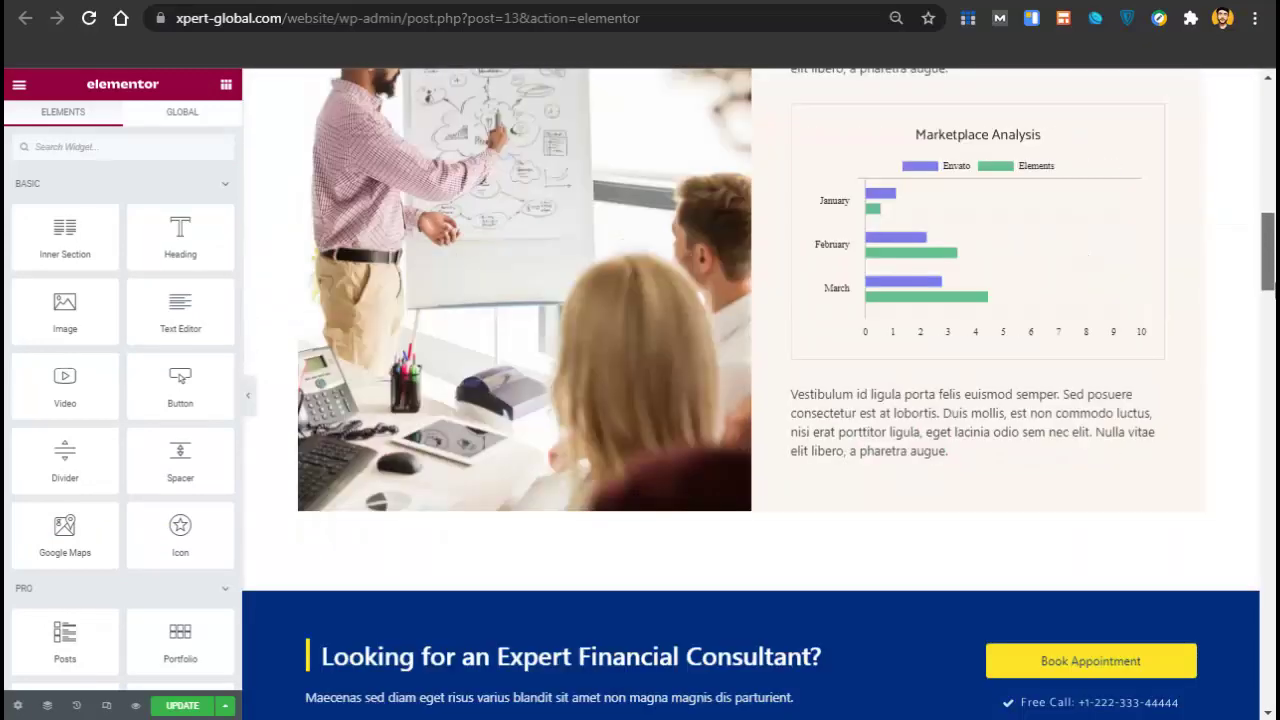
scroll(759, 394, "down", 12)
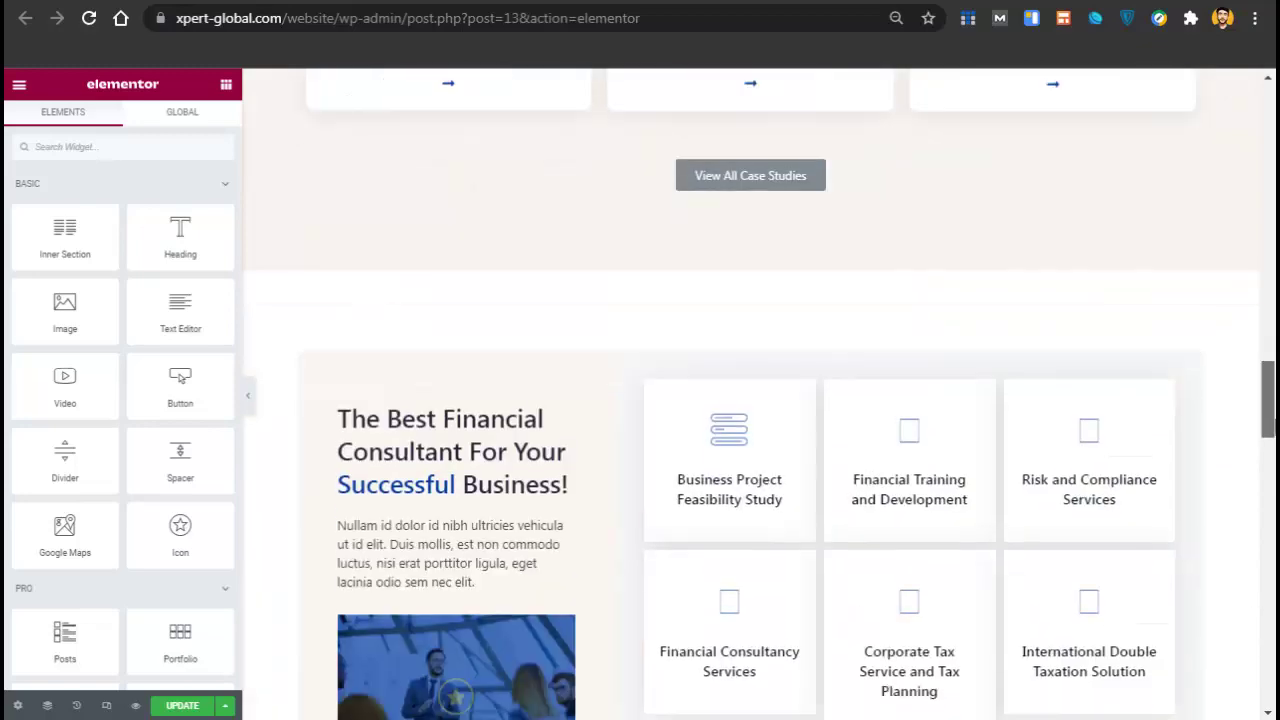
scroll(759, 394, "down", 12)
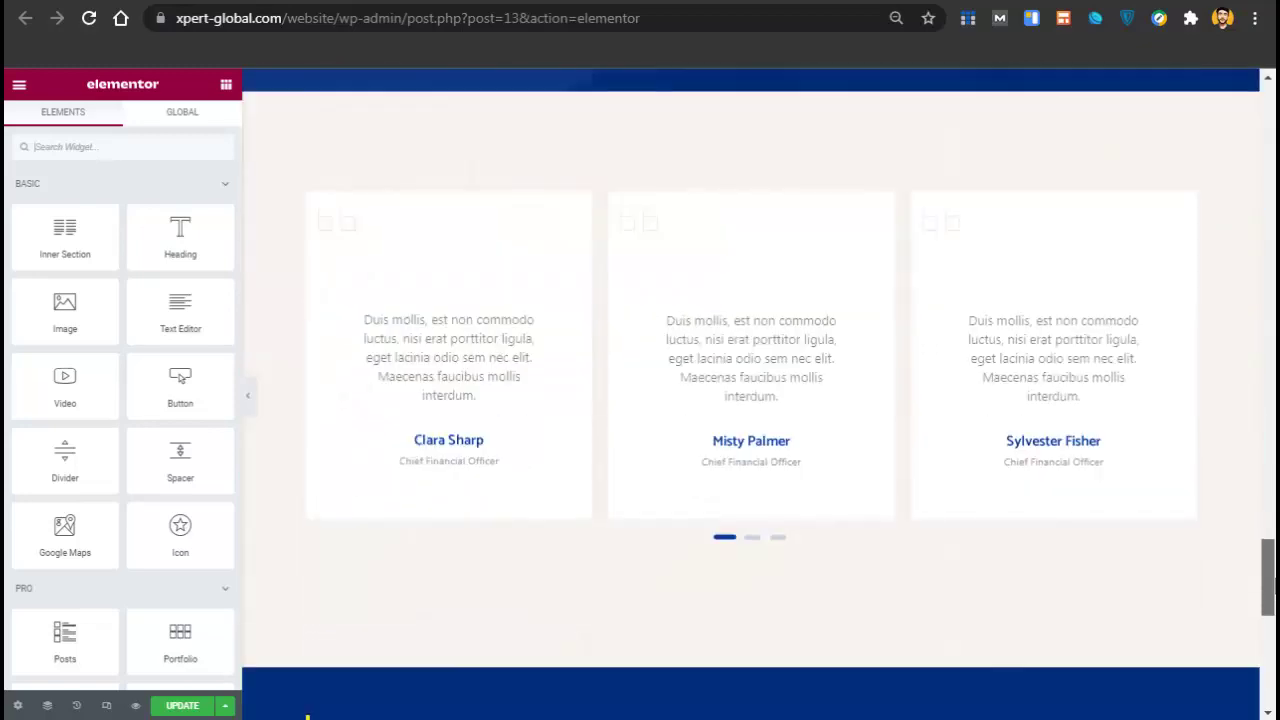
scroll(759, 394, "down", 5)
scroll(1240, 177, "up", 20)
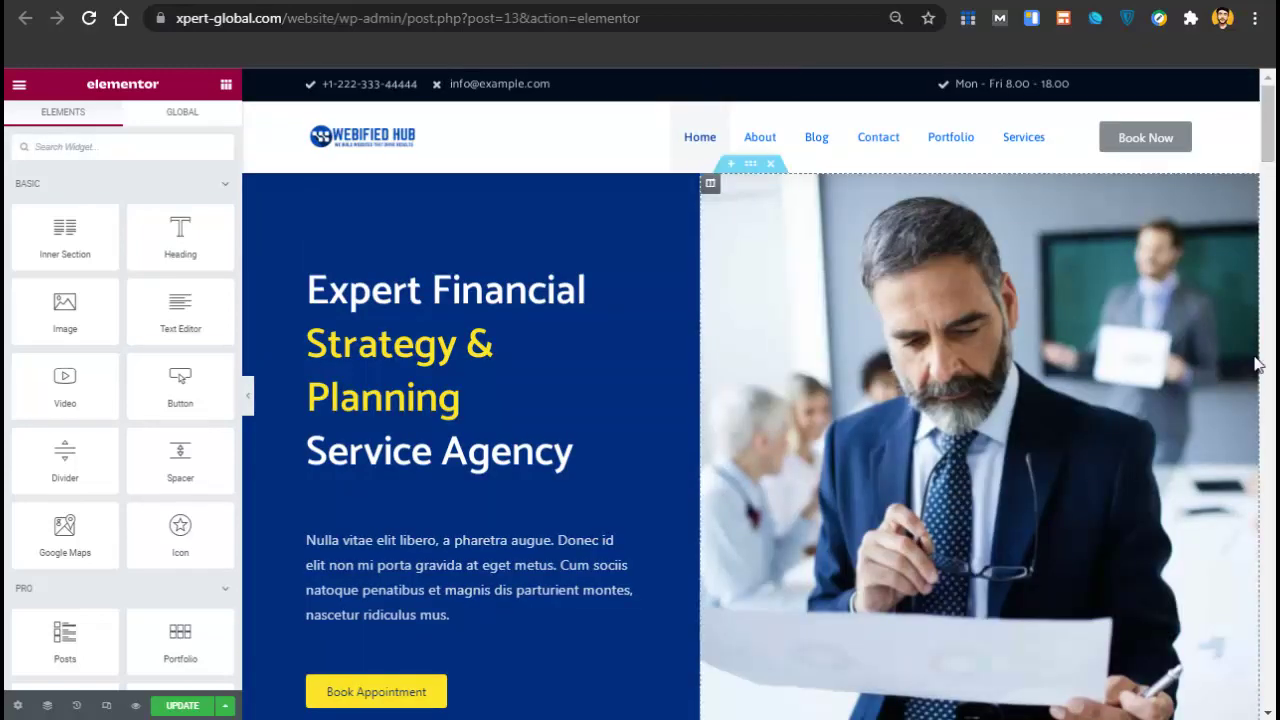
Open the hero image column's background settings, leaving the background image unchanged.
right_click(1030, 385)
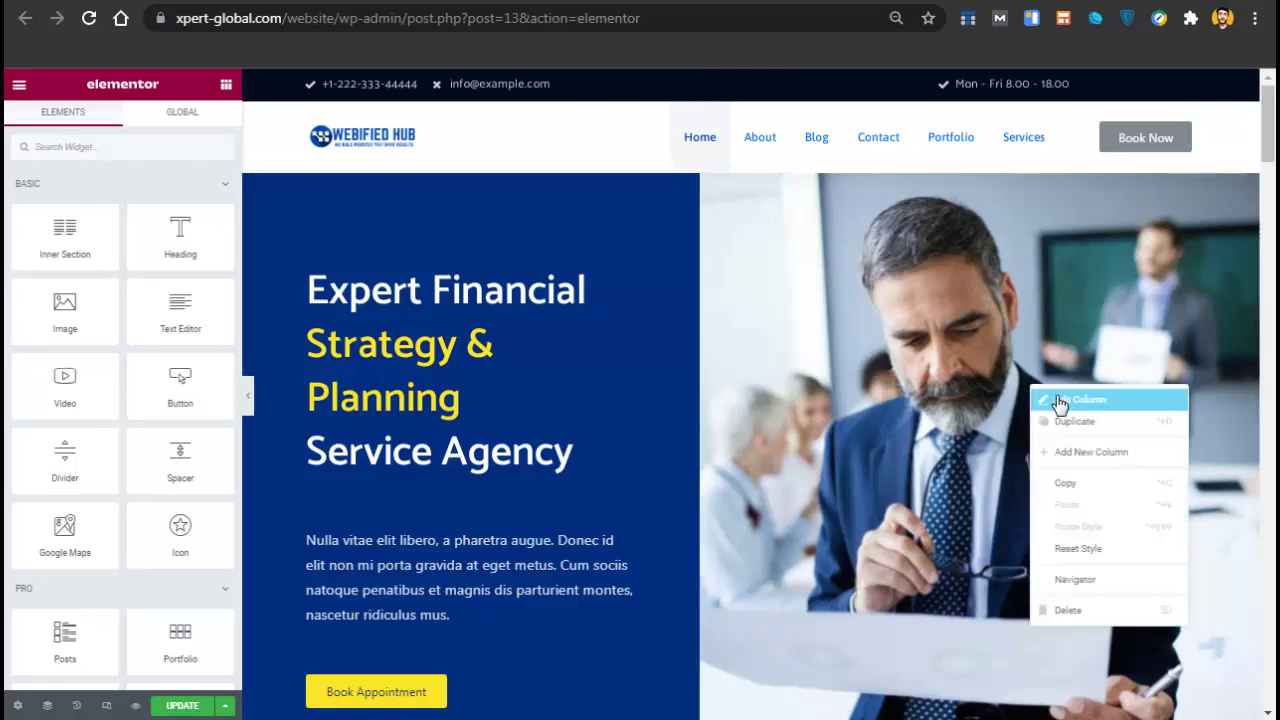
left_click(1052, 396)
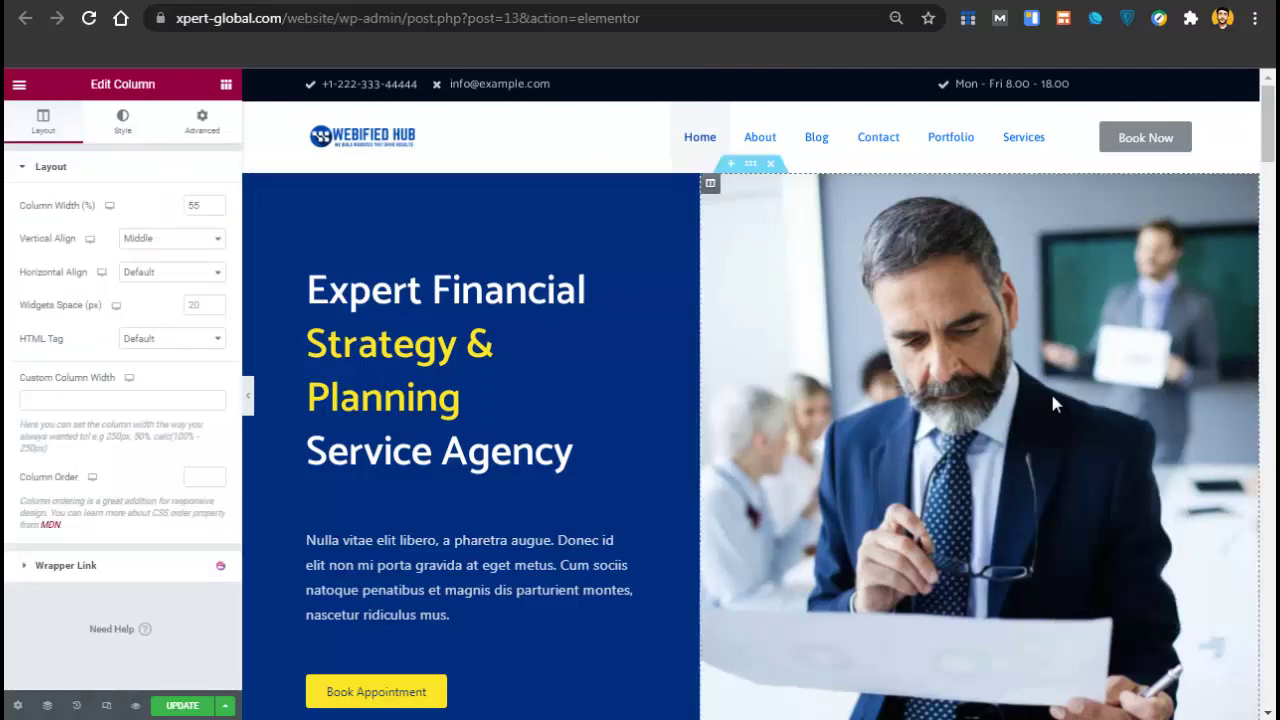
left_click(123, 124)
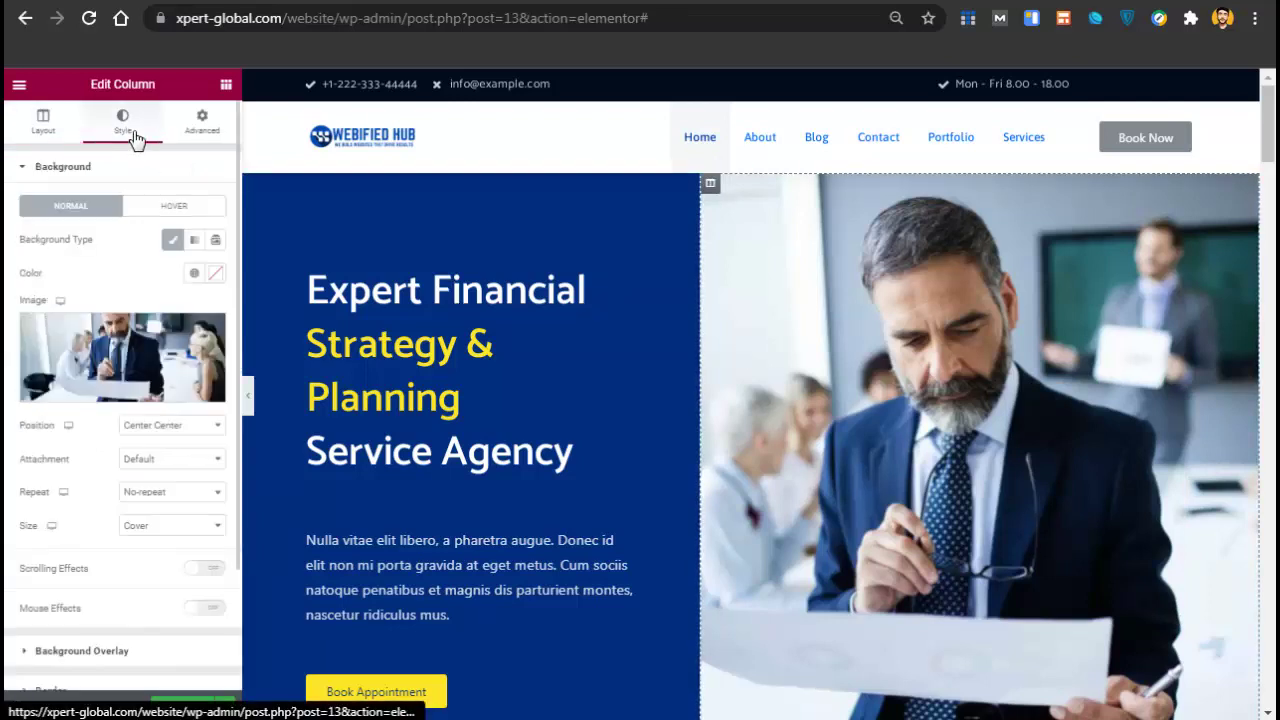
left_click(106, 396)
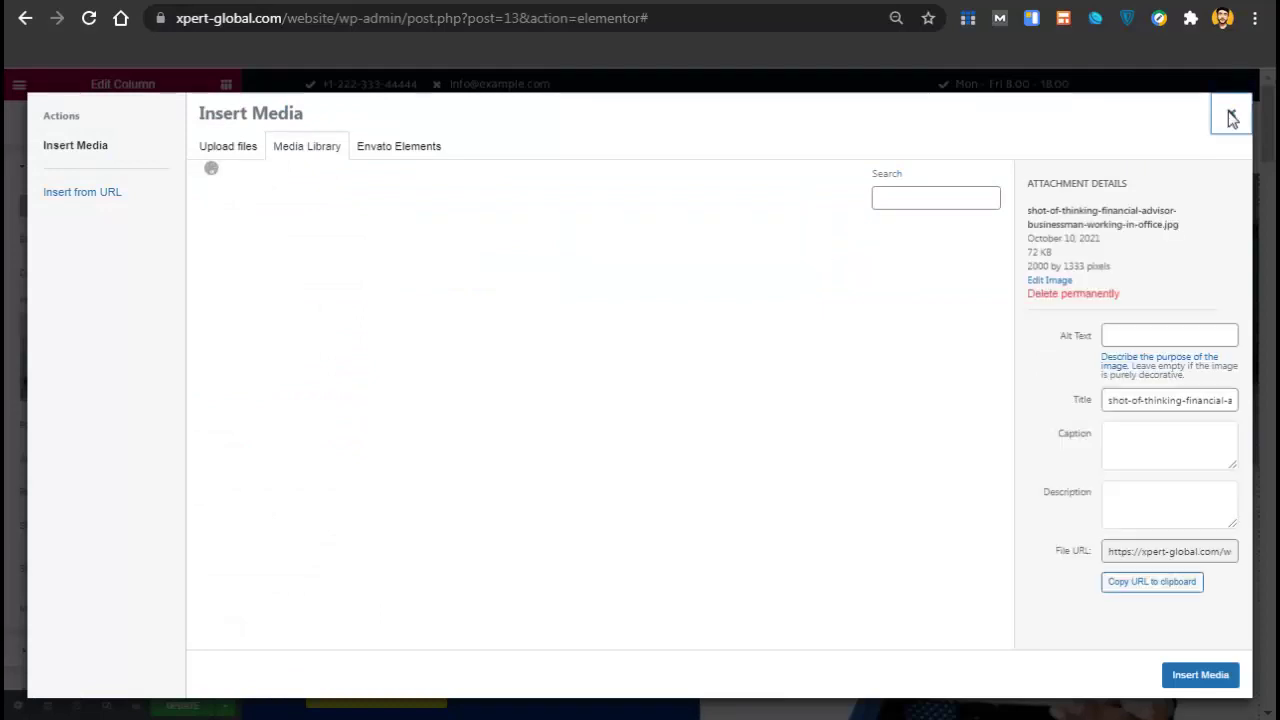
left_click(1232, 117)
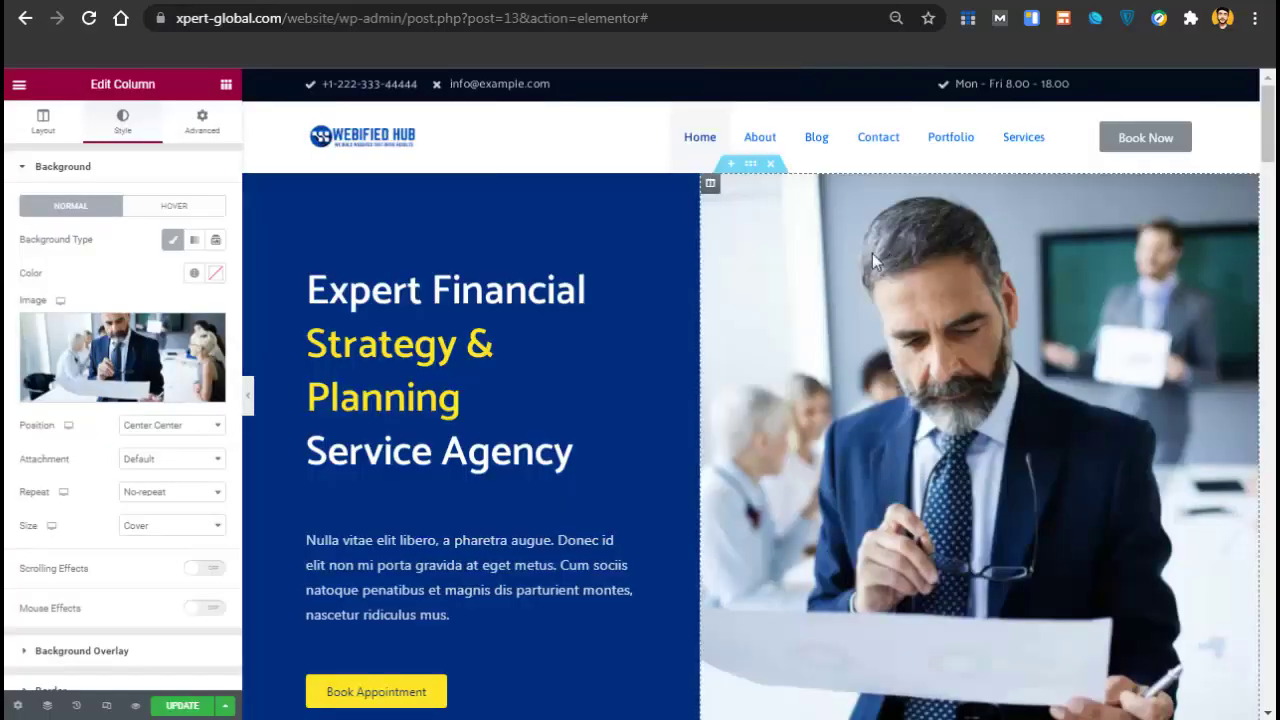
Show the Expert Financial hero heading's Title style settings.
left_click(415, 347)
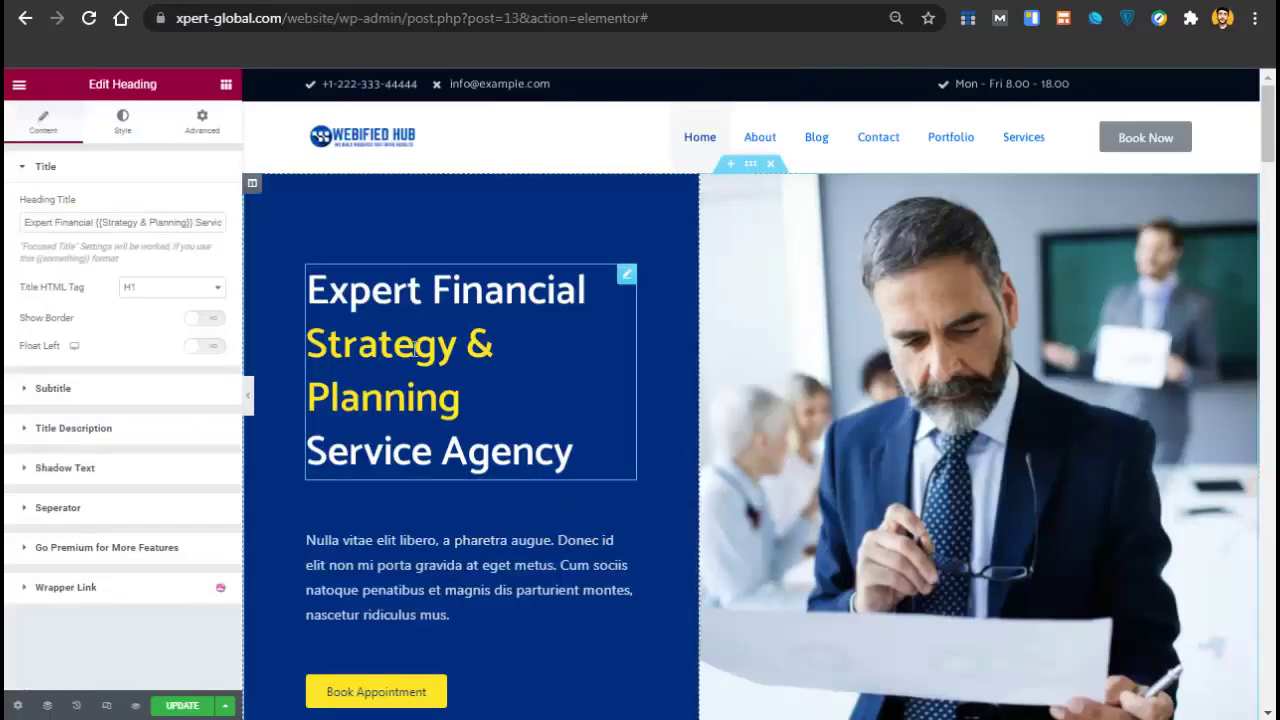
left_click(126, 130)
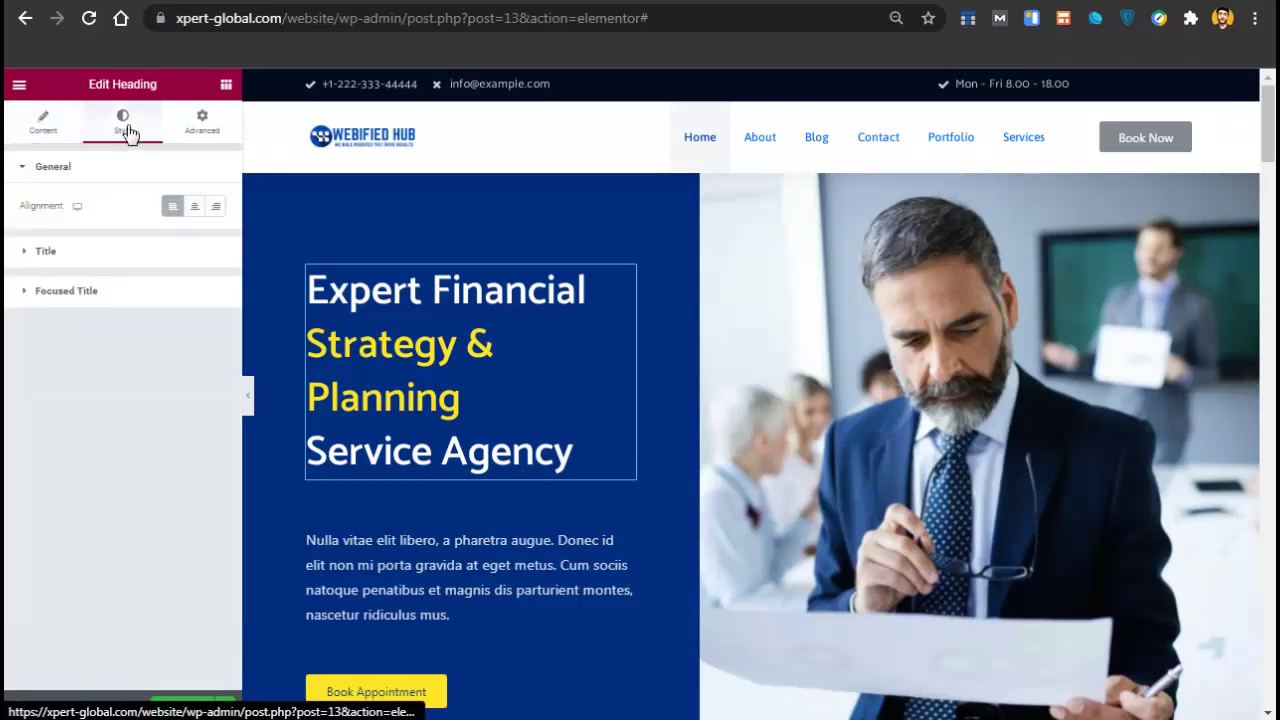
left_click(160, 271)
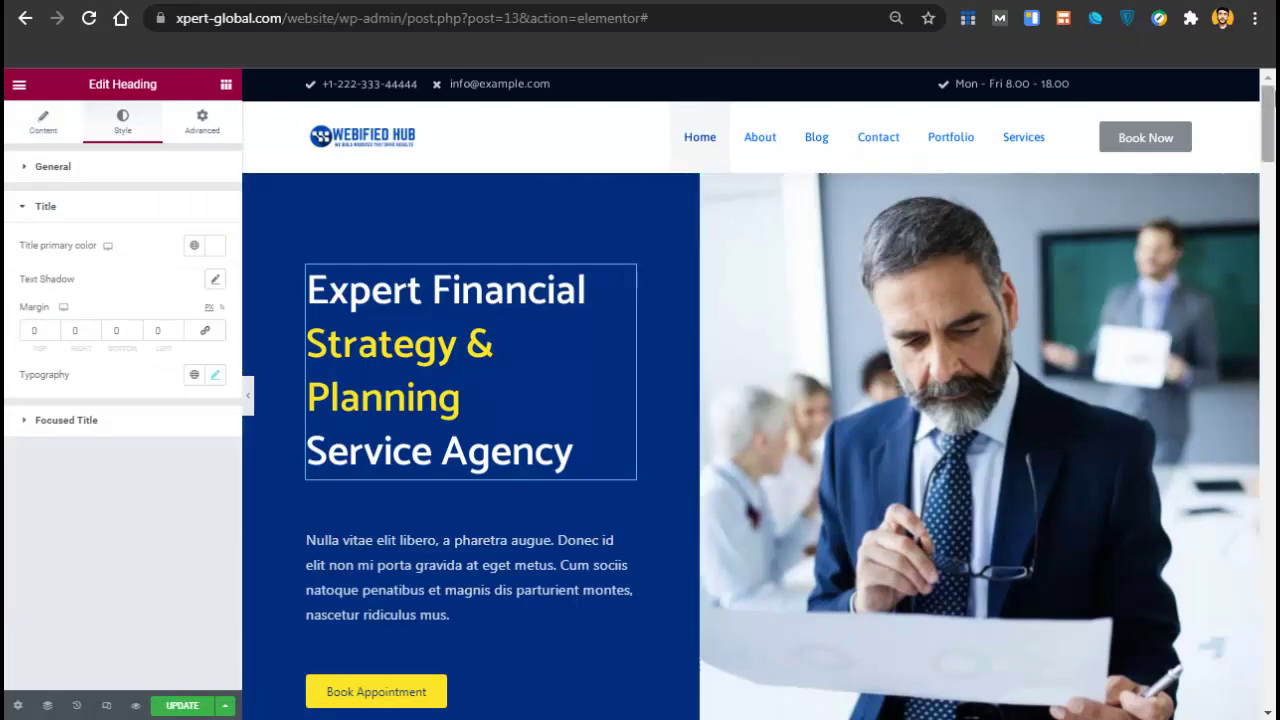
scroll(1273, 137, "down", 2)
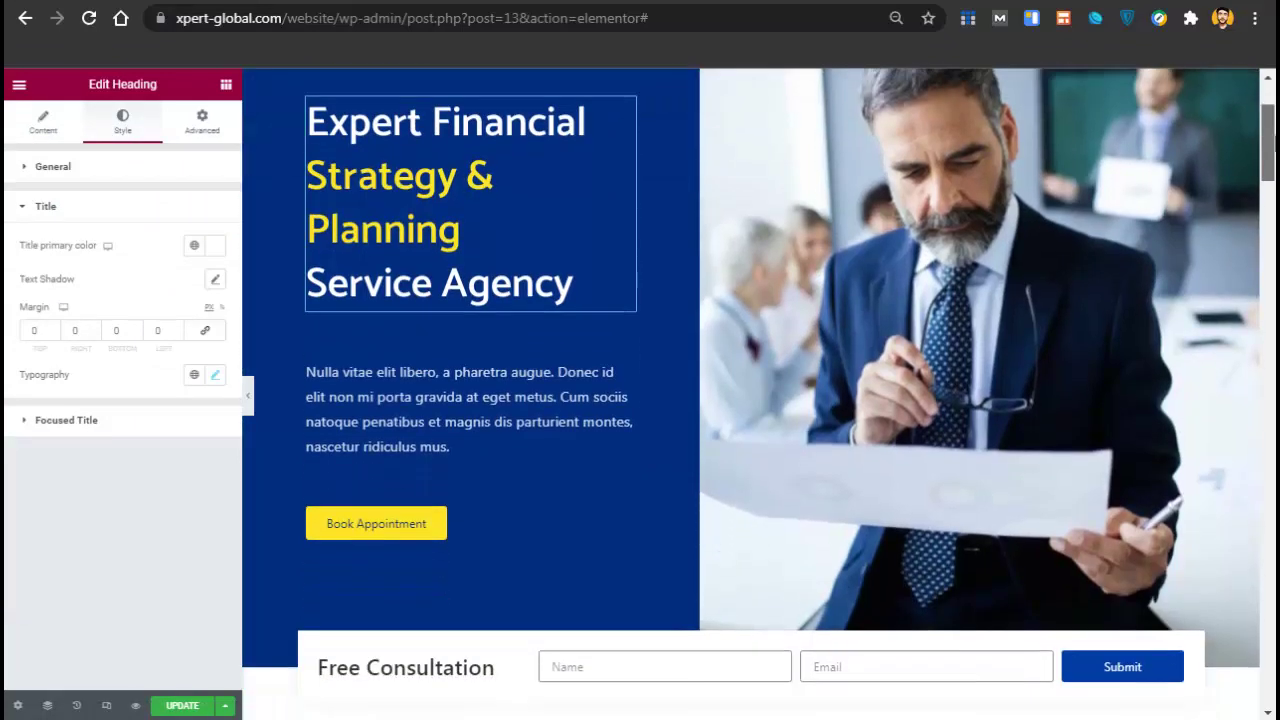
scroll(855, 232, "down", 3)
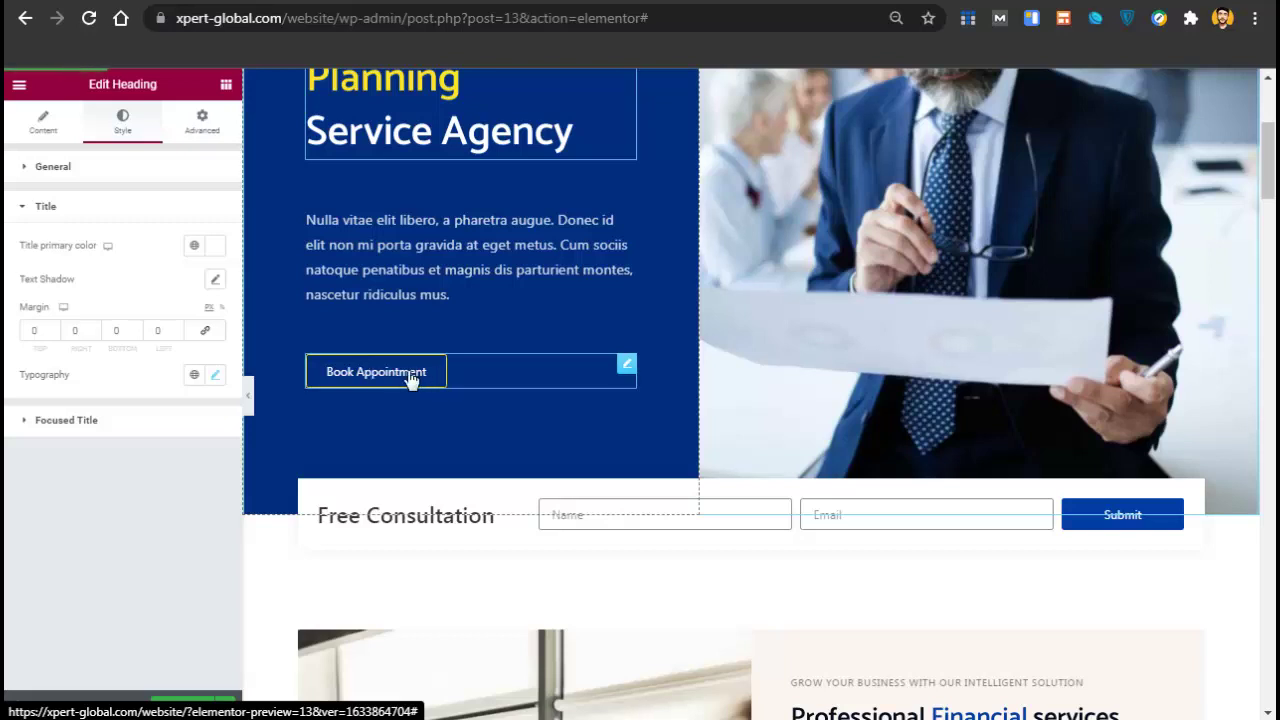
Review the Book Appointment button's text and link unchanged, then select the Free Consultation form.
left_click(410, 380)
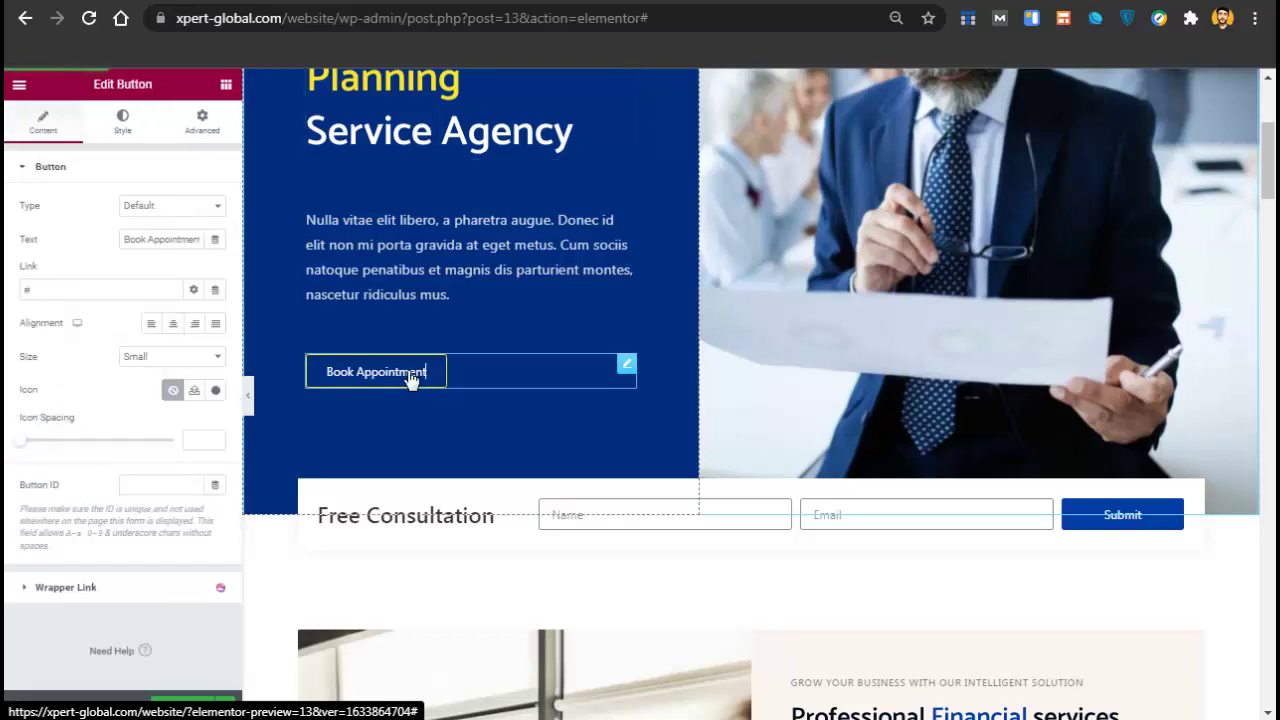
left_click(93, 290)
left_click(174, 248)
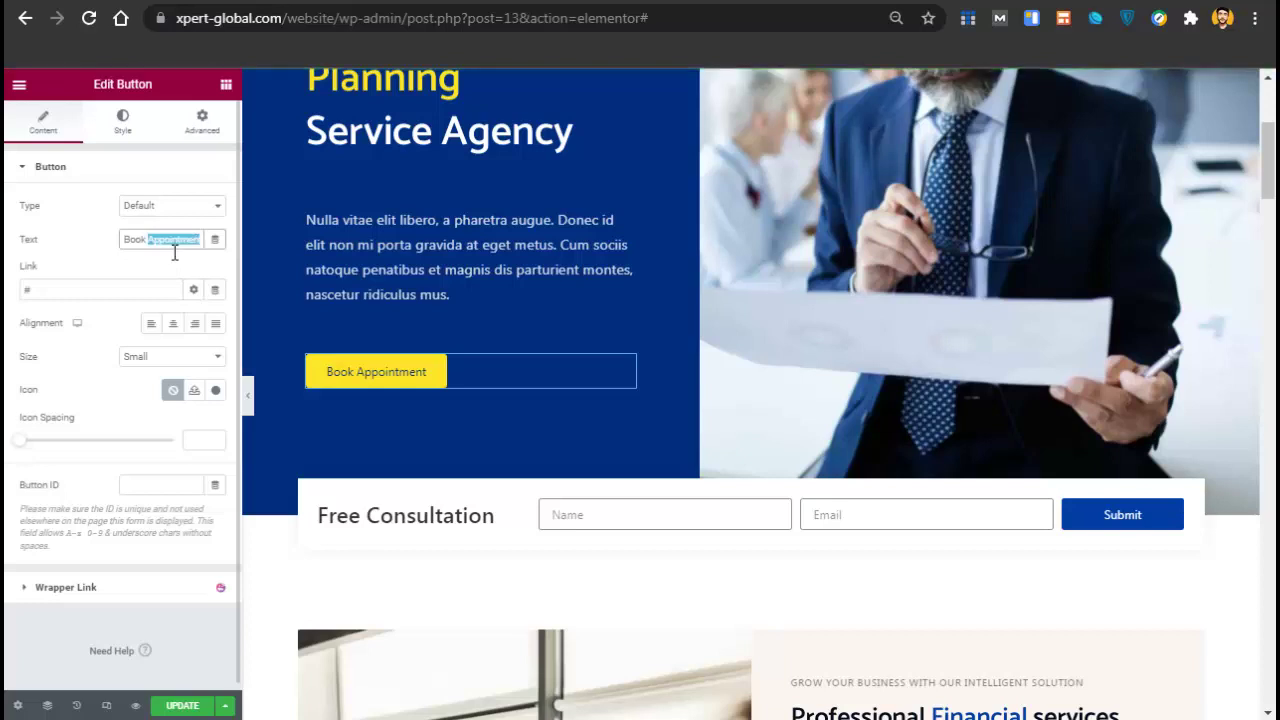
left_click(153, 298)
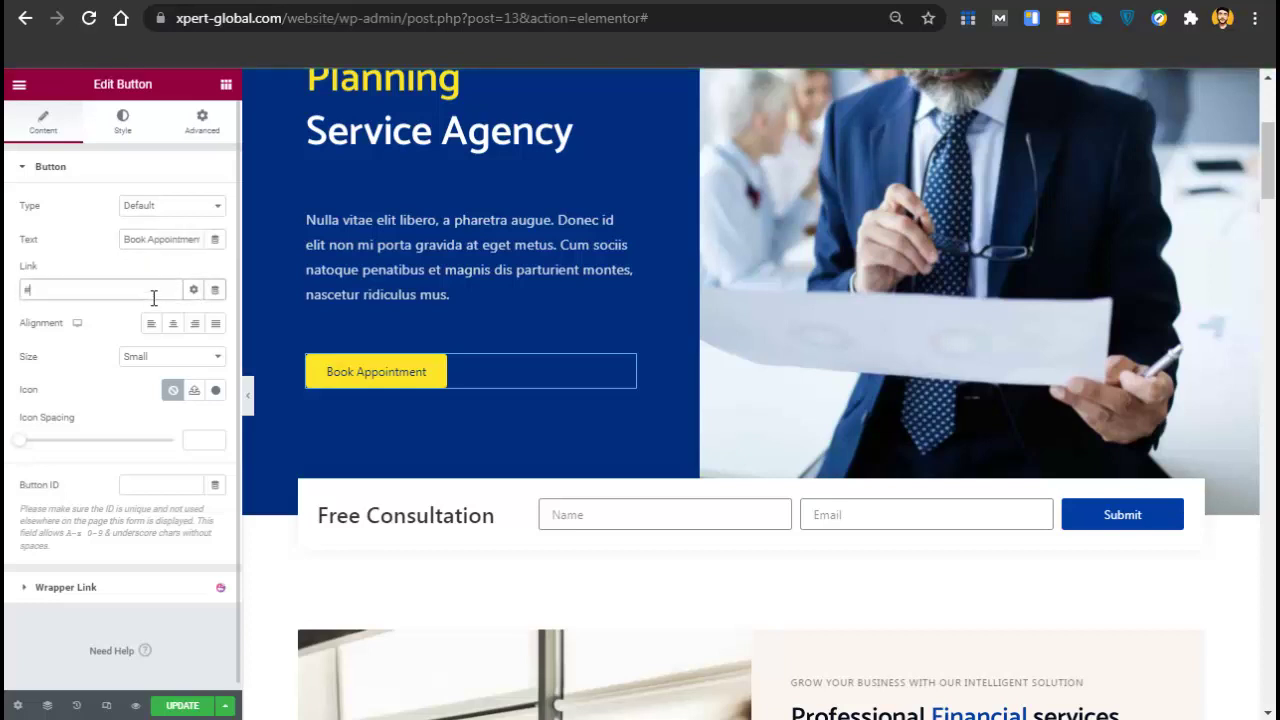
double_click(178, 248)
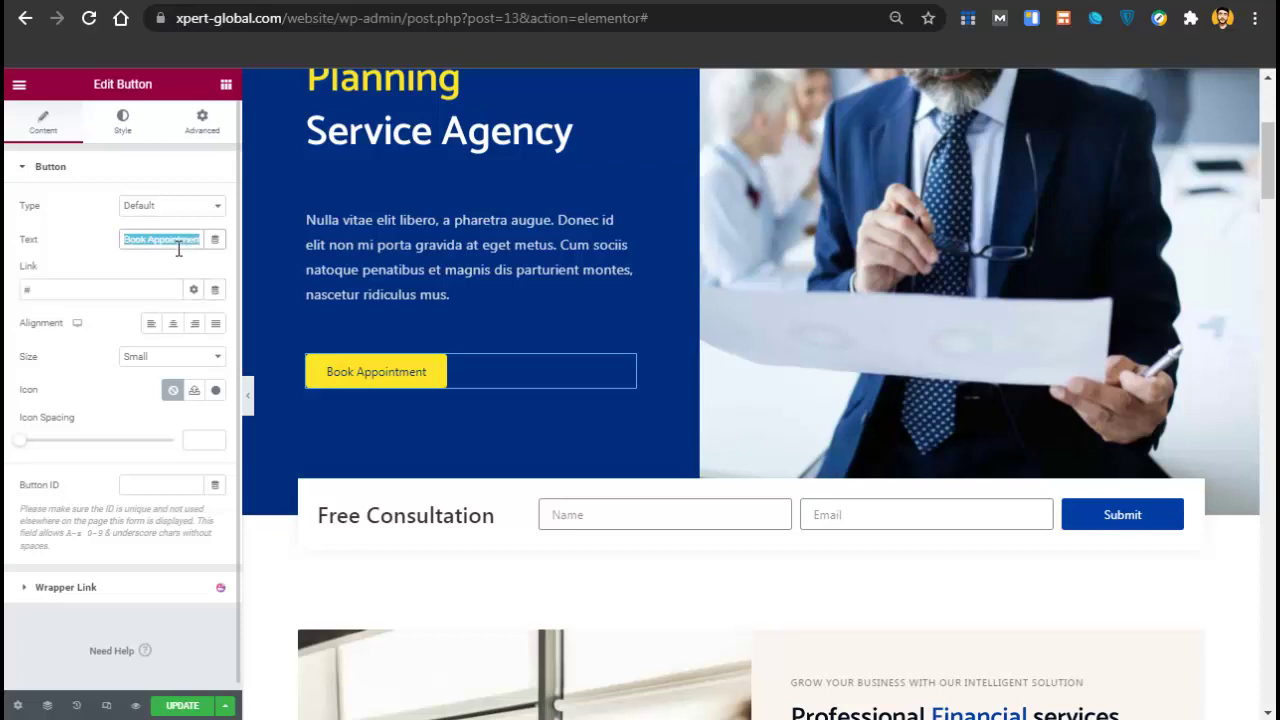
left_click(78, 300)
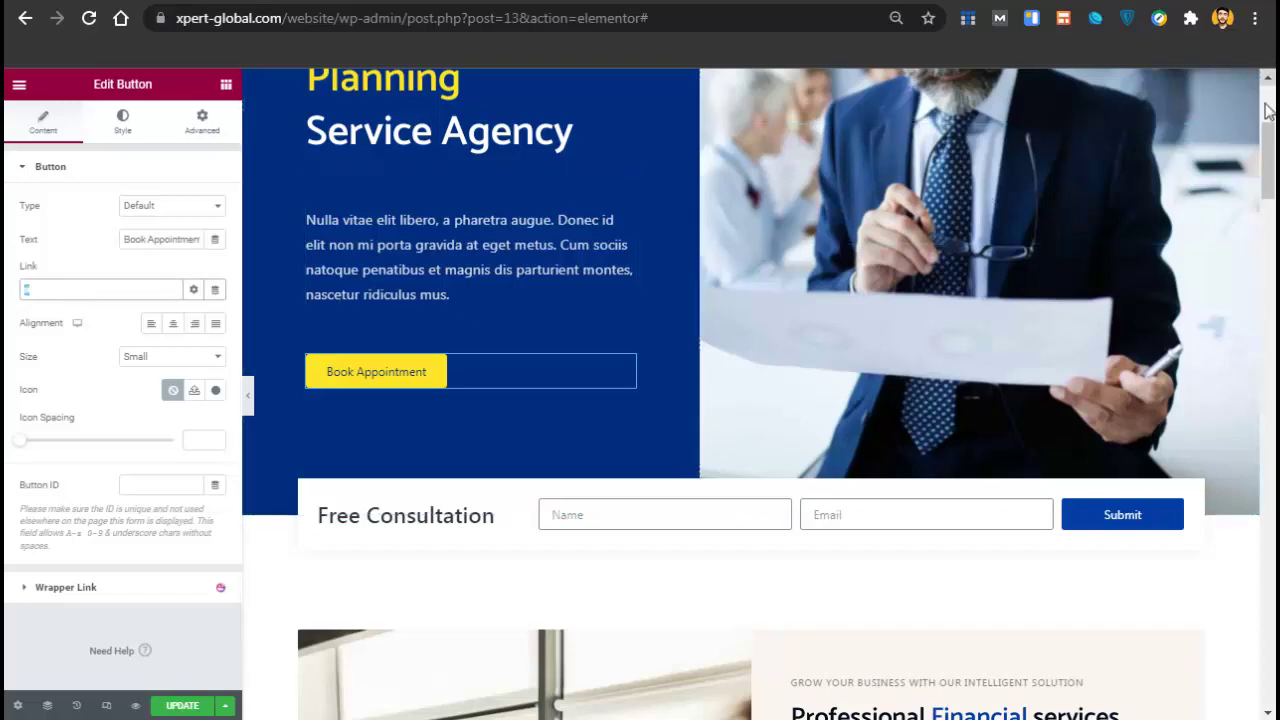
scroll(1266, 165, "down", 3)
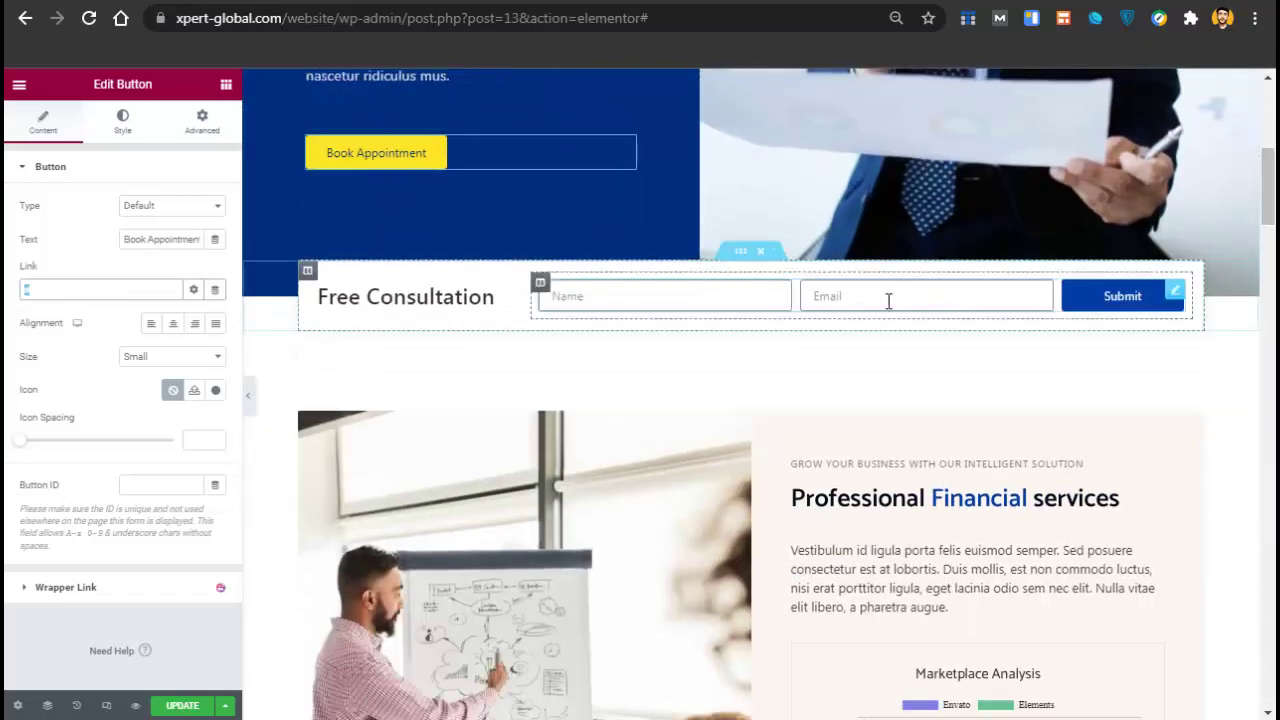
left_click(888, 298)
Inspect the Free Consultation form, services heading, image column, Book Appointment button and consultant heading settings.
left_click(660, 296)
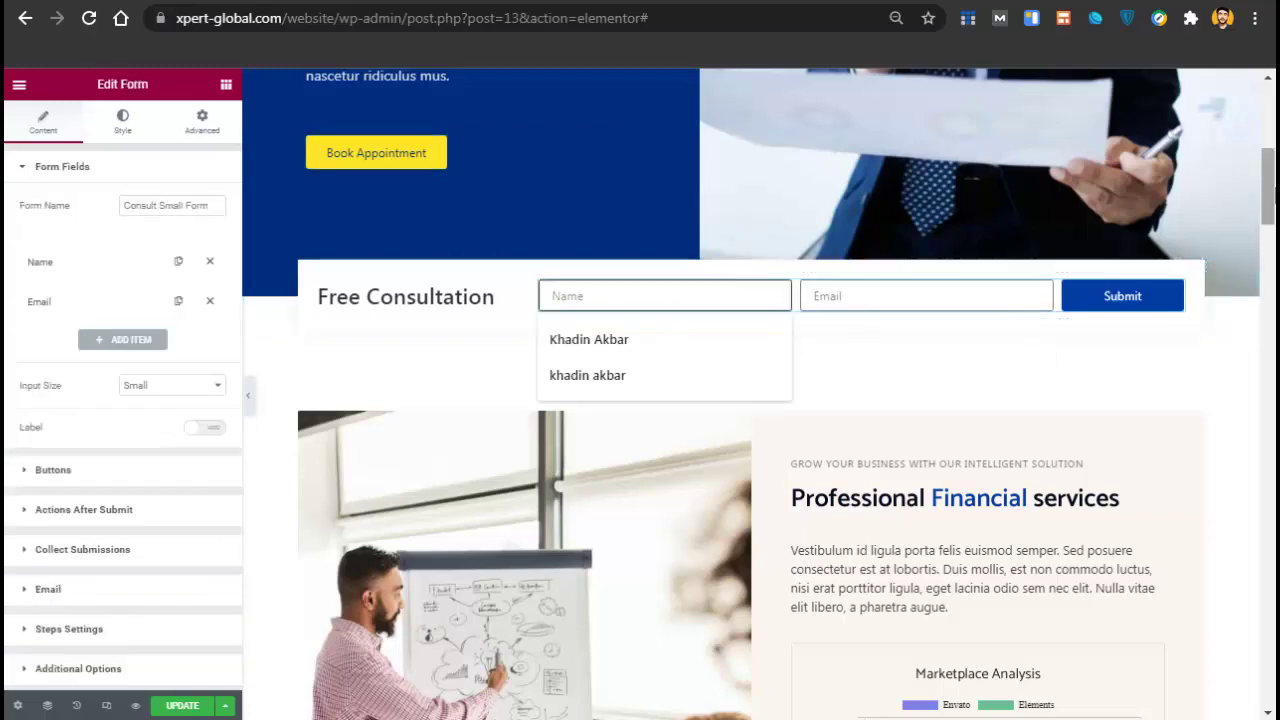
scroll(660, 296, "down", 6)
scroll(1035, 288, "up", 3)
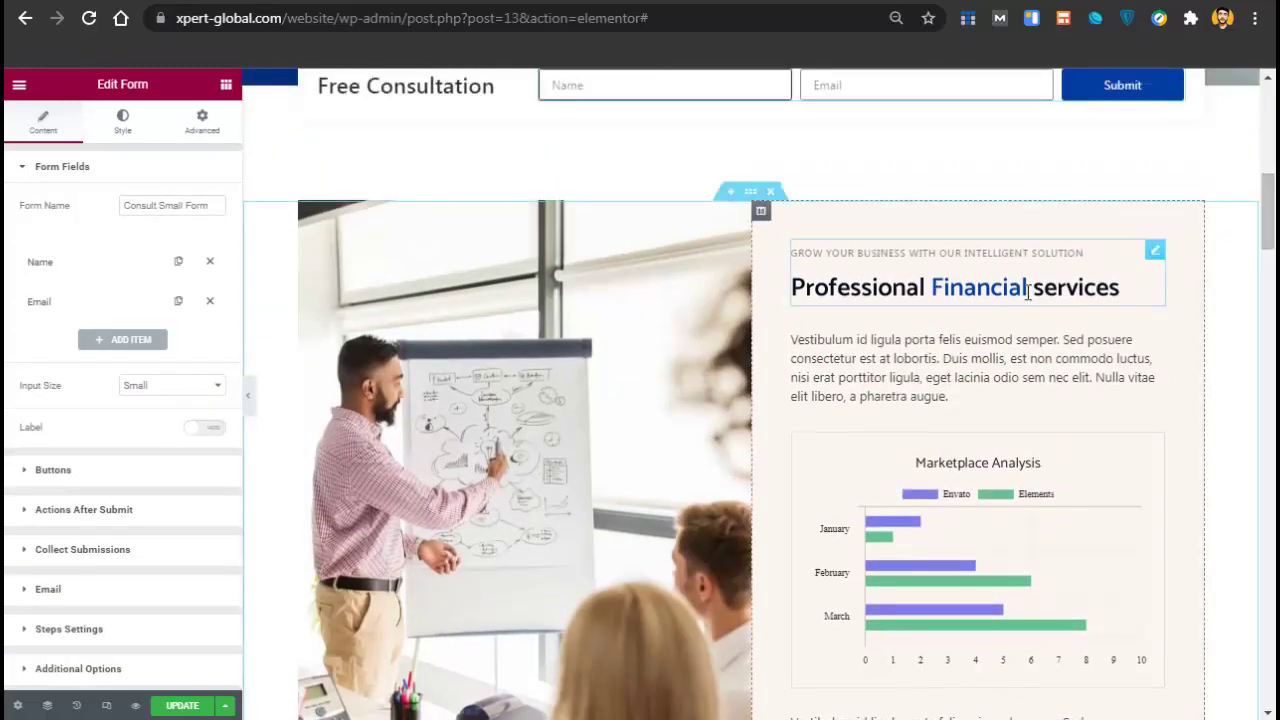
left_click(908, 250)
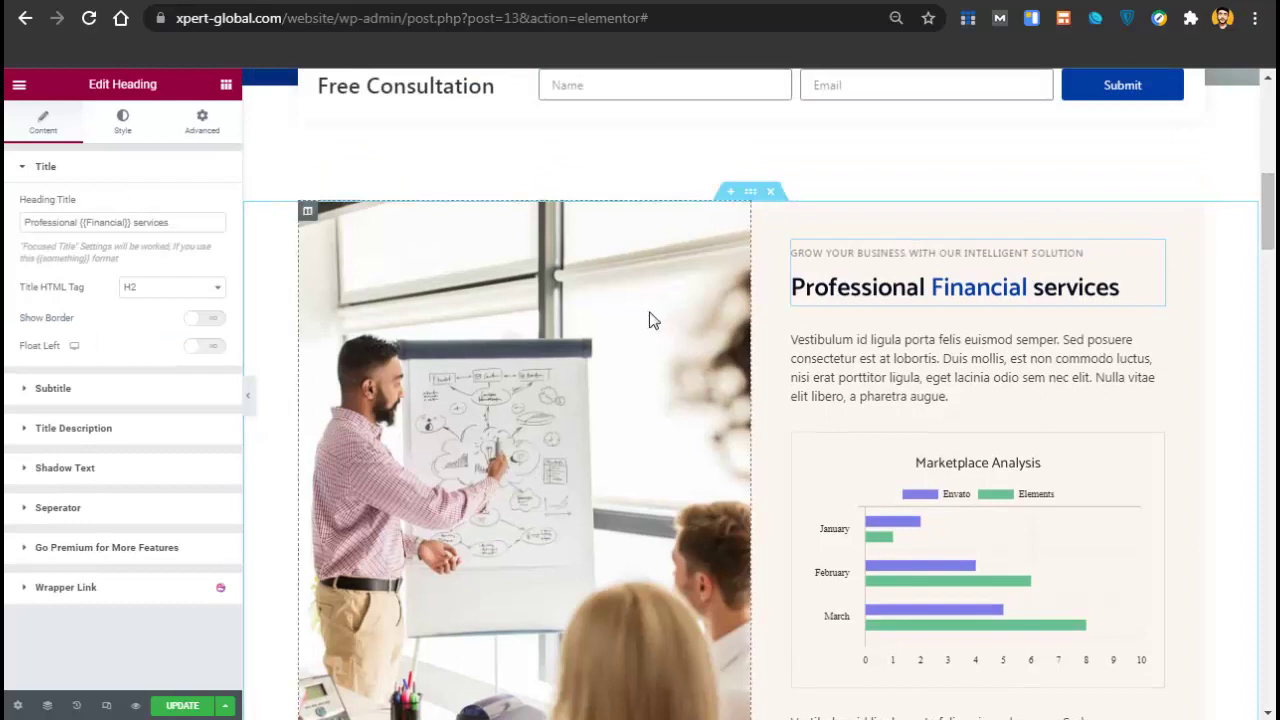
right_click(554, 384)
left_click(608, 400)
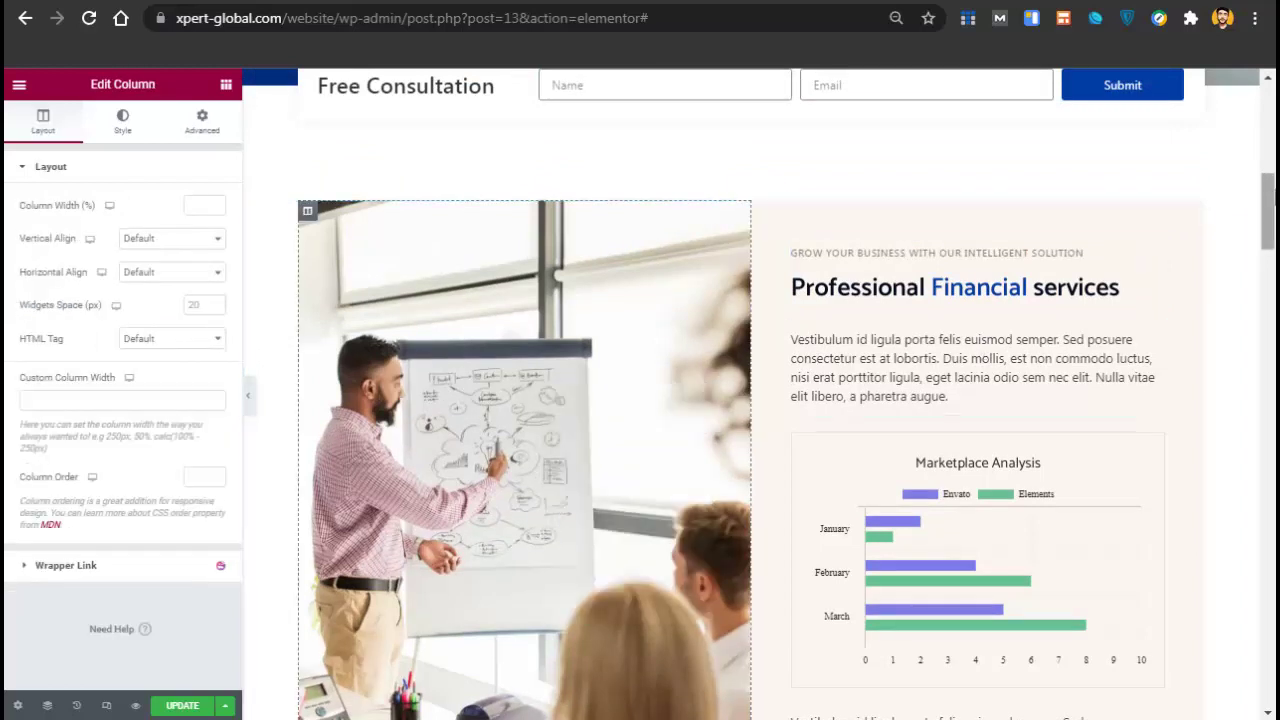
scroll(983, 350, "down", 8)
scroll(1248, 279, "up", 2)
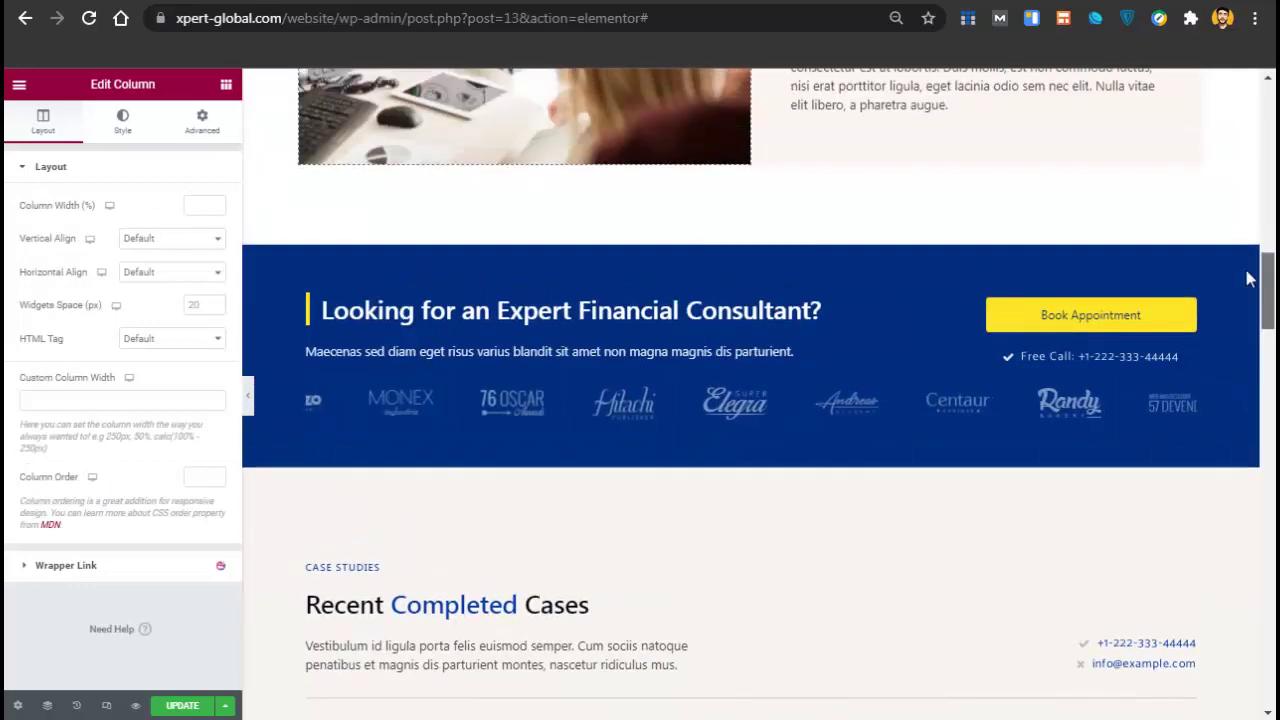
left_click(1097, 326)
left_click(742, 324)
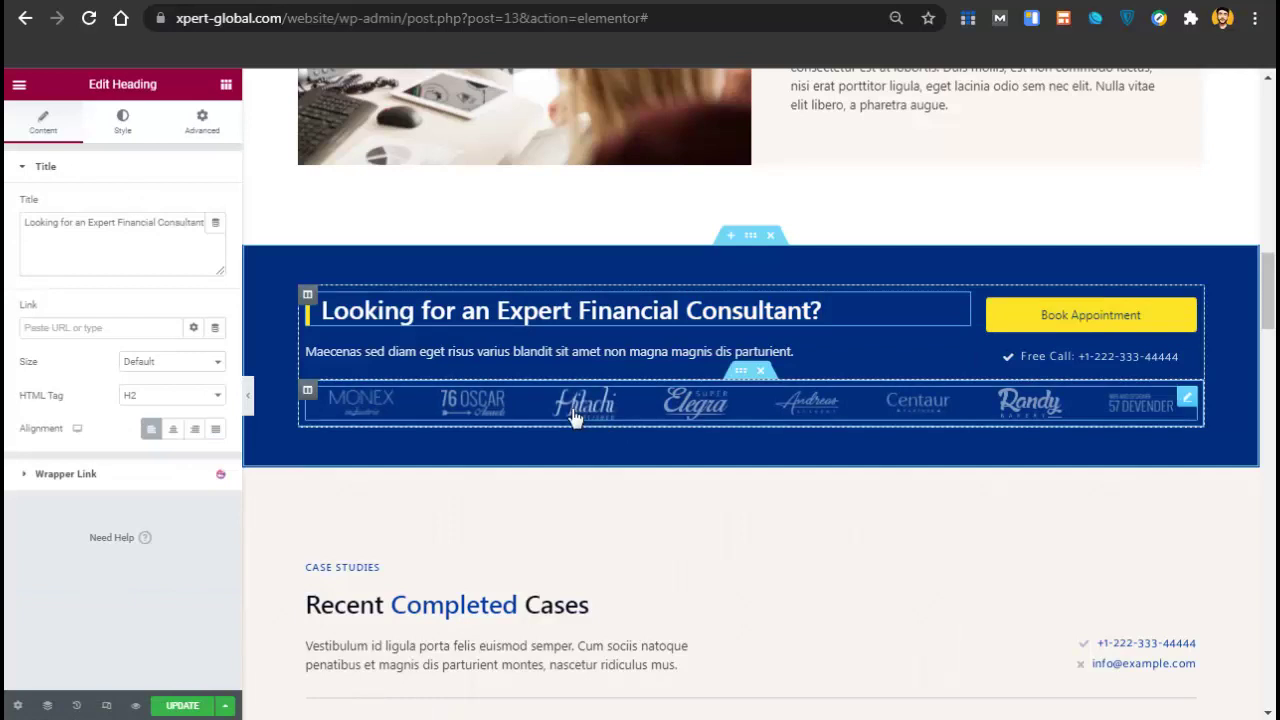
Open the client logo carousel, expand Title #4, and toggle Enable Hover Logo on and off.
left_click(576, 418)
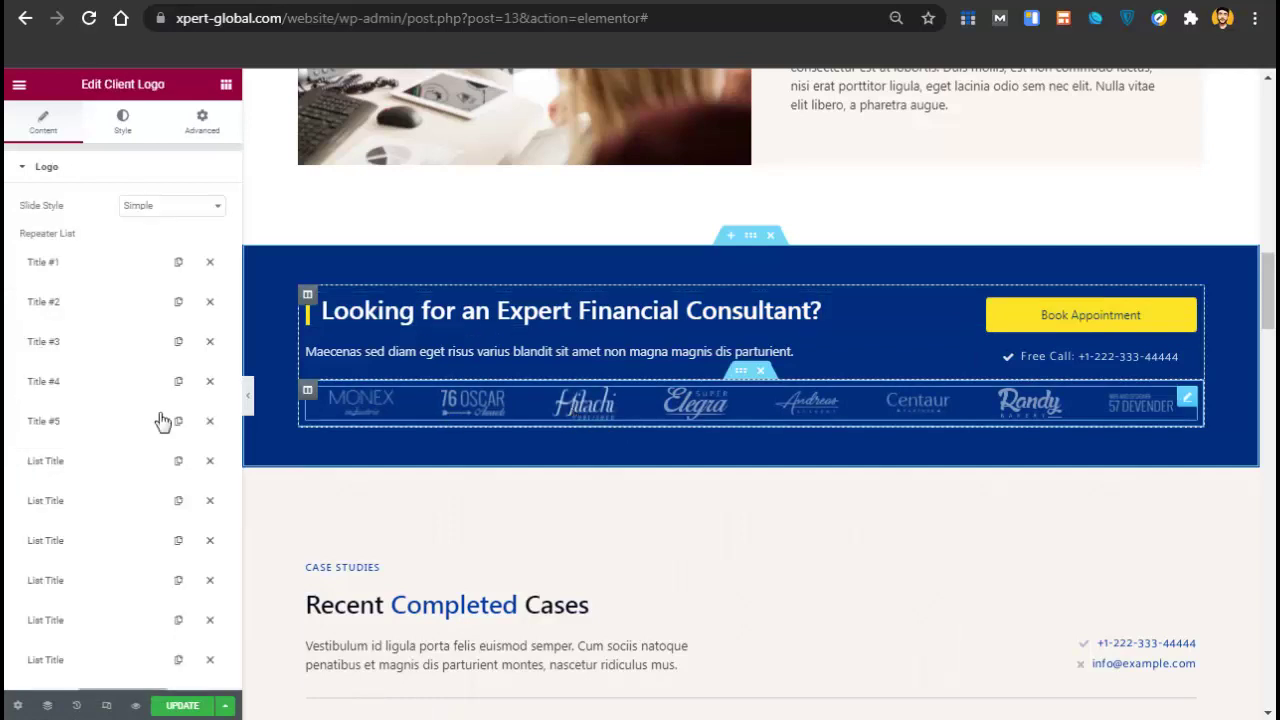
left_click(78, 395)
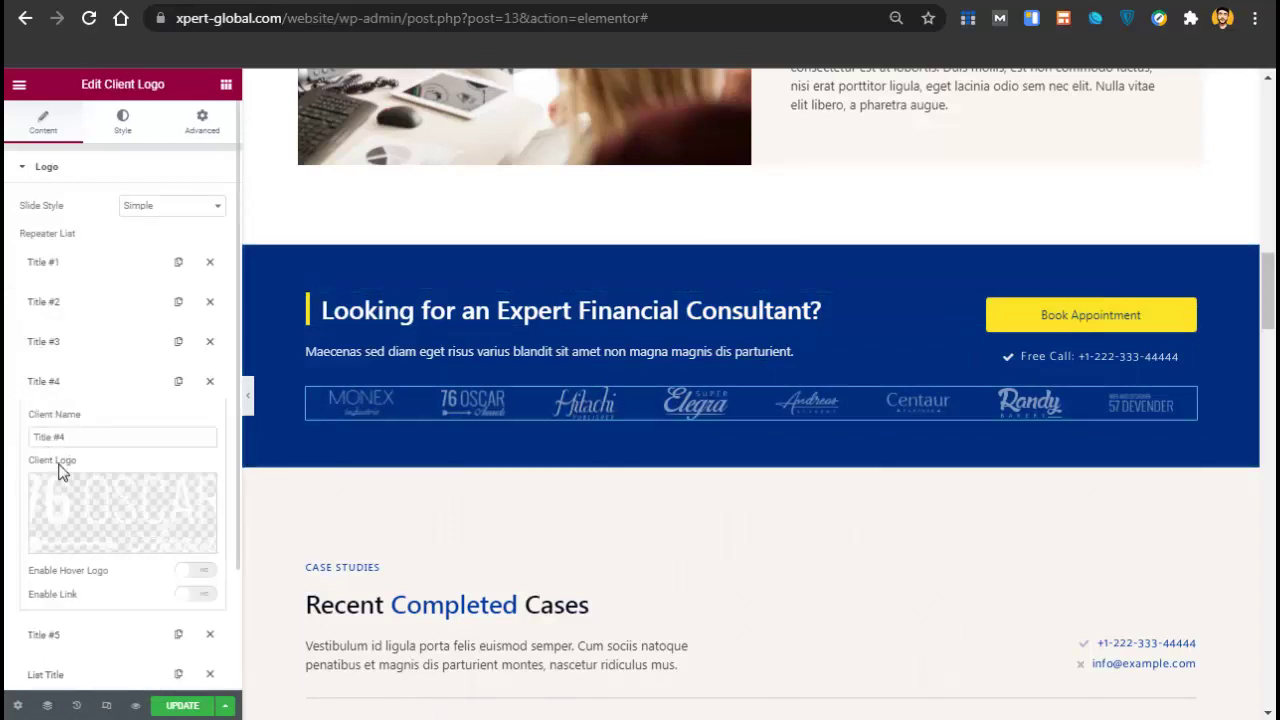
mouse_move(88, 550)
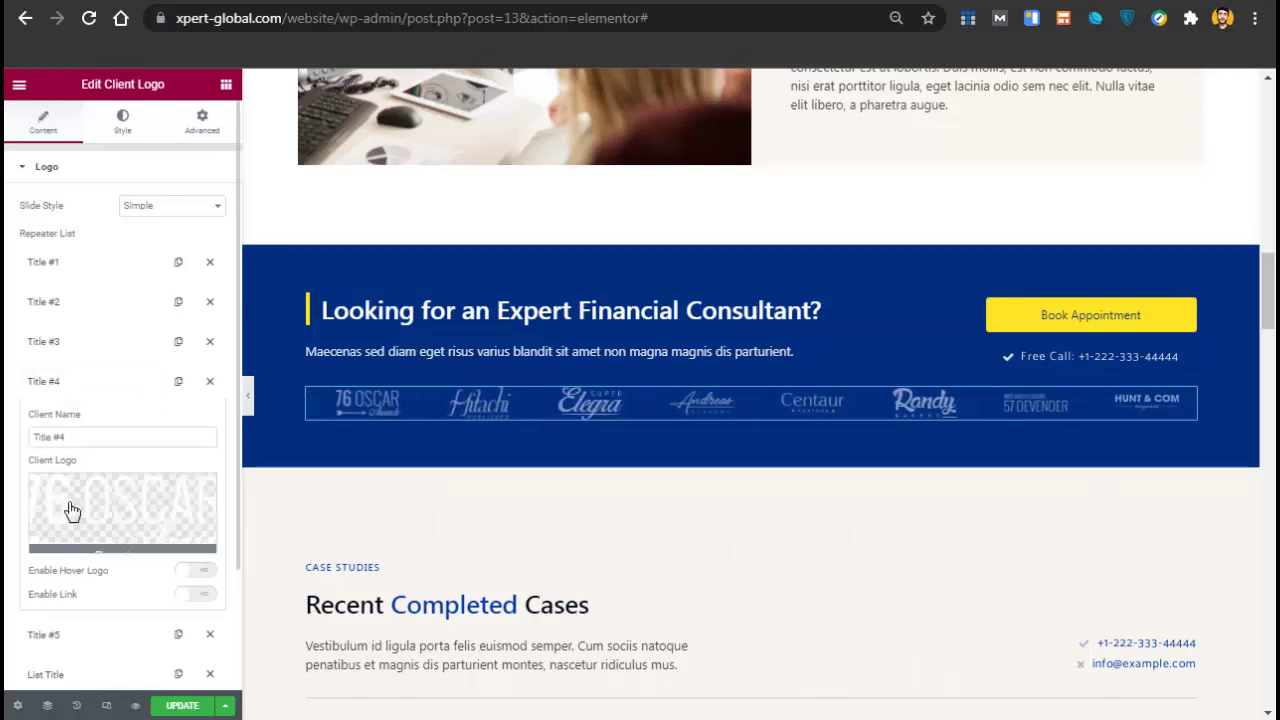
left_click(193, 572)
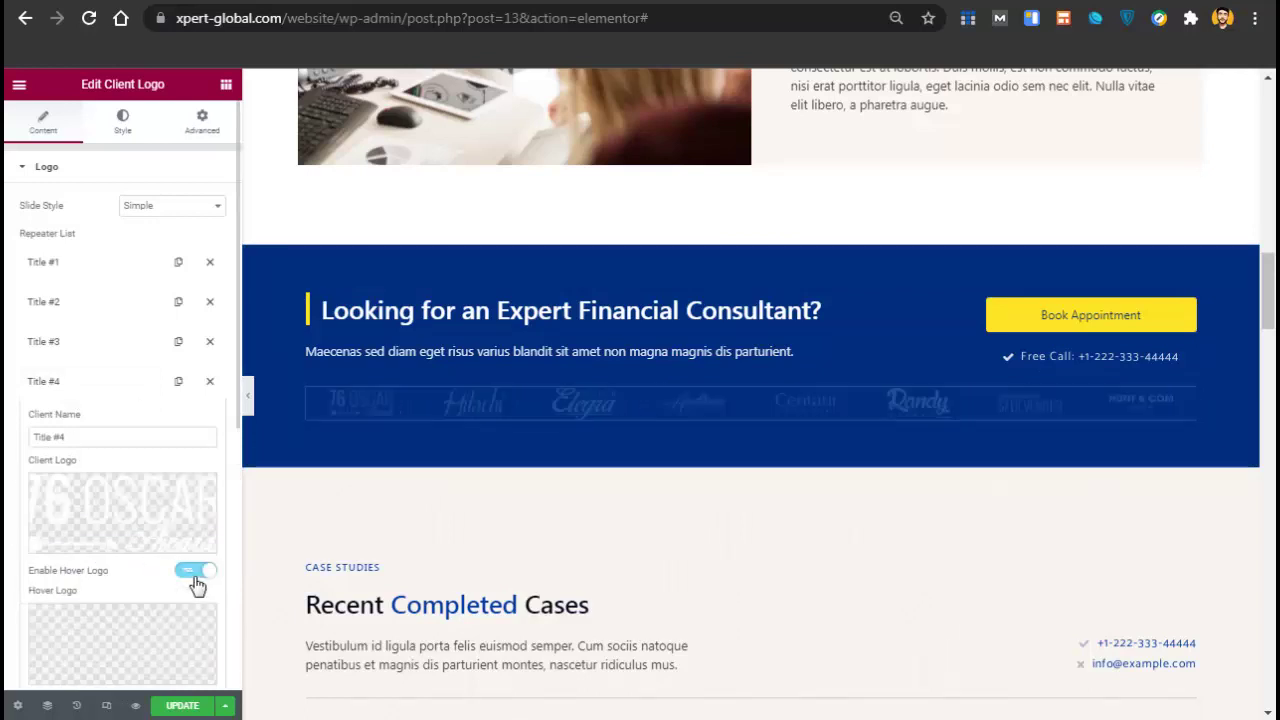
left_click(196, 576)
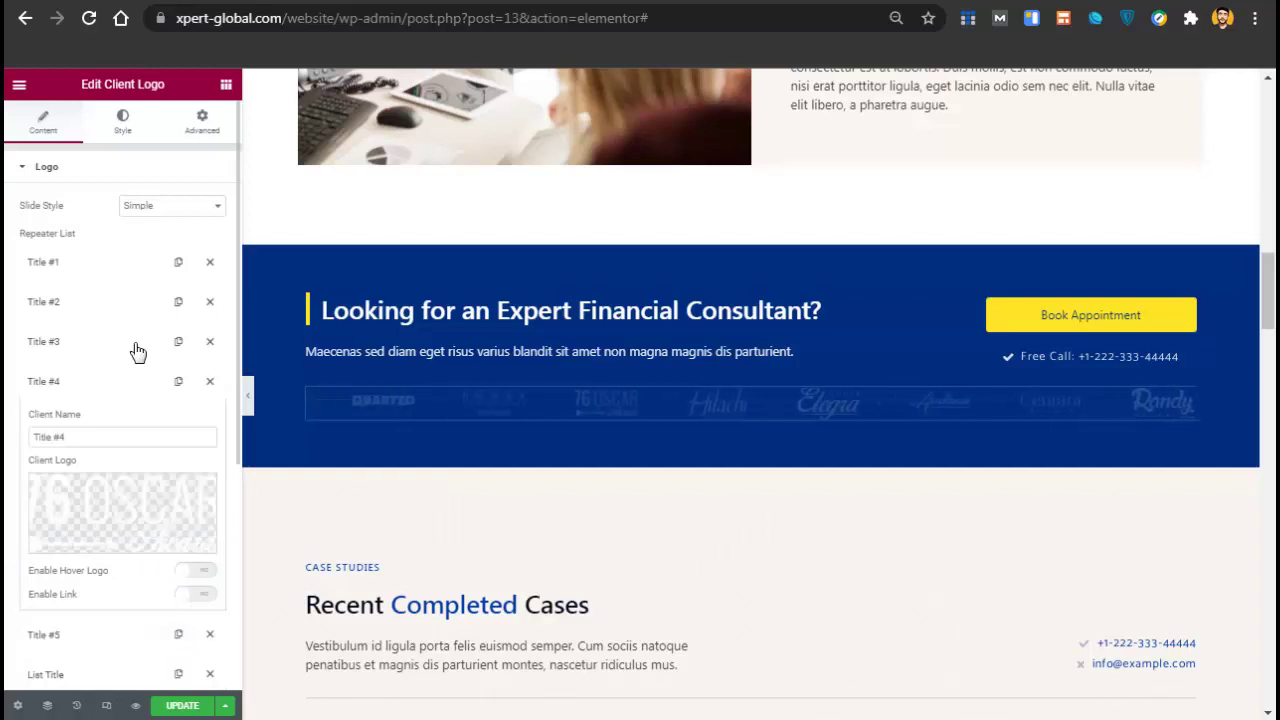
scroll(857, 300, "down", 1)
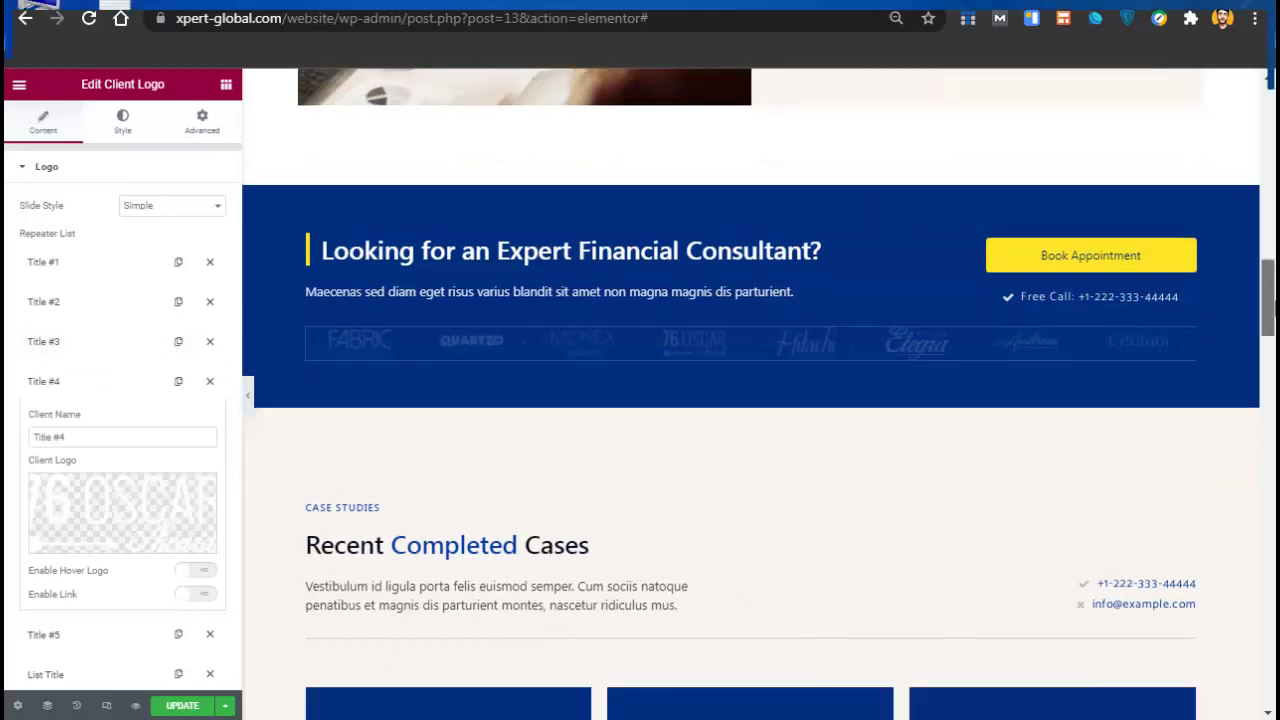
scroll(1051, 331, "down", 3)
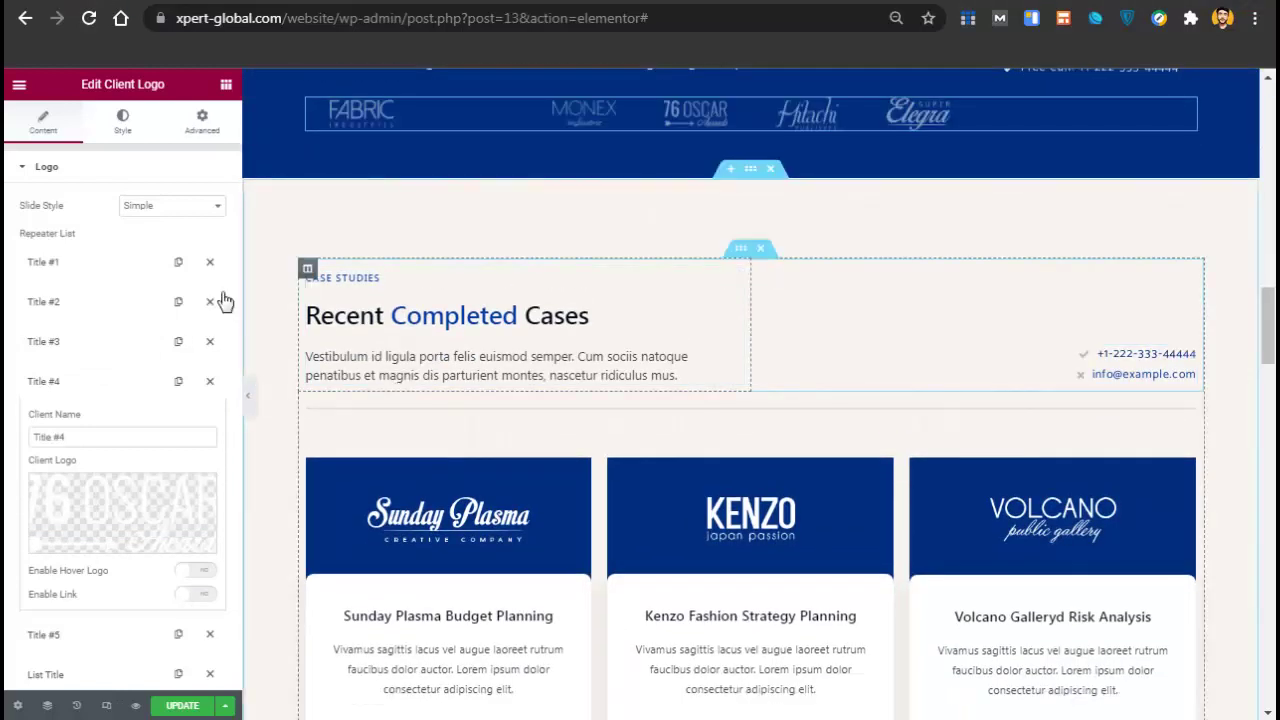
left_click_drag(238, 380, 240, 535)
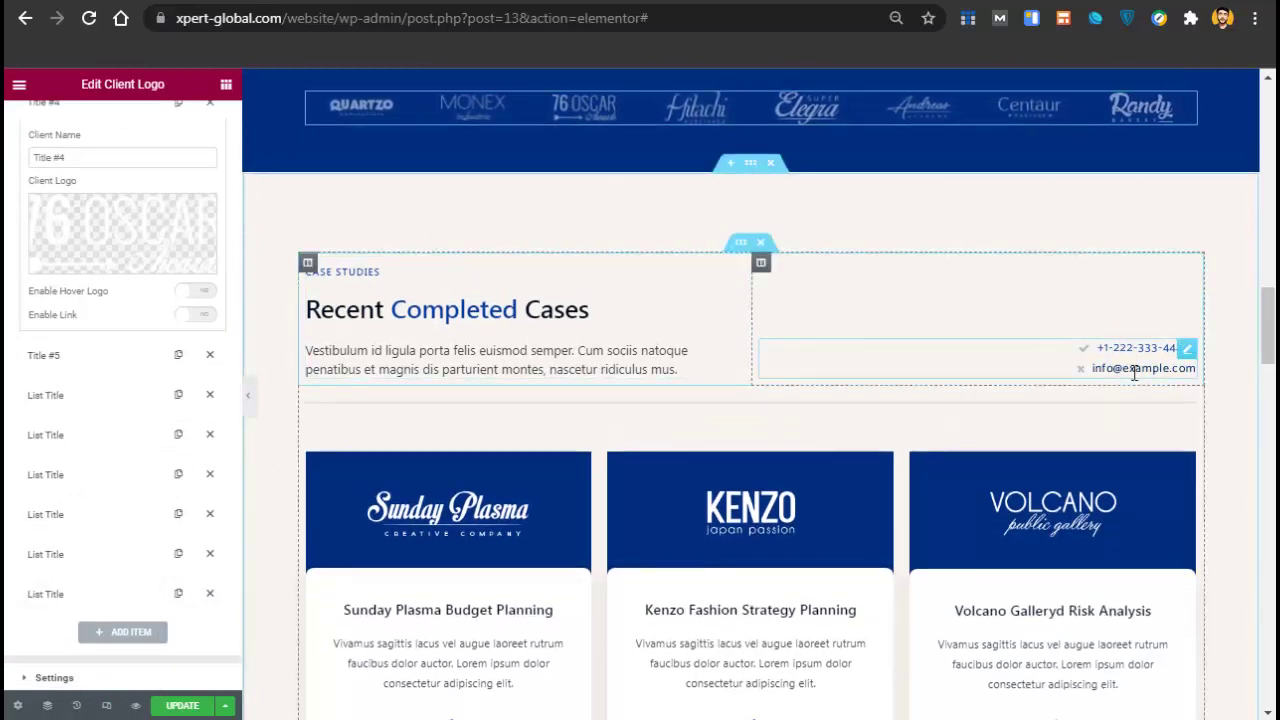
Inspect the contact list, Sunday Plasma case study card and View All Case Studies button settings.
left_click(1086, 378)
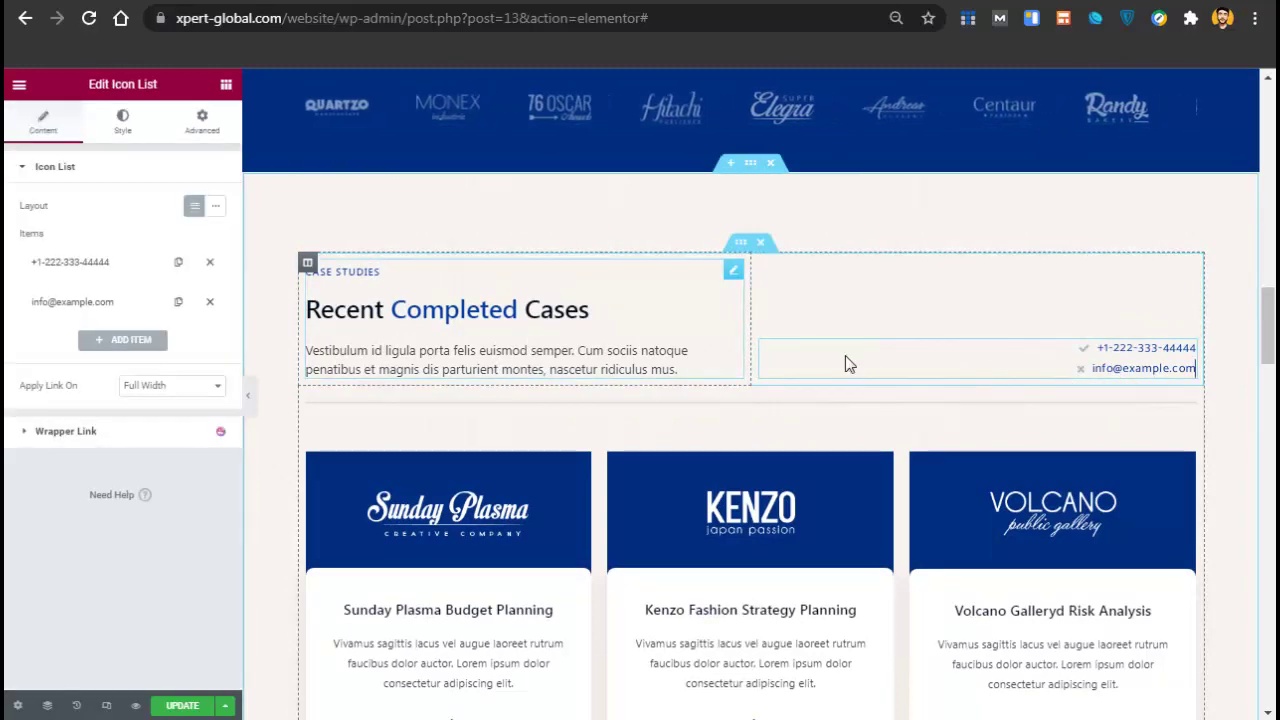
scroll(1000, 360, "down", 3)
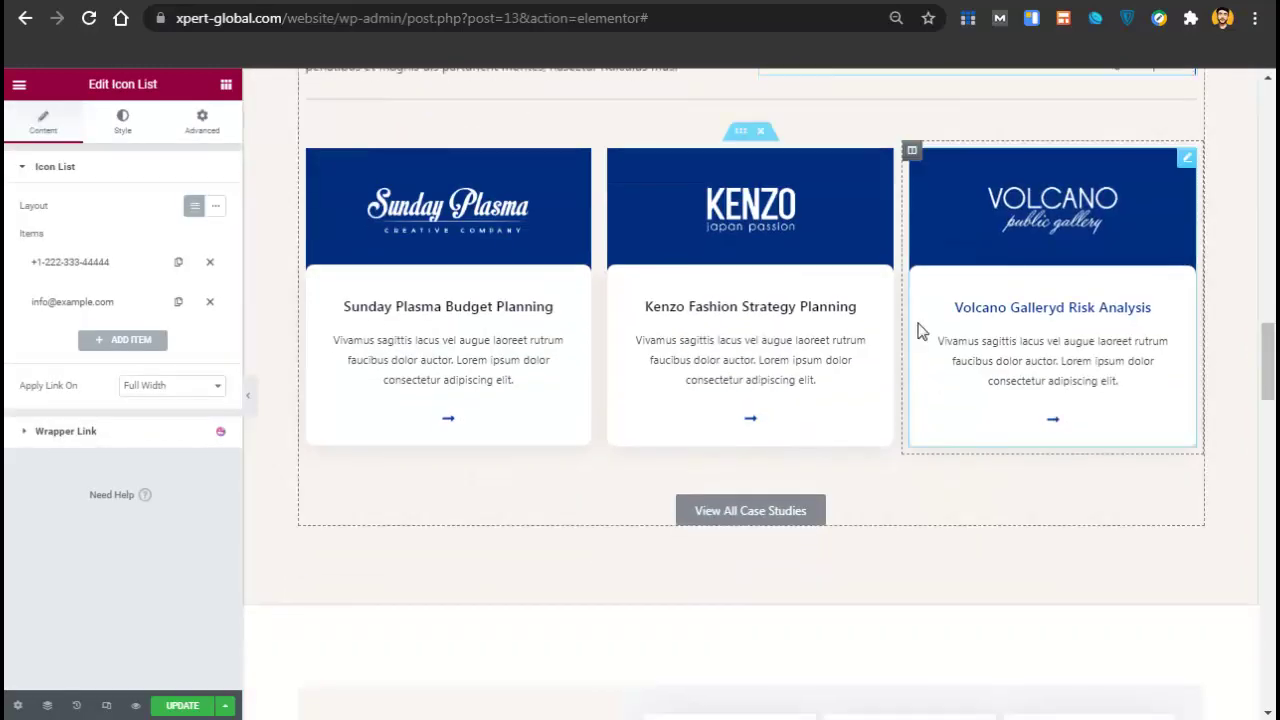
left_click(505, 209)
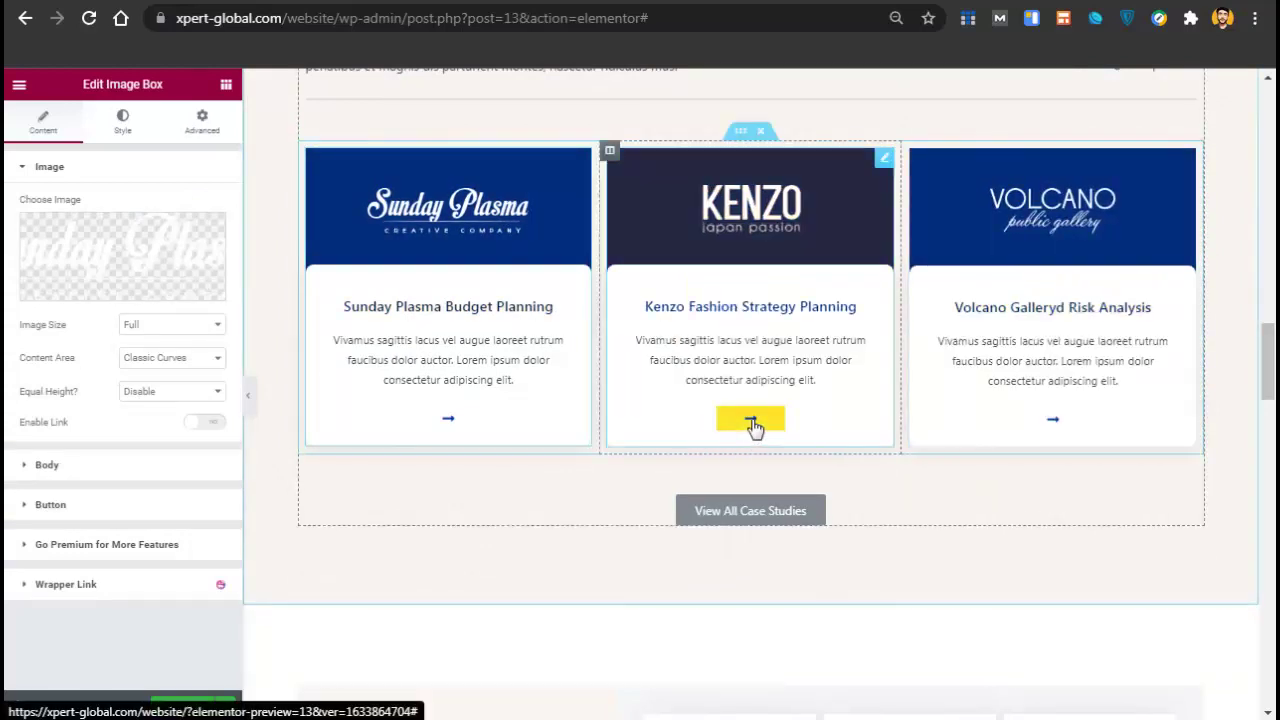
left_click(759, 510)
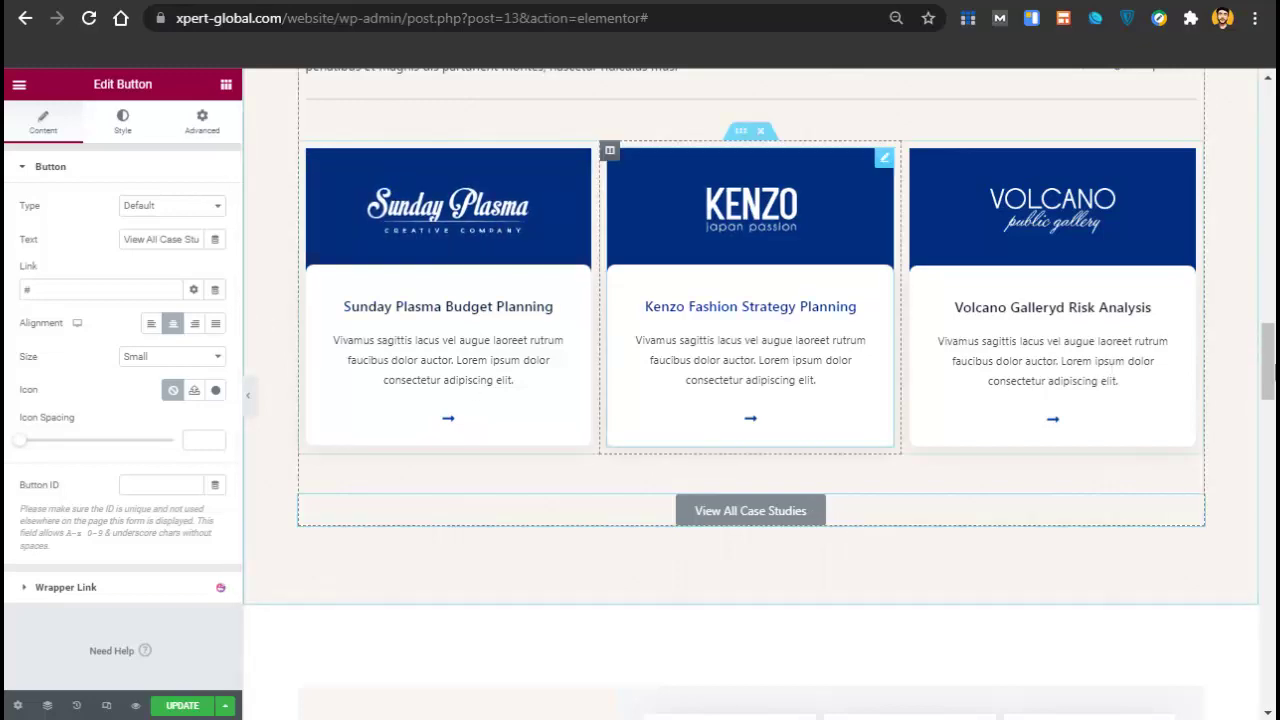
Open the Corporate Tax Service icon box settings, then call up options for the Why Choose Us grid.
scroll(455, 484, "down", 5)
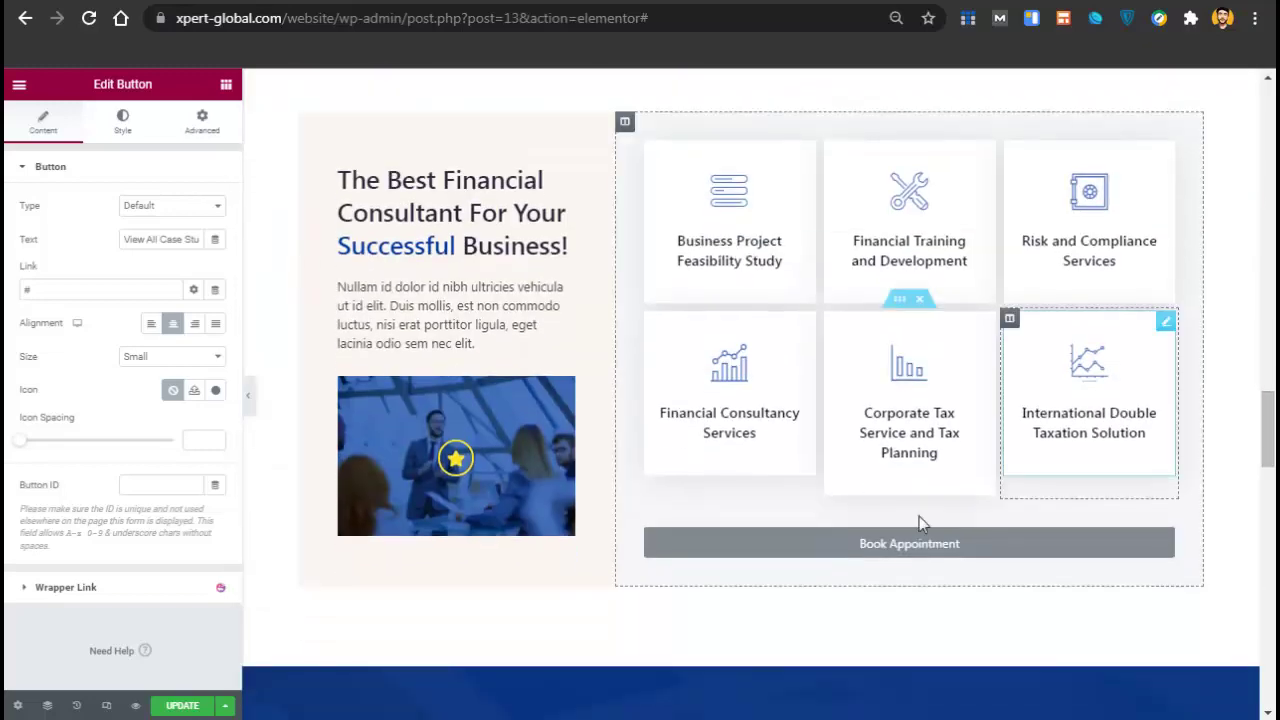
double_click(886, 414)
left_click(903, 371)
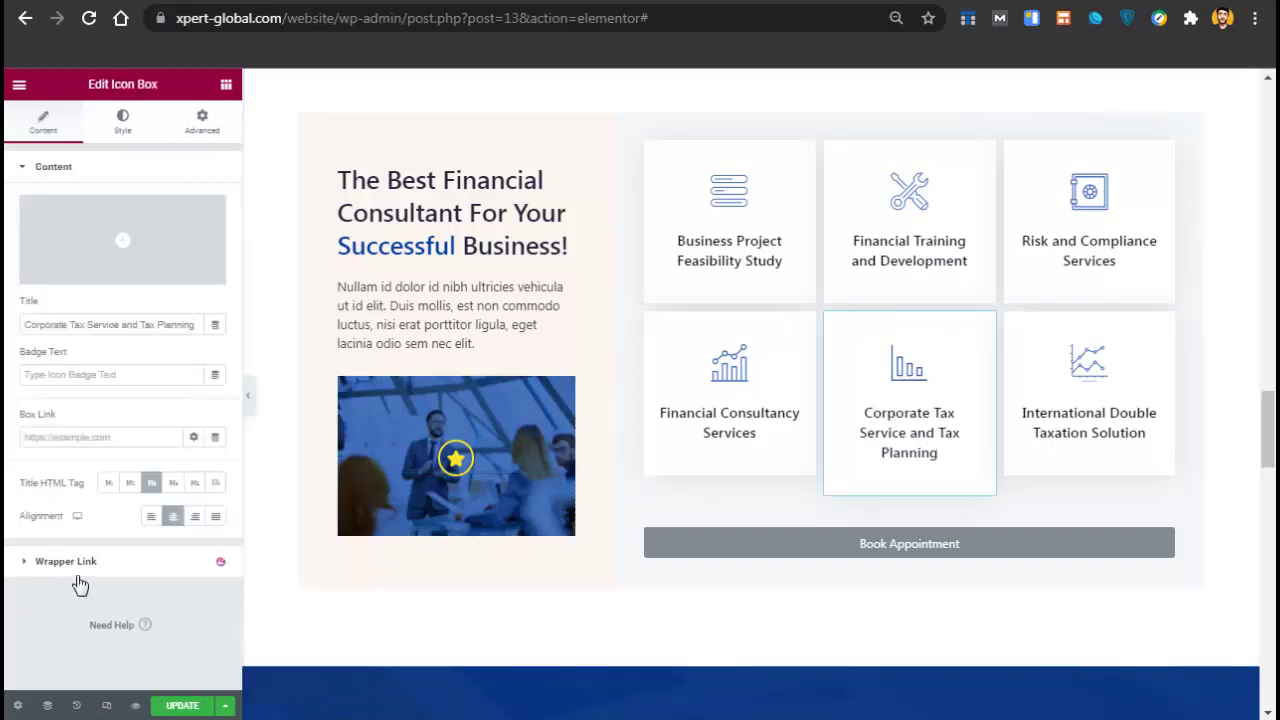
mouse_move(125, 265)
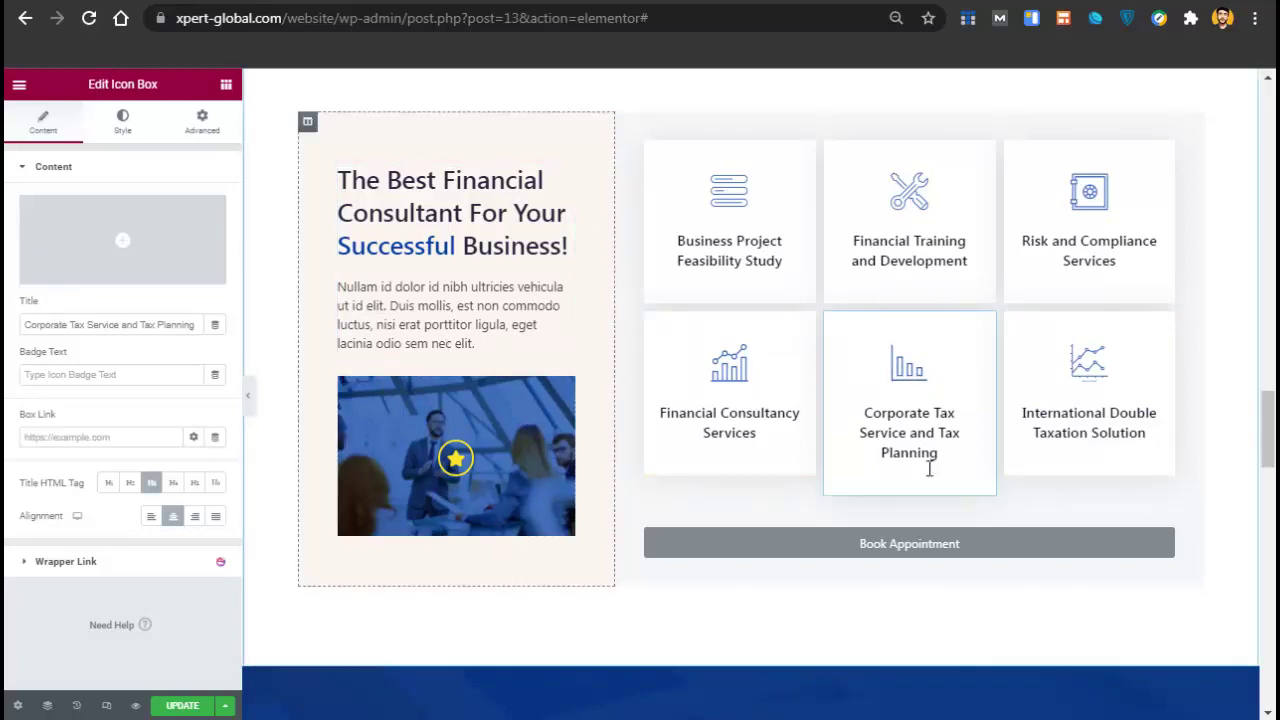
scroll(750, 400, "down", 6)
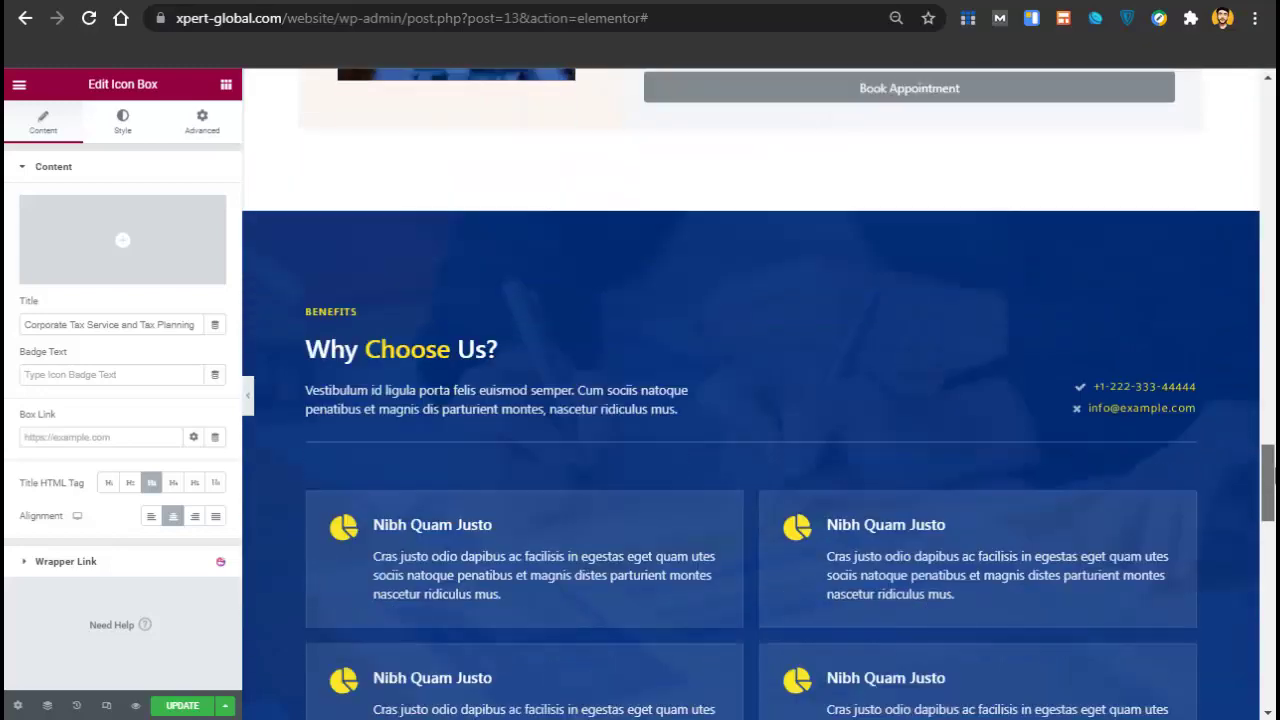
scroll(653, 592, "down", 2)
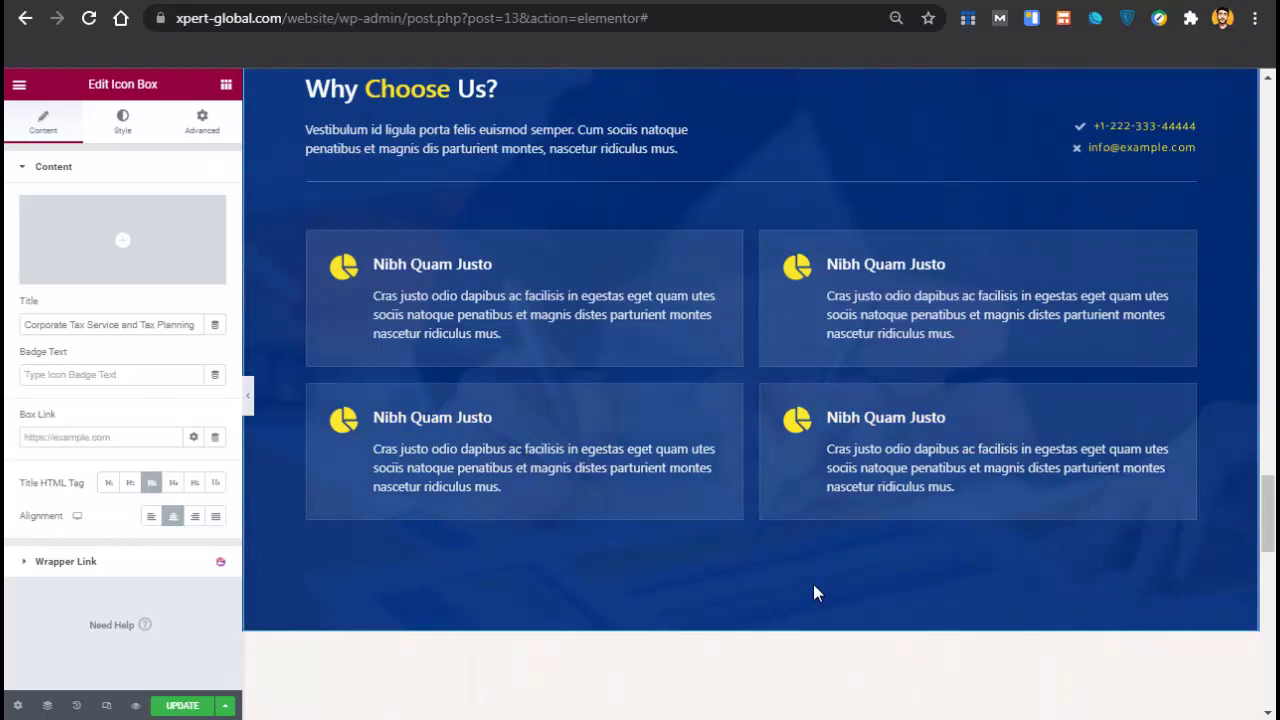
right_click(598, 580)
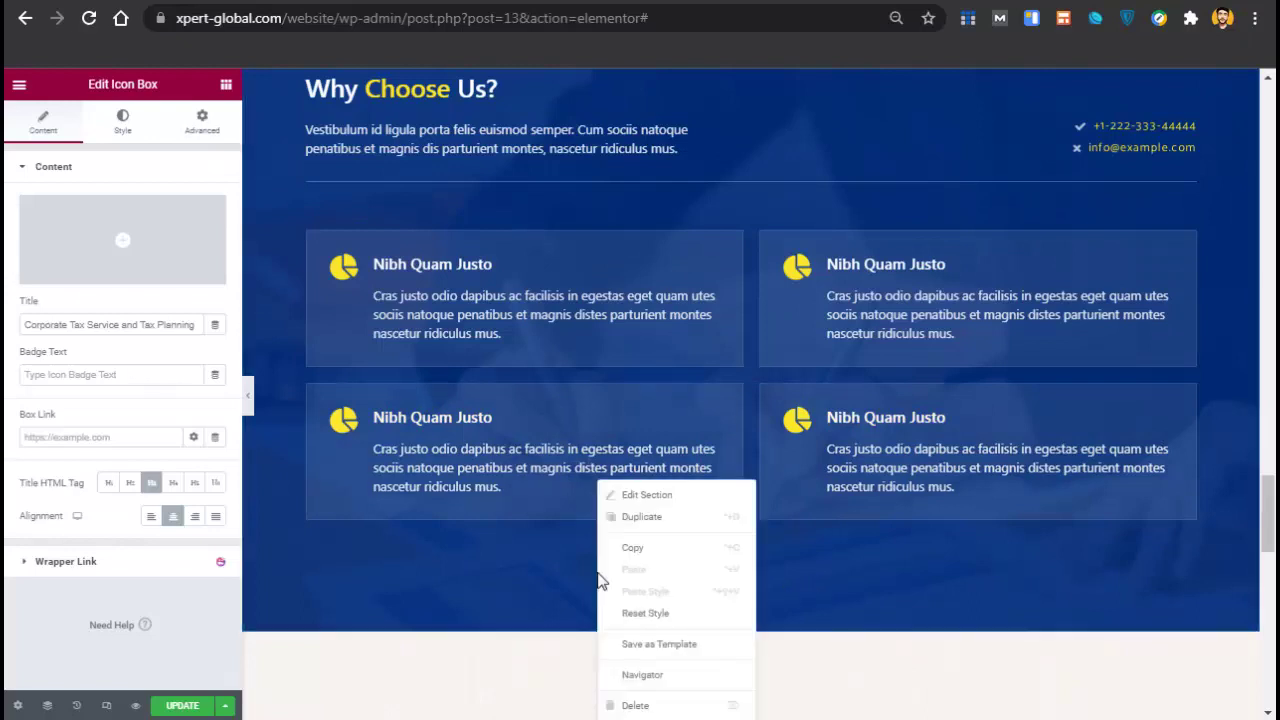
Set the Why Choose Us section's background overlay colour to navy #002E53.
left_click(660, 494)
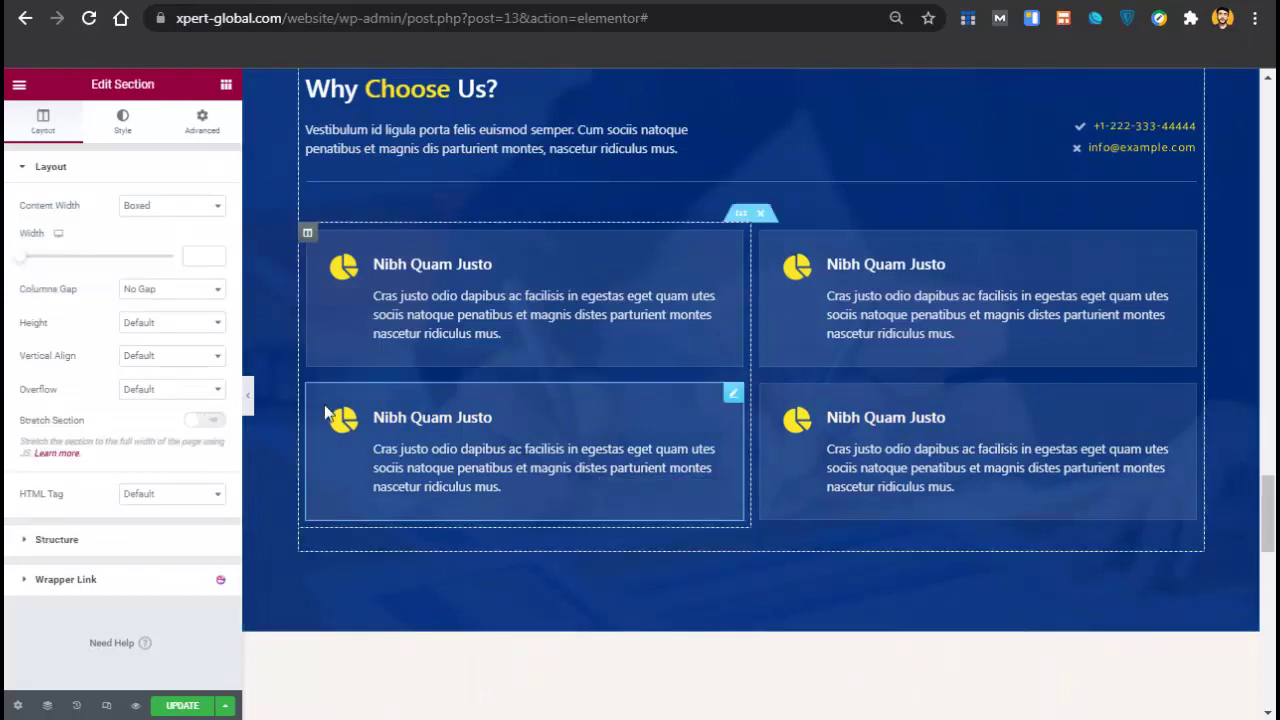
left_click(113, 128)
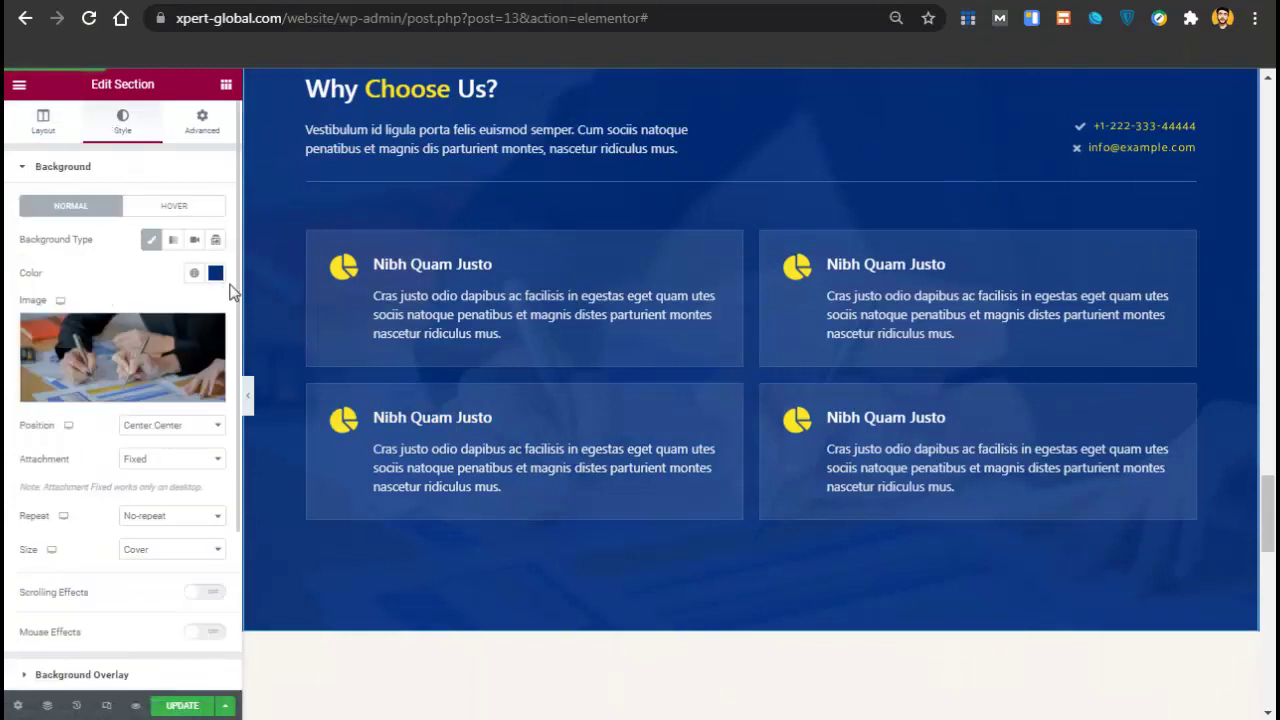
scroll(200, 420, "down", 4)
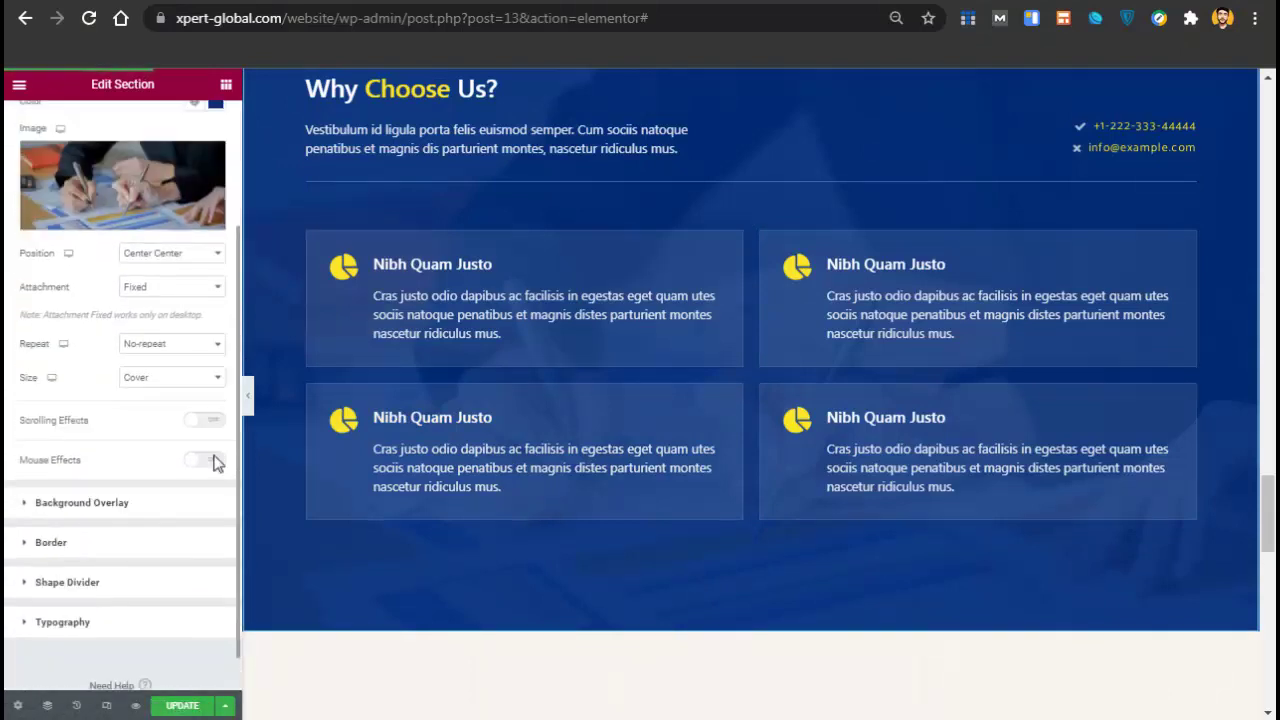
left_click(82, 493)
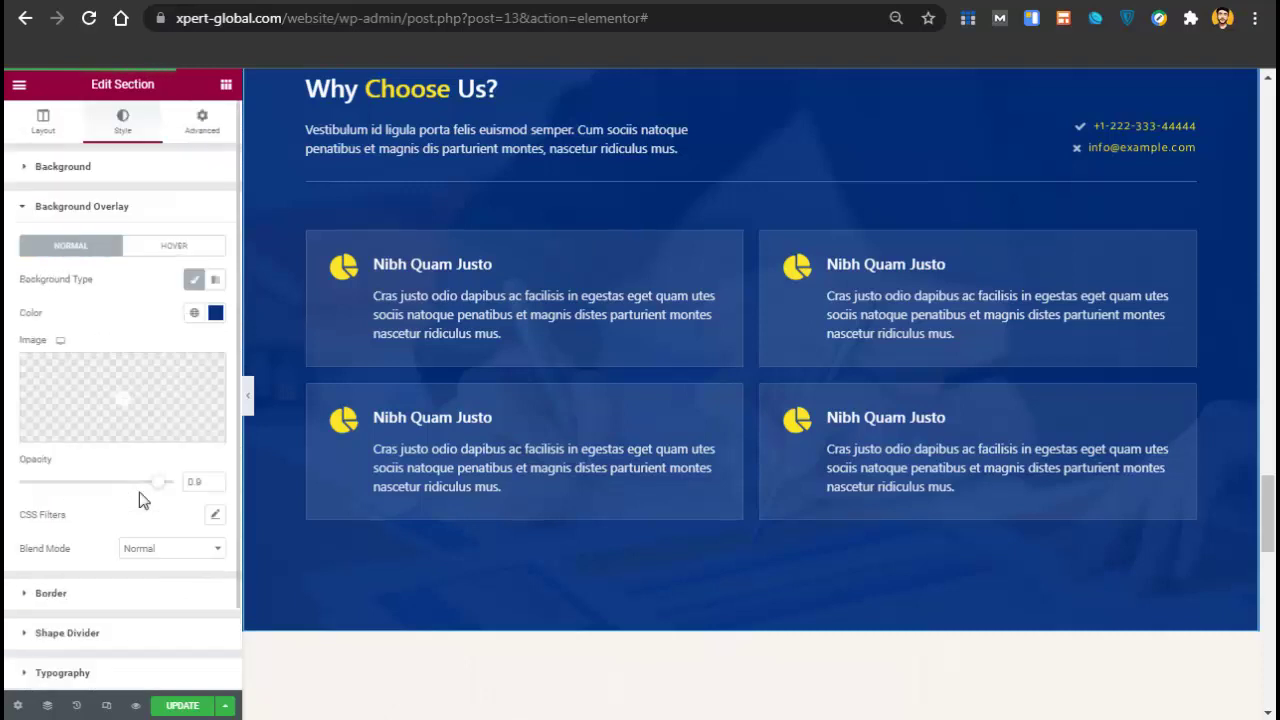
left_click(215, 313)
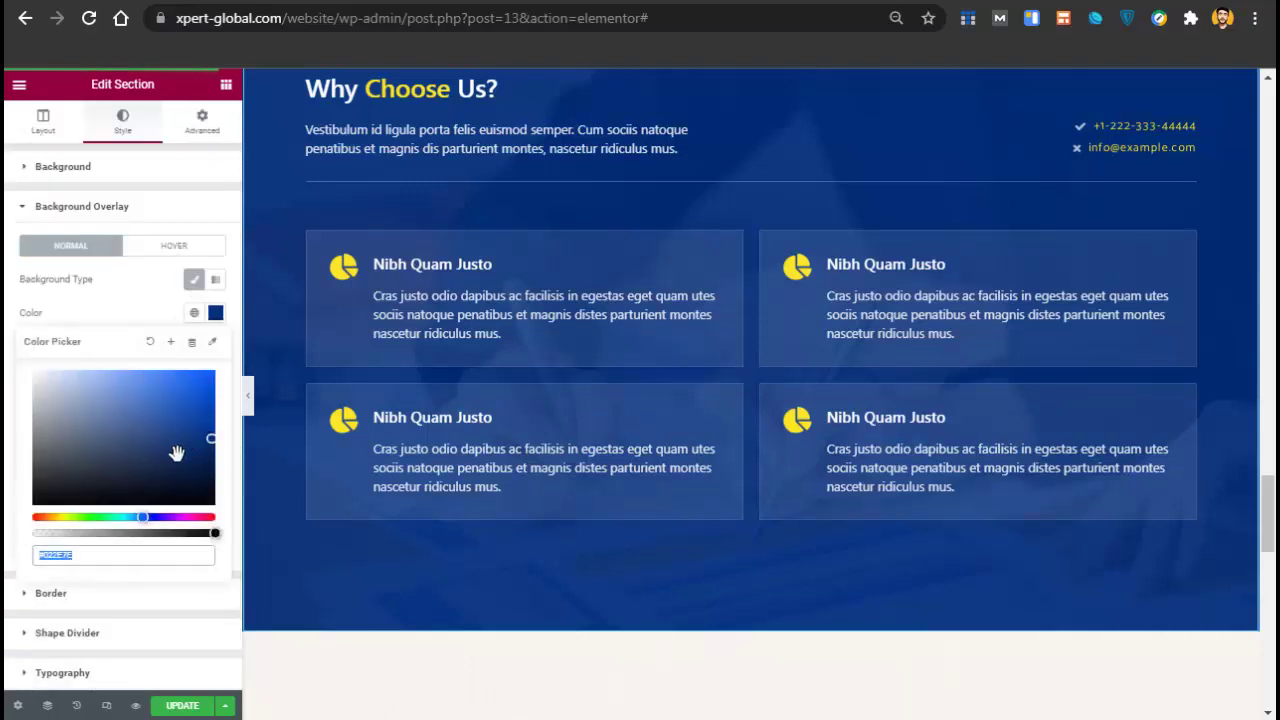
left_click_drag(176, 471, 35, 374)
left_click_drag(164, 393, 232, 386)
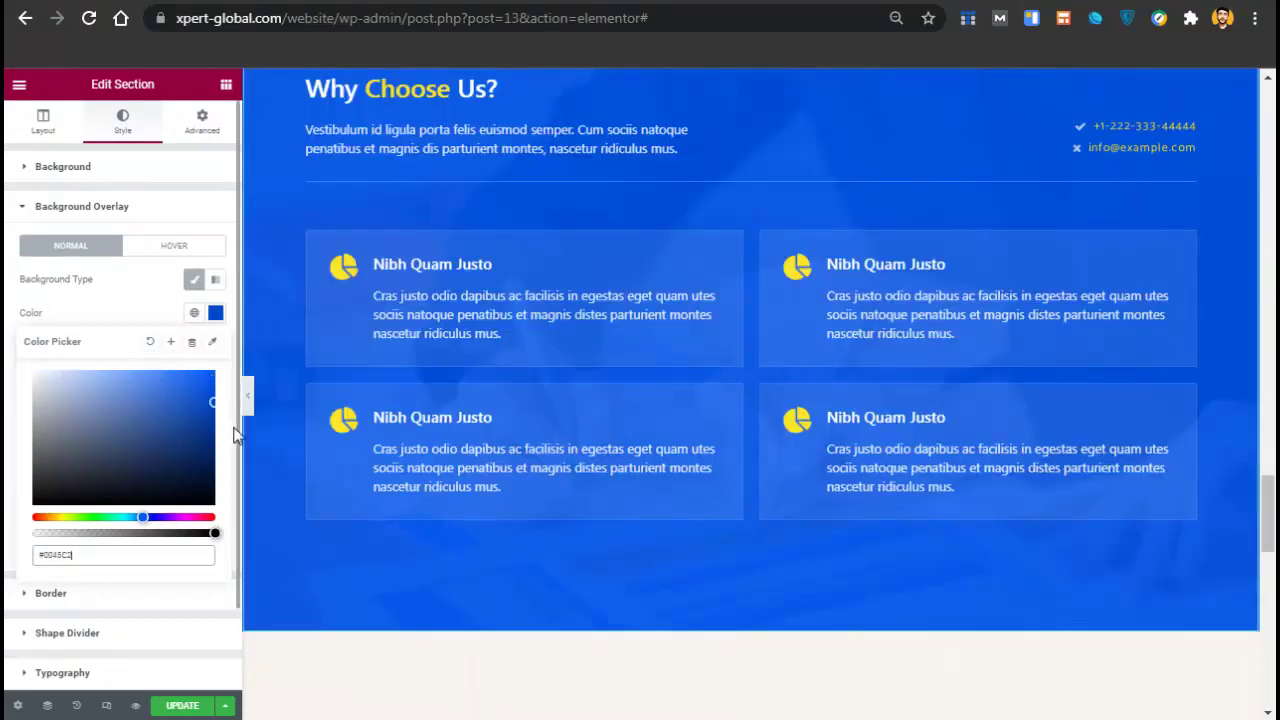
left_click_drag(232, 430, 234, 441)
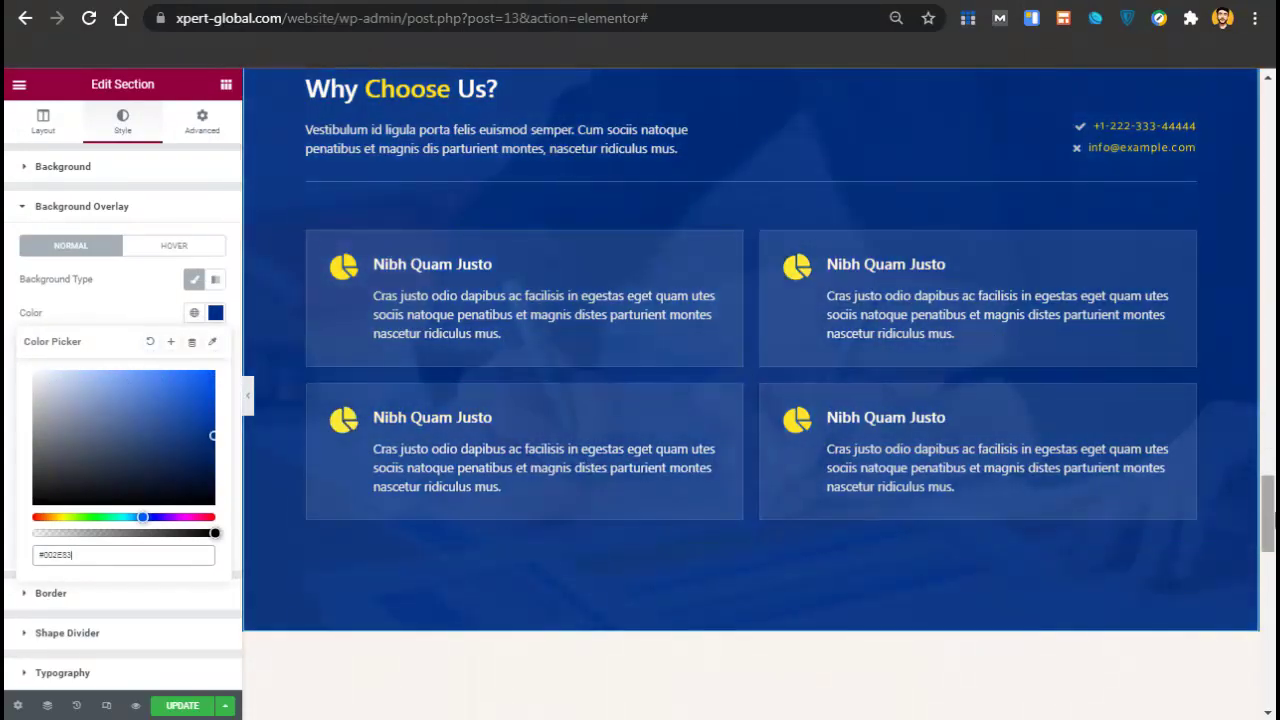
scroll(790, 430, "down", 7)
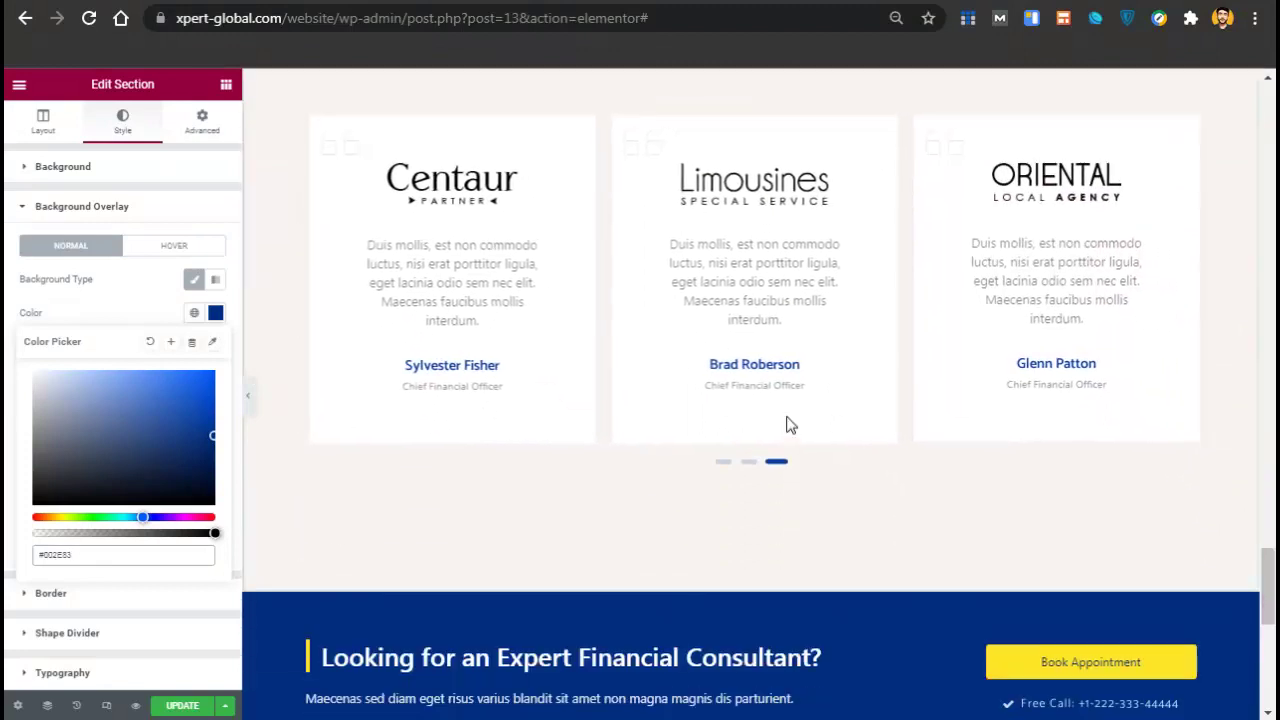
Review the testimonial carousel's entries, then save the Home page with UPDATE.
left_click(745, 305)
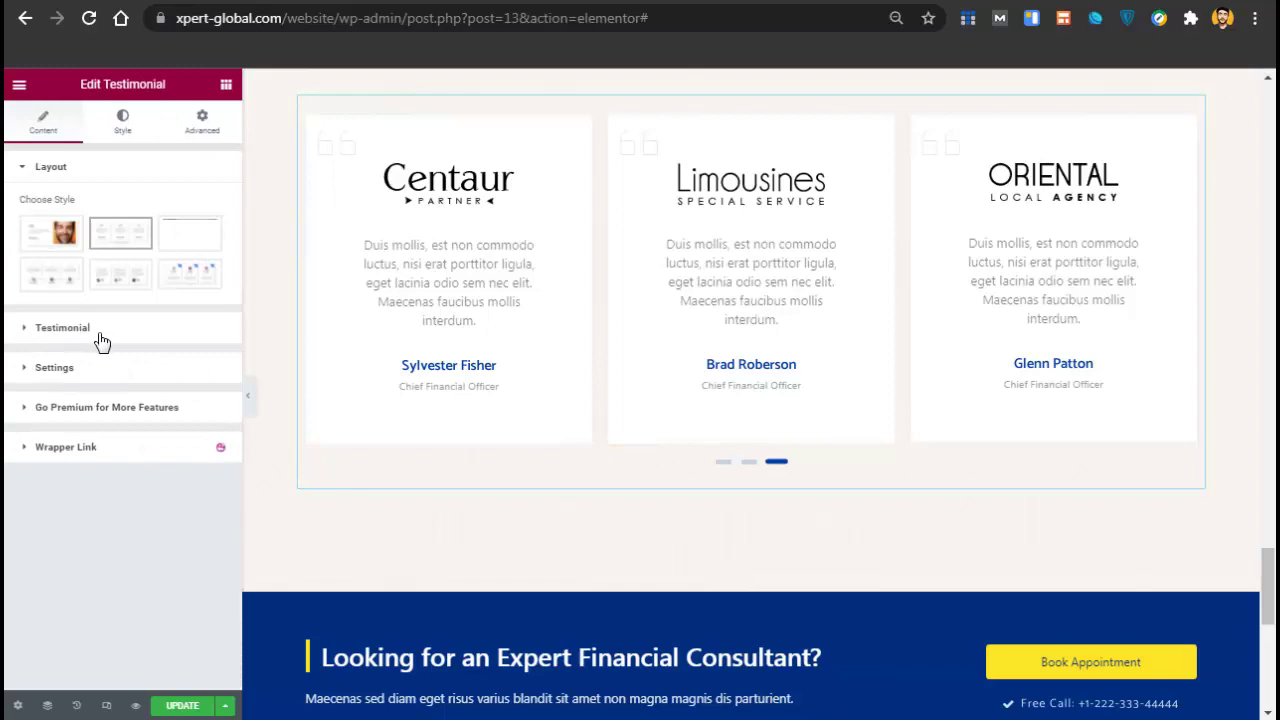
left_click(145, 329)
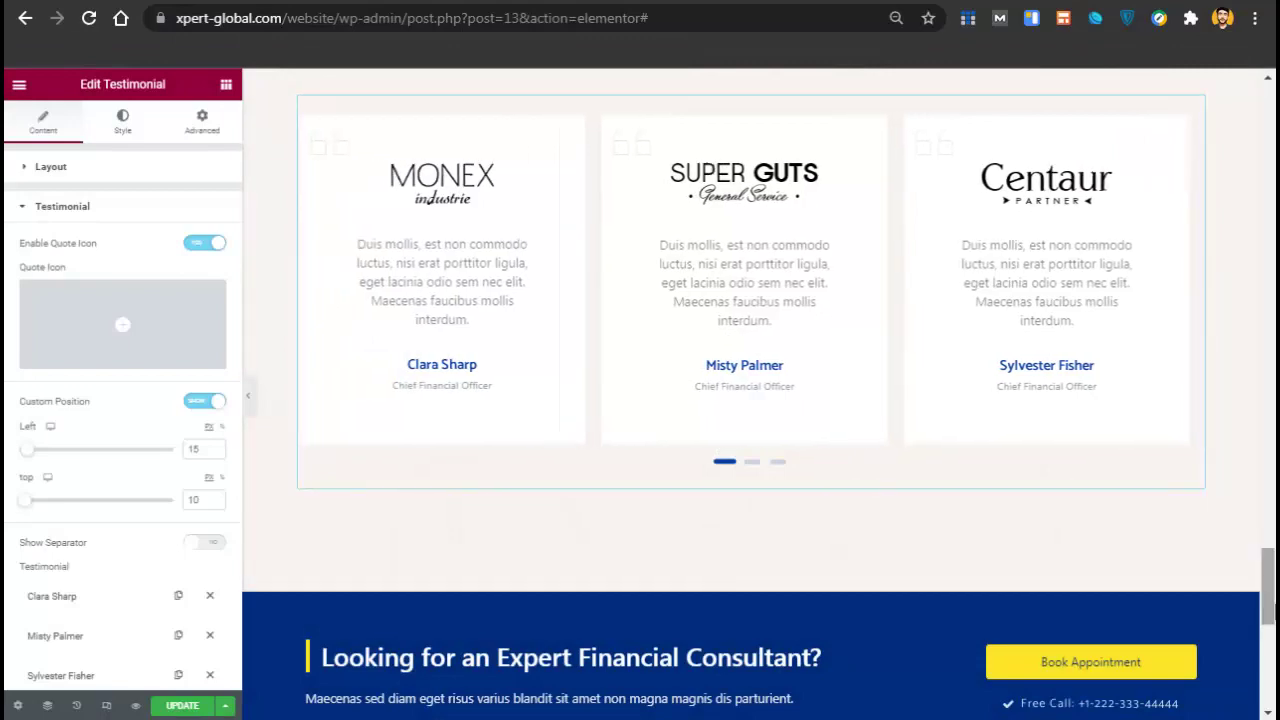
scroll(1069, 447, "down", 3)
scroll(1069, 447, "down", 2)
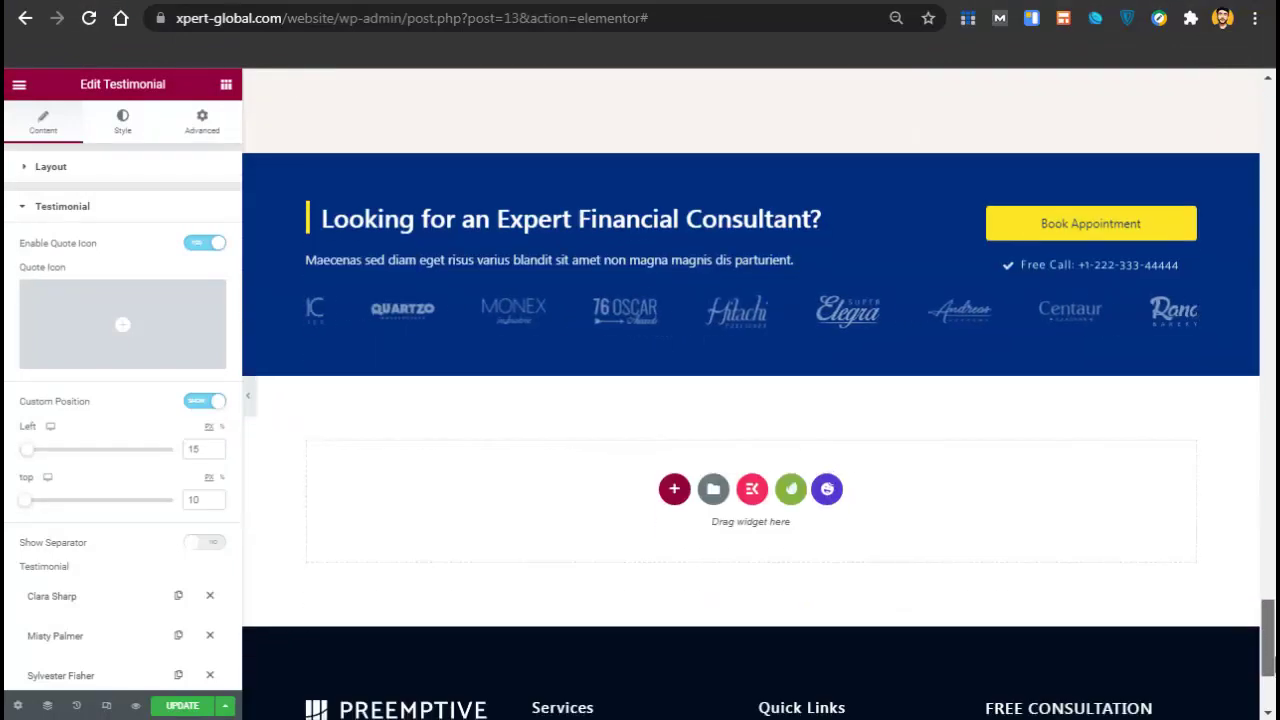
scroll(1069, 447, "down", 2)
scroll(1069, 447, "up", 1)
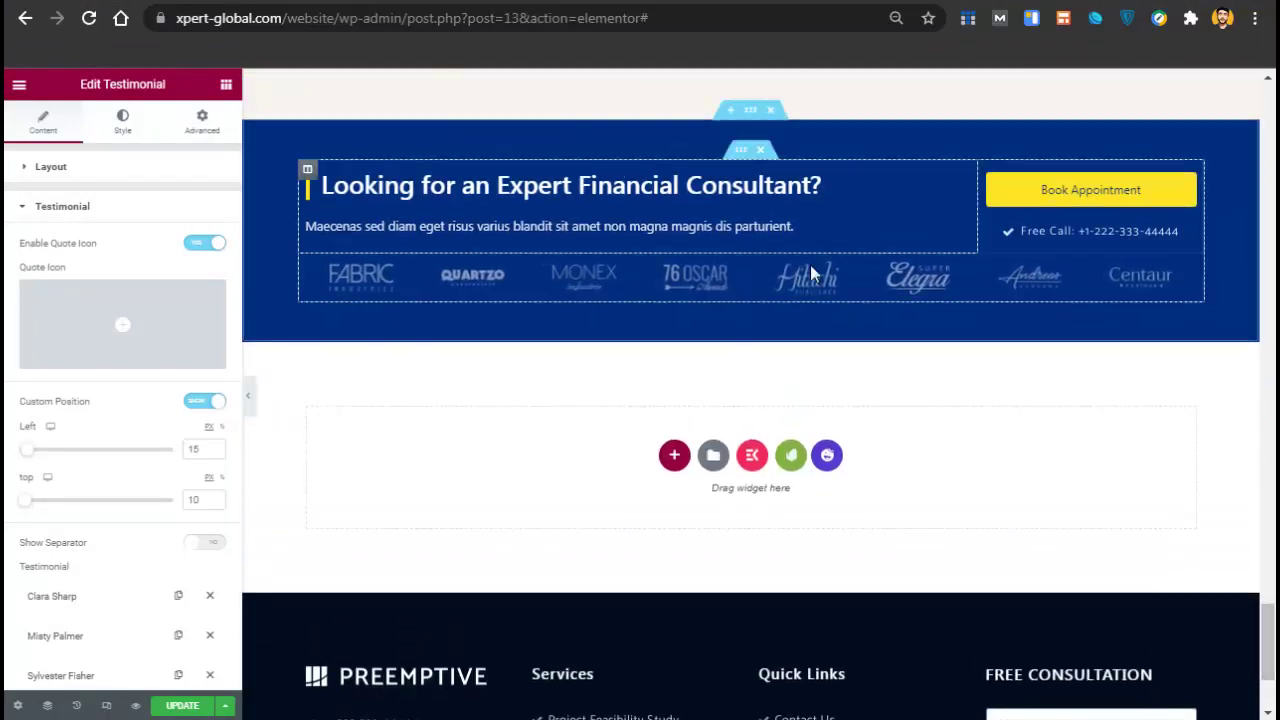
left_click(170, 710)
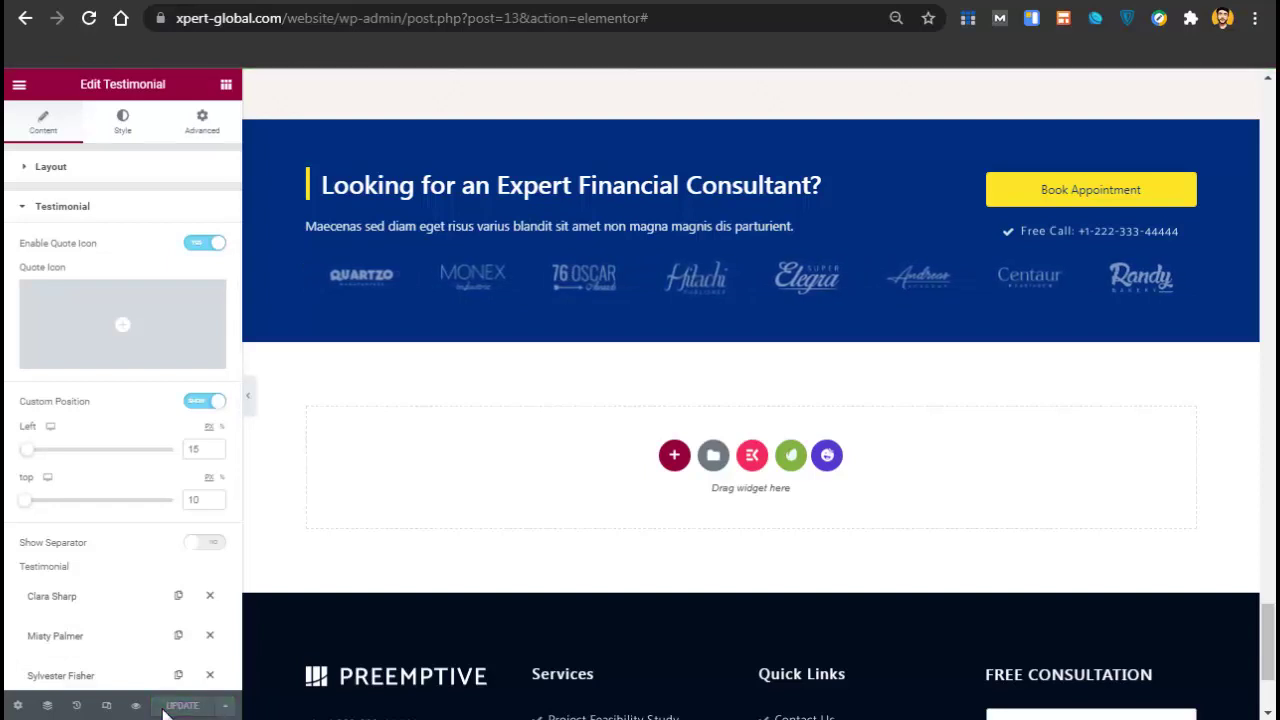
left_click_drag(650, 18, 337, 62)
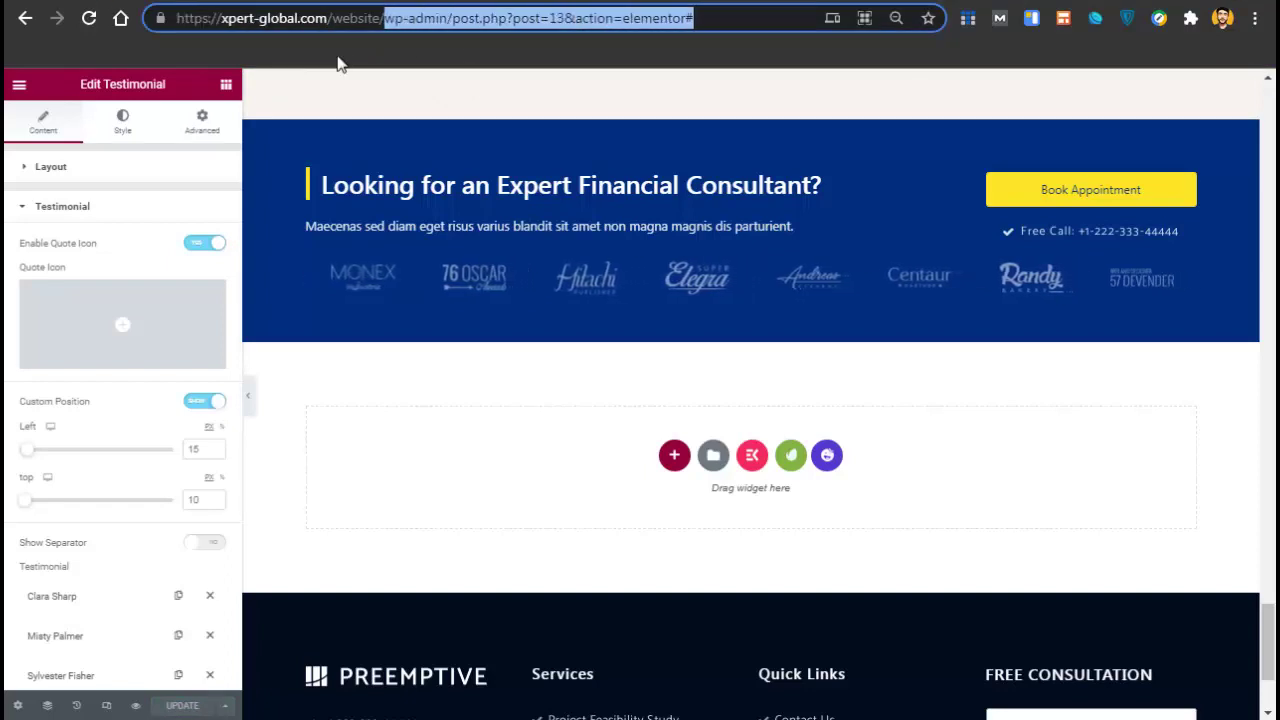
Load the public homepage, scroll through it, then switch to the ThemeForest Preemptive preview tab.
key("BackSpace")
key("Return")
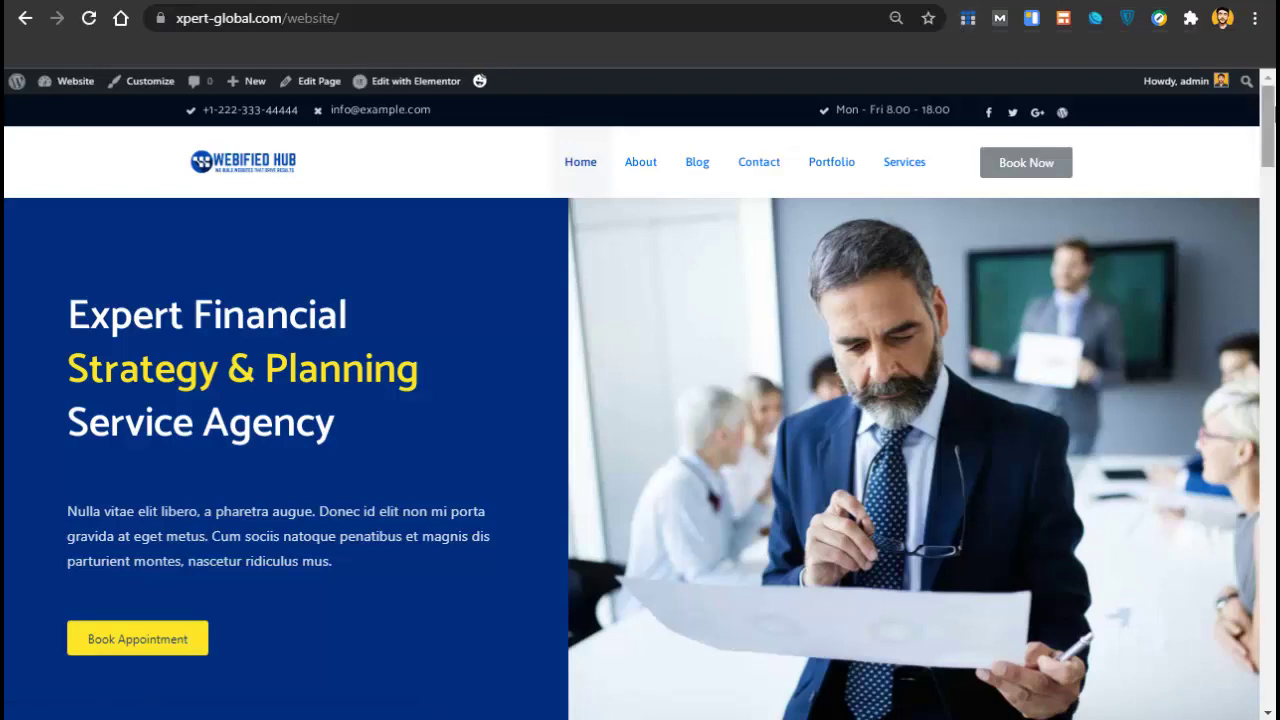
scroll(640, 407, "down", 8)
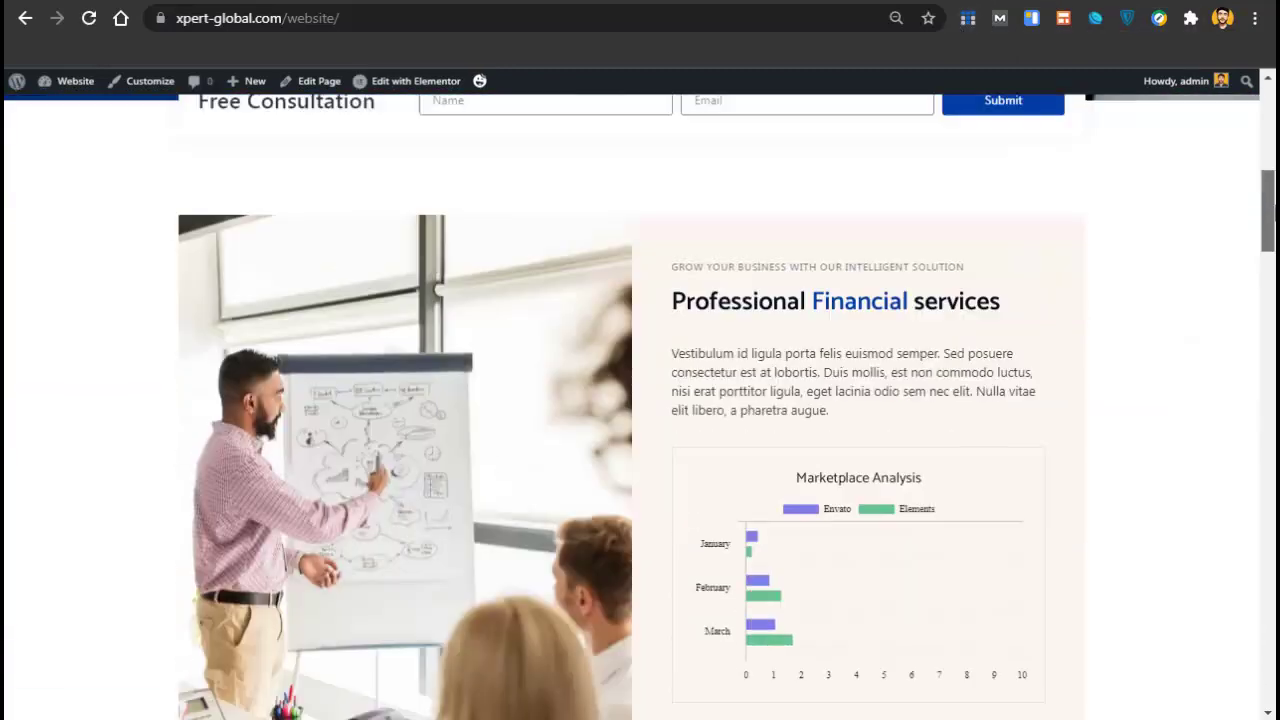
scroll(640, 407, "down", 3)
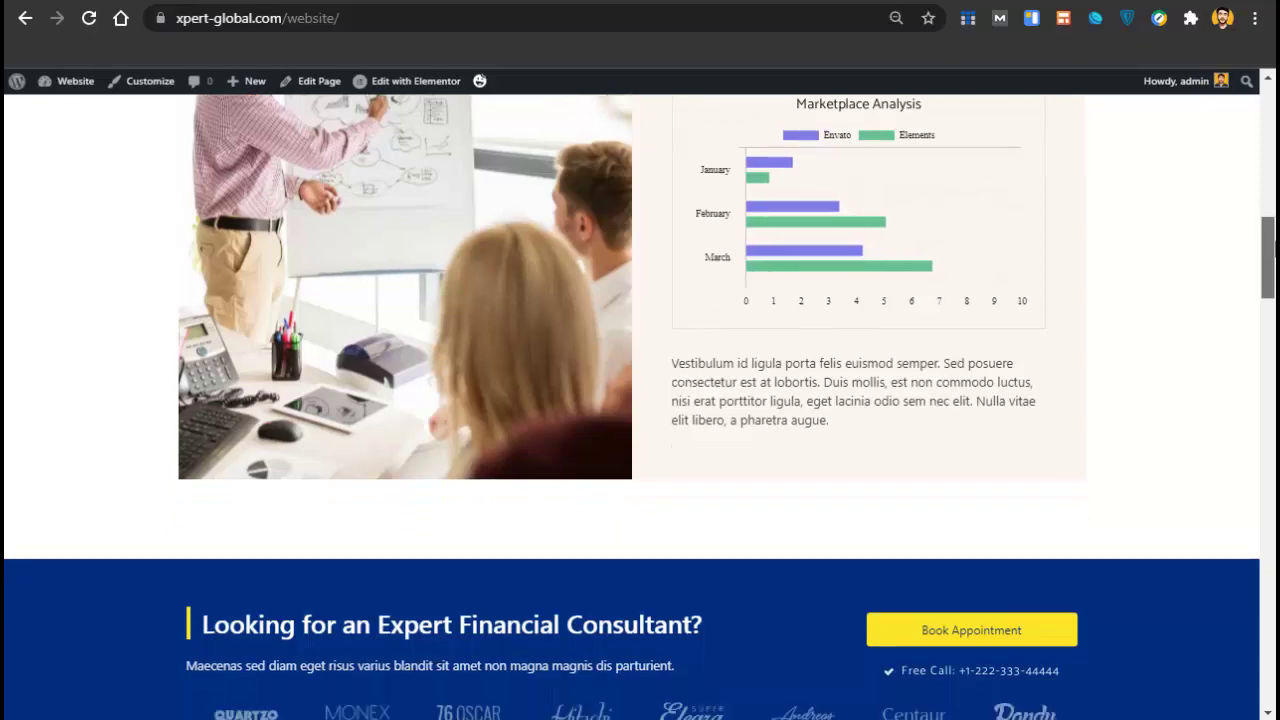
scroll(640, 407, "down", 8)
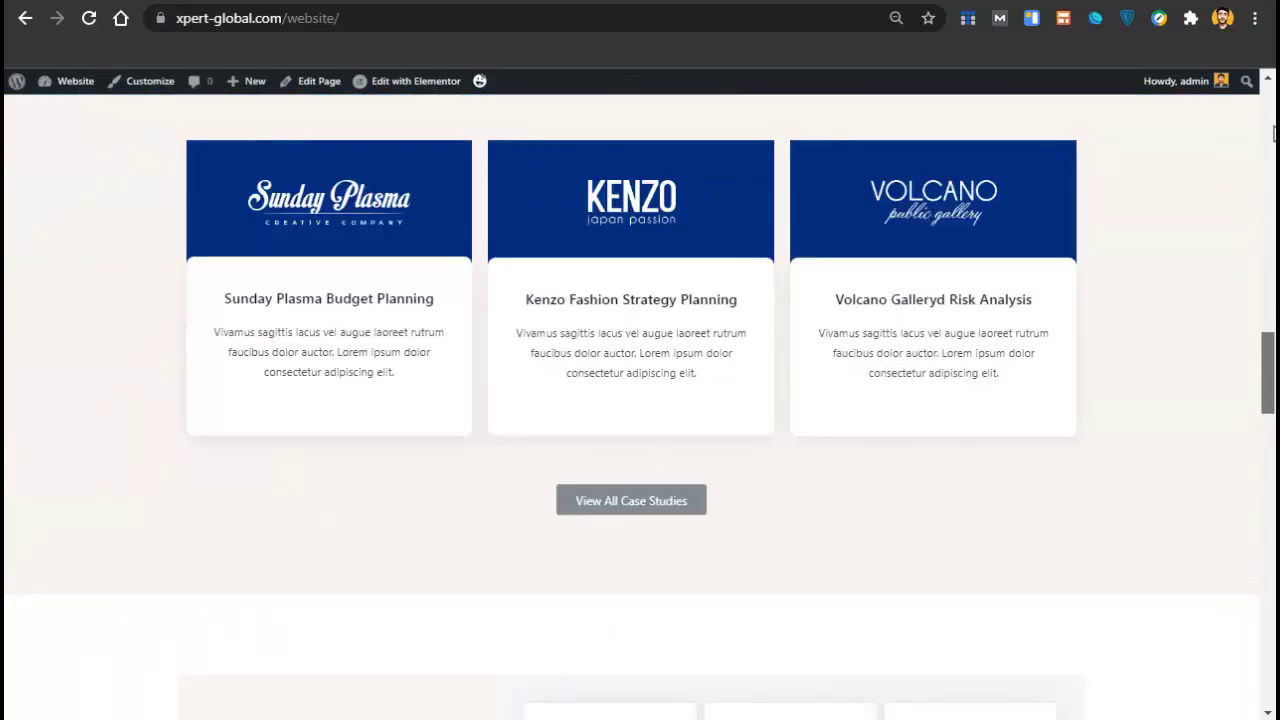
left_click_drag(1271, 380, 1271, 137)
scroll(898, 117, "up", 1)
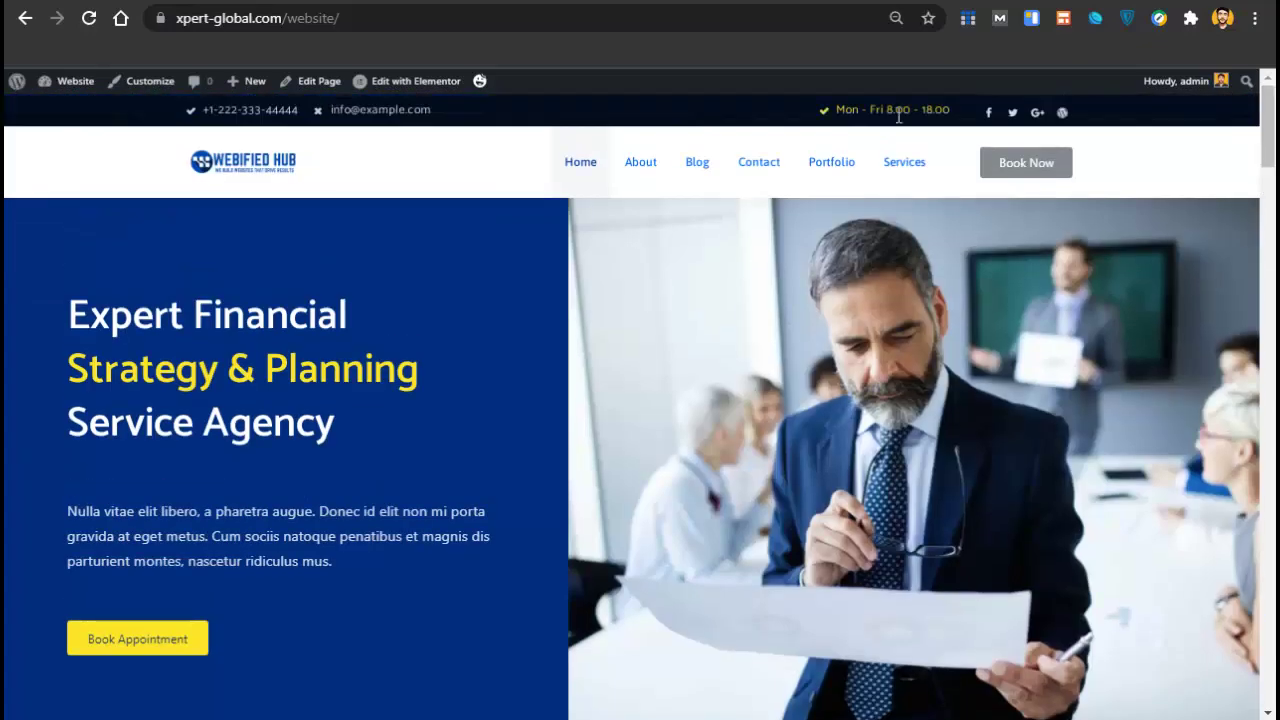
key("ctrl+Tab")
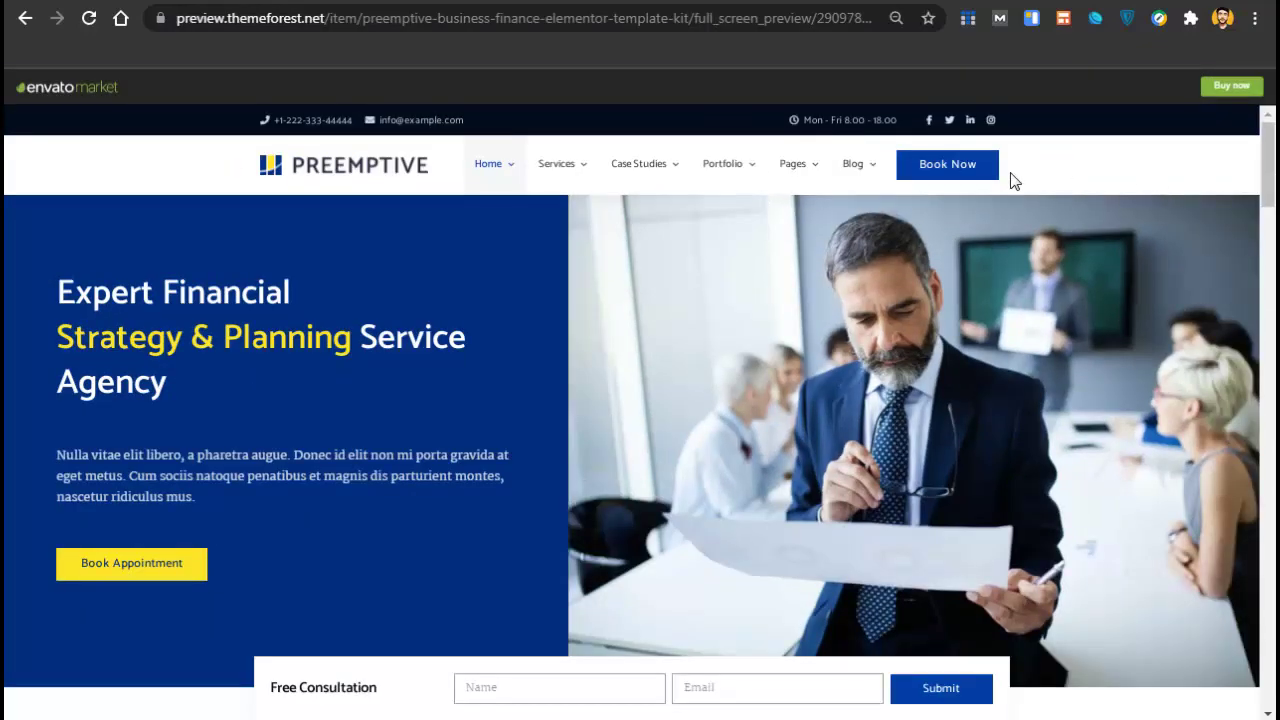
Open the About page in Elementor and show the installed template kits library.
scroll(1050, 200, "down", 20)
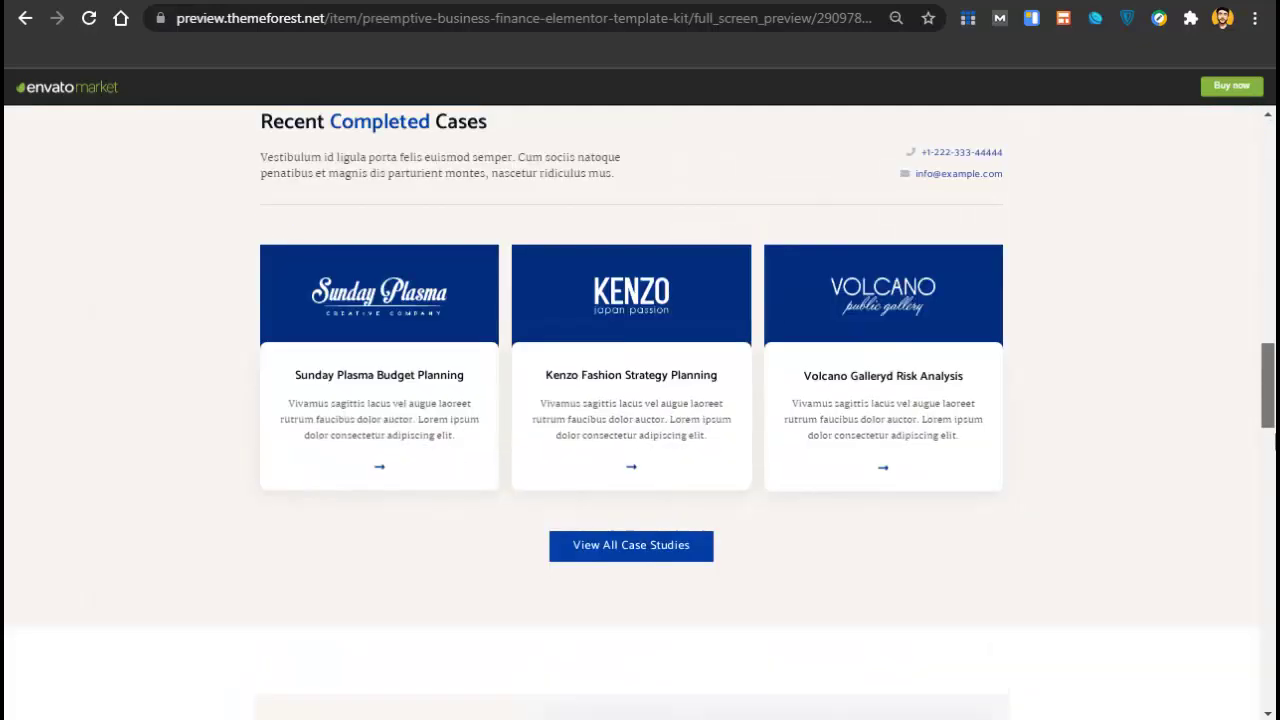
key("ctrl+shift+Tab")
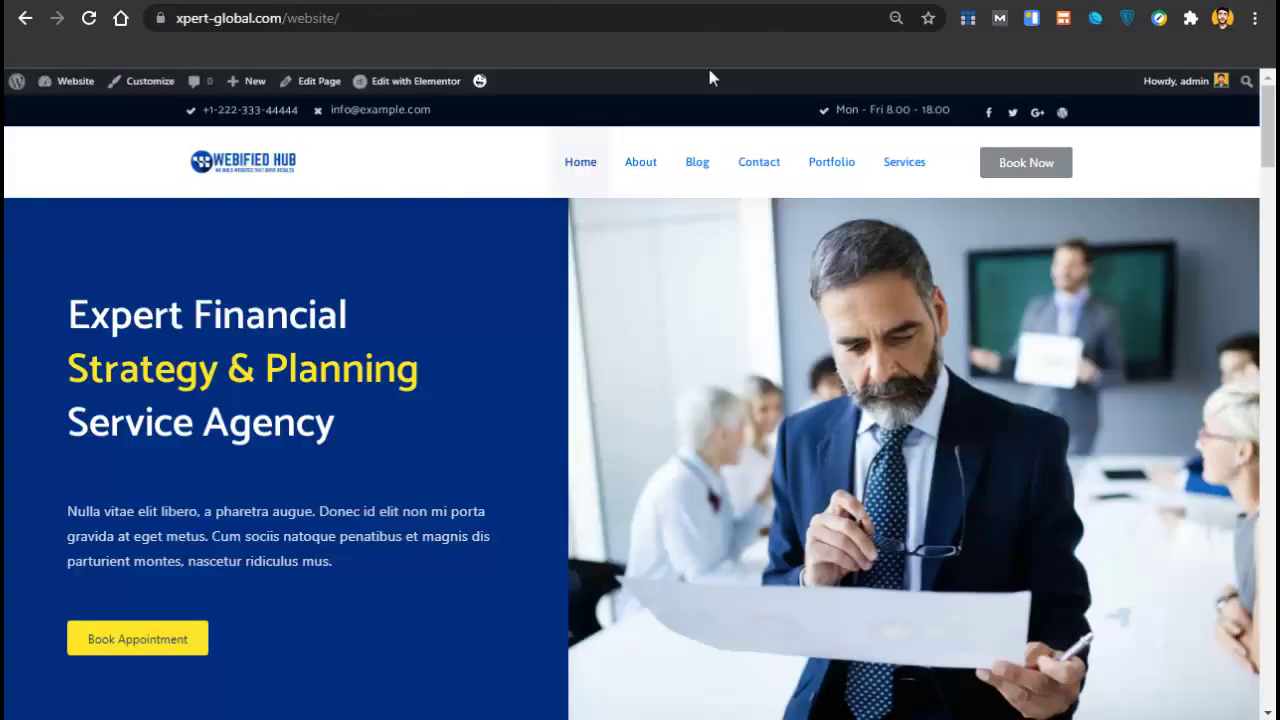
left_click_drag(1267, 127, 1267, 524)
scroll(1055, 189, "up", 15)
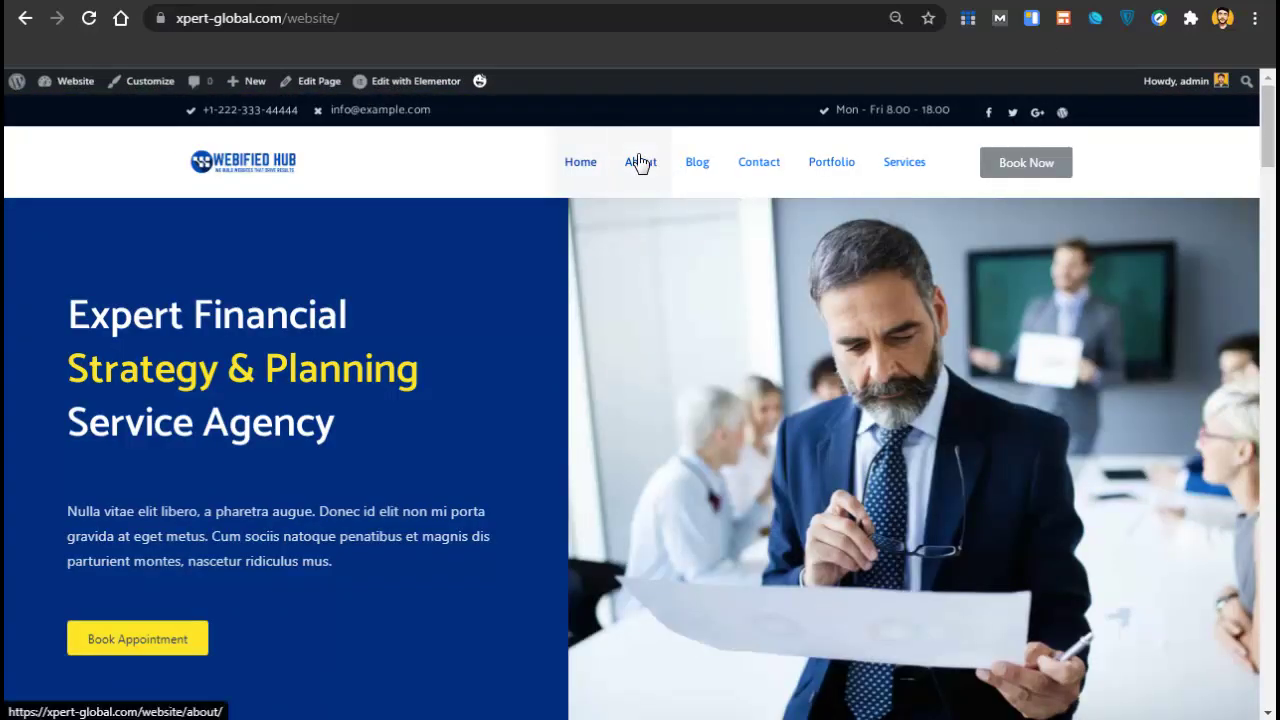
left_click(640, 163)
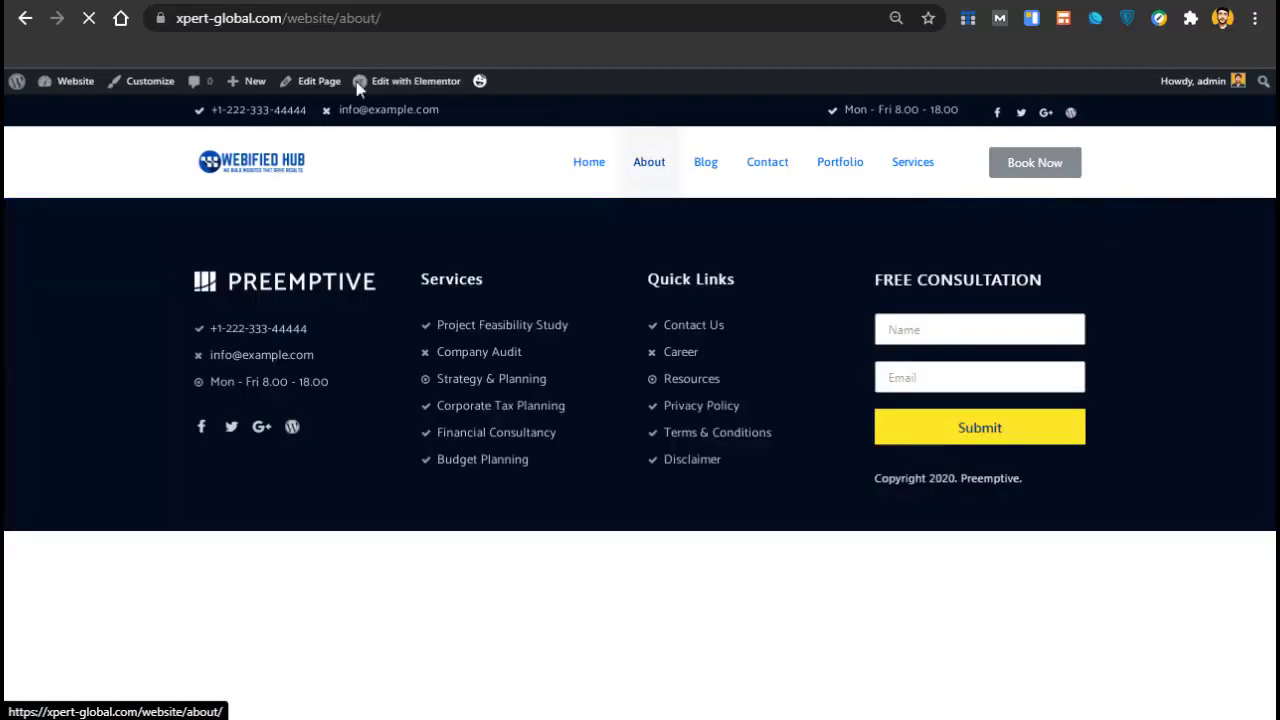
mouse_move(409, 89)
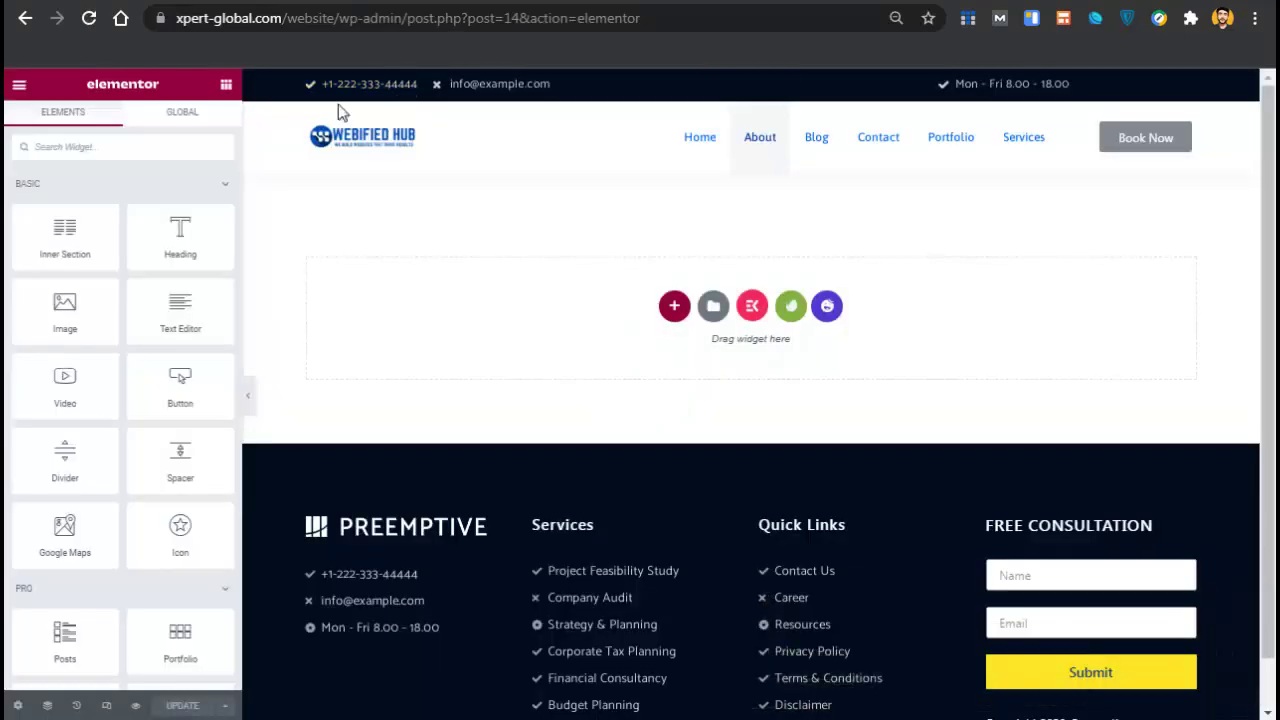
left_click(790, 306)
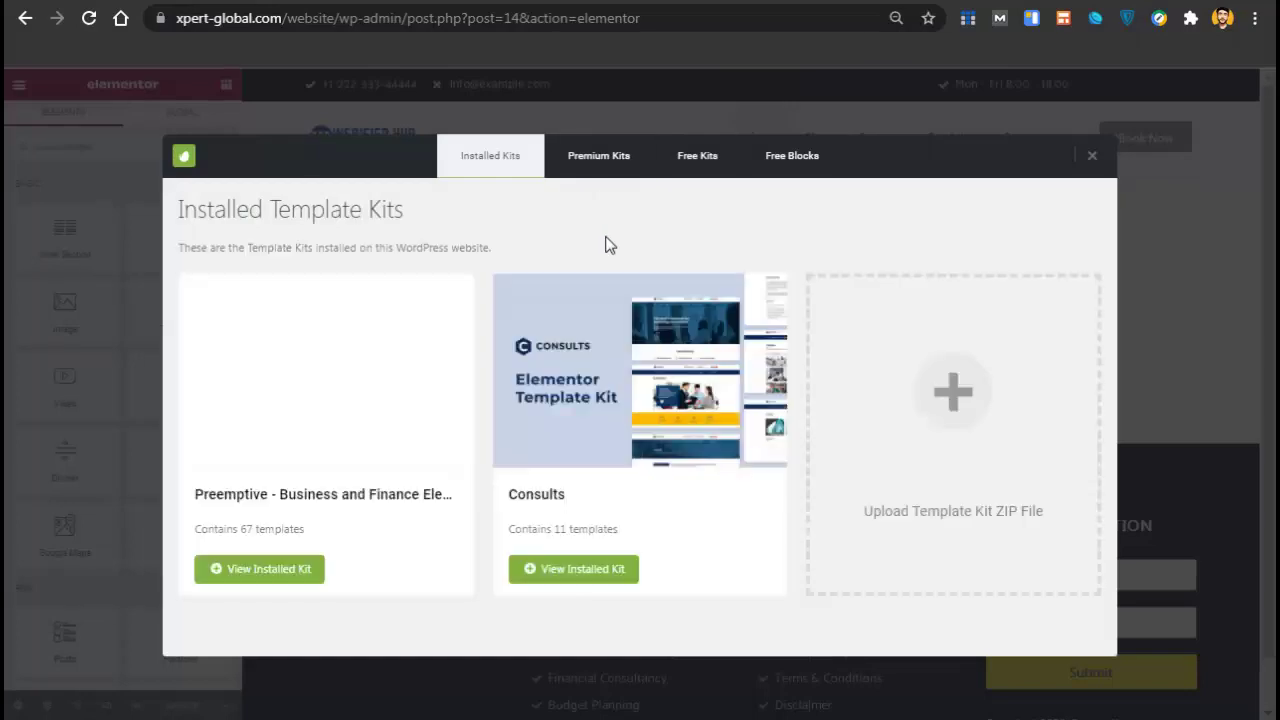
Insert the Preemptive kit's About template into the page, then go to the live homepage.
left_click(255, 572)
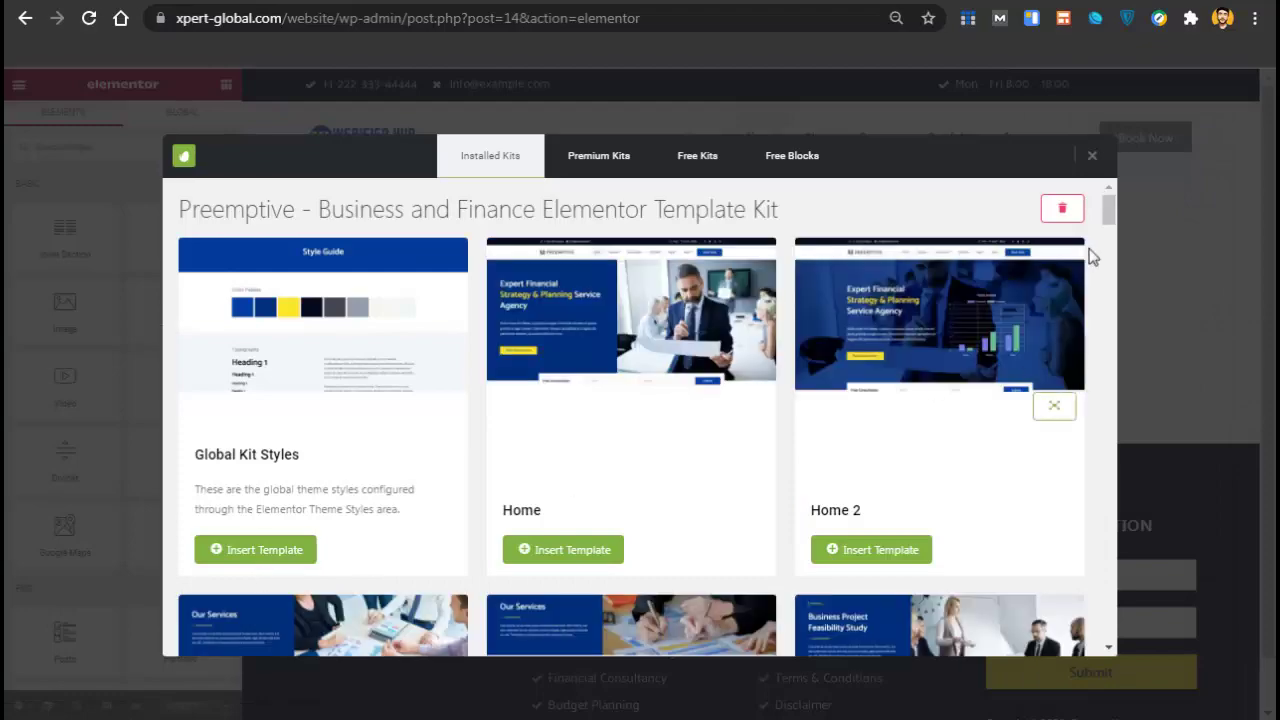
left_click_drag(1108, 215, 1118, 310)
left_click(903, 362)
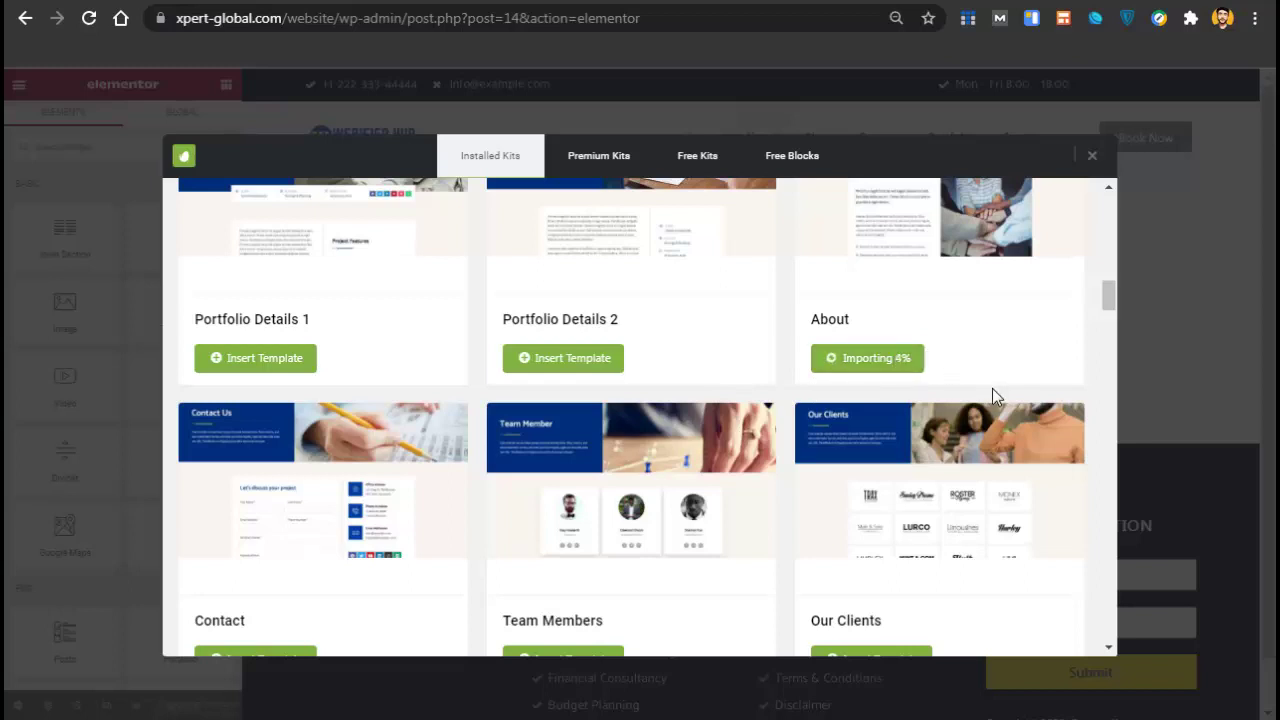
left_click(599, 155)
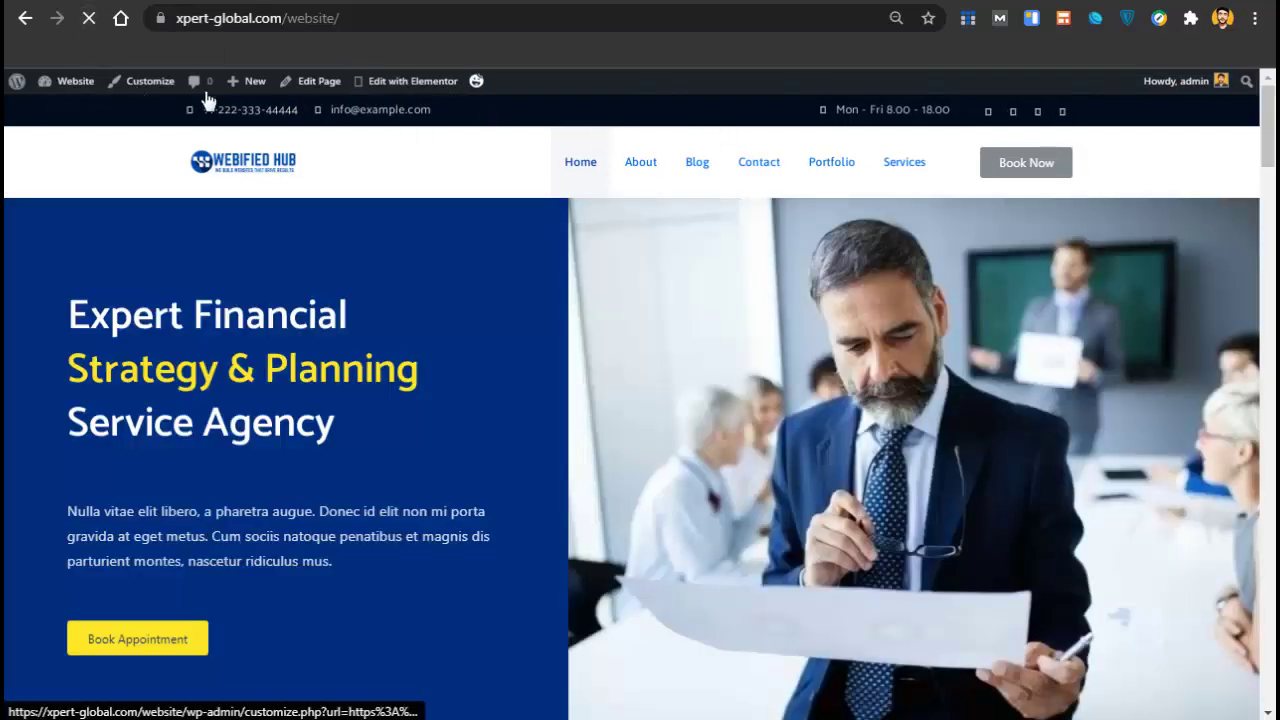
Return to the Reading Settings tab and browse the admin menu while the About template imports.
mouse_move(86, 88)
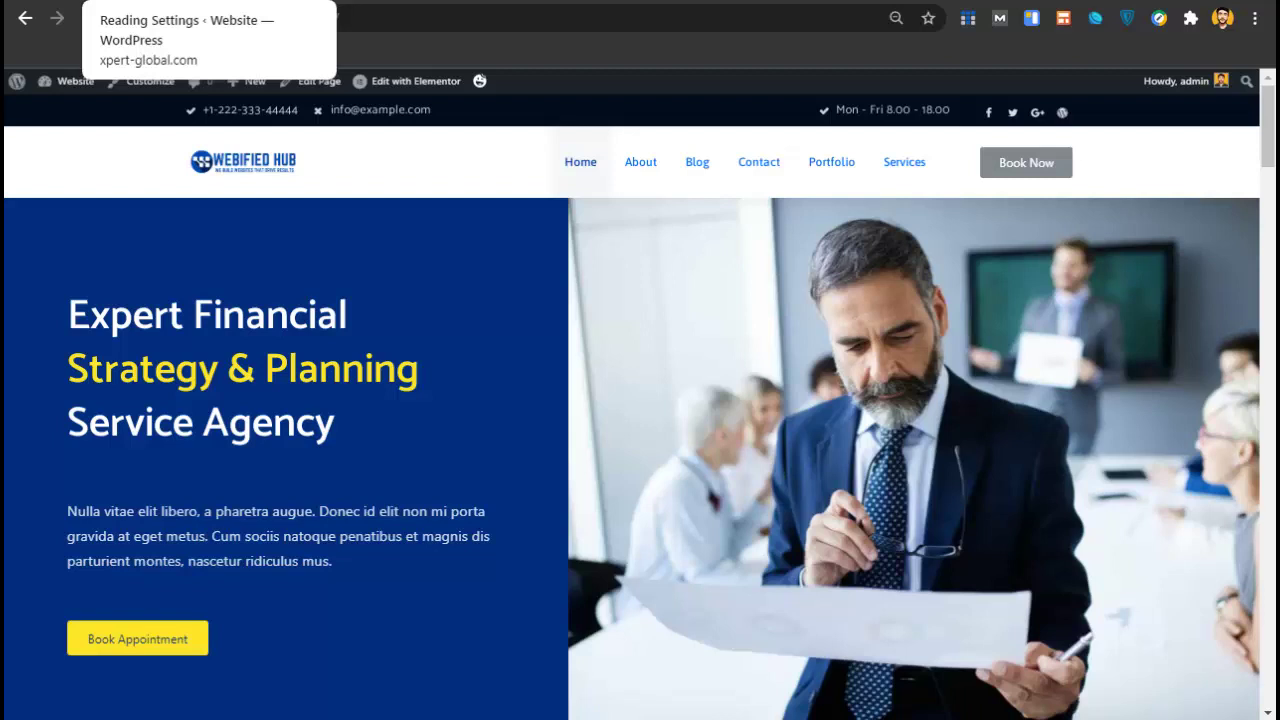
left_click(150, 2)
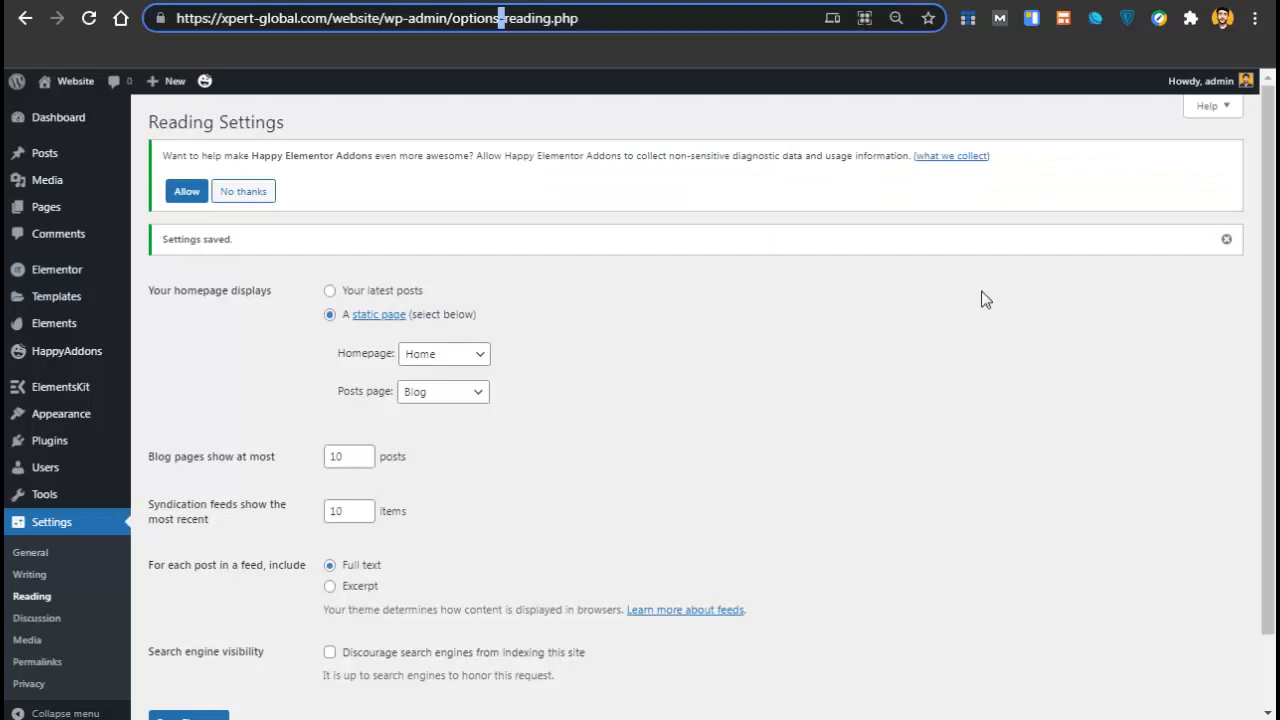
mouse_move(1268, 340)
left_mouse_down()
mouse_move(1273, 410)
mouse_move(1271, 340)
left_mouse_up()
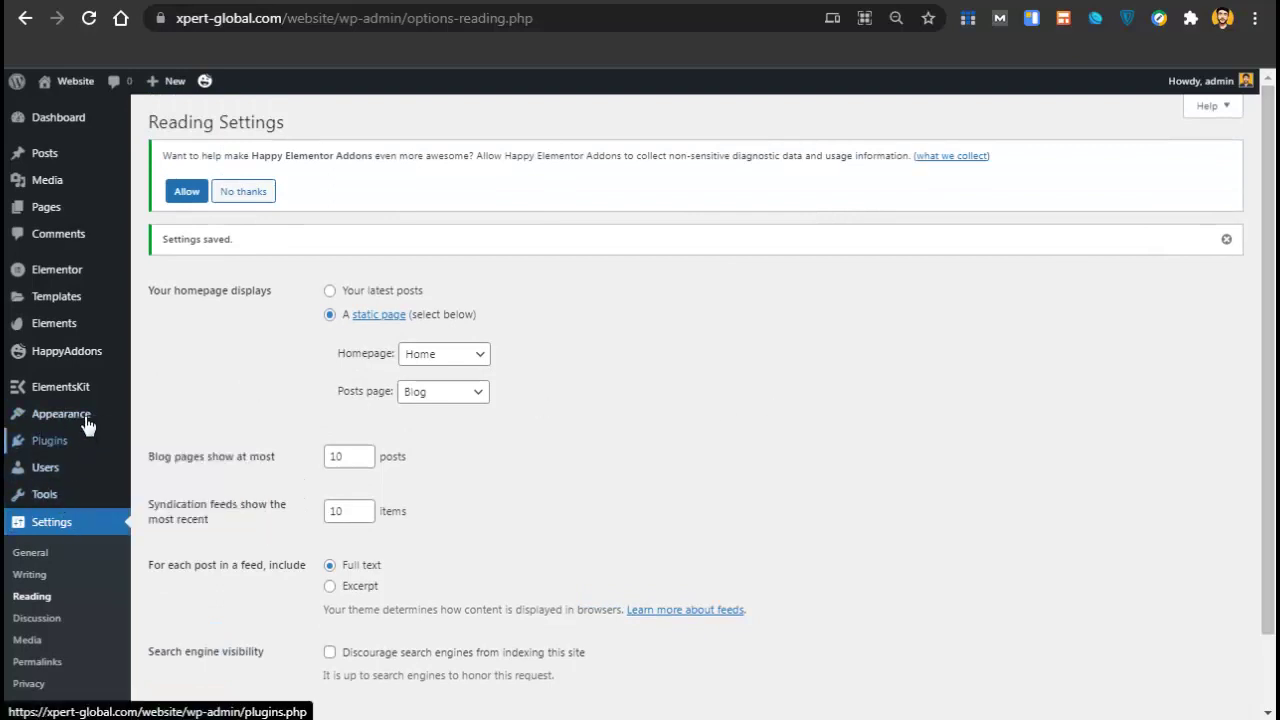
mouse_move(80, 355)
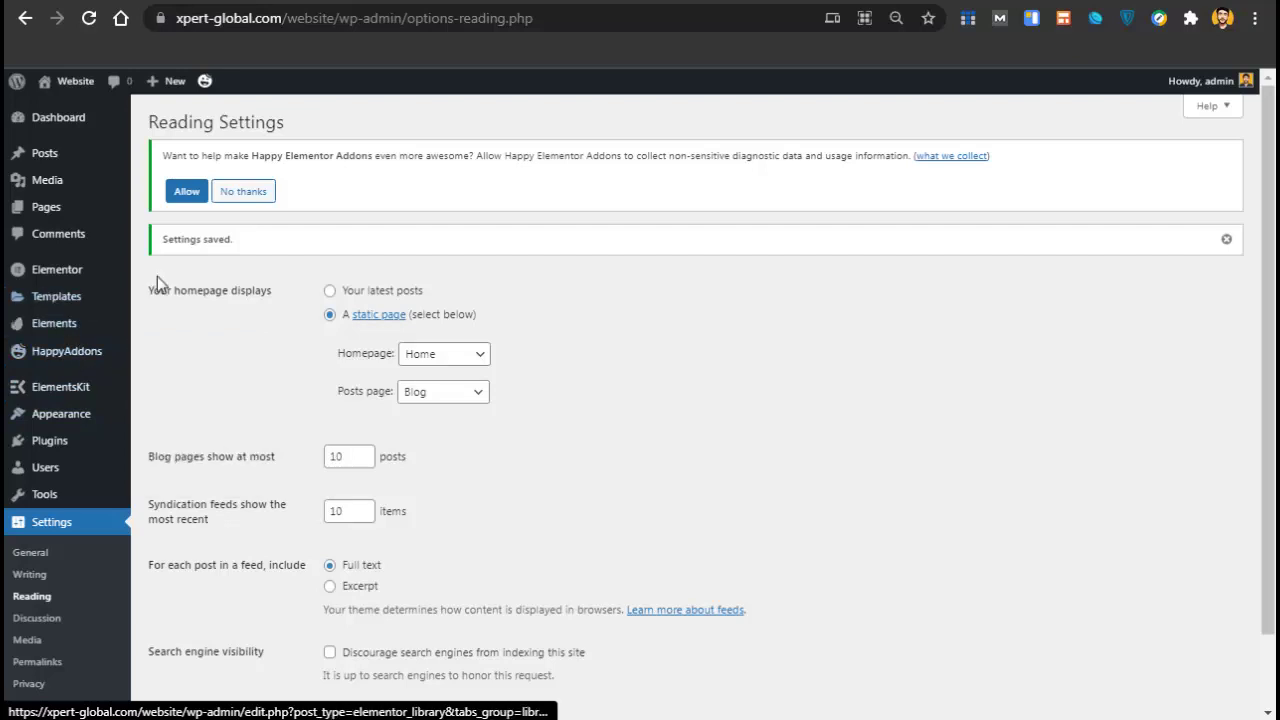
mouse_move(80, 322)
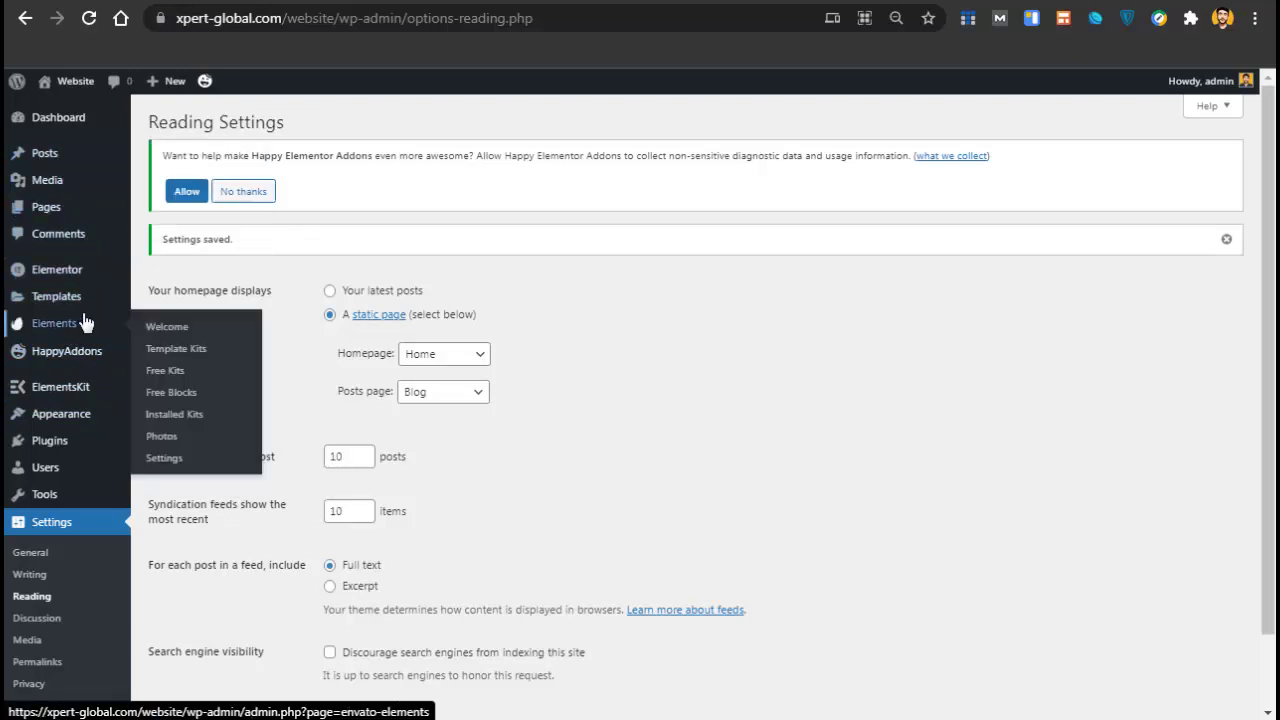
mouse_move(71, 296)
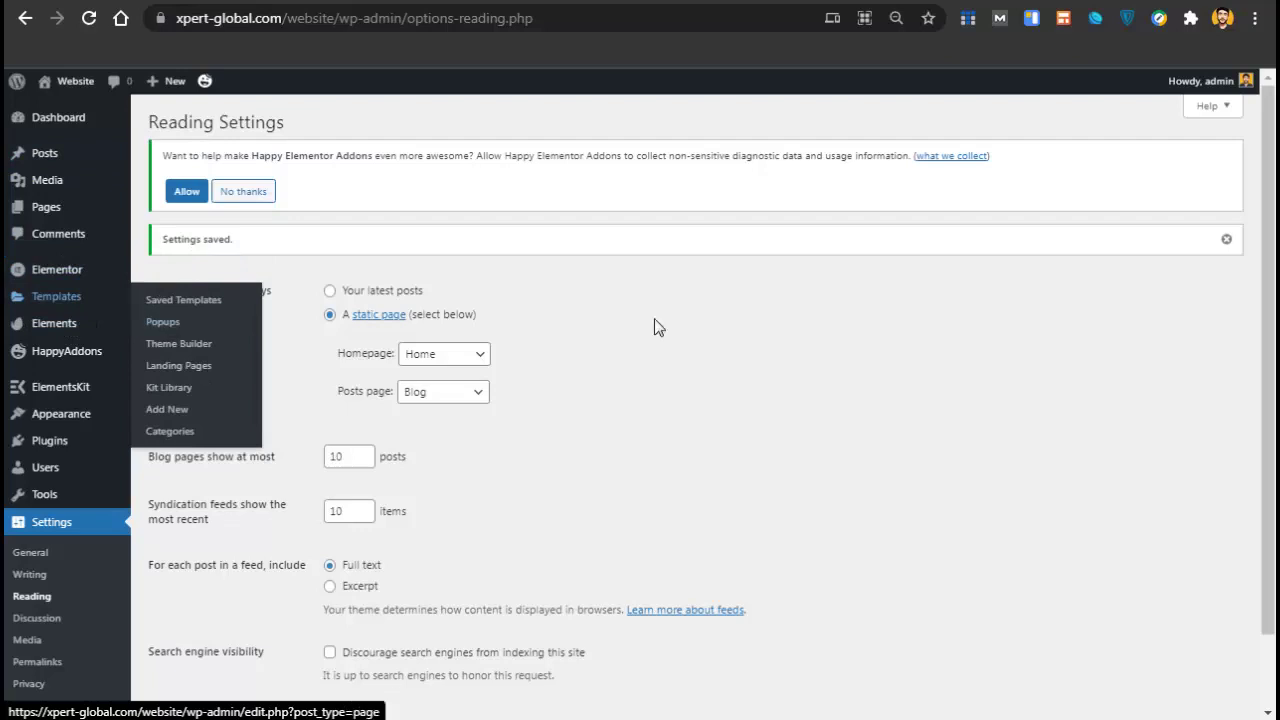
scroll(1253, 262, "down", 1)
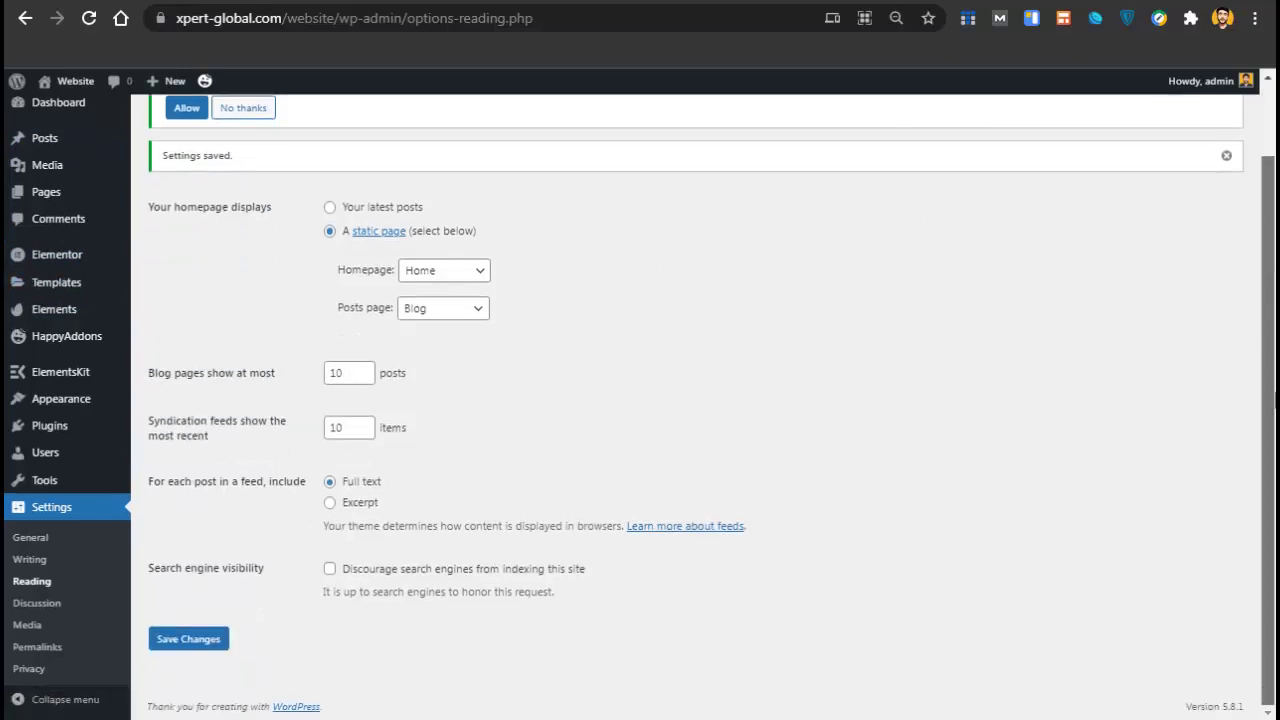
scroll(690, 400, "up", 1)
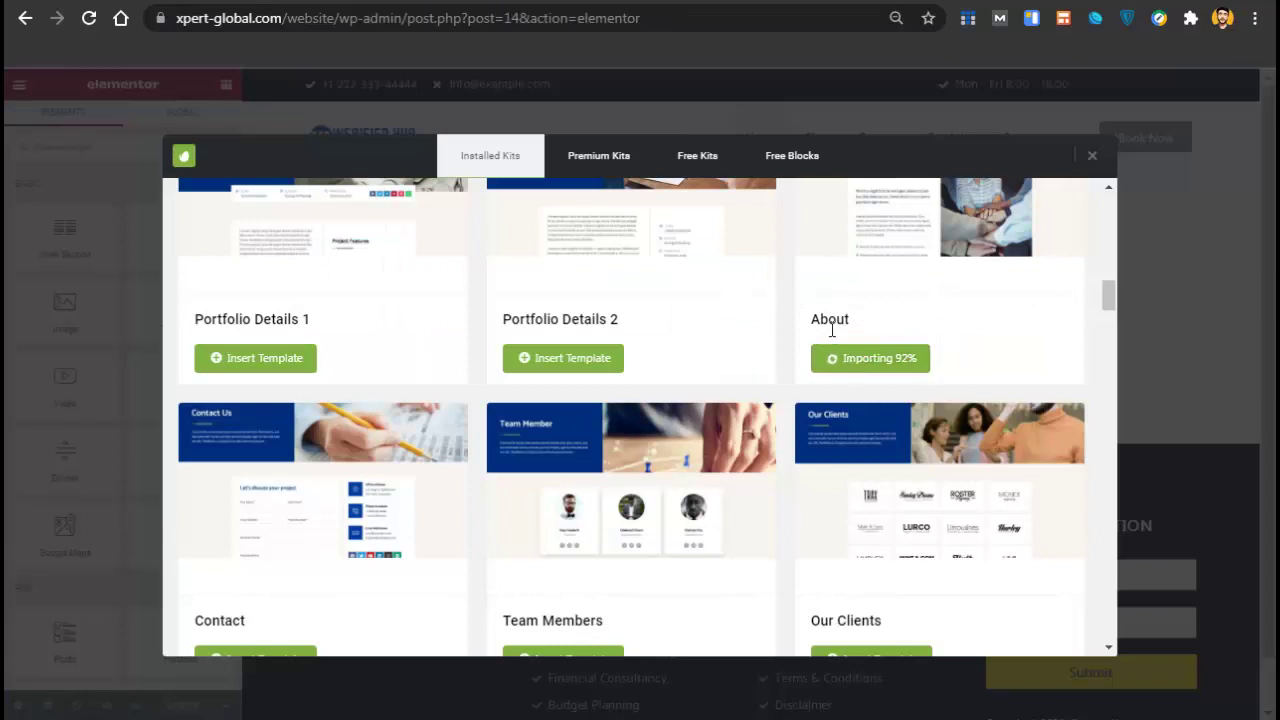
After the About import finishes, inspect the team hands image, checklist and testimonial carousel.
double_click(831, 331)
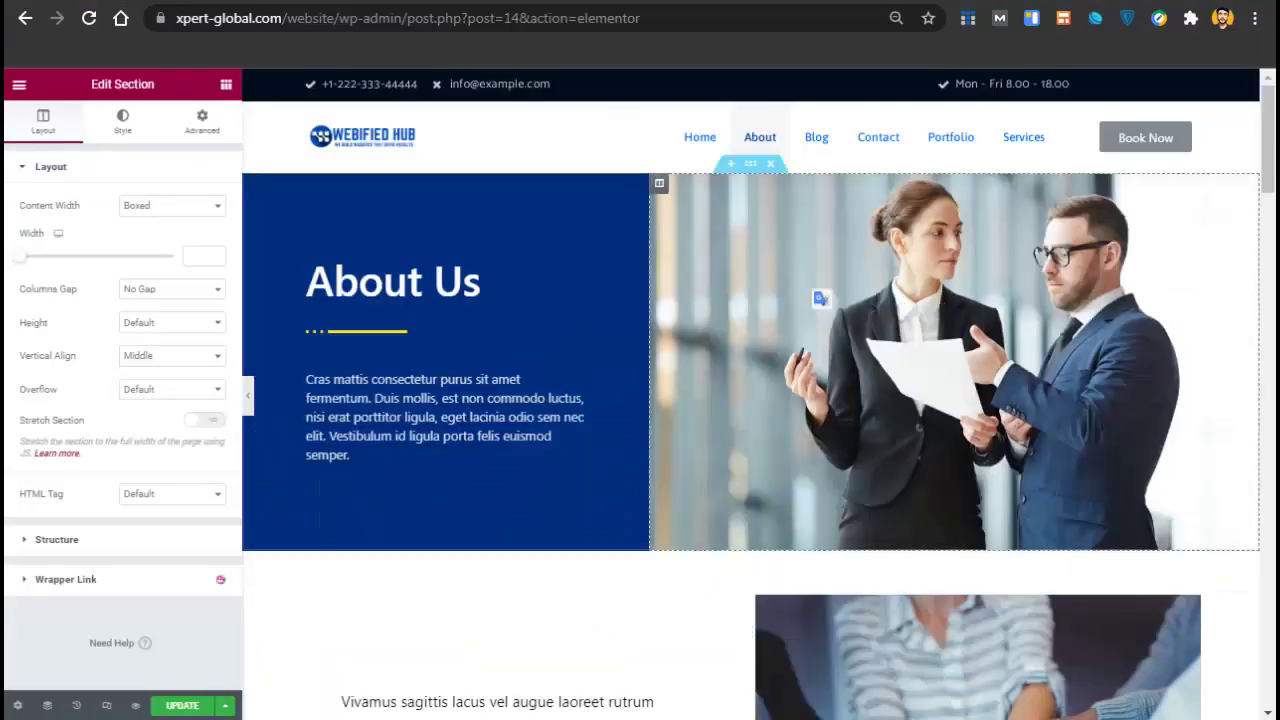
left_click_drag(1268, 158, 1268, 228)
left_click(1037, 278)
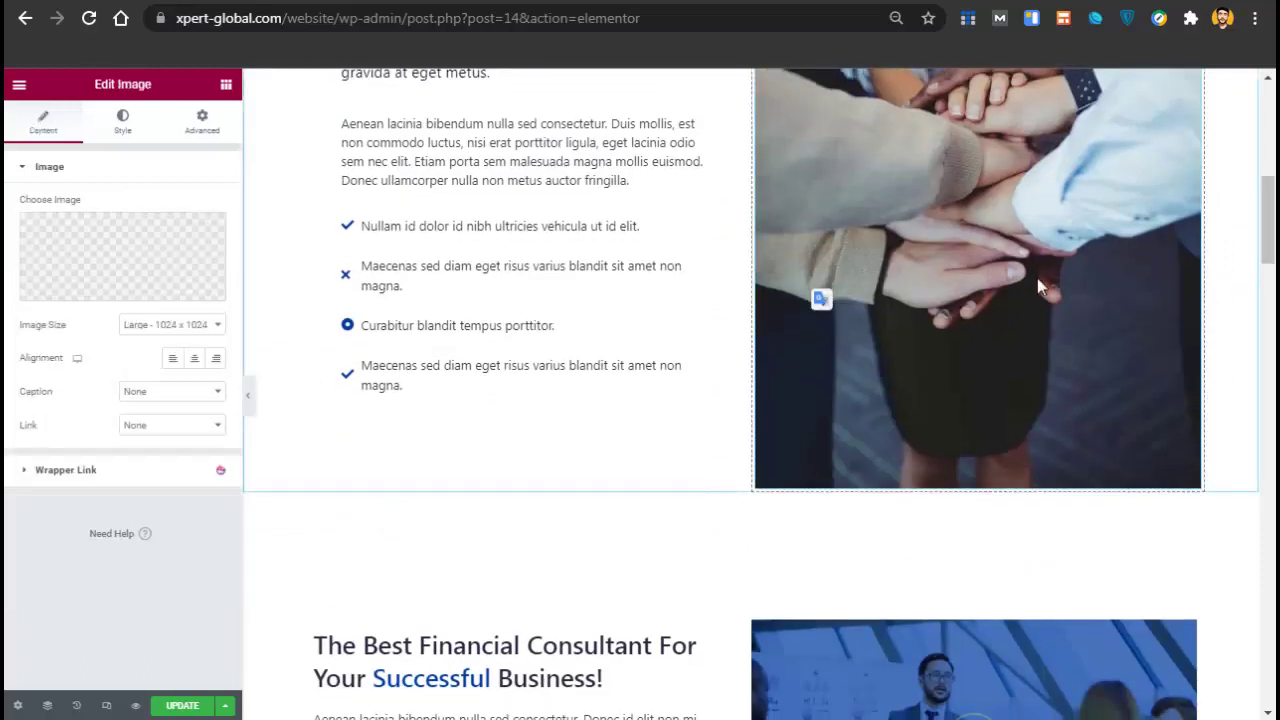
left_click(455, 329)
left_click_drag(1270, 212, 1273, 582)
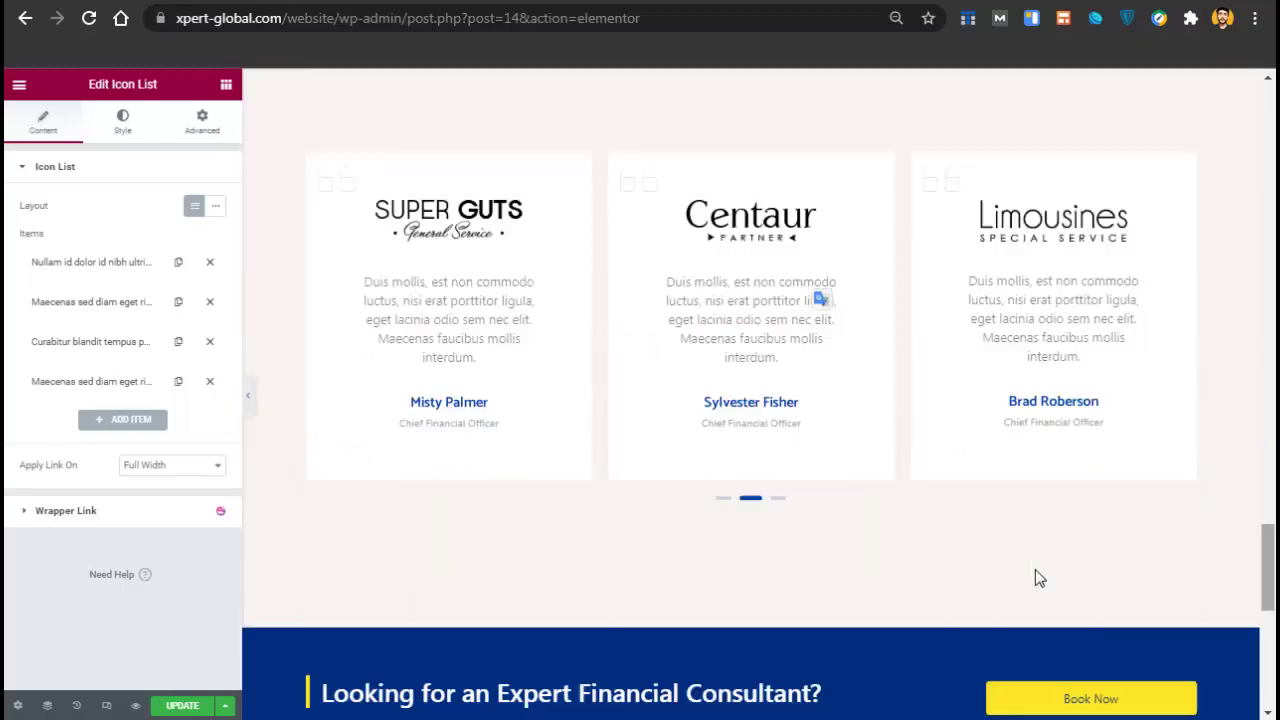
scroll(1036, 572, "down", 3)
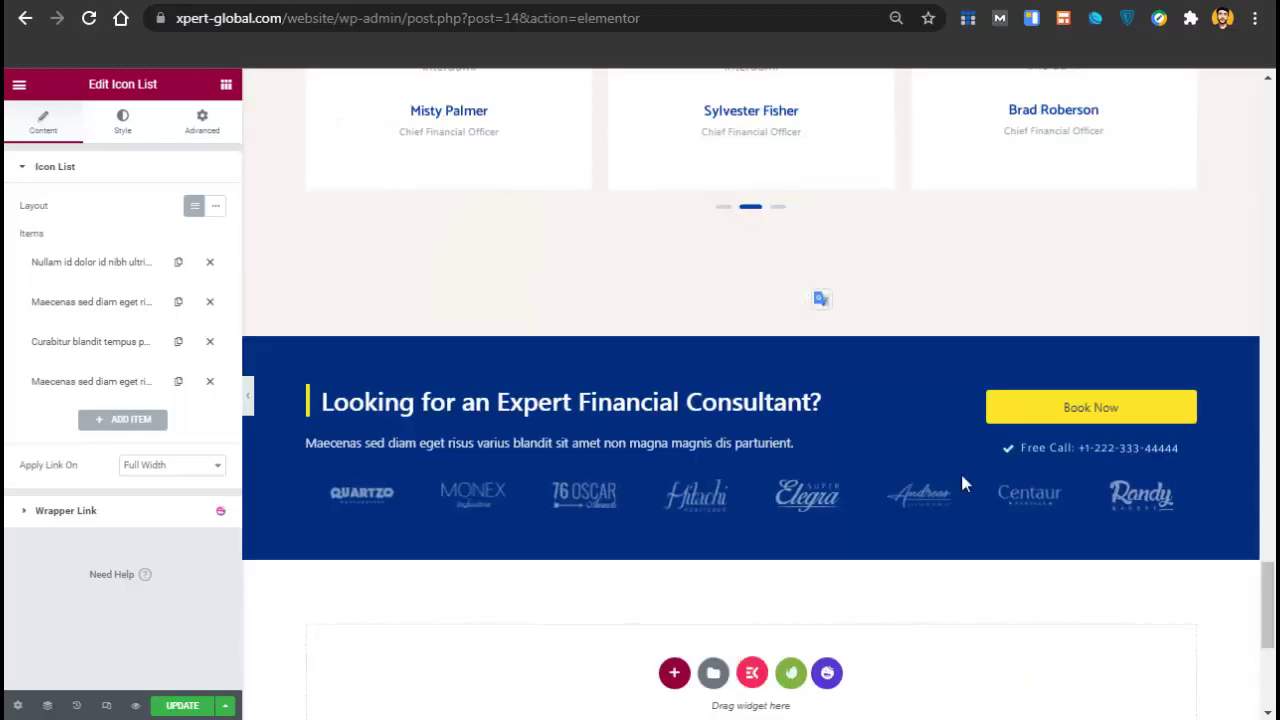
left_click(928, 172)
mouse_move(135, 240)
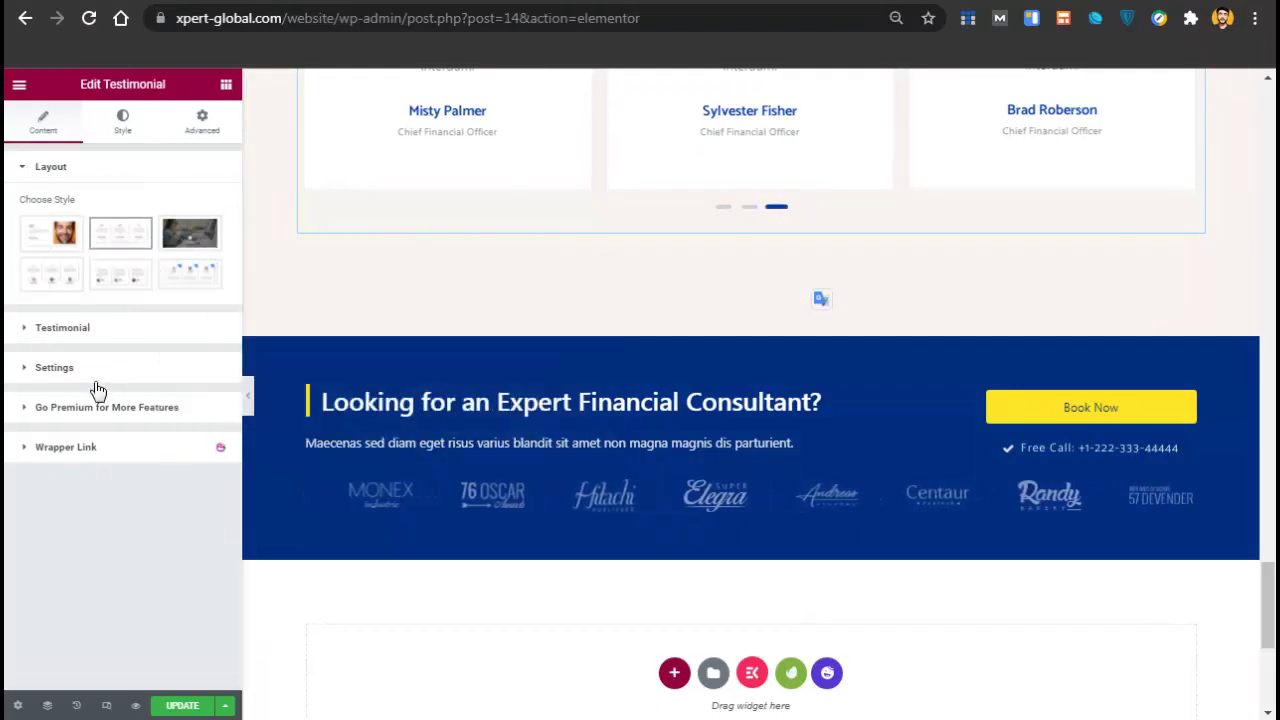
Expand the Testimonial settings and dismiss the New Icon Library upgrade prompt.
left_click(75, 330)
left_click(66, 325)
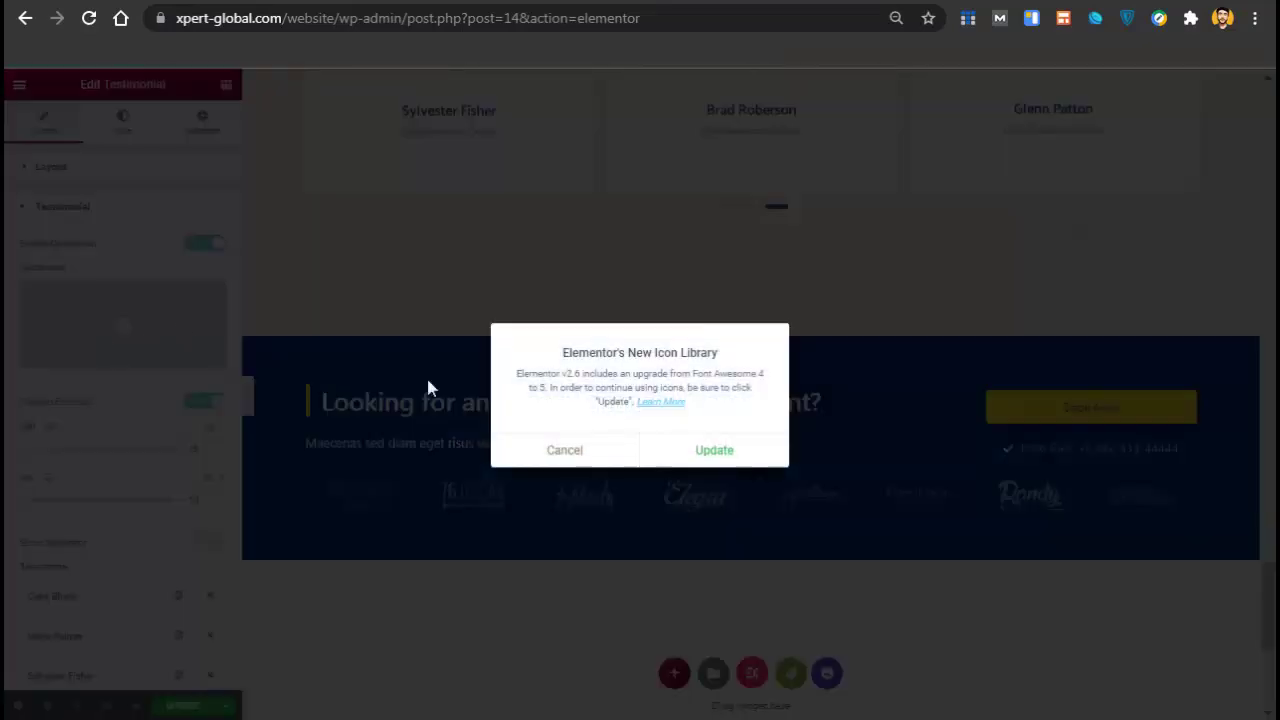
left_click(561, 460)
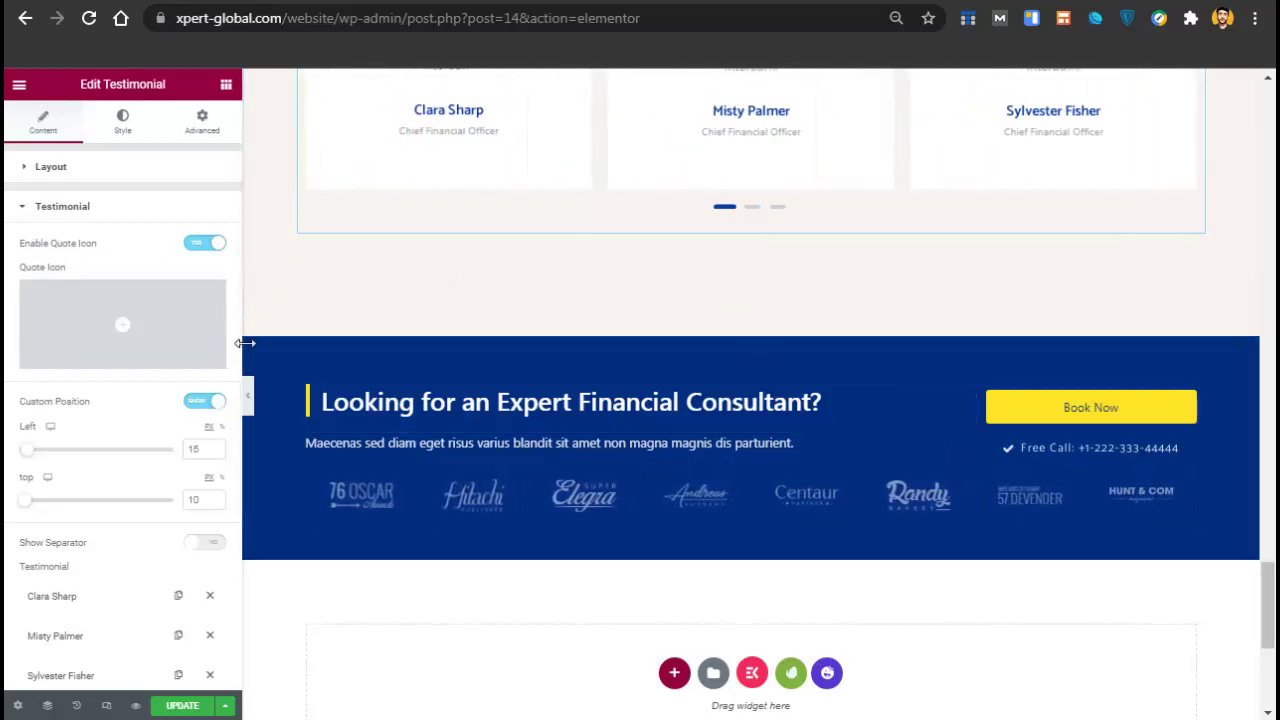
left_click_drag(237, 334, 234, 337)
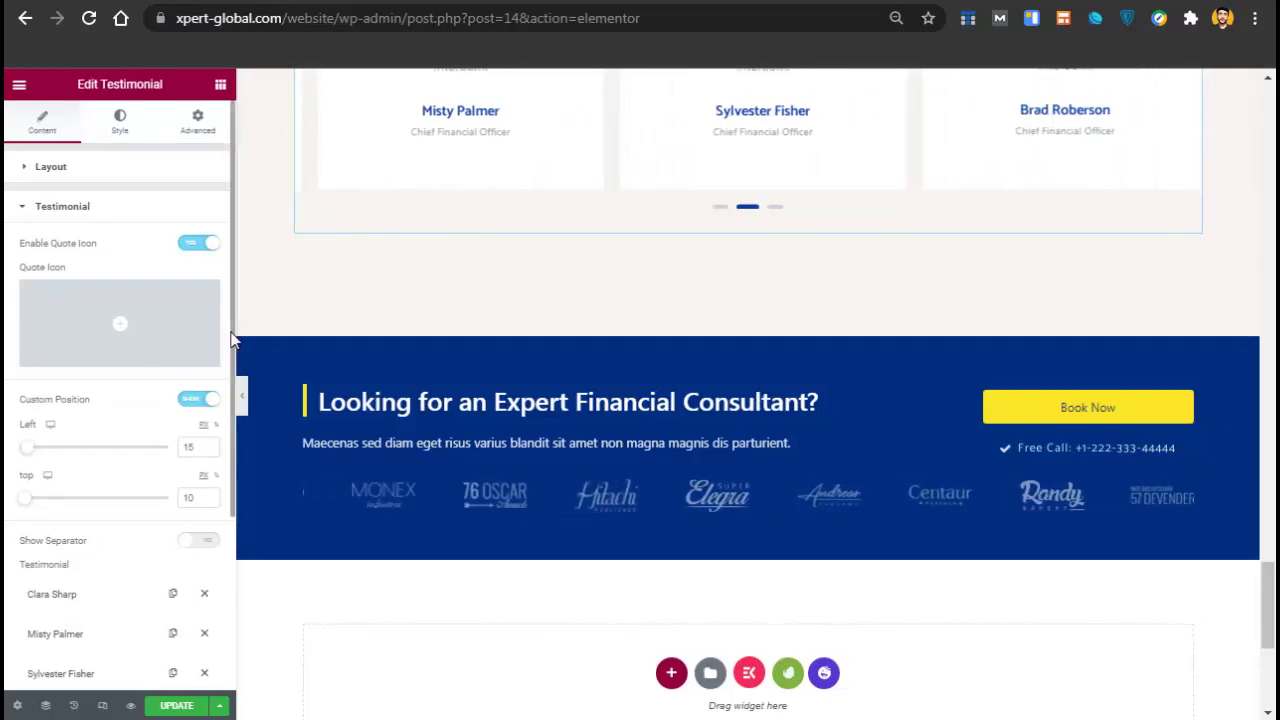
scroll(230, 402, "down", 1)
scroll(228, 420, "down", 4)
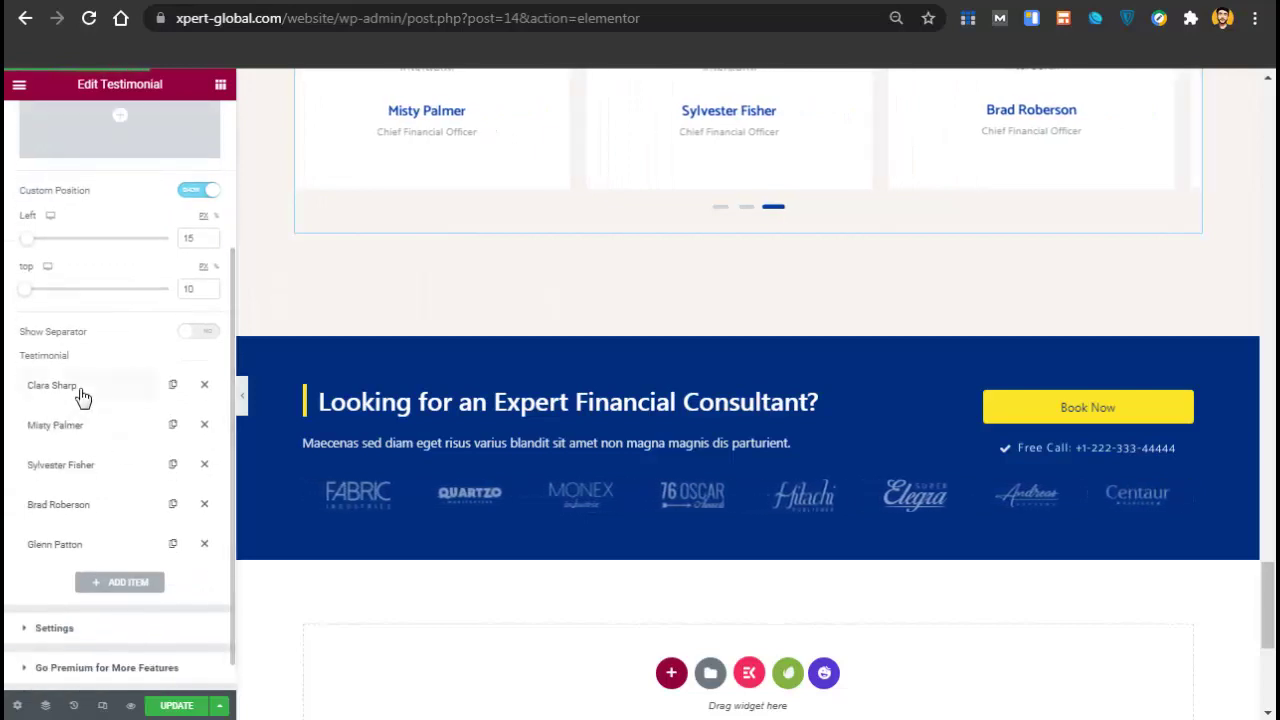
Open the first testimonial item, select its client name, and save the About page with UPDATE.
left_click(80, 398)
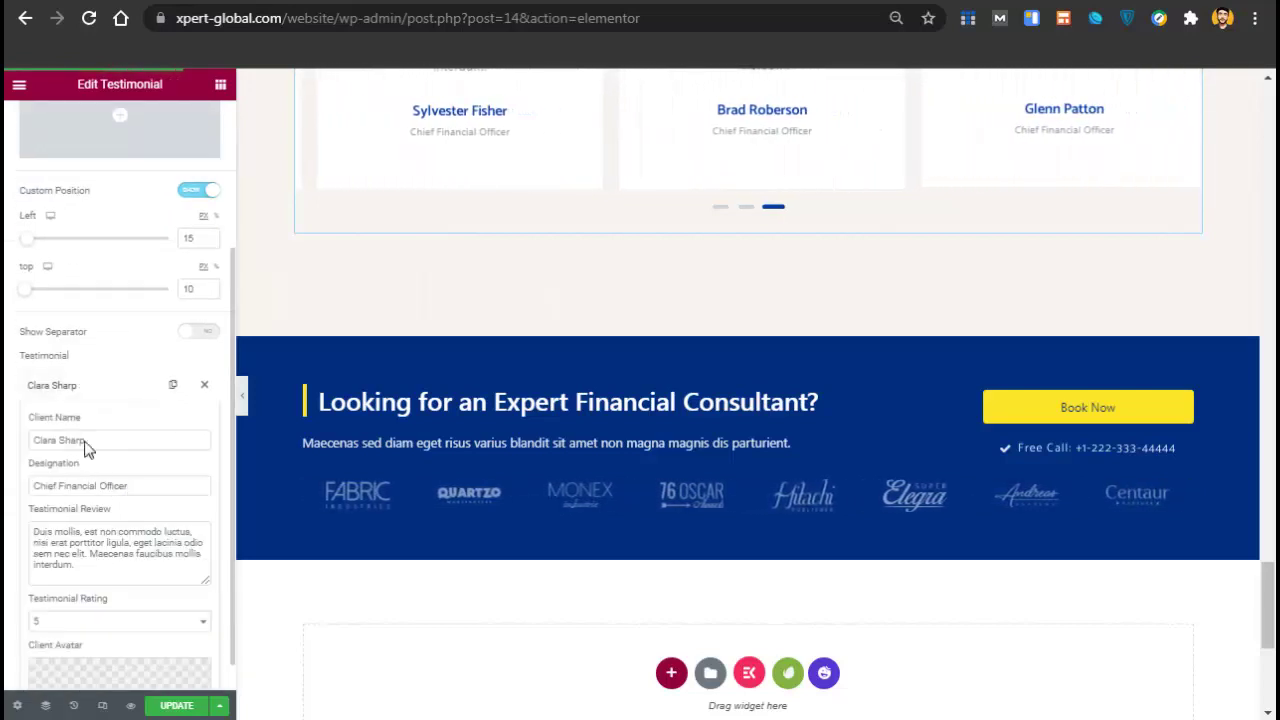
left_click(150, 440)
triple_click(155, 440)
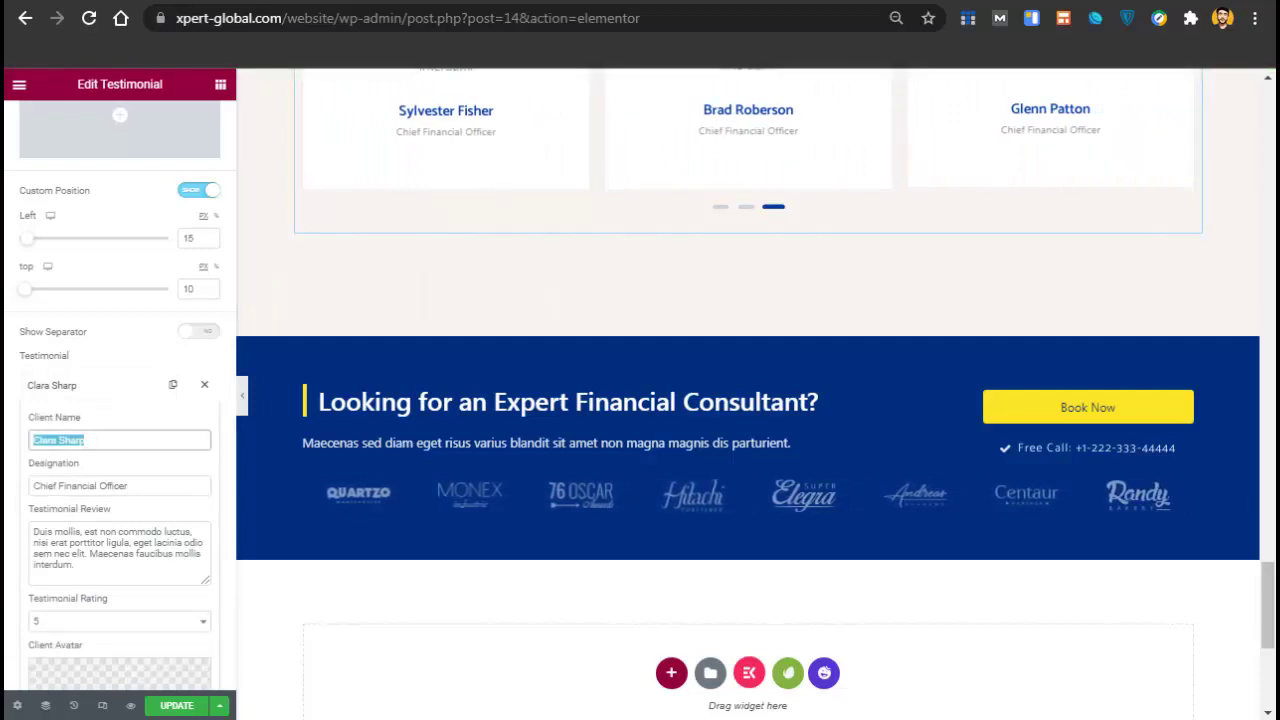
scroll(295, 483, "down", 4)
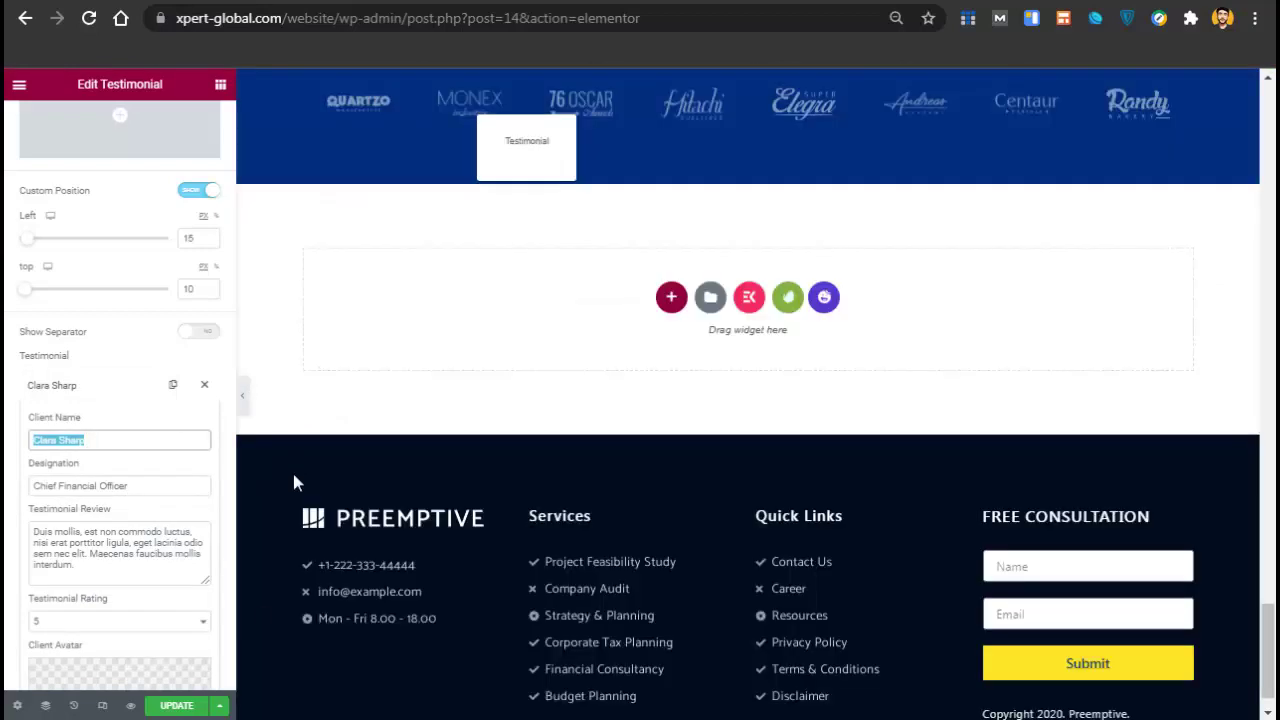
left_click(178, 706)
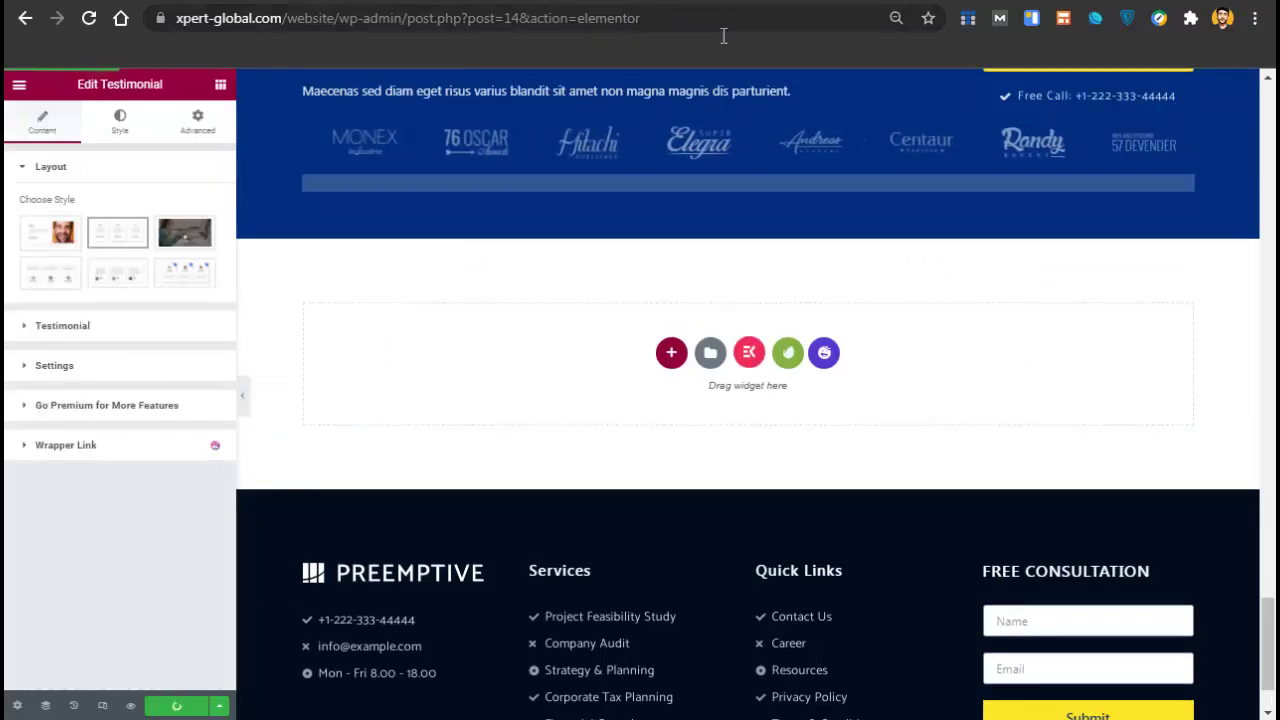
Load the 'GET $300 WORTH TOOLS FREE' Google Form in the Preemptive preview tab.
key("ctrl+Tab")
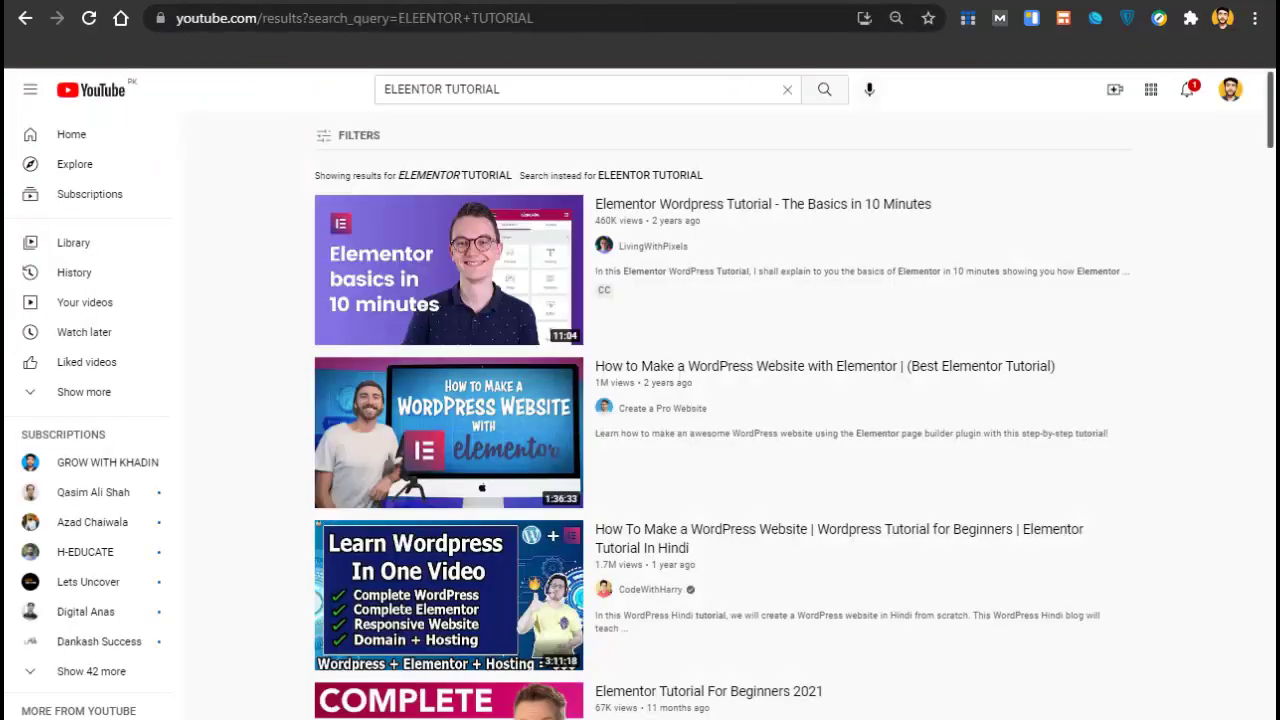
key("ctrl+Tab")
left_click(621, 26)
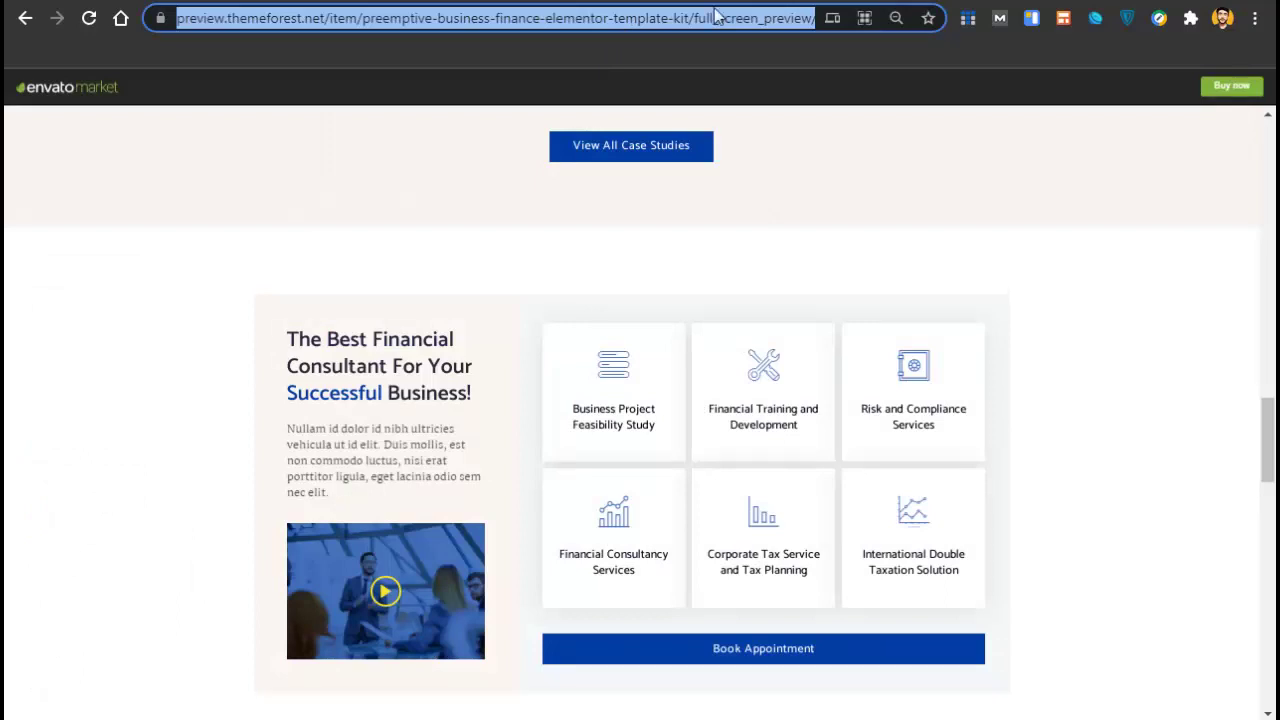
type("FORms.gle/QJsakU8PHSx9ixmAA")
key("Return")
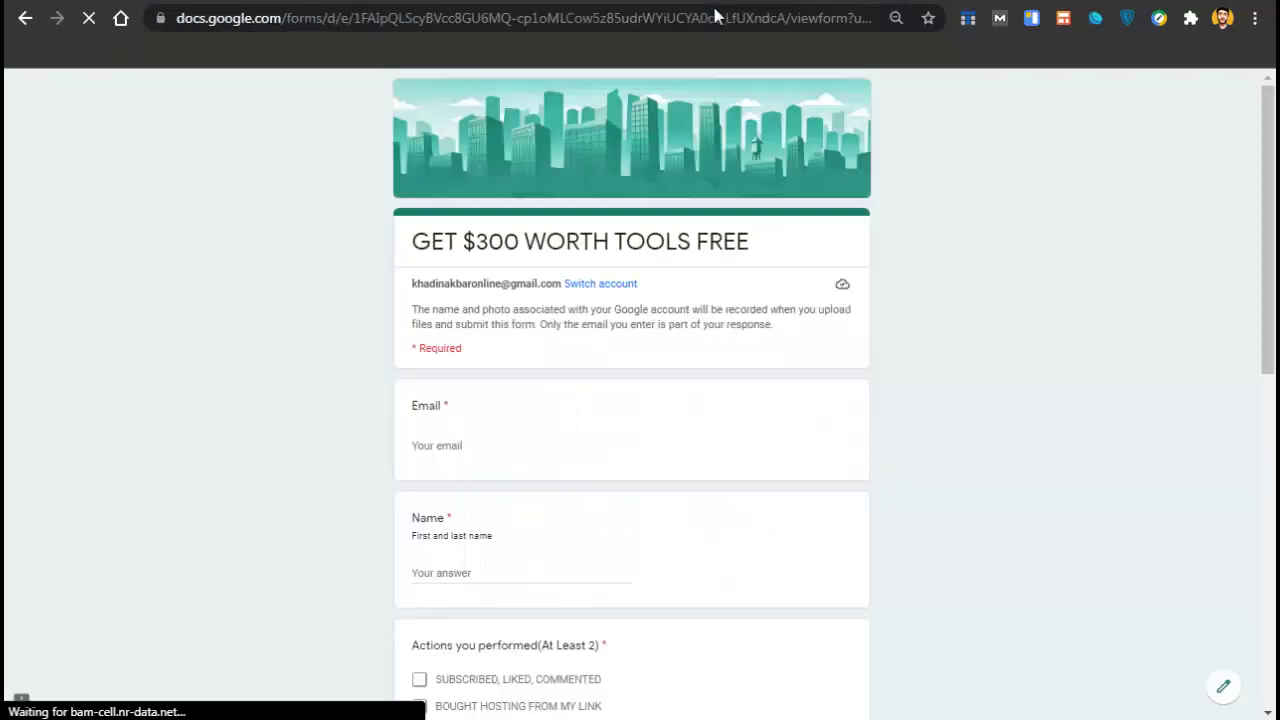
Fill the giveaway form's required Email and Name fields from Chrome's saved autofill entry.
mouse_move(1268, 127)
left_mouse_down()
mouse_move(1268, 205)
mouse_move(1268, 135)
left_mouse_up()
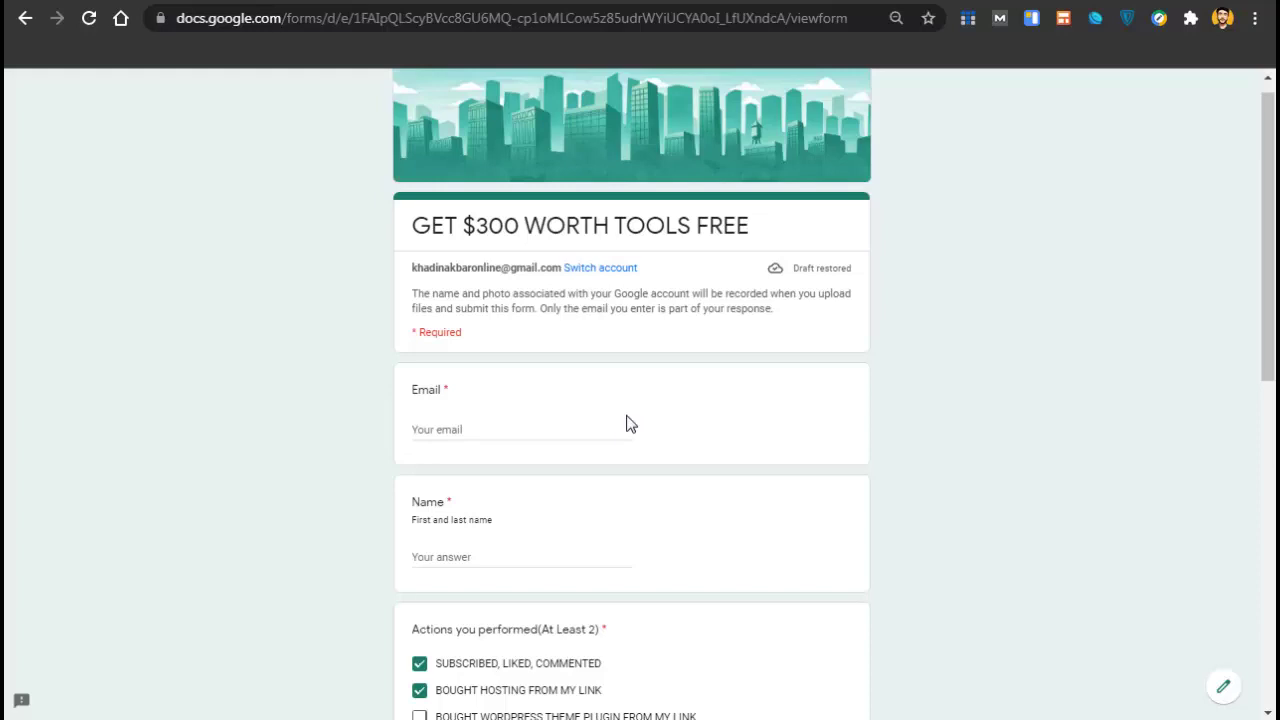
left_click(555, 432)
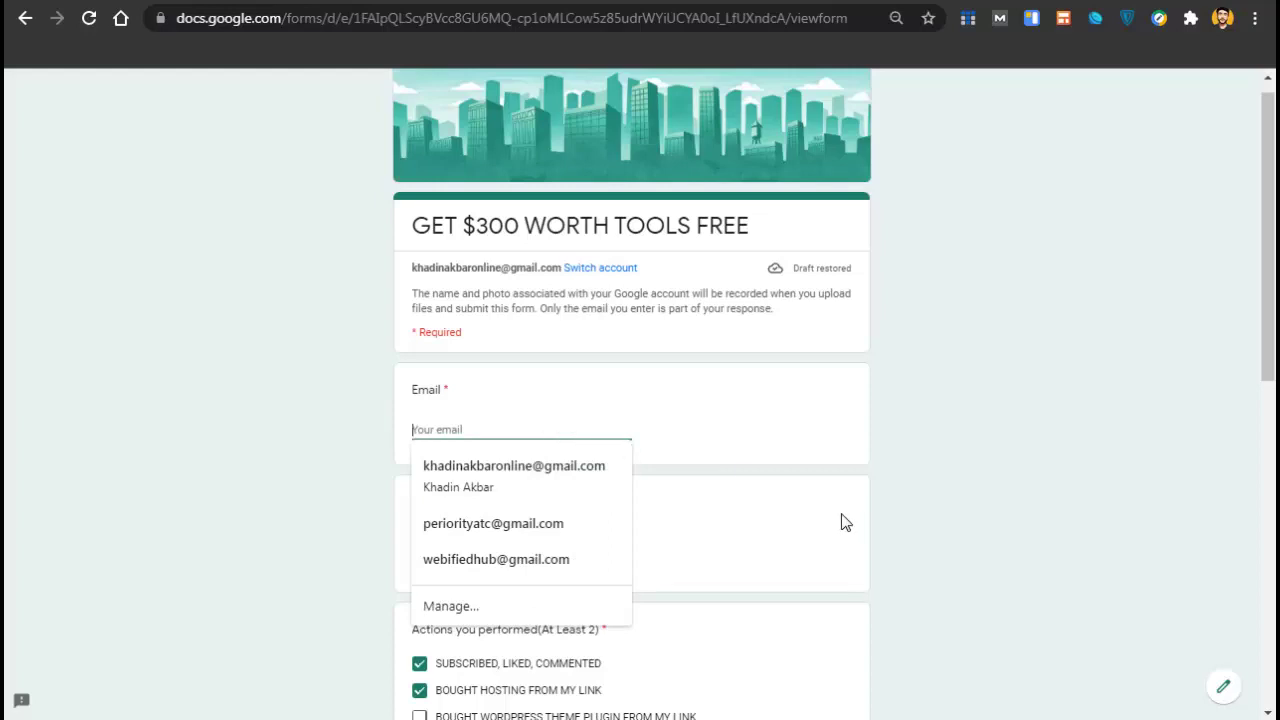
left_click_drag(1268, 237, 1268, 257)
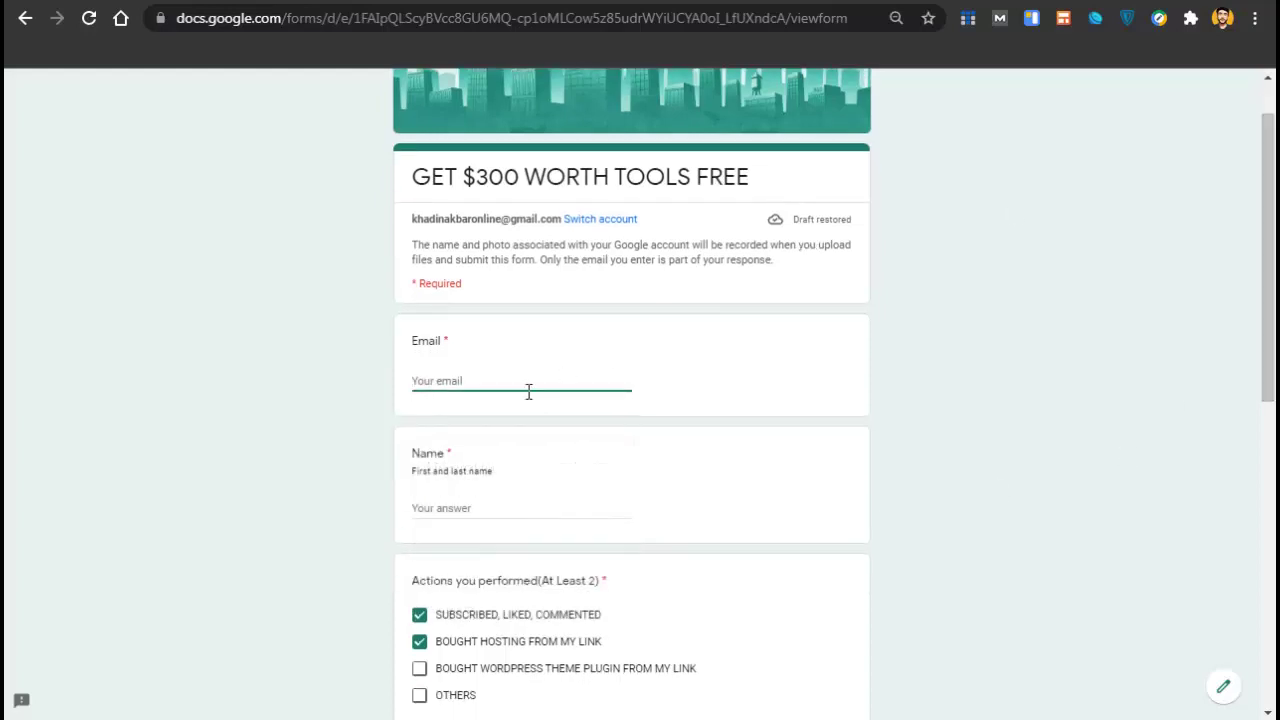
left_click(437, 395)
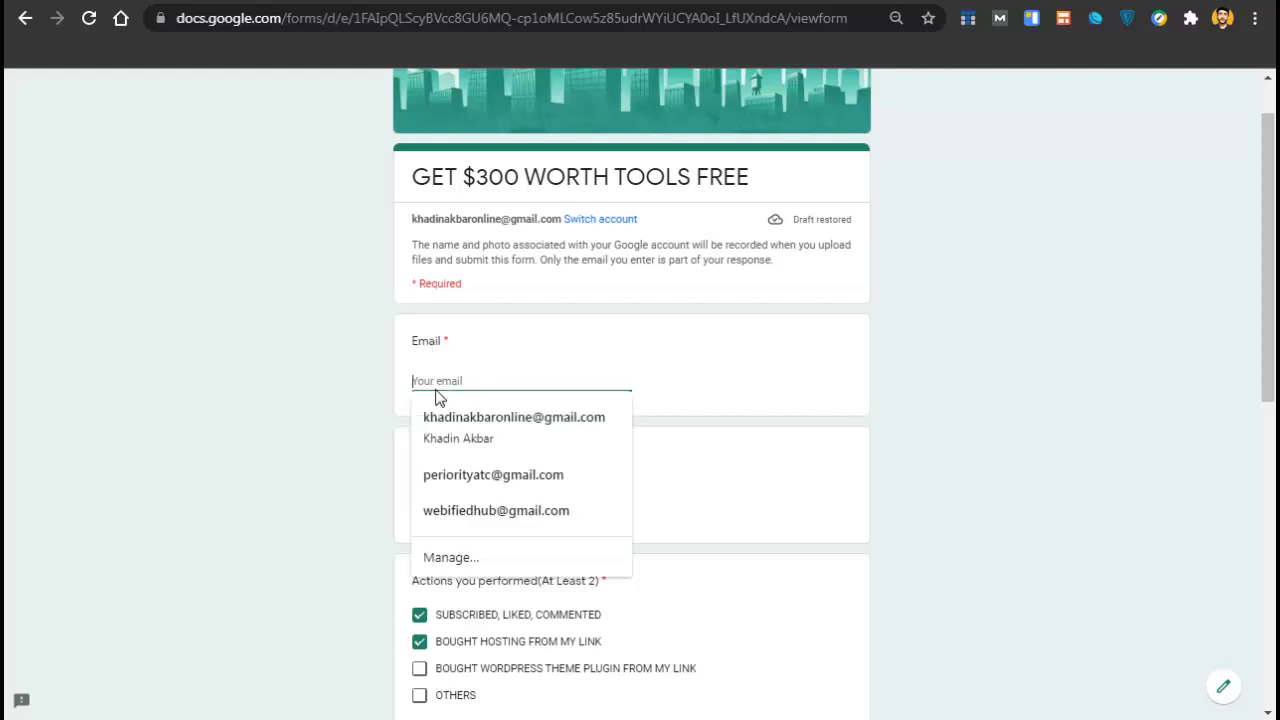
left_click(443, 445)
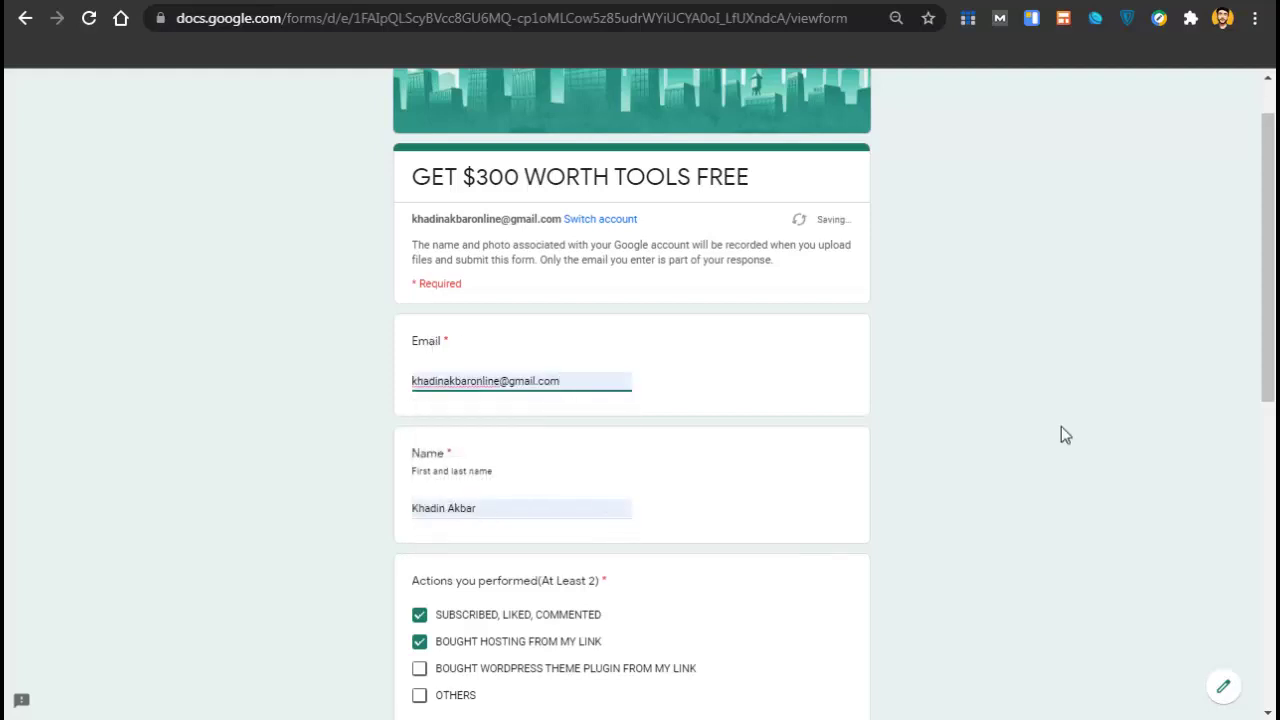
left_click_drag(1257, 282, 1260, 388)
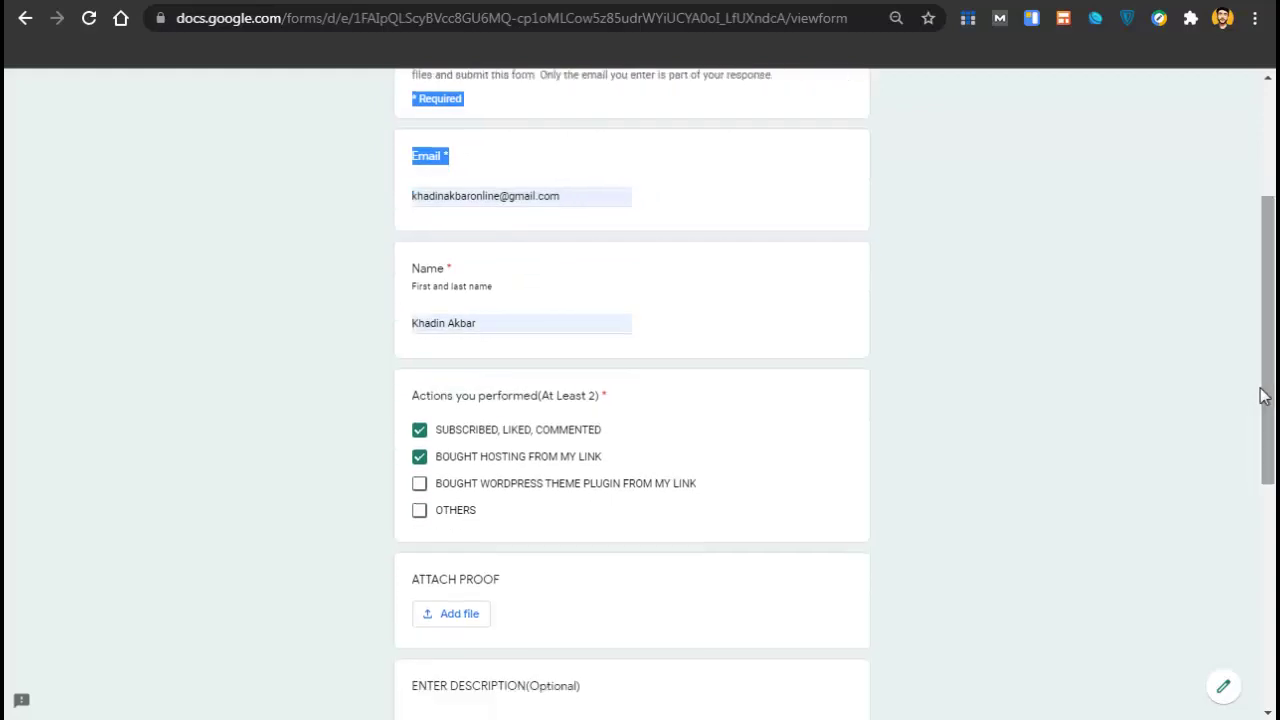
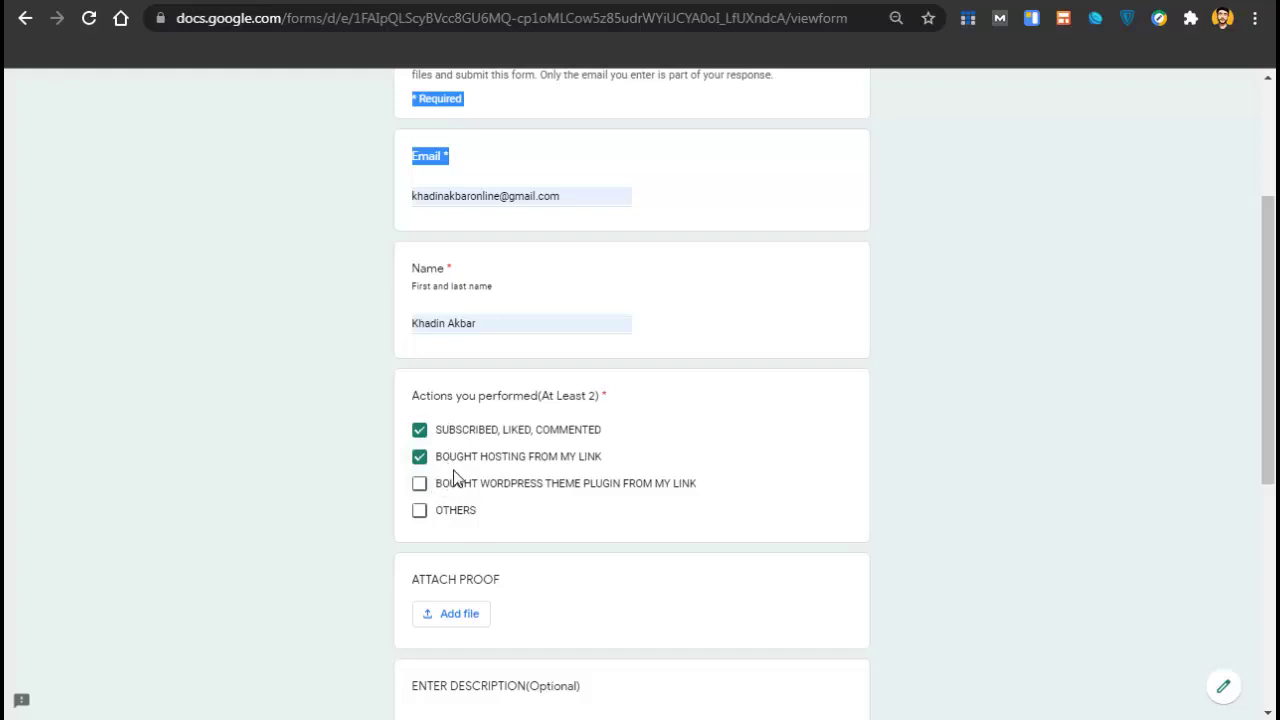
left_click(419, 456)
left_click(419, 456)
left_click(458, 612)
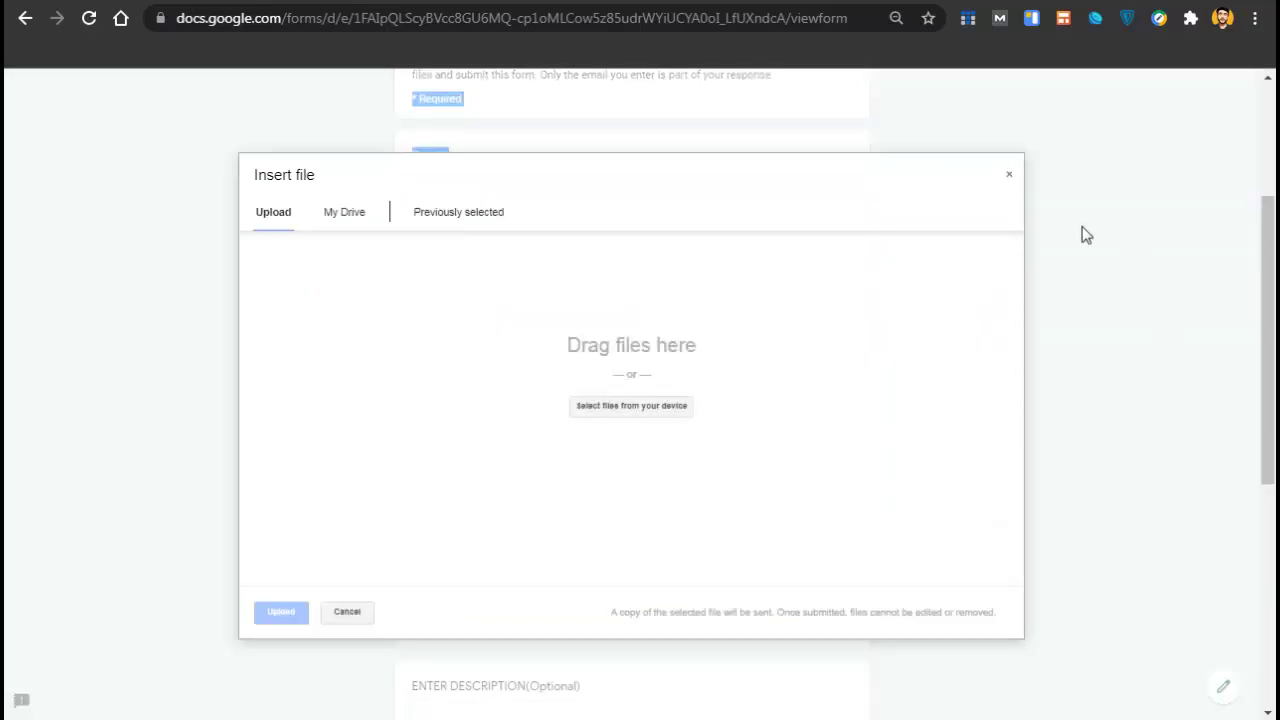
left_click(1008, 180)
left_click_drag(1262, 300, 1258, 457)
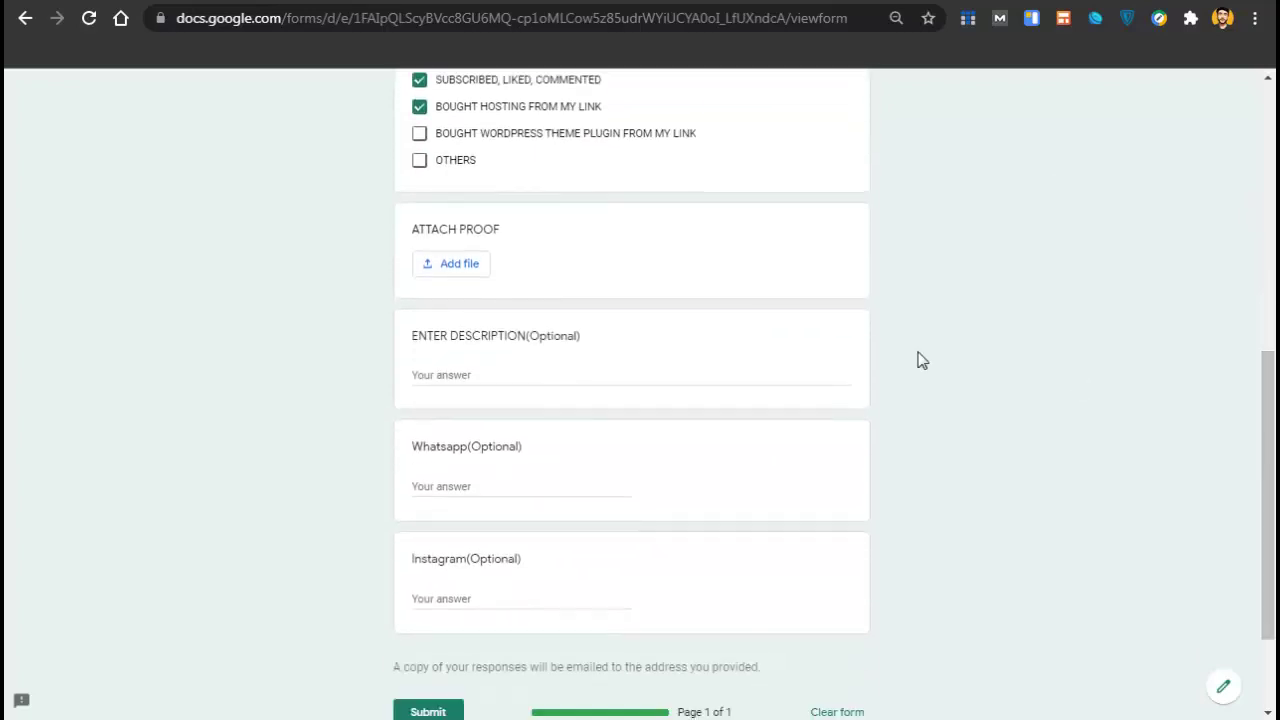
left_click(612, 377)
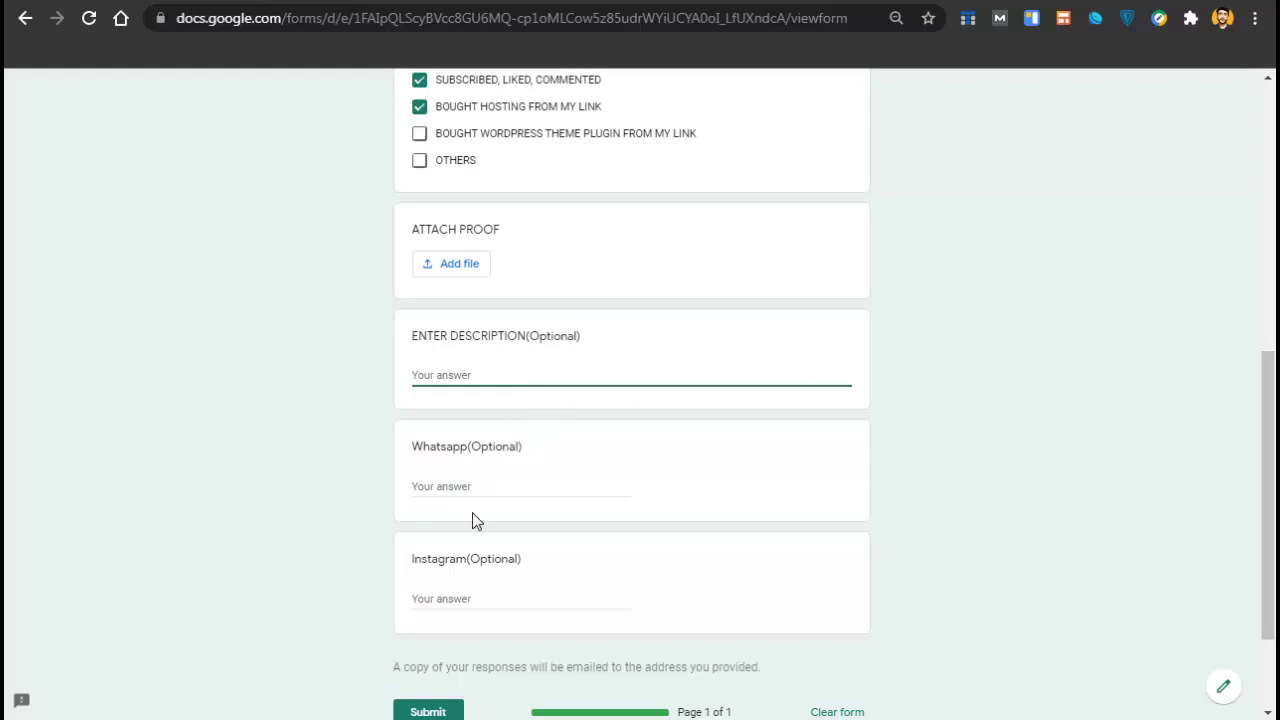
left_click(476, 600)
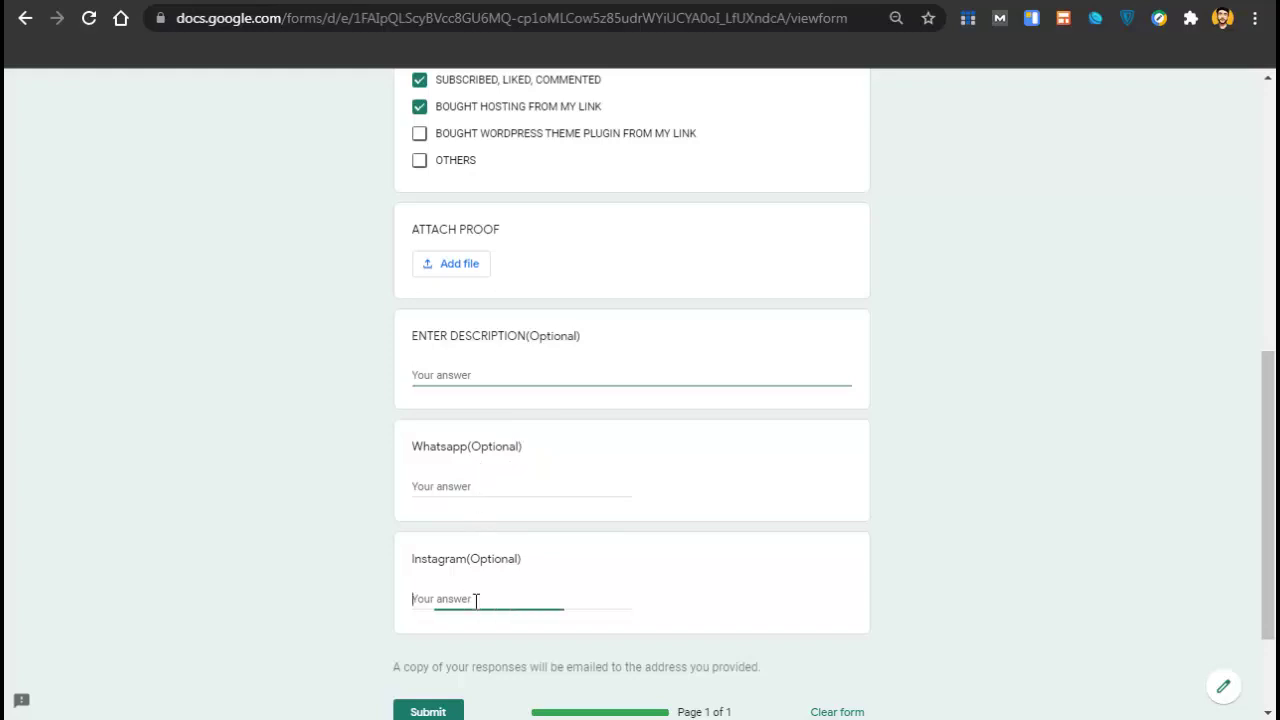
left_click(483, 497)
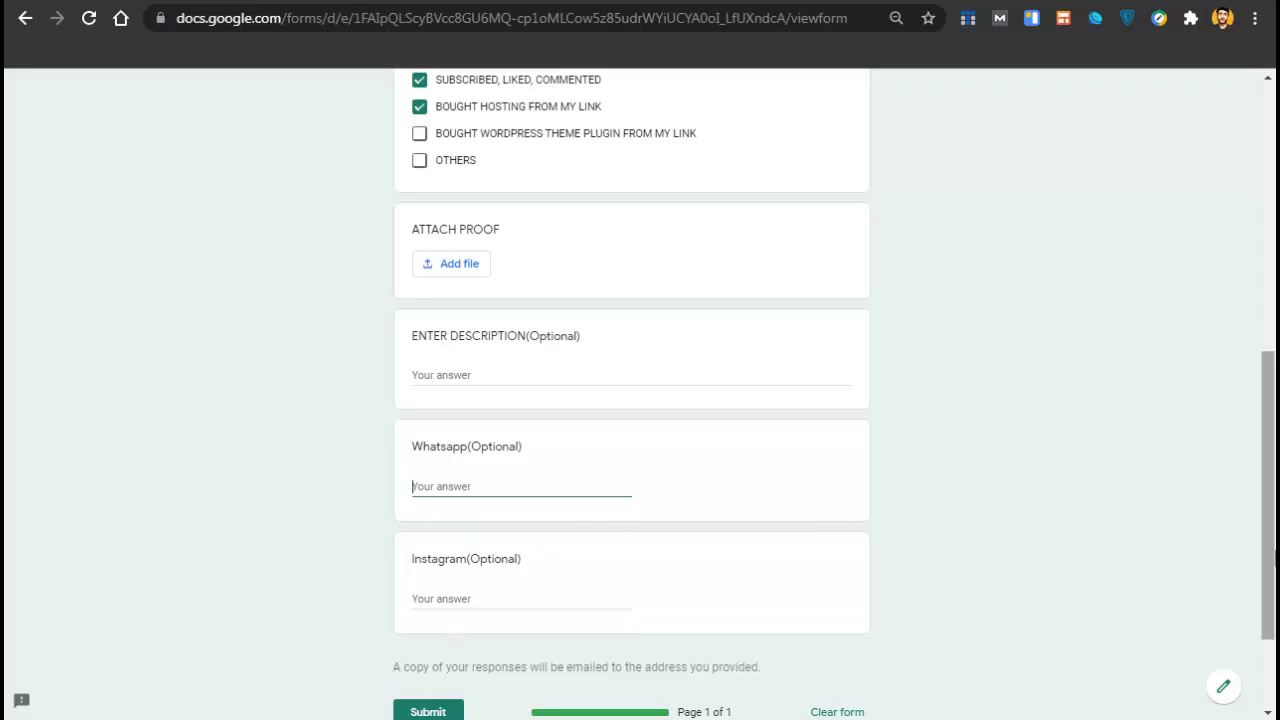
left_click_drag(1274, 545, 1274, 250)
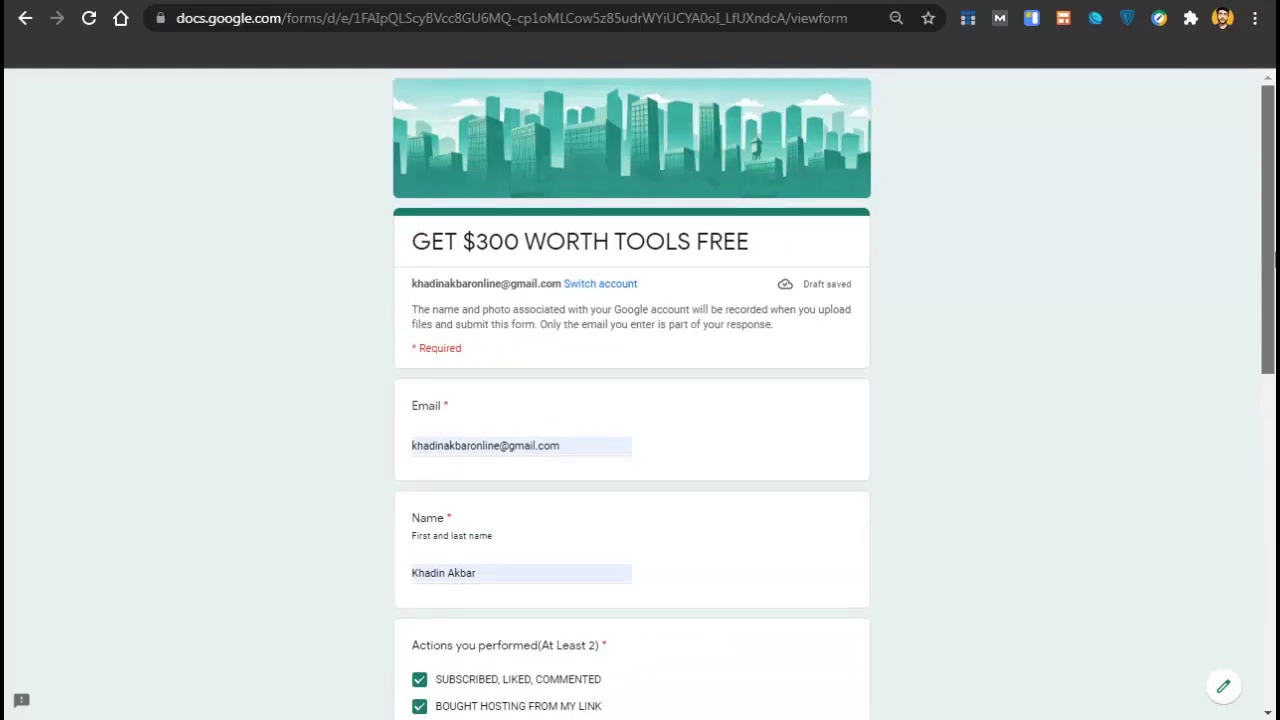
left_click_drag(1270, 260, 1226, 276)
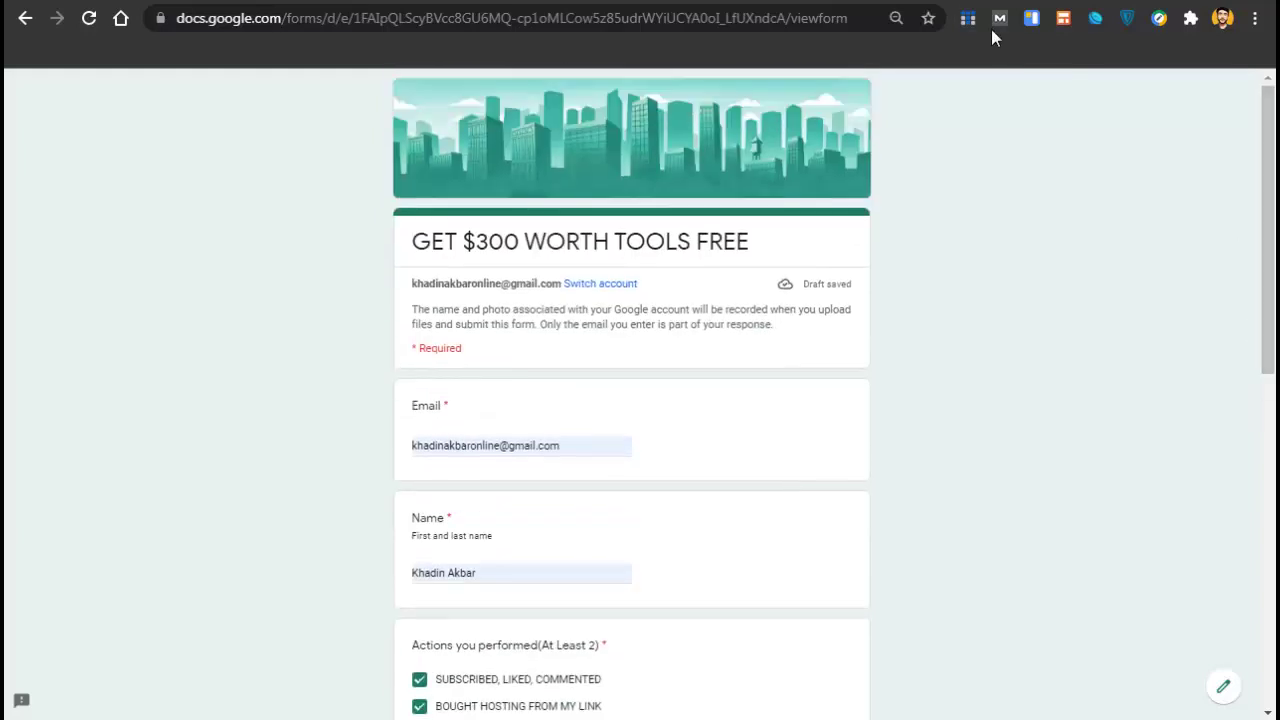